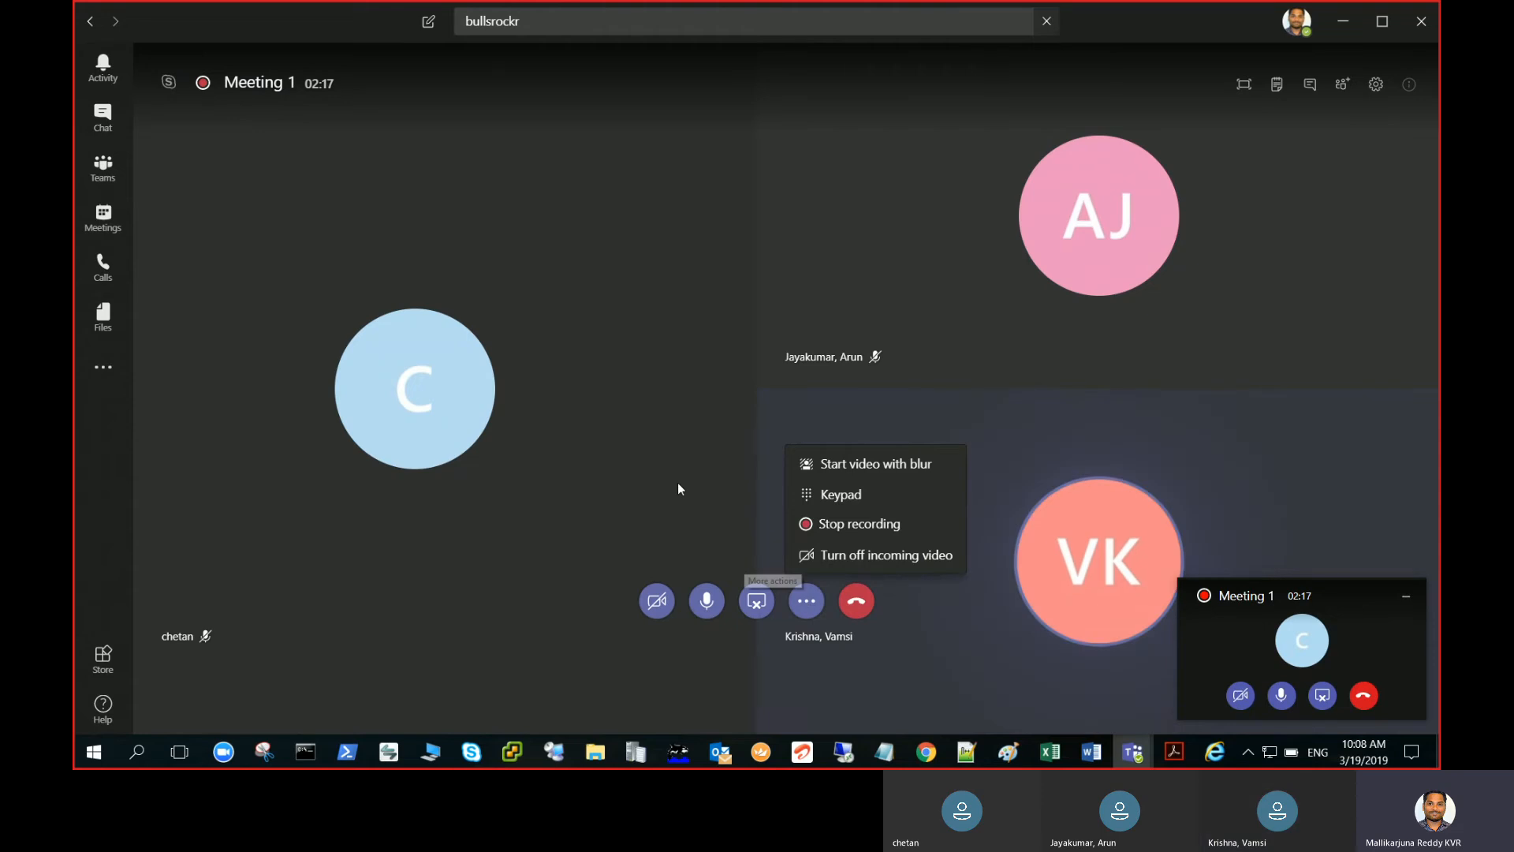
- Sign in with a different lab account's e-mail and password to connect to 40.76.14.209
{"action": "left_click", "coordinate": [645, 305]}
{"action": "left_click", "coordinate": [651, 380]}
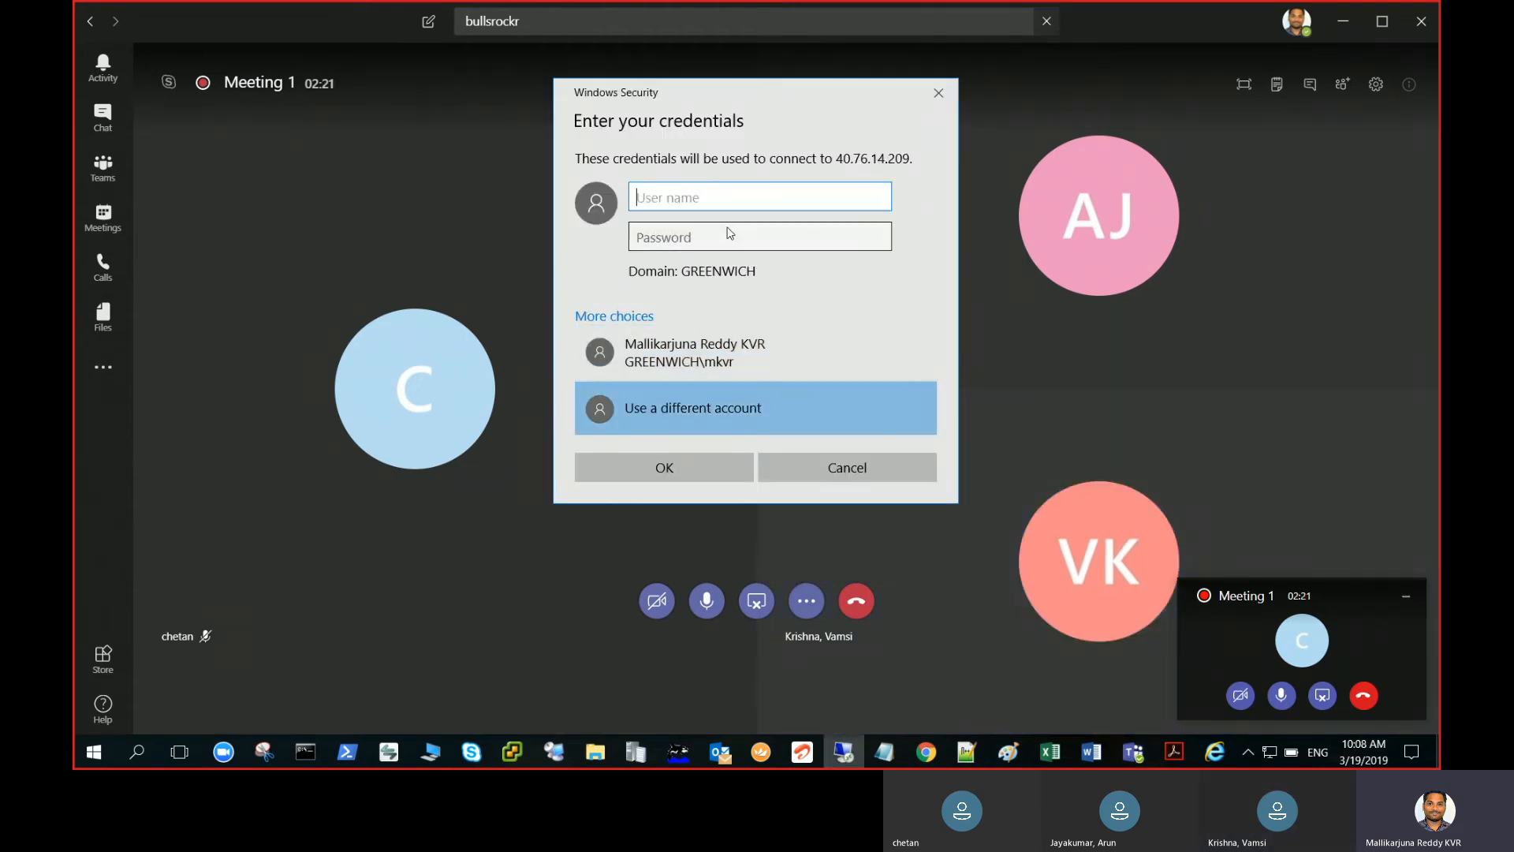
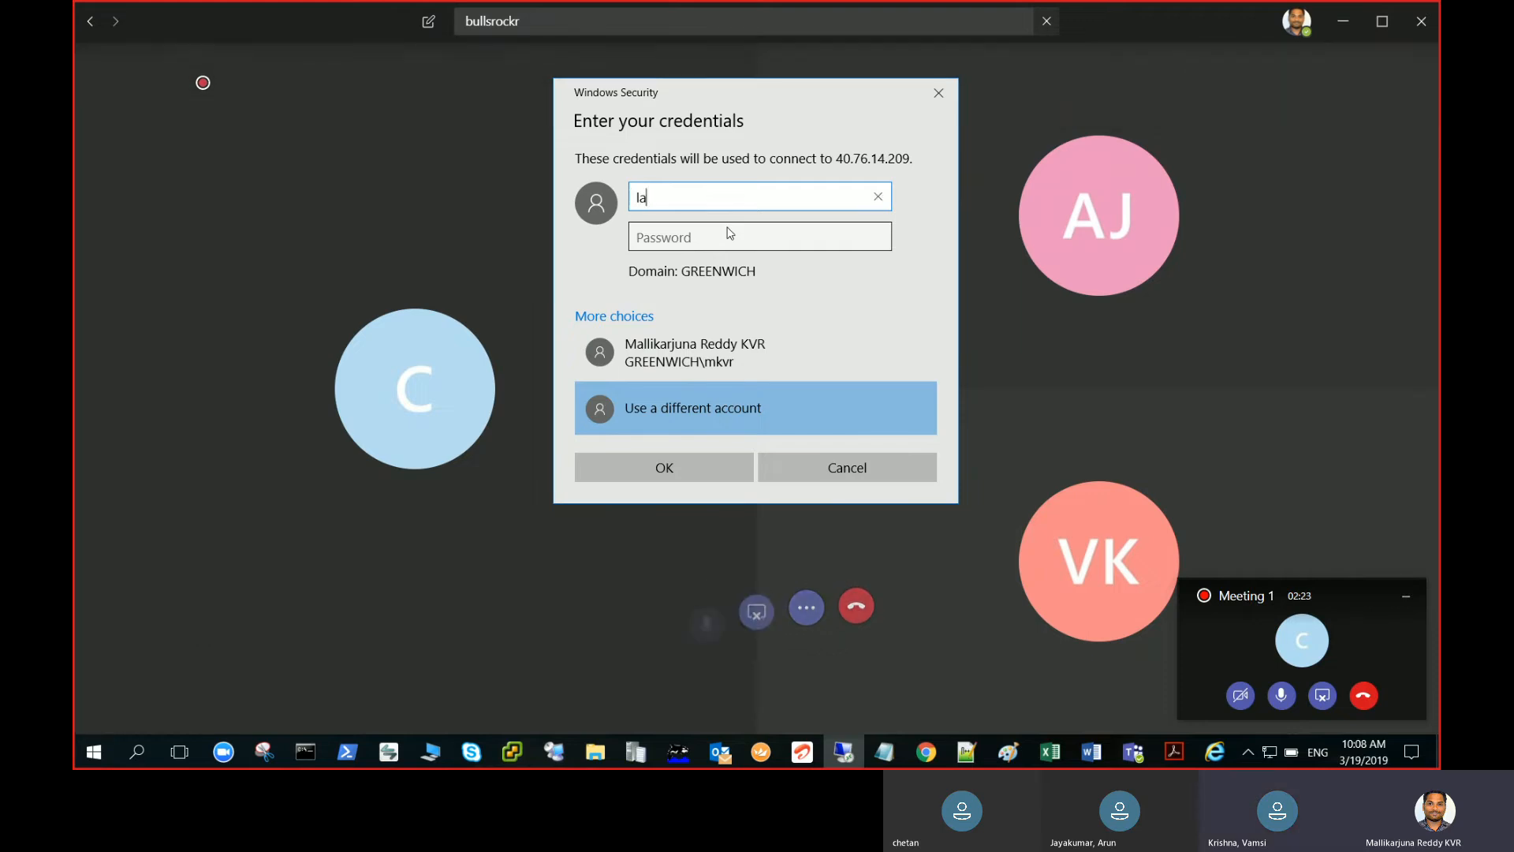
{"action": "left_click", "coordinate": [729, 232]}
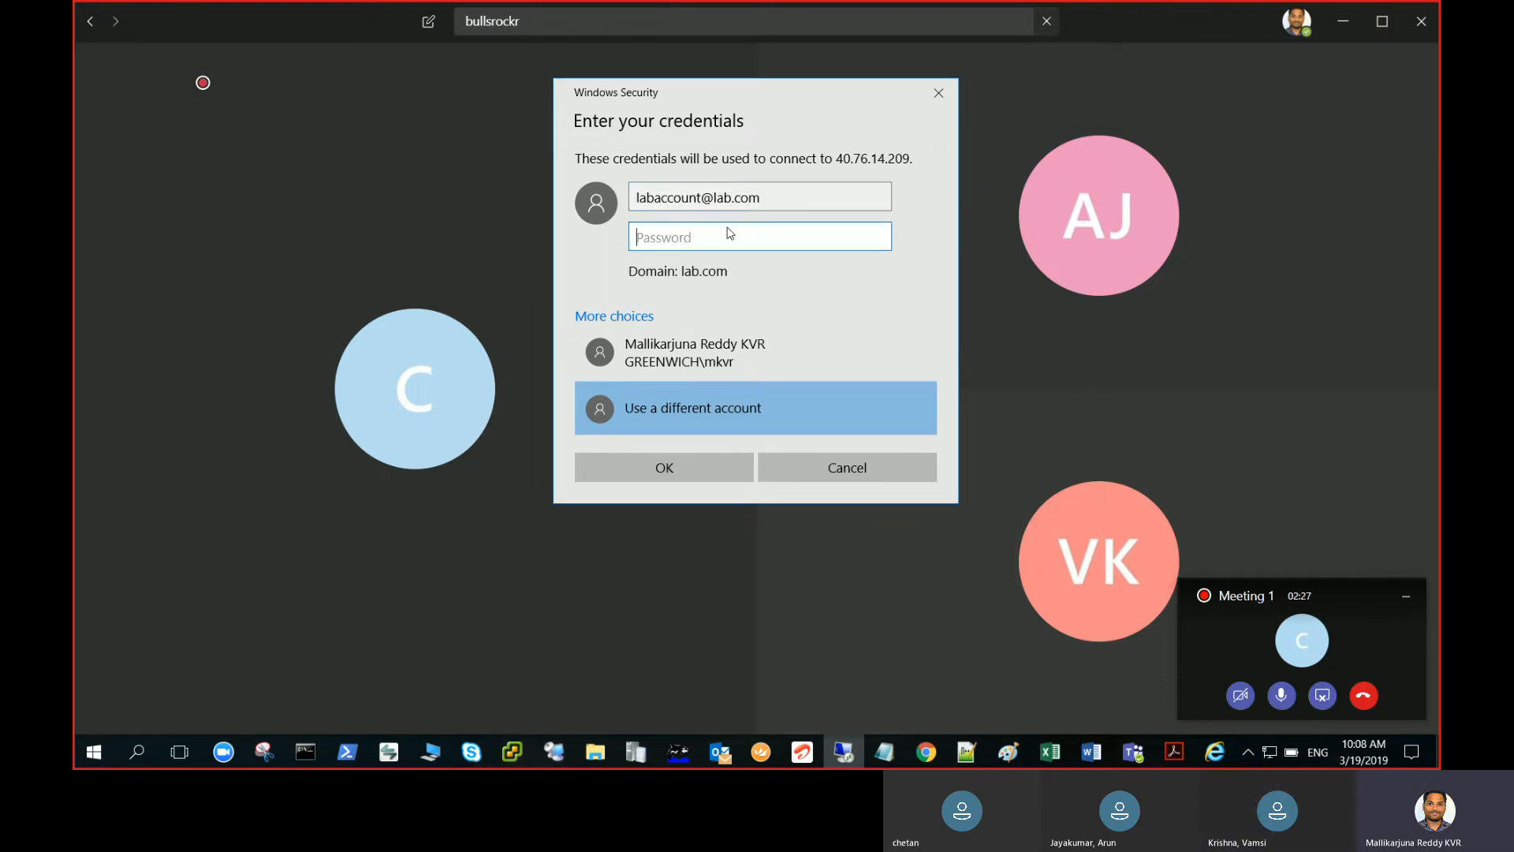
{"action": "type", "text": "********"}
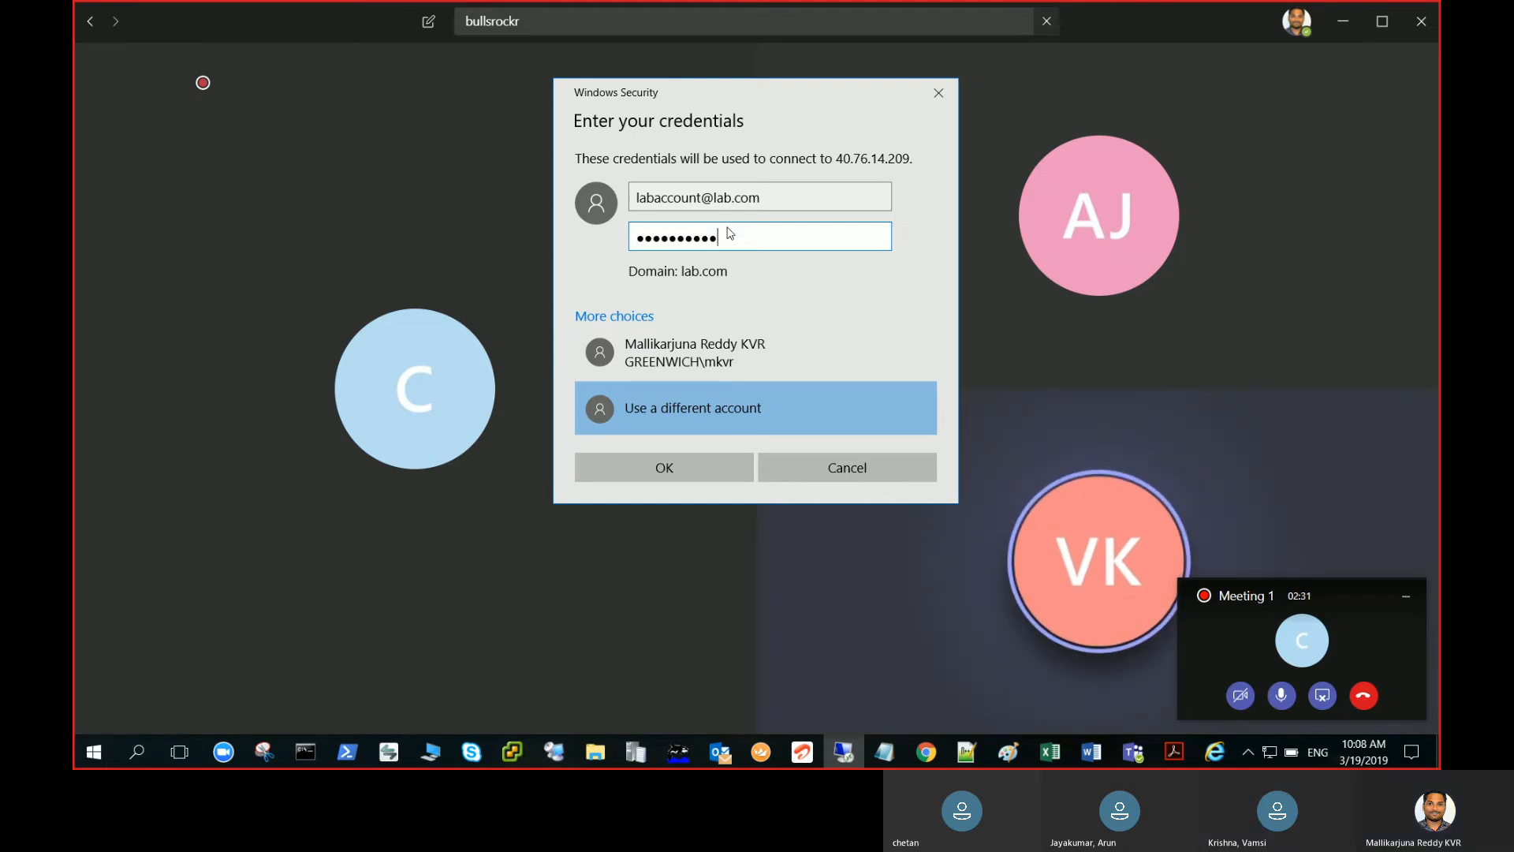
{"action": "key", "text": "Return"}
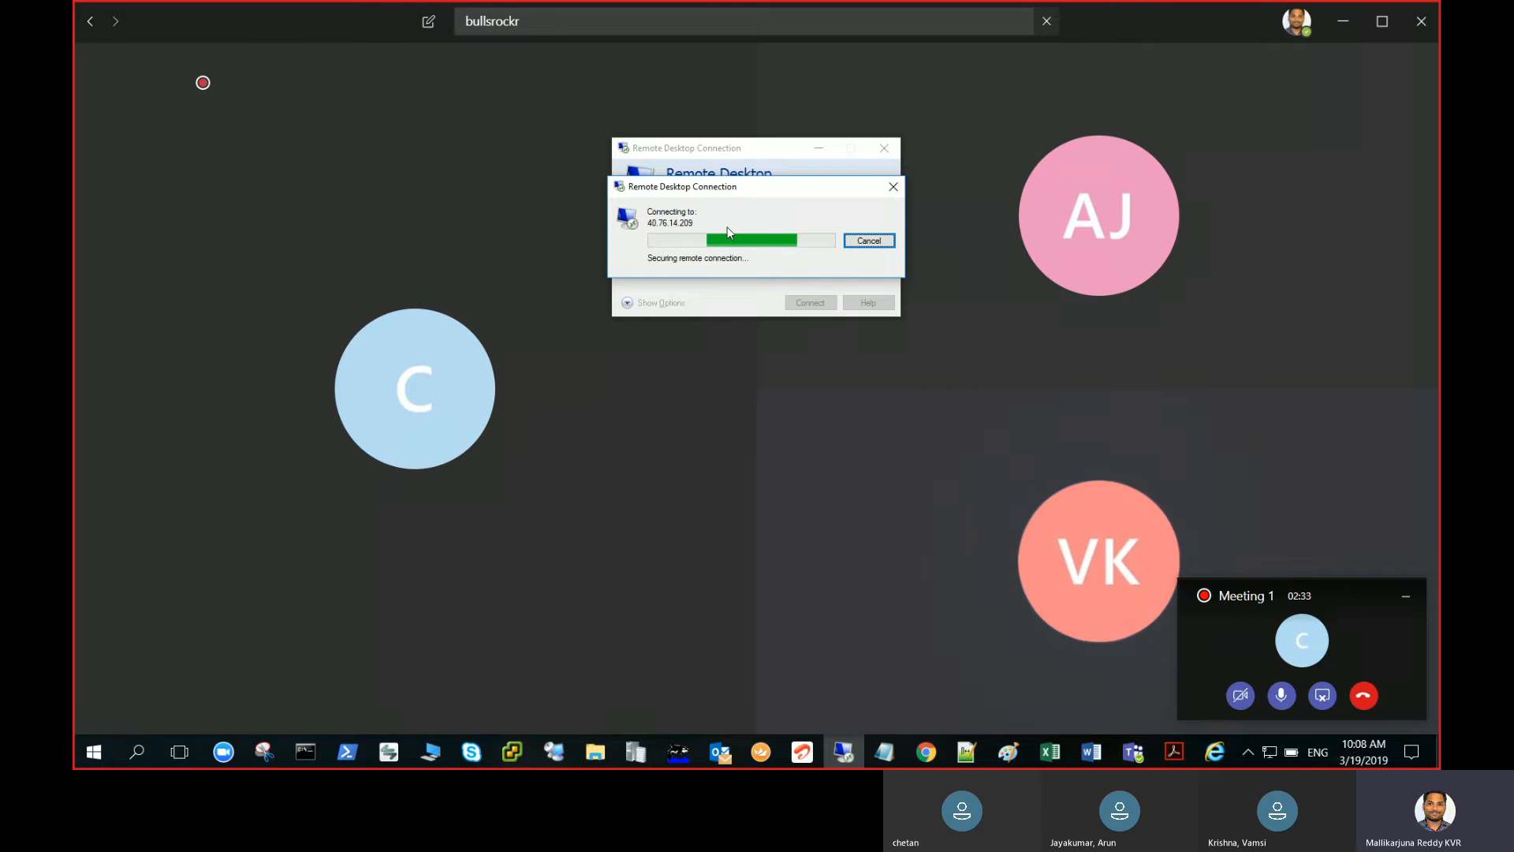
- Accept the certificate warning and let the Windows Server 2012 R2 remote desktop load
{"action": "key", "text": "Return"}
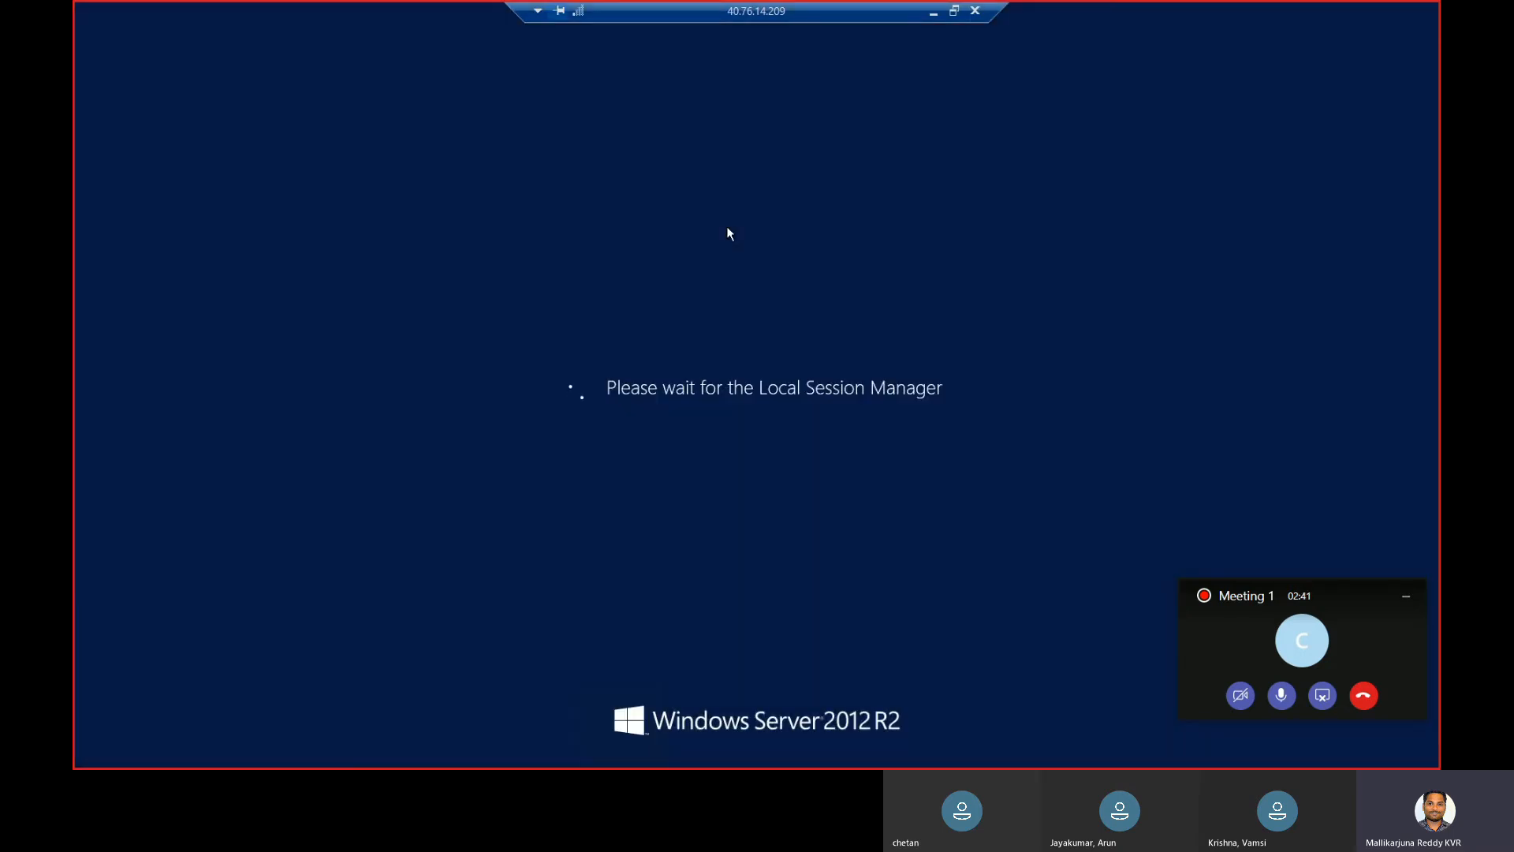
{"action": "left_click", "coordinate": [1411, 601]}
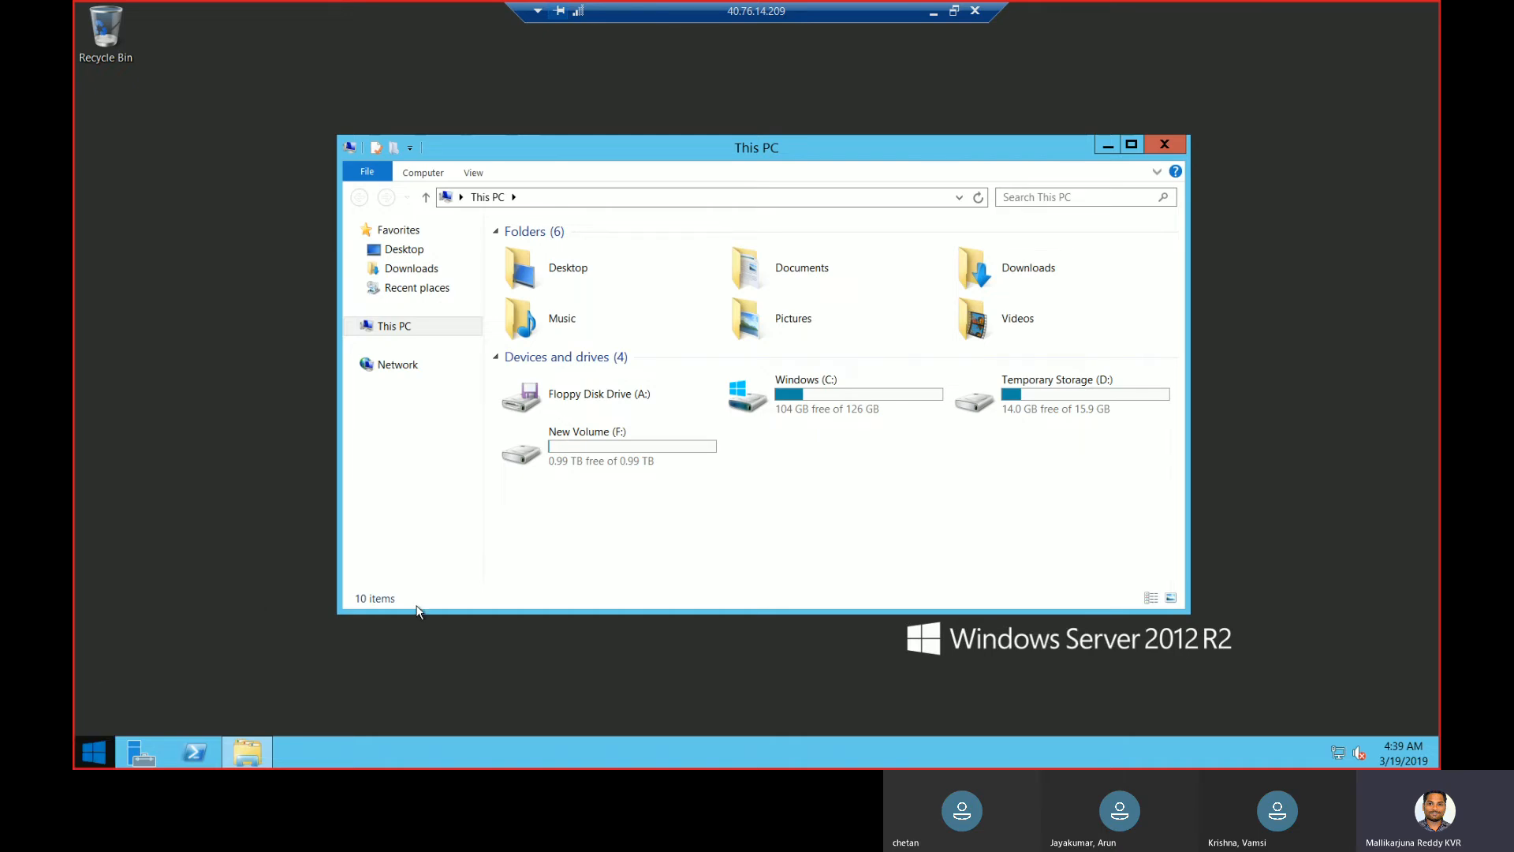
- Browse to F:\installation files\SC2012_SP2_Configmgr_SCEP\SMSSETUP\BIN\X64
{"action": "double_click", "coordinate": [619, 464]}
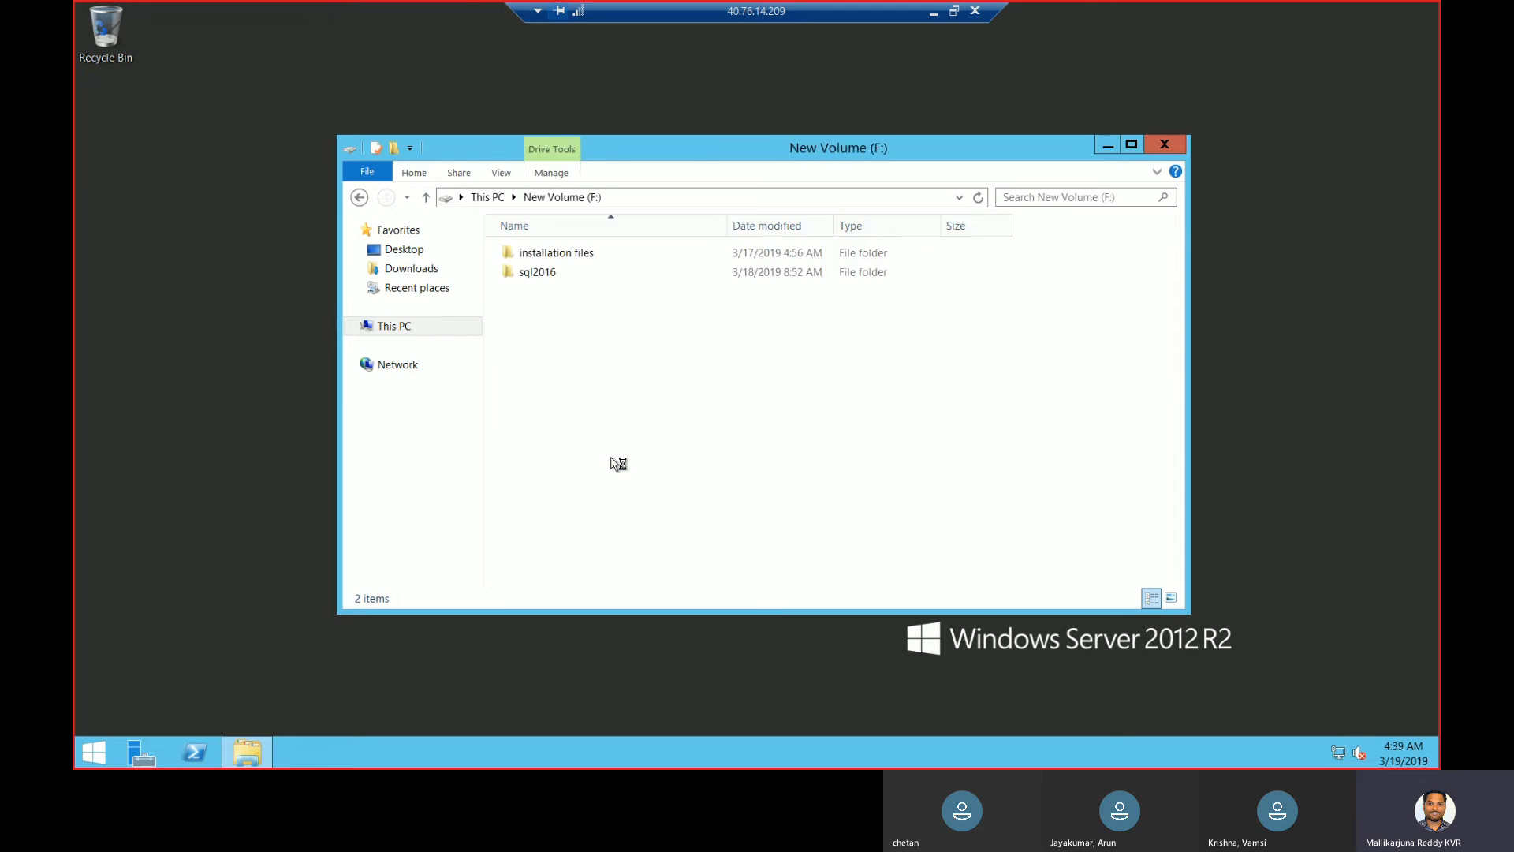
{"action": "double_click", "coordinate": [594, 262]}
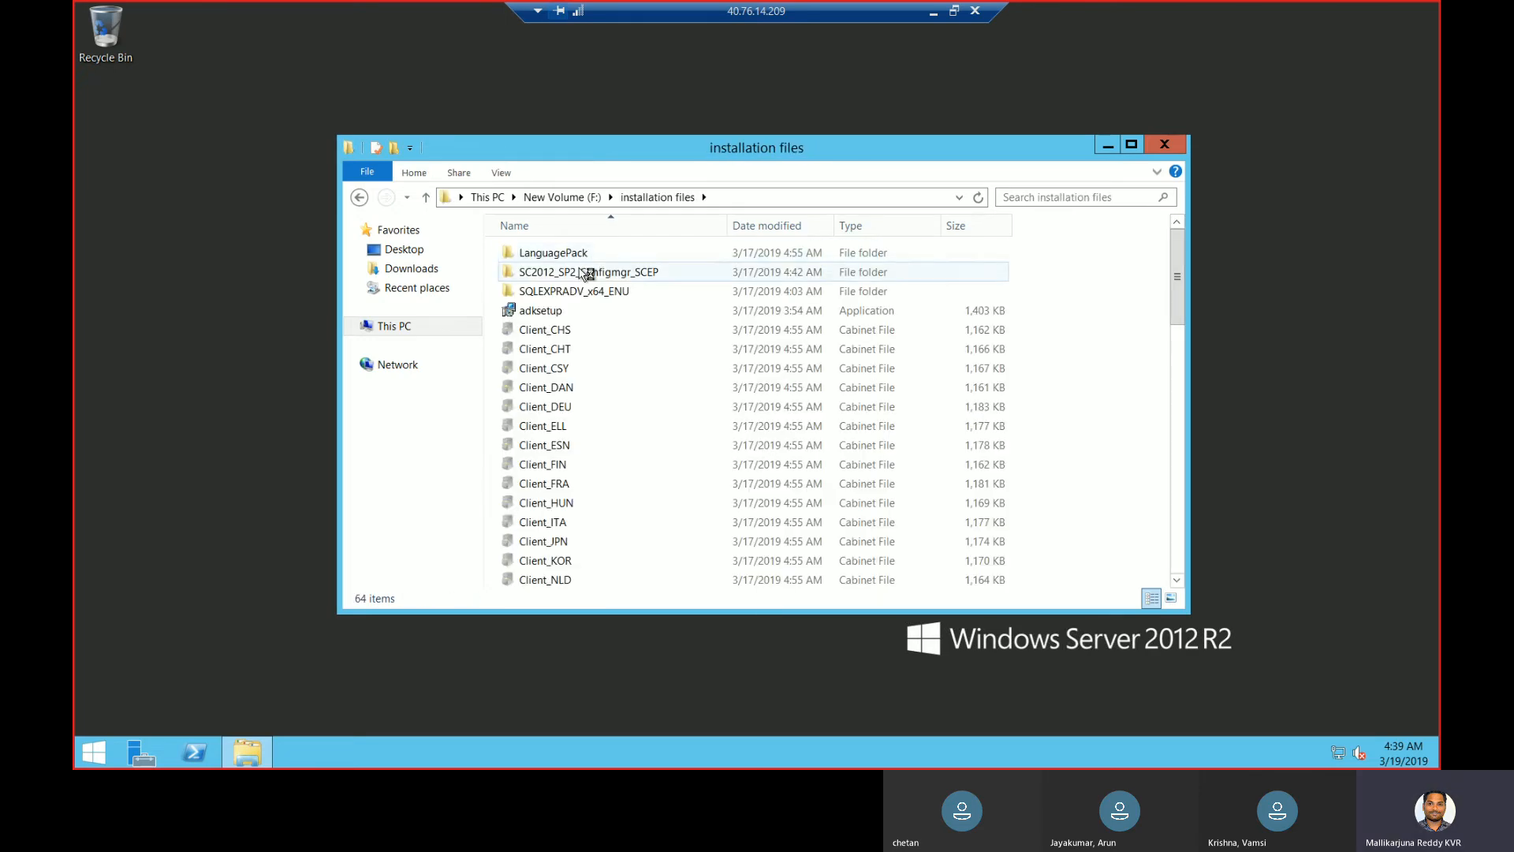
{"action": "double_click", "coordinate": [585, 272]}
{"action": "double_click", "coordinate": [599, 253]}
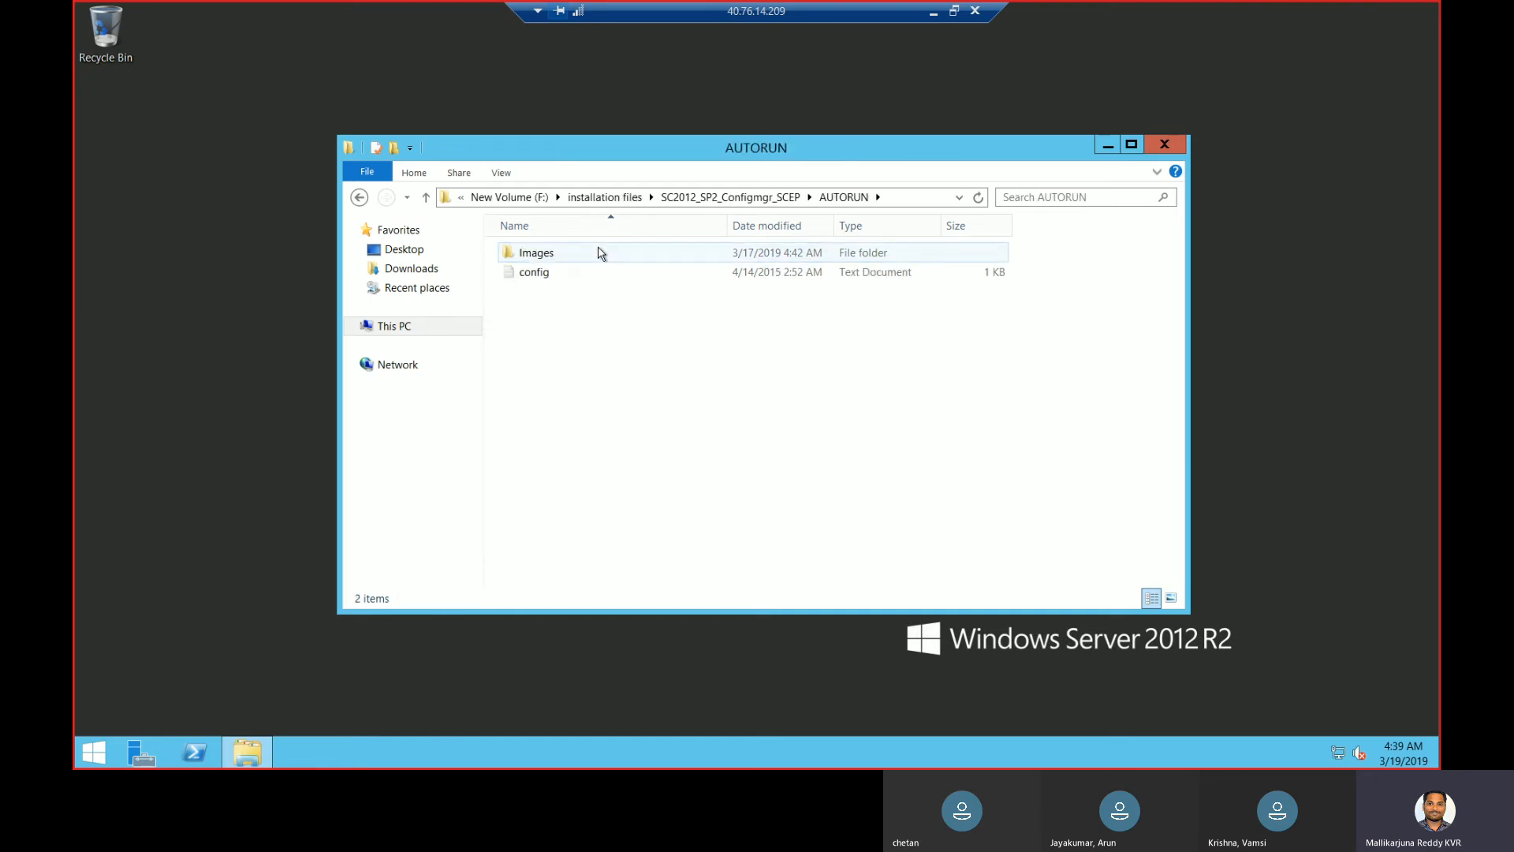
{"action": "left_click", "coordinate": [753, 203]}
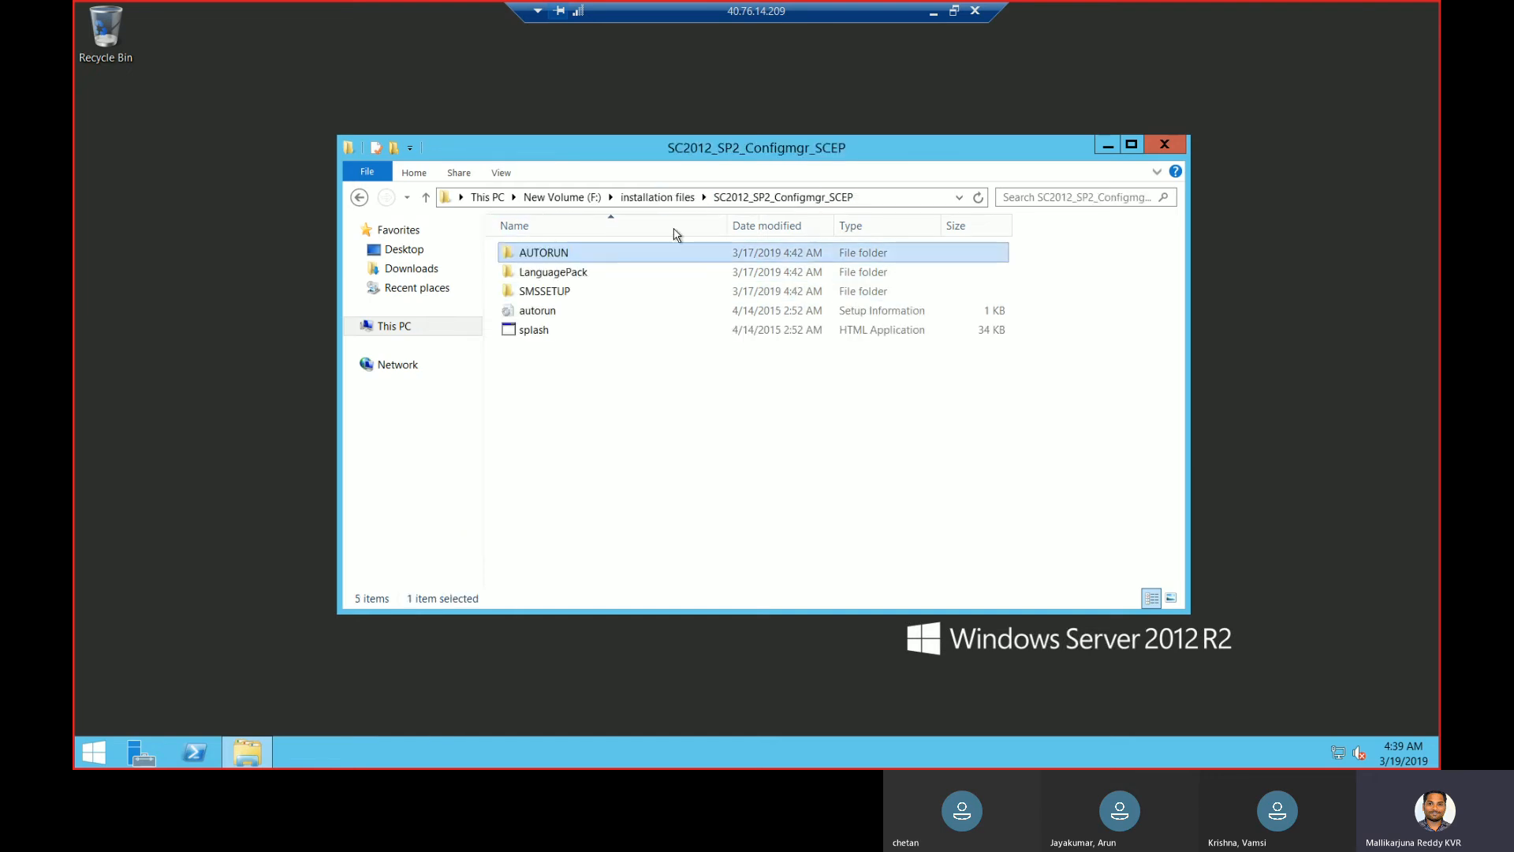
{"action": "double_click", "coordinate": [563, 292]}
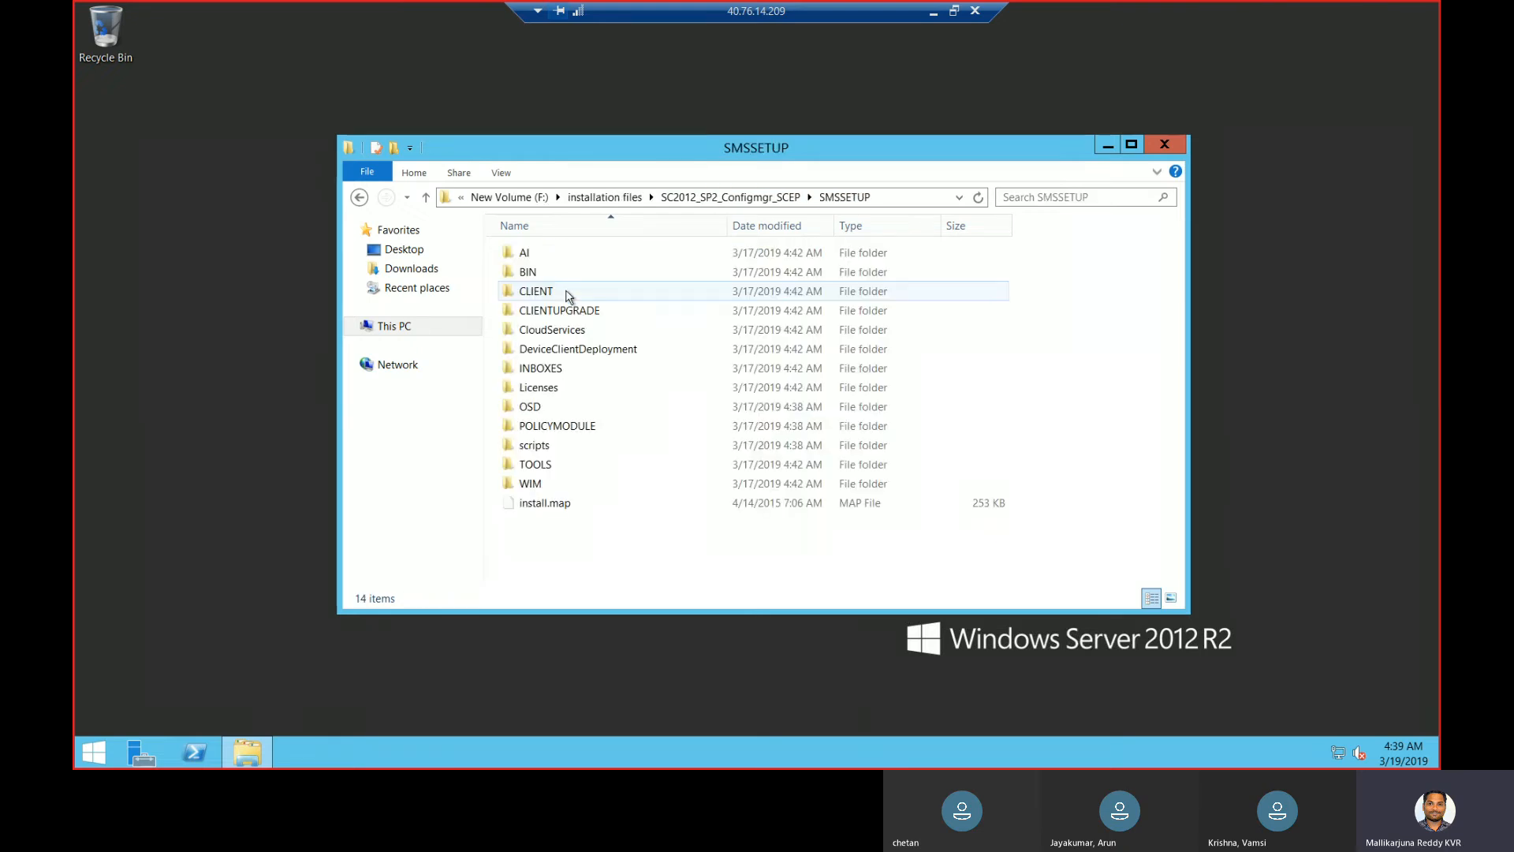
{"action": "double_click", "coordinate": [551, 274]}
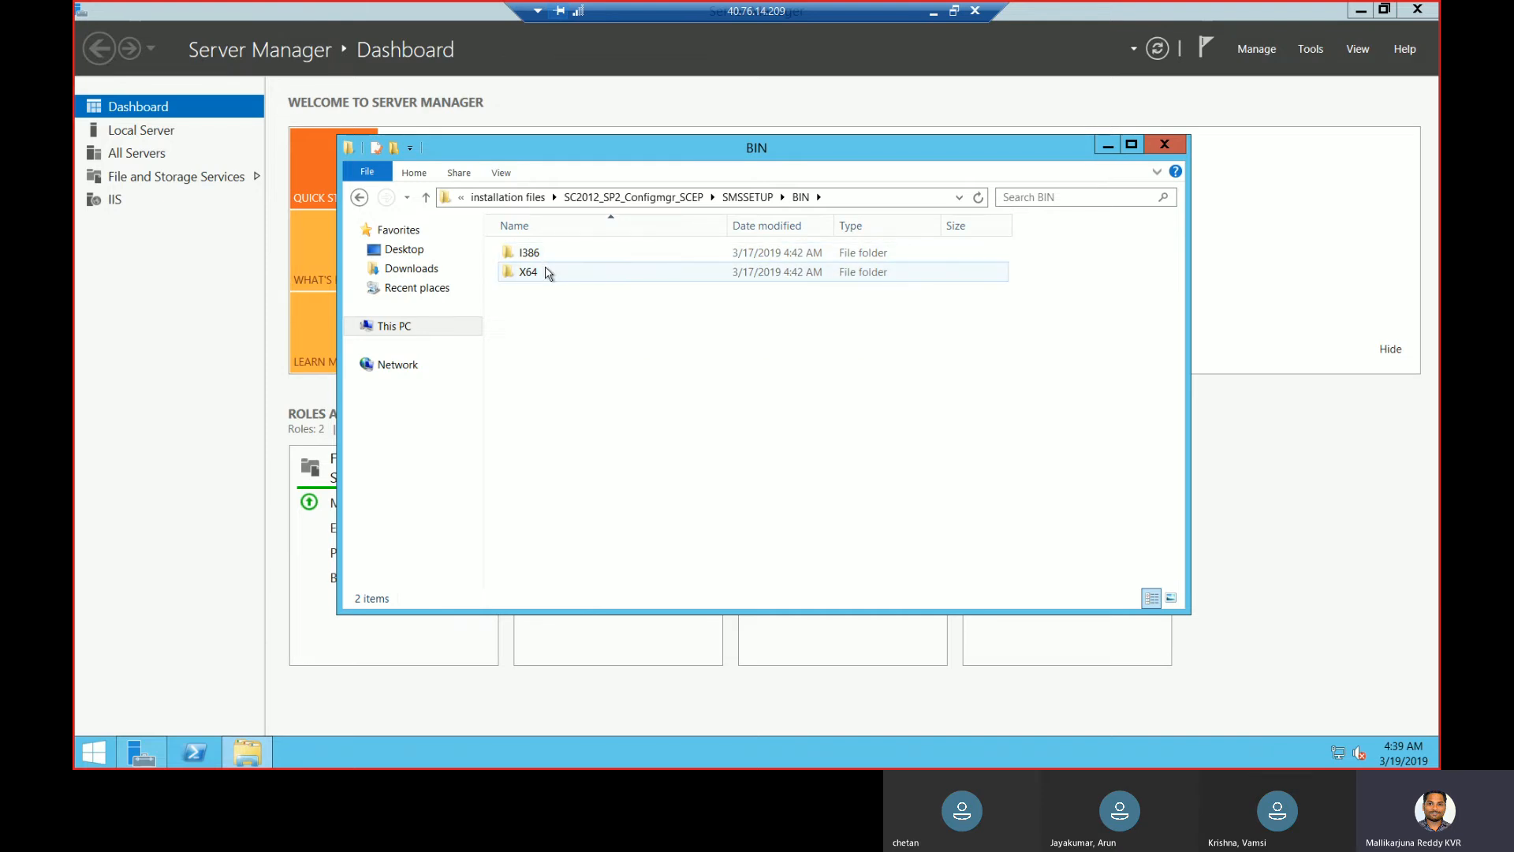
{"action": "double_click", "coordinate": [548, 272]}
- Select the setup program and bring up its context menu
{"action": "left_click", "coordinate": [565, 328]}
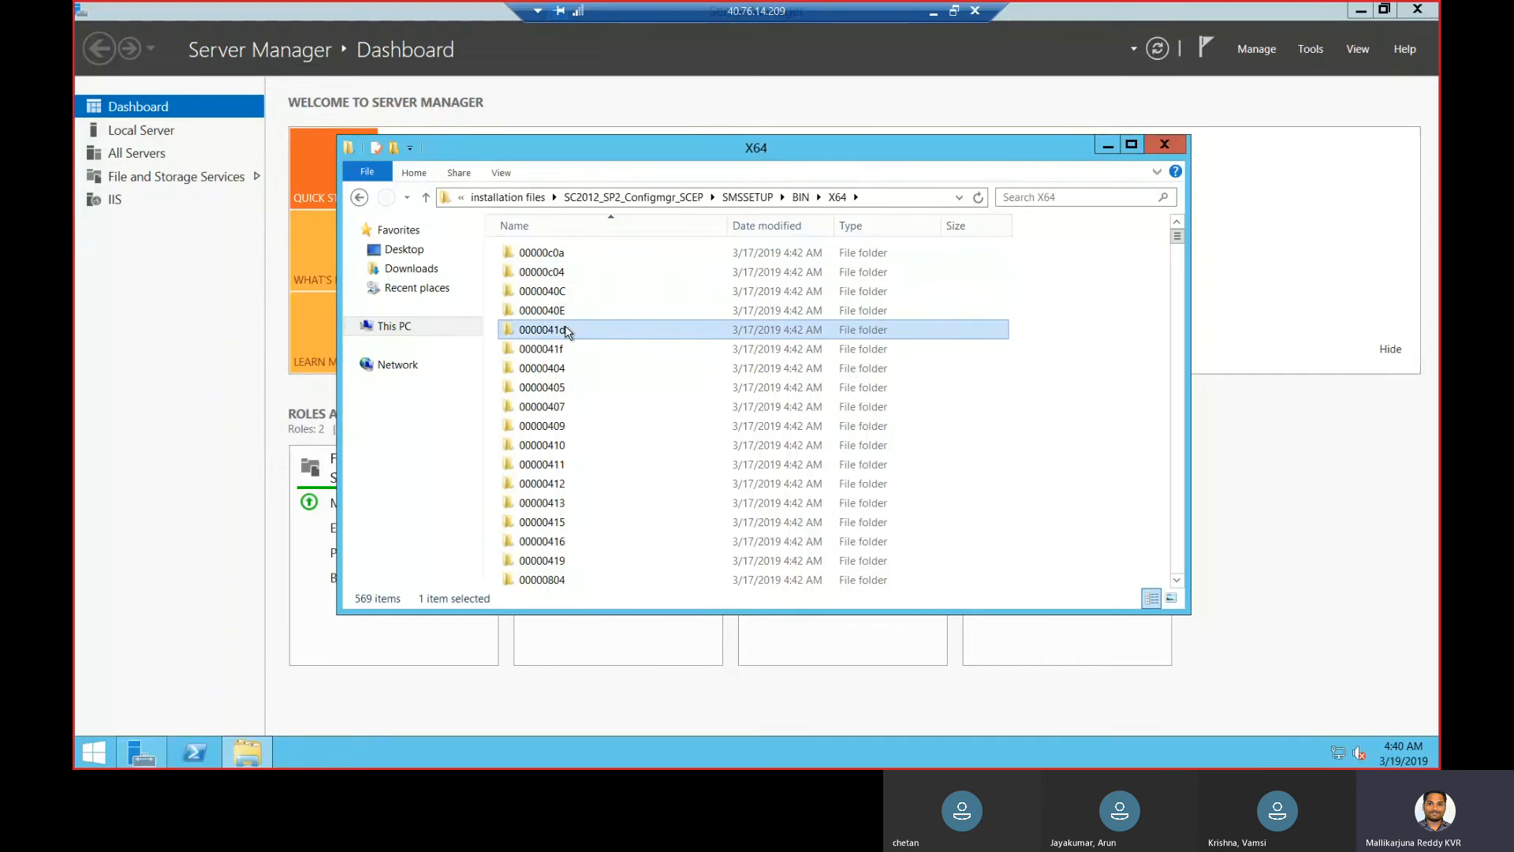
{"action": "type", "text": "setup"}
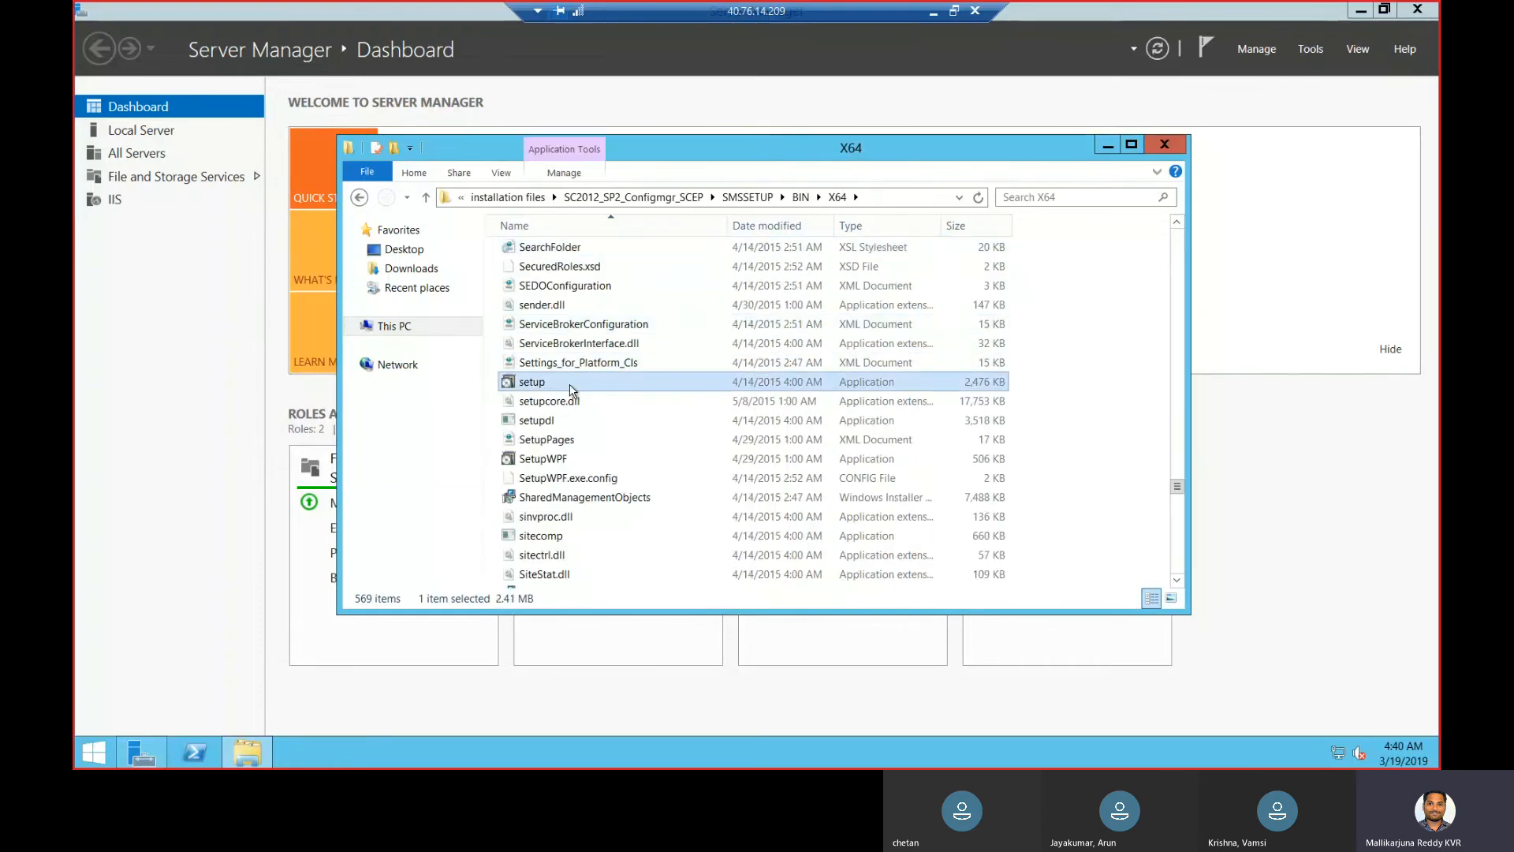
{"action": "key", "text": "shift+F10"}
- Run setup as administrator, keep the primary site install, and choose the evaluation edition
{"action": "left_click", "coordinate": [606, 414]}
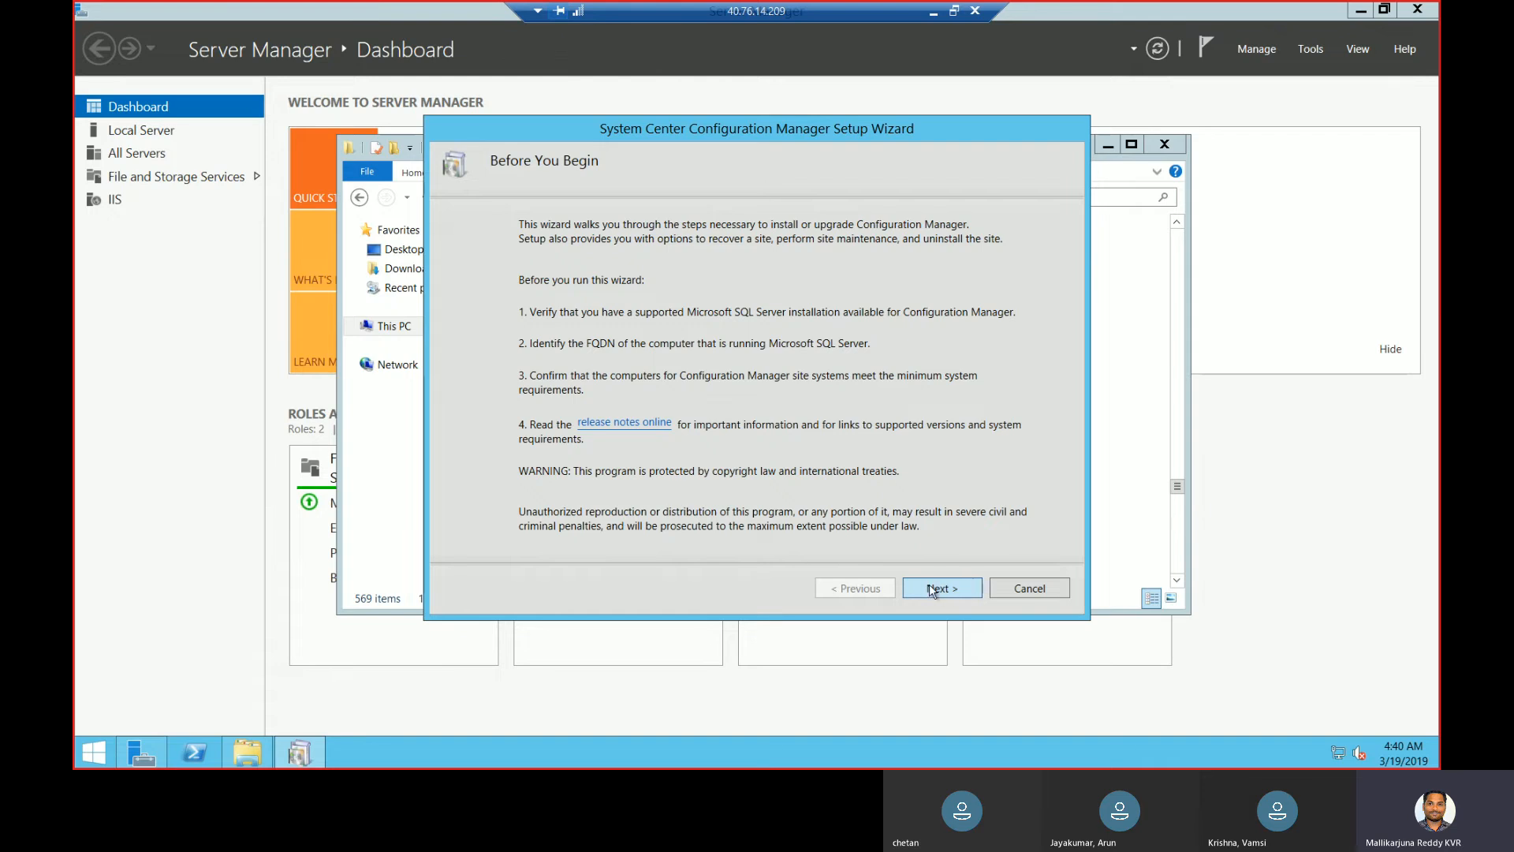
{"action": "left_click", "coordinate": [931, 590]}
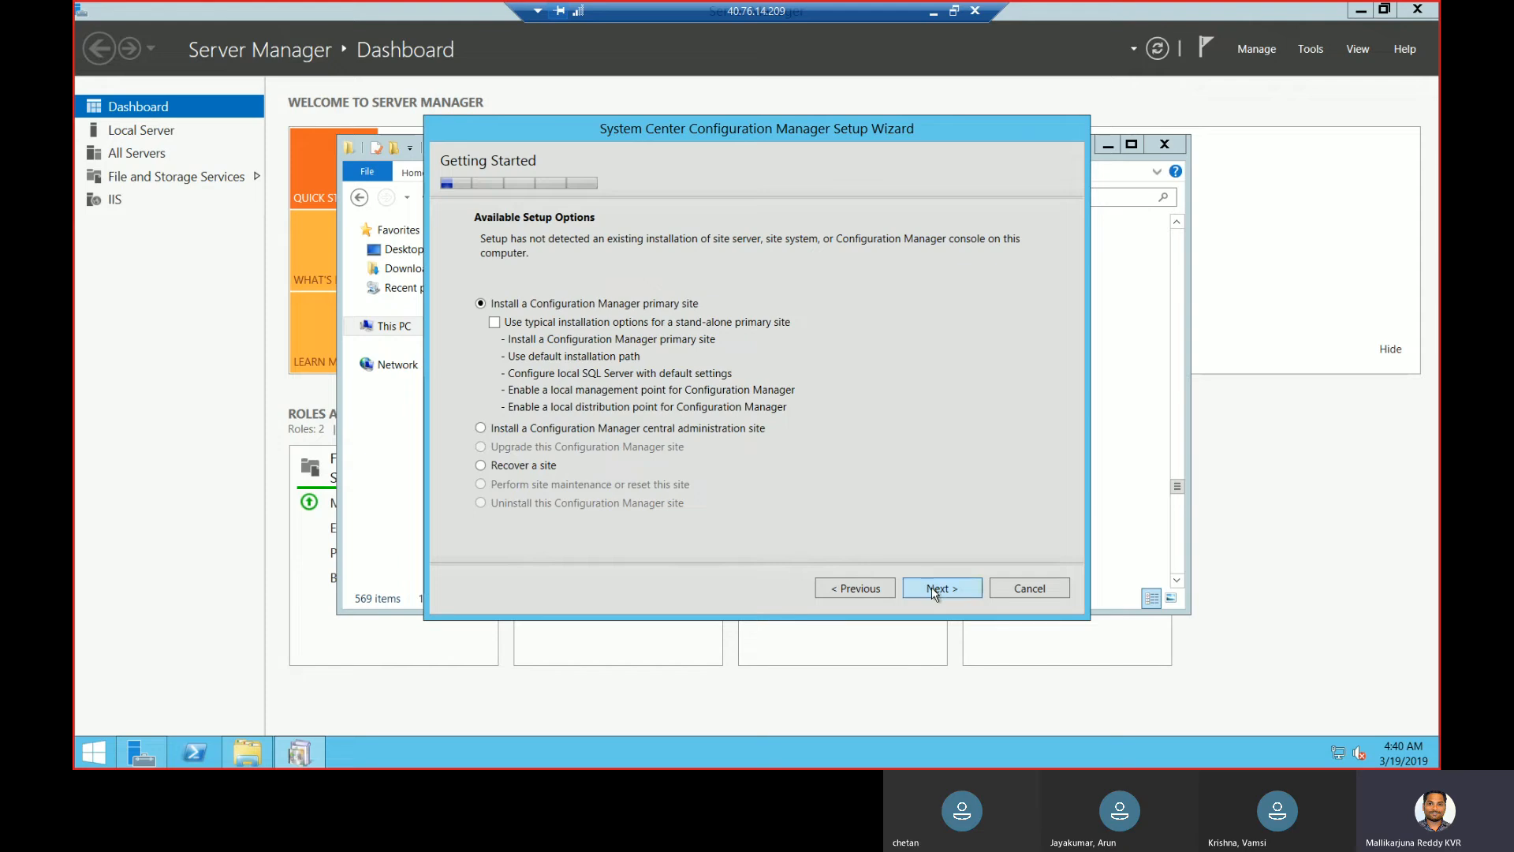
{"action": "left_click", "coordinate": [930, 587]}
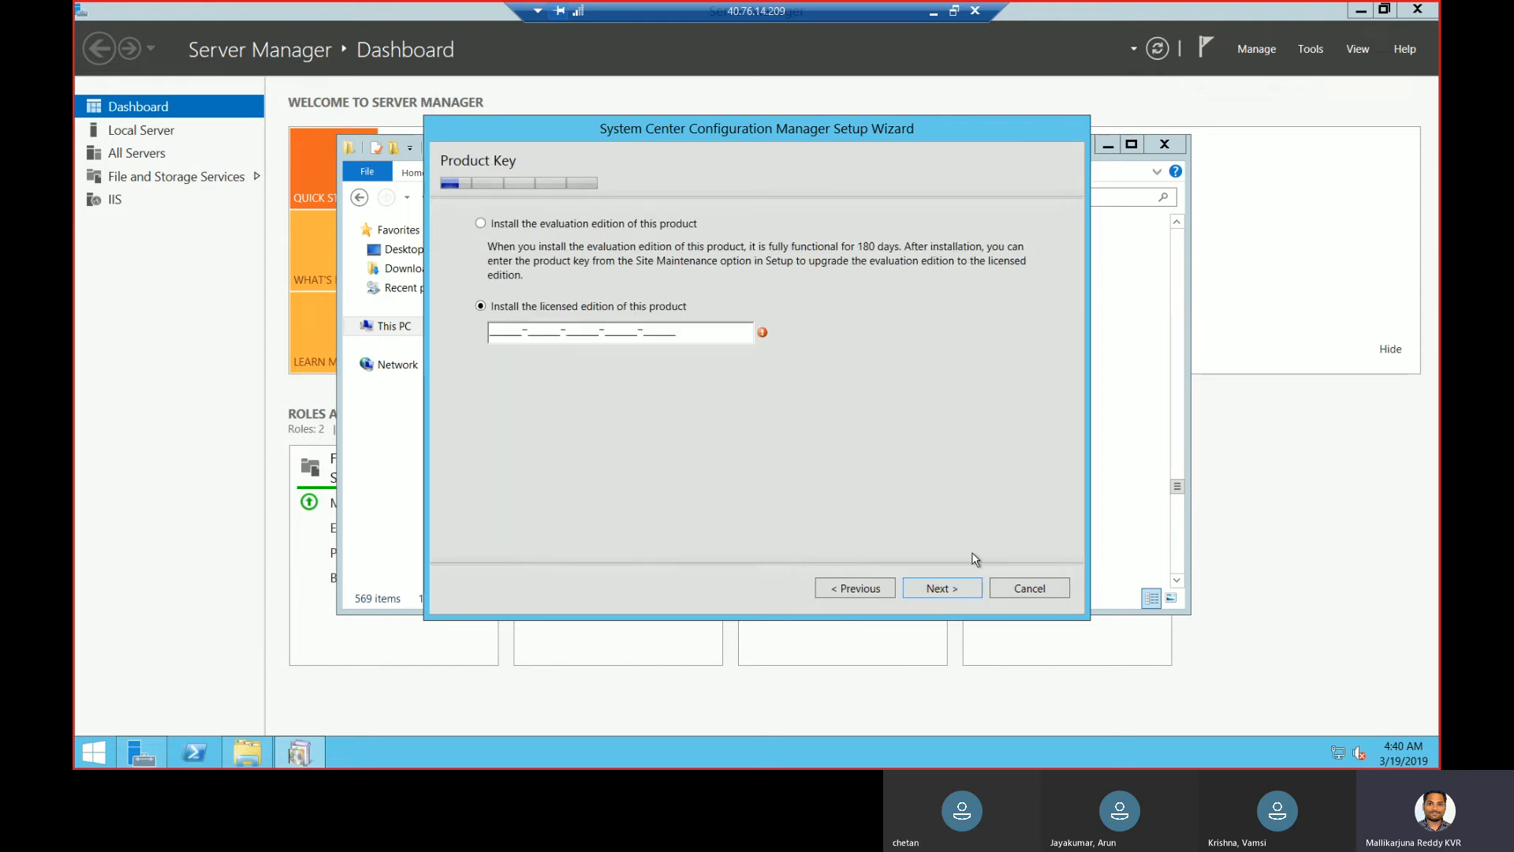
{"action": "left_click", "coordinate": [670, 227]}
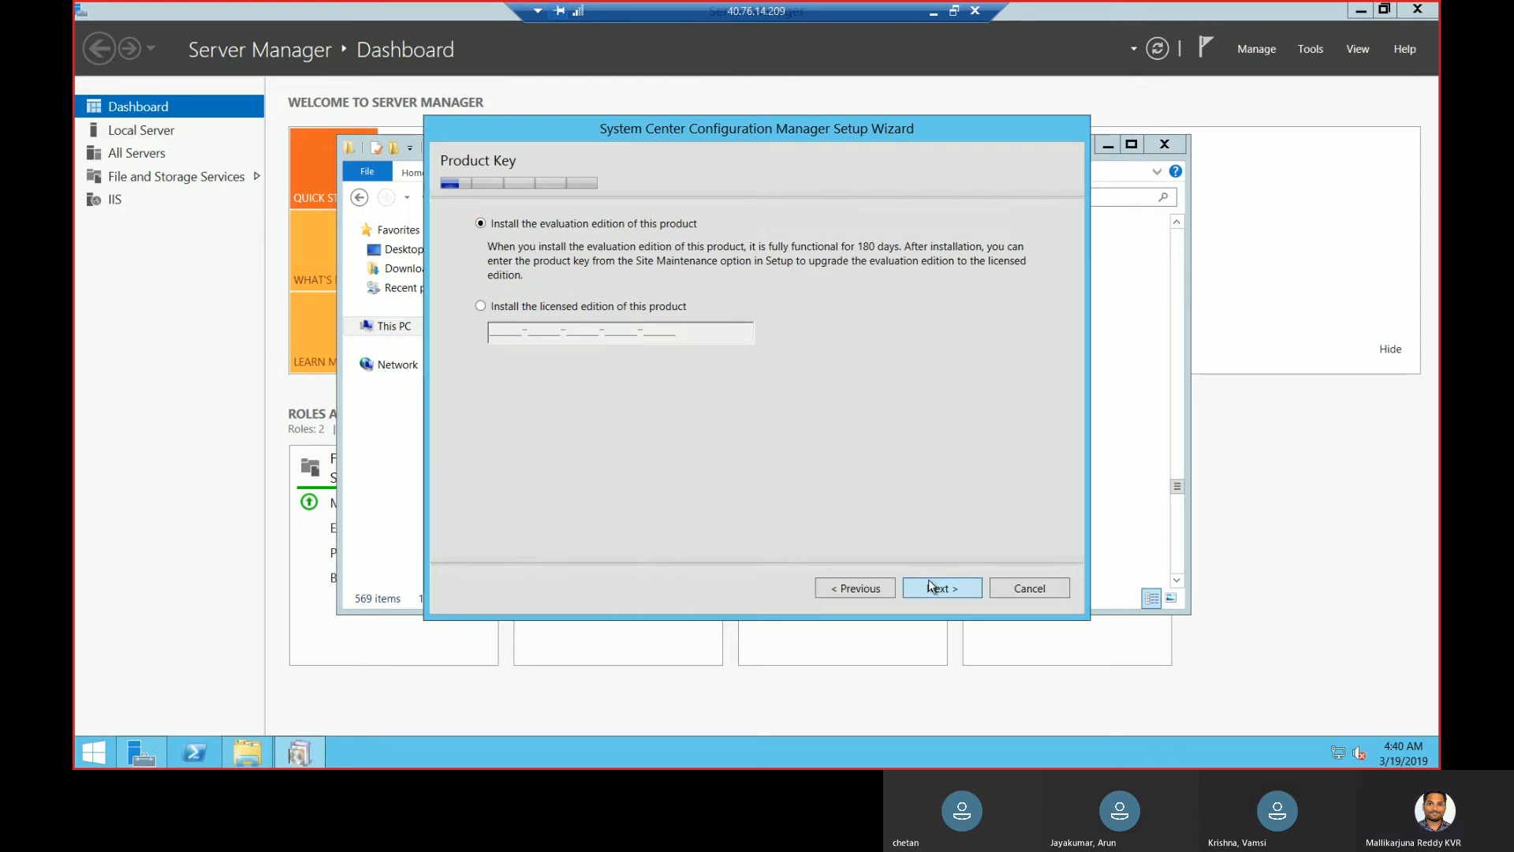
{"action": "left_click", "coordinate": [951, 598]}
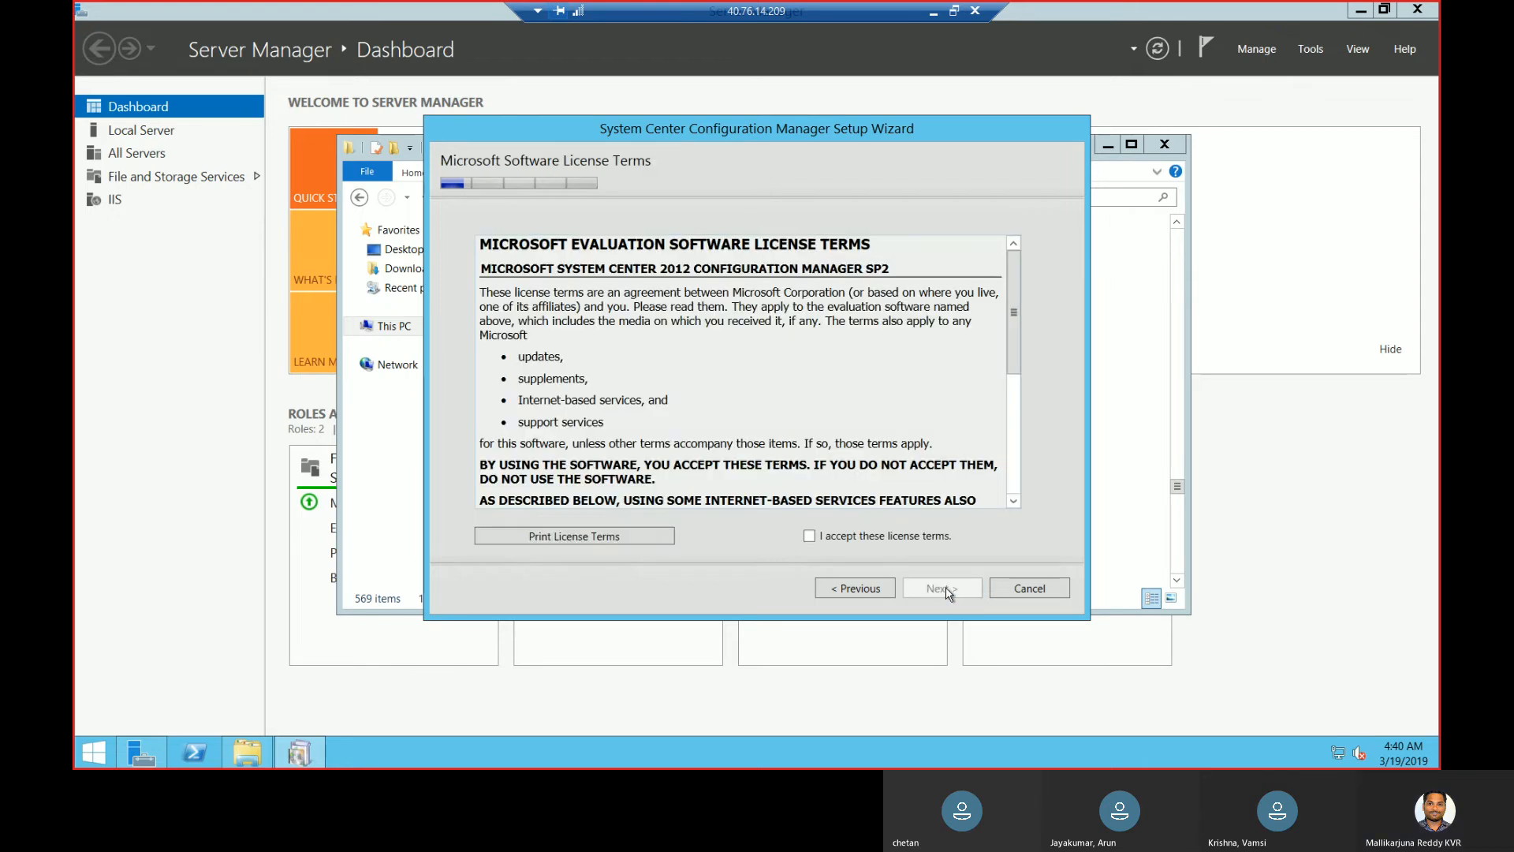
- Accept the license terms plus SQL Server 2012 Express, Native Client and Silverlight licenses
{"action": "left_click", "coordinate": [865, 535]}
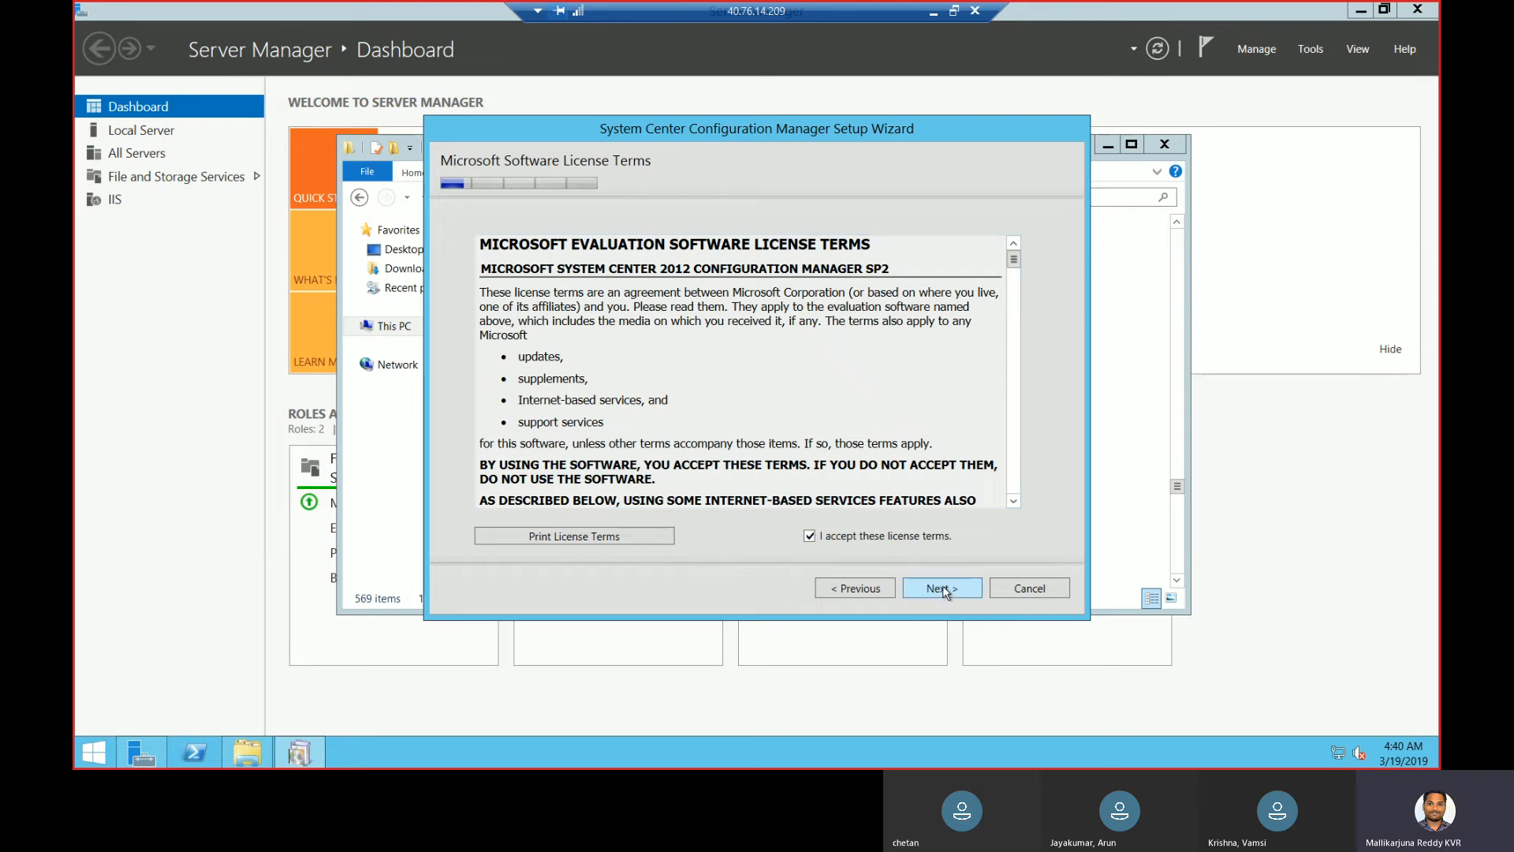
{"action": "left_click", "coordinate": [943, 598]}
{"action": "left_click", "coordinate": [496, 329]}
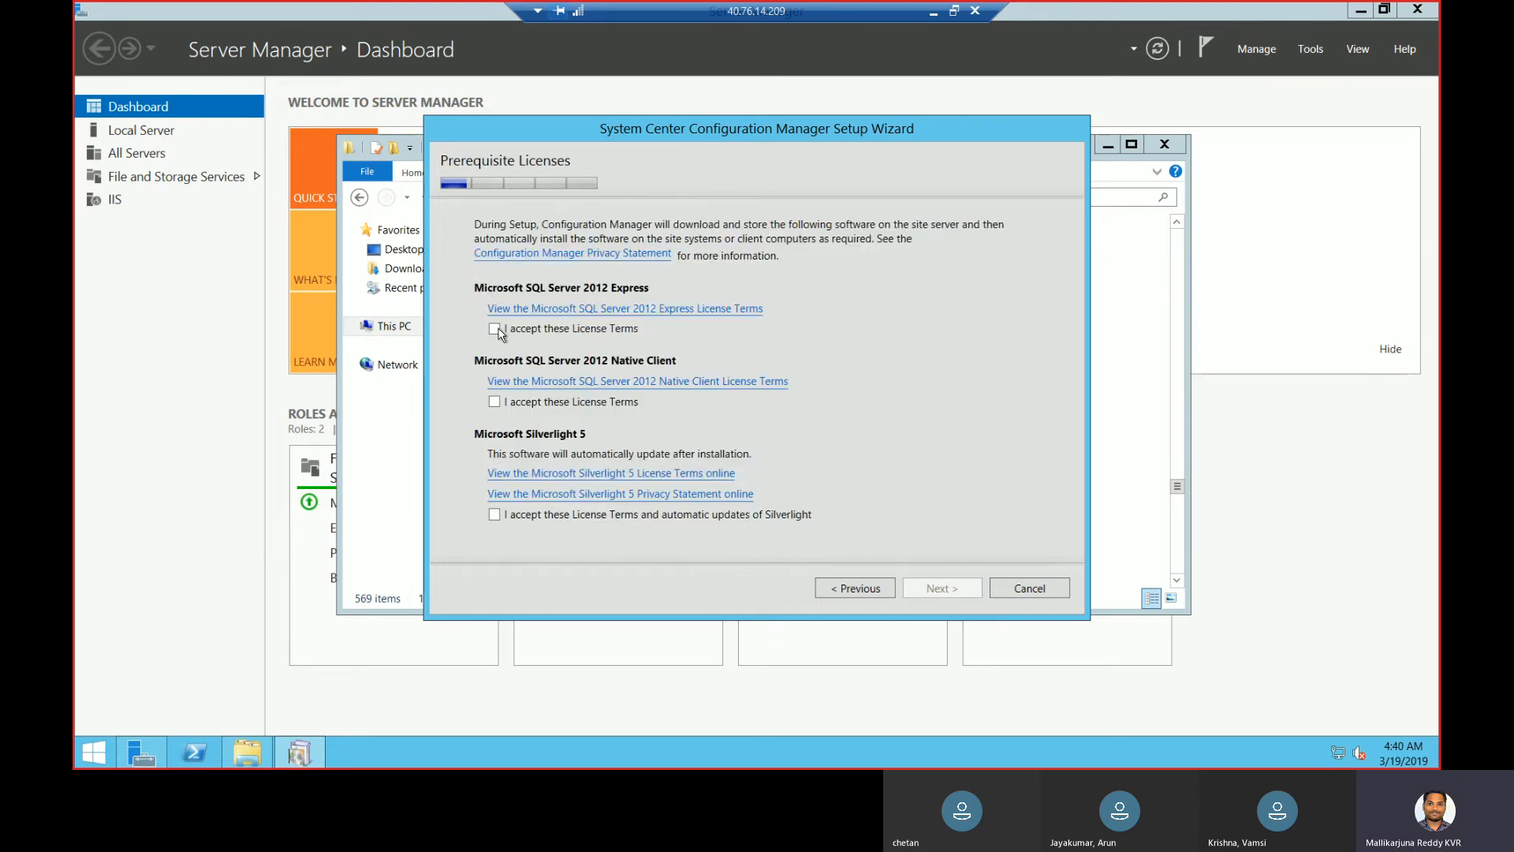
{"action": "left_click", "coordinate": [494, 403]}
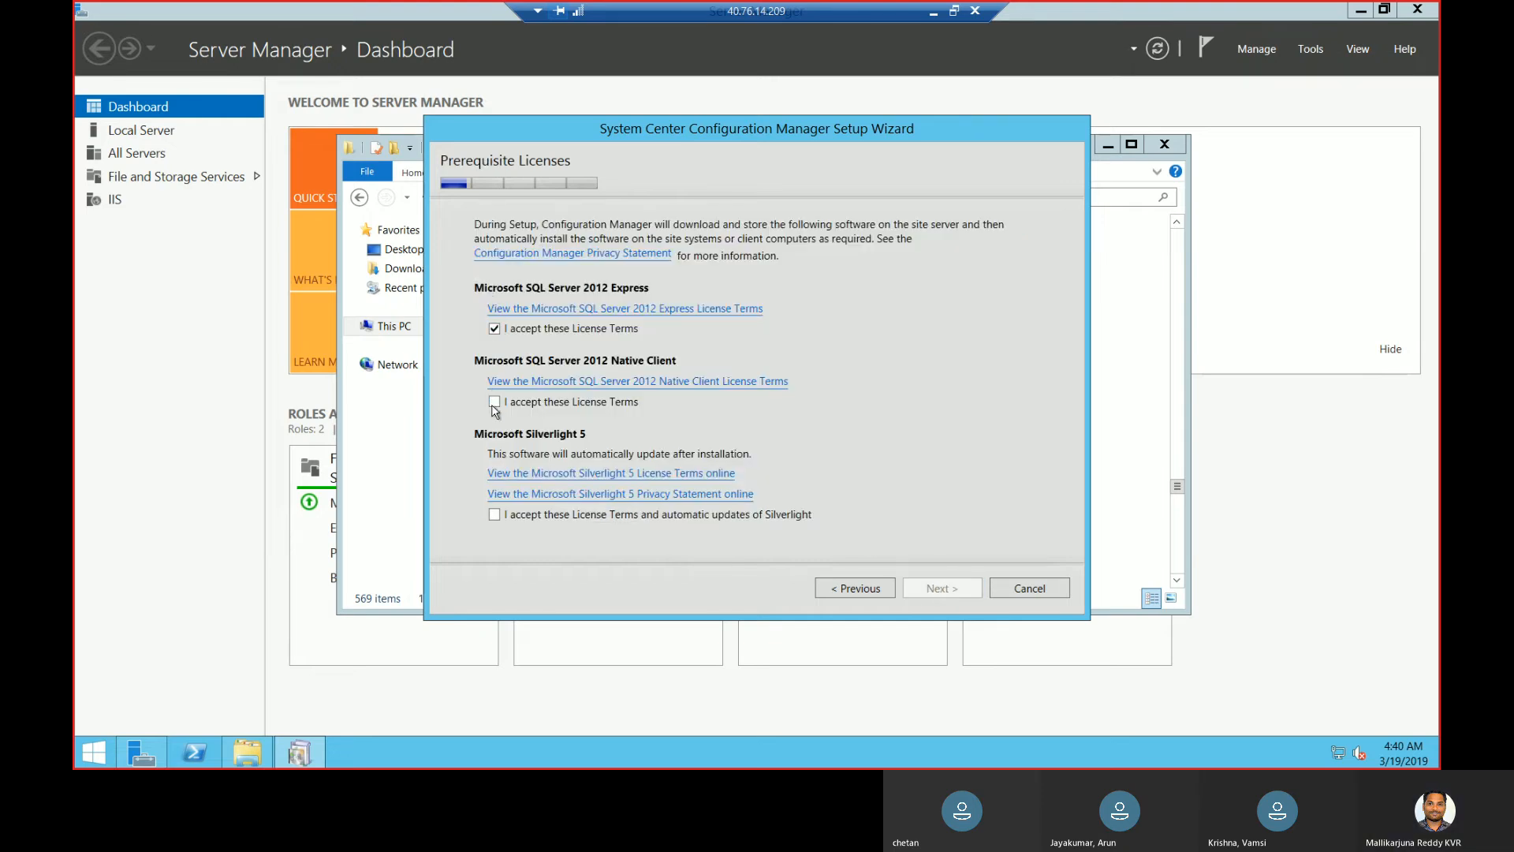
{"action": "left_click", "coordinate": [494, 513]}
{"action": "left_click", "coordinate": [937, 599]}
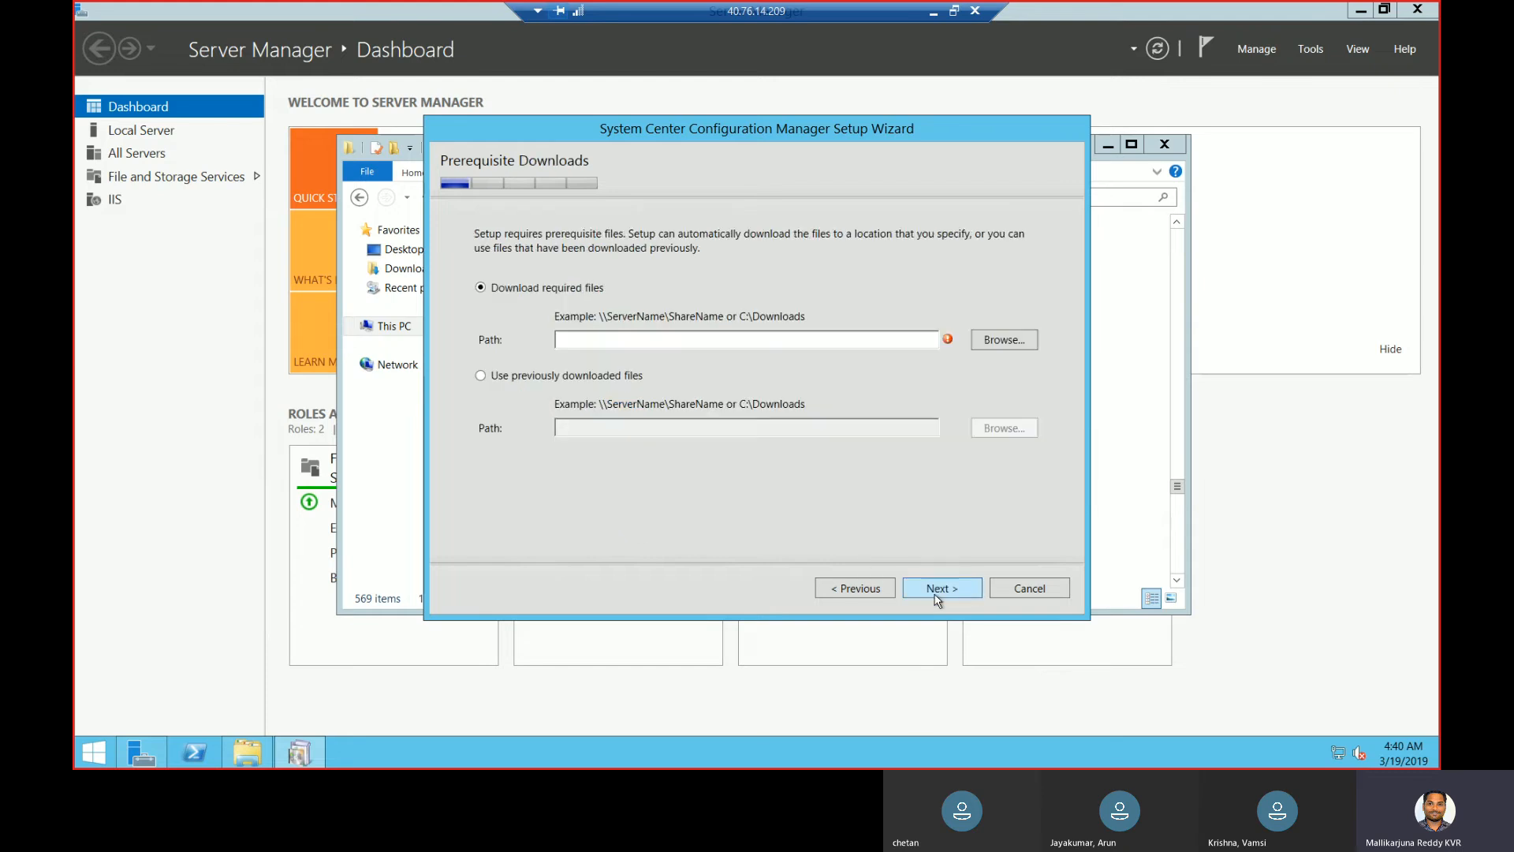
- Use the previously downloaded prerequisites from F:\installation files and verify them
{"action": "left_click", "coordinate": [617, 381]}
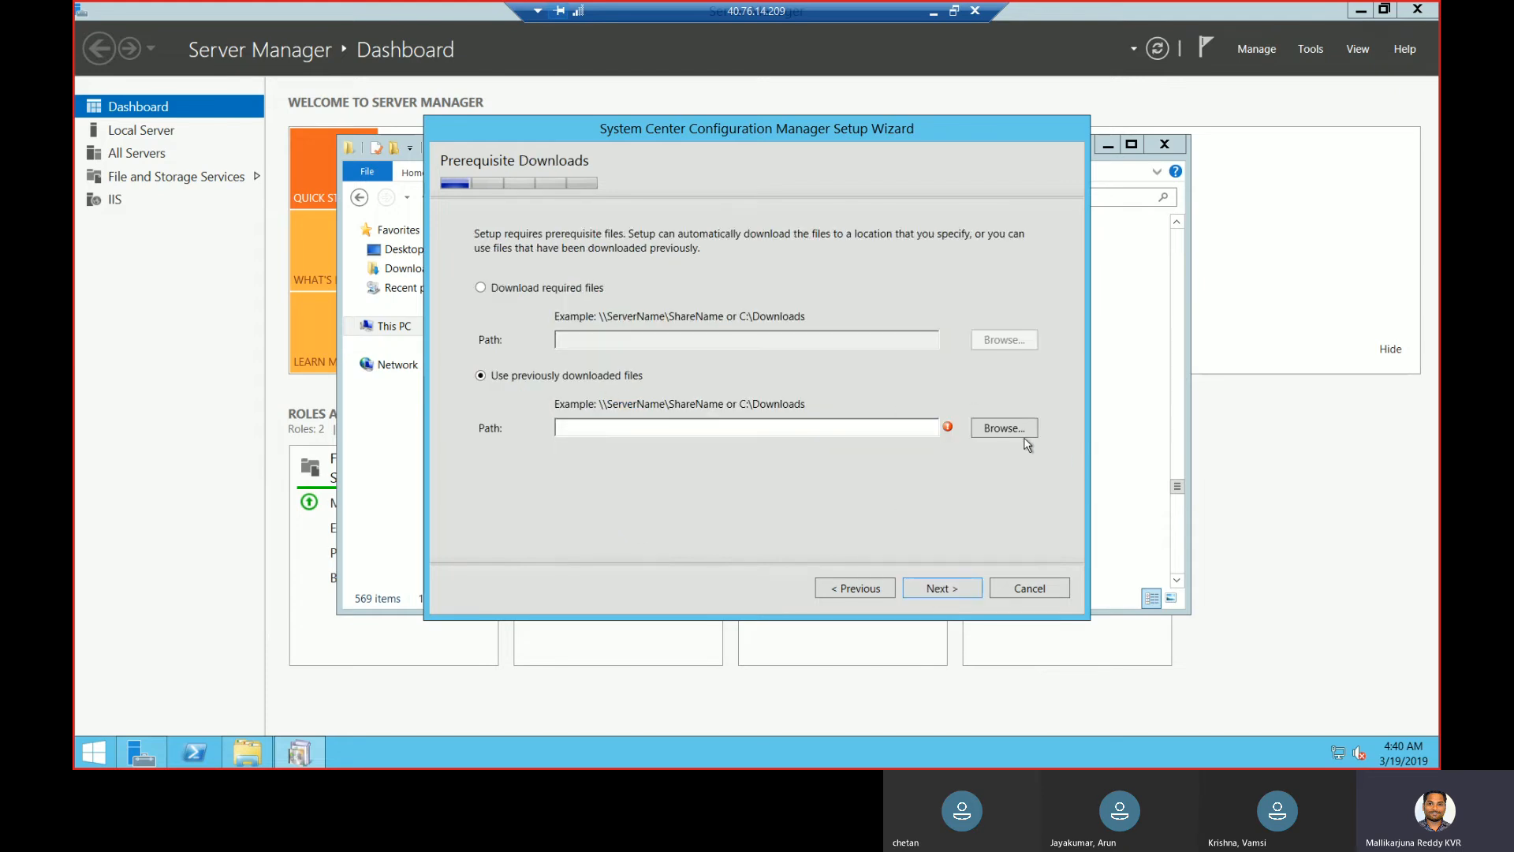
{"action": "left_click", "coordinate": [1013, 435]}
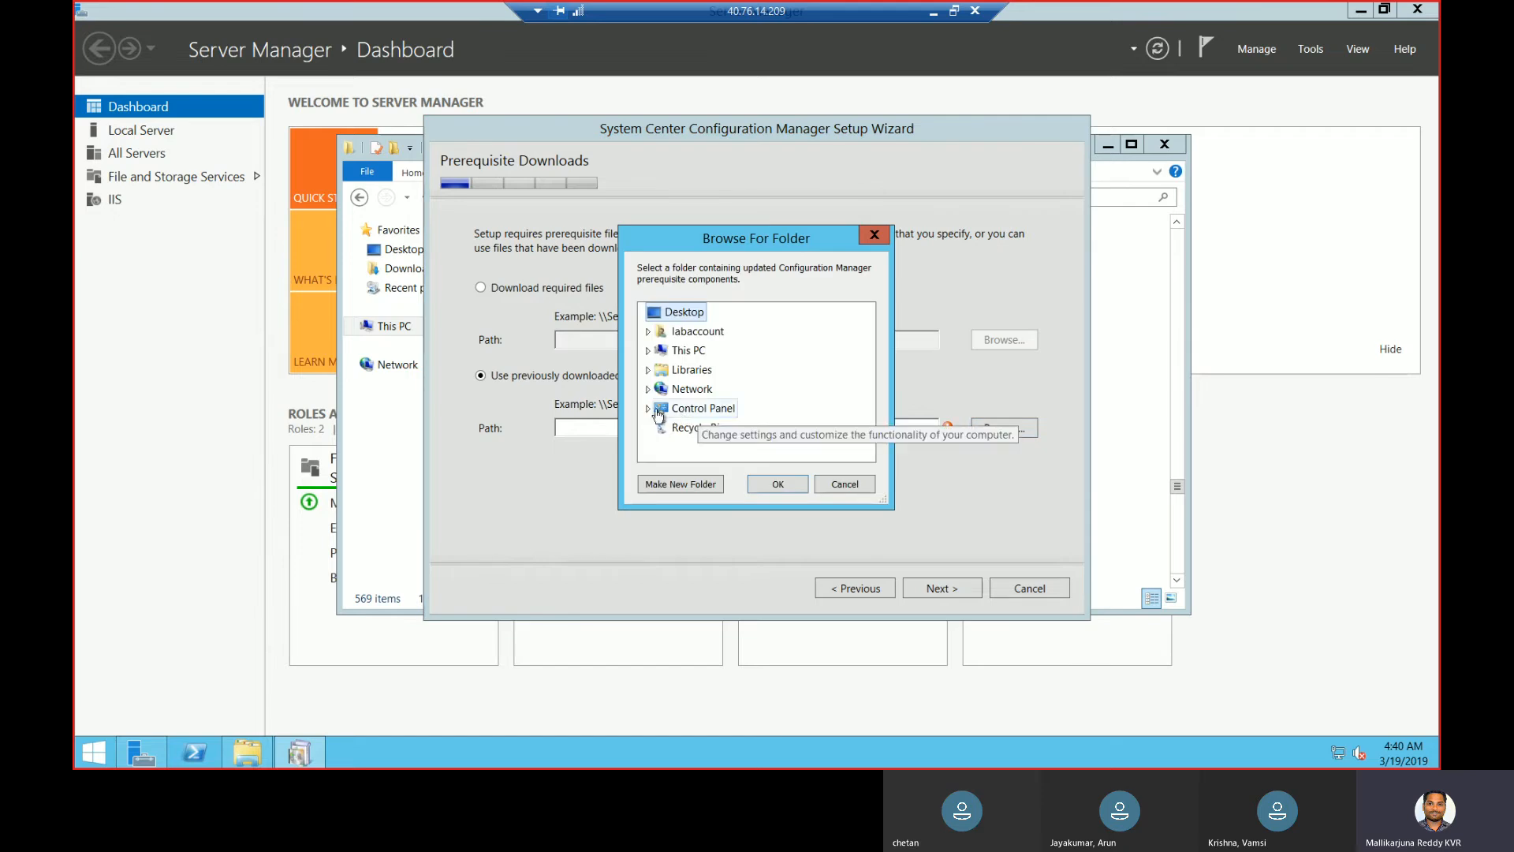
{"action": "left_click", "coordinate": [649, 352]}
{"action": "left_click_drag", "start_coordinate": [865, 368], "coordinate": [867, 414]}
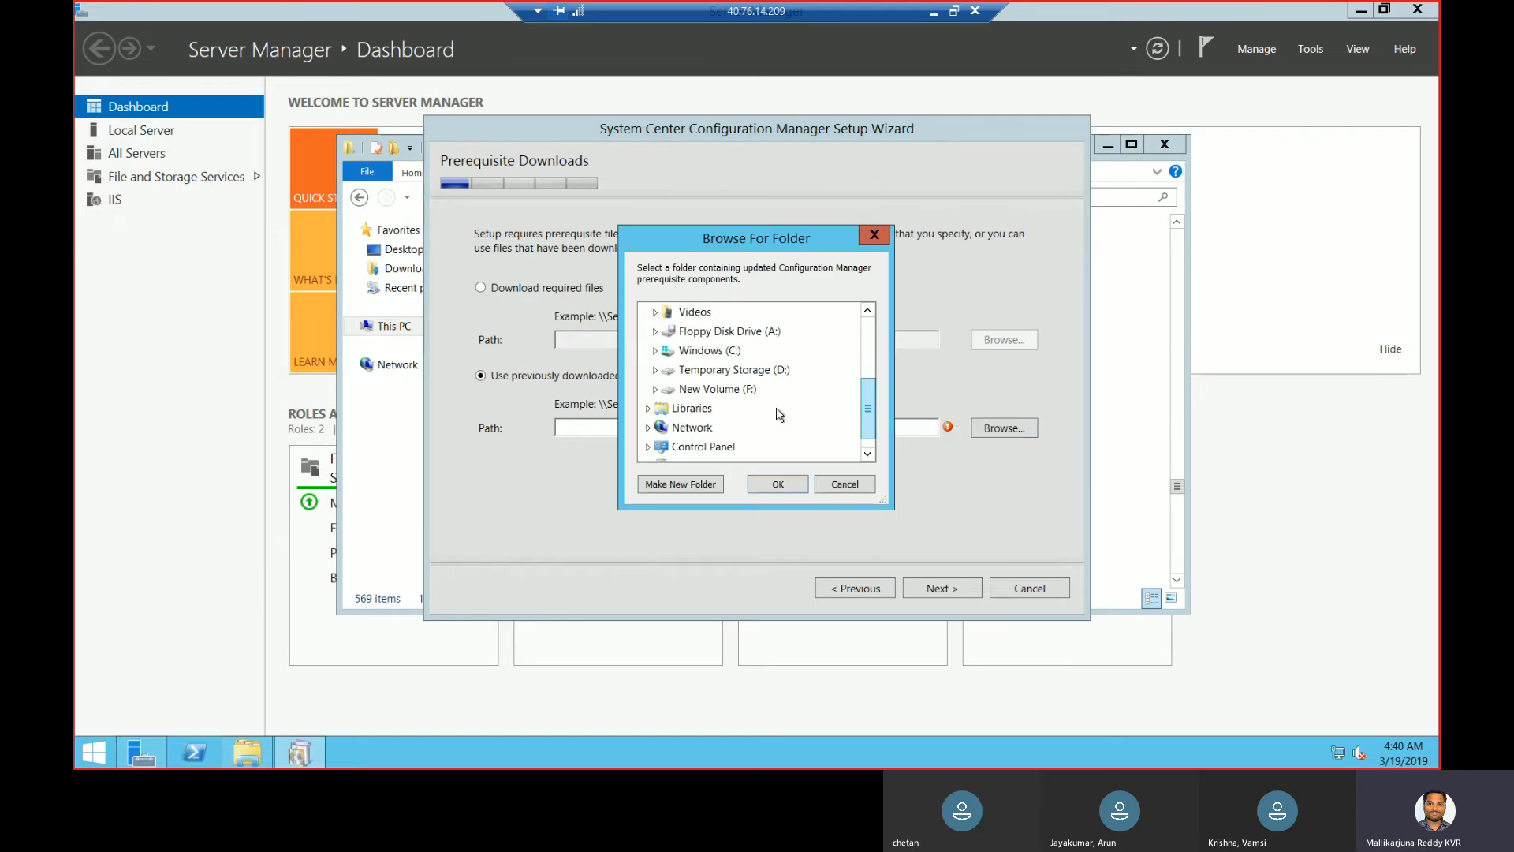
{"action": "left_click", "coordinate": [655, 389]}
{"action": "left_click", "coordinate": [709, 407]}
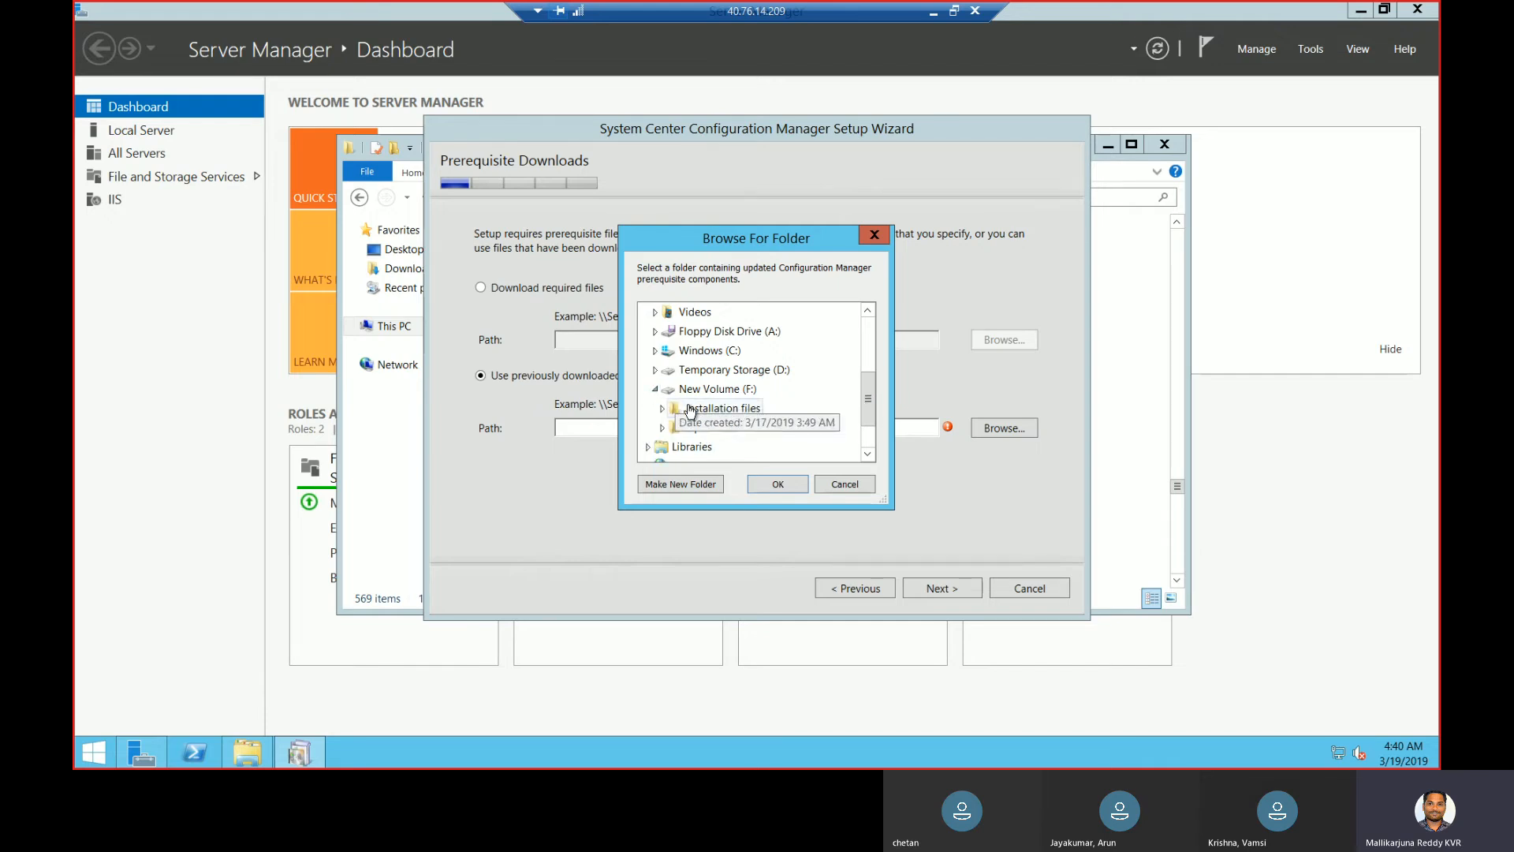
{"action": "left_click", "coordinate": [772, 484]}
{"action": "left_click", "coordinate": [942, 592]}
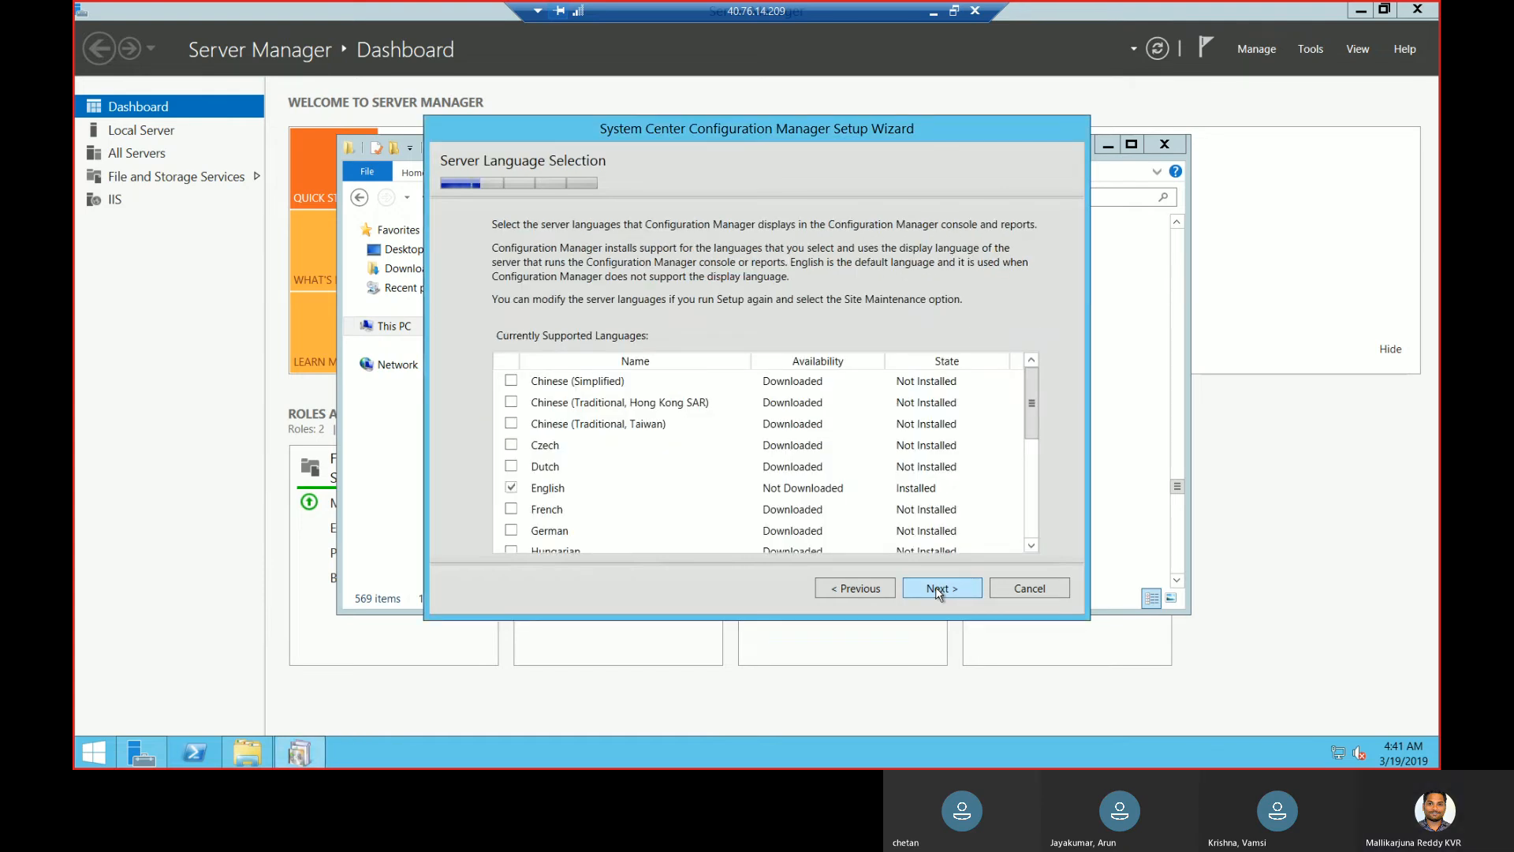
- Enter site code CHE and site name CHENNAI_Primary
{"action": "left_click", "coordinate": [939, 592]}
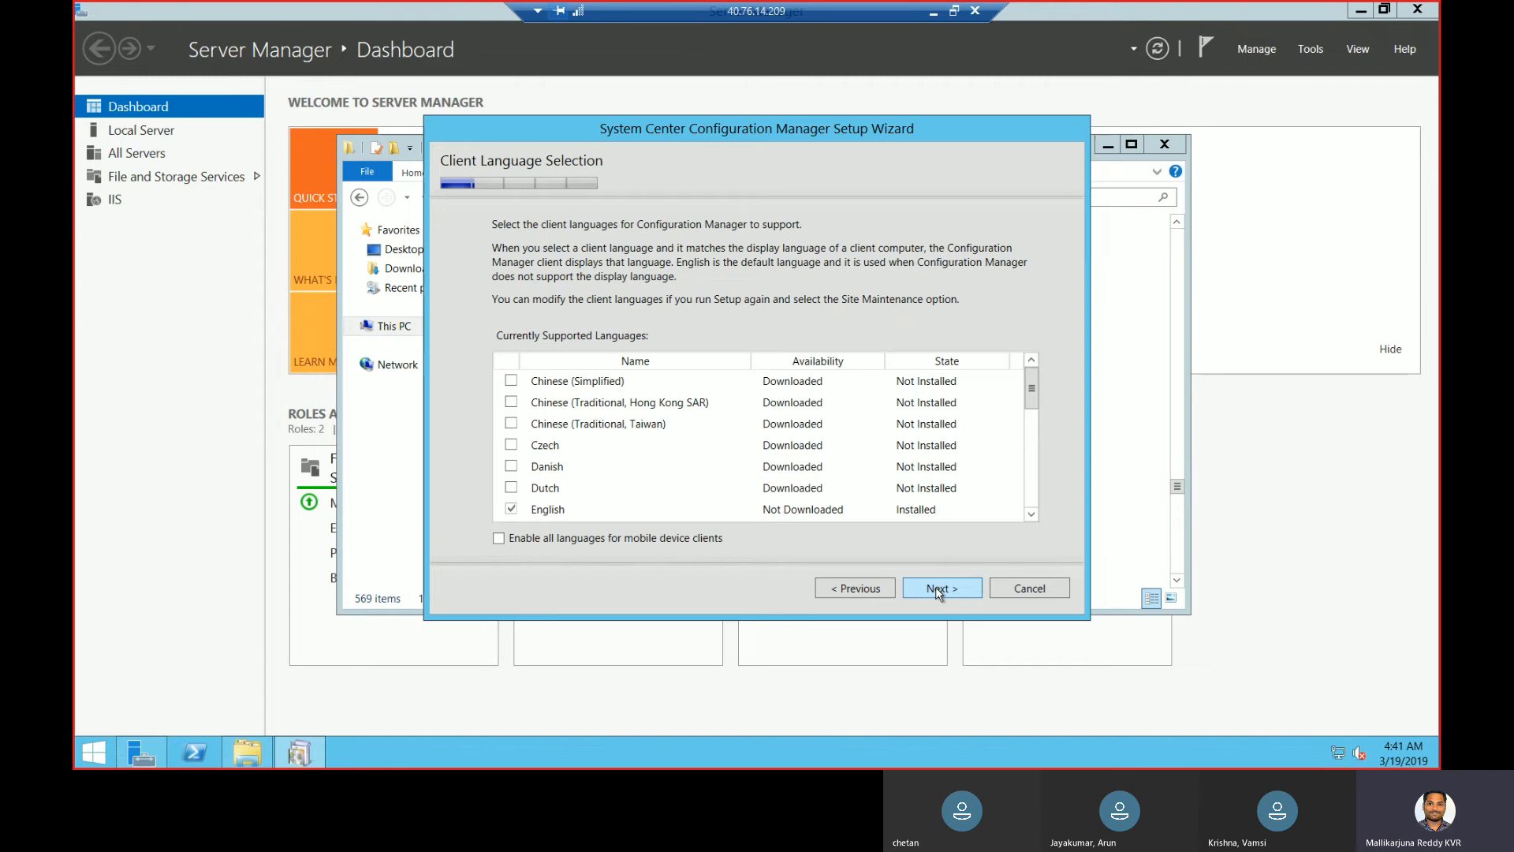
{"action": "left_click", "coordinate": [939, 591]}
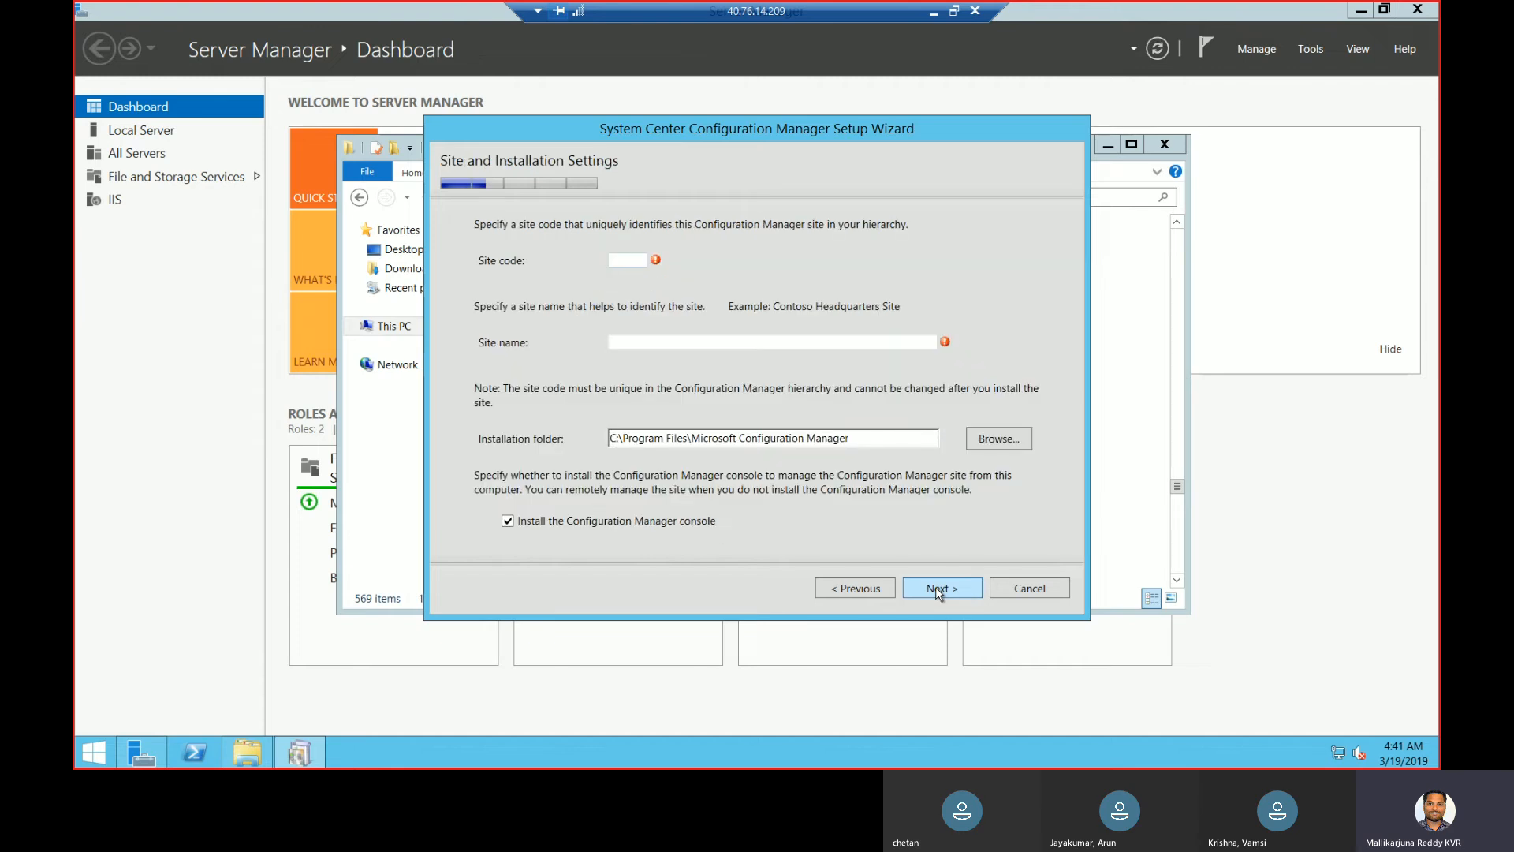
{"action": "left_click", "coordinate": [619, 258]}
{"action": "type", "text": "CHE"}
{"action": "left_click", "coordinate": [665, 341]}
{"action": "type", "text": "CHENNI"}
{"action": "key", "text": "BackSpace"}
{"action": "type", "text": "AI_"}
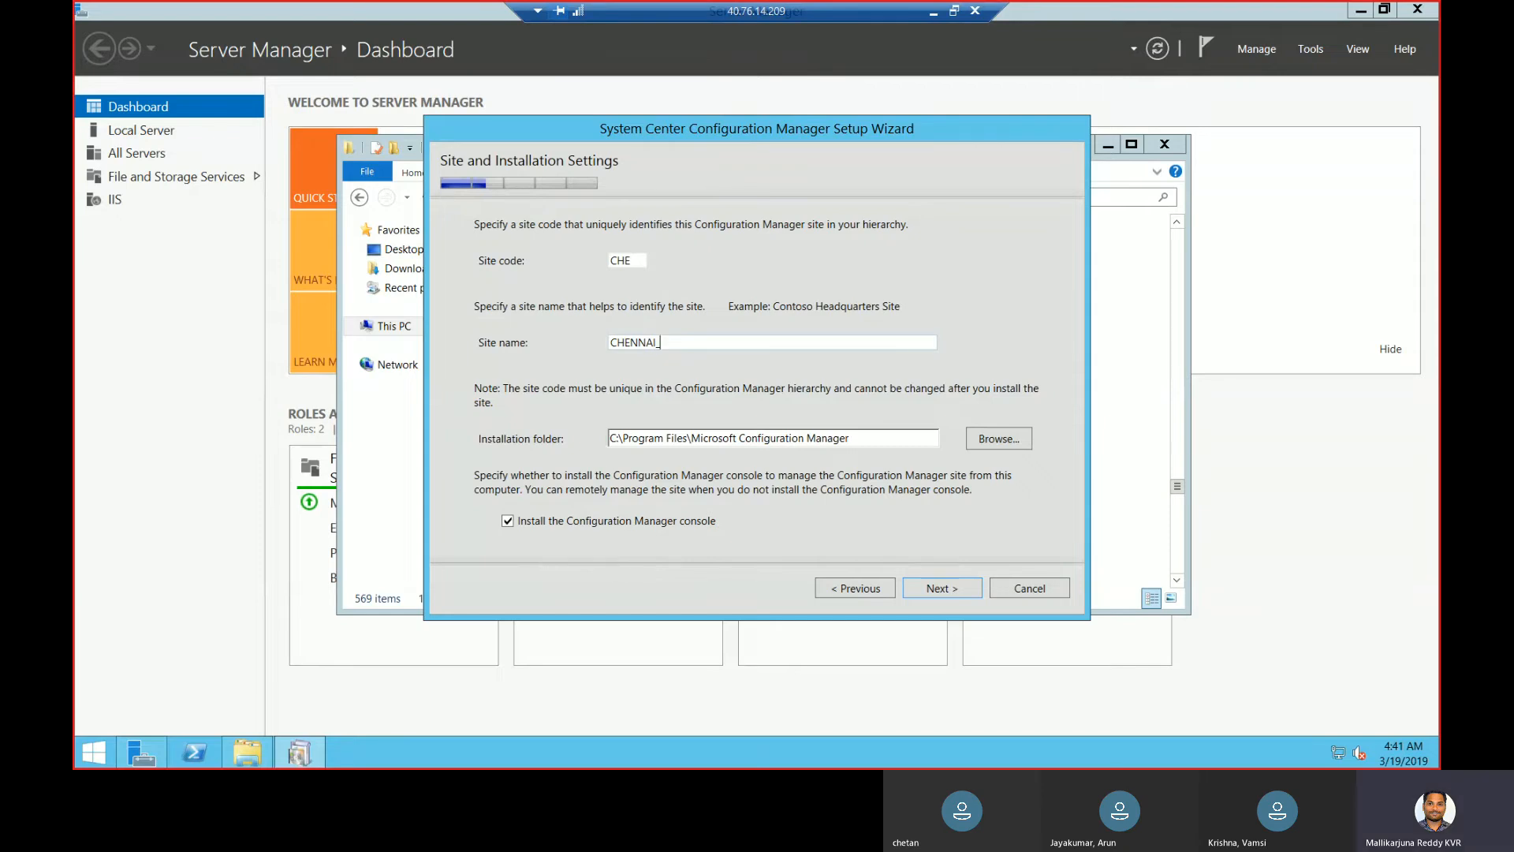
{"action": "type", "text": "(Primary"}
- Set the installation folder to the New Volume (F:\) drive root
{"action": "left_click", "coordinate": [1011, 440]}
{"action": "left_click", "coordinate": [873, 417]}
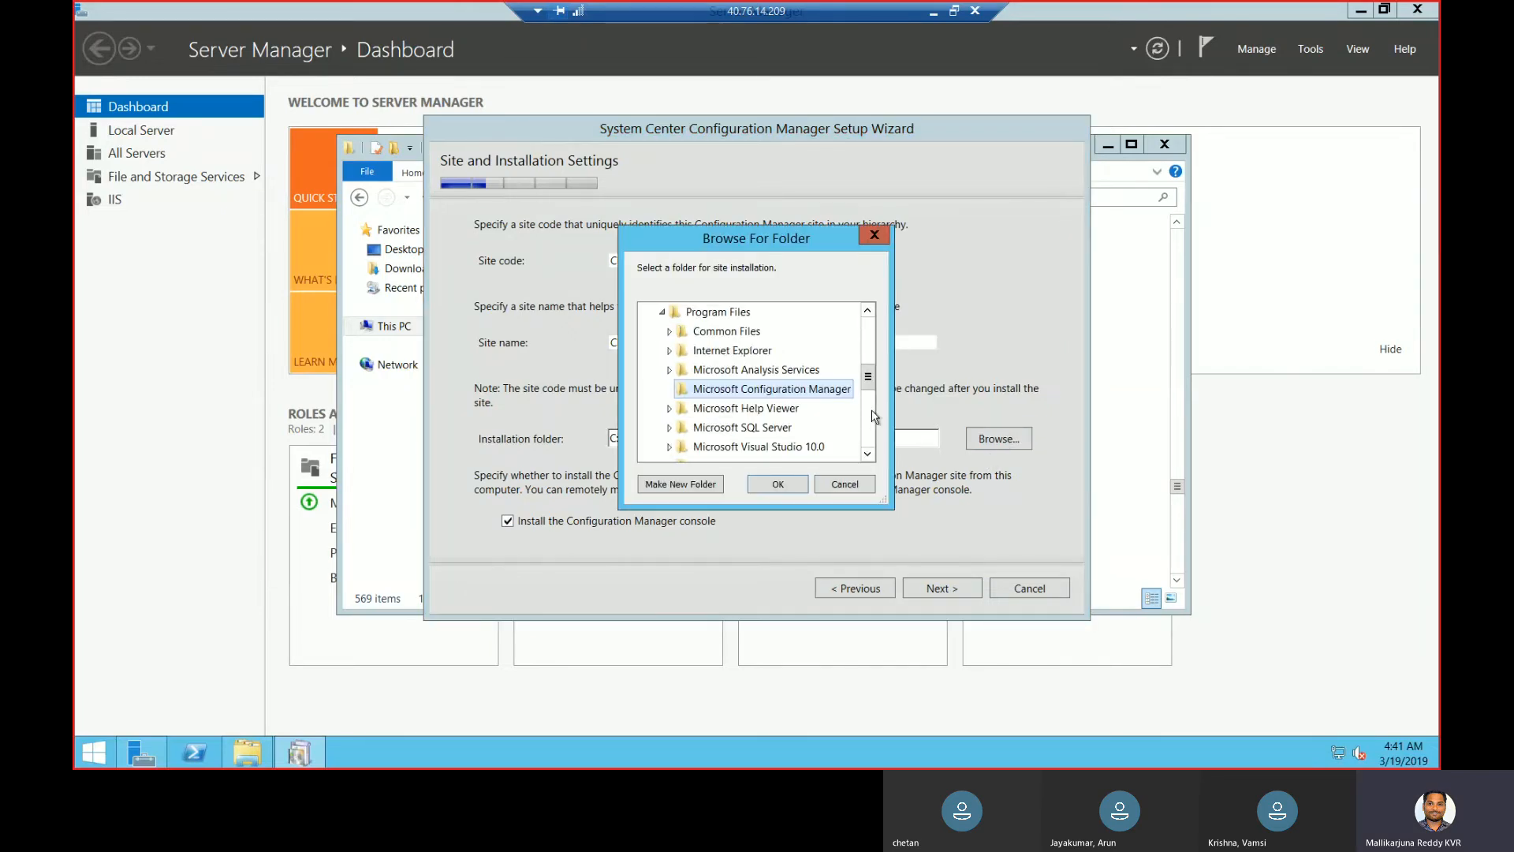
{"action": "left_click_drag", "start_coordinate": [871, 379], "coordinate": [869, 416]}
{"action": "scroll", "coordinate": [870, 449], "scroll_direction": "down", "scroll_amount": 2}
{"action": "left_click", "coordinate": [747, 371]}
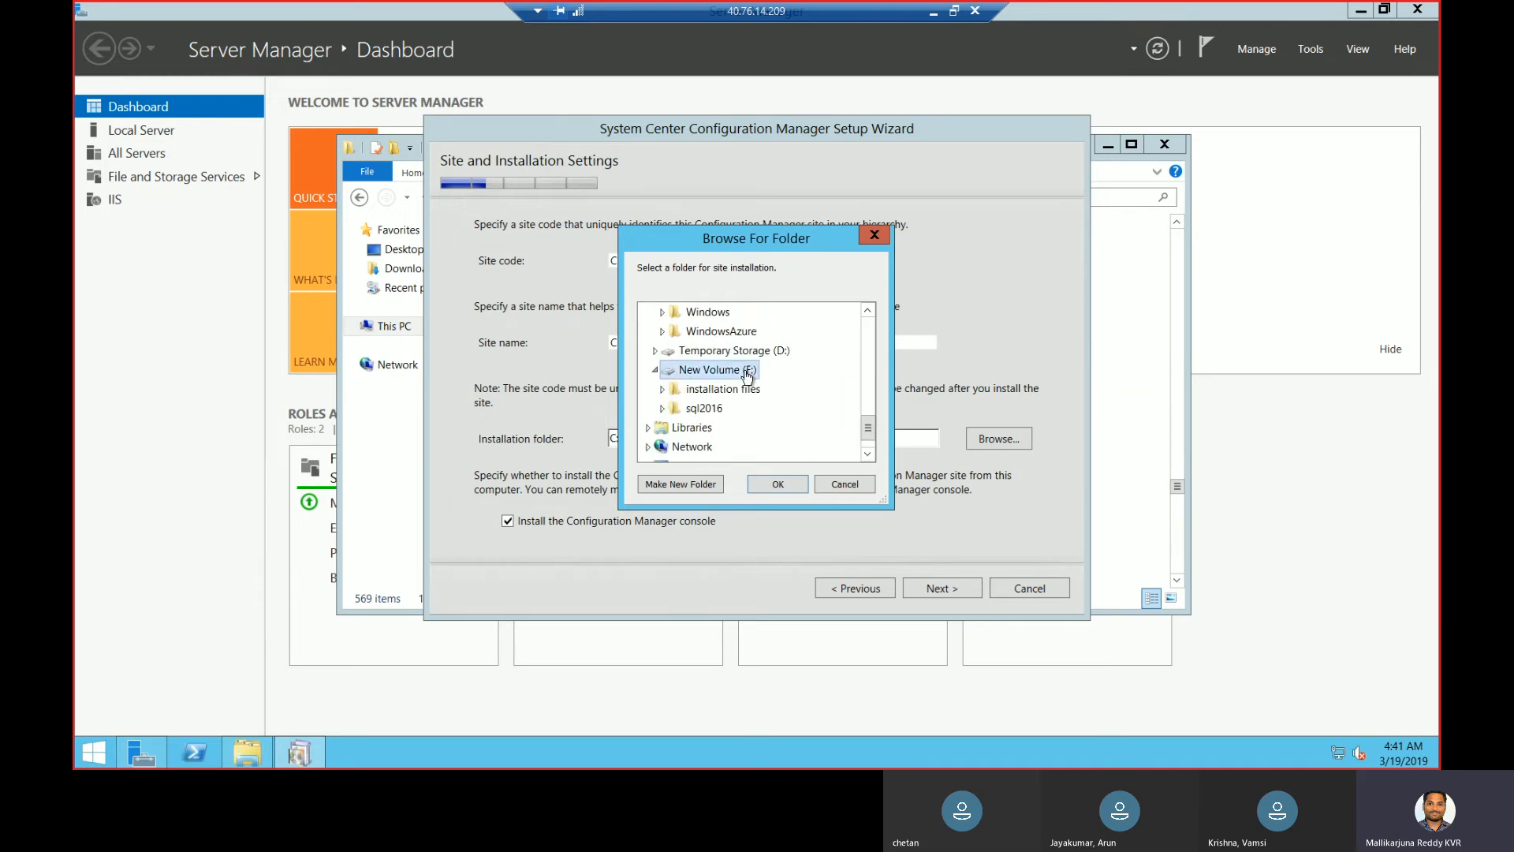
{"action": "left_click", "coordinate": [777, 484]}
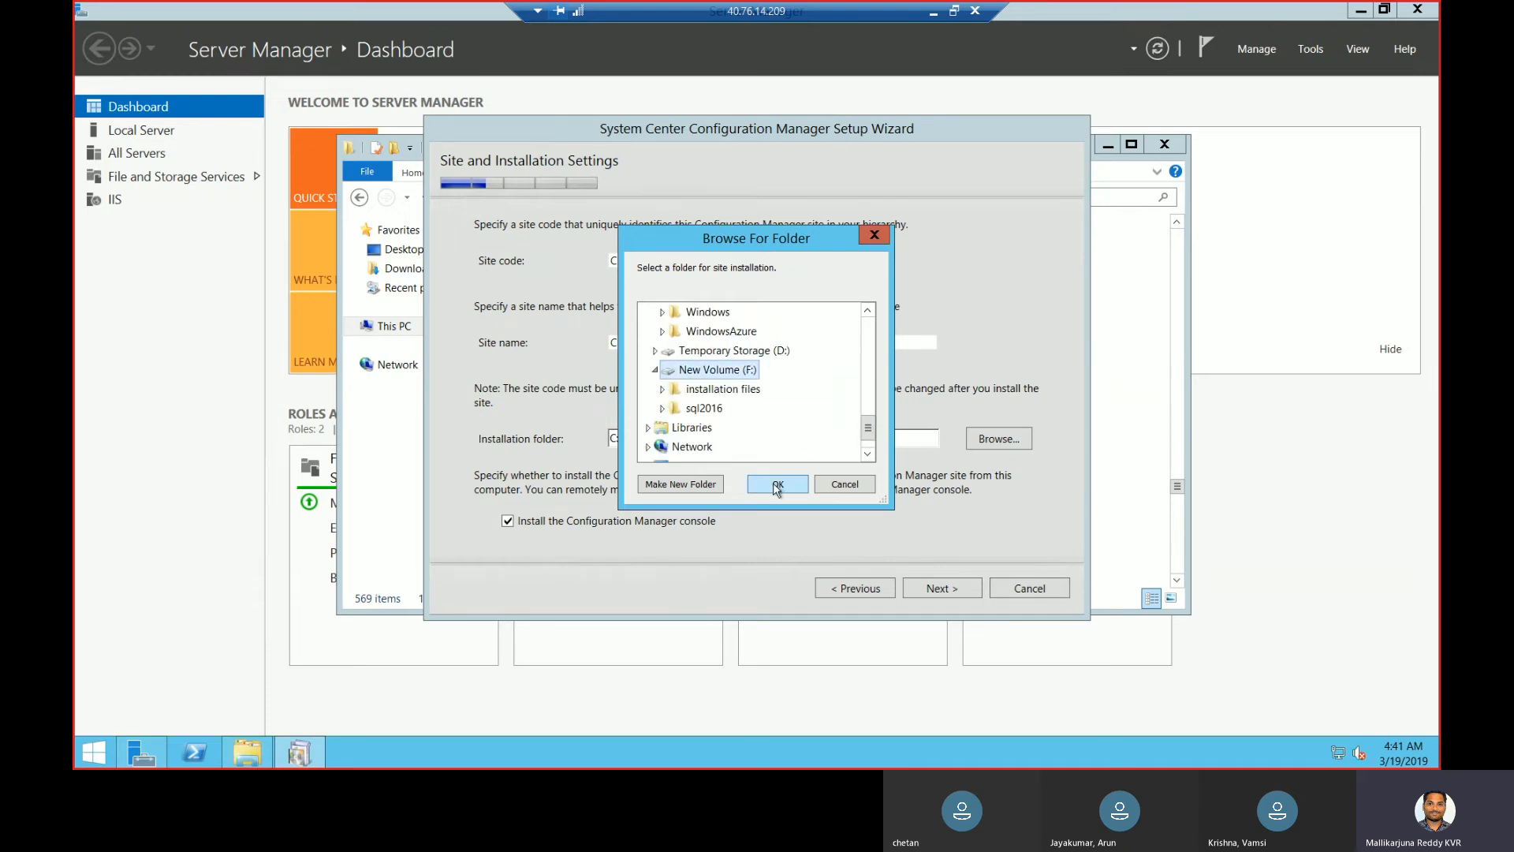
- Install the primary site as a stand-alone site and confirm the warning
{"action": "left_click", "coordinate": [949, 591]}
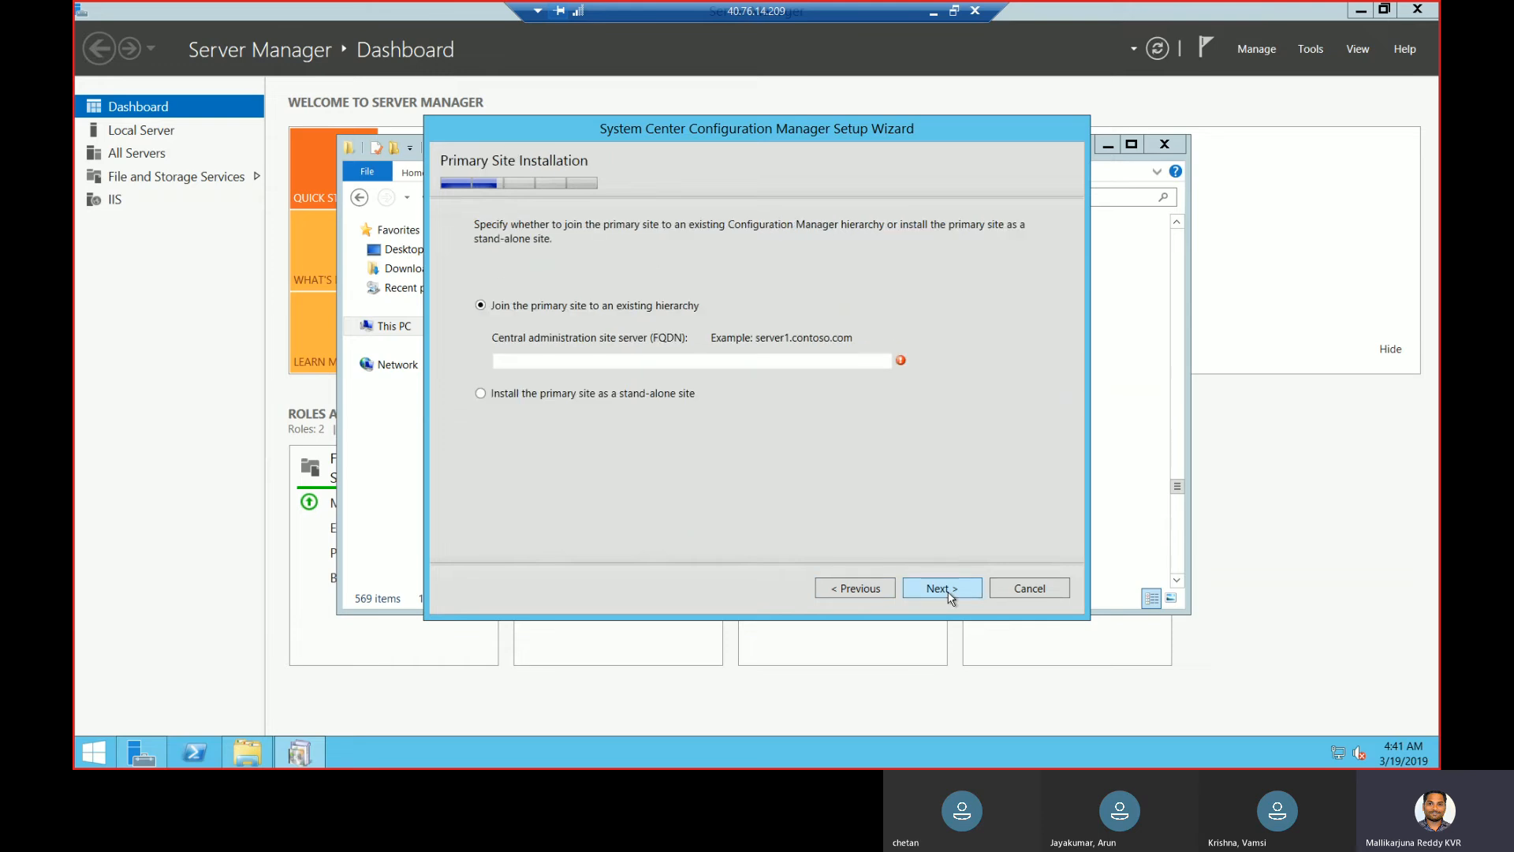
{"action": "left_click", "coordinate": [661, 393]}
{"action": "left_click", "coordinate": [946, 588]}
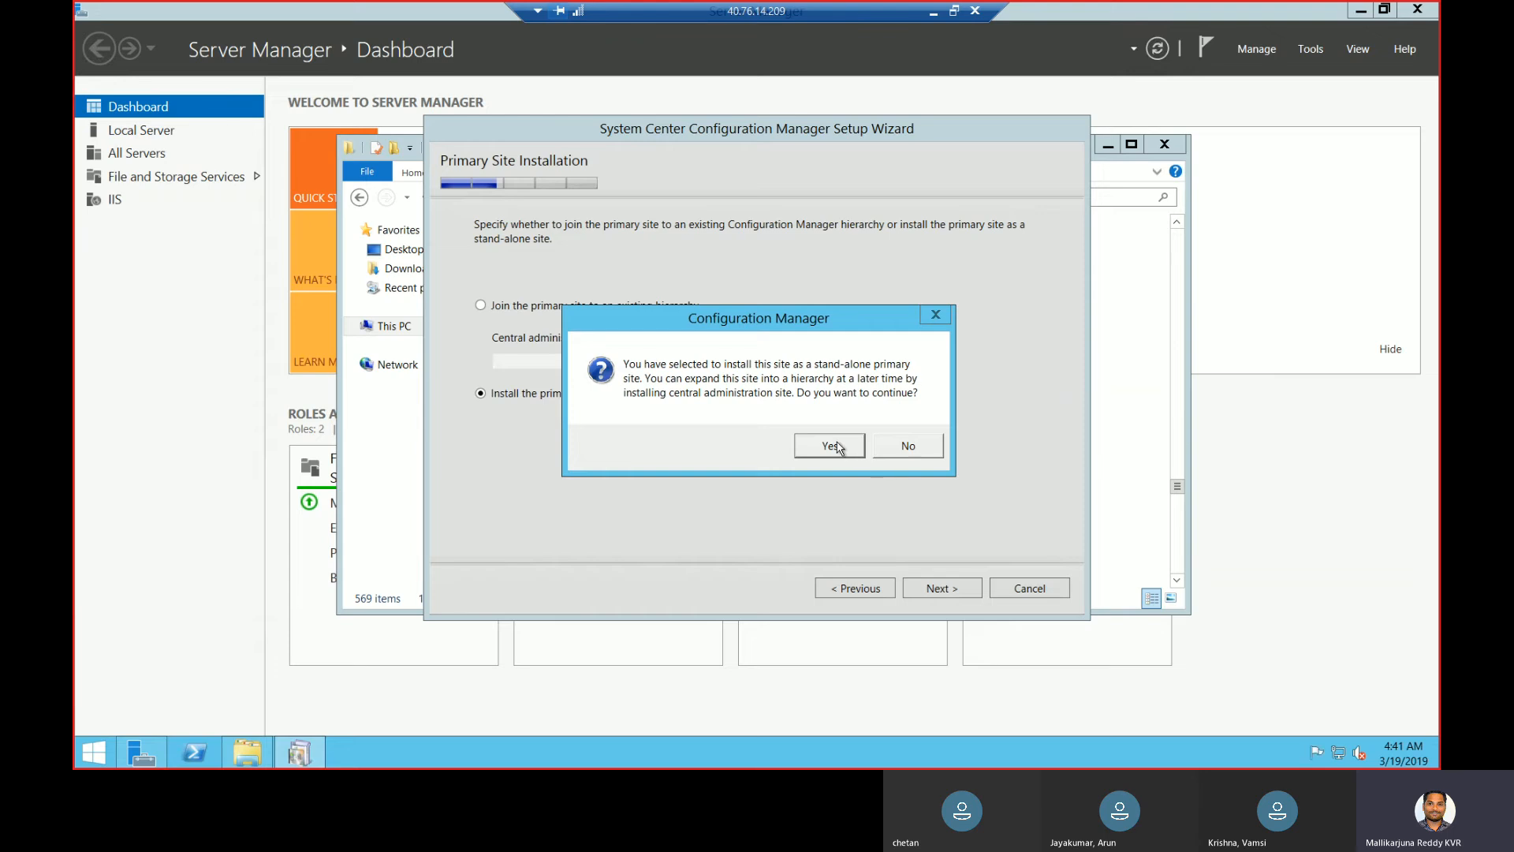
{"action": "left_click", "coordinate": [839, 448]}
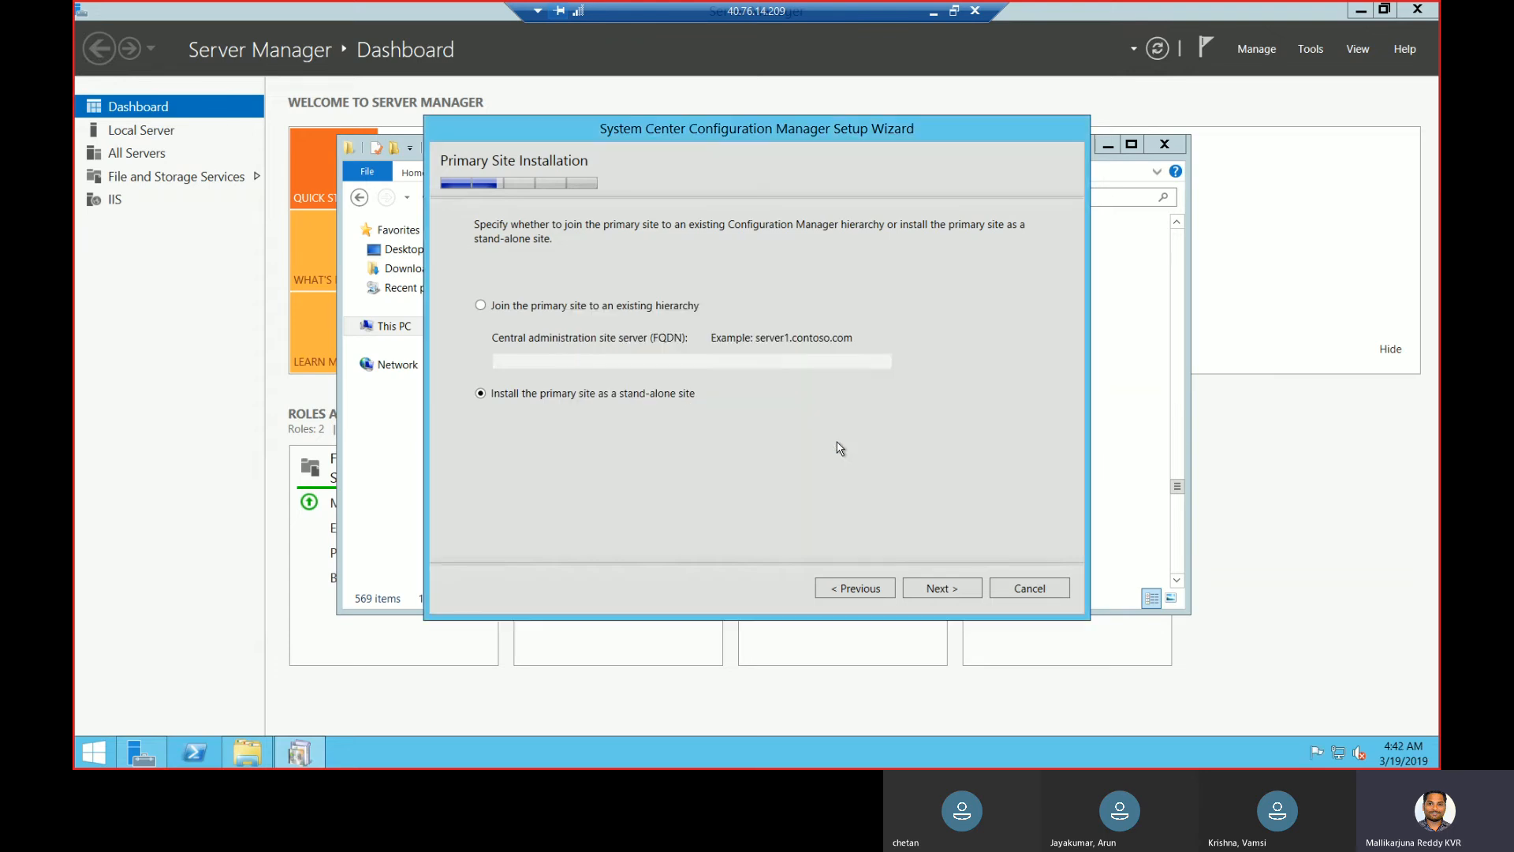
- Keep the CM_CHE database on SCCM.lab.com and its default data and log paths
{"action": "left_click", "coordinate": [957, 589]}
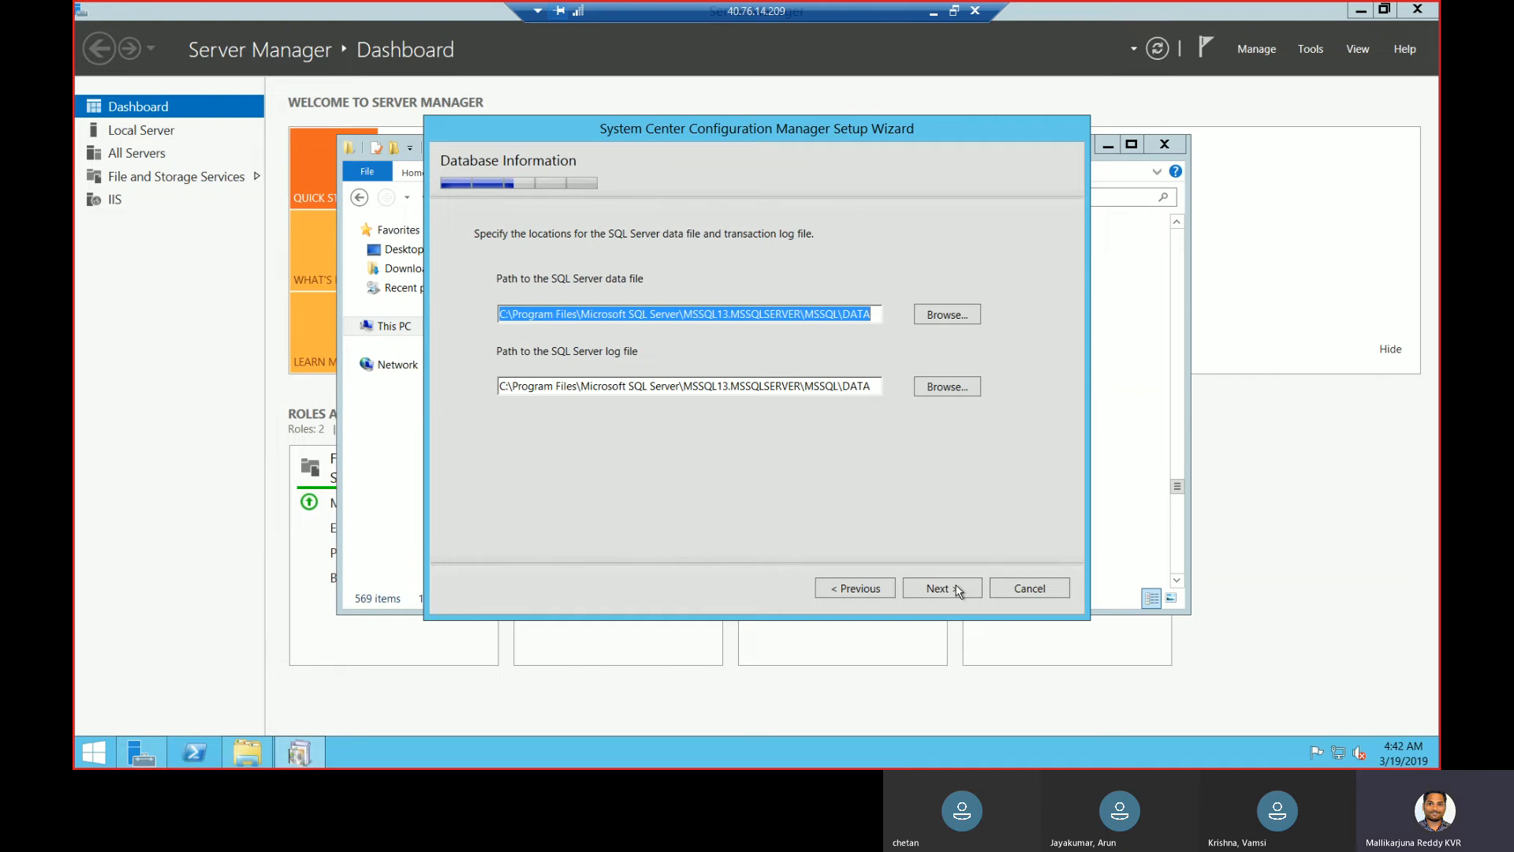
{"action": "left_click", "coordinate": [957, 590]}
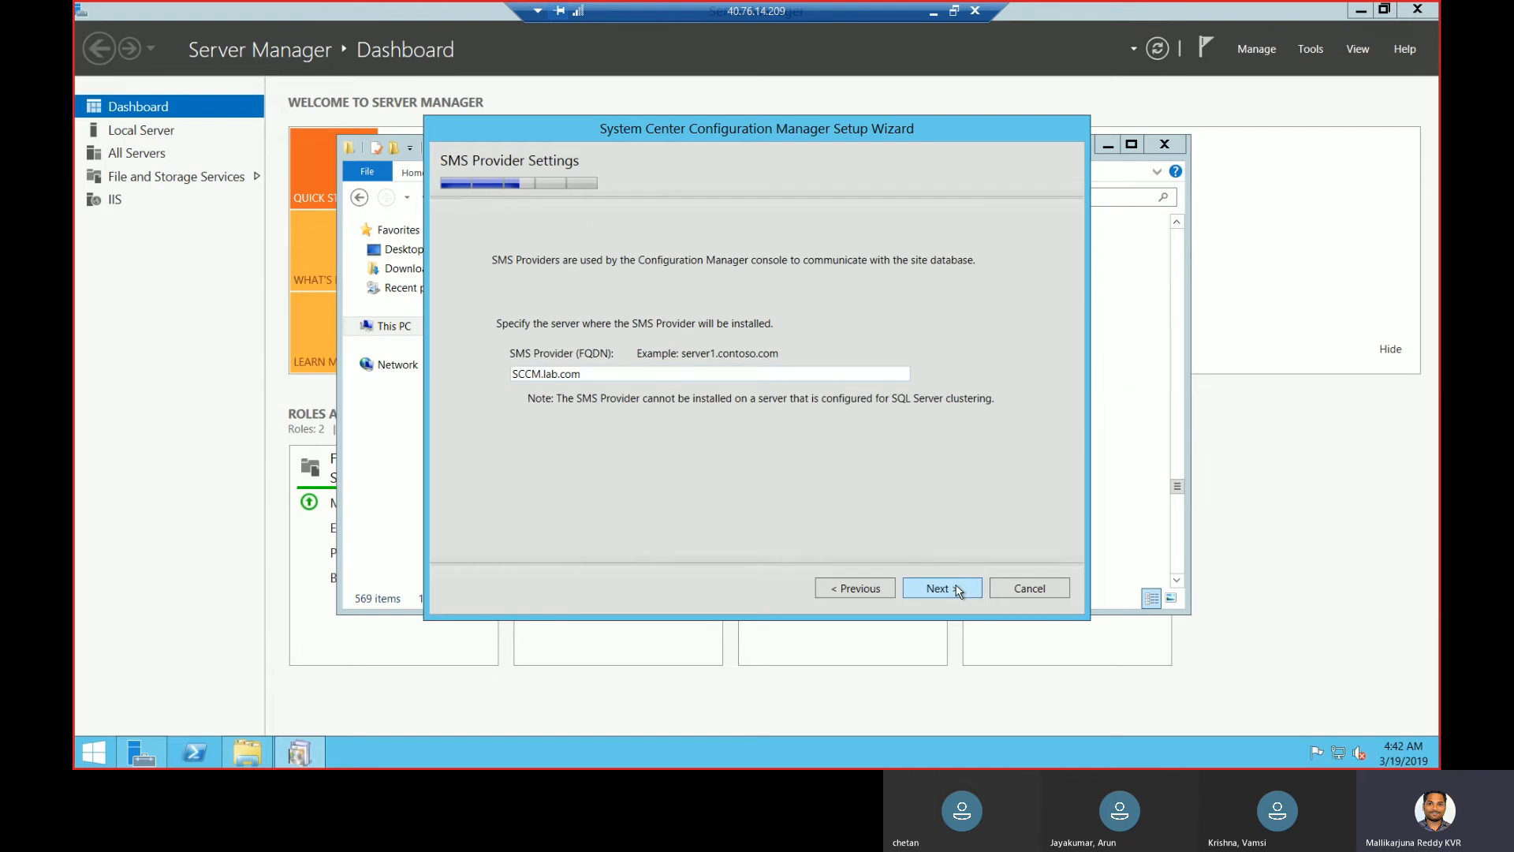
- Accept SCCM.lab.com as SMS Provider and configure communication on each site system role
{"action": "left_click", "coordinate": [957, 590]}
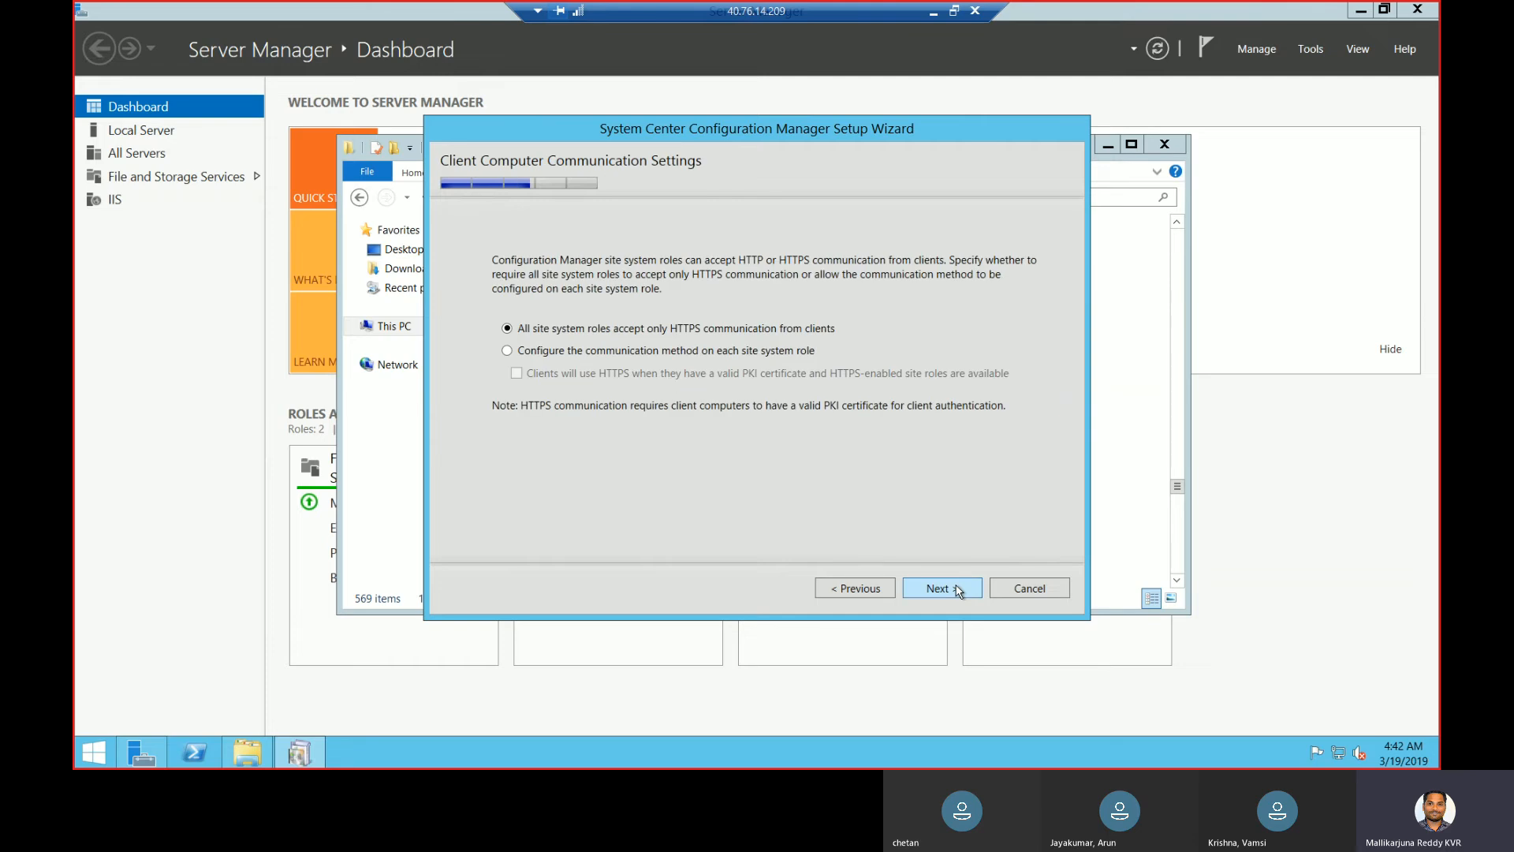
{"action": "left_click", "coordinate": [792, 354]}
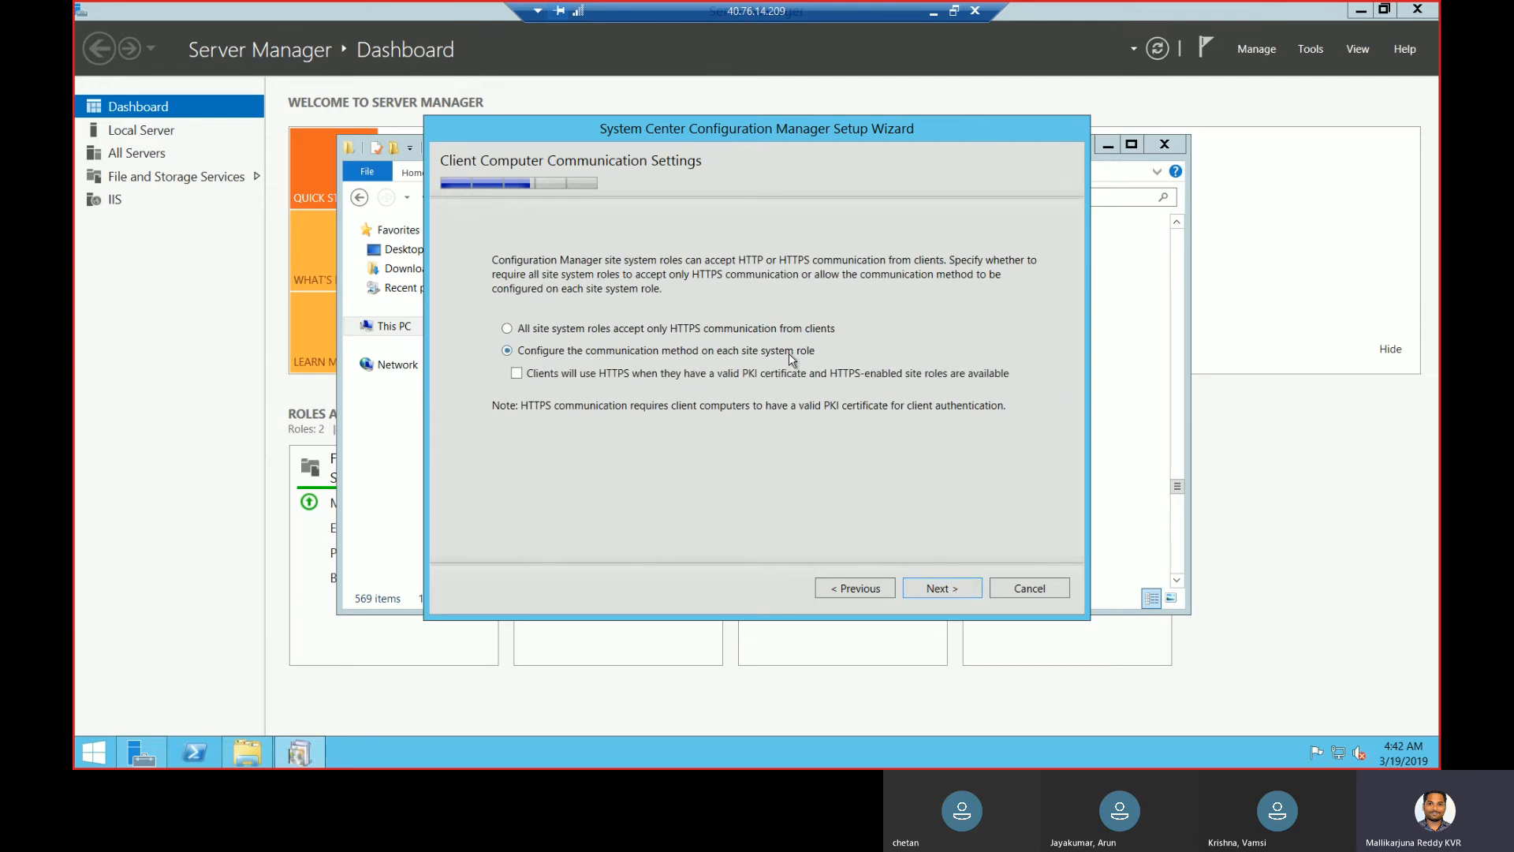
{"action": "left_click", "coordinate": [966, 596]}
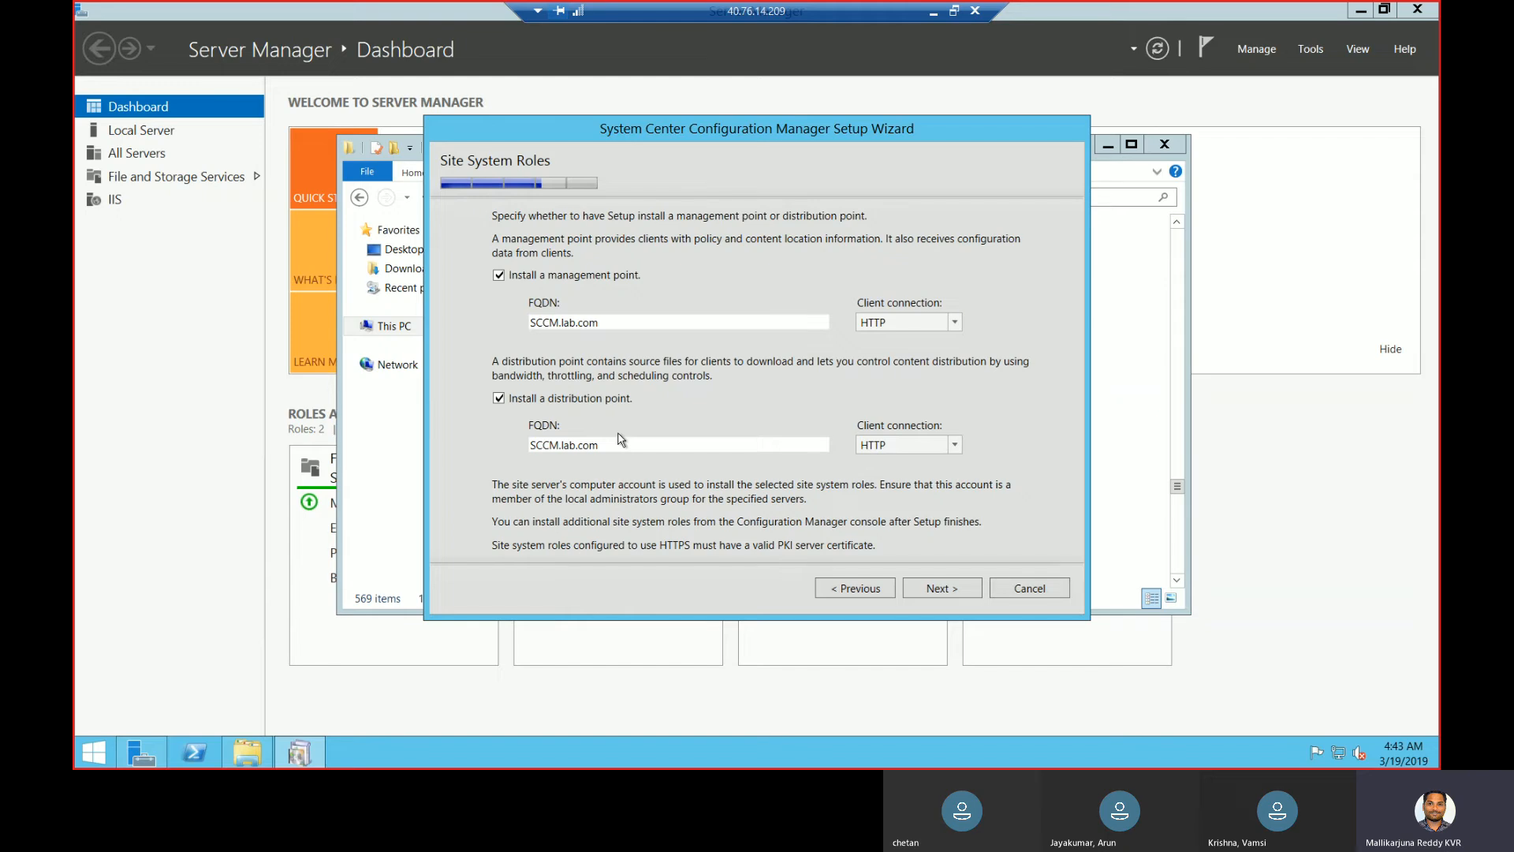
{"action": "left_click", "coordinate": [500, 399]}
{"action": "left_click", "coordinate": [500, 398]}
- Keep both site roles, decline the improvement program, and run the prerequisite check
{"action": "left_click", "coordinate": [960, 595]}
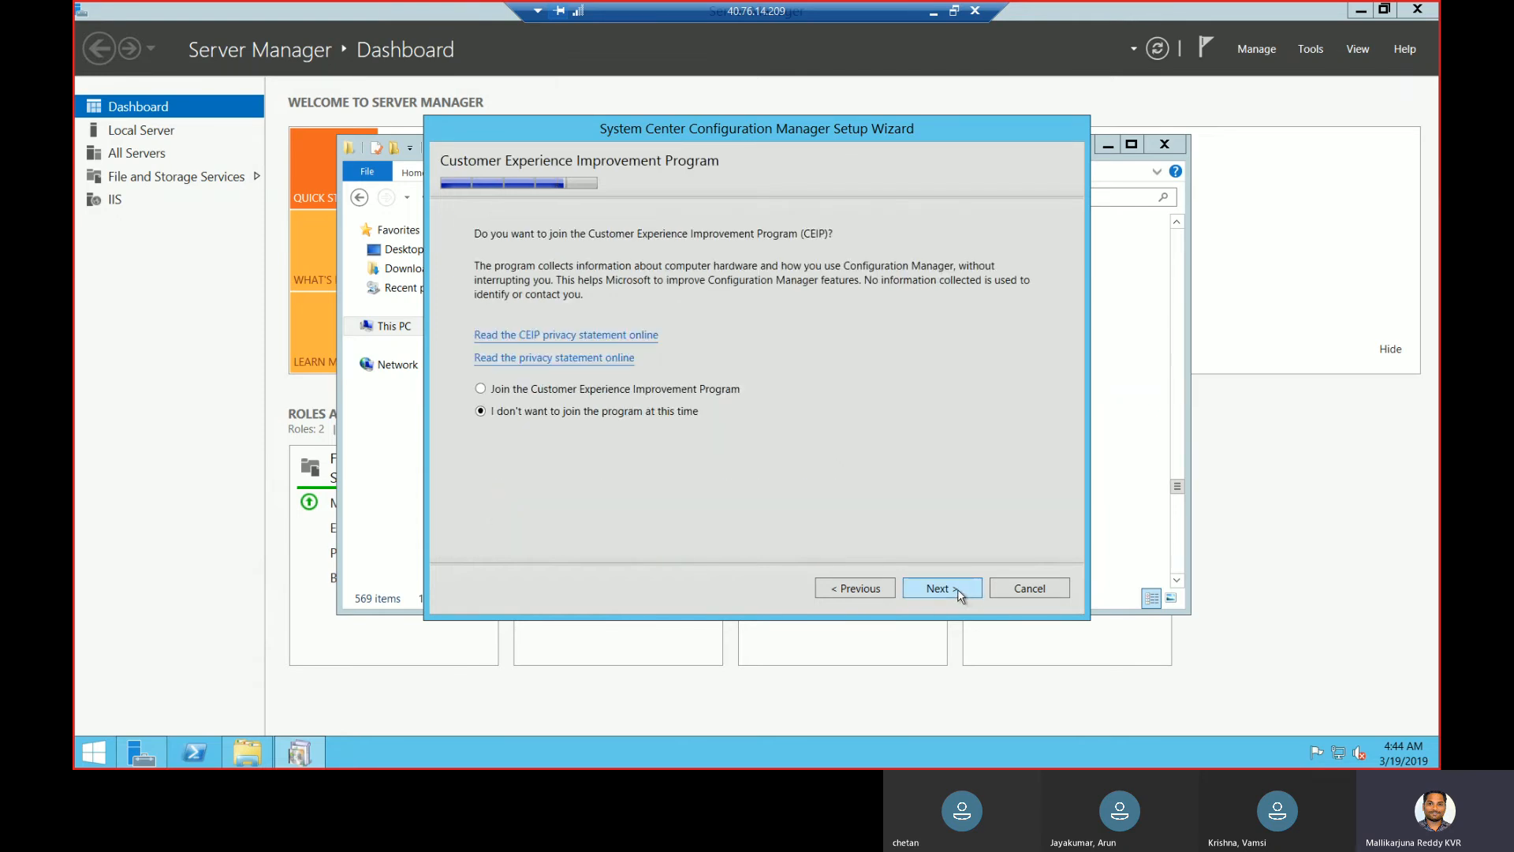
{"action": "left_click", "coordinate": [960, 595]}
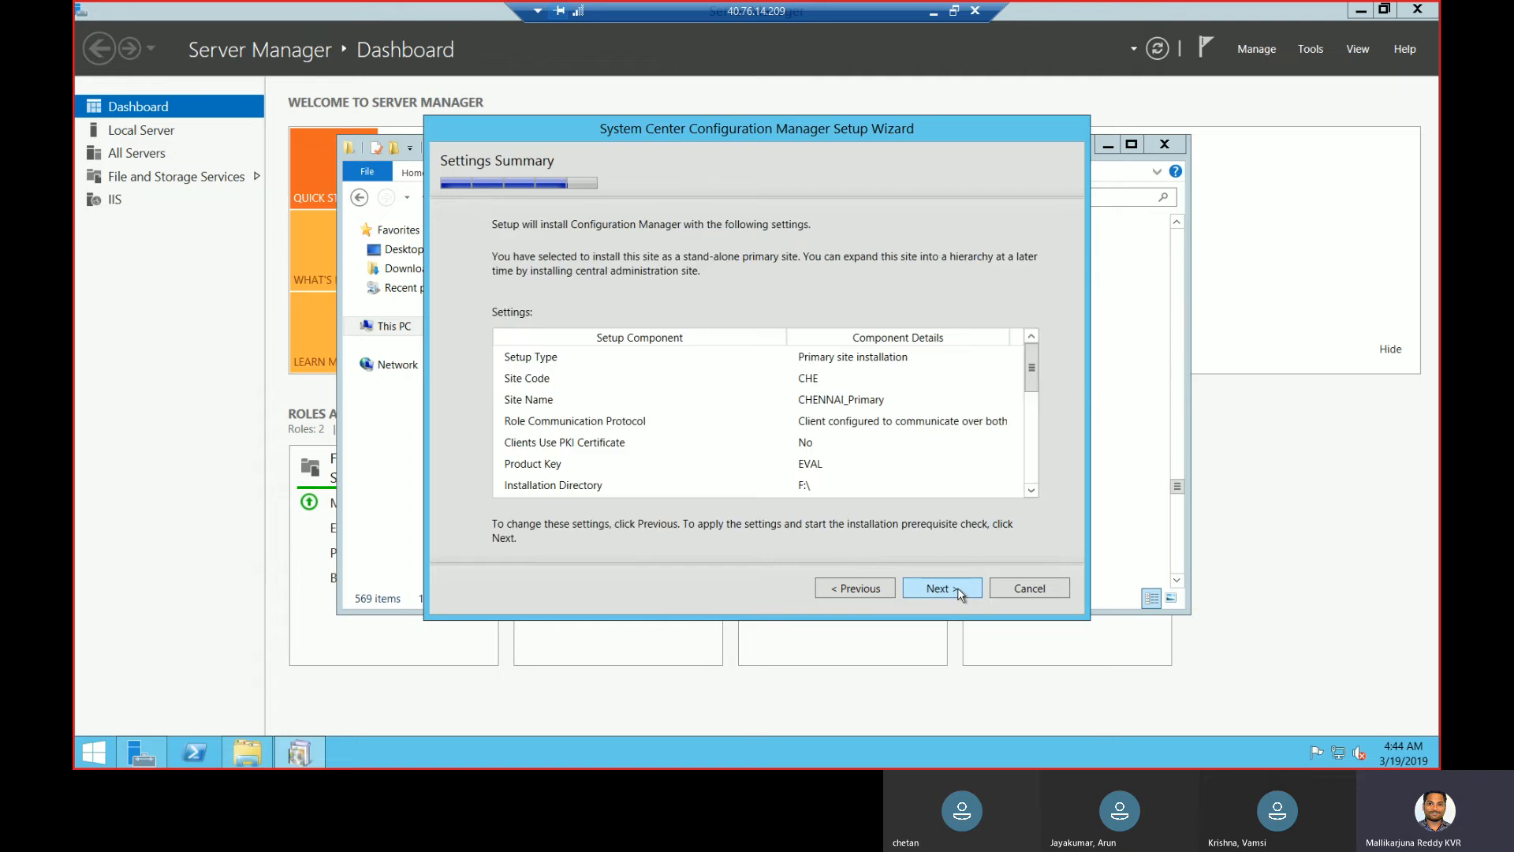
{"action": "left_click", "coordinate": [959, 595]}
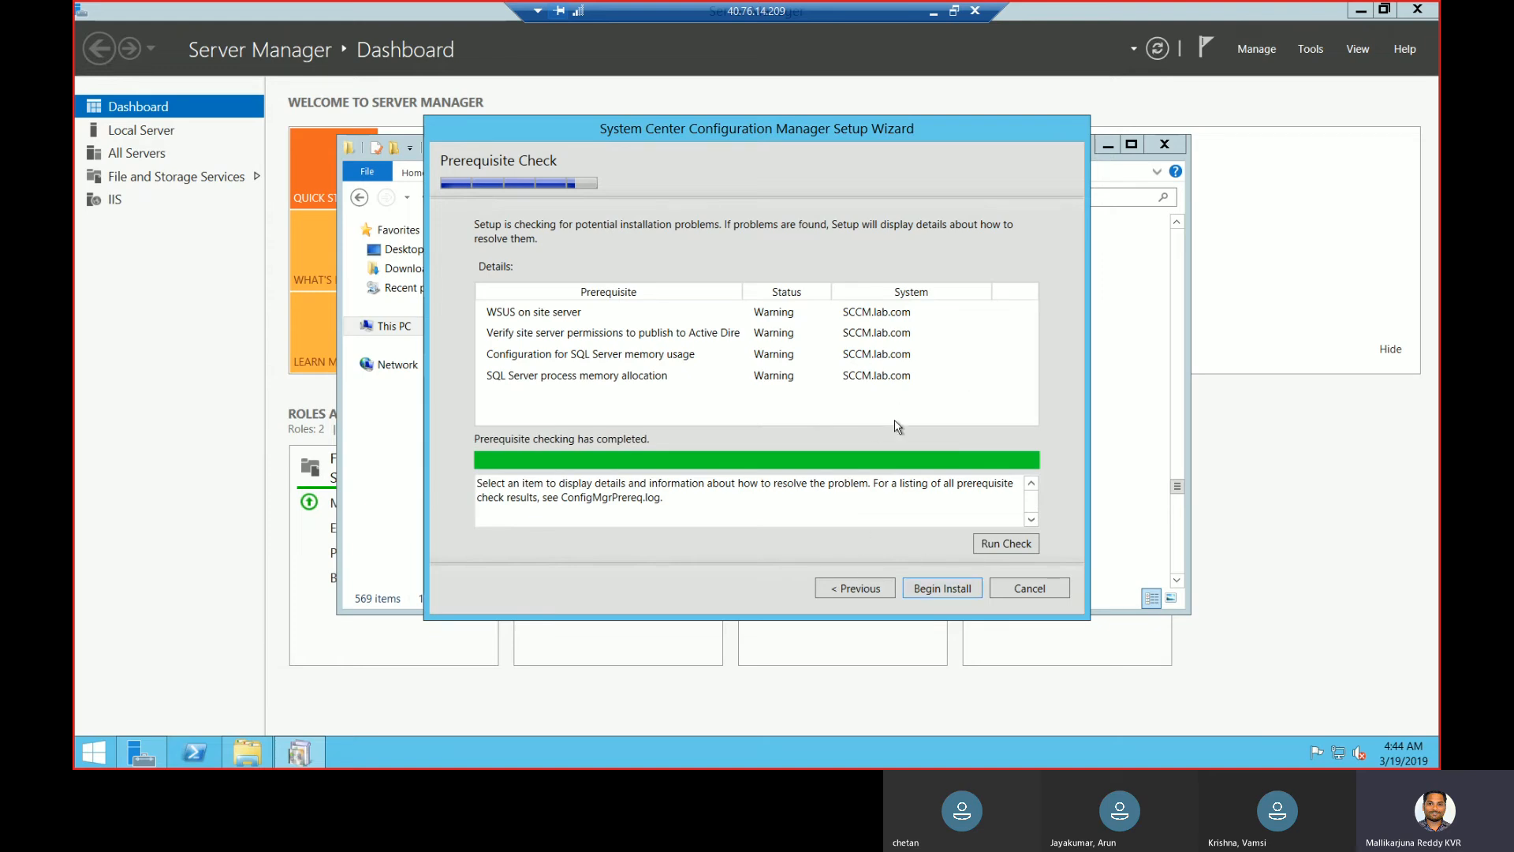
- Begin the install, review the drive-root path error in the log, and close setup
{"action": "left_click", "coordinate": [949, 596]}
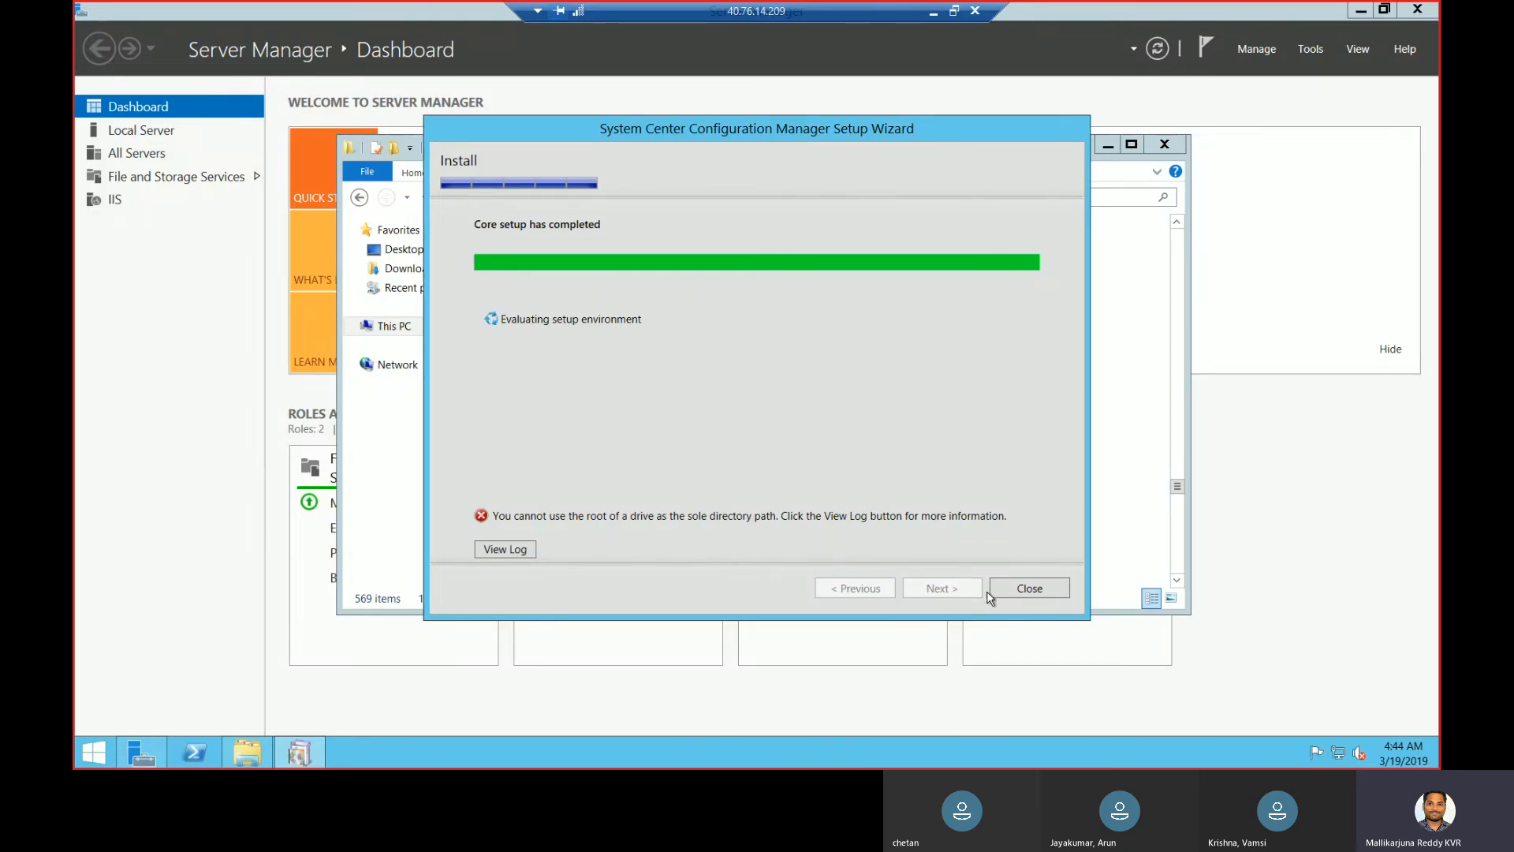
{"action": "left_click", "coordinate": [513, 551]}
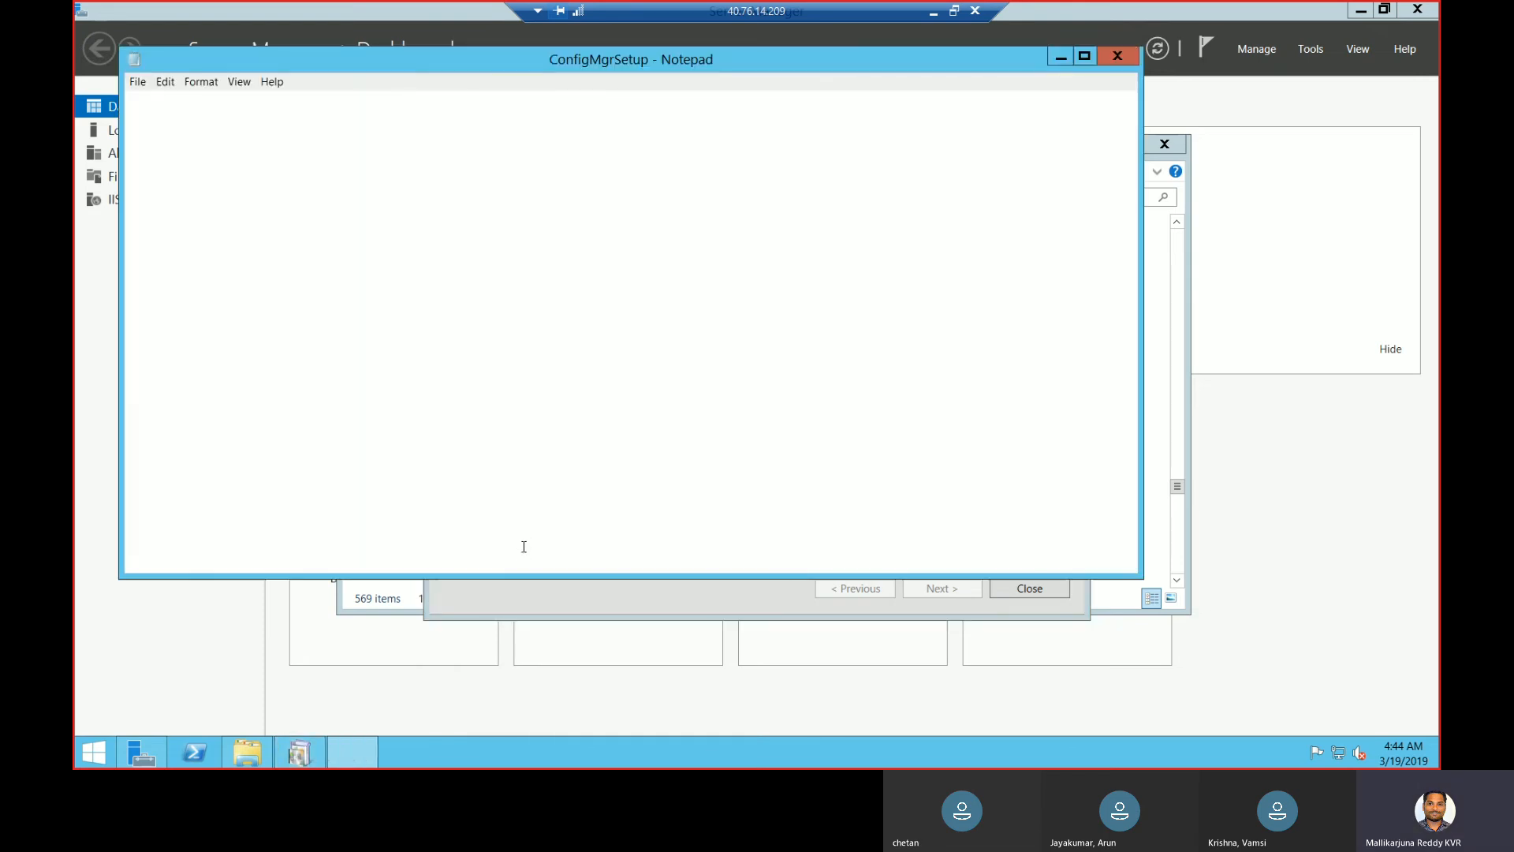
{"action": "left_click", "coordinate": [1117, 56]}
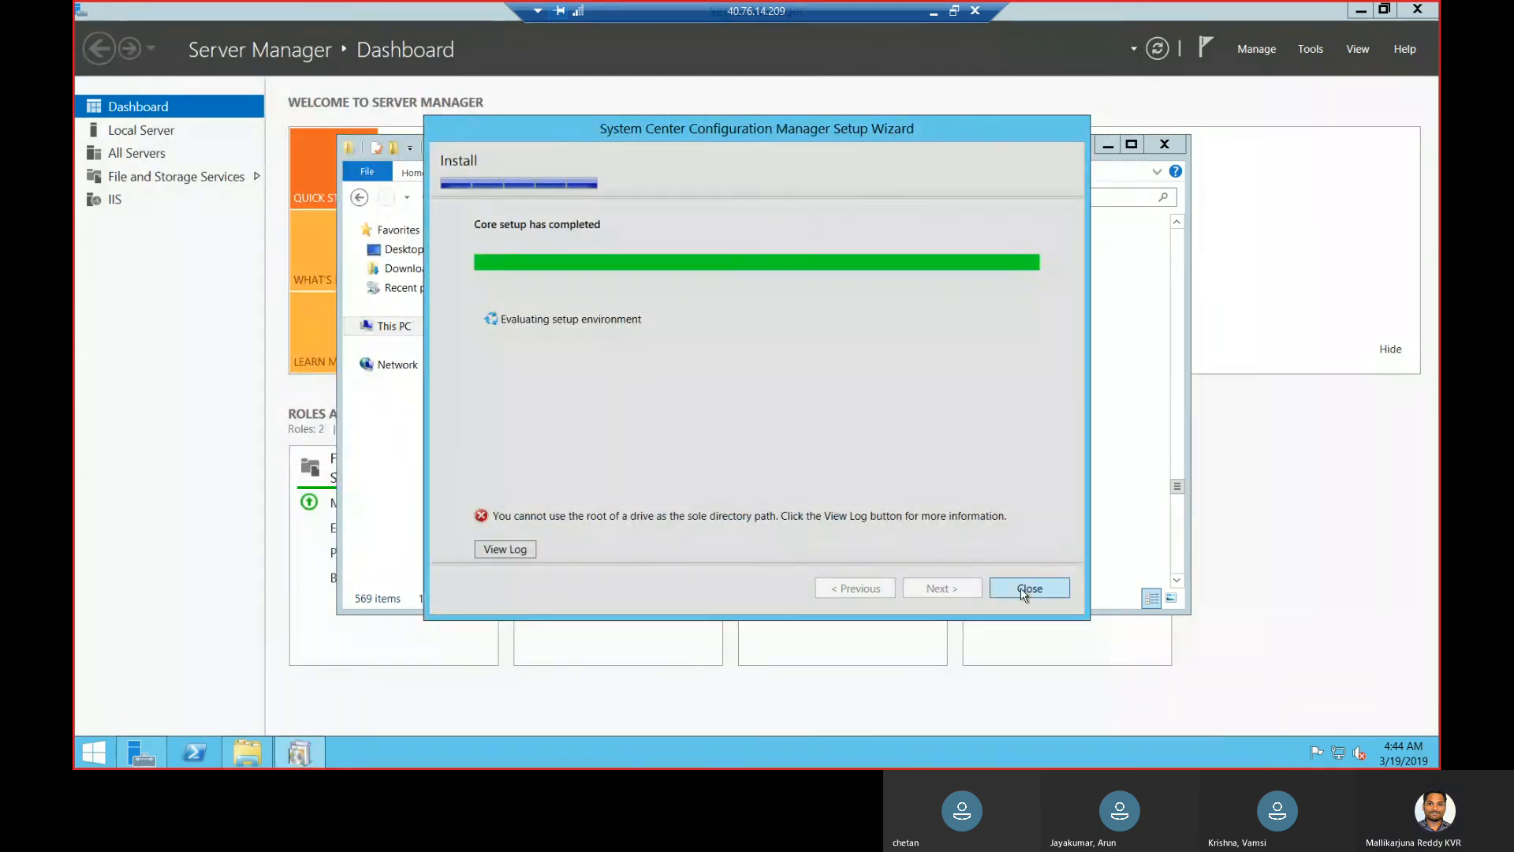
{"action": "left_click", "coordinate": [542, 325]}
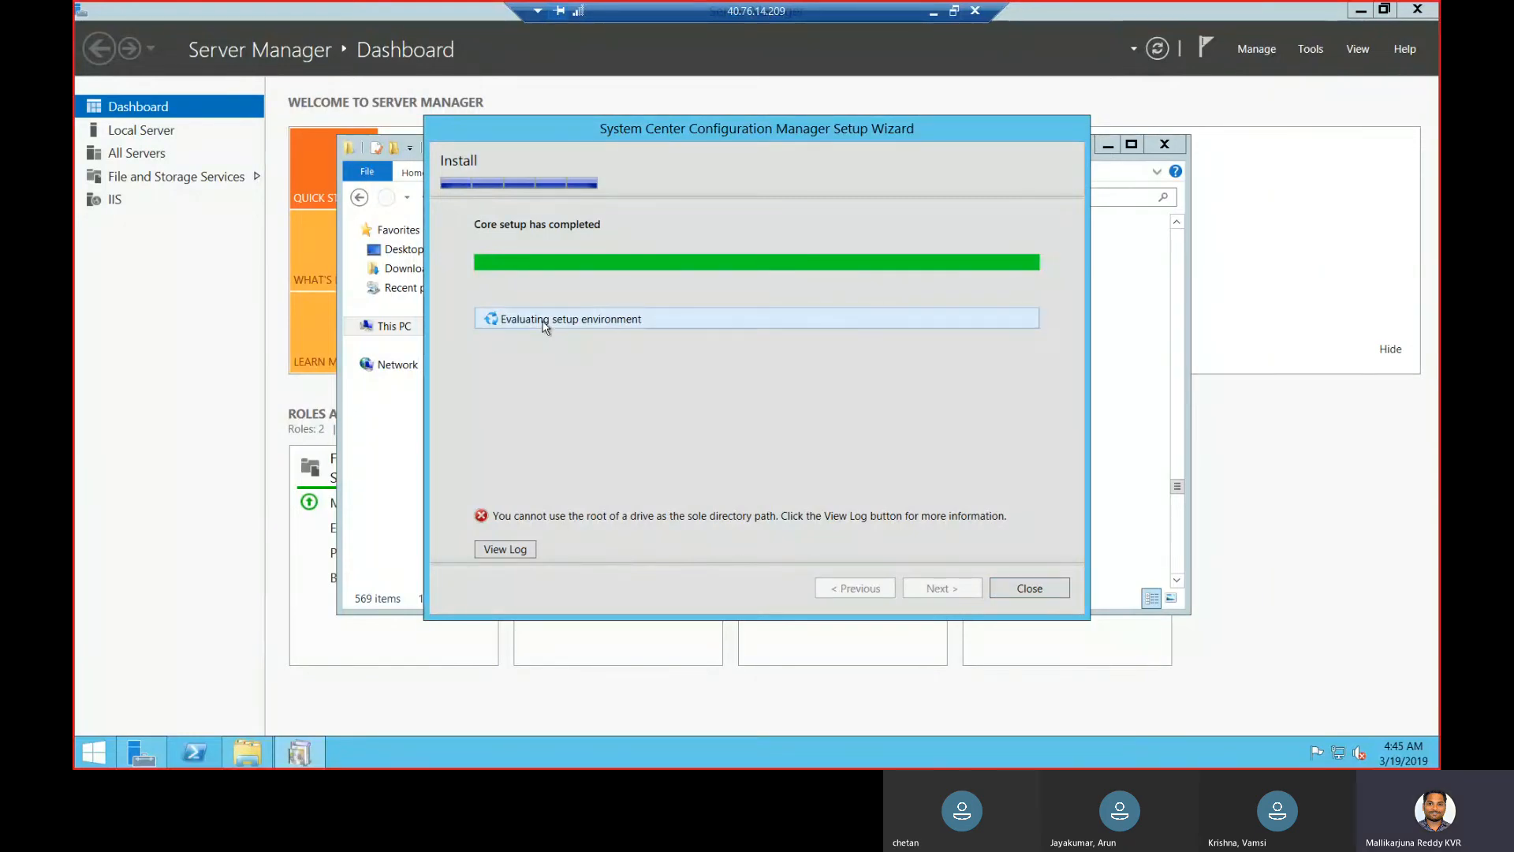
{"action": "left_click", "coordinate": [1025, 586]}
{"action": "left_click", "coordinate": [253, 747]}
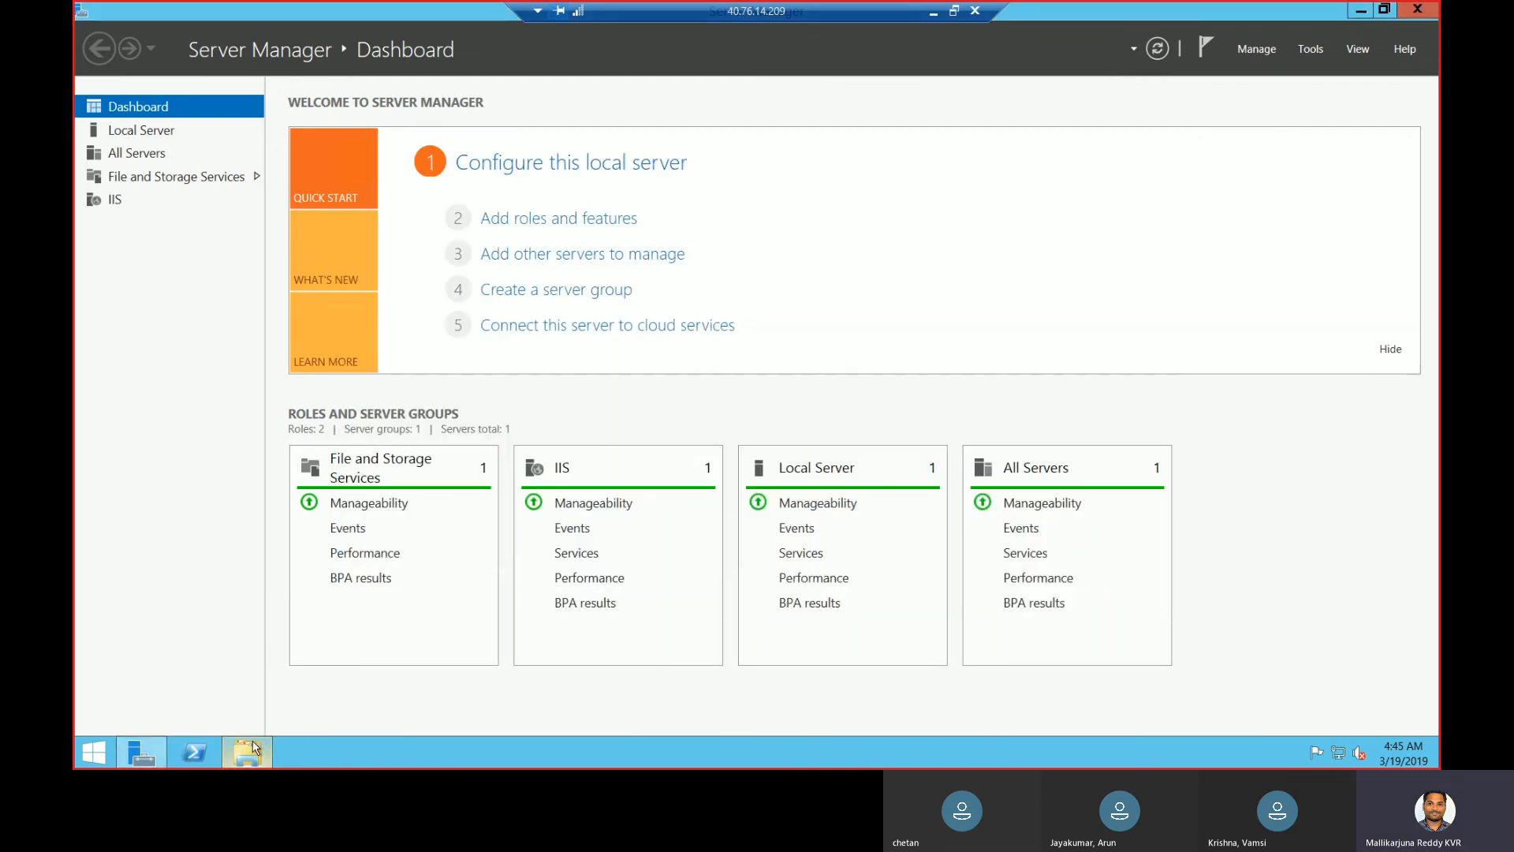
- Create a new folder named SCCM on New Volume (F:)
{"action": "left_click", "coordinate": [250, 750]}
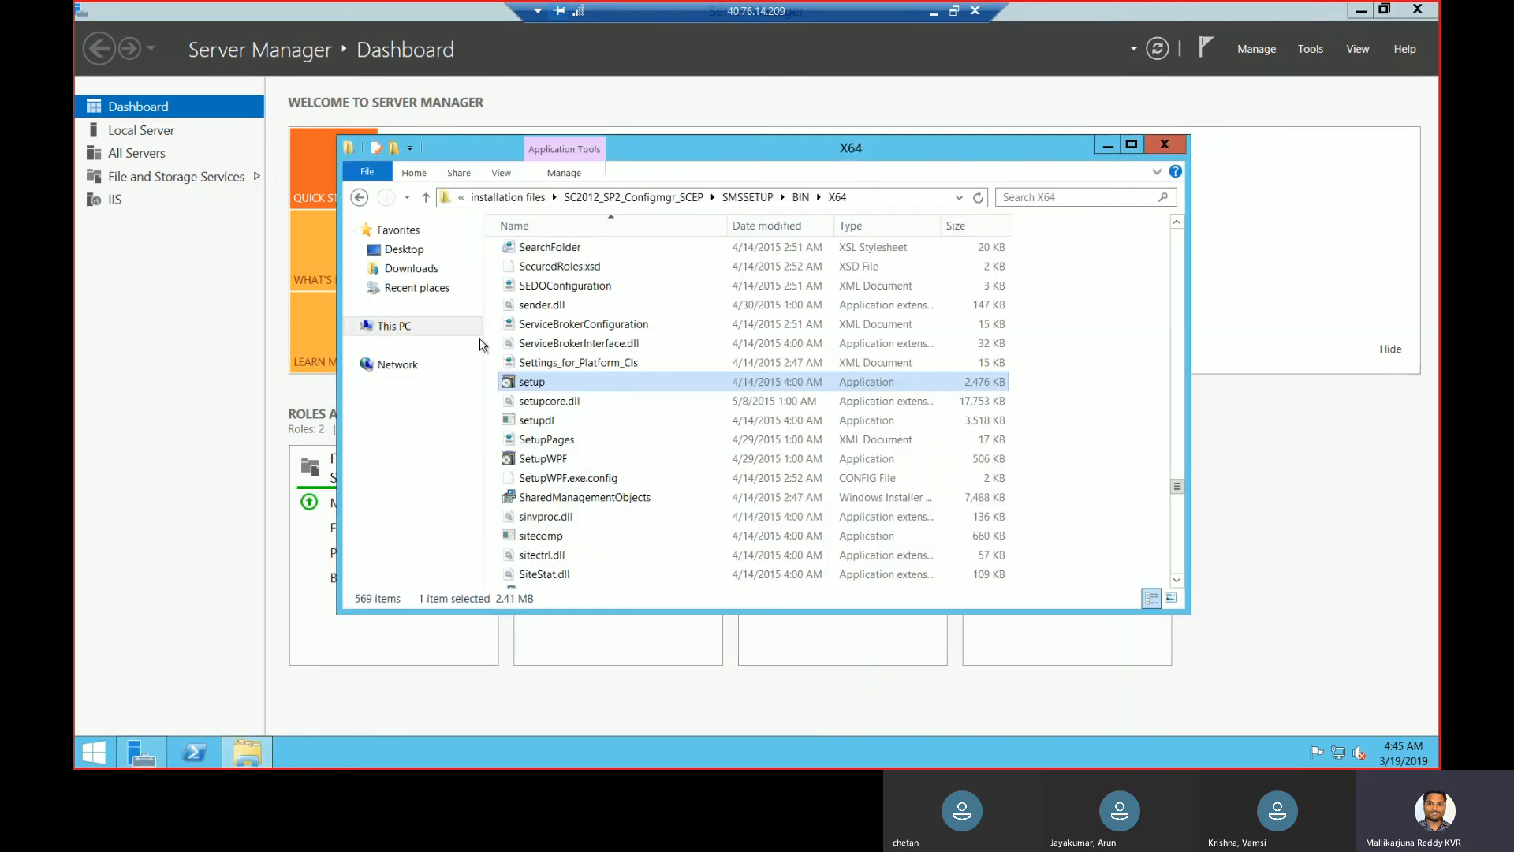
{"action": "left_click", "coordinate": [410, 329]}
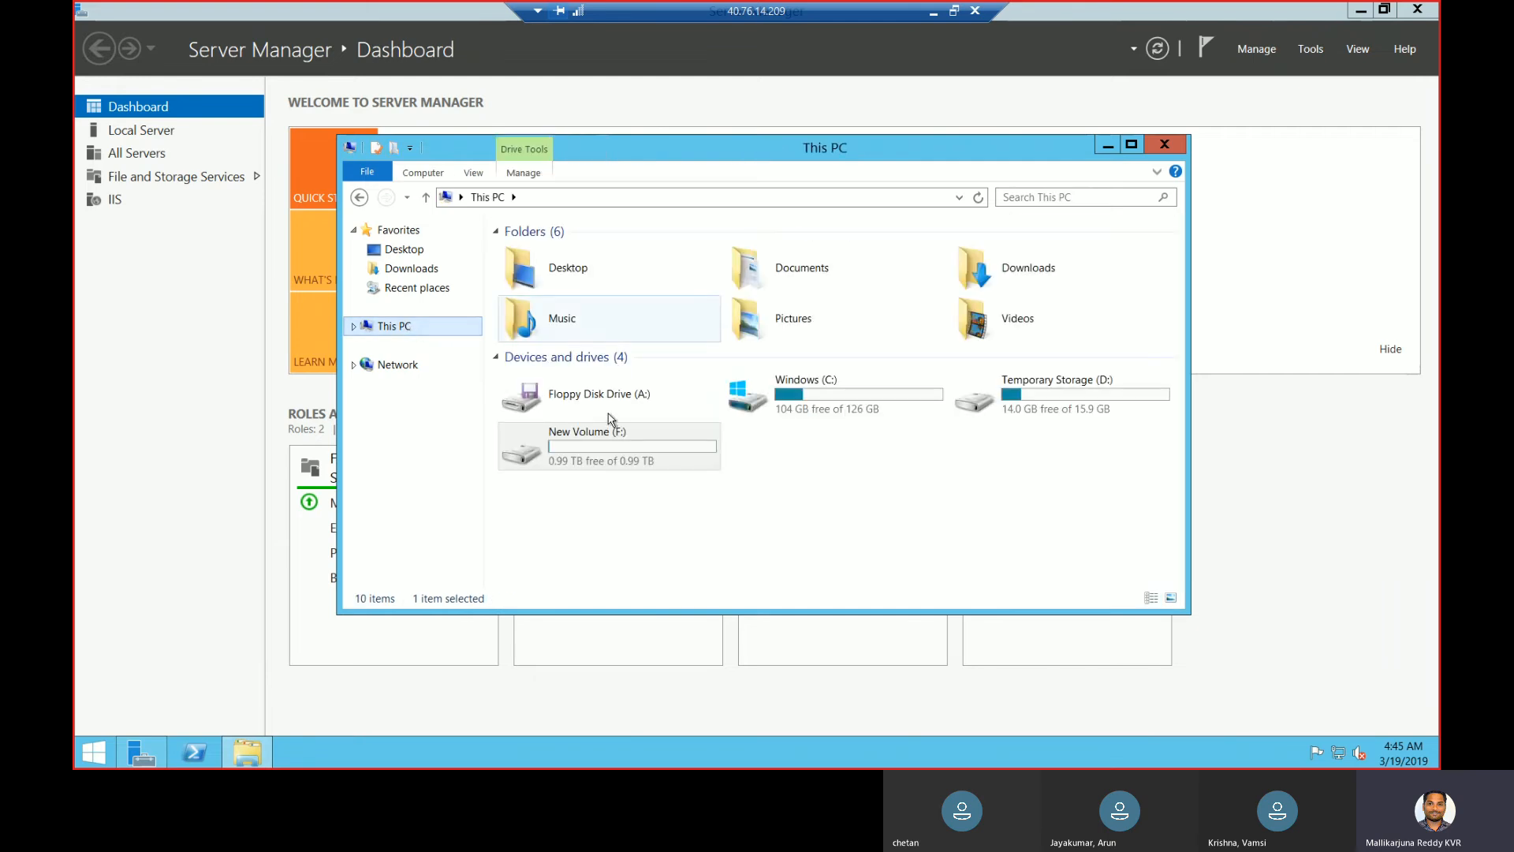
{"action": "double_click", "coordinate": [606, 433]}
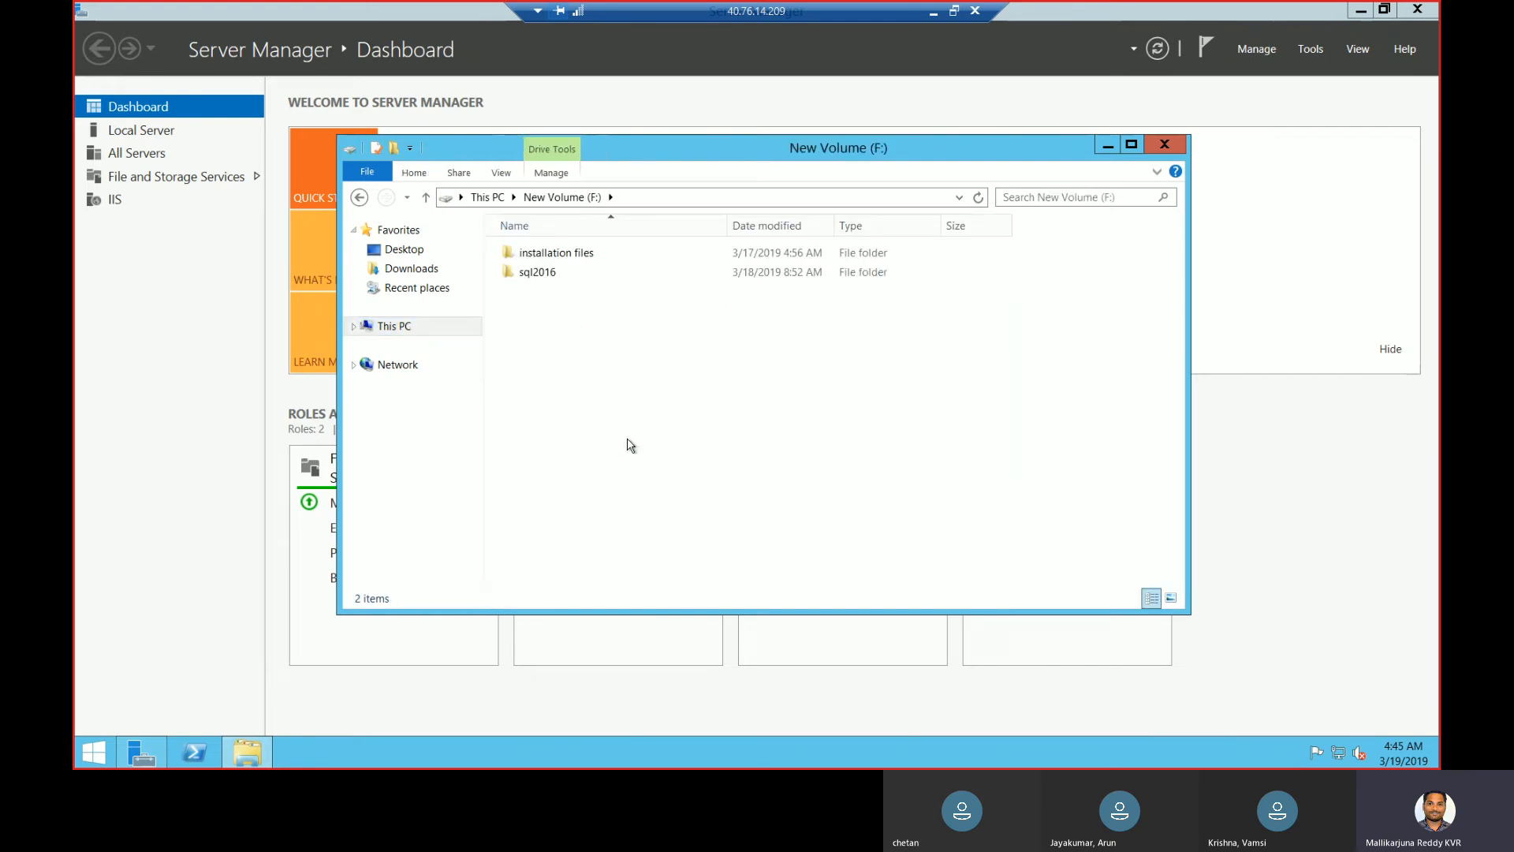
{"action": "right_click", "coordinate": [575, 339]}
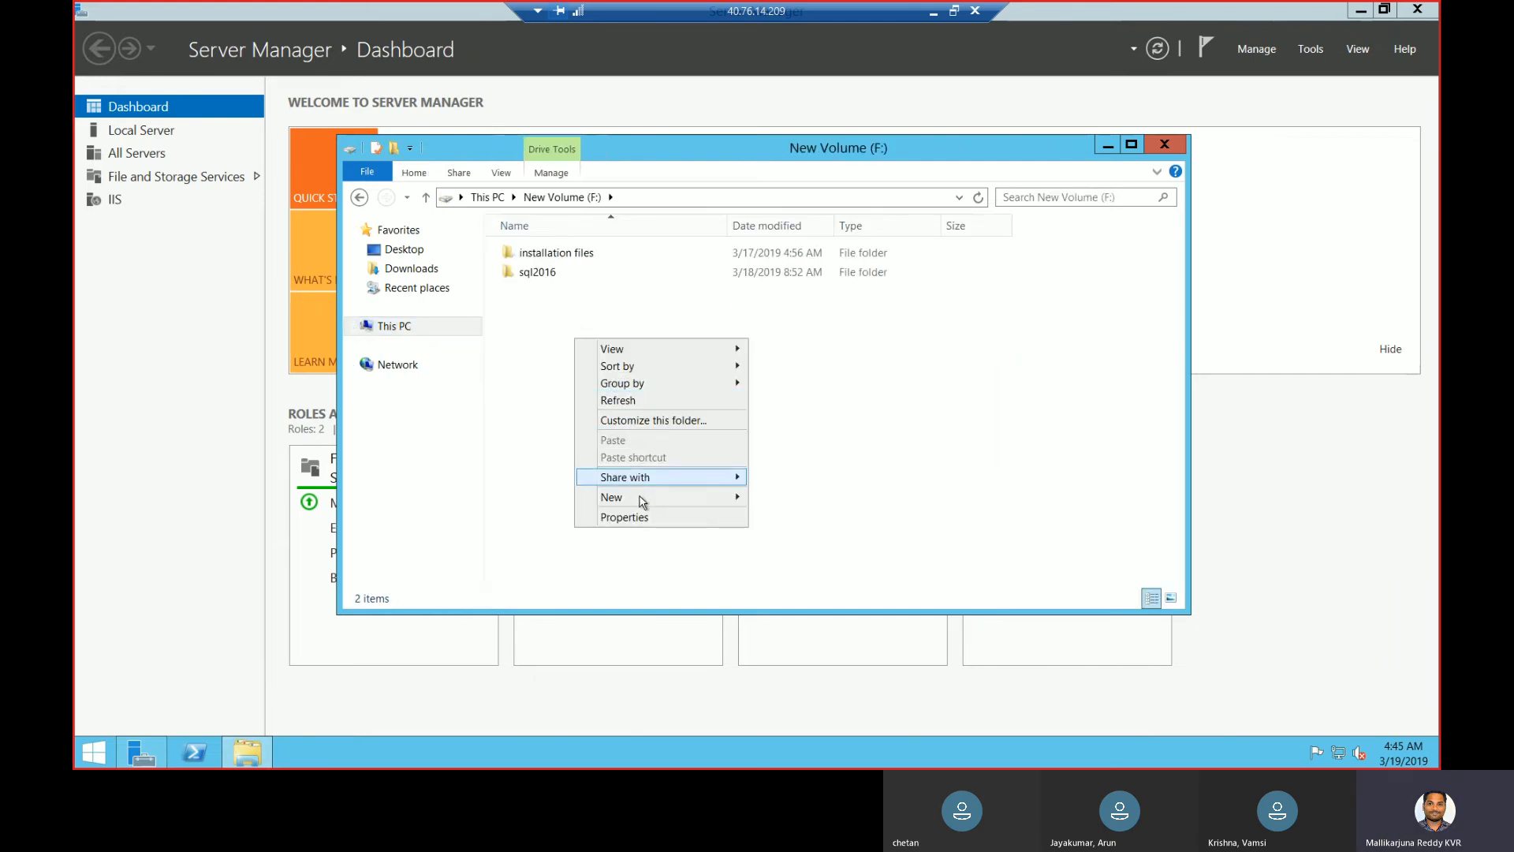
{"action": "mouse_move", "coordinate": [659, 500]}
{"action": "left_click", "coordinate": [802, 500]}
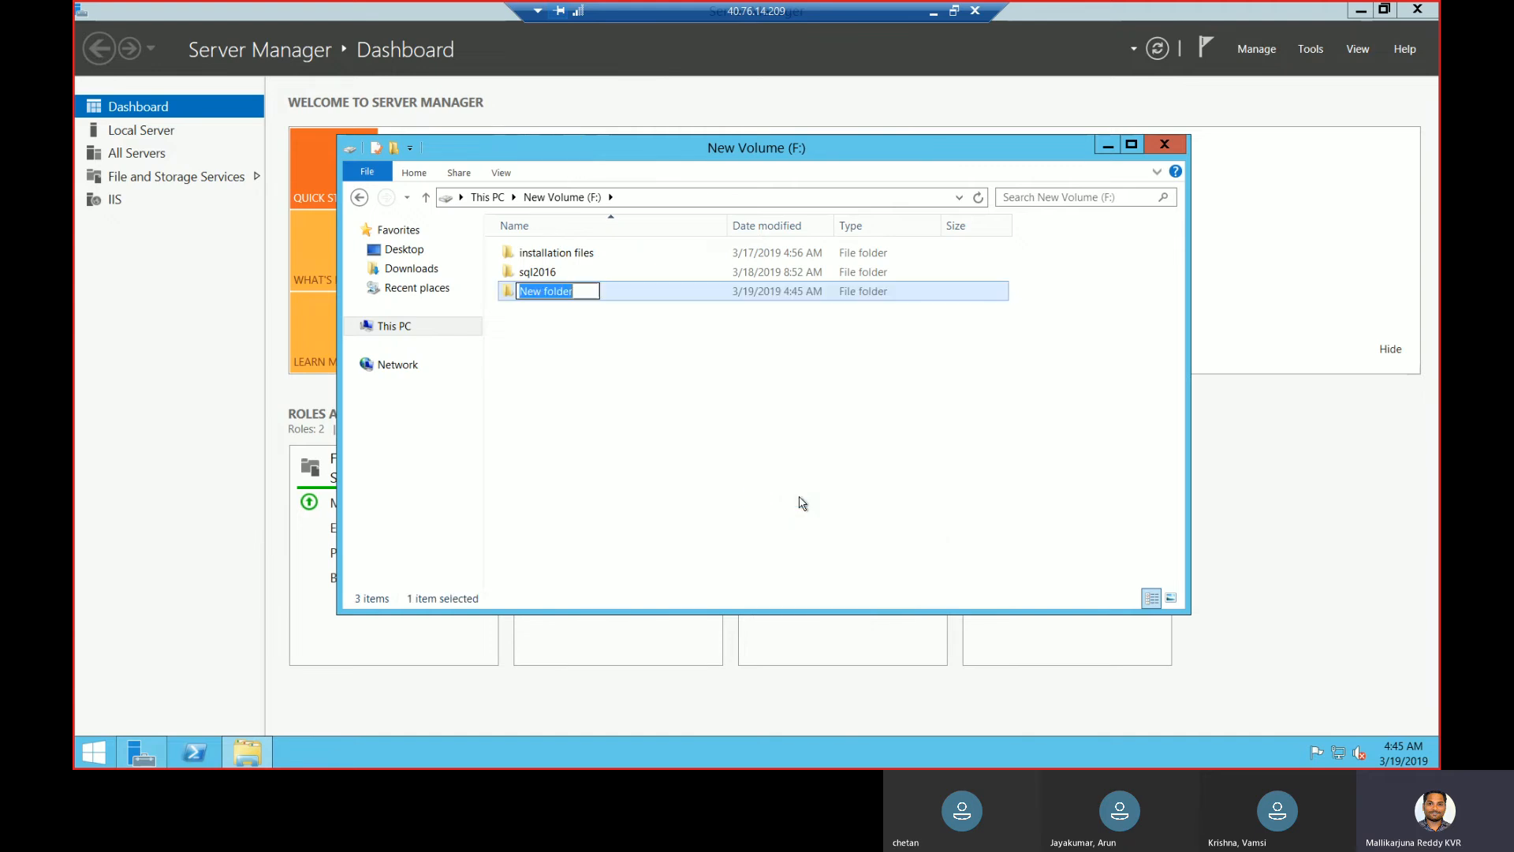
{"action": "type", "text": "sCCM"}
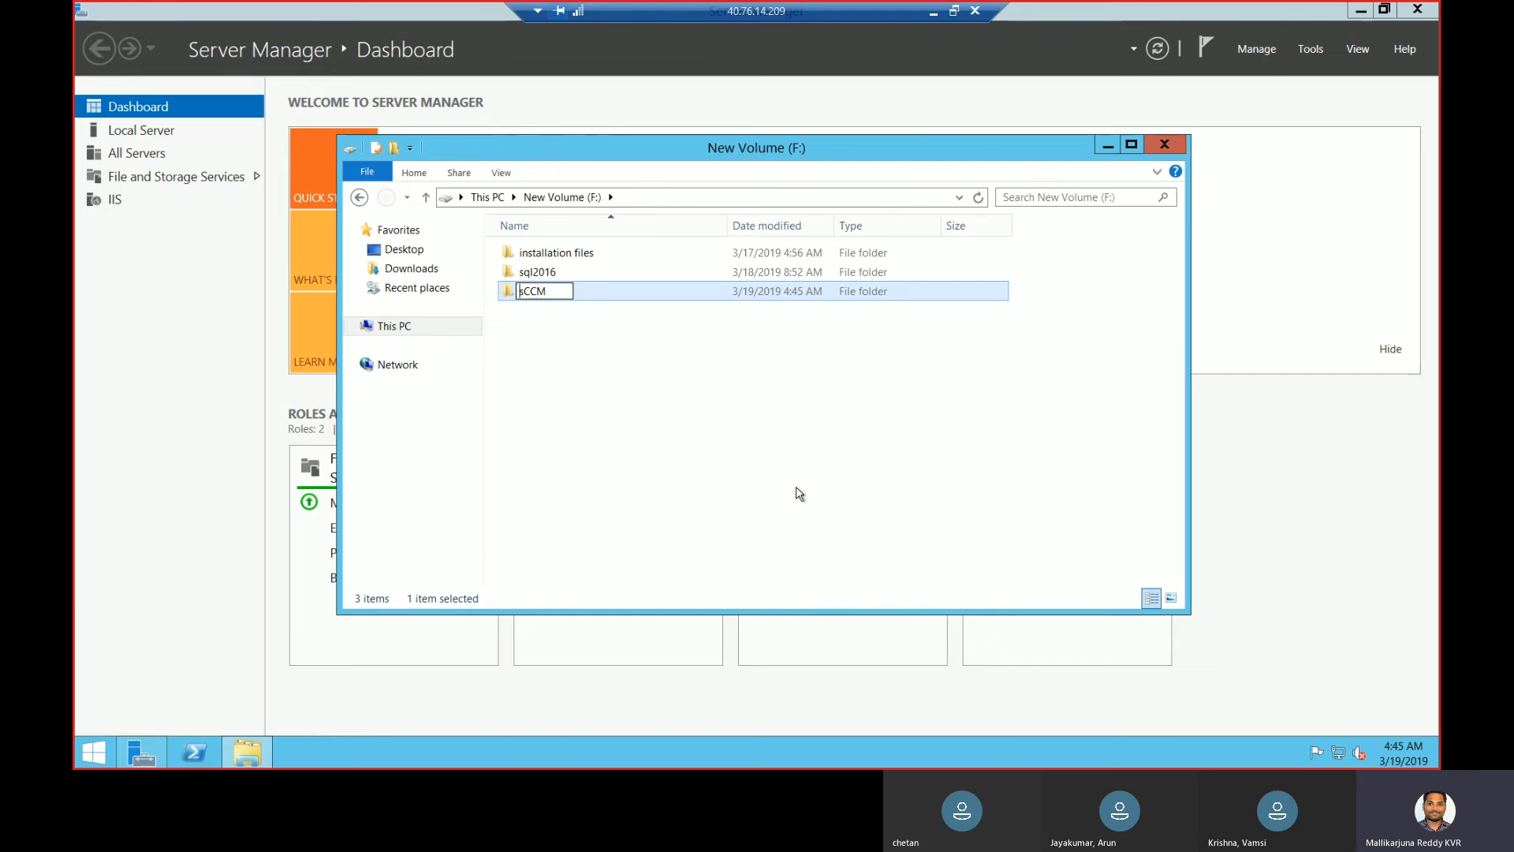
{"action": "key", "text": "Delete"}
{"action": "type", "text": "S"}
{"action": "left_click", "coordinate": [803, 473]}
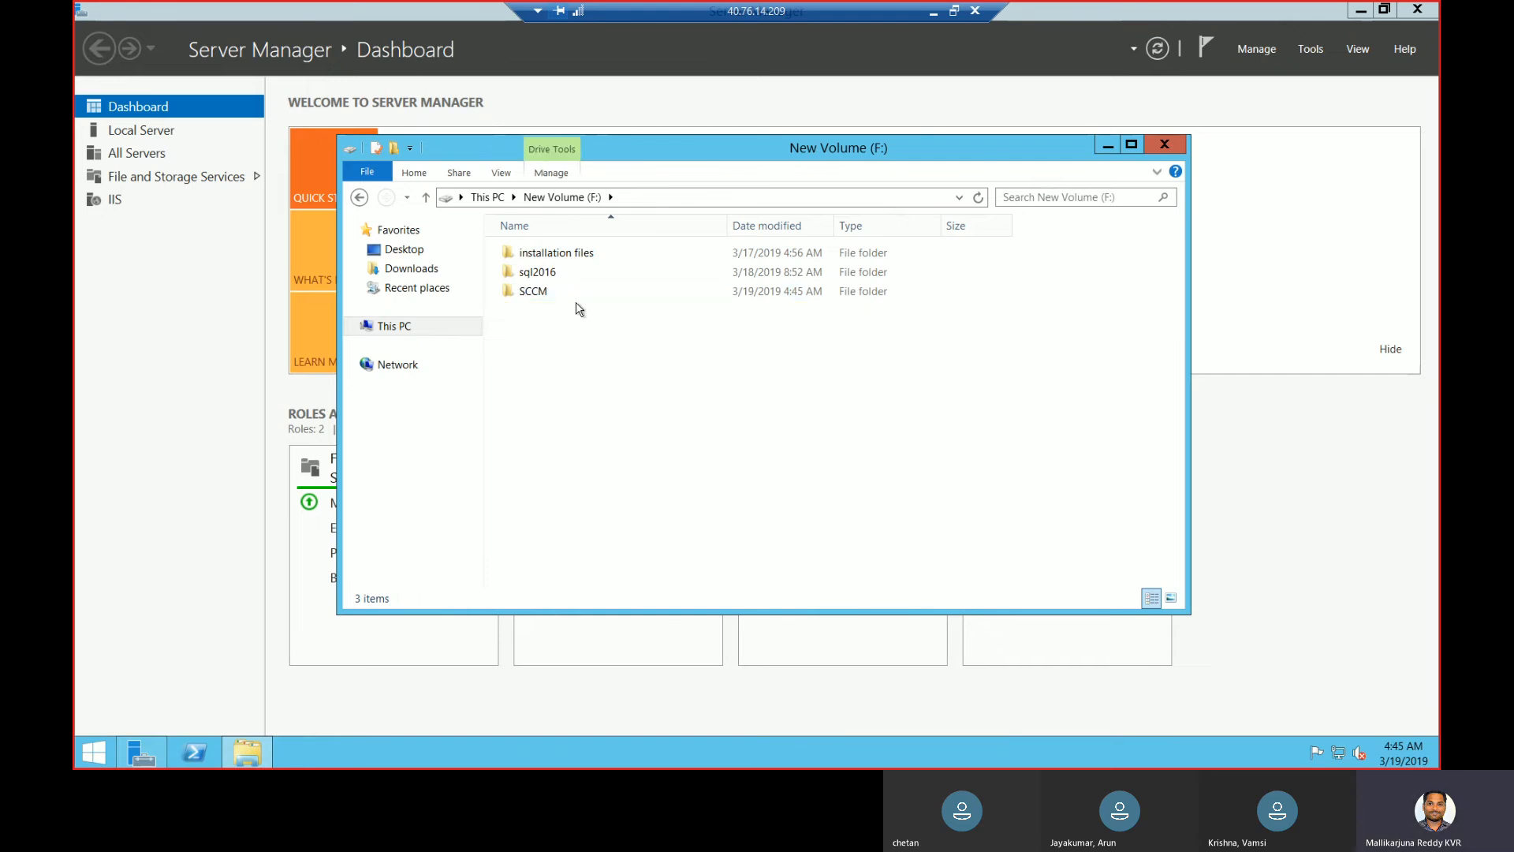
- Run setup from installation files\SC2012_SP2_Configmgr_SCEP\SMSSETUP\BIN\X64 as administrator
{"action": "left_click", "coordinate": [247, 751]}
{"action": "left_click", "coordinate": [247, 752]}
{"action": "double_click", "coordinate": [552, 253]}
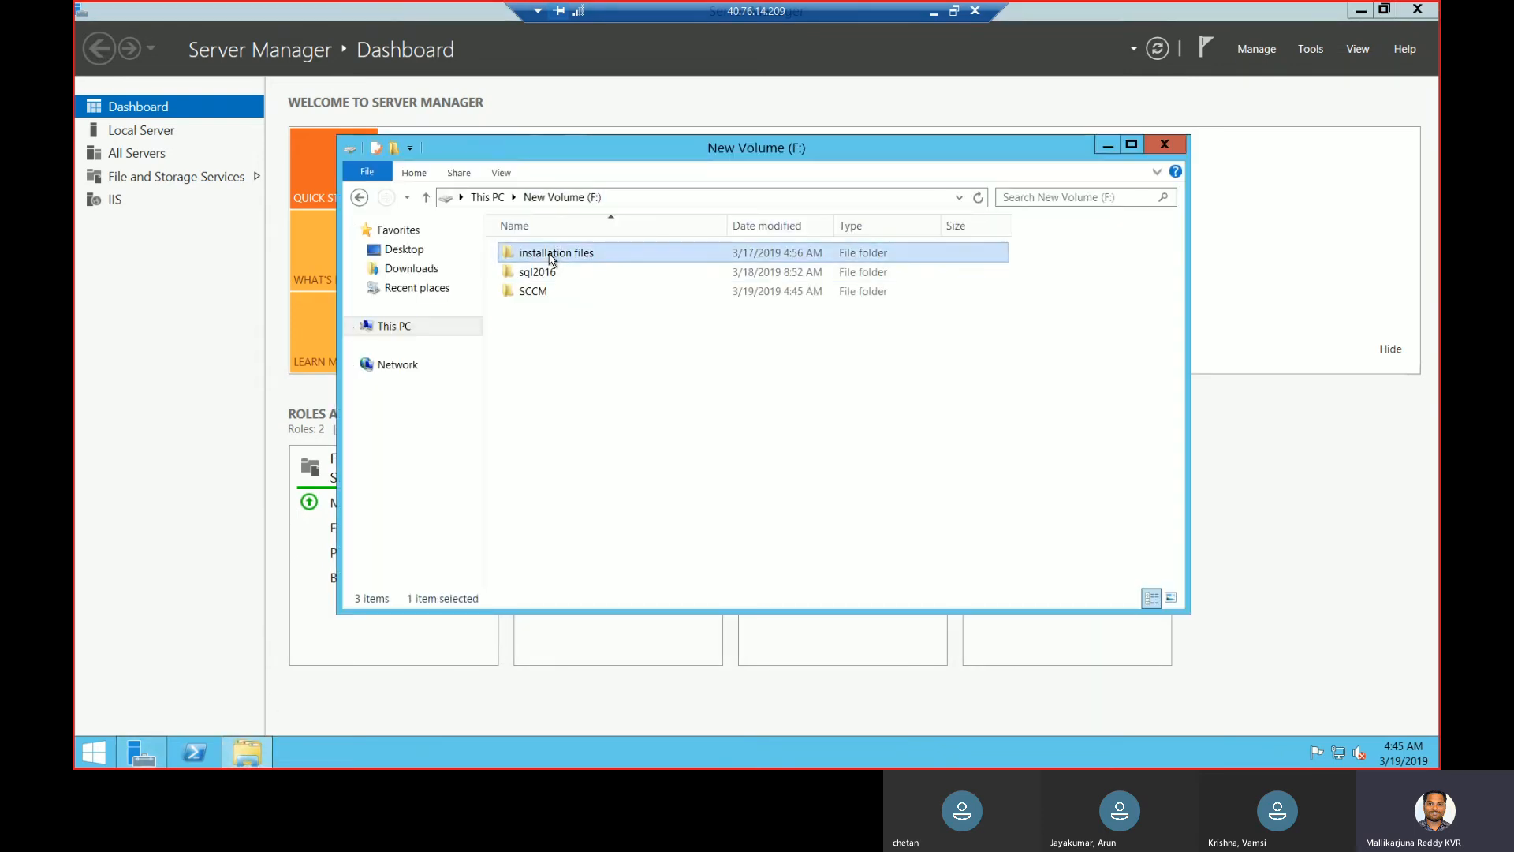
{"action": "double_click", "coordinate": [551, 272]}
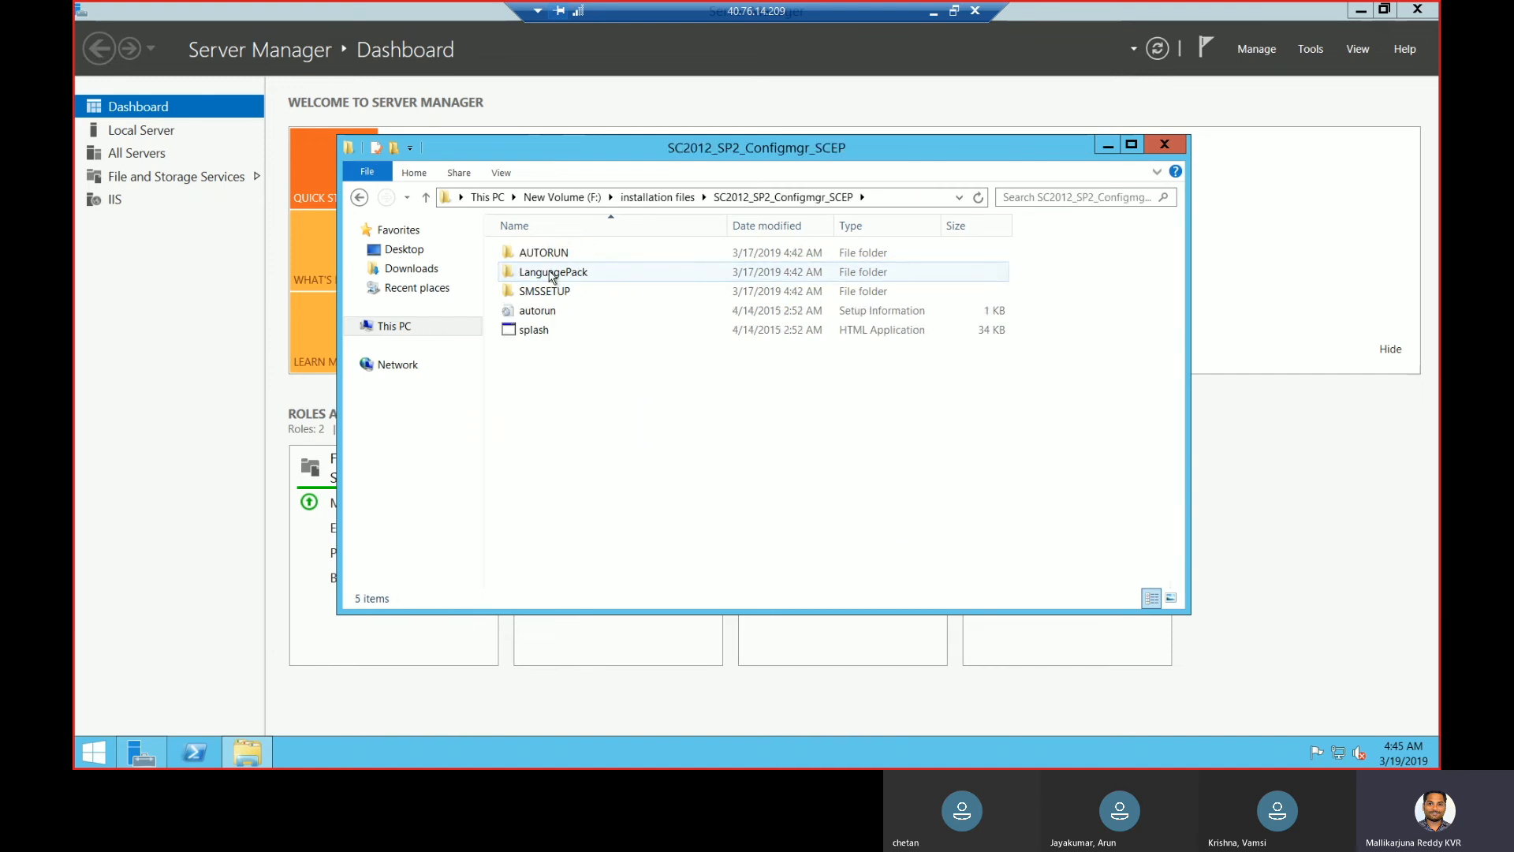
{"action": "double_click", "coordinate": [550, 291]}
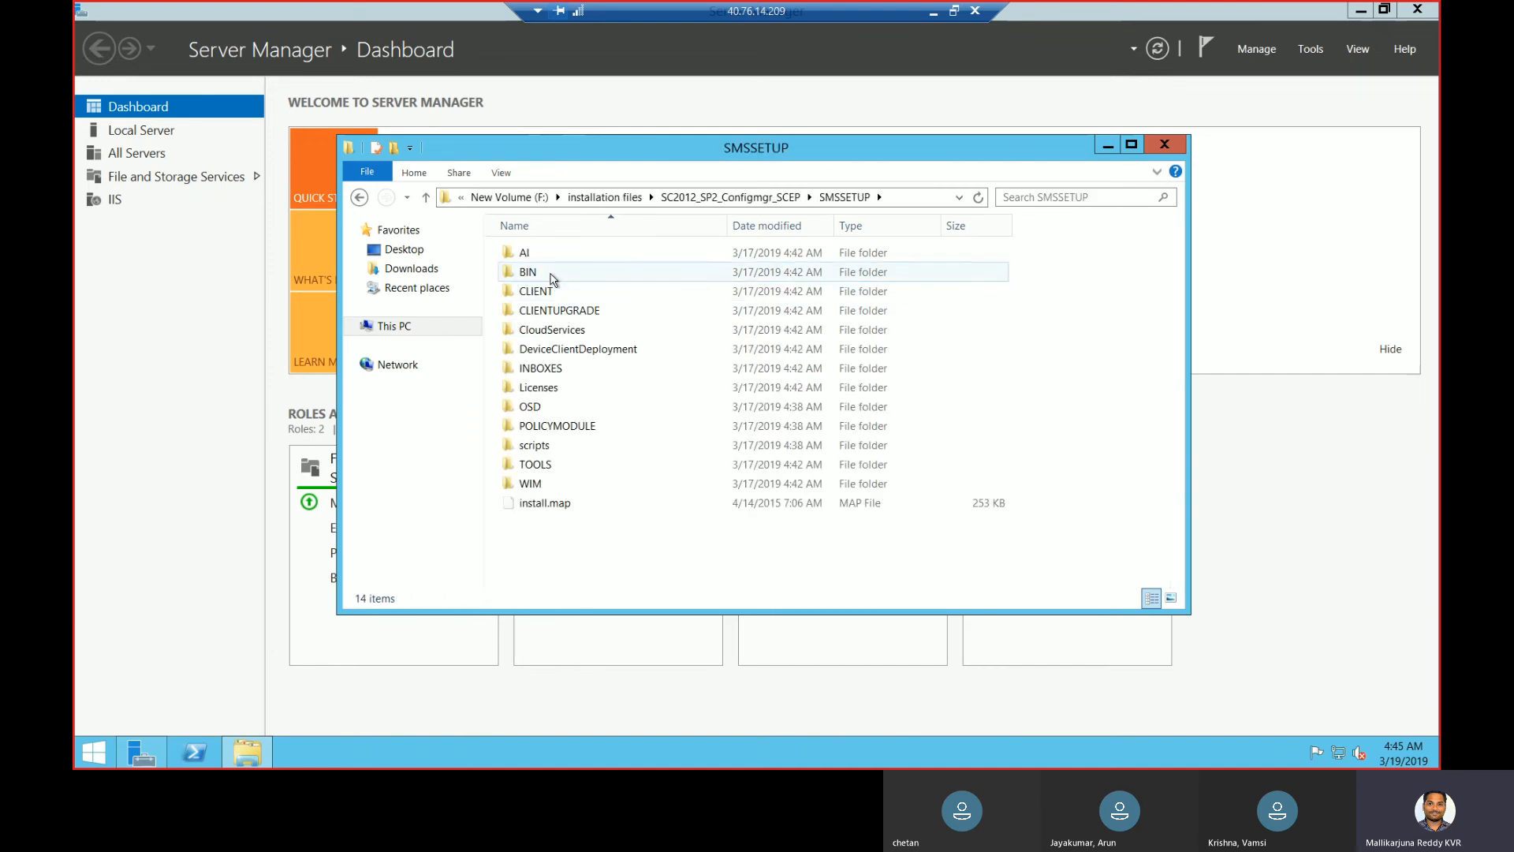
{"action": "double_click", "coordinate": [553, 276]}
{"action": "double_click", "coordinate": [552, 276]}
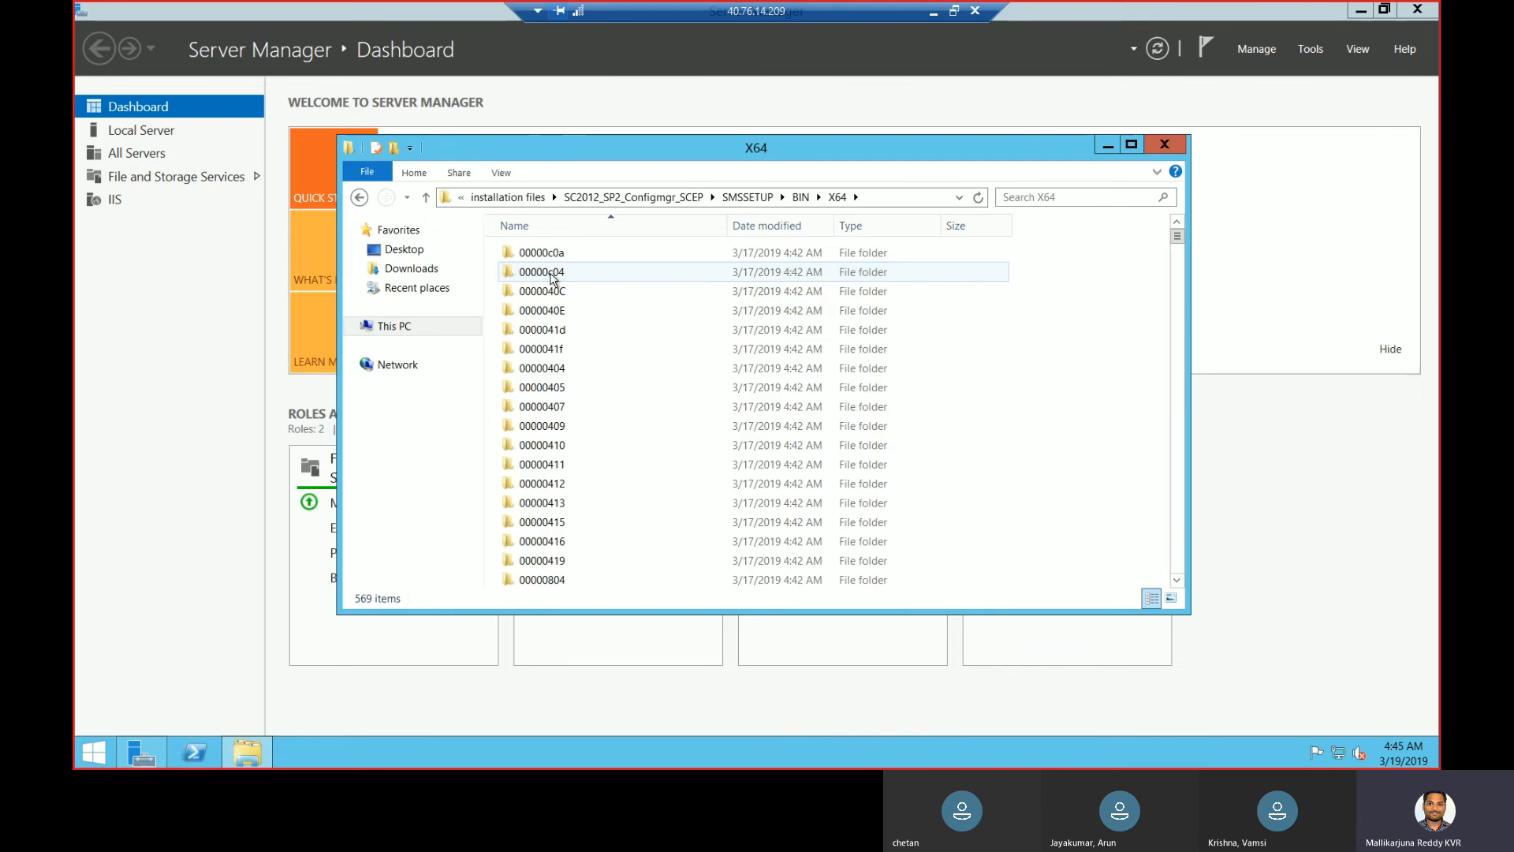
{"action": "left_click", "coordinate": [550, 274]}
{"action": "type", "text": "set"}
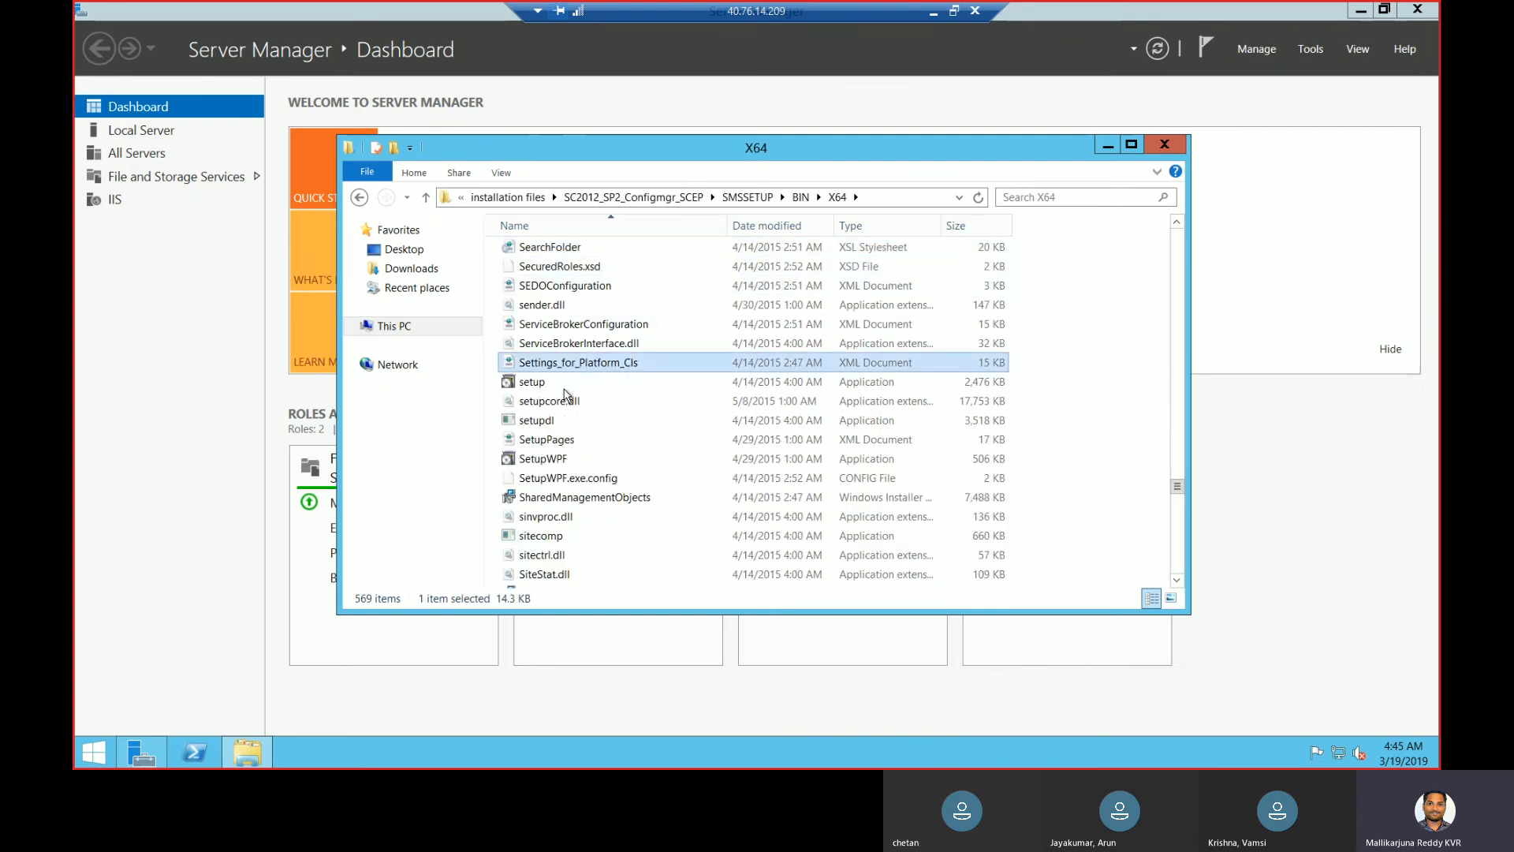
{"action": "right_click", "coordinate": [566, 386]}
{"action": "key", "text": "Escape"}
{"action": "left_click", "coordinate": [540, 384]}
{"action": "right_click", "coordinate": [540, 384]}
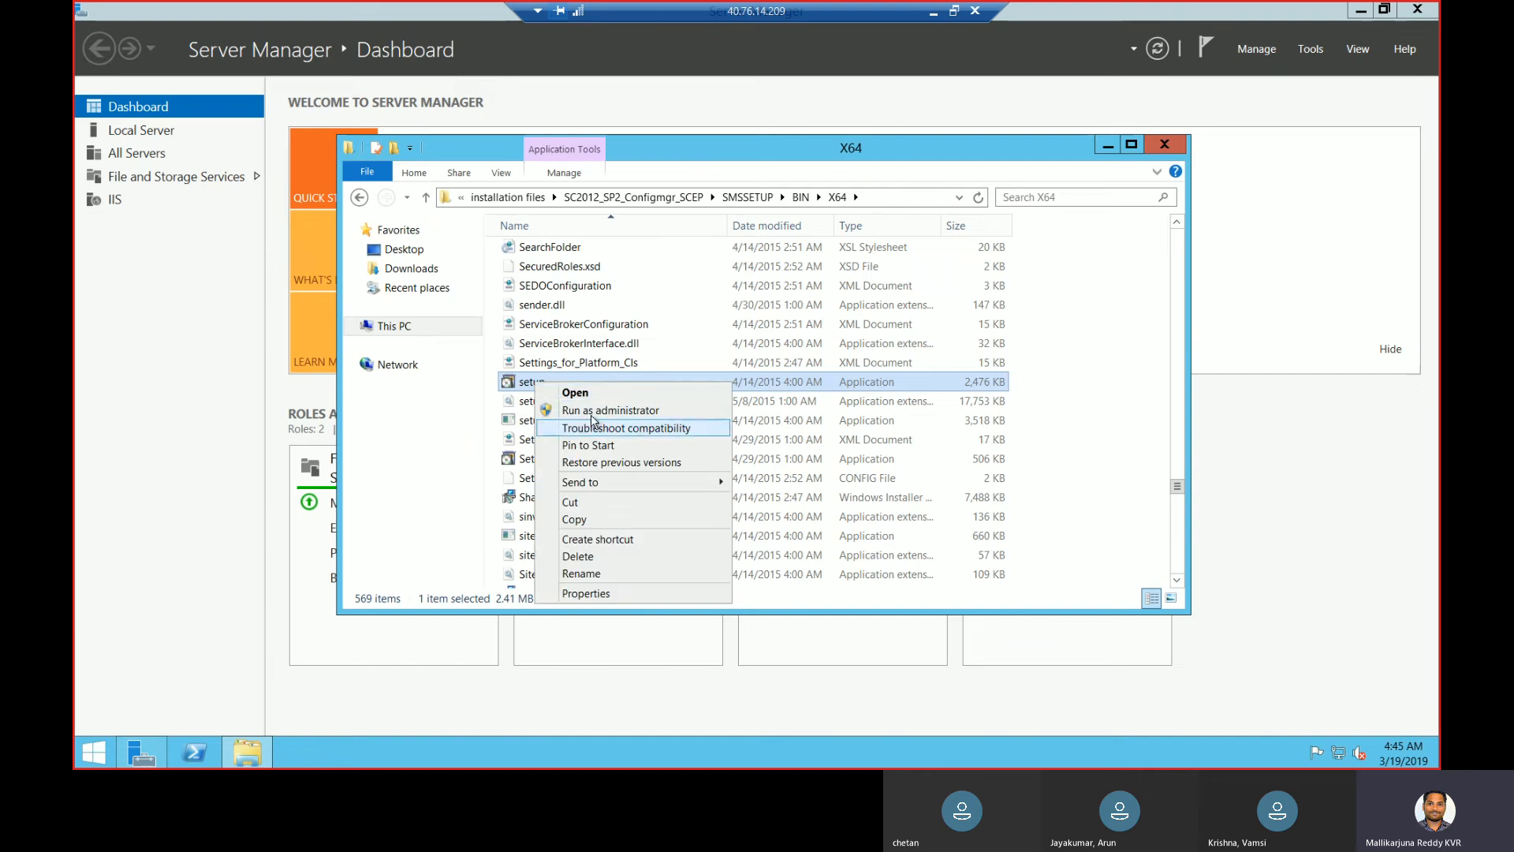
{"action": "left_click", "coordinate": [590, 410]}
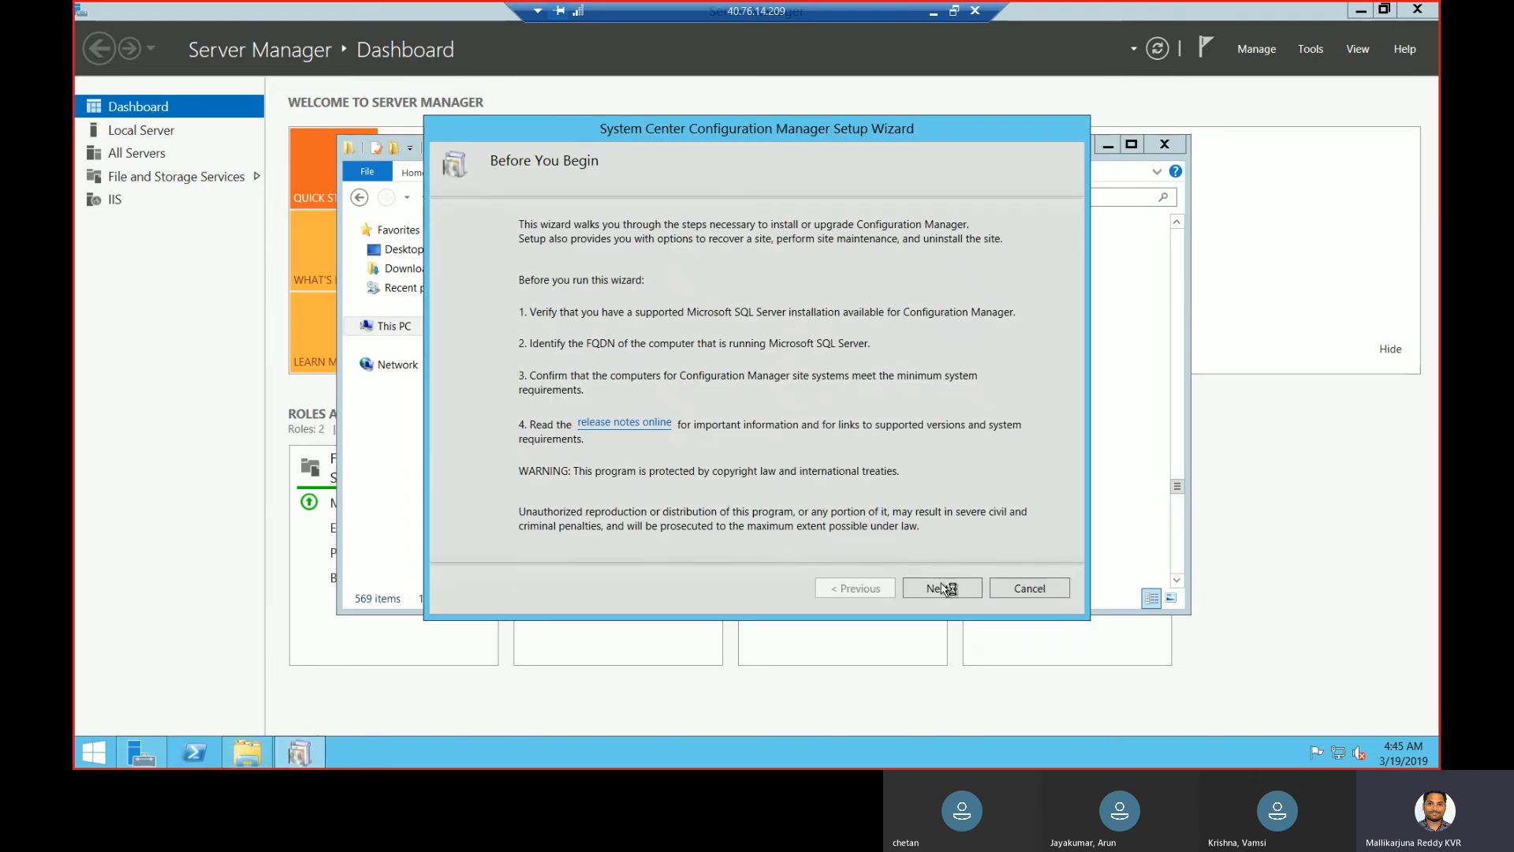
- Choose the evaluation edition and accept the licence terms and SQL Express, Native Client and Silverlight licences
{"action": "left_click", "coordinate": [950, 592]}
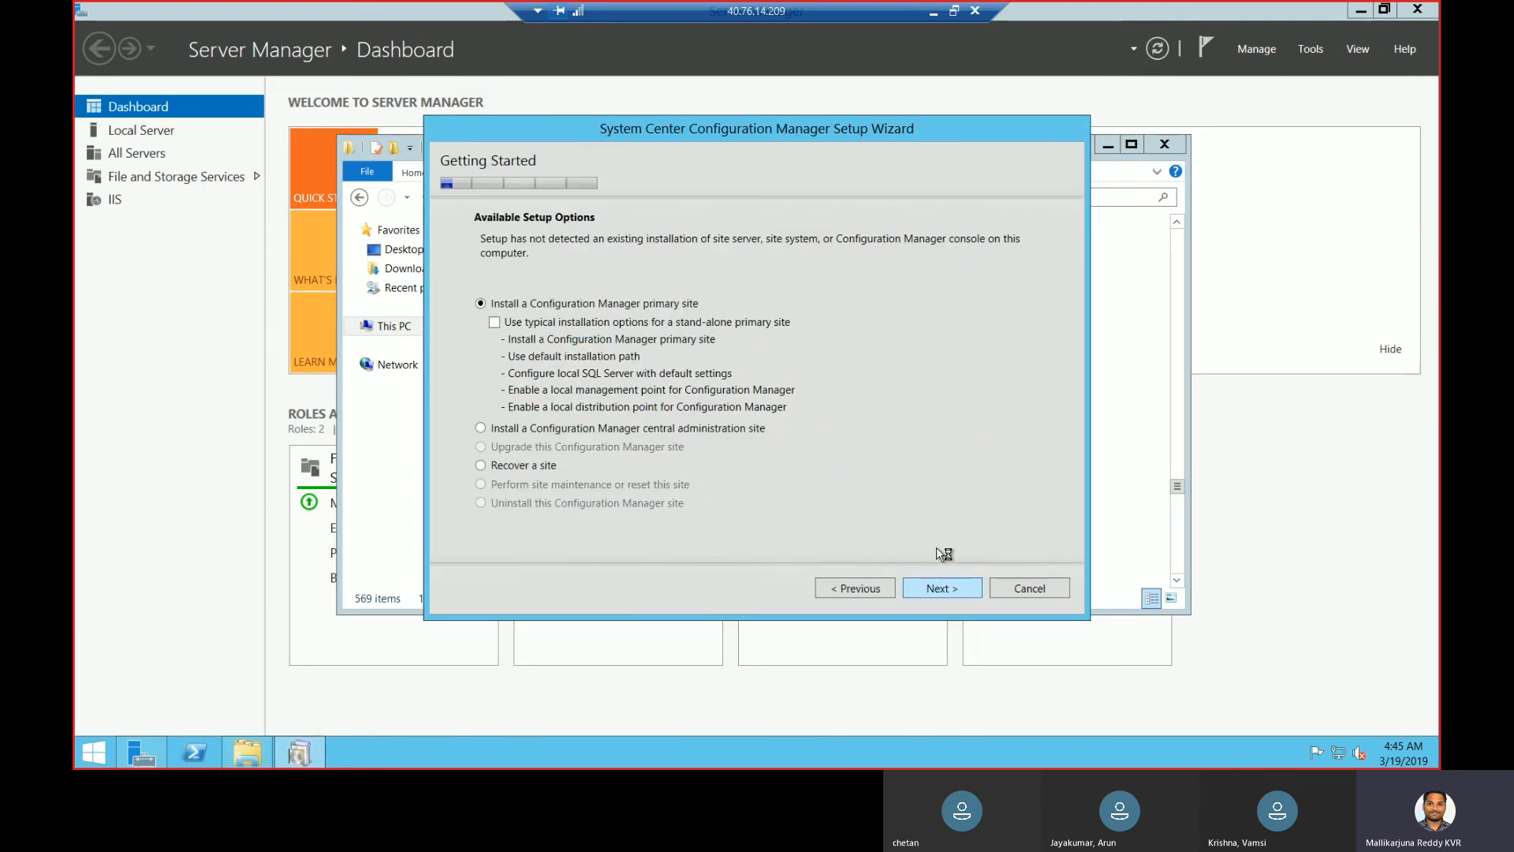
{"action": "left_click", "coordinate": [954, 590]}
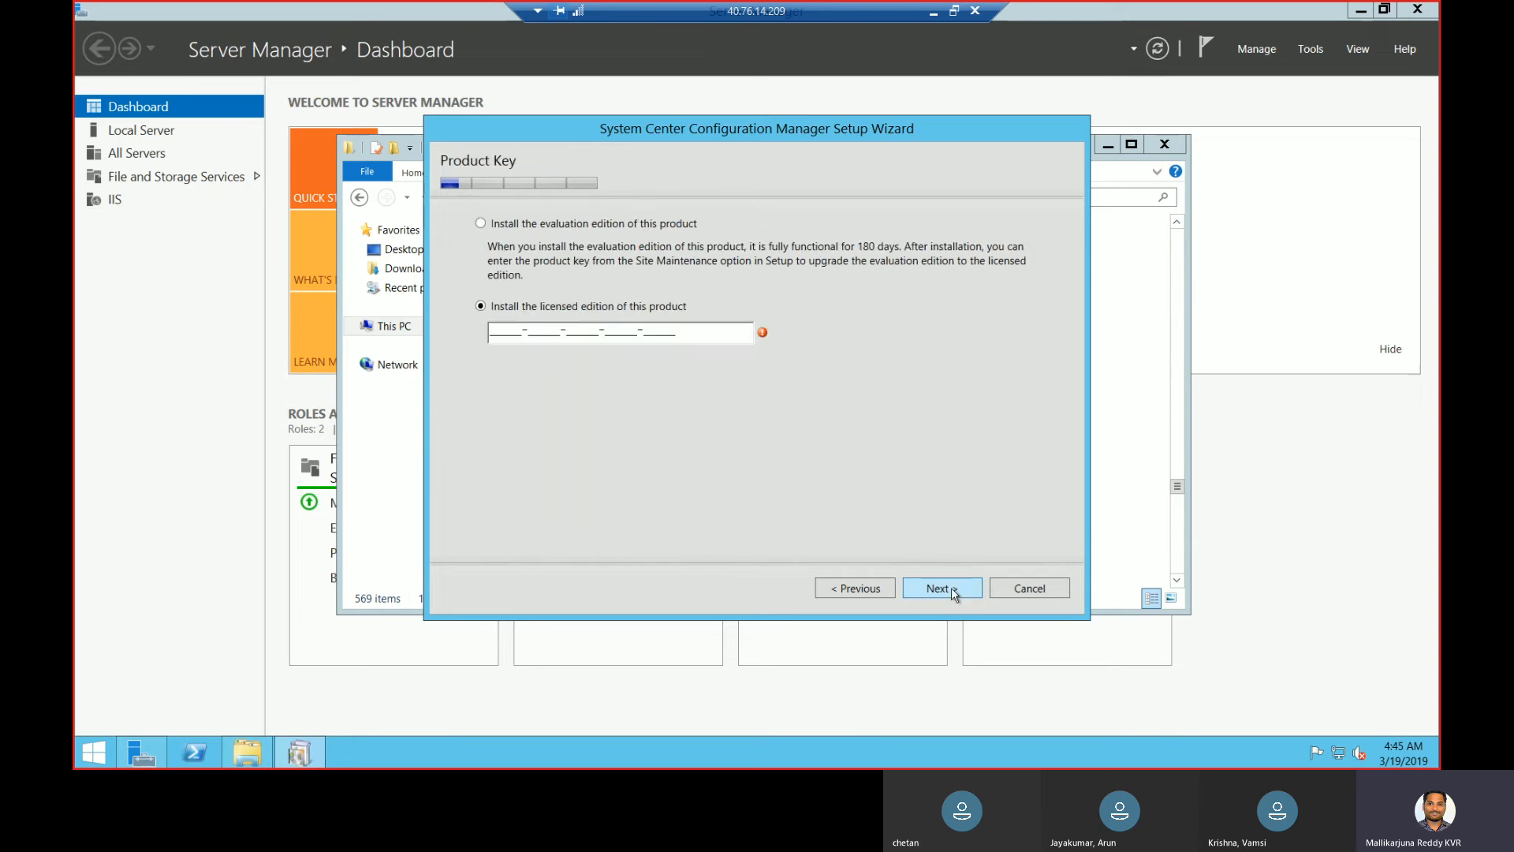
{"action": "left_click", "coordinate": [623, 225]}
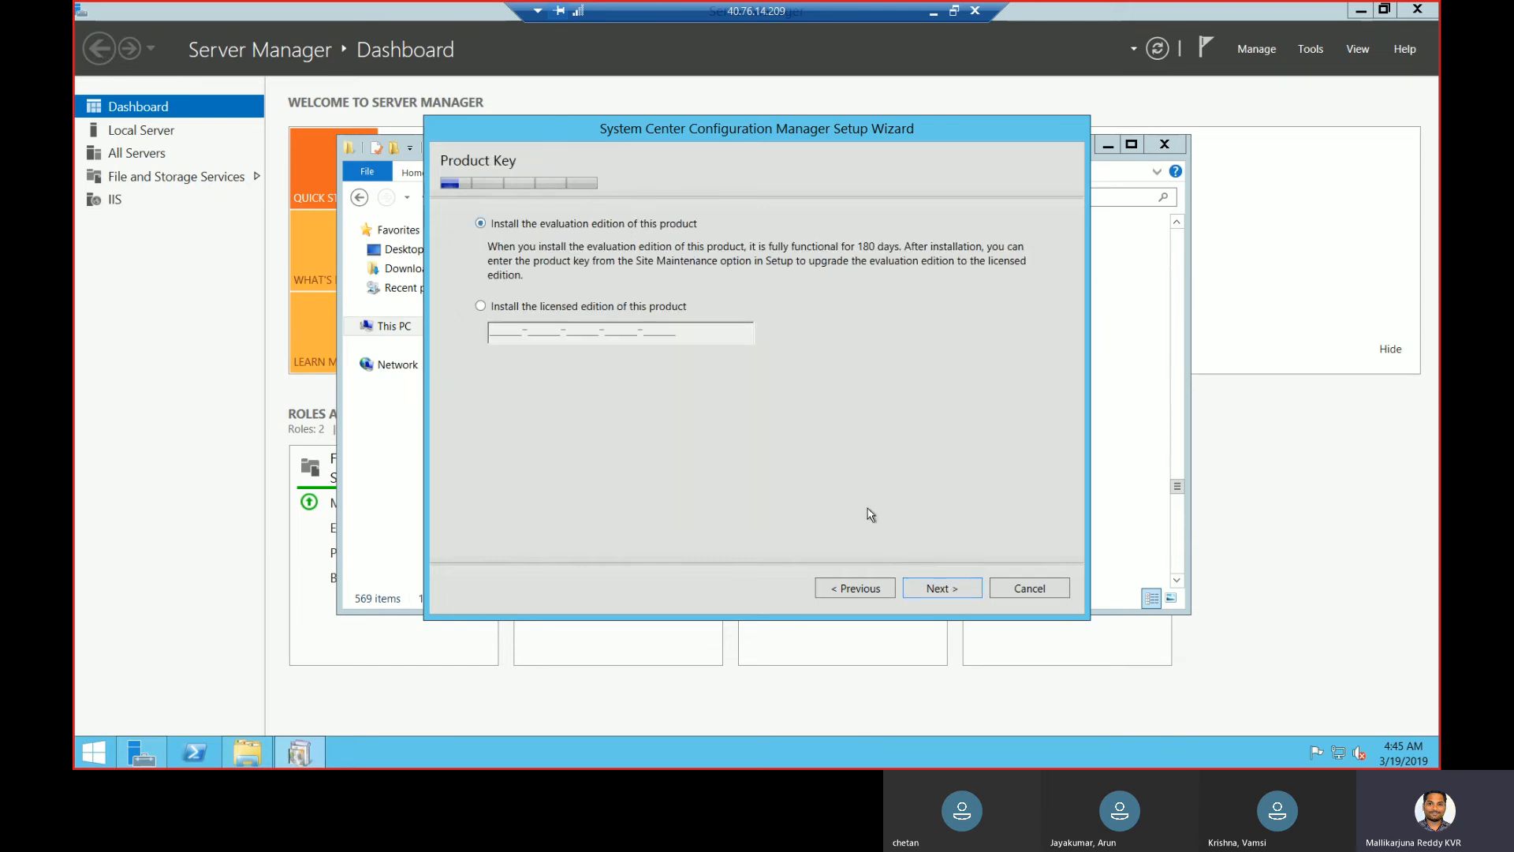
{"action": "left_click", "coordinate": [936, 588]}
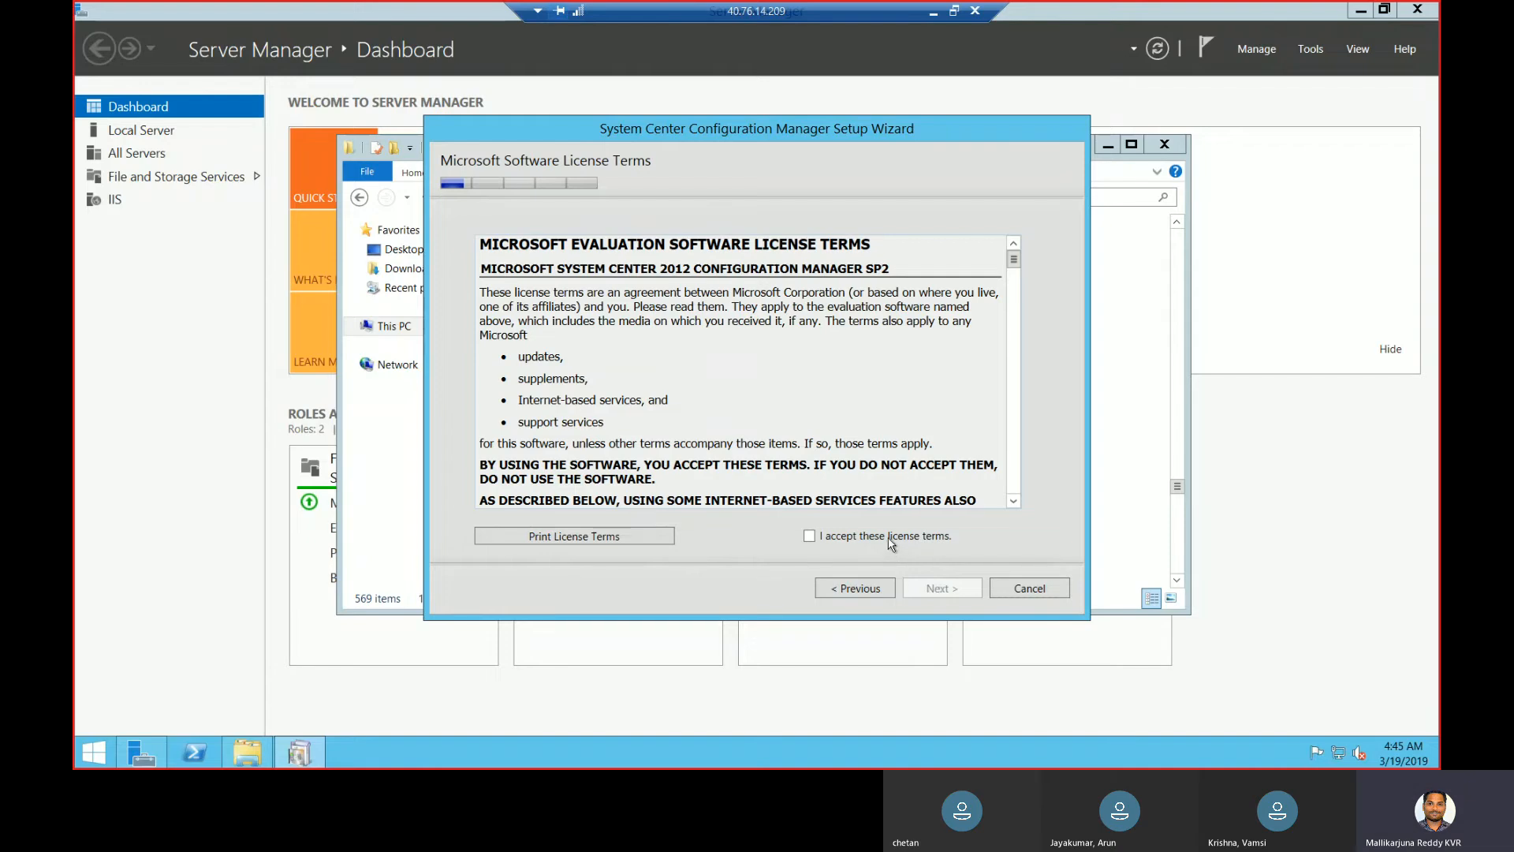
{"action": "left_click", "coordinate": [875, 536]}
{"action": "left_click", "coordinate": [942, 588]}
{"action": "left_click", "coordinate": [495, 328]}
{"action": "left_click", "coordinate": [494, 401]}
{"action": "left_click", "coordinate": [494, 514]}
- Use previously downloaded prerequisite files from F:\SCCM and try to verify them
{"action": "left_click", "coordinate": [941, 591]}
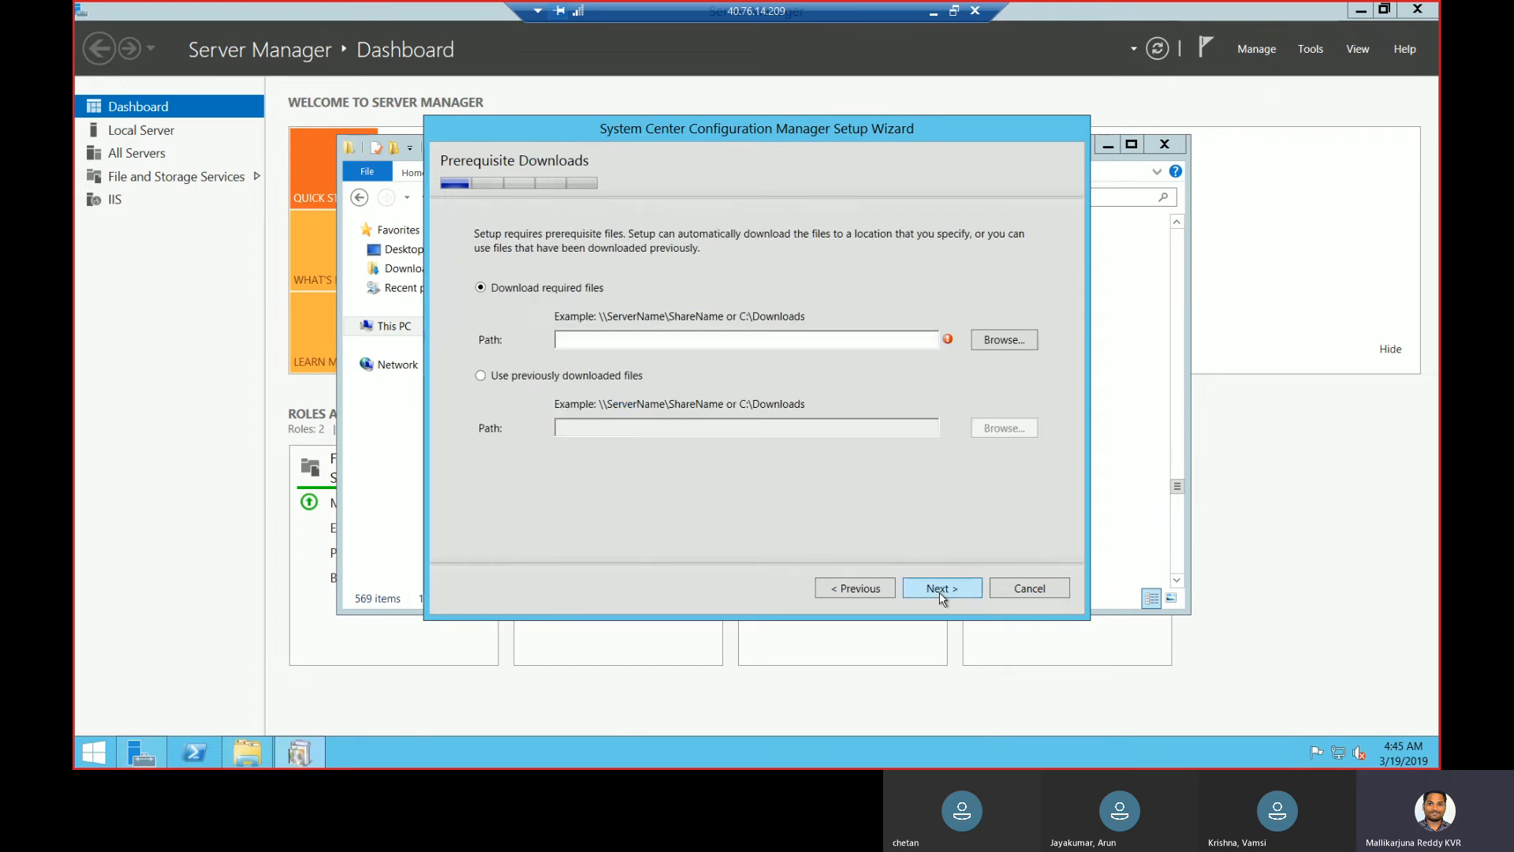
{"action": "left_click", "coordinate": [612, 374]}
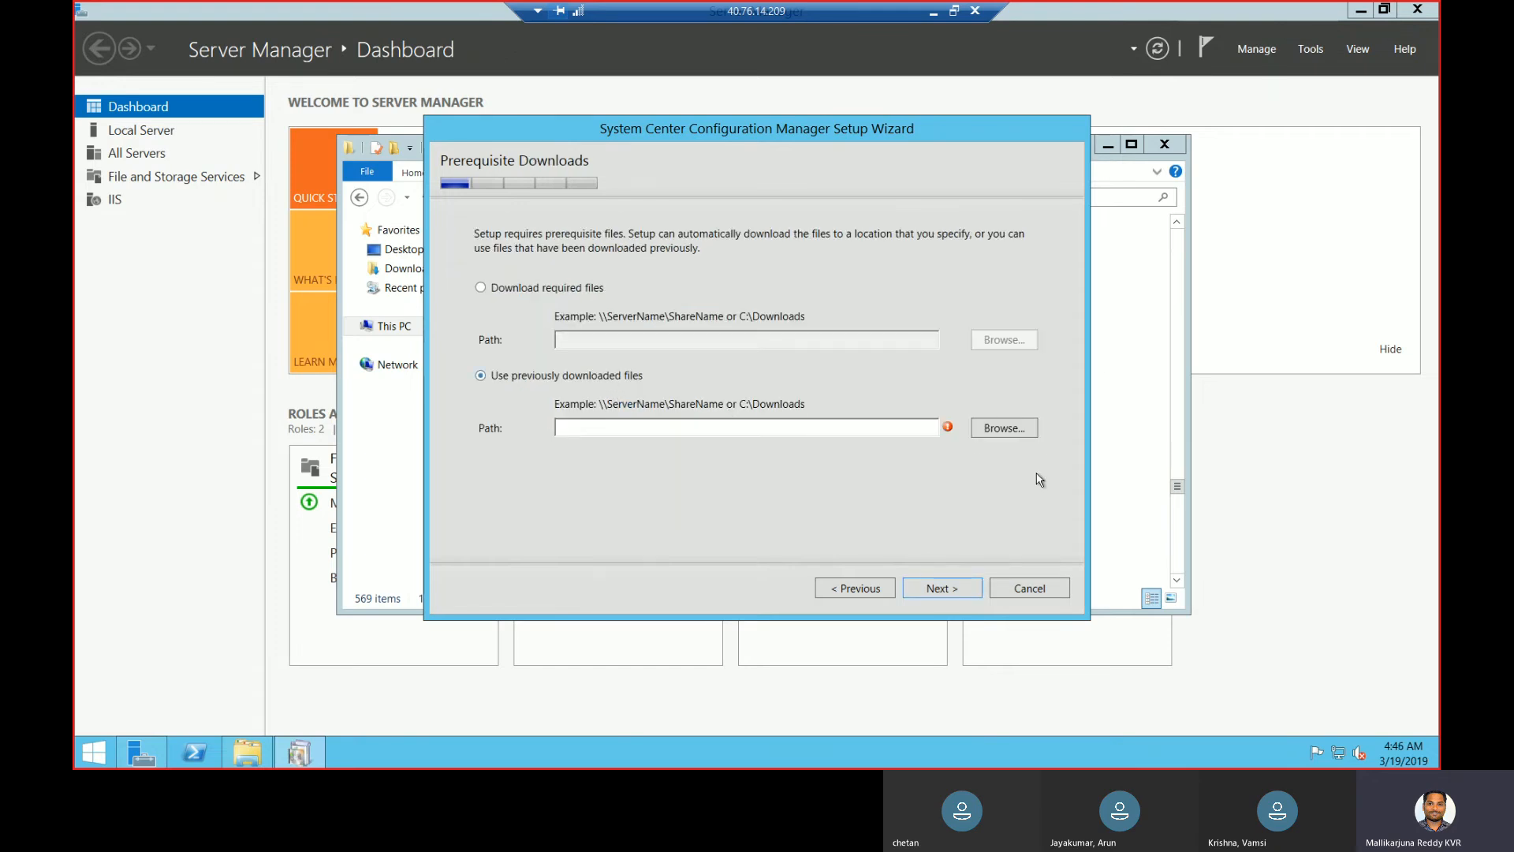
{"action": "left_click", "coordinate": [1009, 426]}
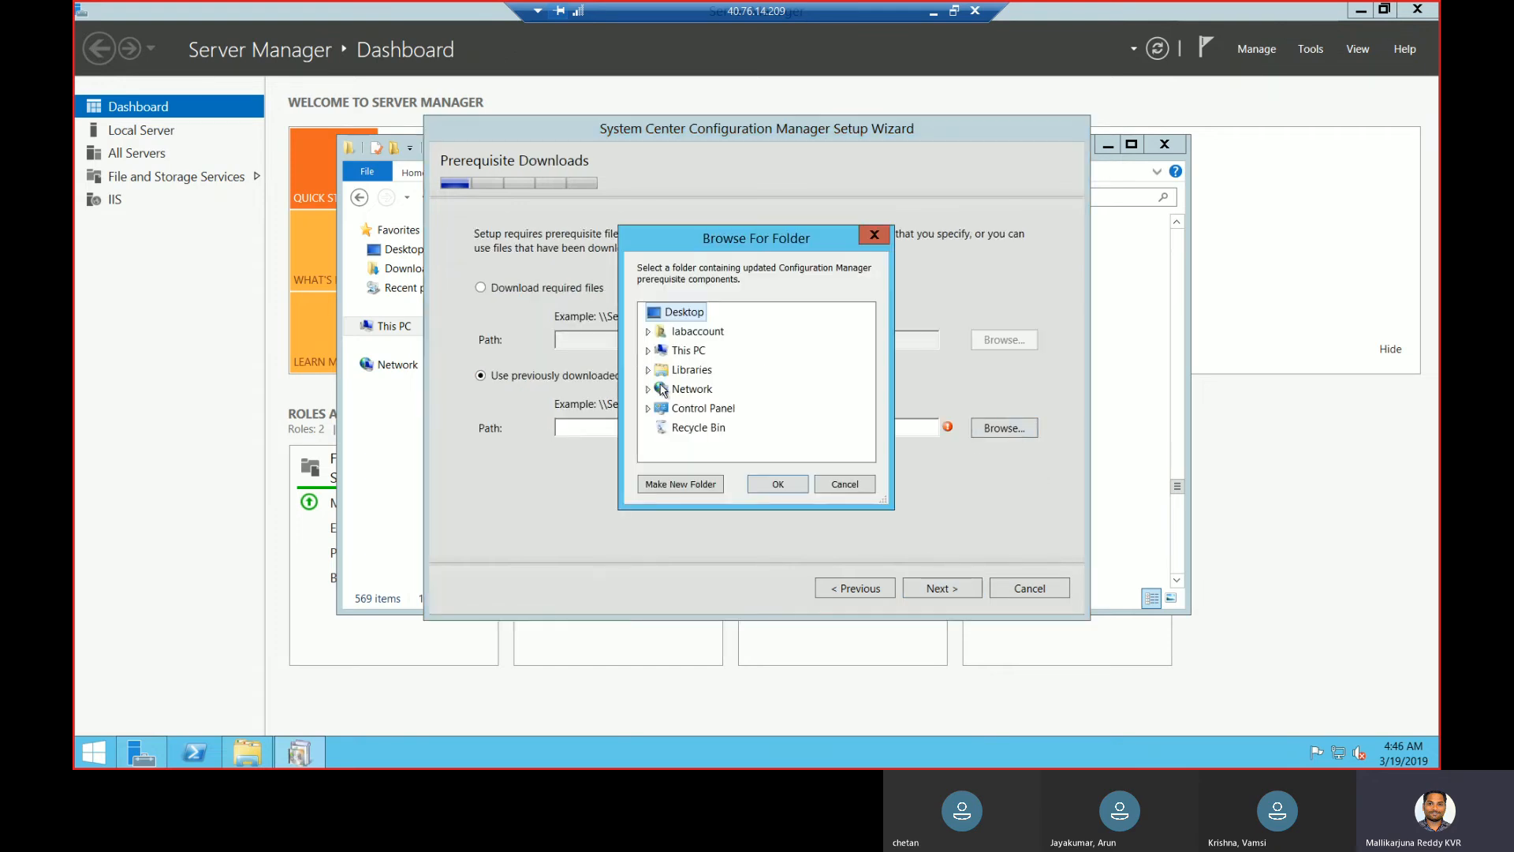
{"action": "left_click", "coordinate": [647, 351]}
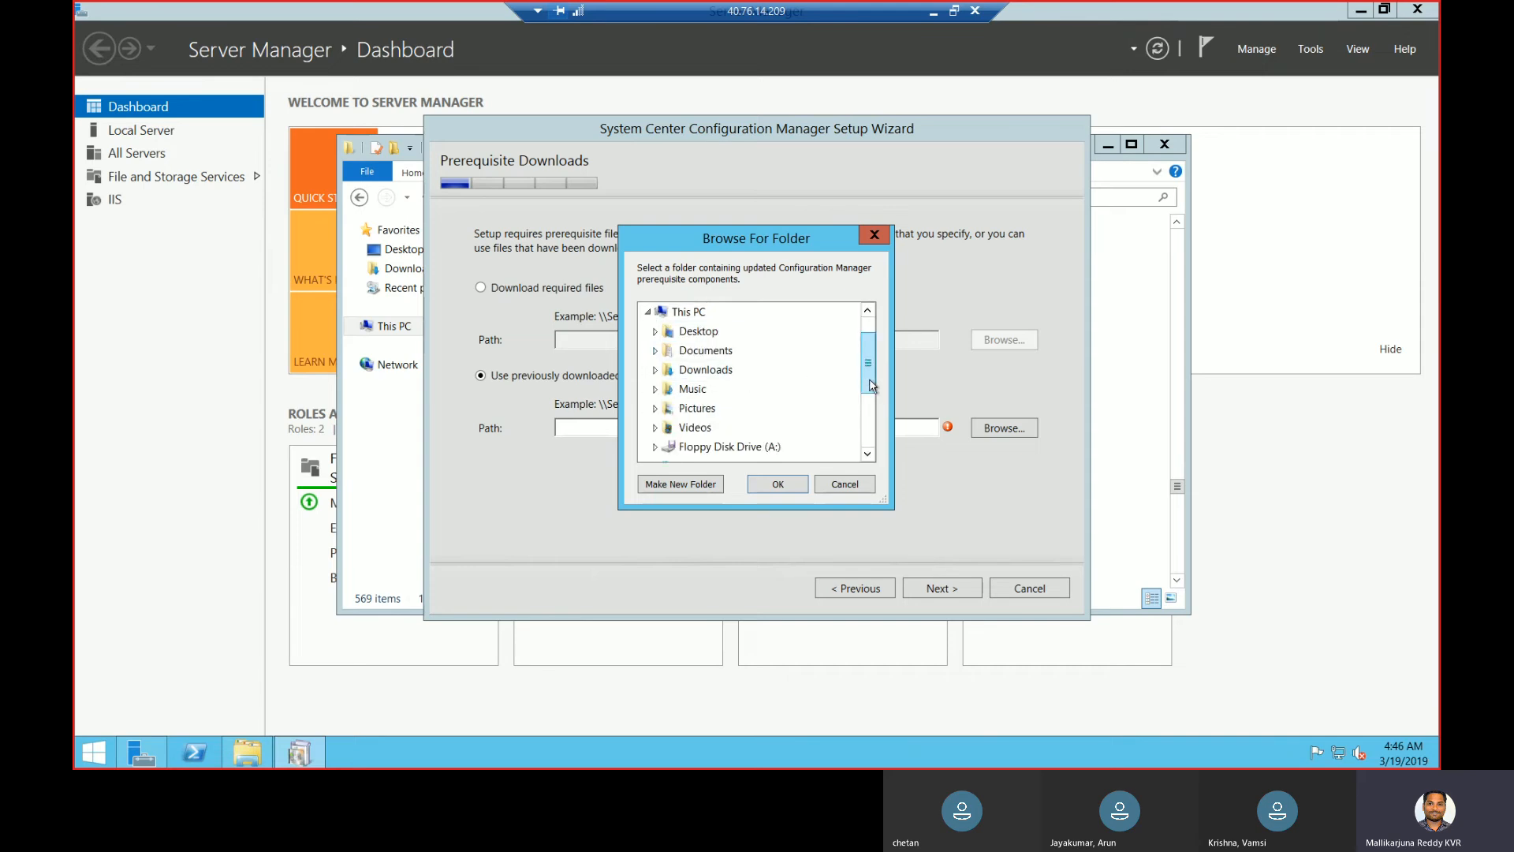
{"action": "left_click_drag", "start_coordinate": [866, 369], "coordinate": [870, 409]}
{"action": "double_click", "coordinate": [680, 391]}
{"action": "left_click", "coordinate": [706, 428]}
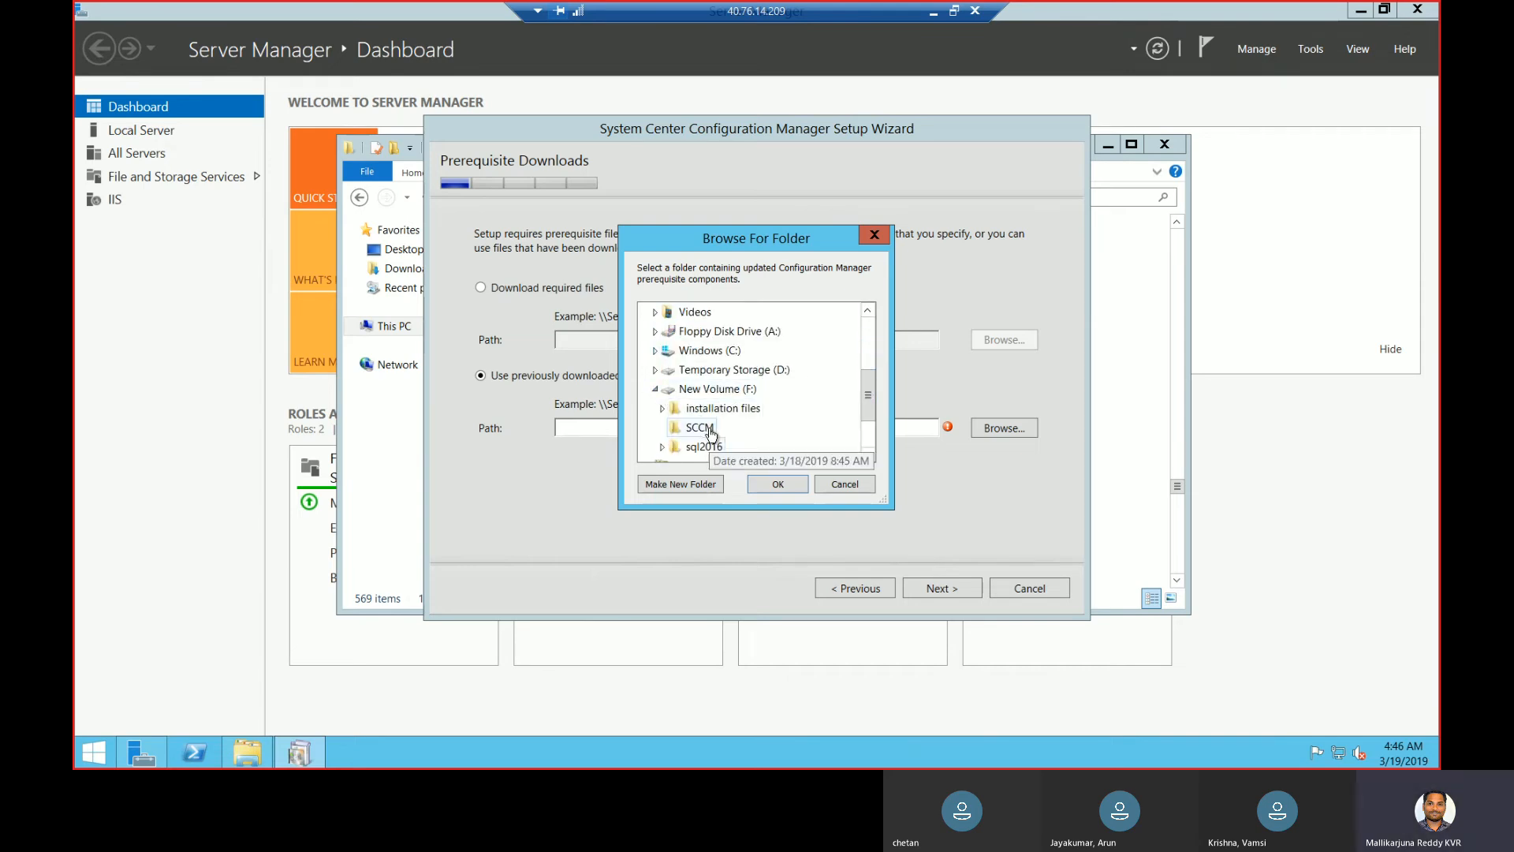
{"action": "left_click", "coordinate": [778, 485]}
{"action": "left_click", "coordinate": [963, 597]}
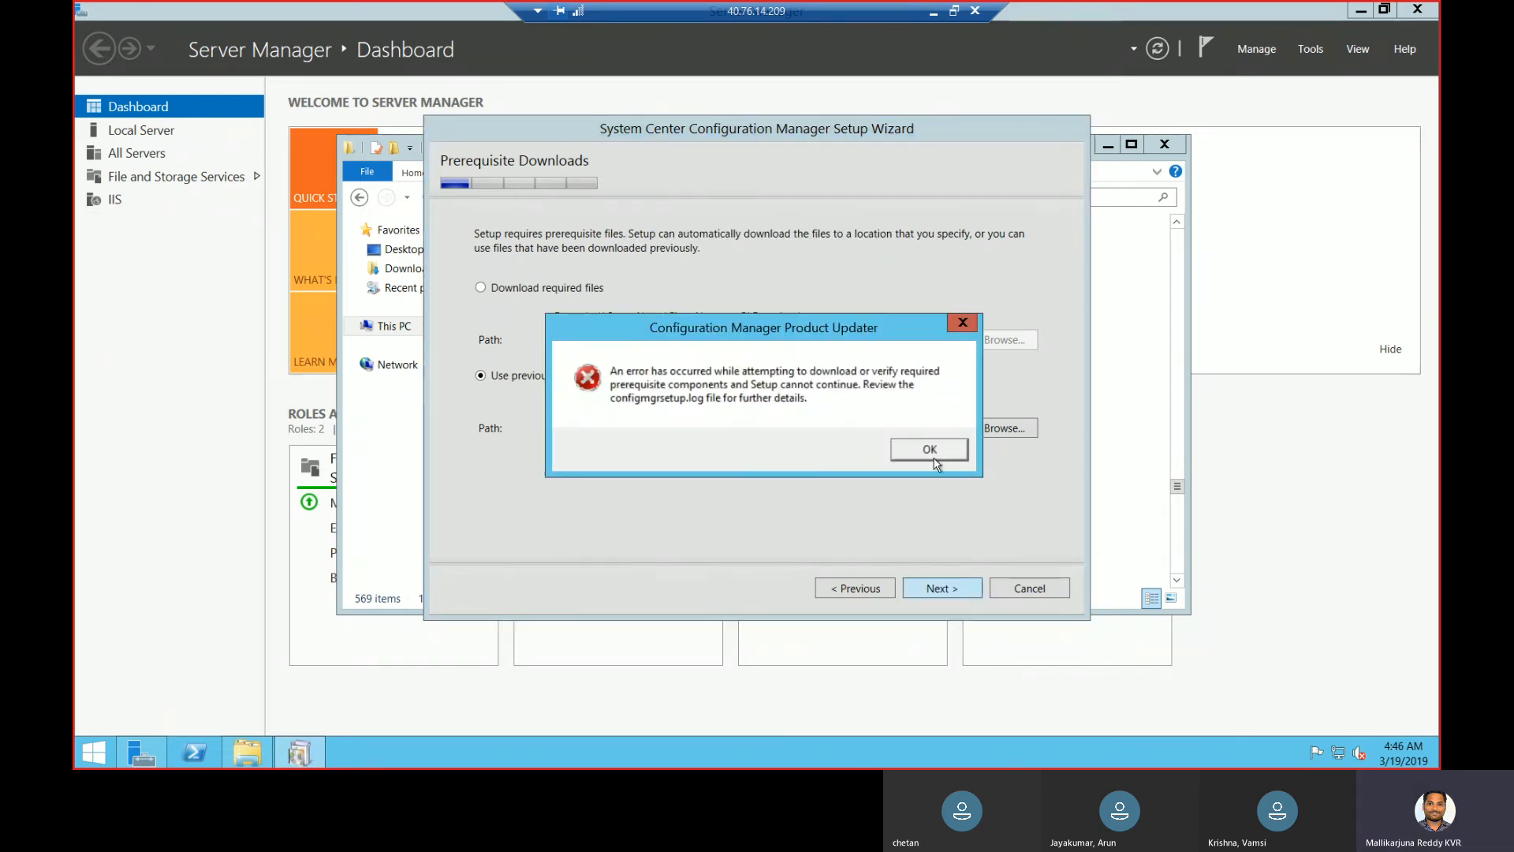
- After the download error, point the prerequisites path to F:\installation files instead
{"action": "left_click", "coordinate": [931, 452]}
{"action": "left_click", "coordinate": [1009, 430]}
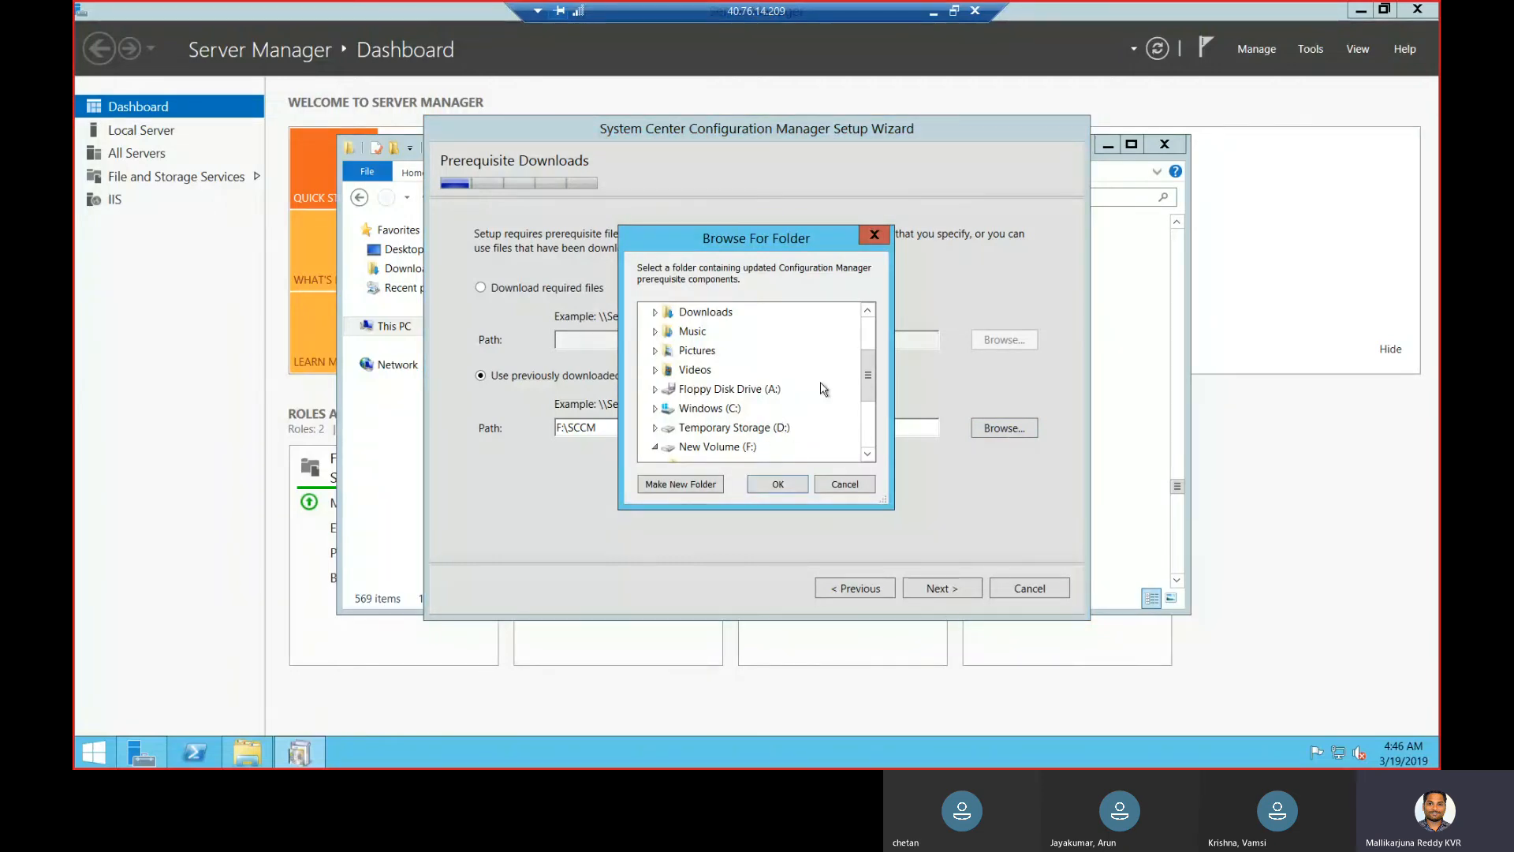
{"action": "left_click_drag", "start_coordinate": [868, 375], "coordinate": [845, 428]}
{"action": "double_click", "coordinate": [721, 331]}
{"action": "left_click", "coordinate": [779, 484]}
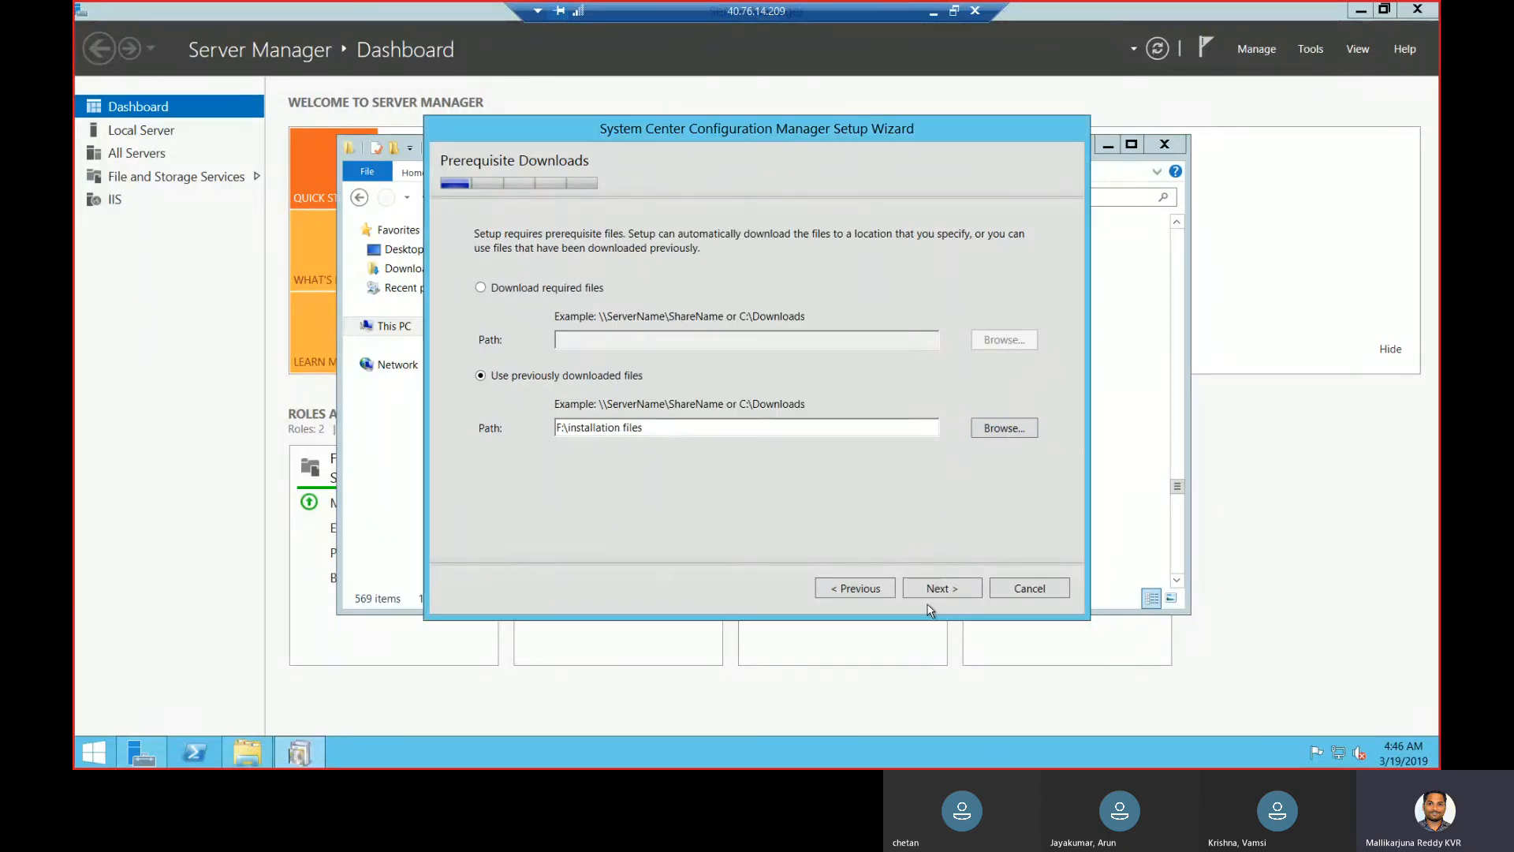
{"action": "left_click", "coordinate": [938, 590]}
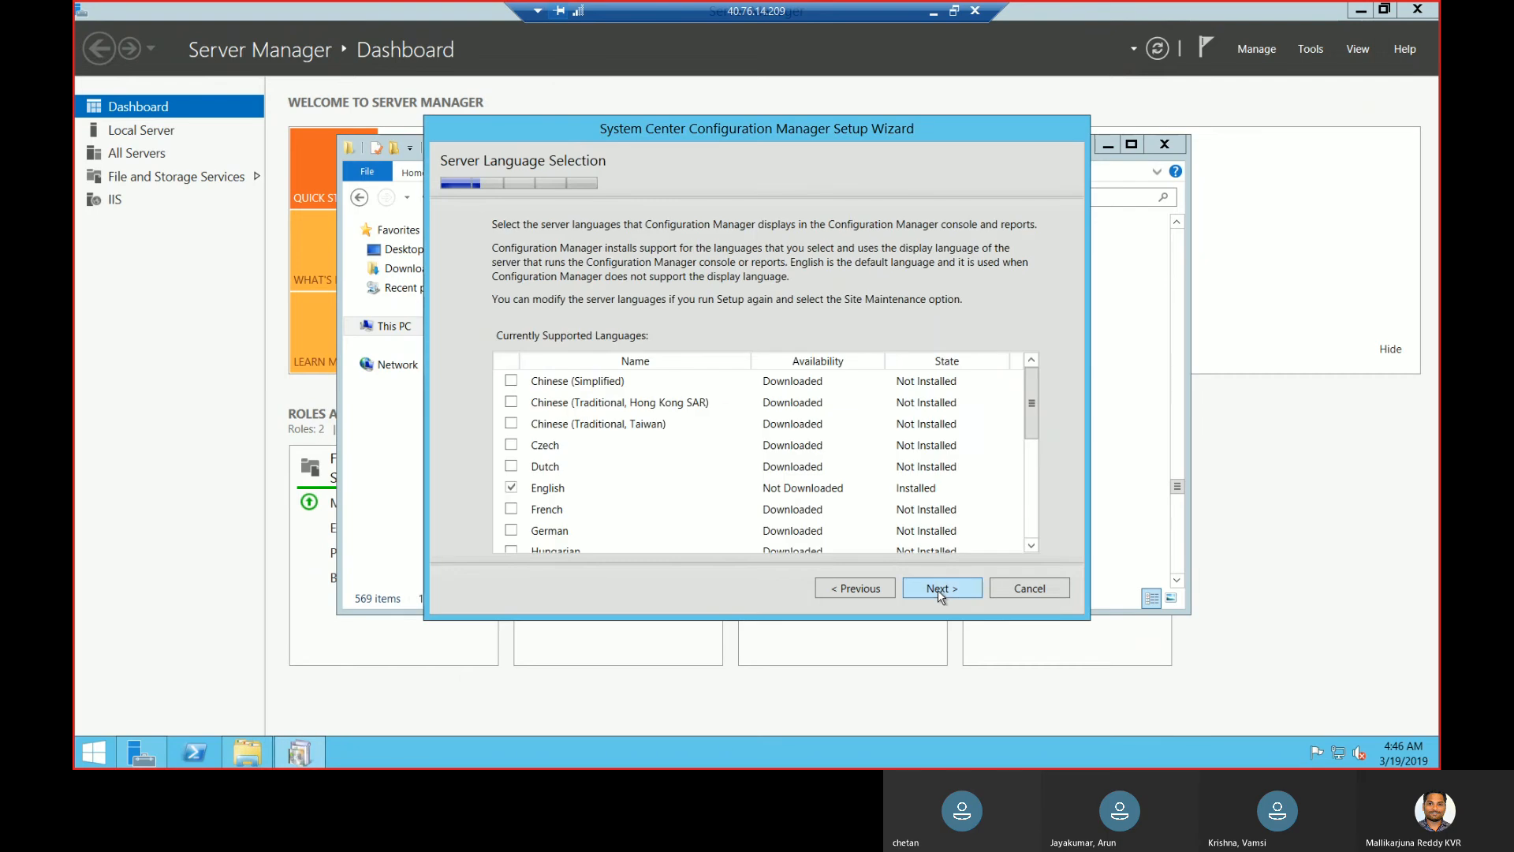
- Keep default languages and enter site code CHE and site name CHENNAI_PRIMARY
{"action": "left_click", "coordinate": [940, 589]}
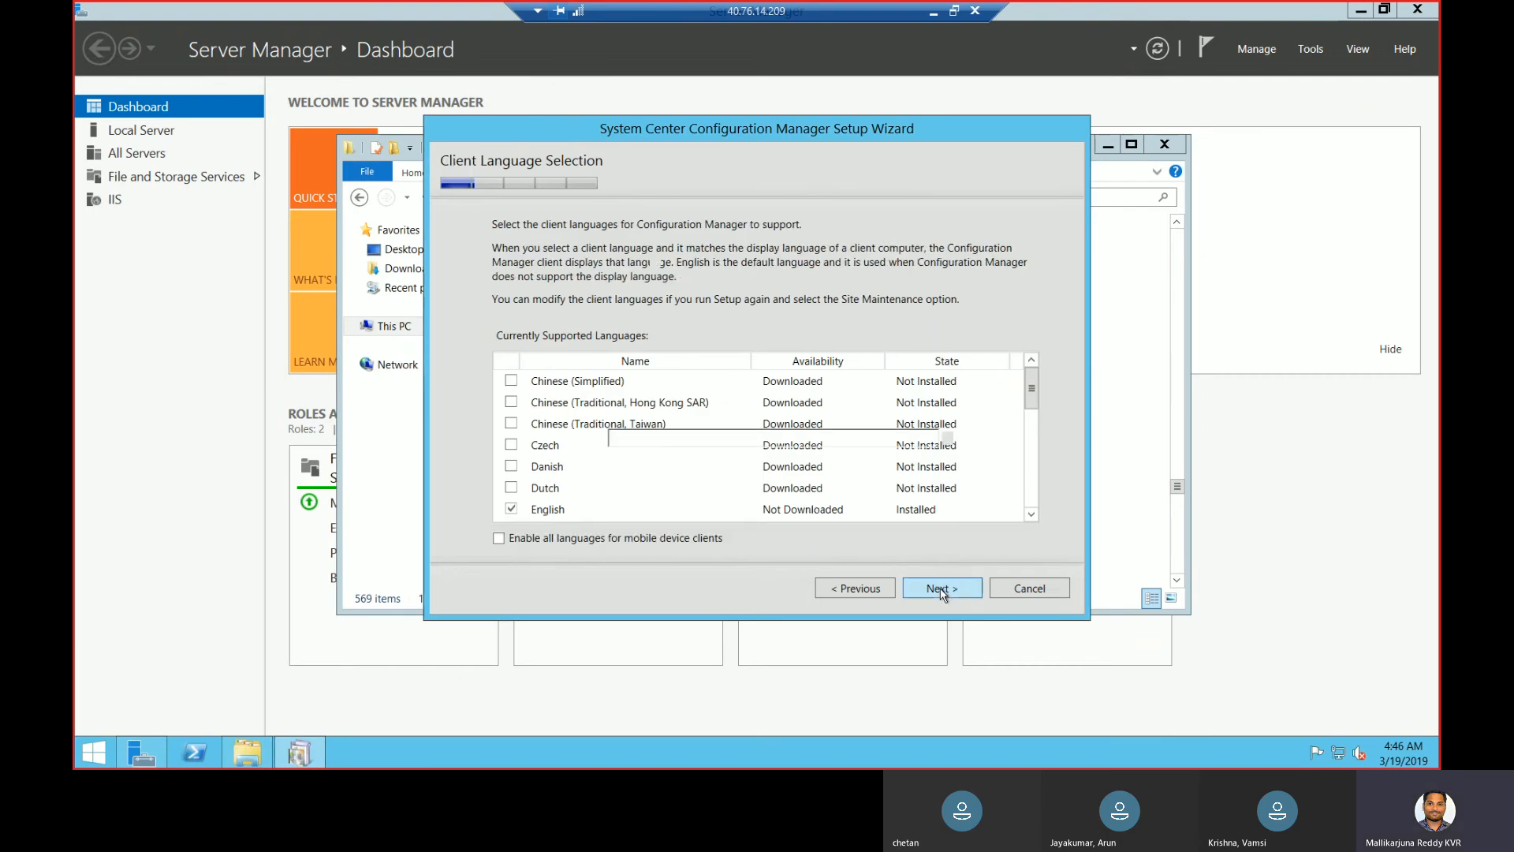
{"action": "left_click", "coordinate": [940, 590]}
{"action": "type", "text": "CHE"}
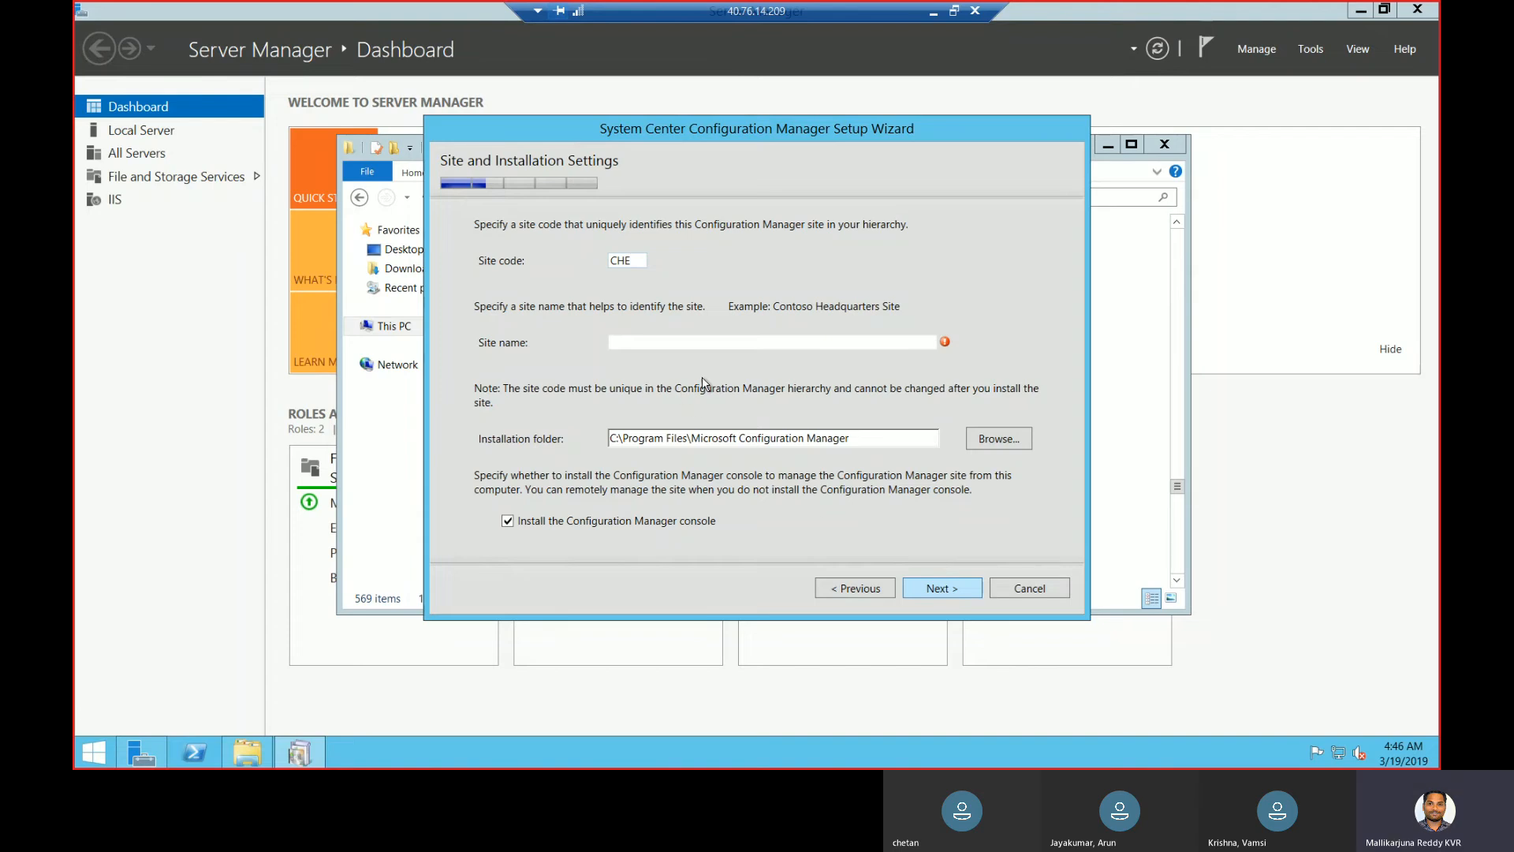
{"action": "key", "text": "Tab"}
{"action": "type", "text": "CHE"}
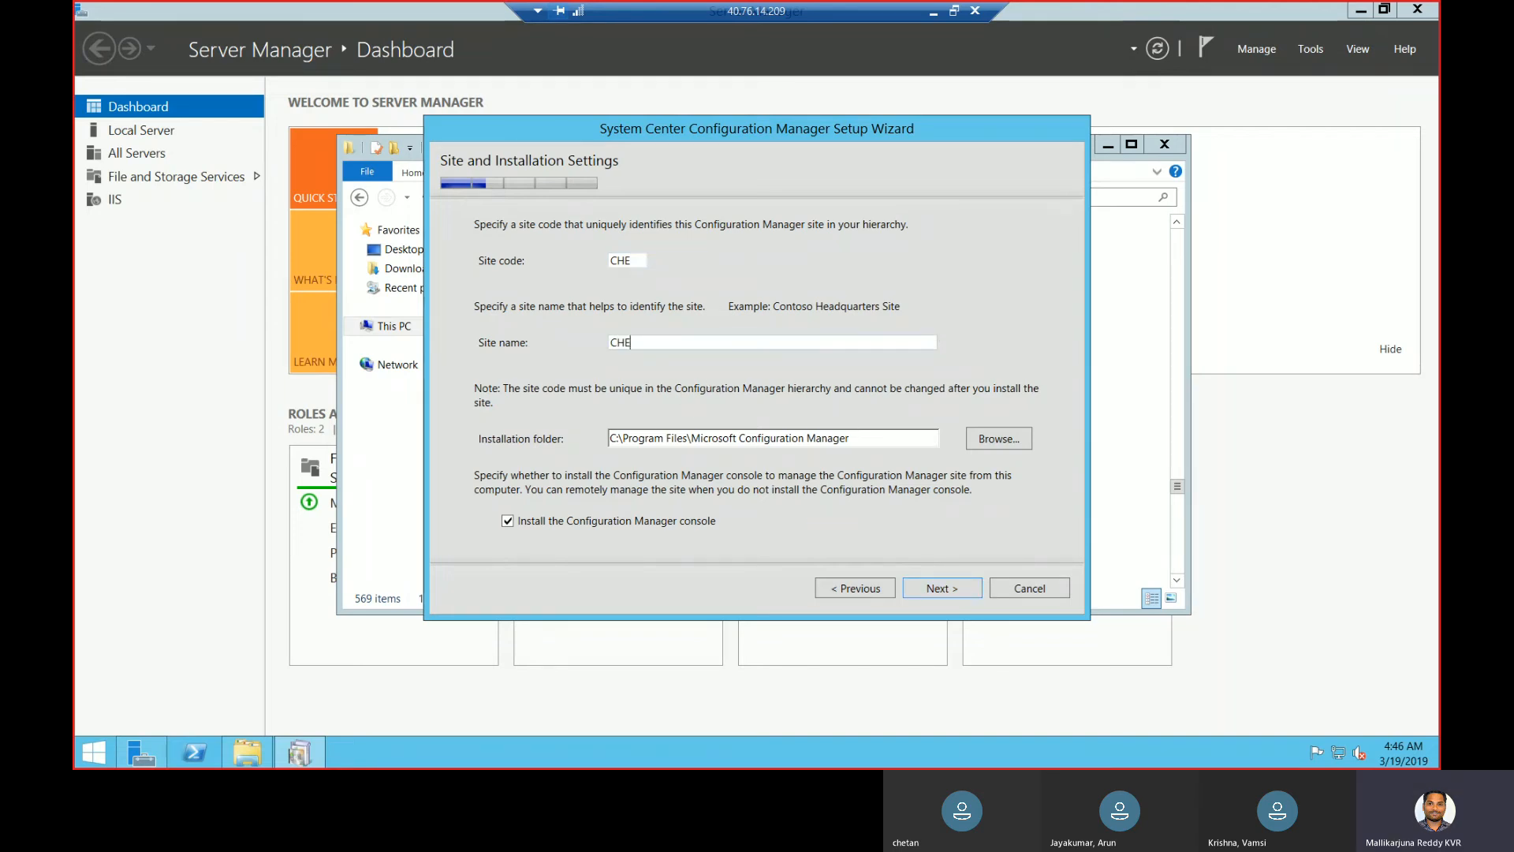
{"action": "type", "text": "NNAI_PRIMARY"}
- Set the installation folder to F:\SCCM and continue
{"action": "left_click", "coordinate": [999, 438]}
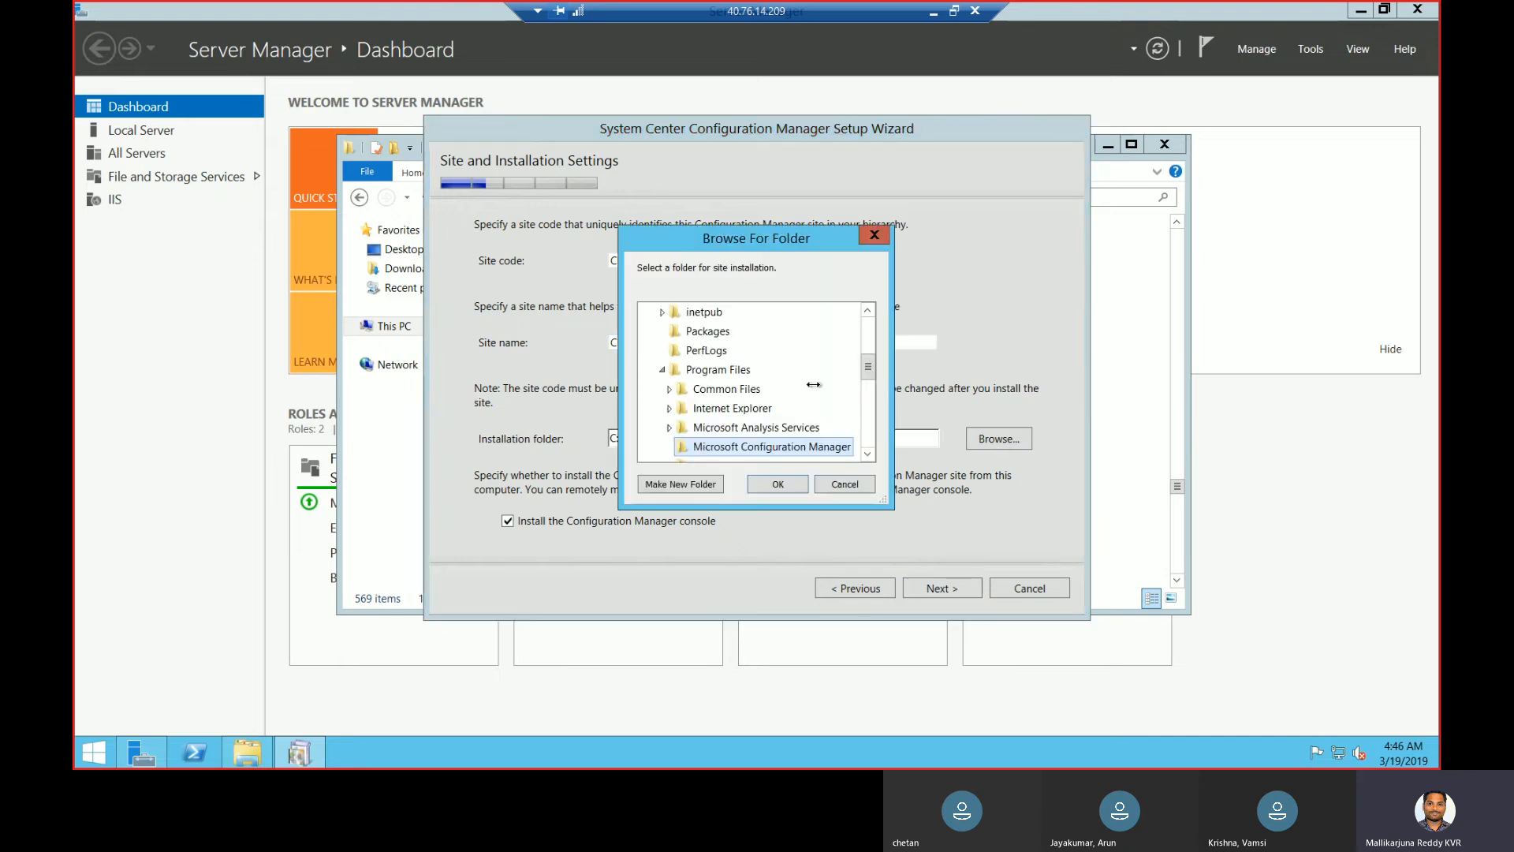
{"action": "left_click_drag", "start_coordinate": [867, 367], "coordinate": [868, 441]}
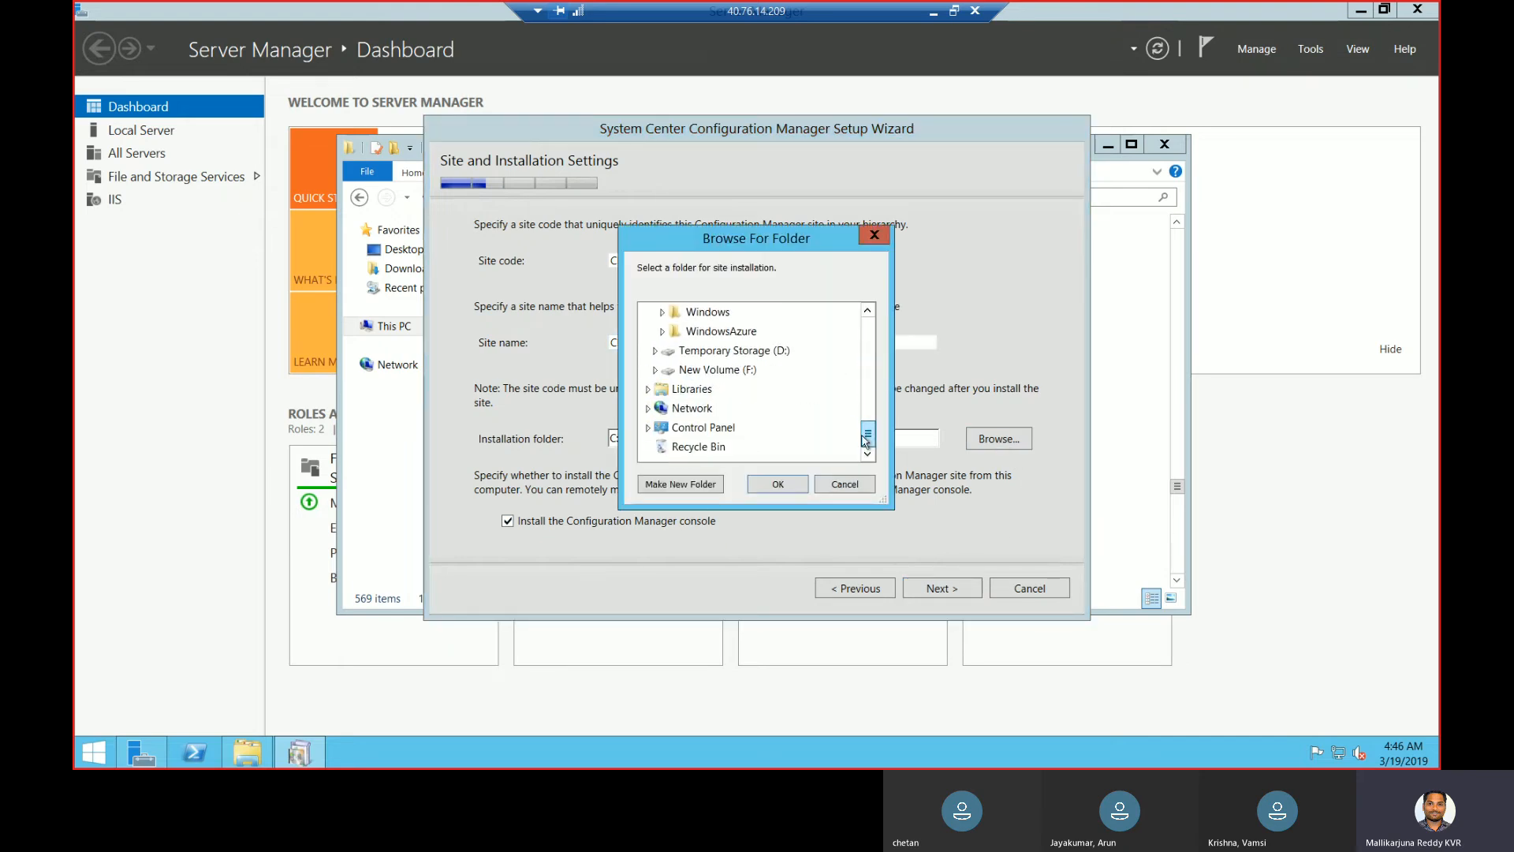
{"action": "left_click", "coordinate": [655, 370]}
{"action": "left_click", "coordinate": [699, 411]}
{"action": "left_click", "coordinate": [779, 486]}
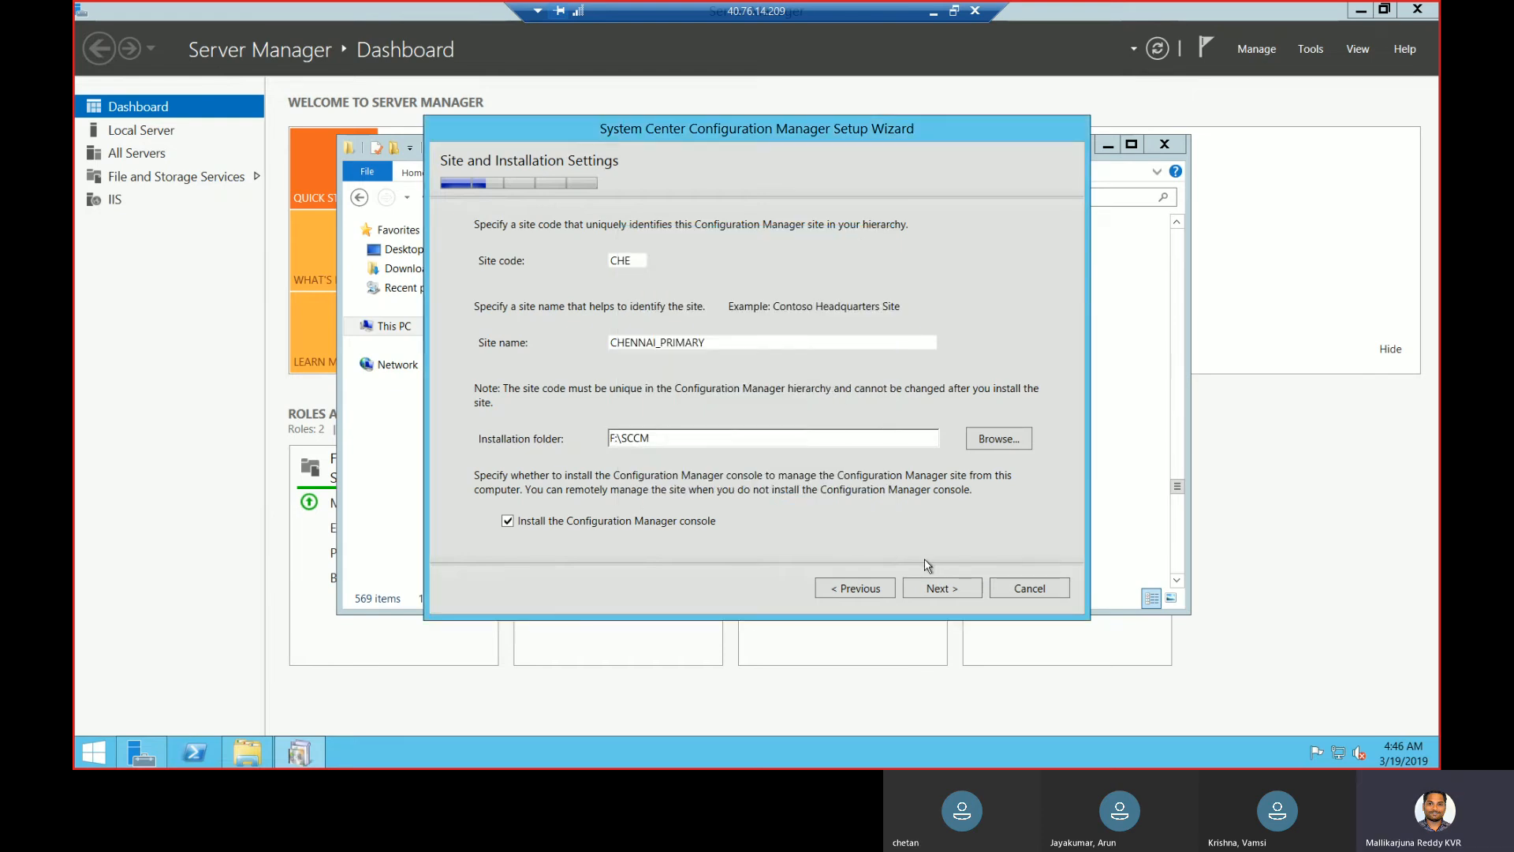
{"action": "left_click", "coordinate": [946, 590]}
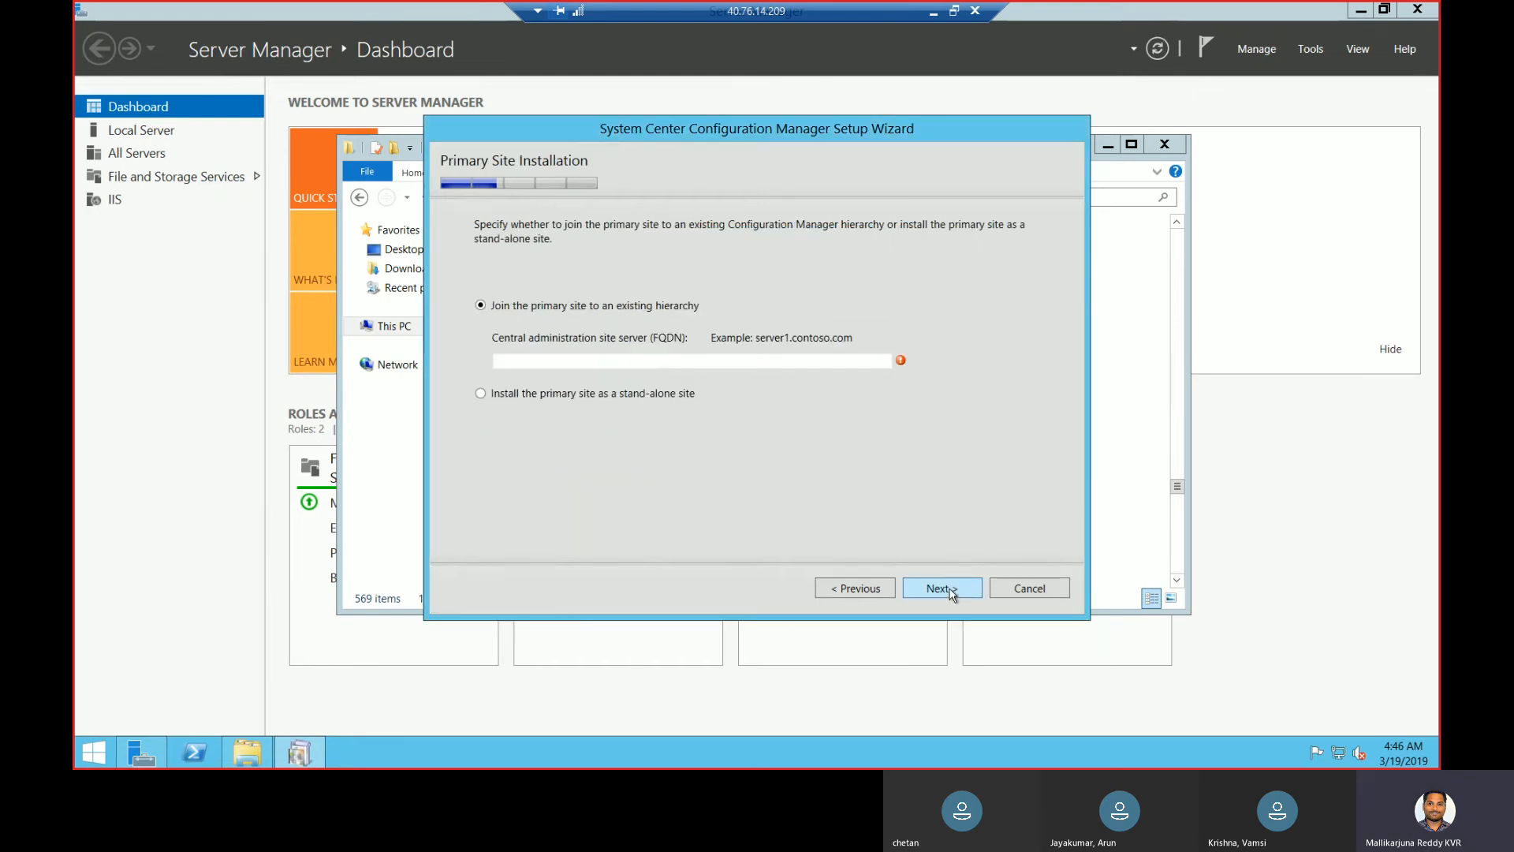
- Make the site stand-alone and accept default database CM_CHE, SQL paths and SMS Provider SCCM.lab.com
{"action": "left_click", "coordinate": [637, 394]}
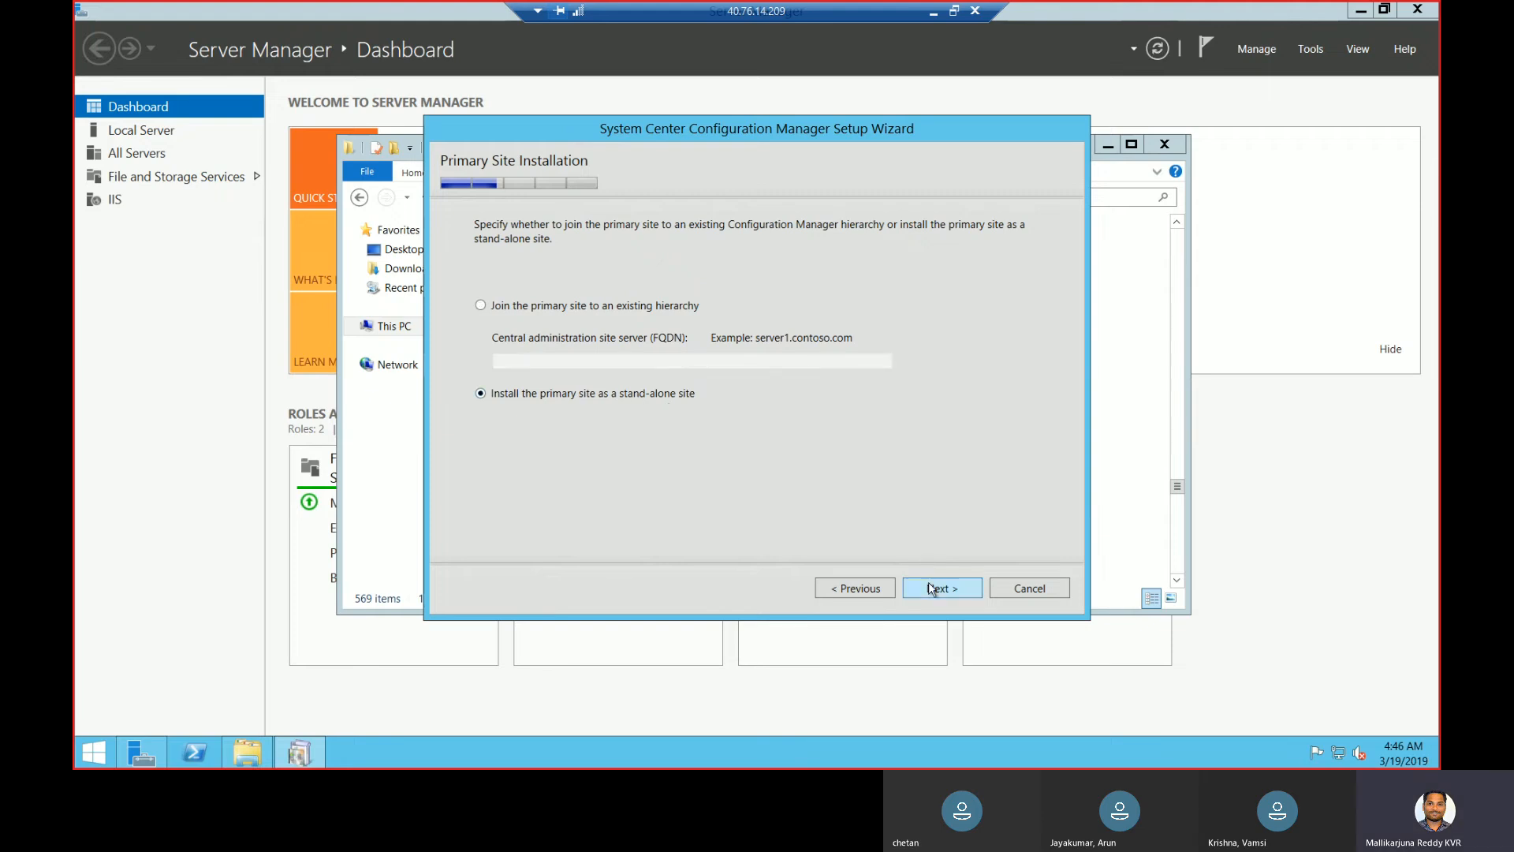
{"action": "left_click", "coordinate": [931, 588]}
{"action": "left_click", "coordinate": [840, 449]}
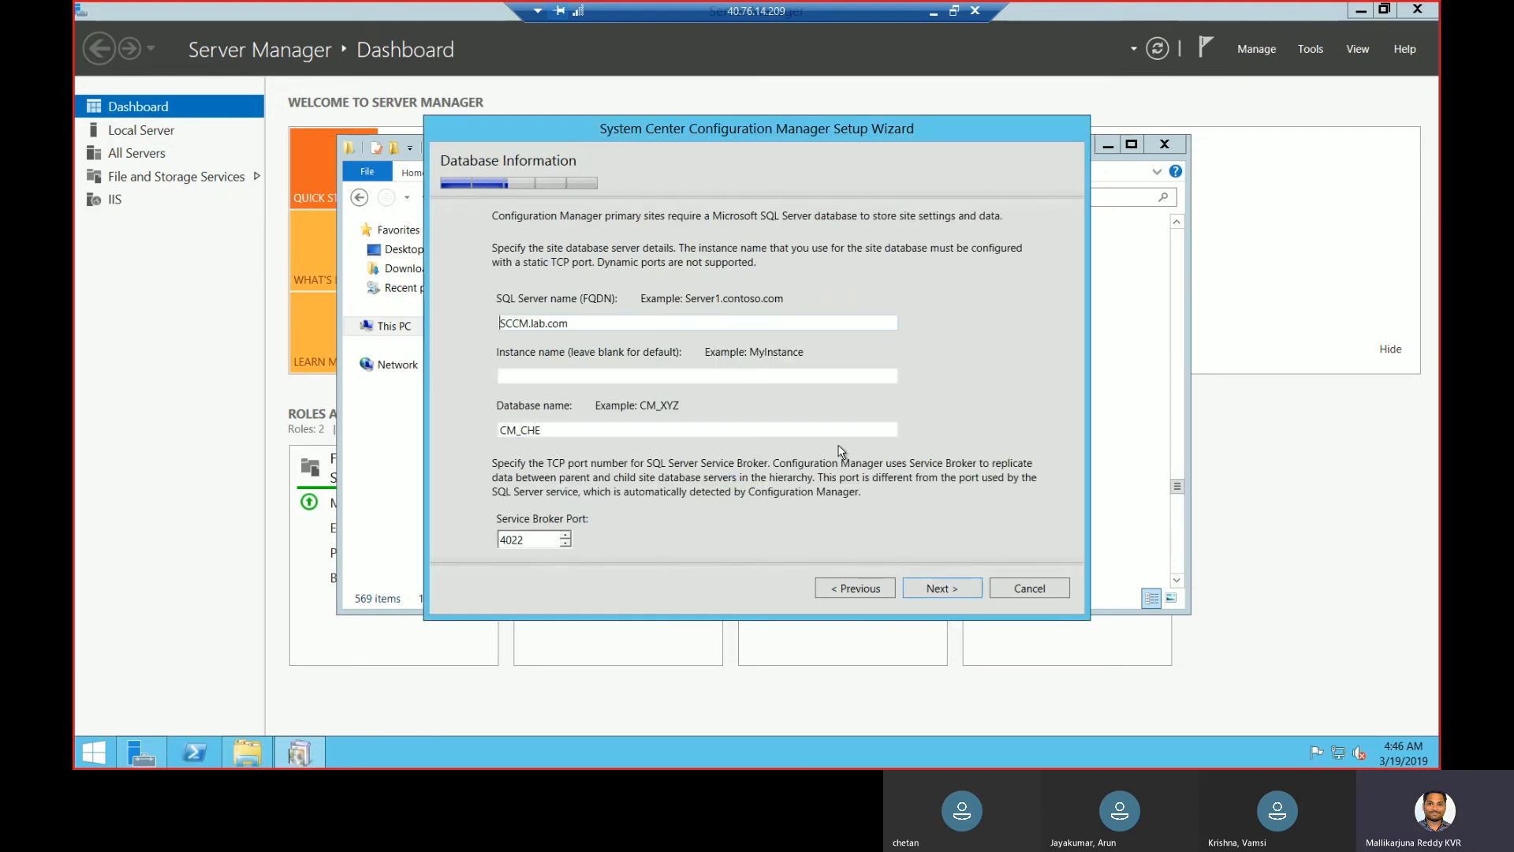
{"action": "left_click", "coordinate": [937, 590]}
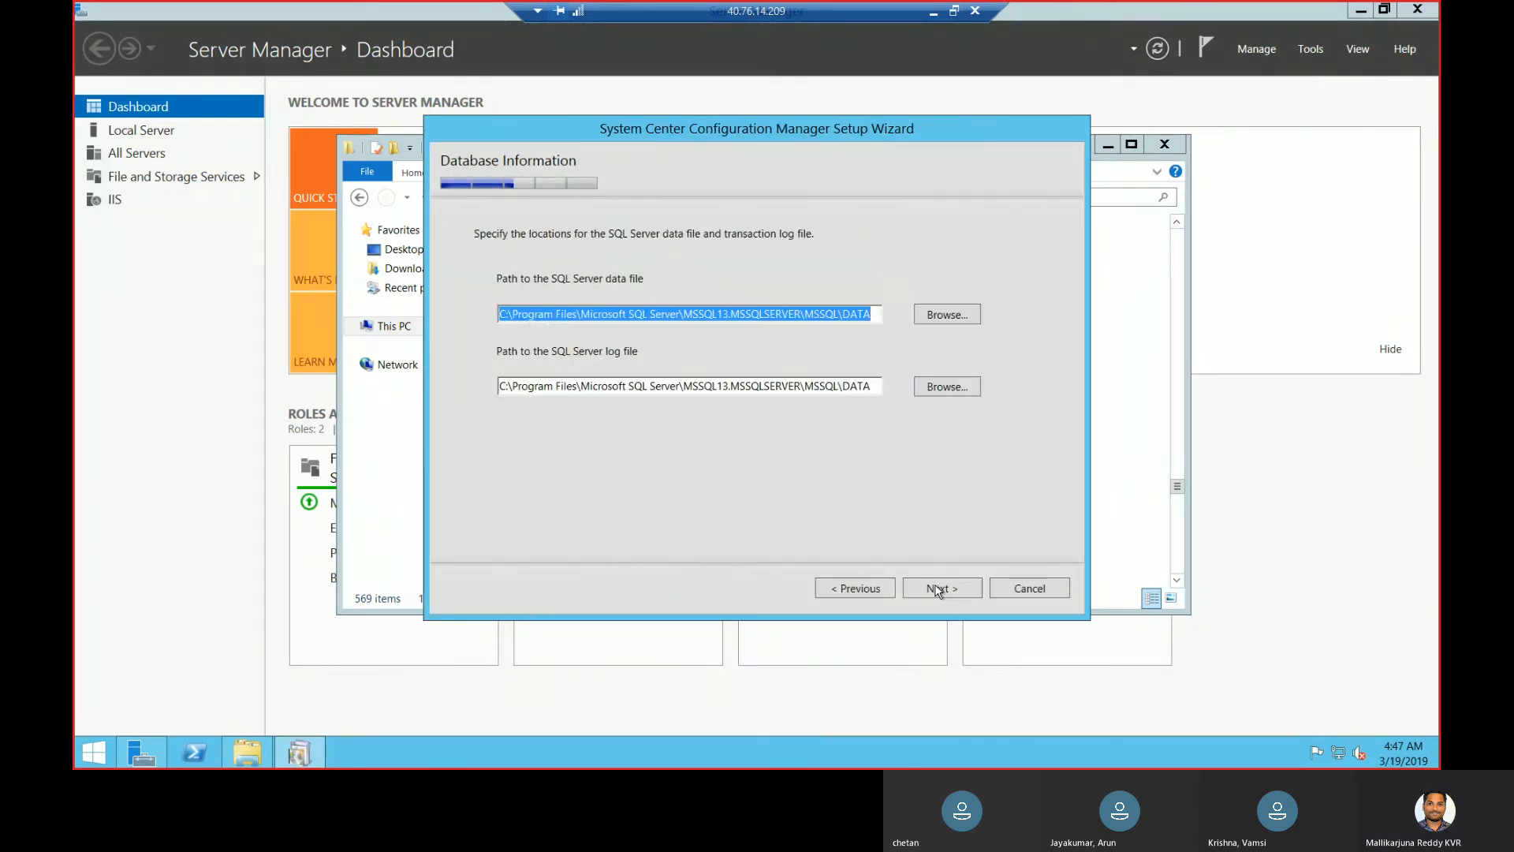
{"action": "left_click", "coordinate": [937, 590]}
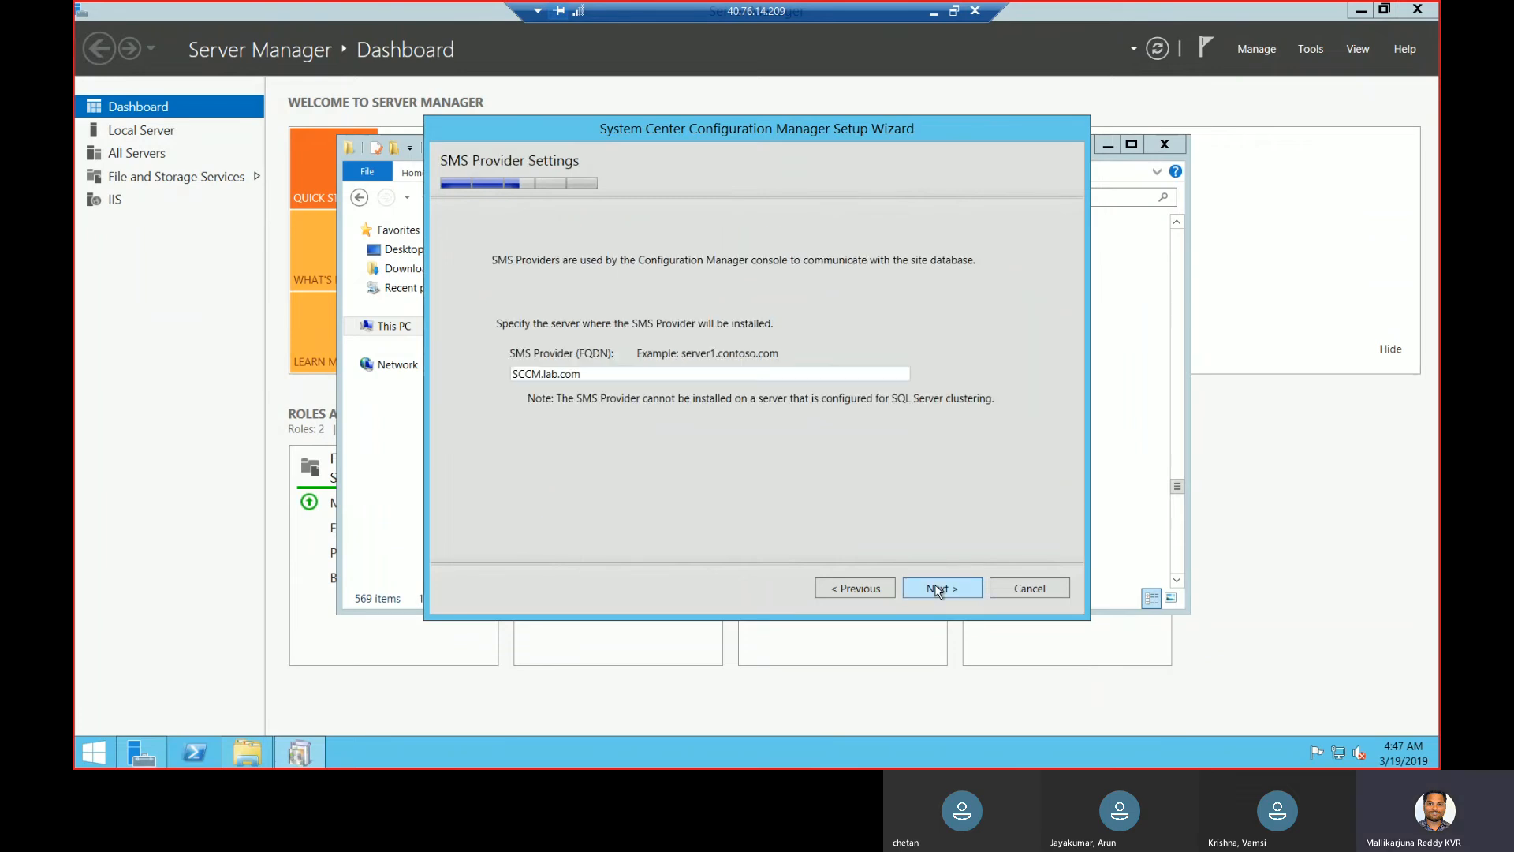
{"action": "left_click", "coordinate": [937, 590]}
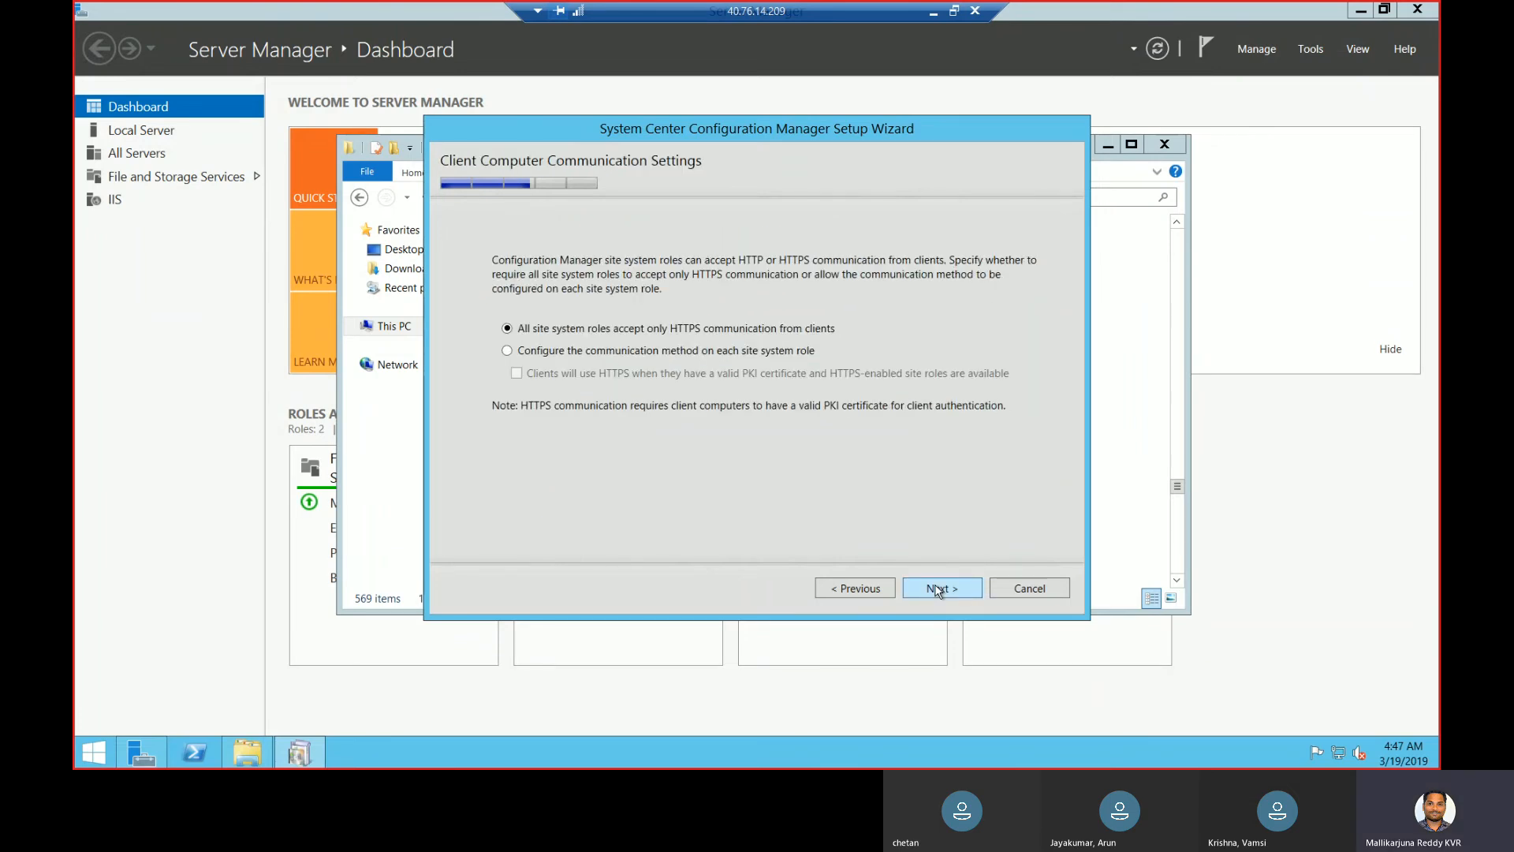
- Allow per-role communication, keep default site system roles and decline the improvement program
{"action": "left_click", "coordinate": [777, 353]}
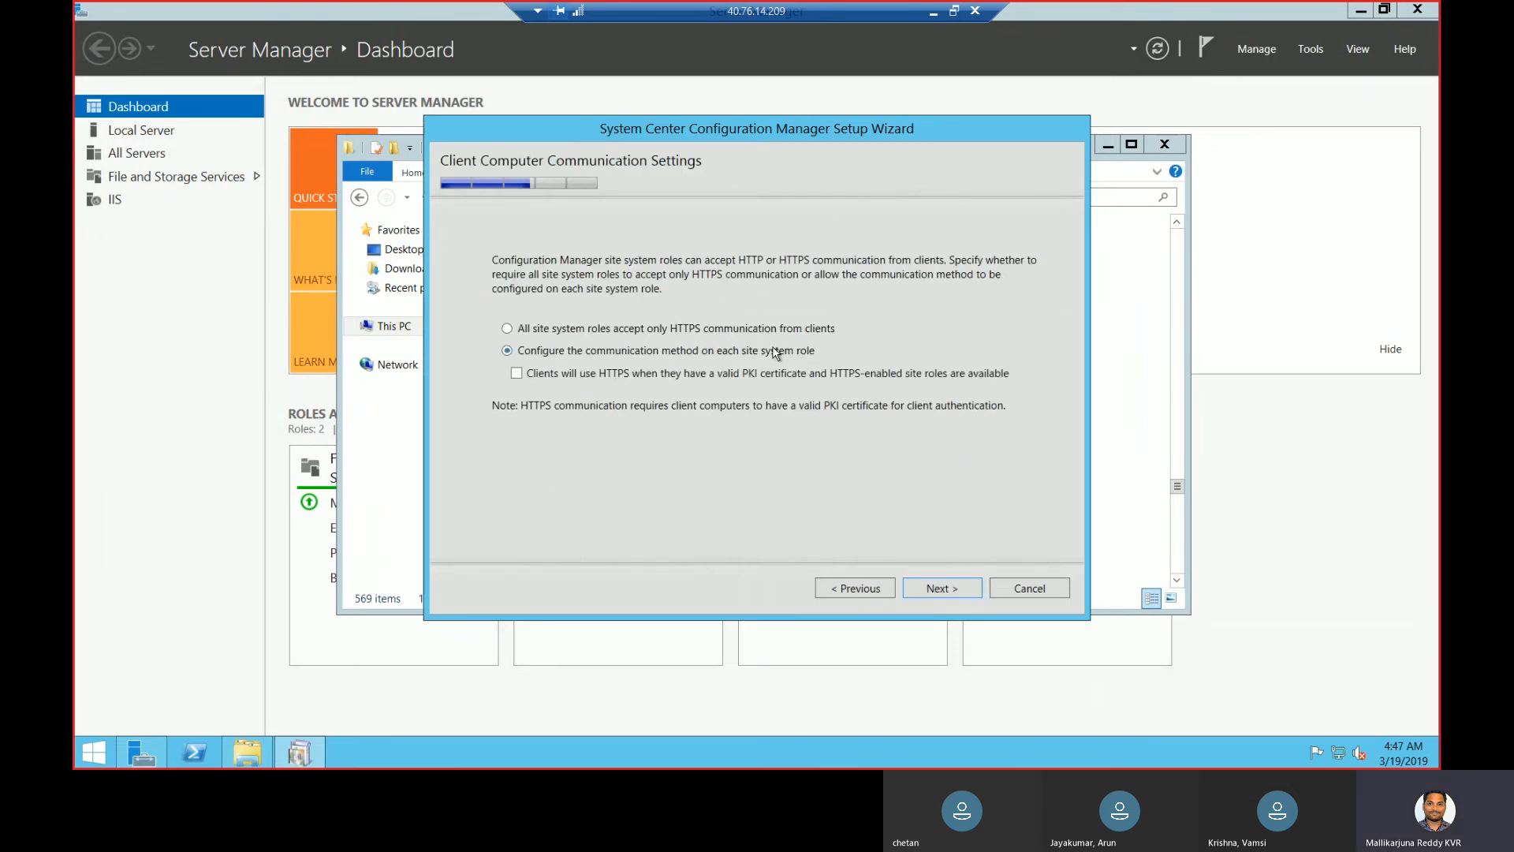
{"action": "left_click", "coordinate": [963, 587]}
{"action": "left_click", "coordinate": [962, 587]}
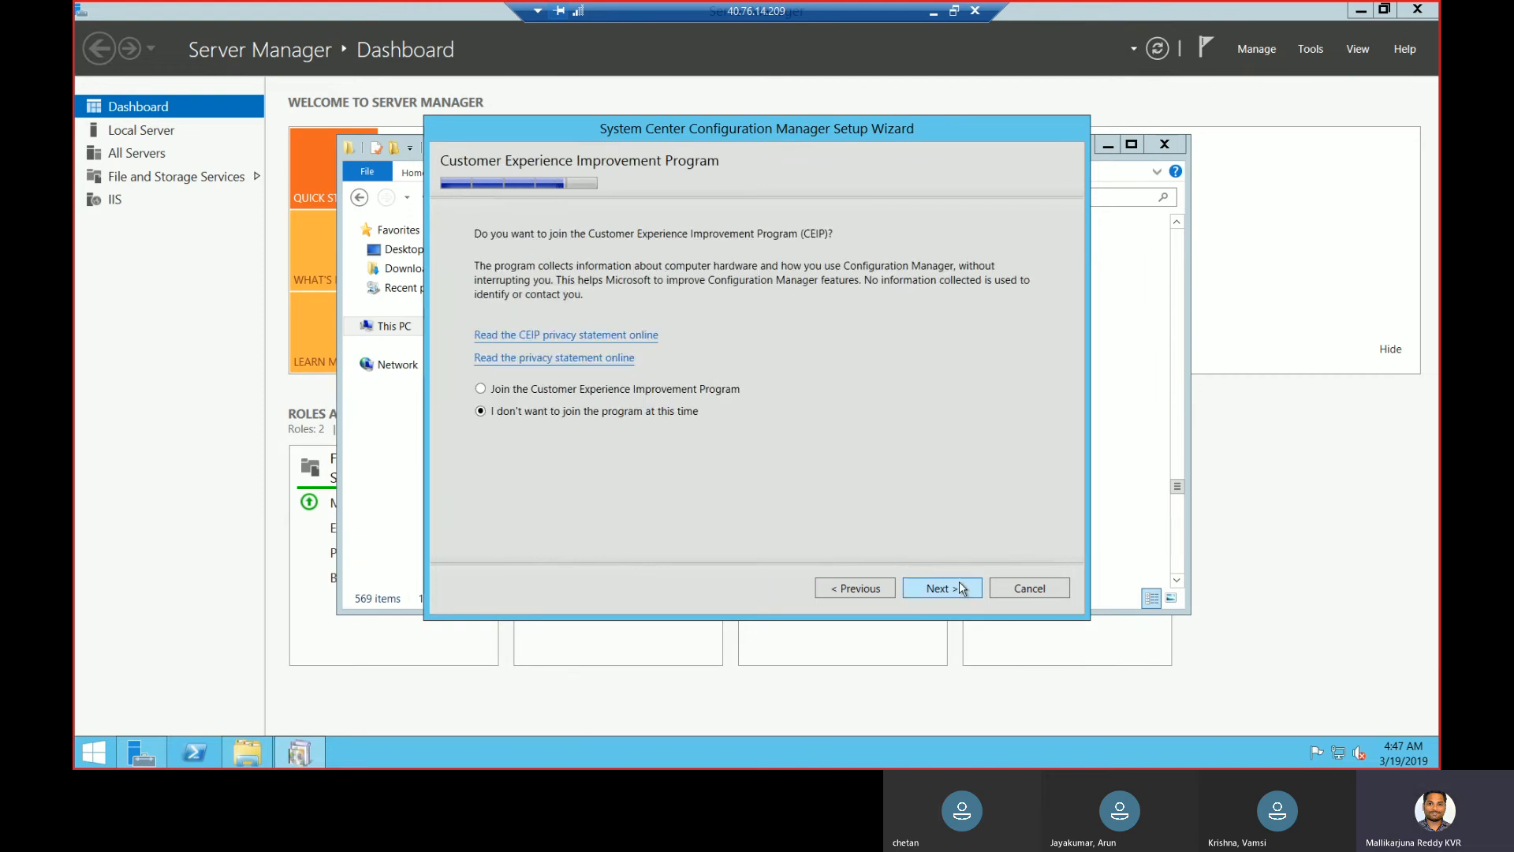
{"action": "left_click", "coordinate": [963, 591]}
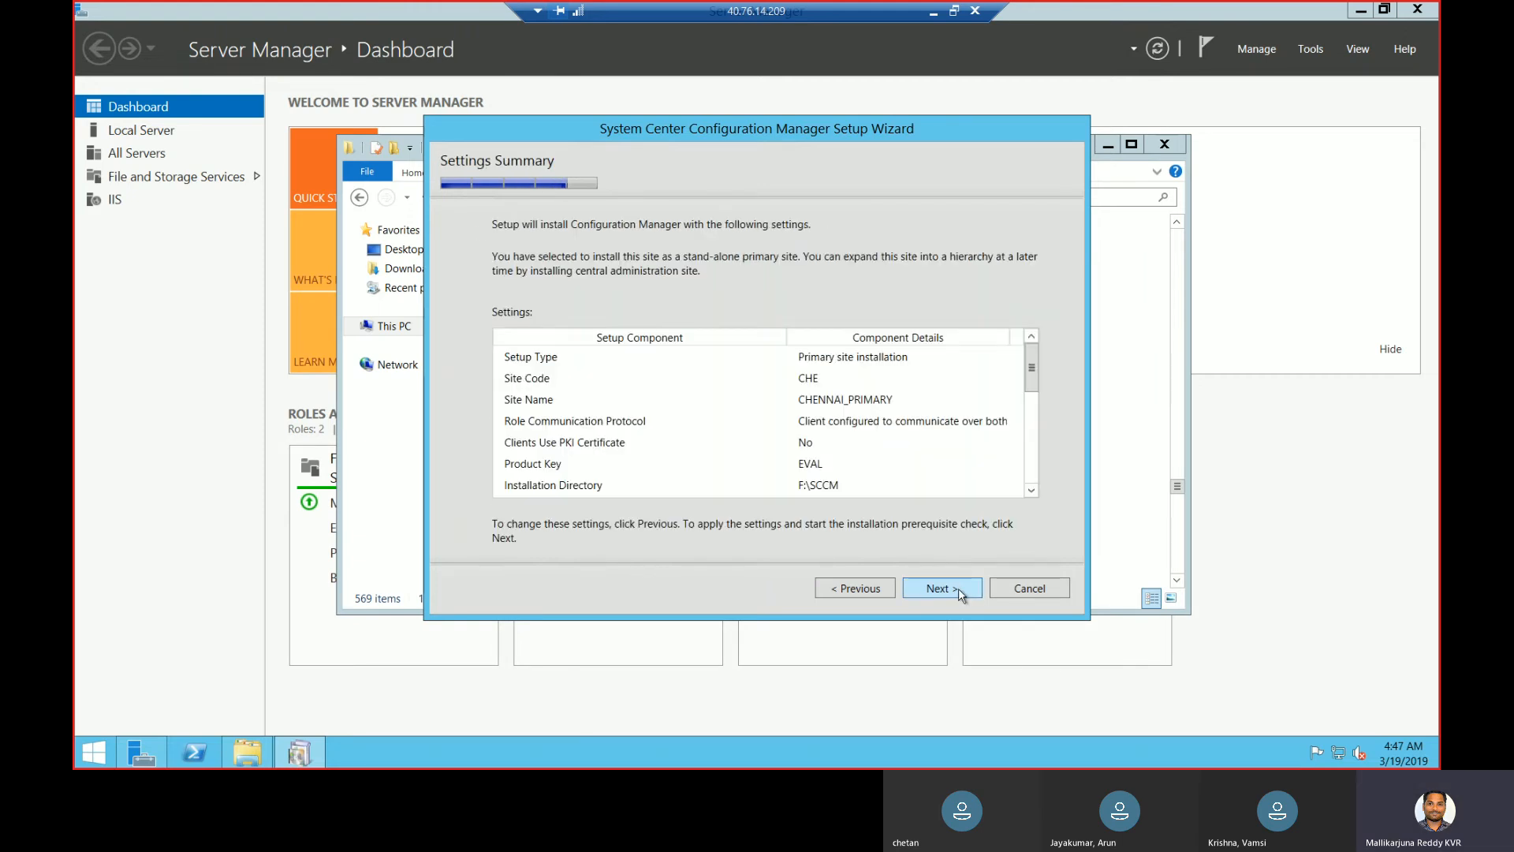
- Run the prerequisite check from Settings Summary, then begin the installation despite four warnings
{"action": "left_click", "coordinate": [961, 591]}
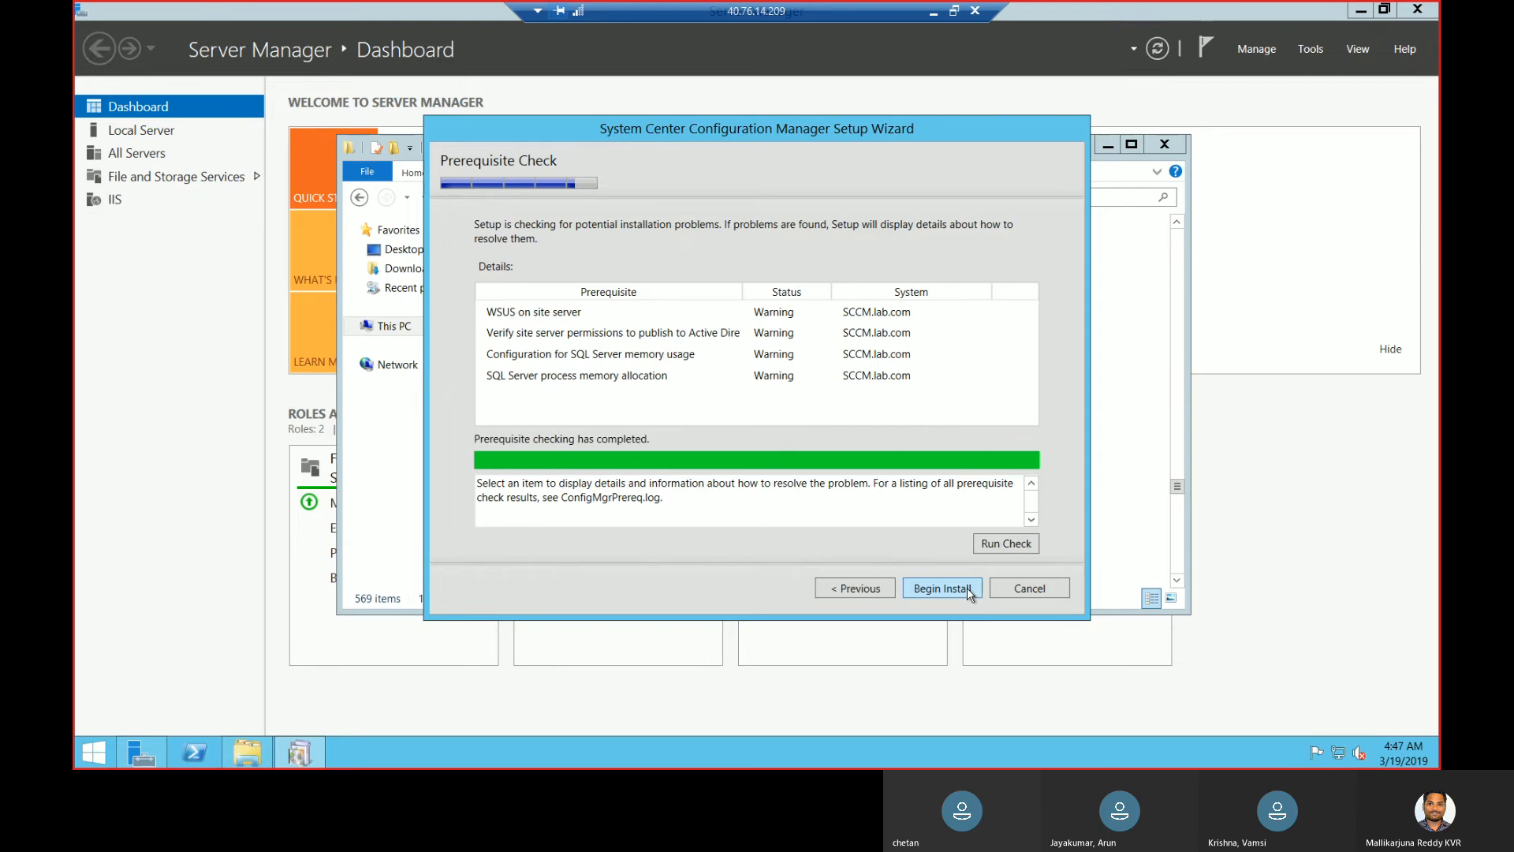
{"action": "left_click", "coordinate": [967, 588]}
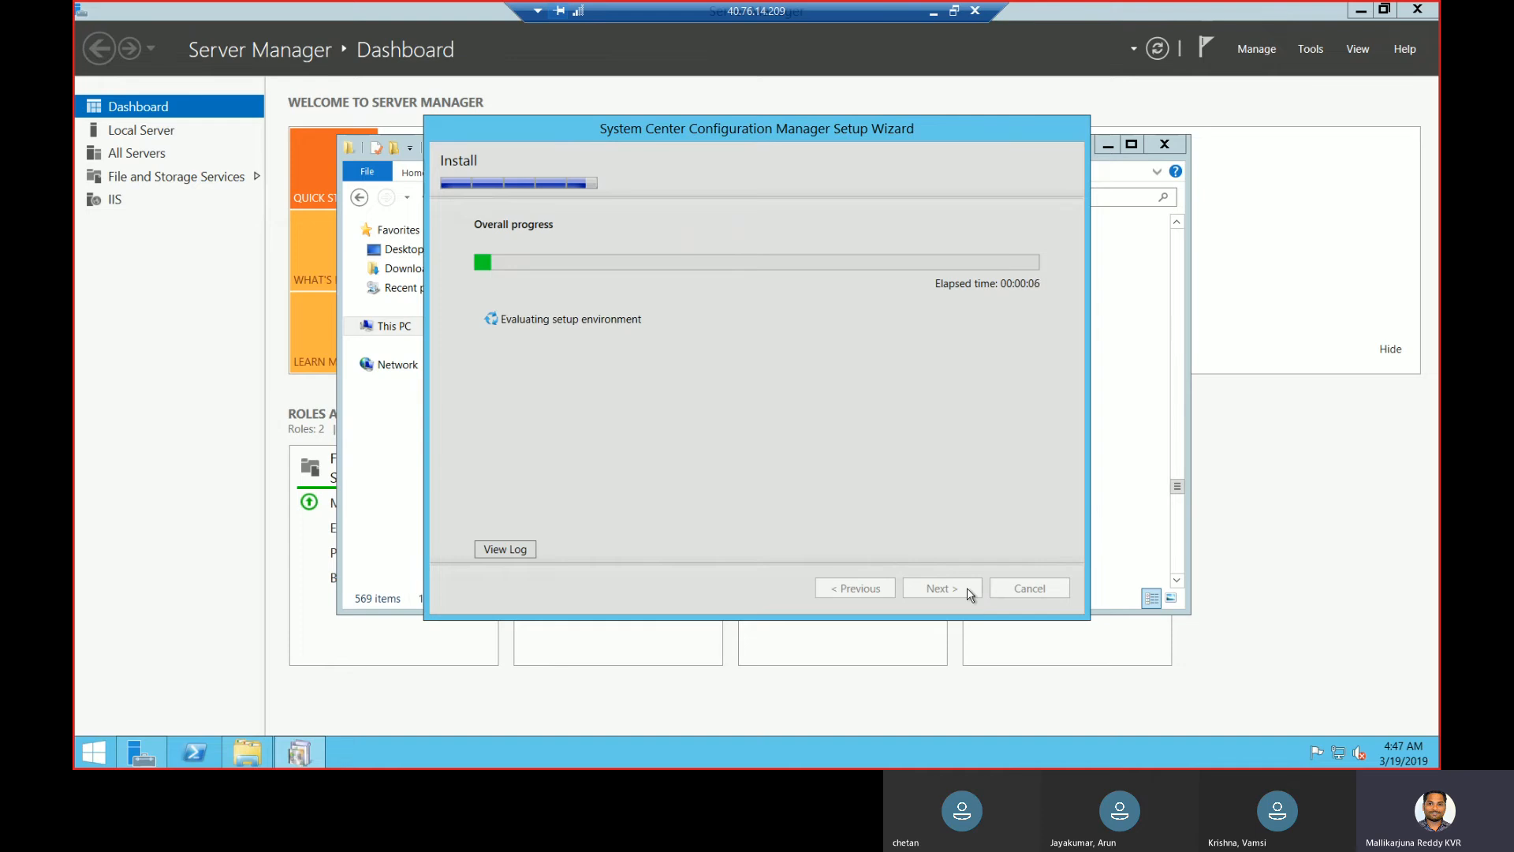
{"action": "left_click", "coordinate": [933, 13]}
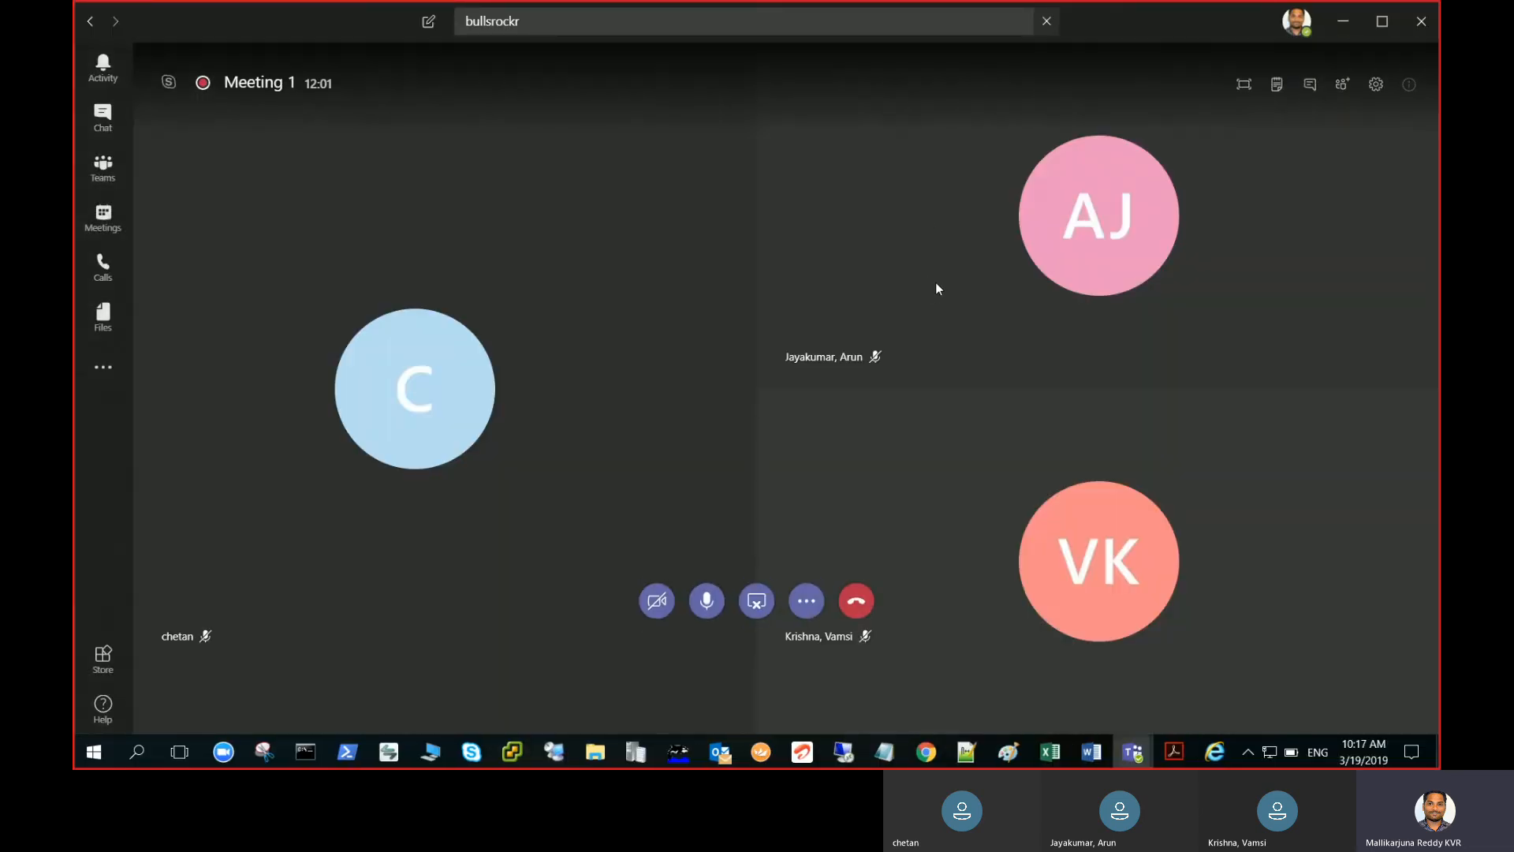
{"action": "left_click", "coordinate": [806, 601]}
{"action": "left_click", "coordinate": [982, 669]}
{"action": "left_click", "coordinate": [861, 750]}
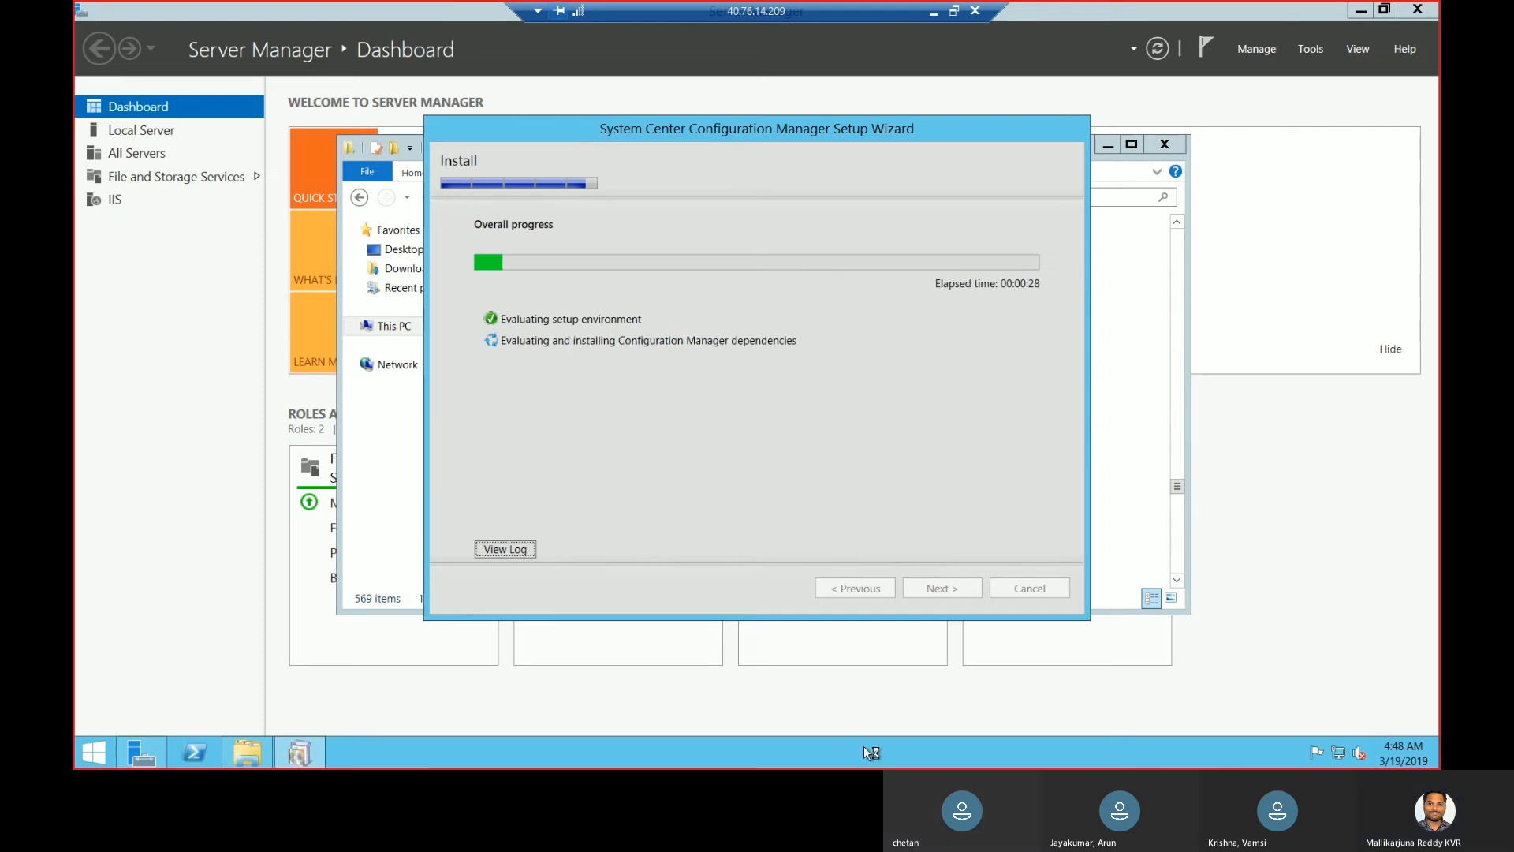
- Let the installation reach SQL Server database setup, then minimize the remote desktop session
{"action": "left_click", "coordinate": [869, 752]}
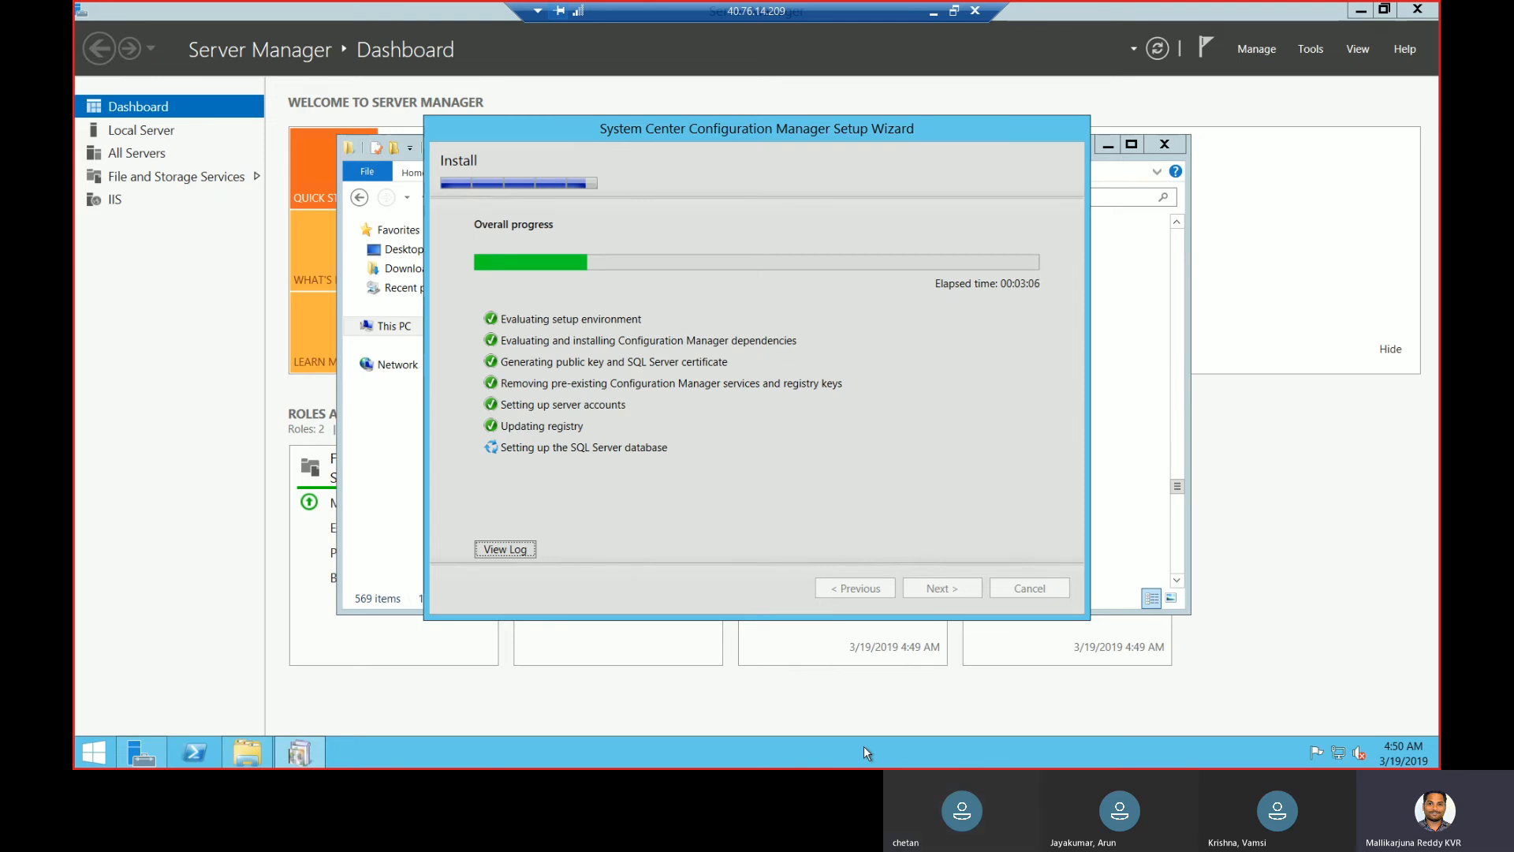
{"action": "left_click", "coordinate": [933, 12]}
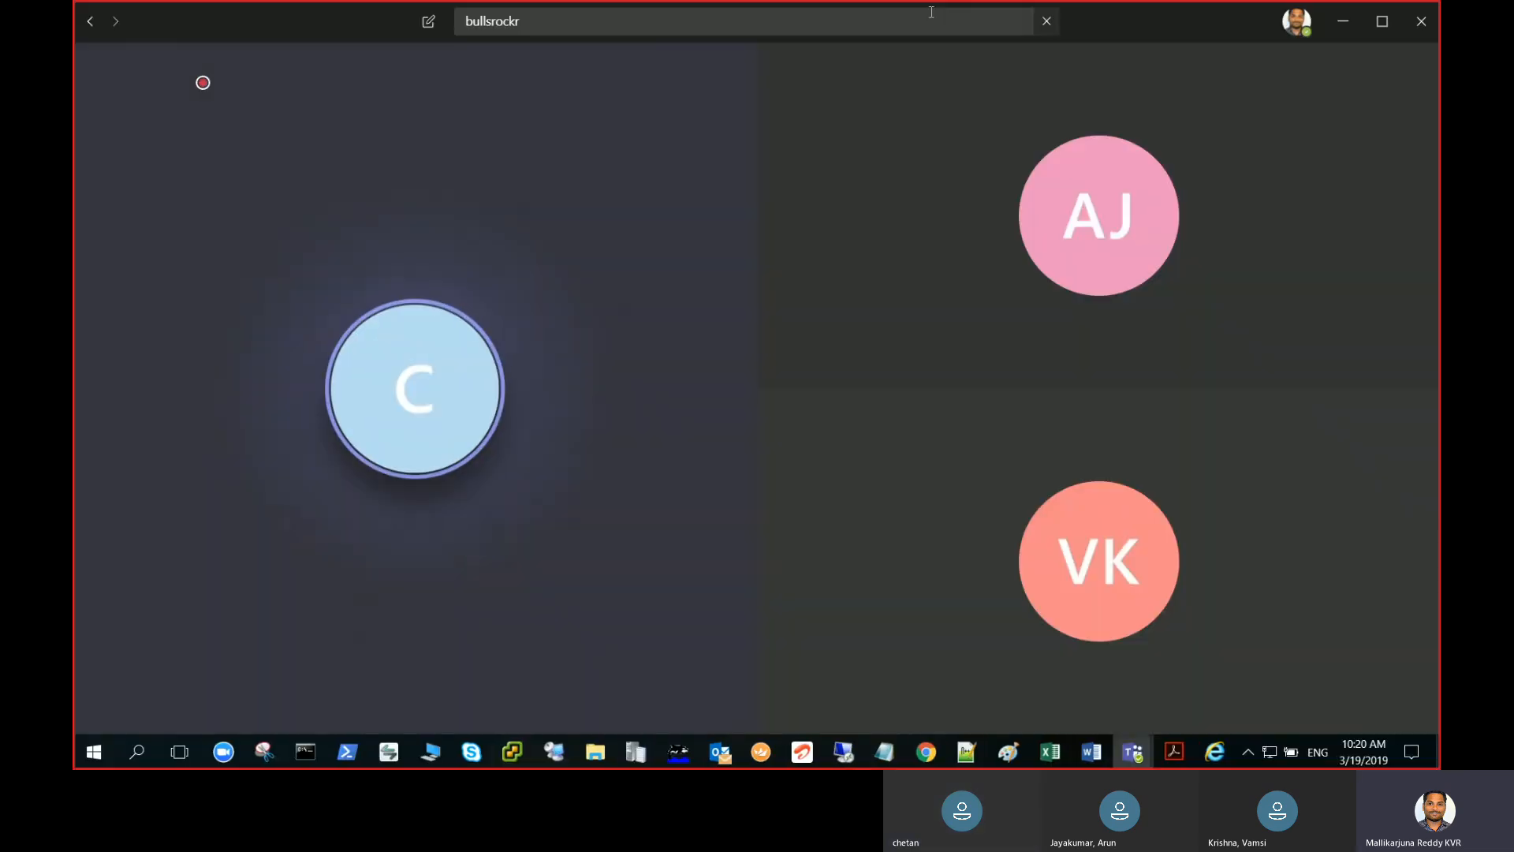
- Copy the public IP 40.117.140.206 of the ActiveDirectory VM in the Azure portal
{"action": "left_click", "coordinate": [927, 752]}
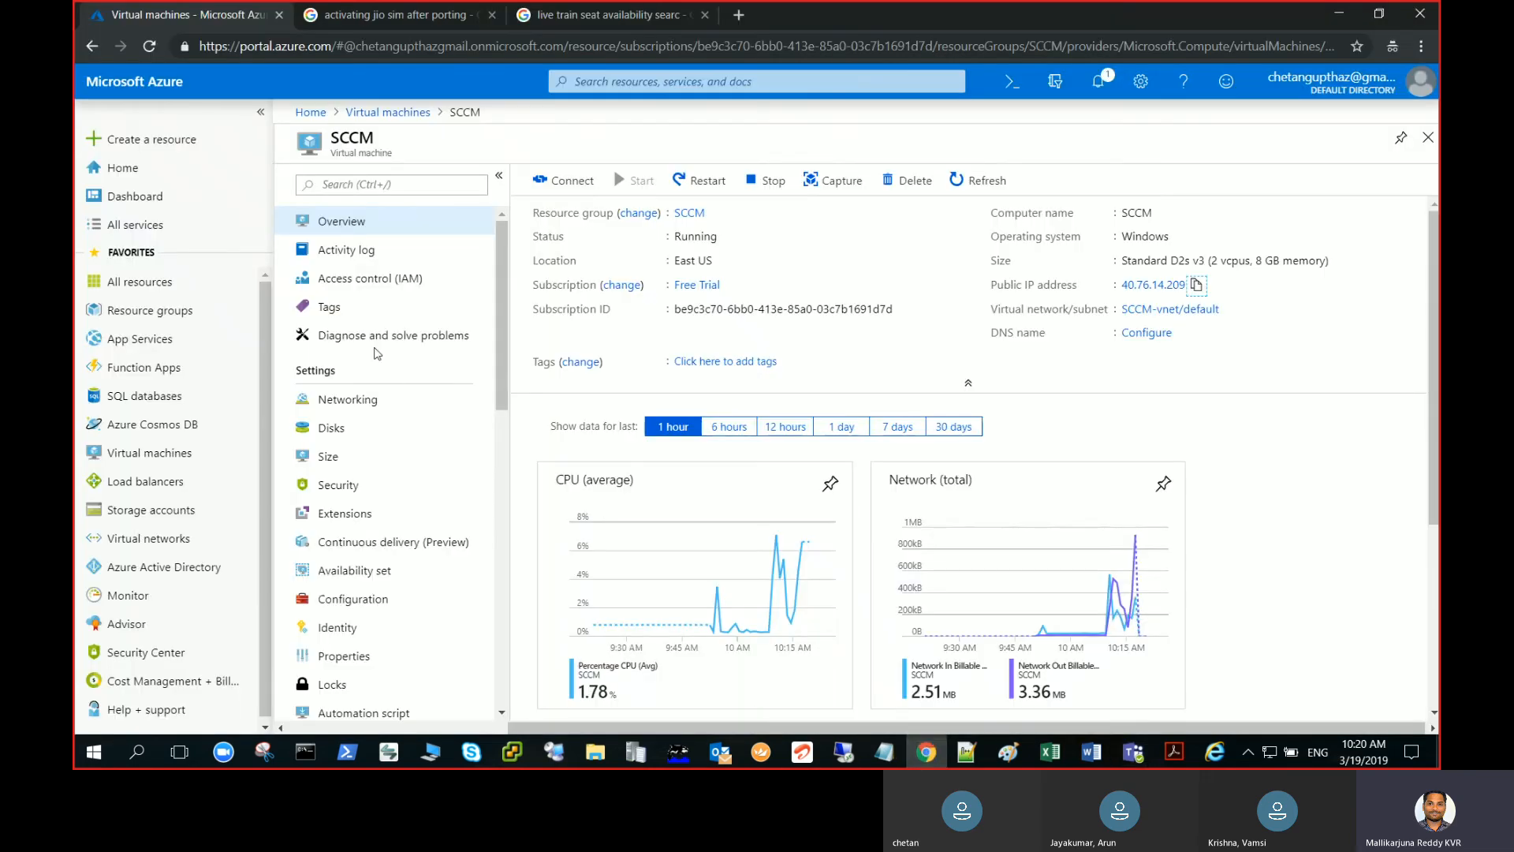
{"action": "left_click", "coordinate": [389, 112]}
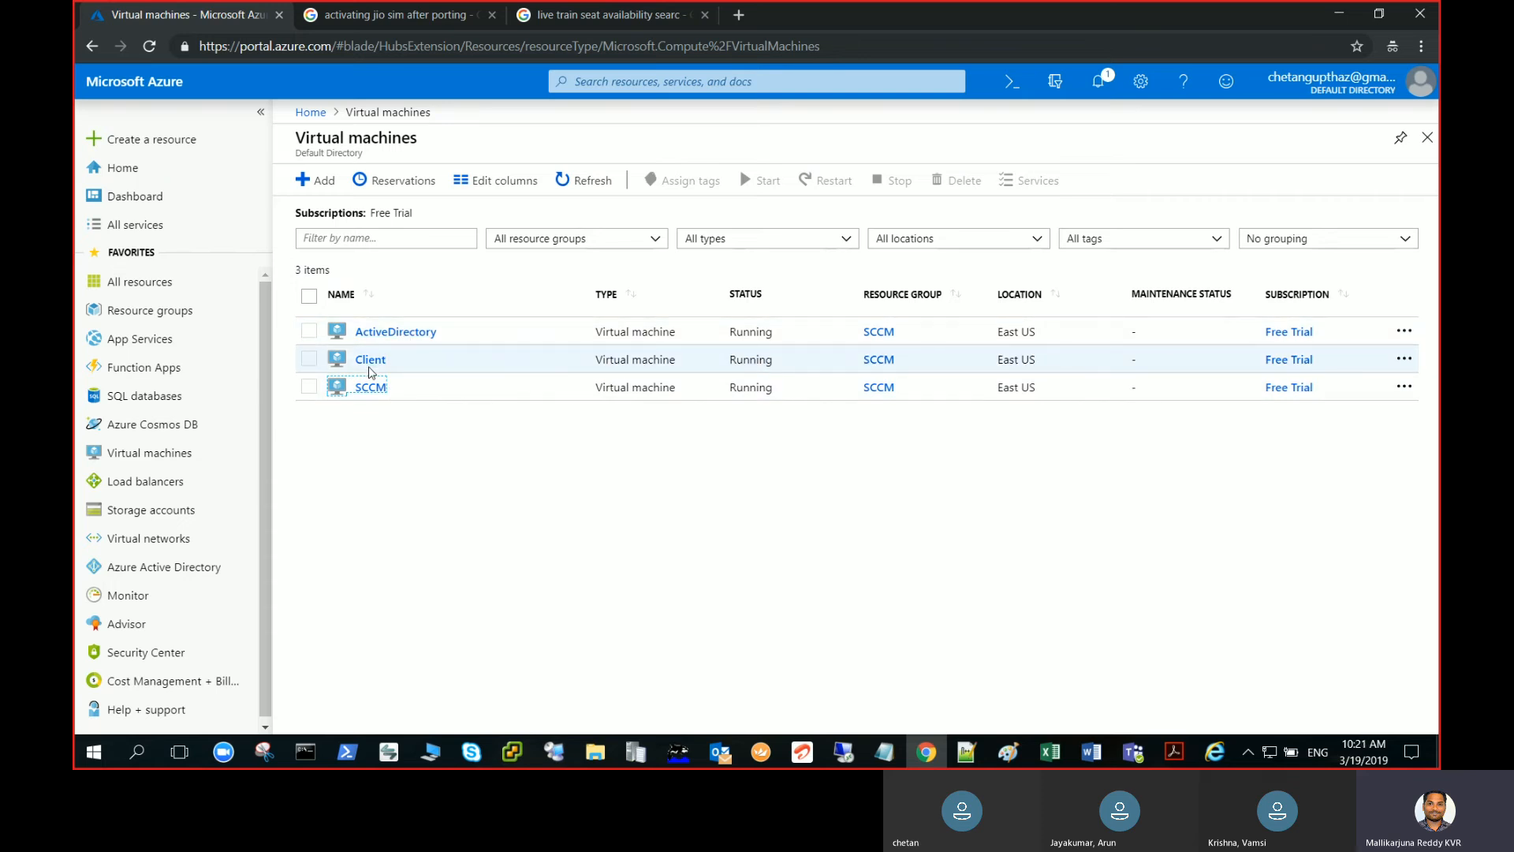
{"action": "left_click", "coordinate": [393, 332]}
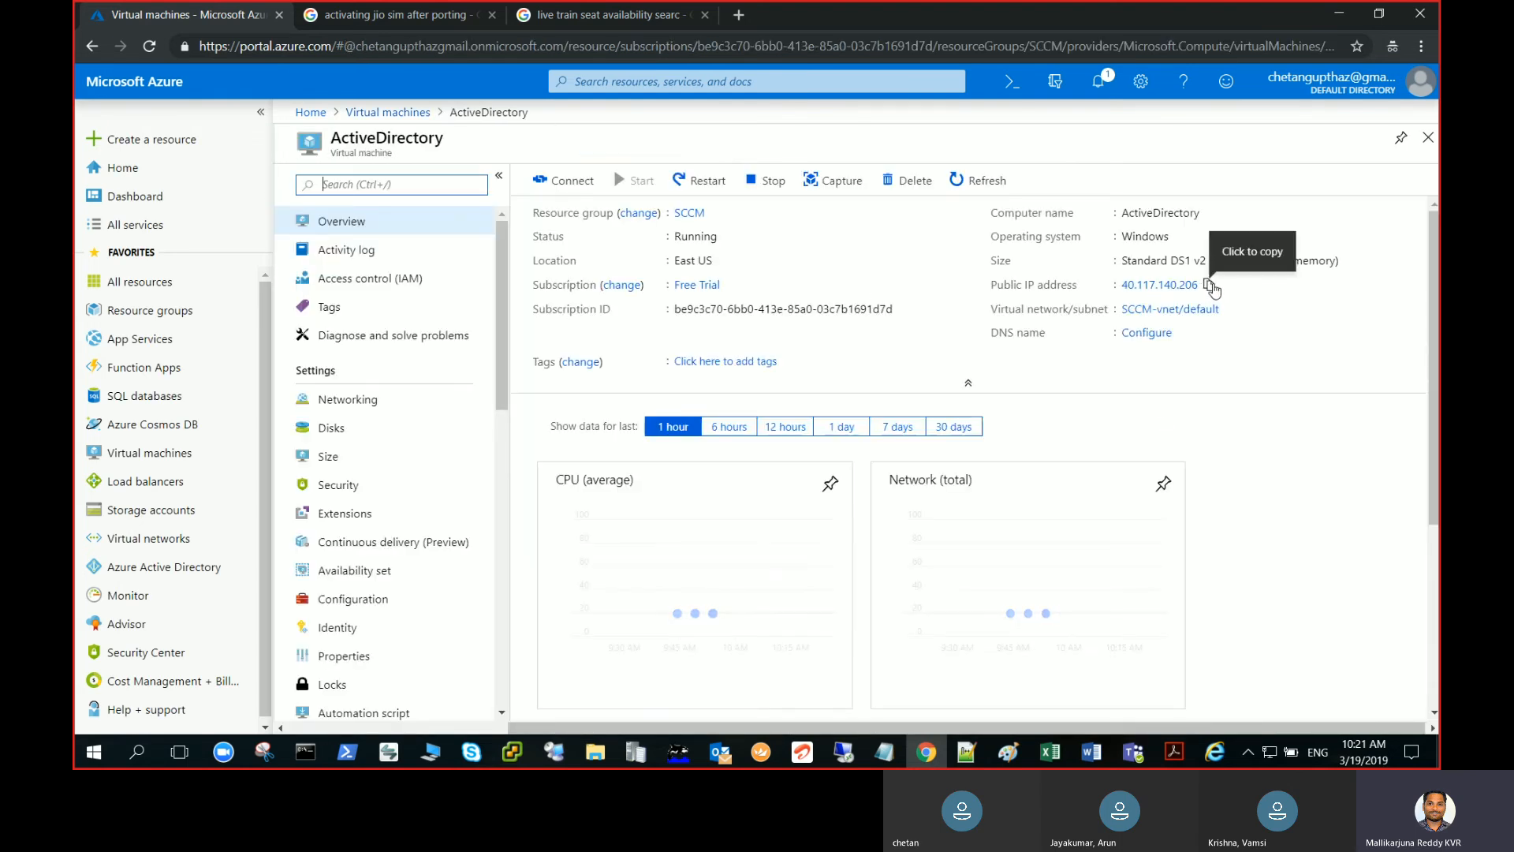
{"action": "left_click", "coordinate": [1210, 285]}
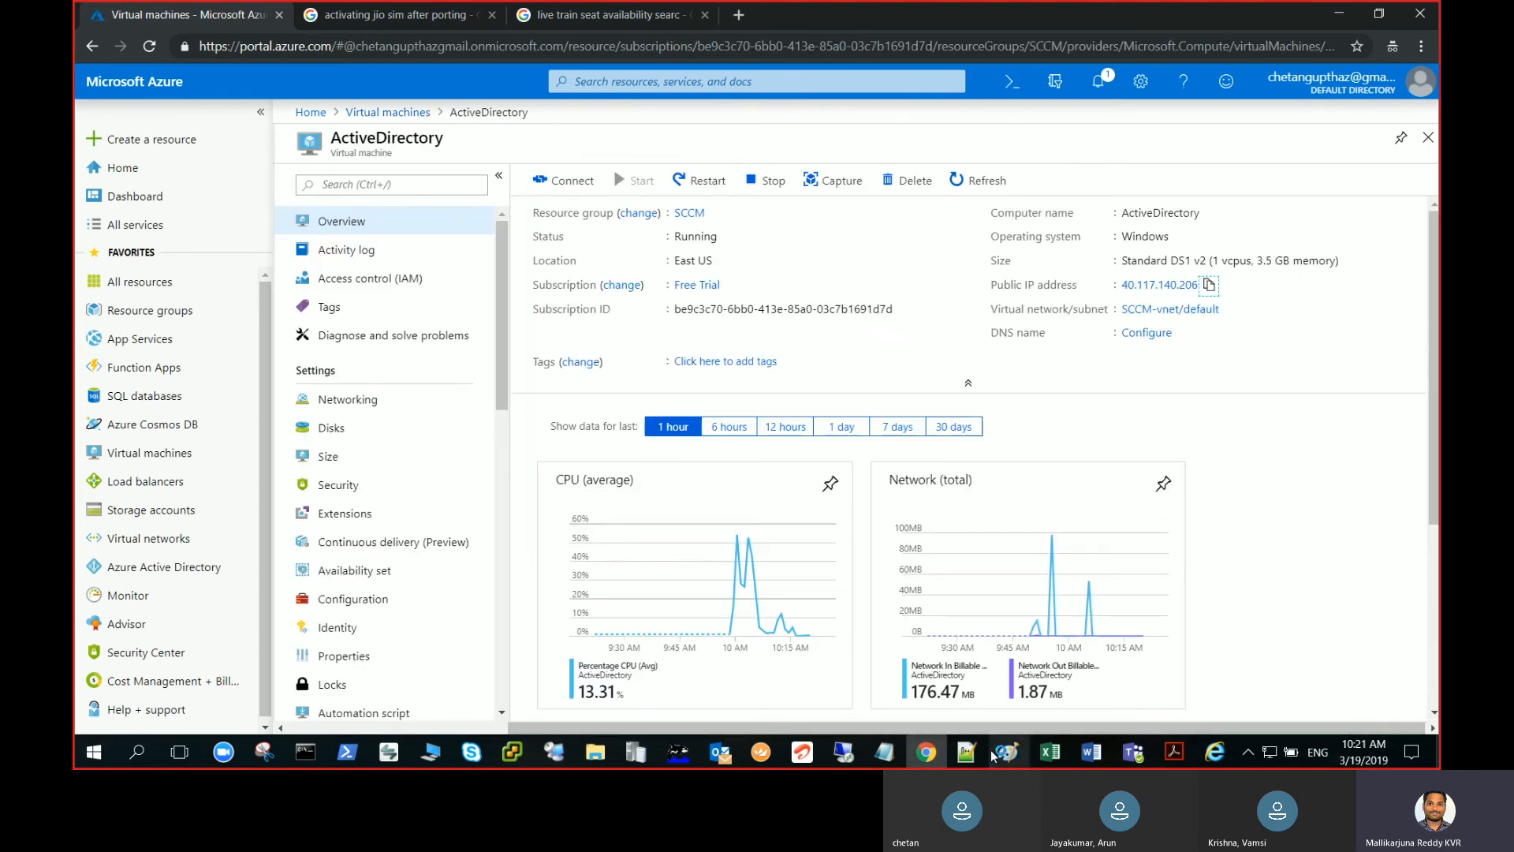
- Start a Remote Desktop Connection to 40.117.140.206 using the copied IP
{"action": "right_click", "coordinate": [845, 755]}
{"action": "left_click", "coordinate": [897, 671]}
{"action": "key", "text": "ctrl+v"}
{"action": "key", "text": "Return"}
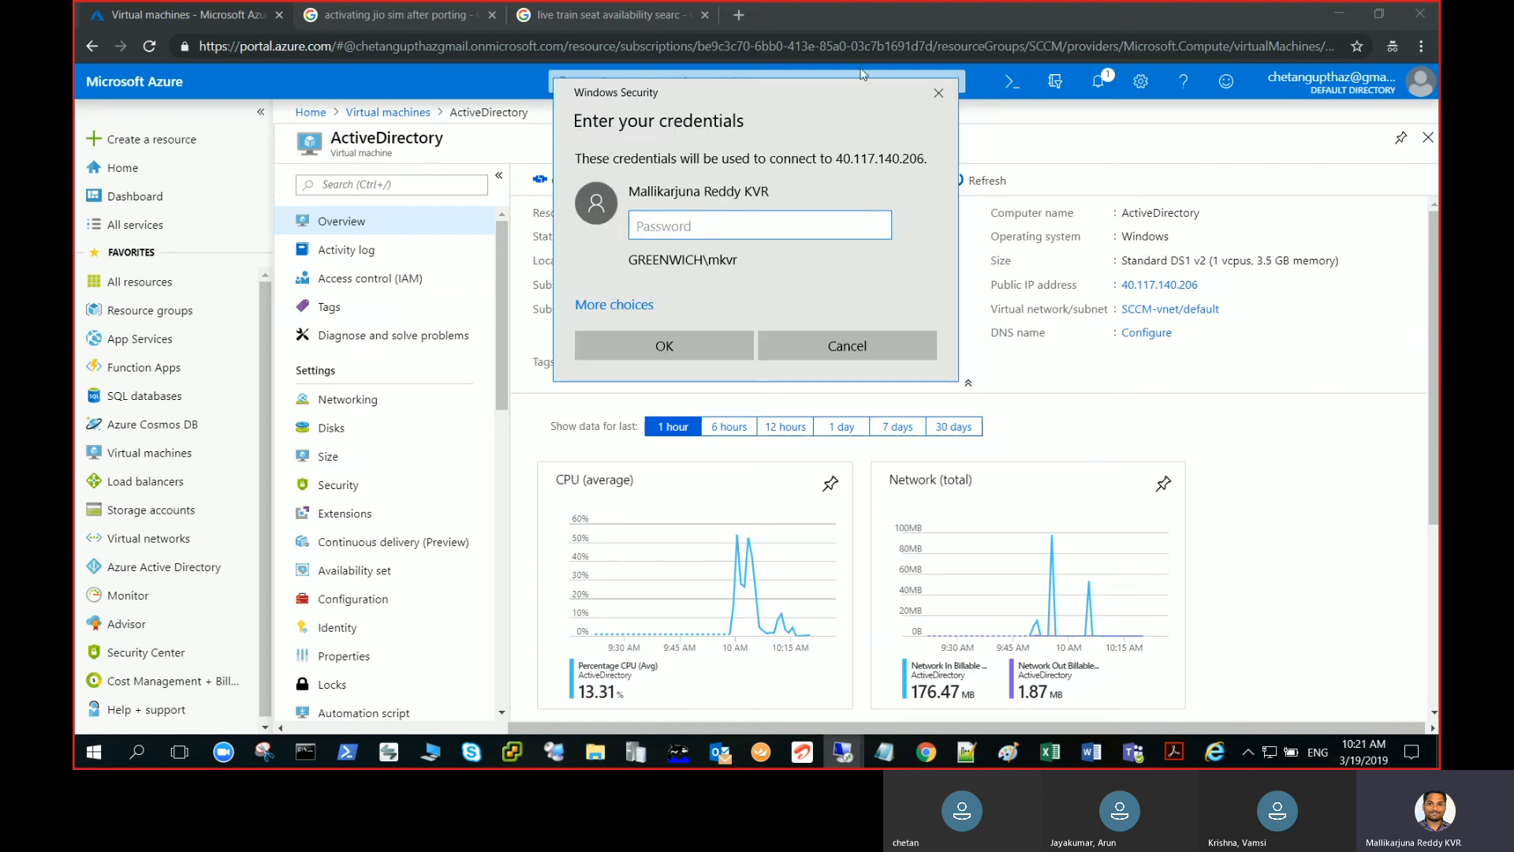
- Sign in with a different account using the lab domain user name and password, accepting the certificate
{"action": "left_click", "coordinate": [623, 305]}
{"action": "left_click", "coordinate": [655, 399]}
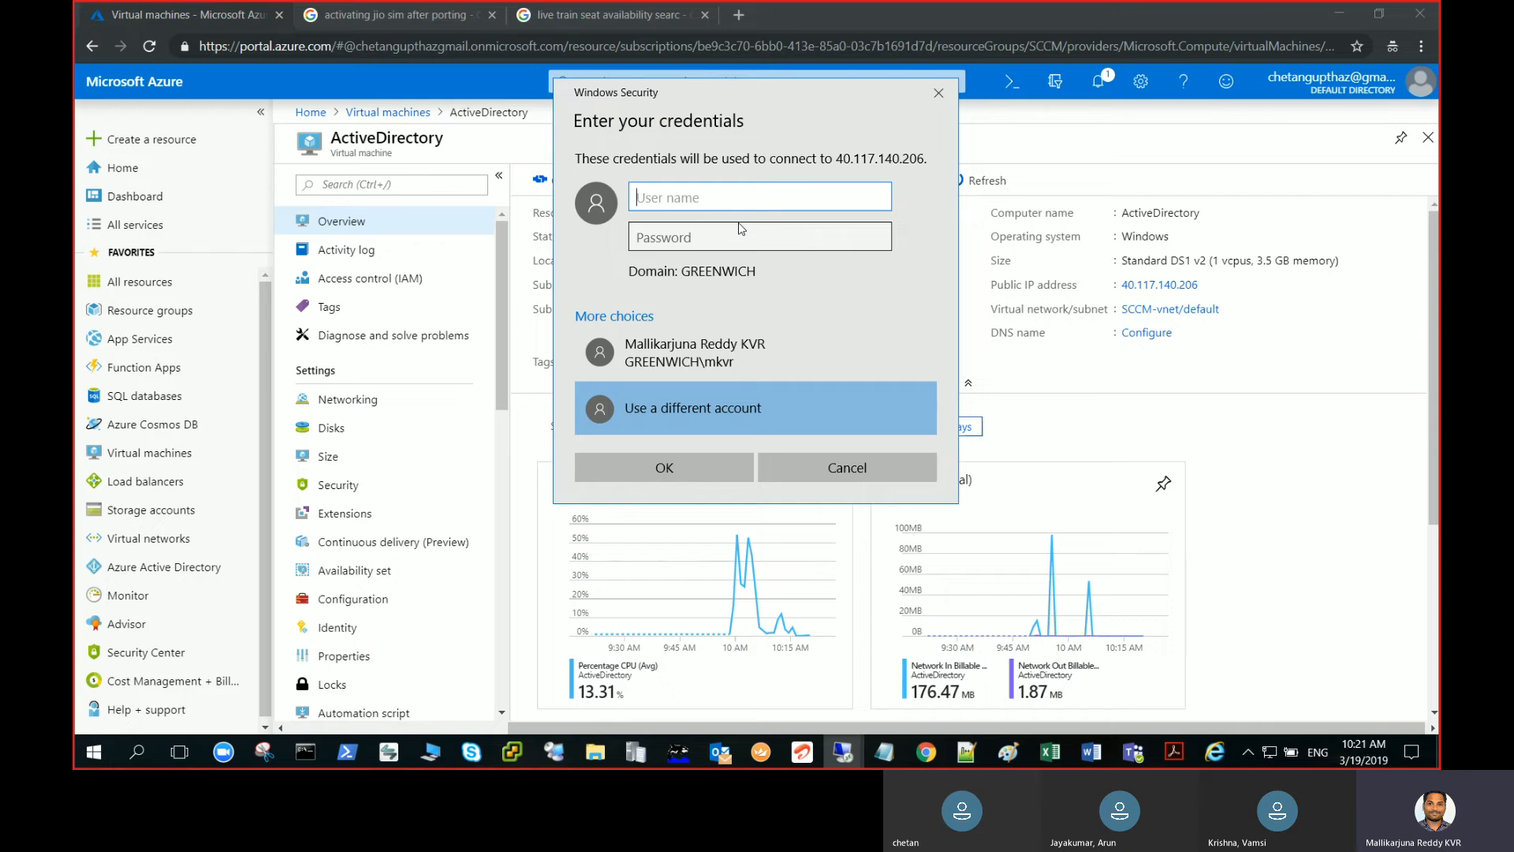
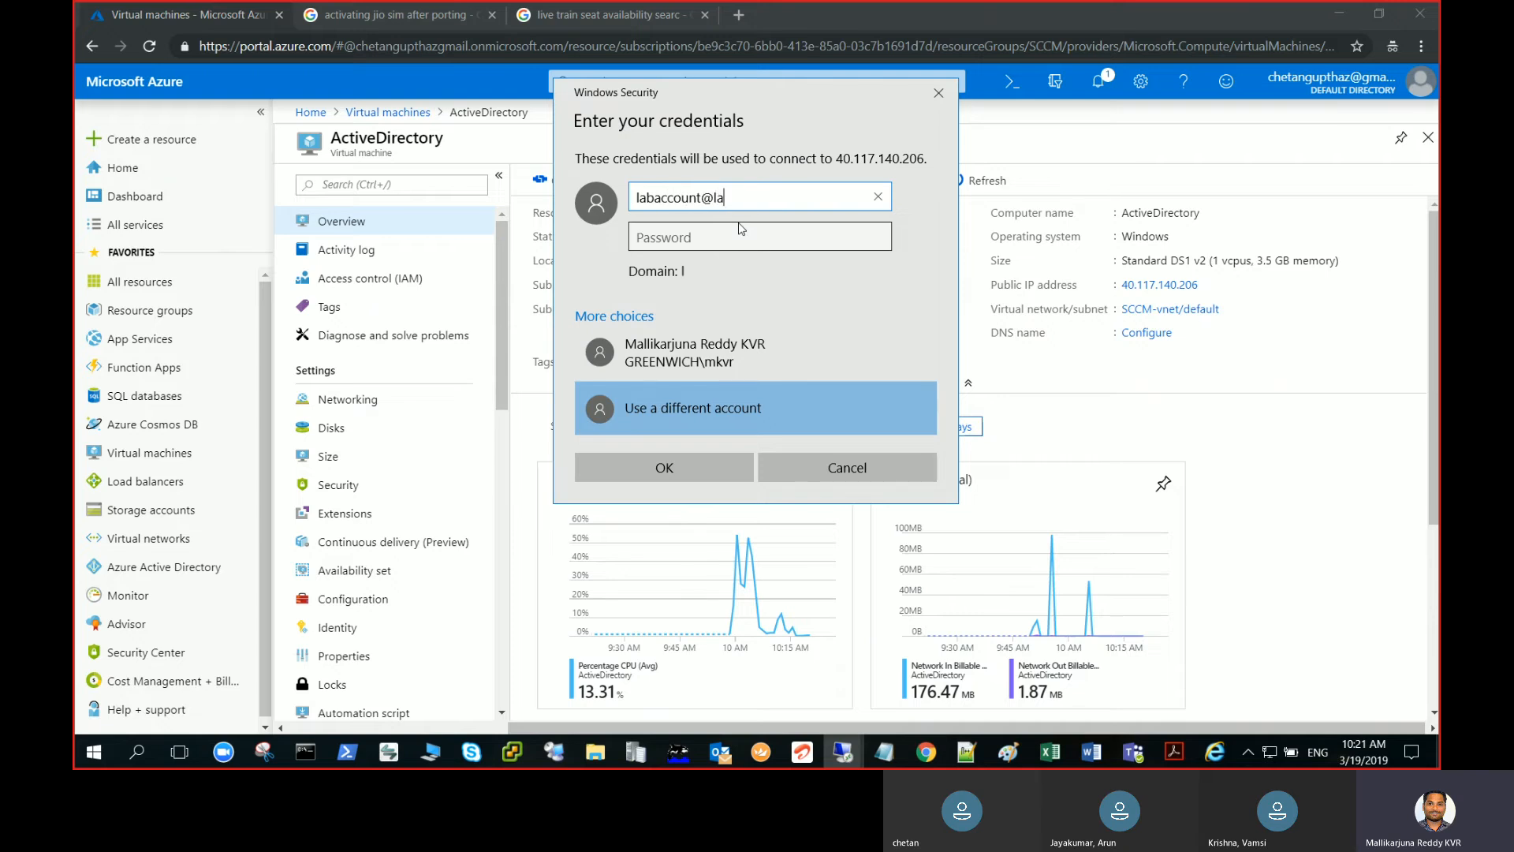
{"action": "key", "text": "Tab"}
{"action": "type", "text": "•••••••••••"}
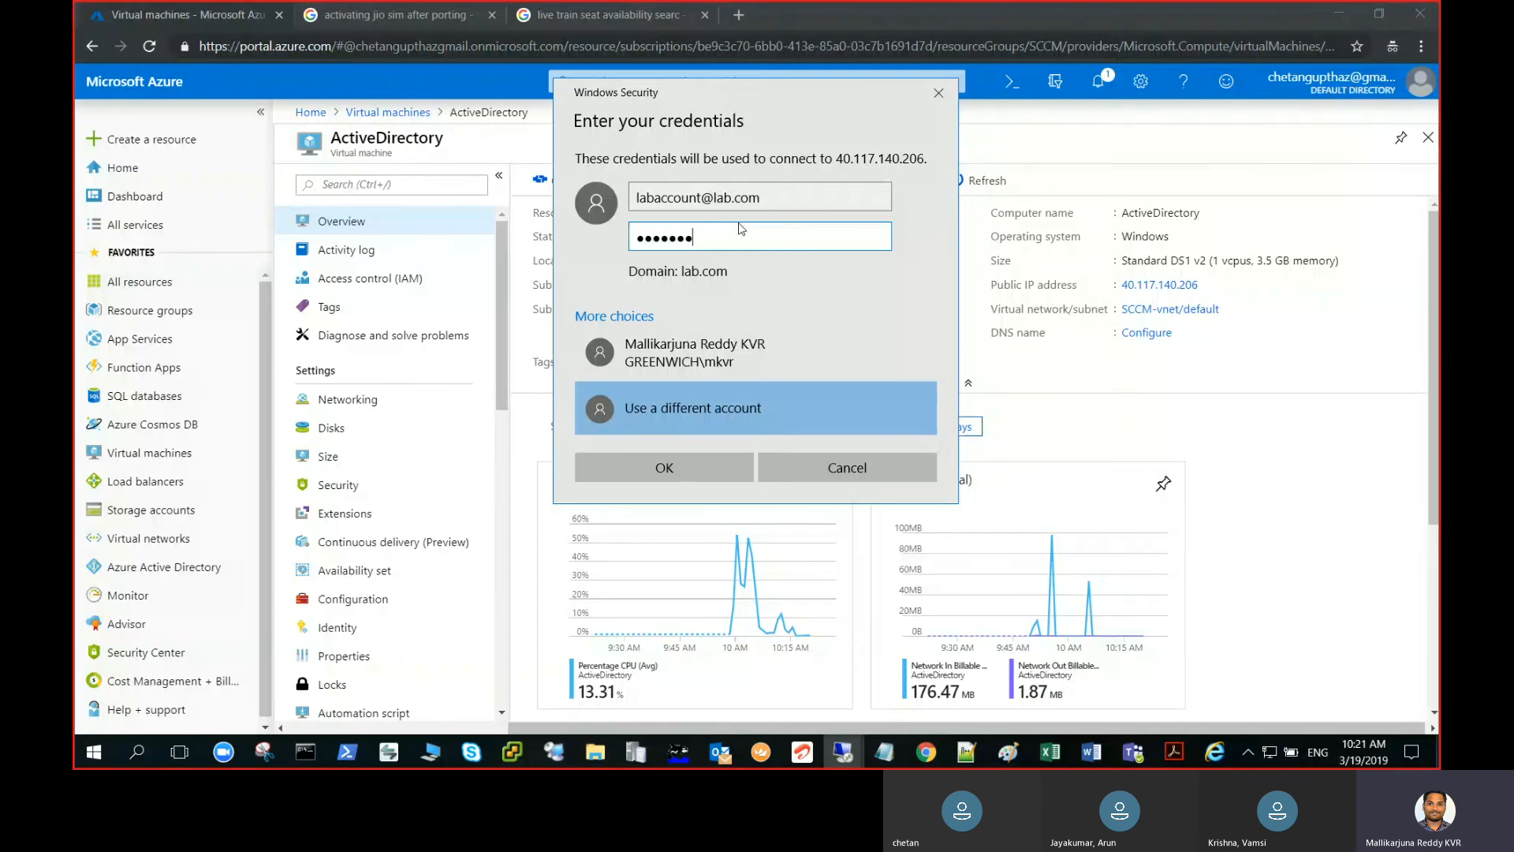
{"action": "key", "text": "Return"}
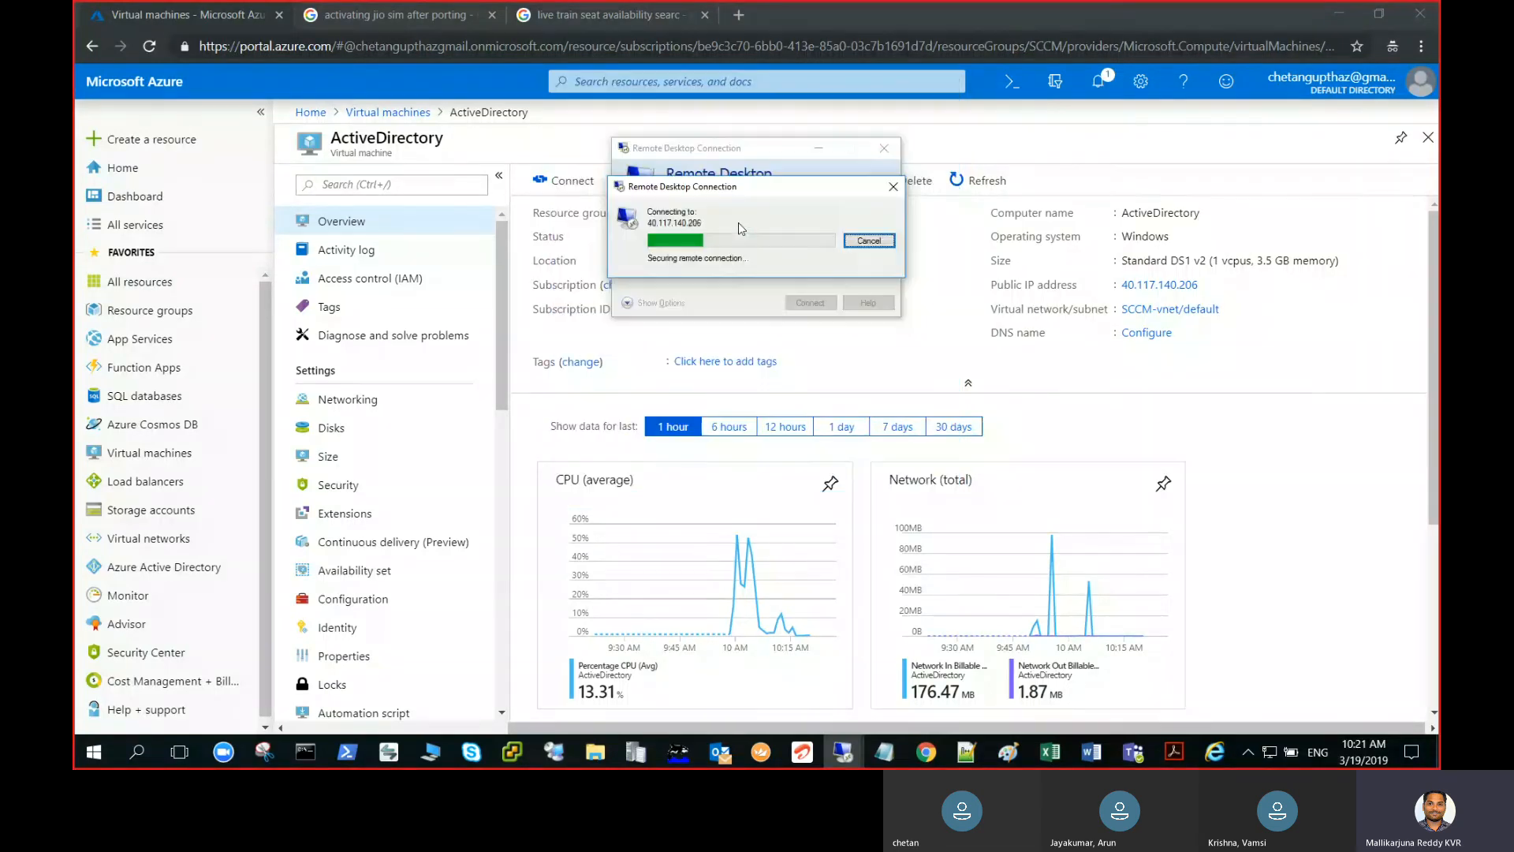
{"action": "key", "text": "Left"}
{"action": "key", "text": "Return"}
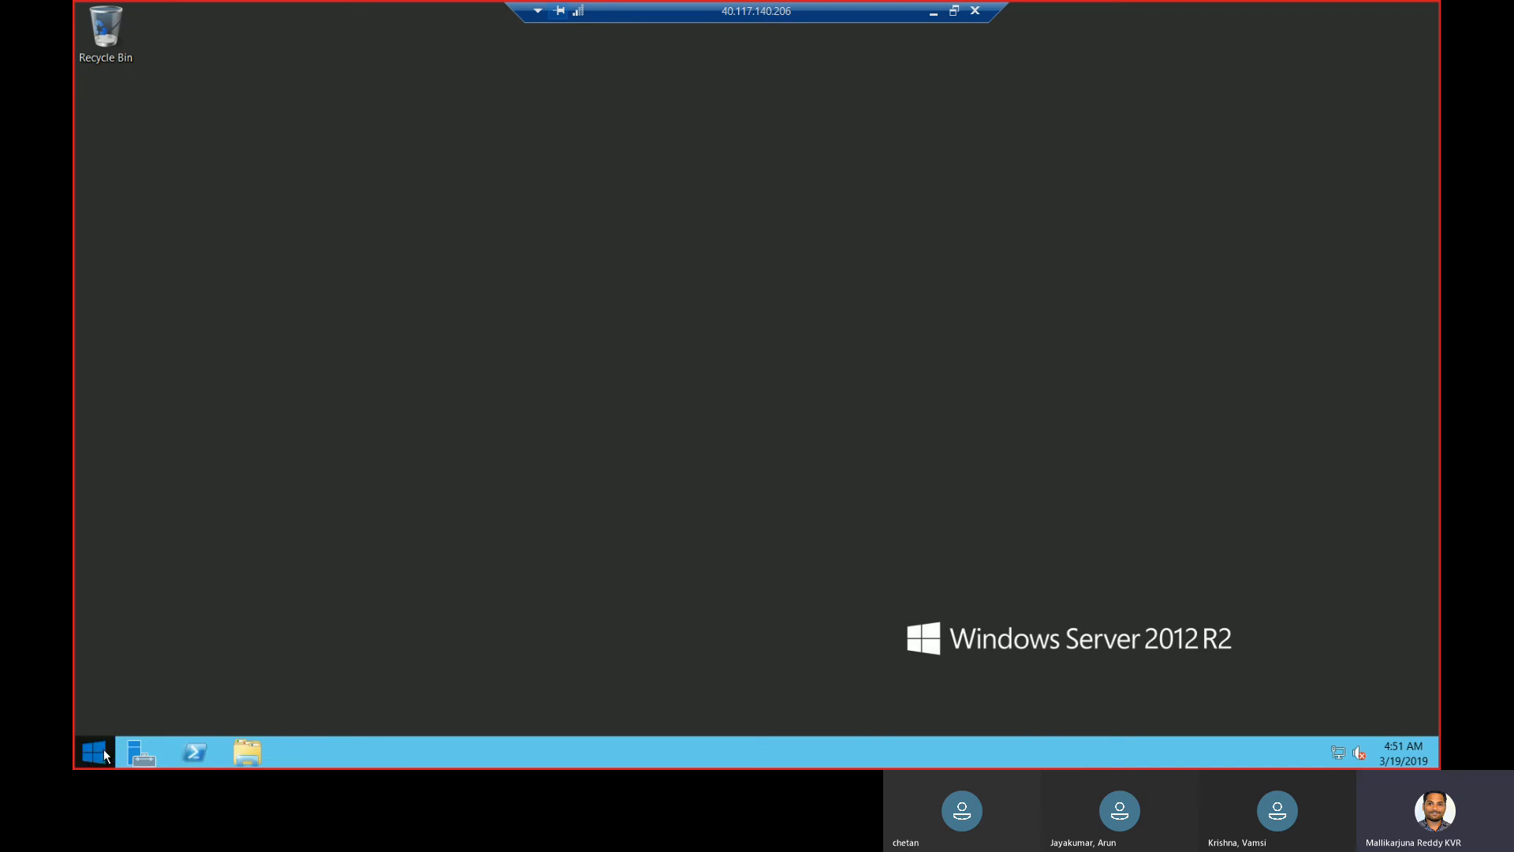
- Search 'sites' from Start and launch Active Directory Sites and Services
{"action": "left_click", "coordinate": [103, 753]}
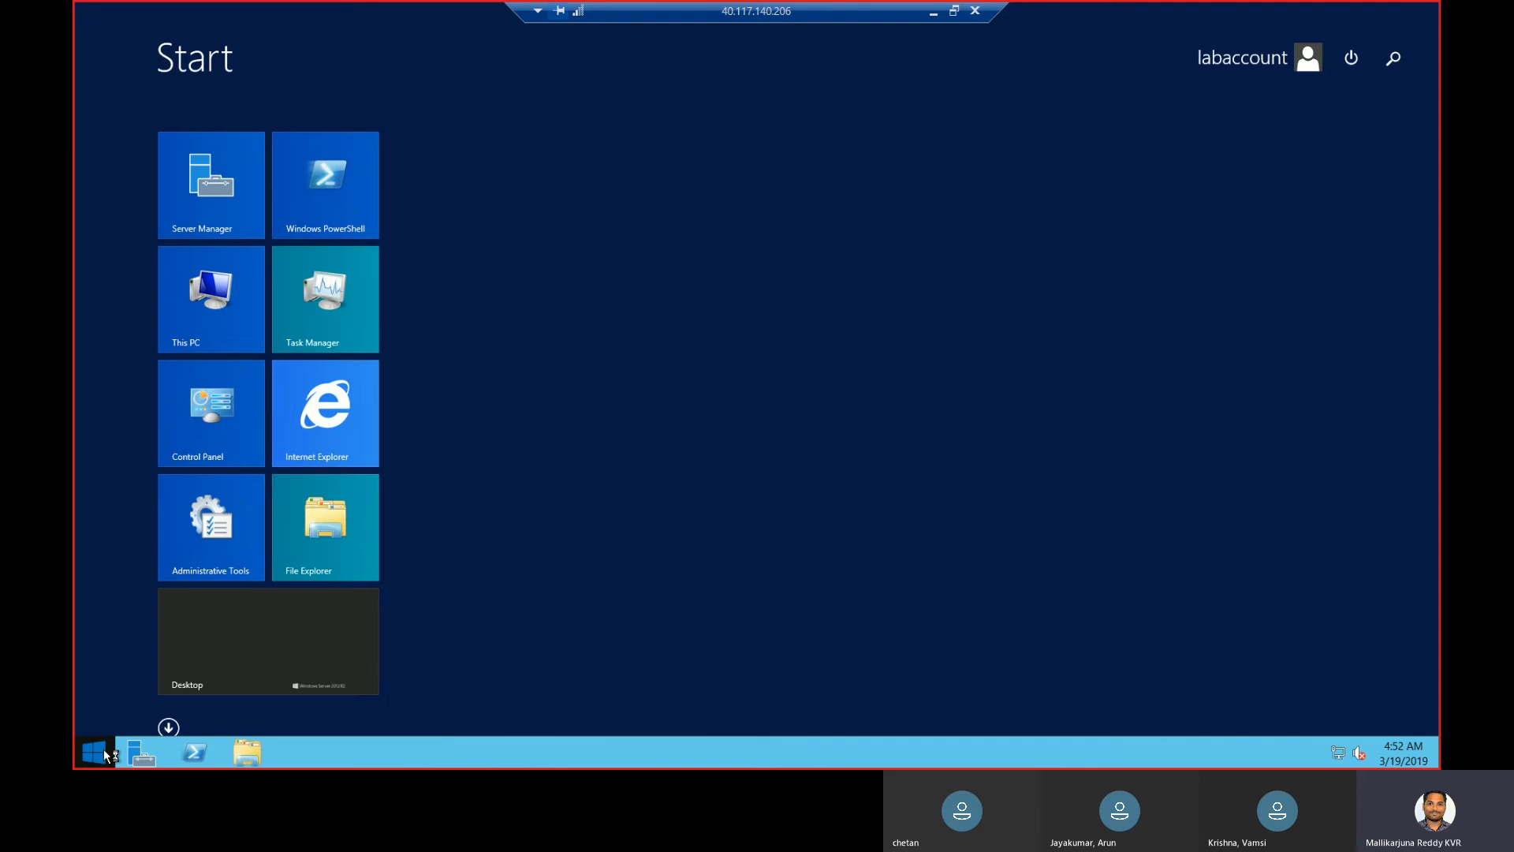
{"action": "type", "text": "sites and Services"}
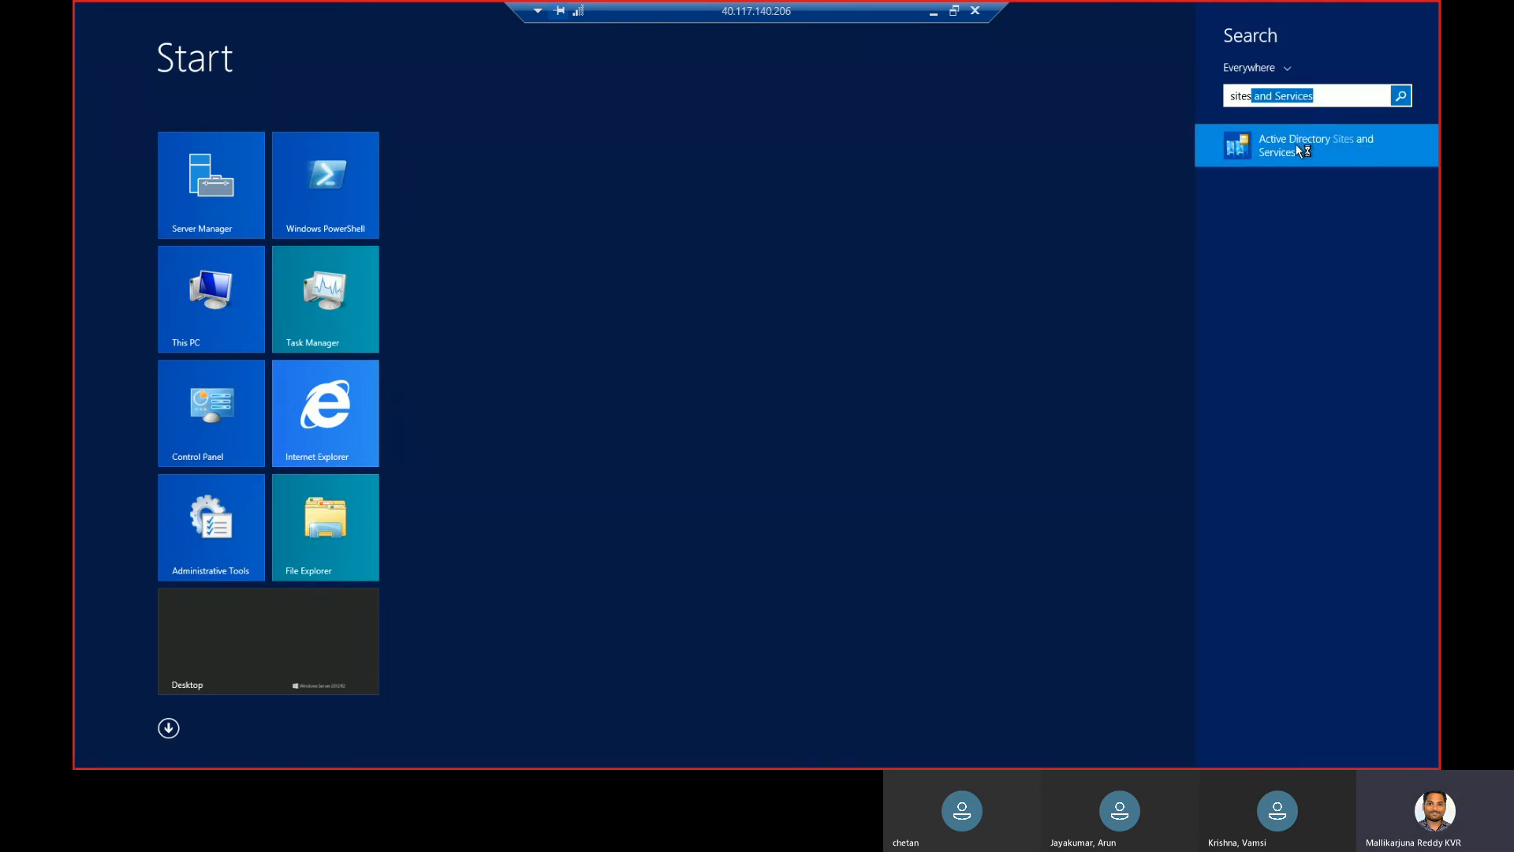
{"action": "left_click", "coordinate": [1295, 143]}
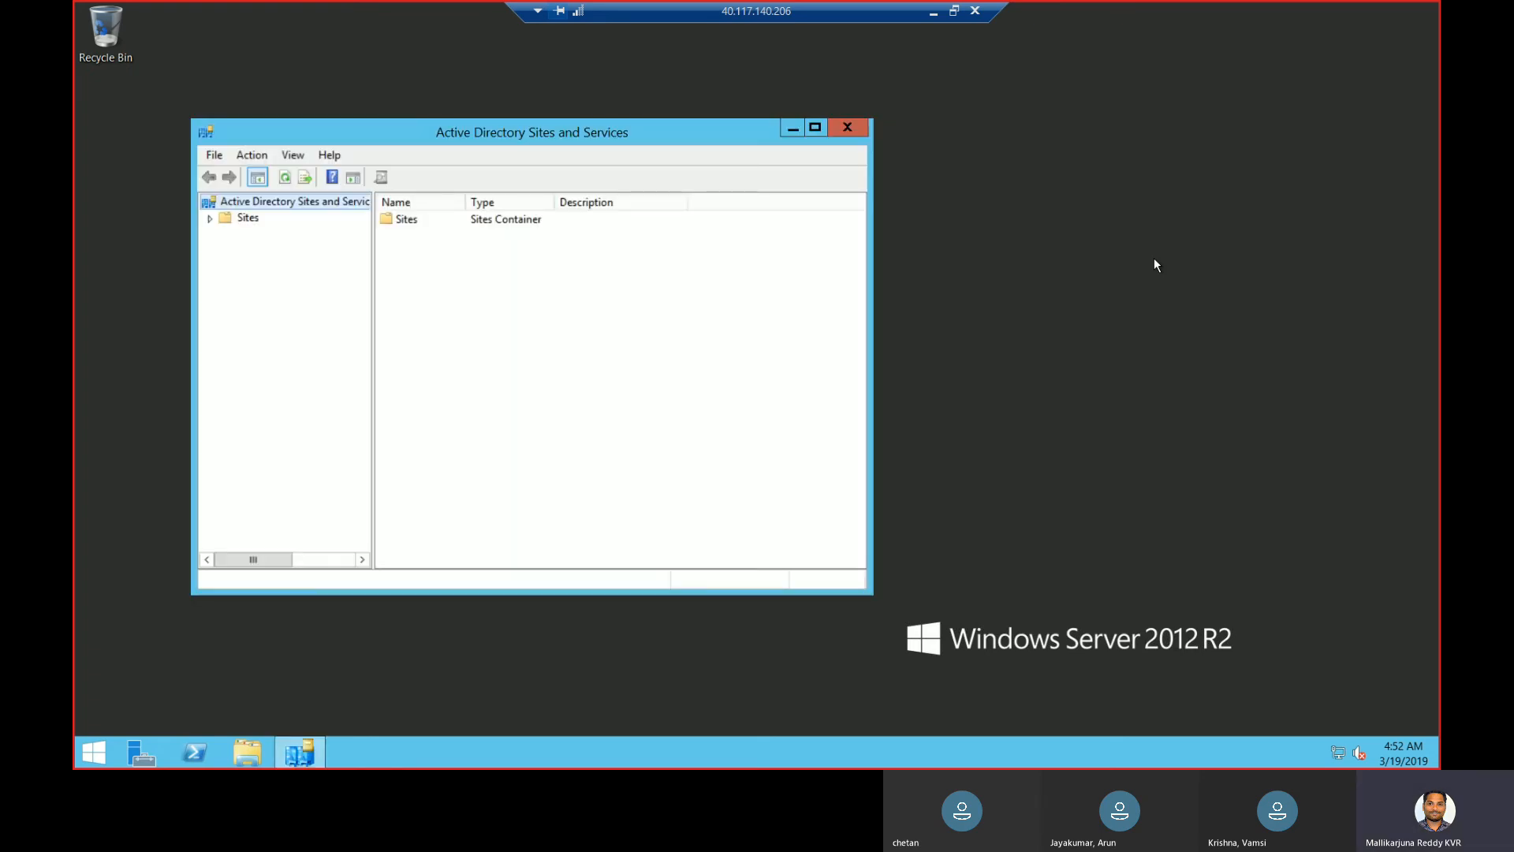
- Maximize the window and expand Sites, the default site's Servers and ActiveDirectory nodes
{"action": "left_click", "coordinate": [209, 219]}
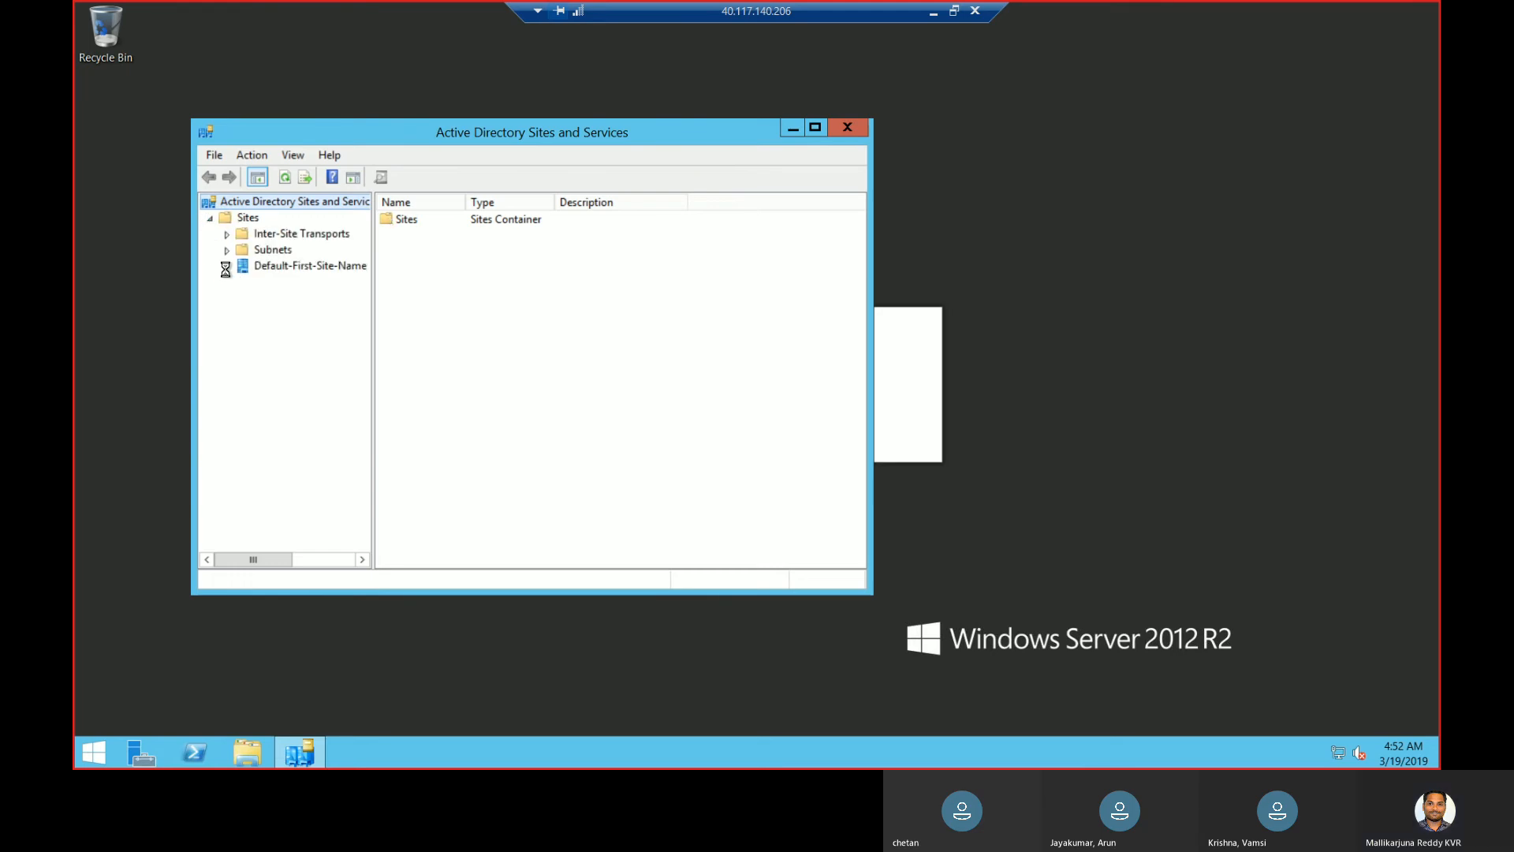
{"action": "left_click", "coordinate": [815, 127]}
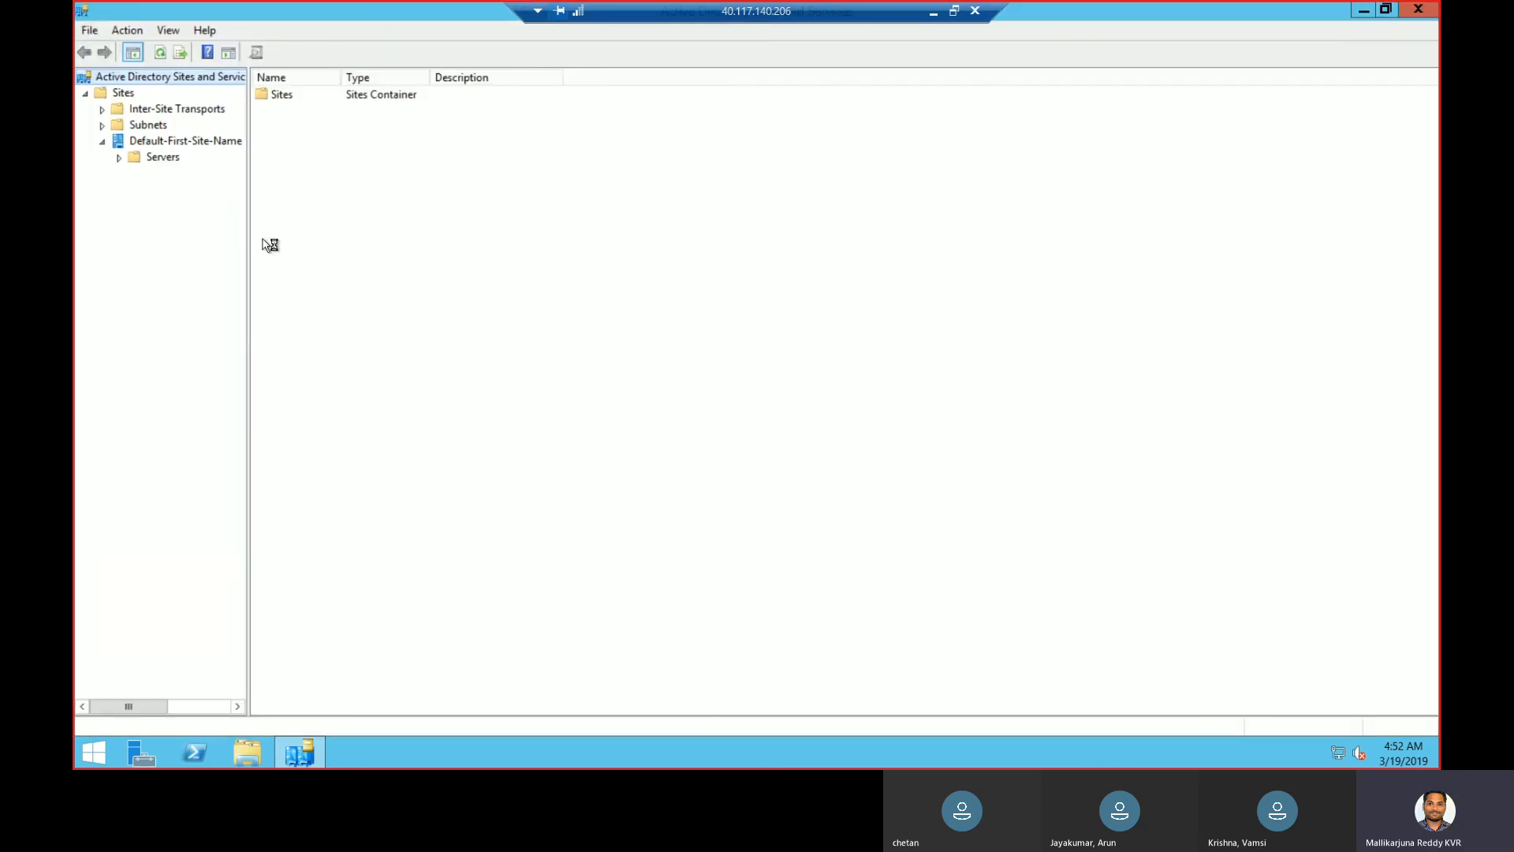
{"action": "left_click", "coordinate": [119, 157]}
{"action": "double_click", "coordinate": [208, 175]}
- Rename Default-First-Site-Name to CHENNAI and expand its ActiveDirectory server to NTDS Settings
{"action": "left_click", "coordinate": [212, 147]}
{"action": "left_click", "coordinate": [213, 146]}
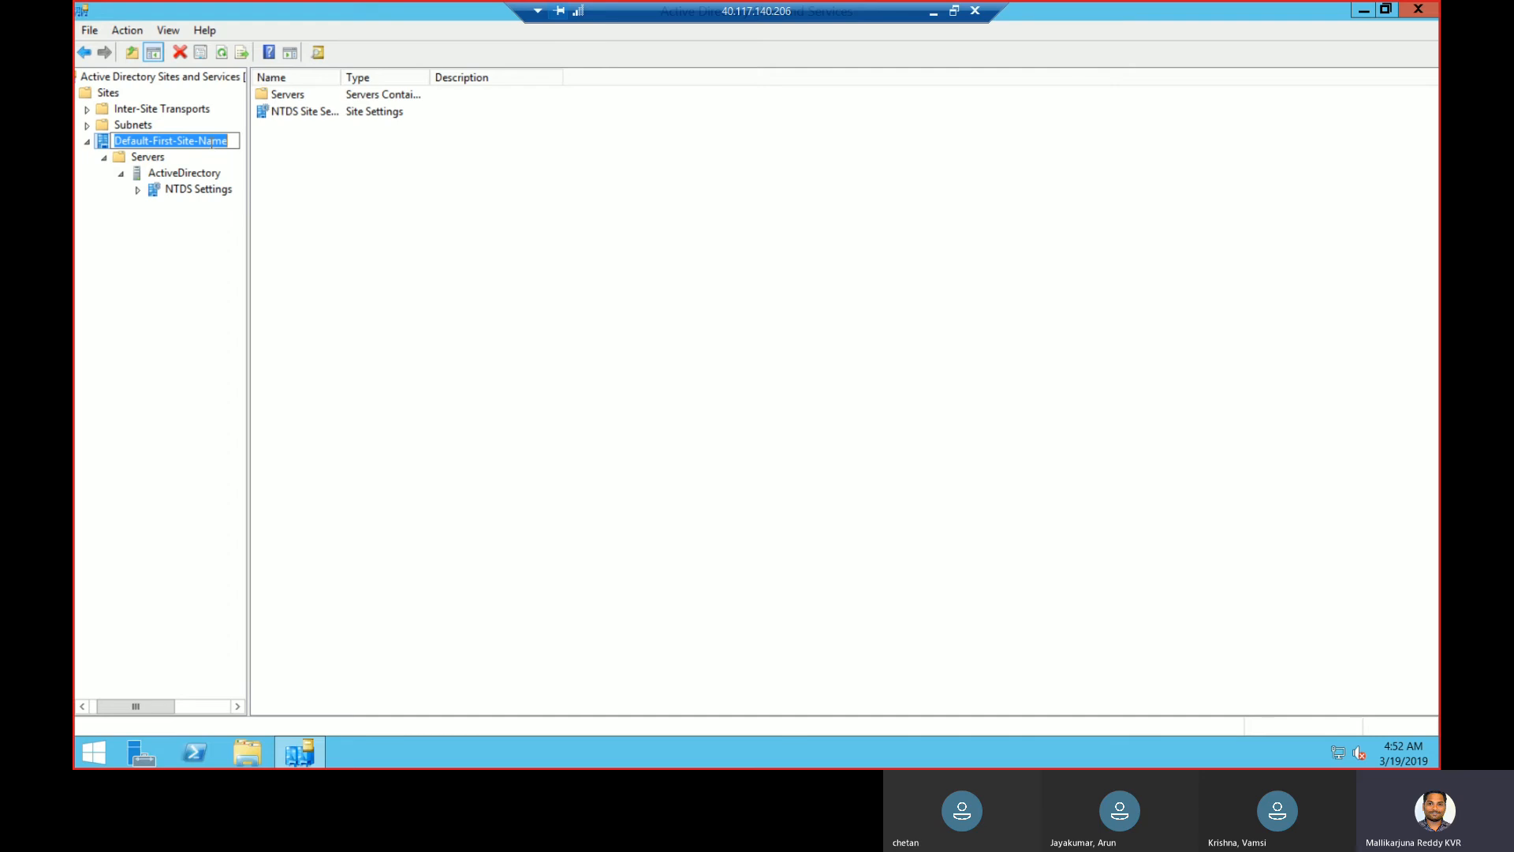
{"action": "type", "text": "CHENNAI"}
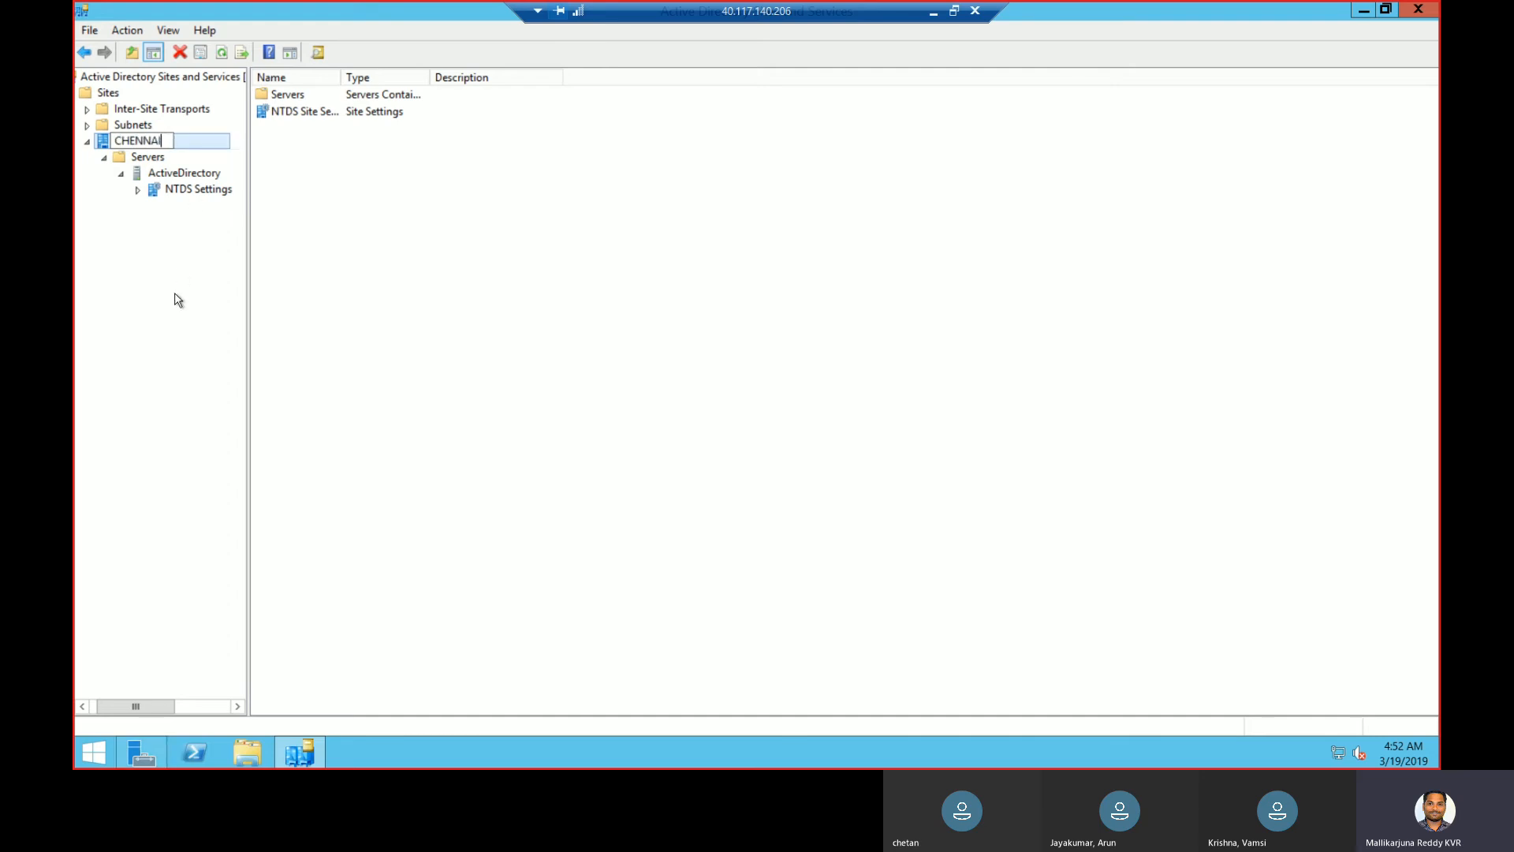
{"action": "key", "text": "Return"}
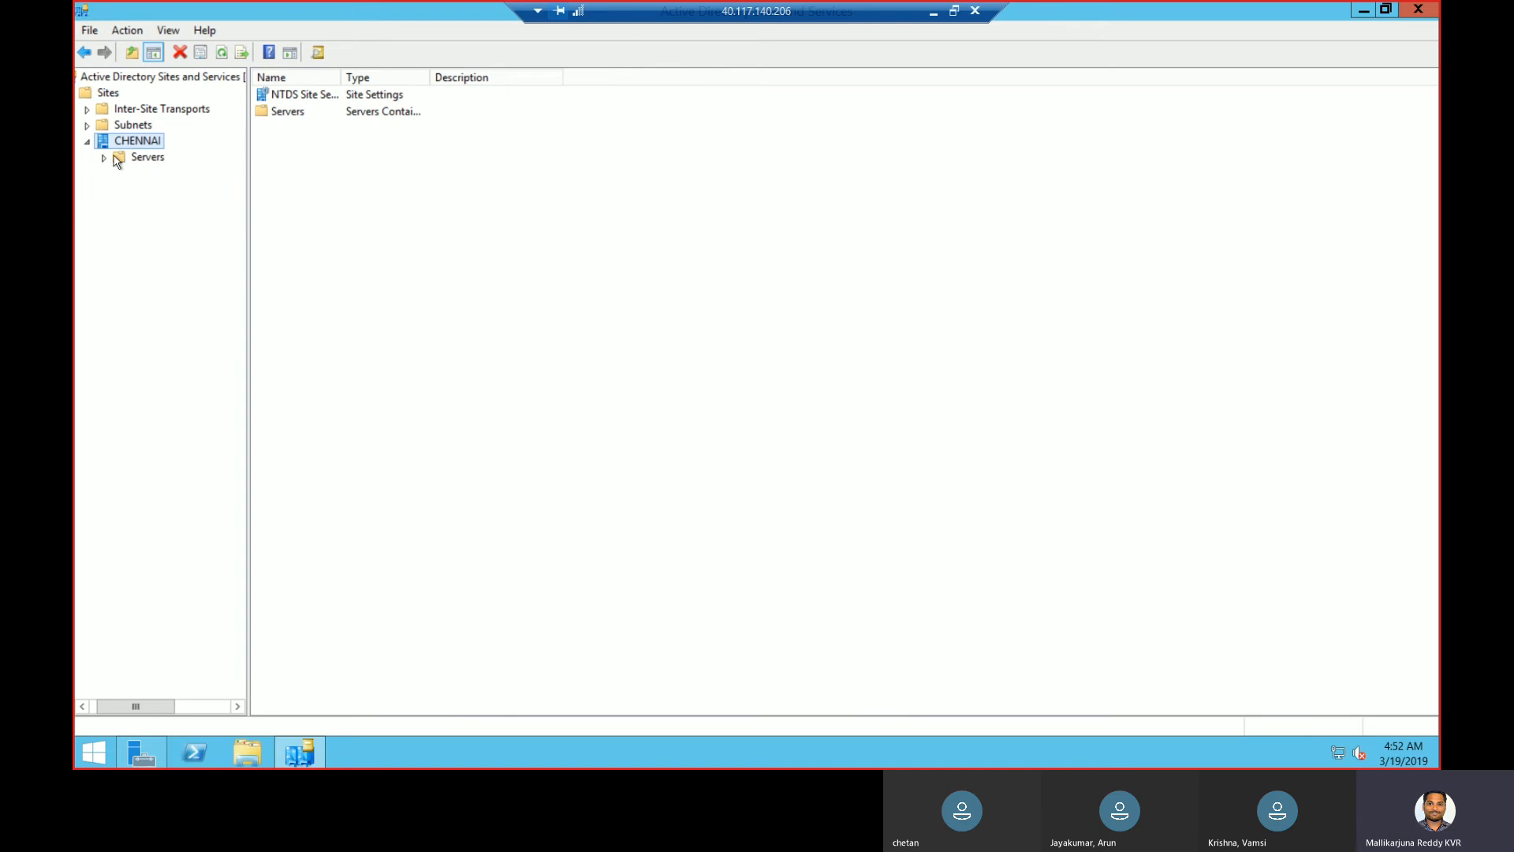
{"action": "left_click", "coordinate": [103, 157]}
{"action": "left_click", "coordinate": [120, 175]}
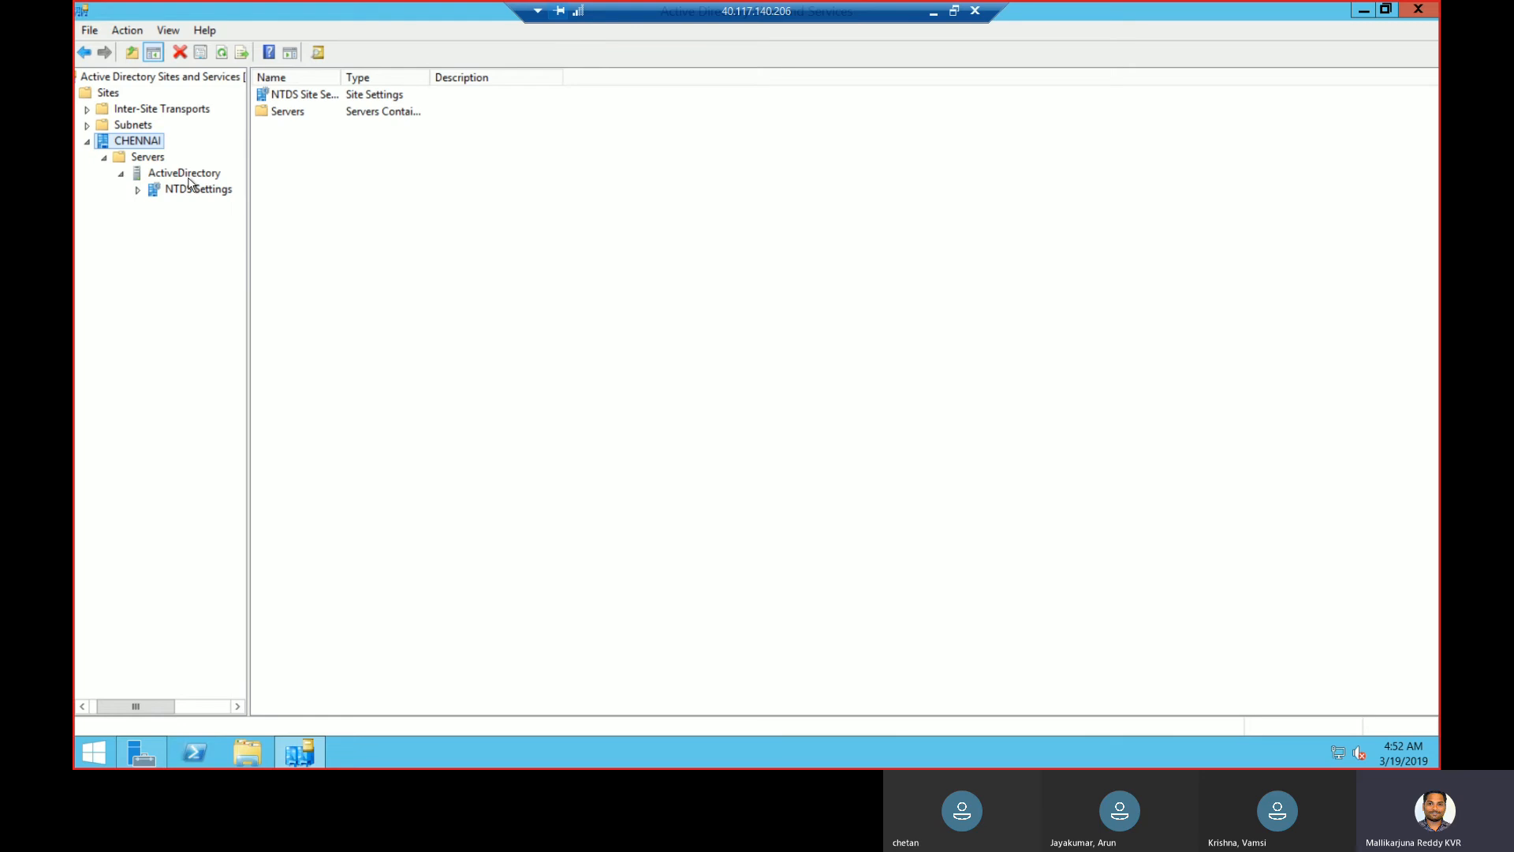
- Copy the 10.0.0.0/24 address space of SCCM-vnet from the ActiveDirectory VM's networking settings
{"action": "left_click", "coordinate": [935, 14]}
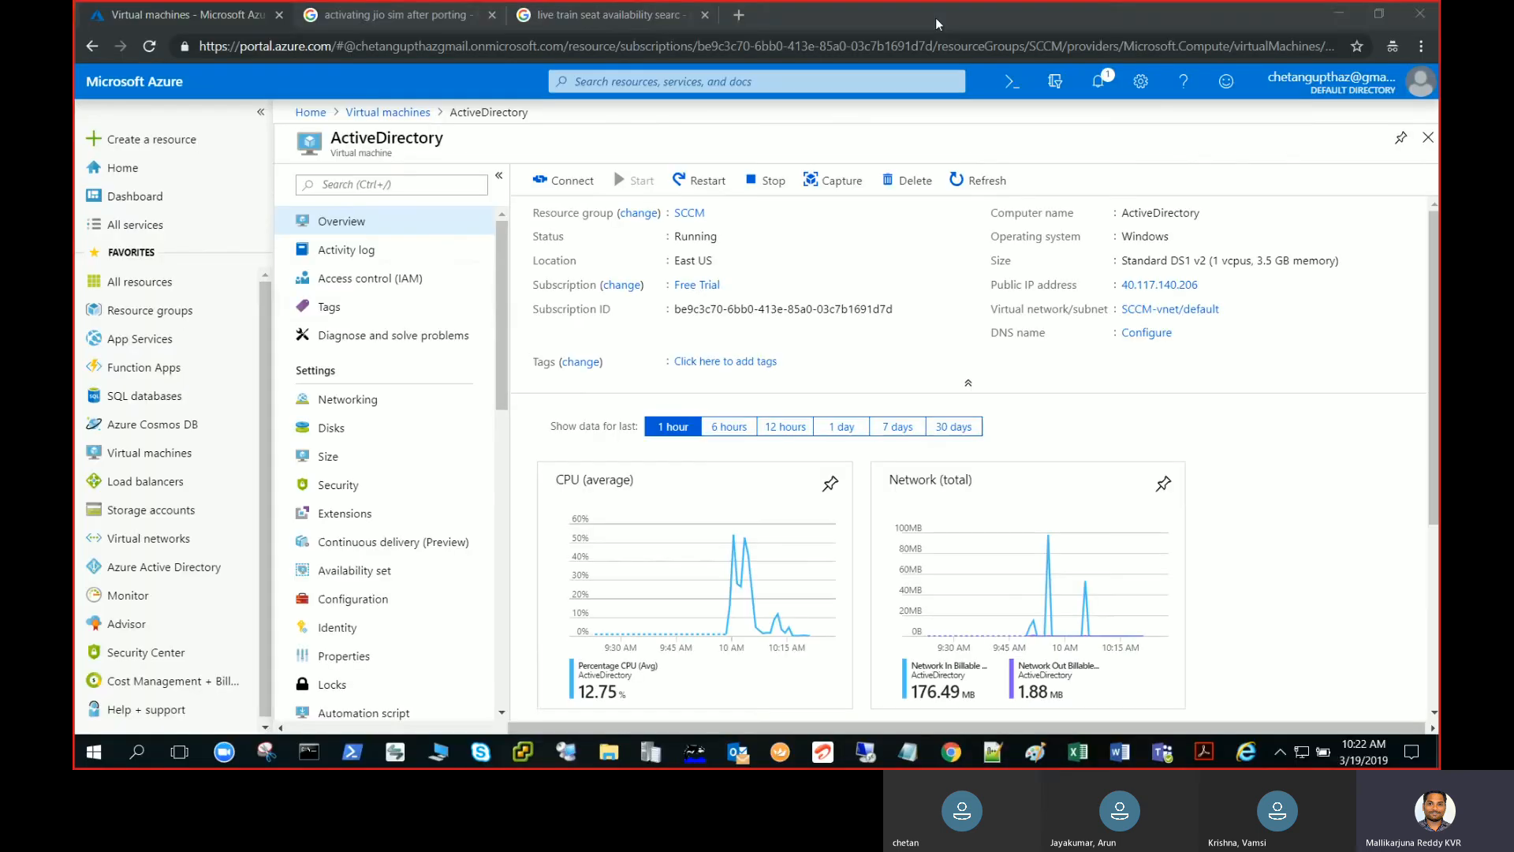
{"action": "left_click", "coordinate": [347, 404]}
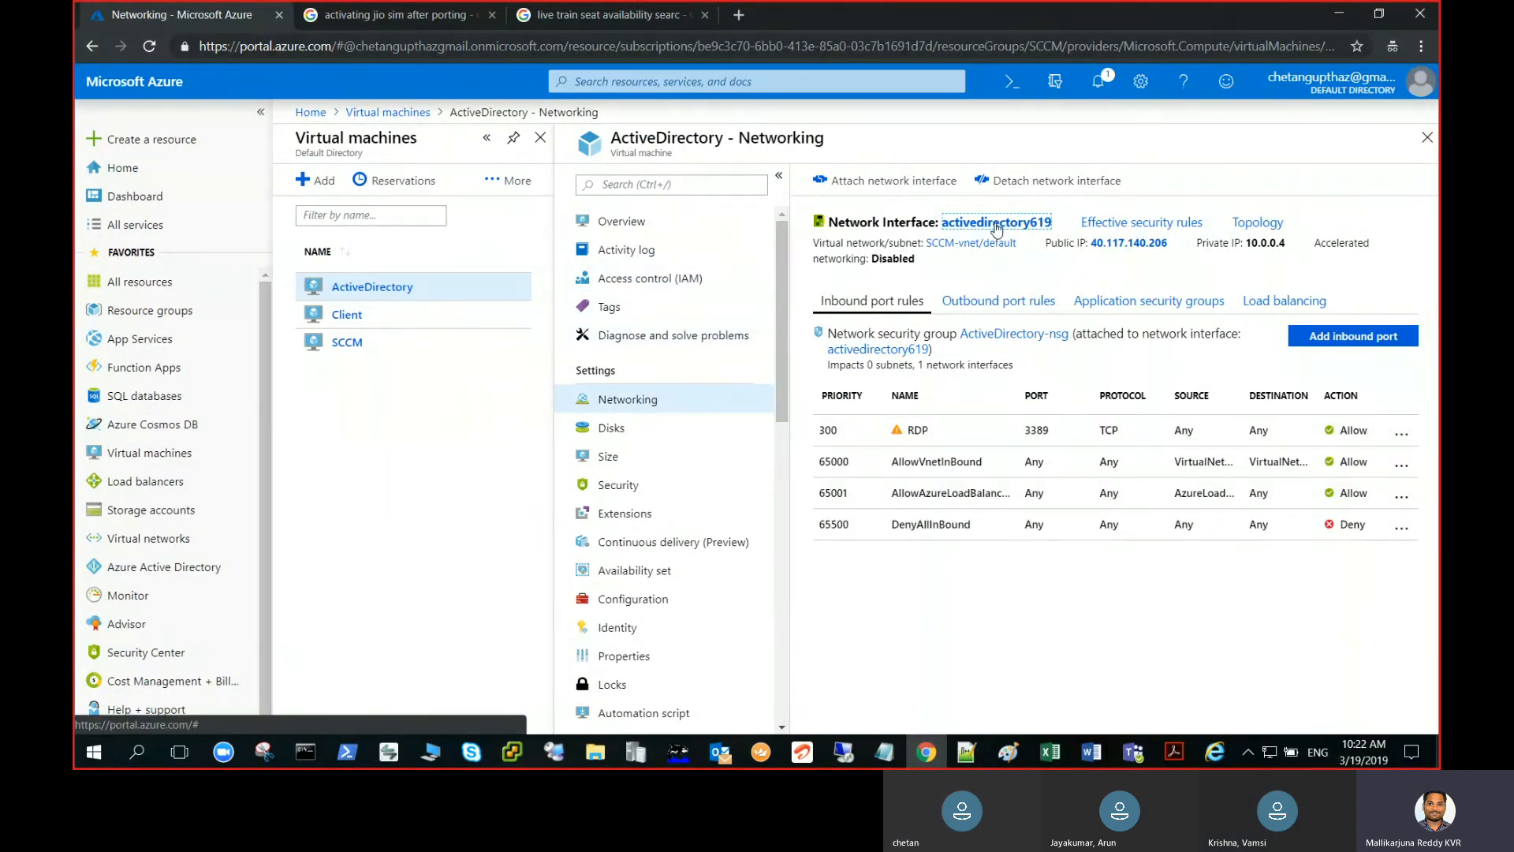
{"action": "left_click", "coordinate": [980, 244]}
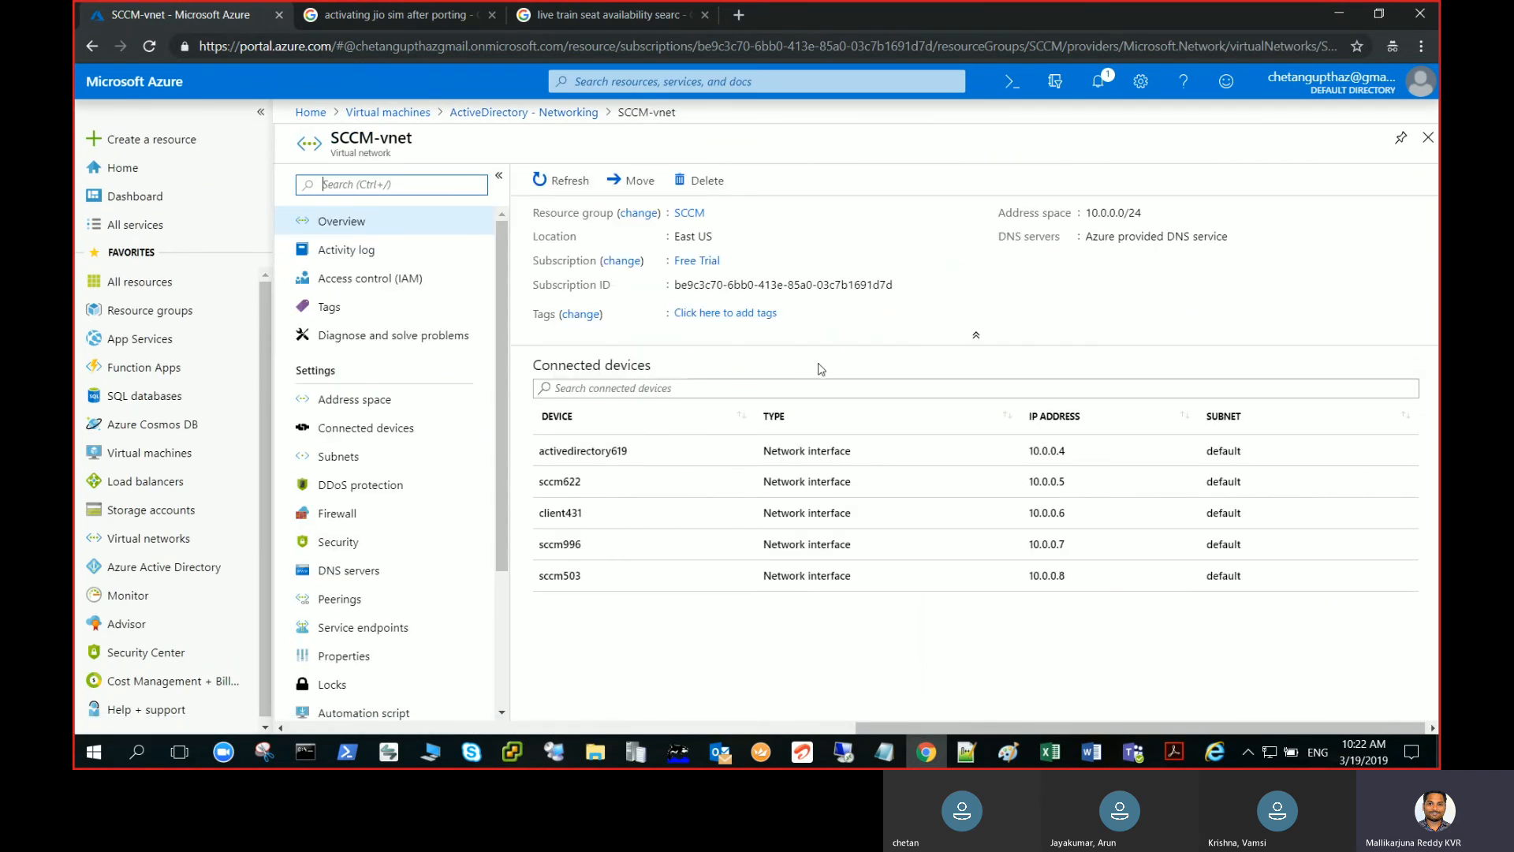
{"action": "left_click", "coordinate": [1153, 218]}
{"action": "key", "text": "alt+Tab"}
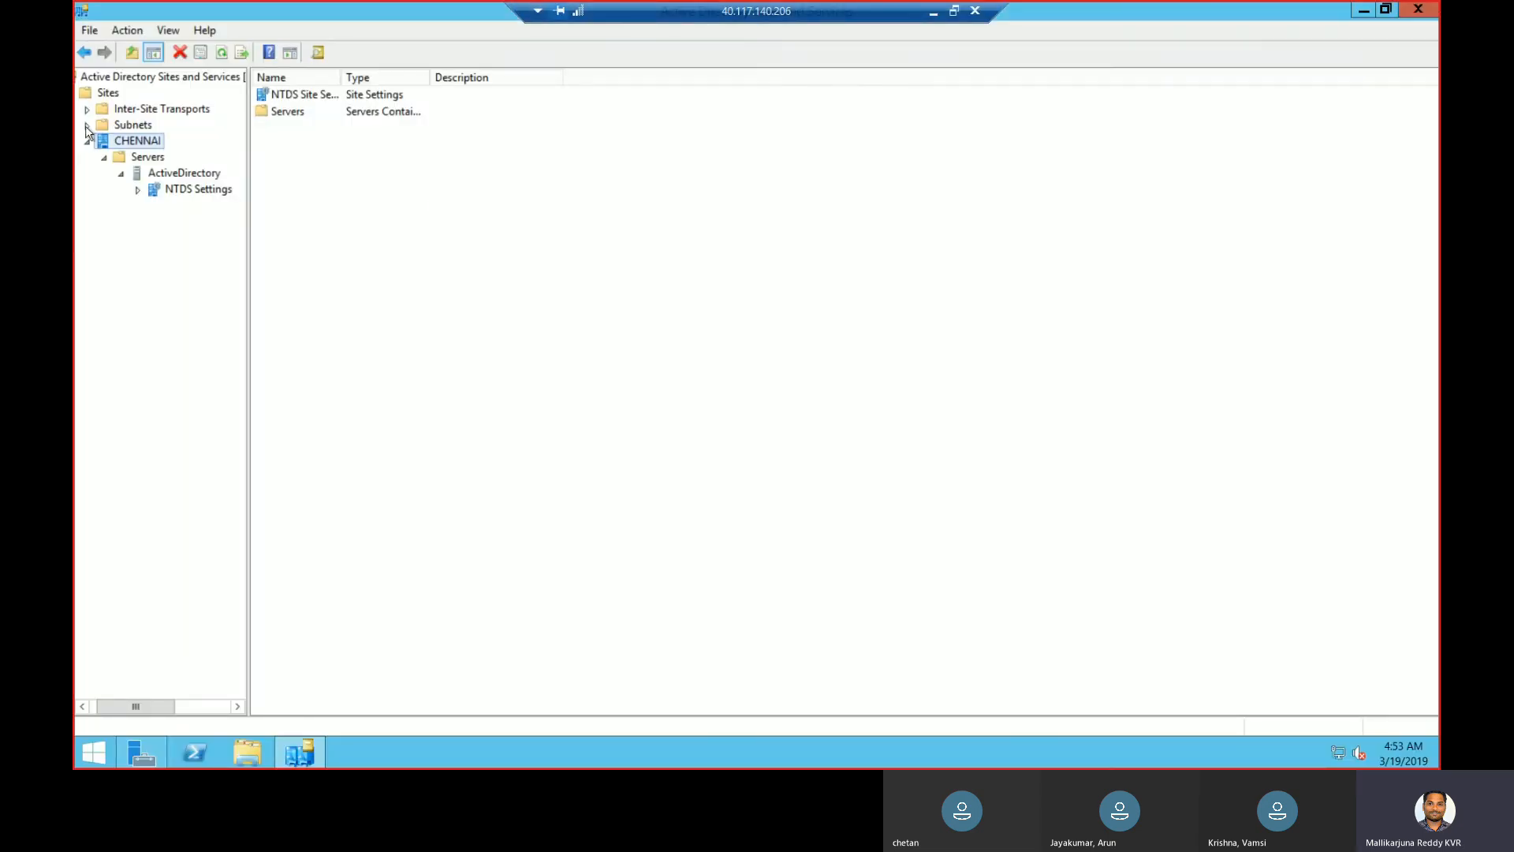
- Create subnet 10.0.0.0/24 under Subnets, assigned to the CHENNAI site
{"action": "left_click", "coordinate": [126, 125]}
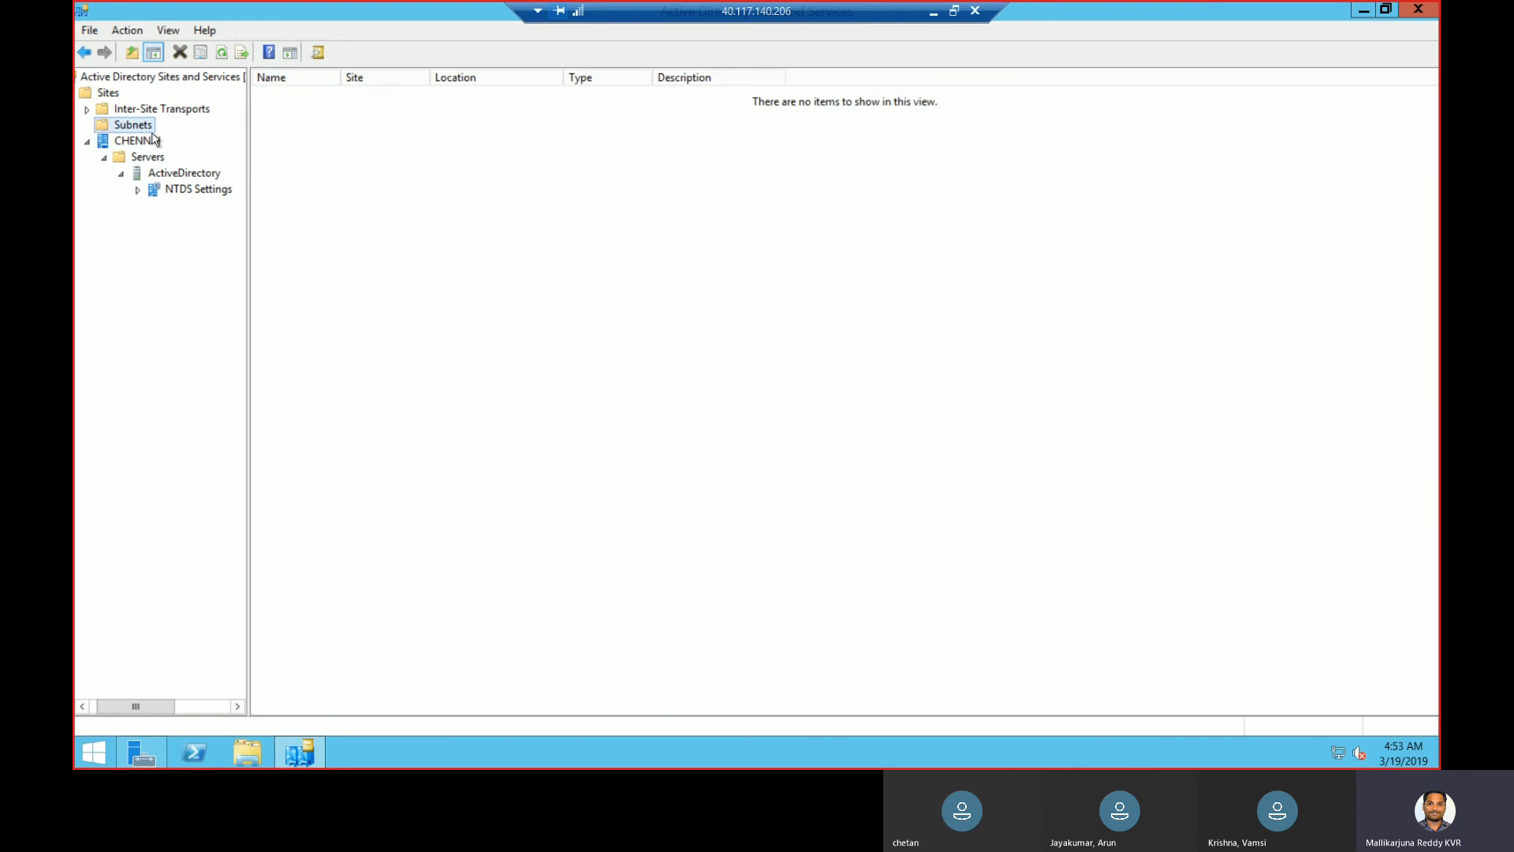
{"action": "right_click", "coordinate": [154, 140]}
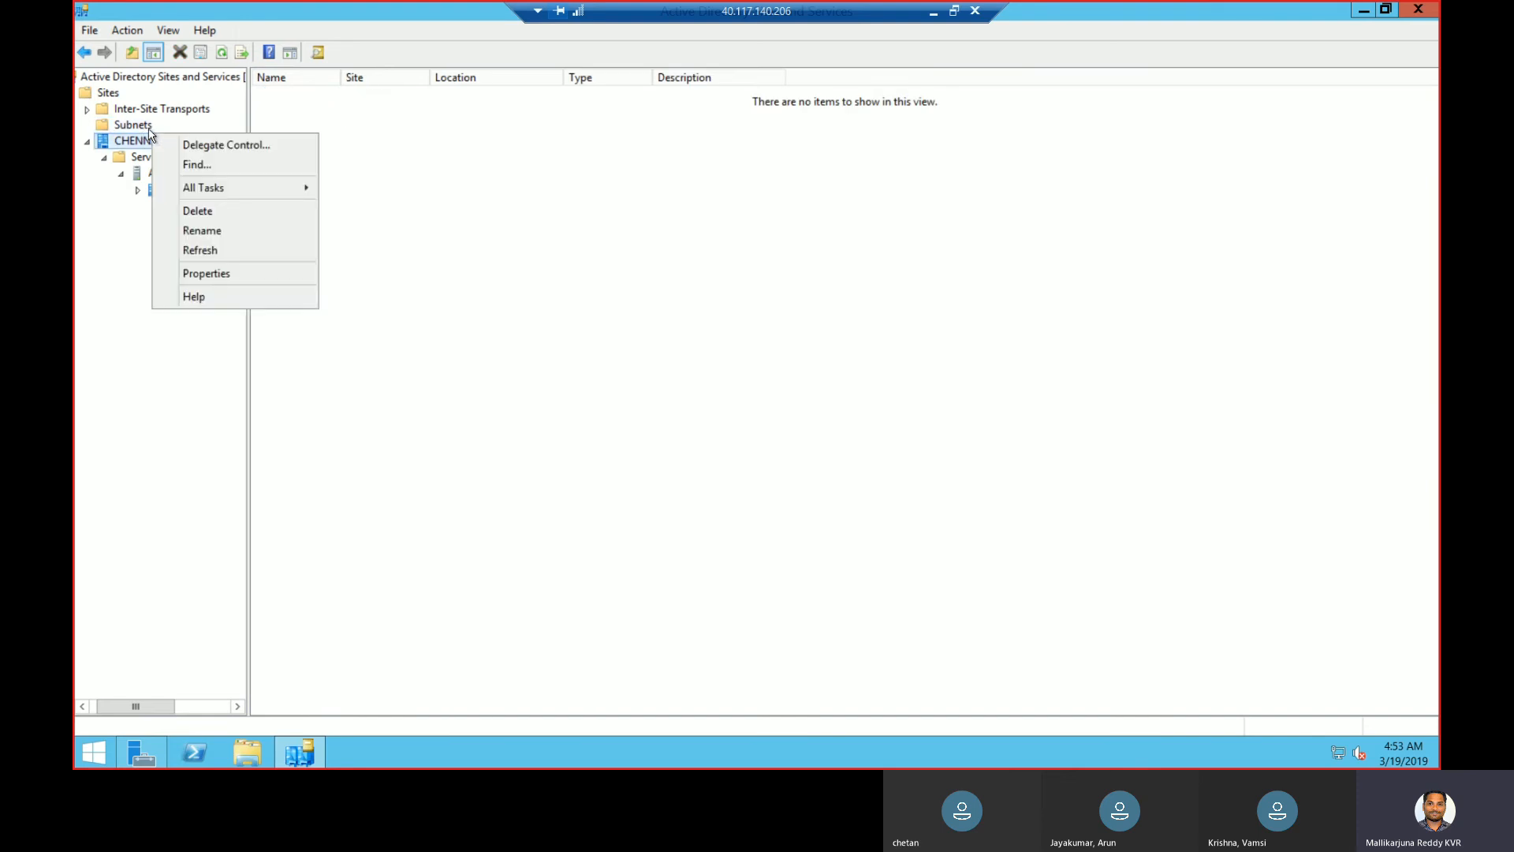
{"action": "left_click", "coordinate": [150, 133]}
{"action": "right_click", "coordinate": [148, 129]}
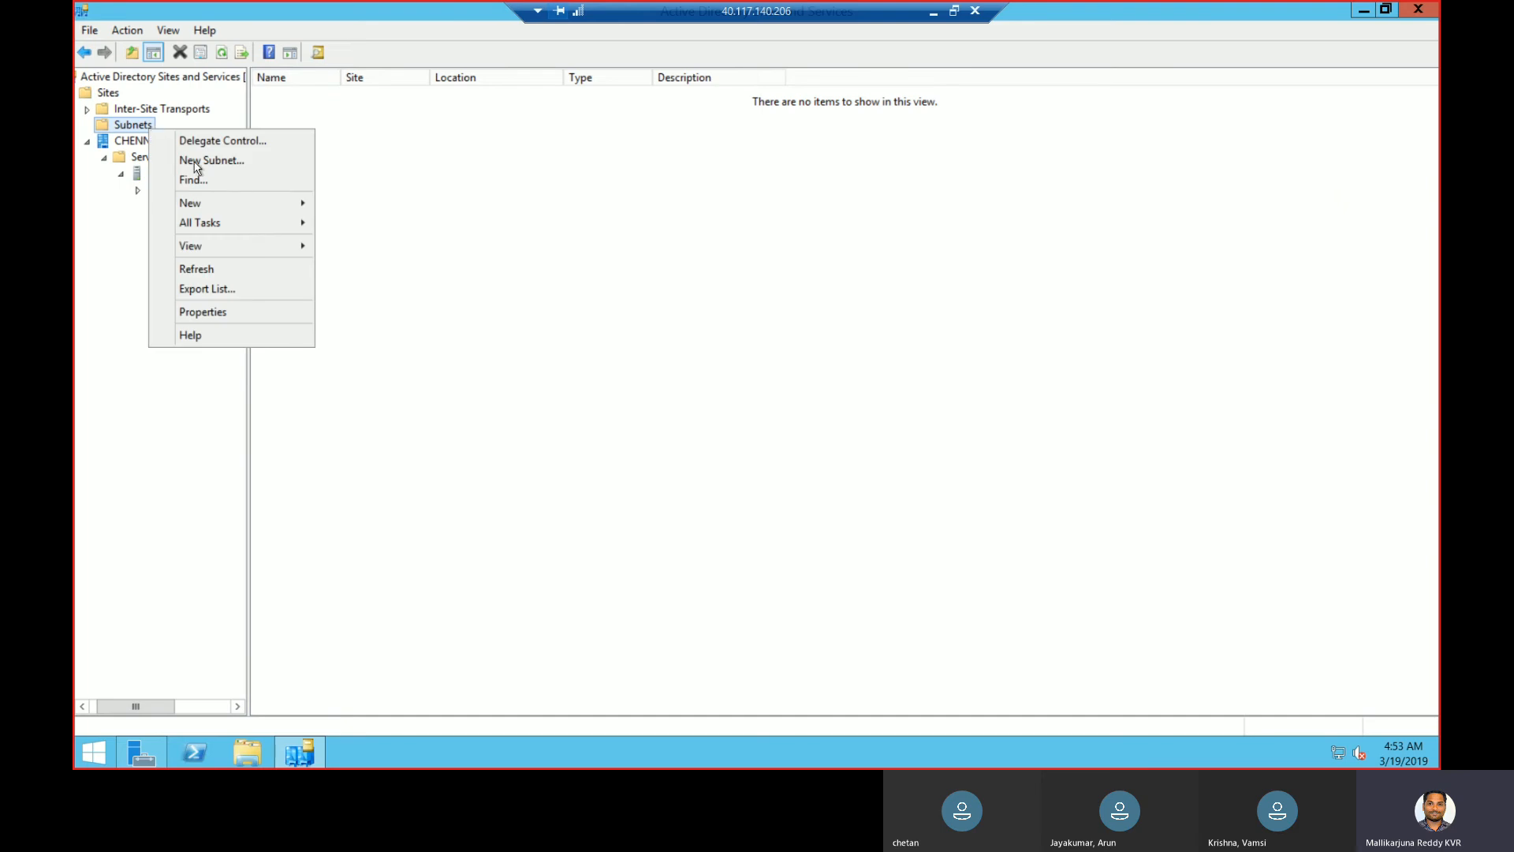
{"action": "left_click", "coordinate": [204, 162]}
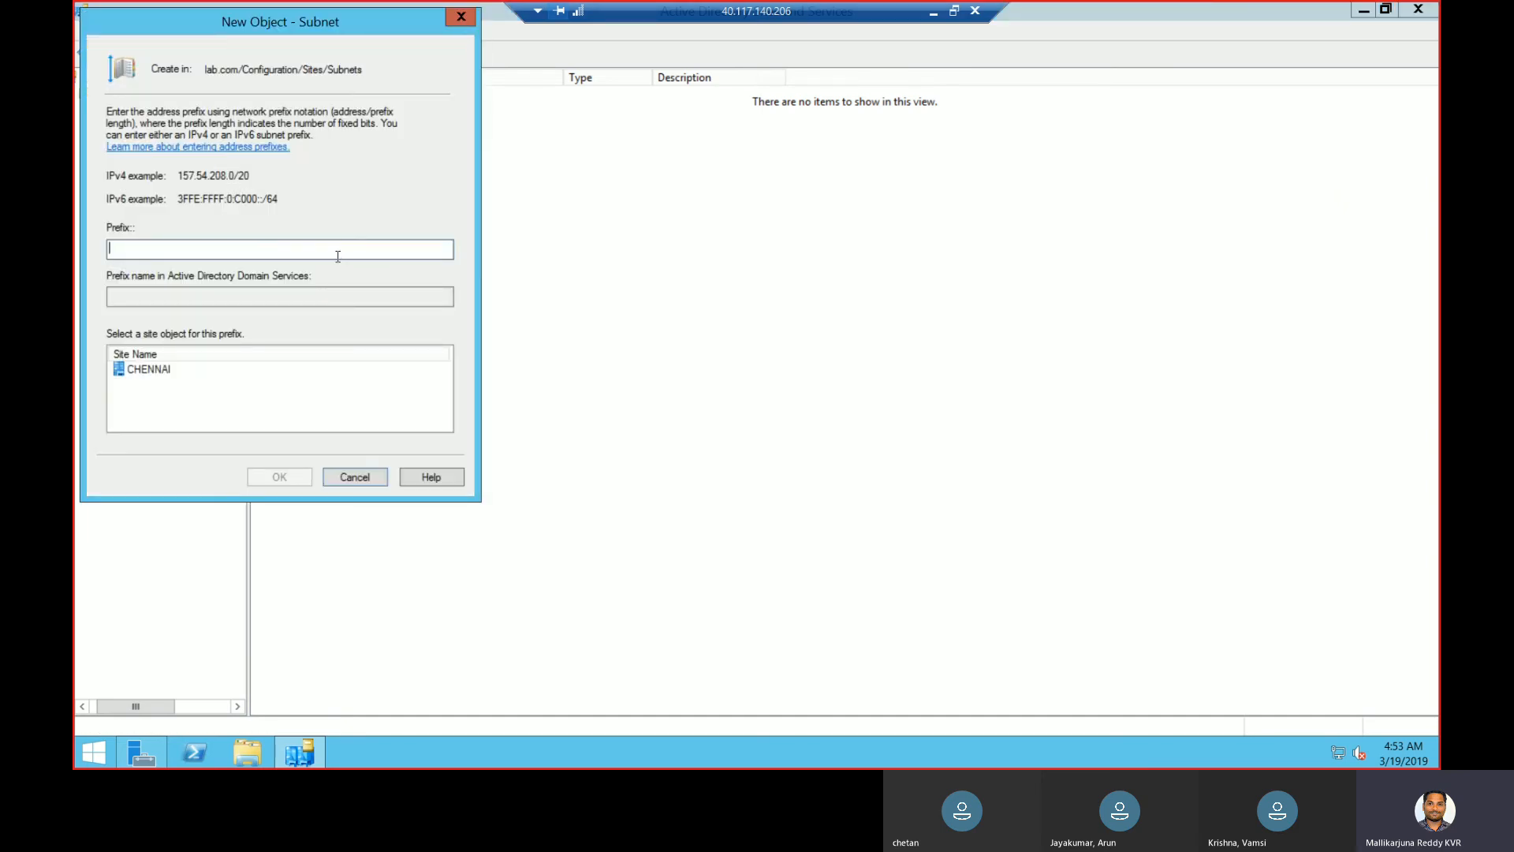
{"action": "key", "text": "ctrl+v"}
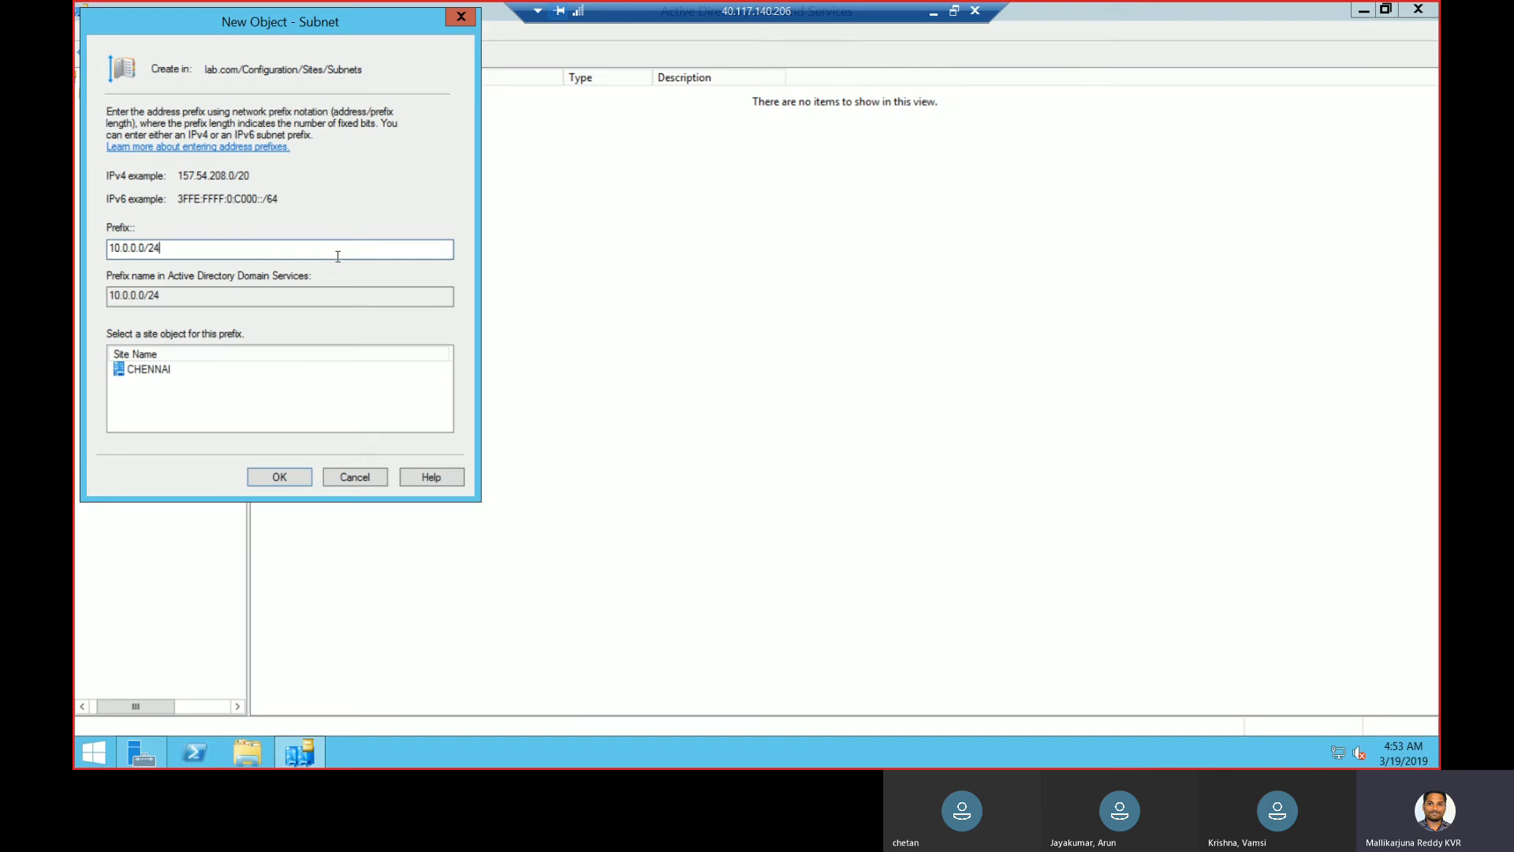
{"action": "left_click", "coordinate": [145, 369]}
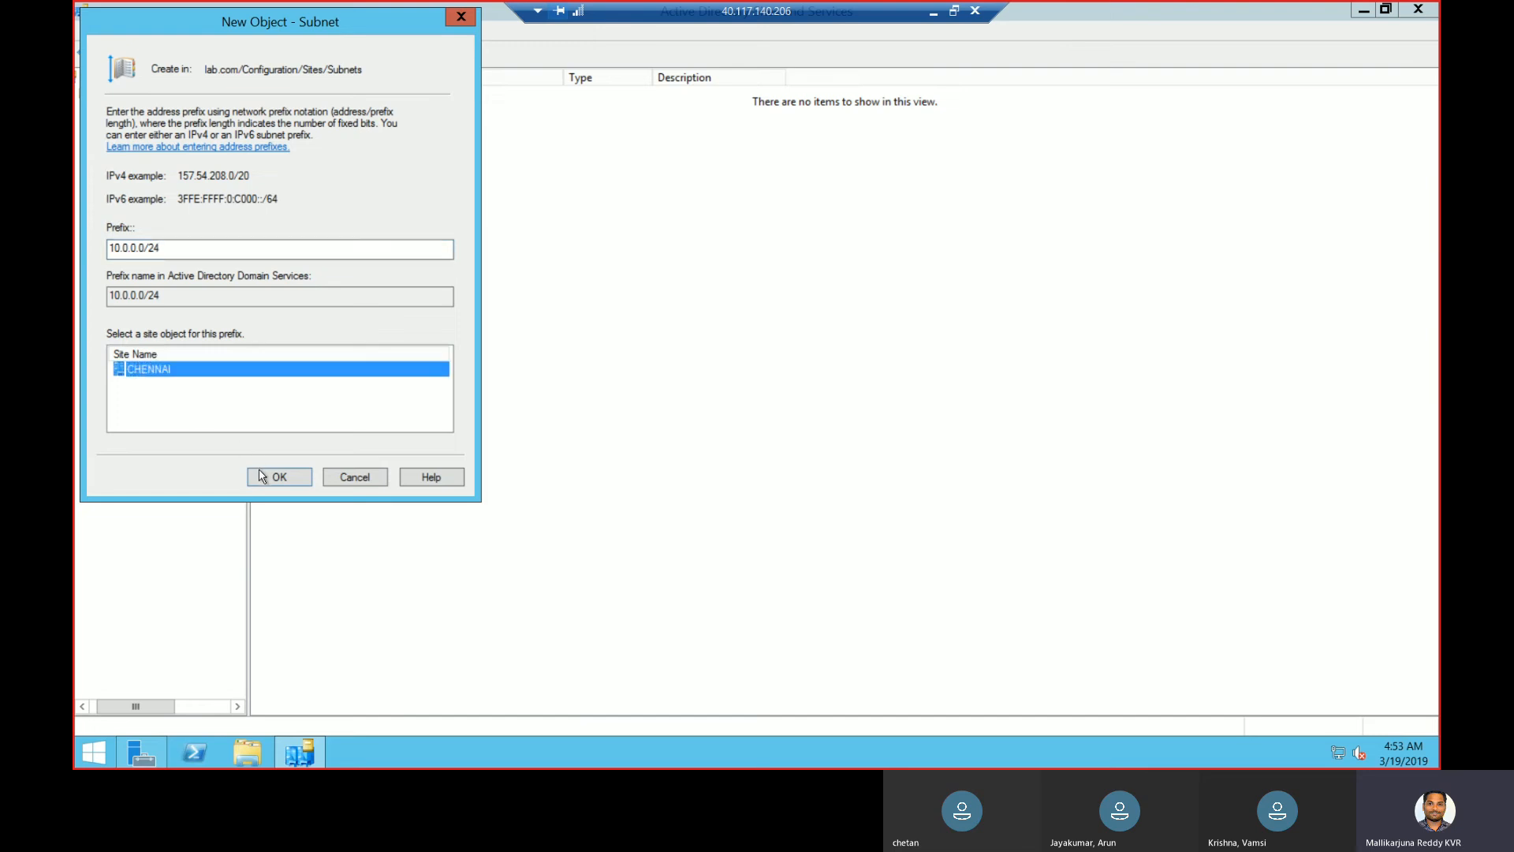
{"action": "left_click", "coordinate": [282, 476]}
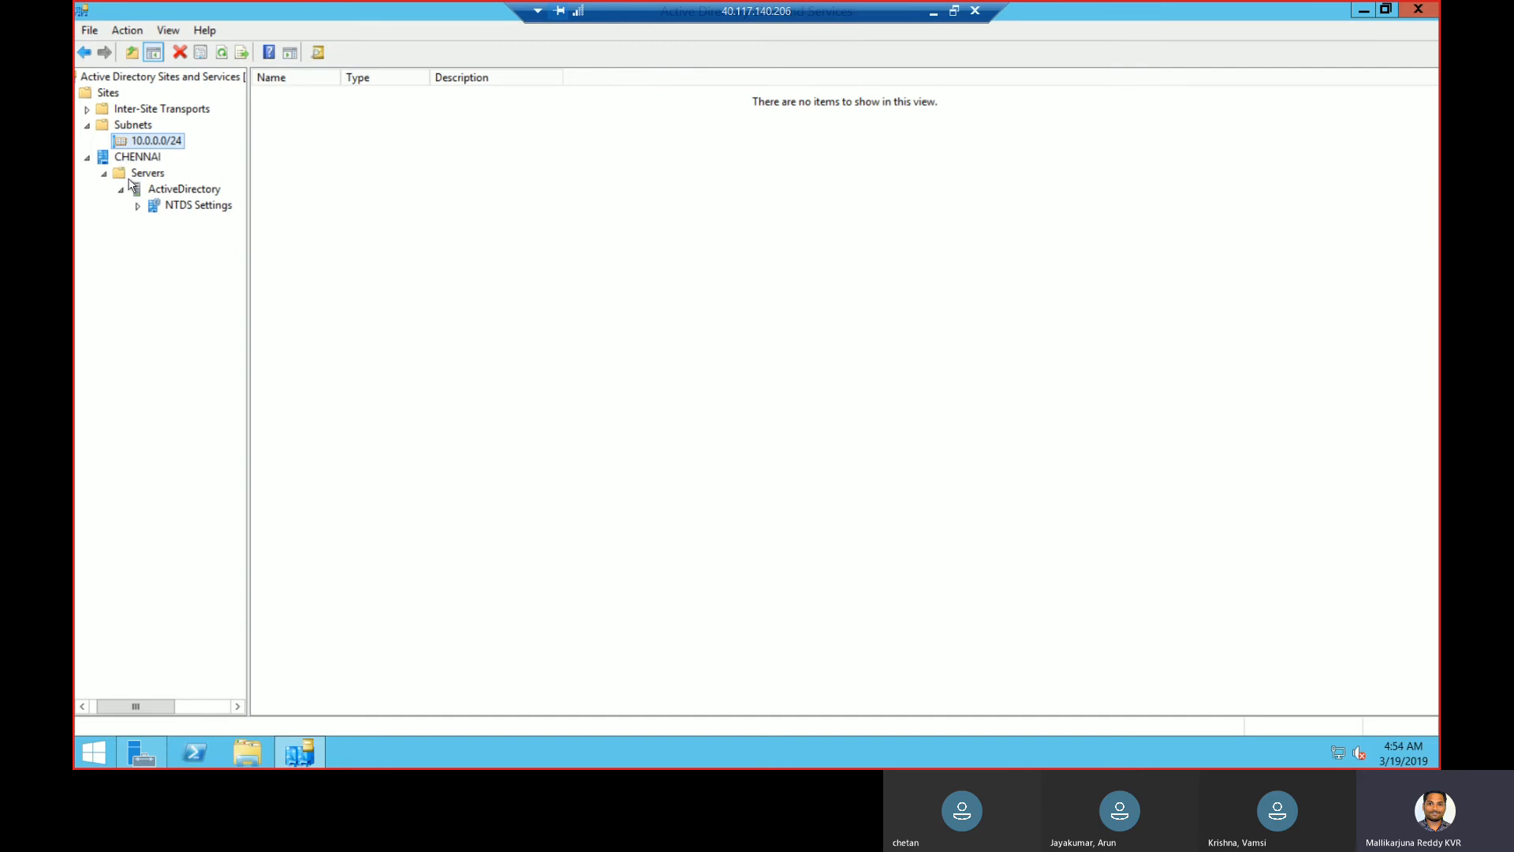
- Add a new site HYDERABAD using DEFAULTIPSITELINK and acknowledge the creation notice
{"action": "left_click", "coordinate": [87, 111]}
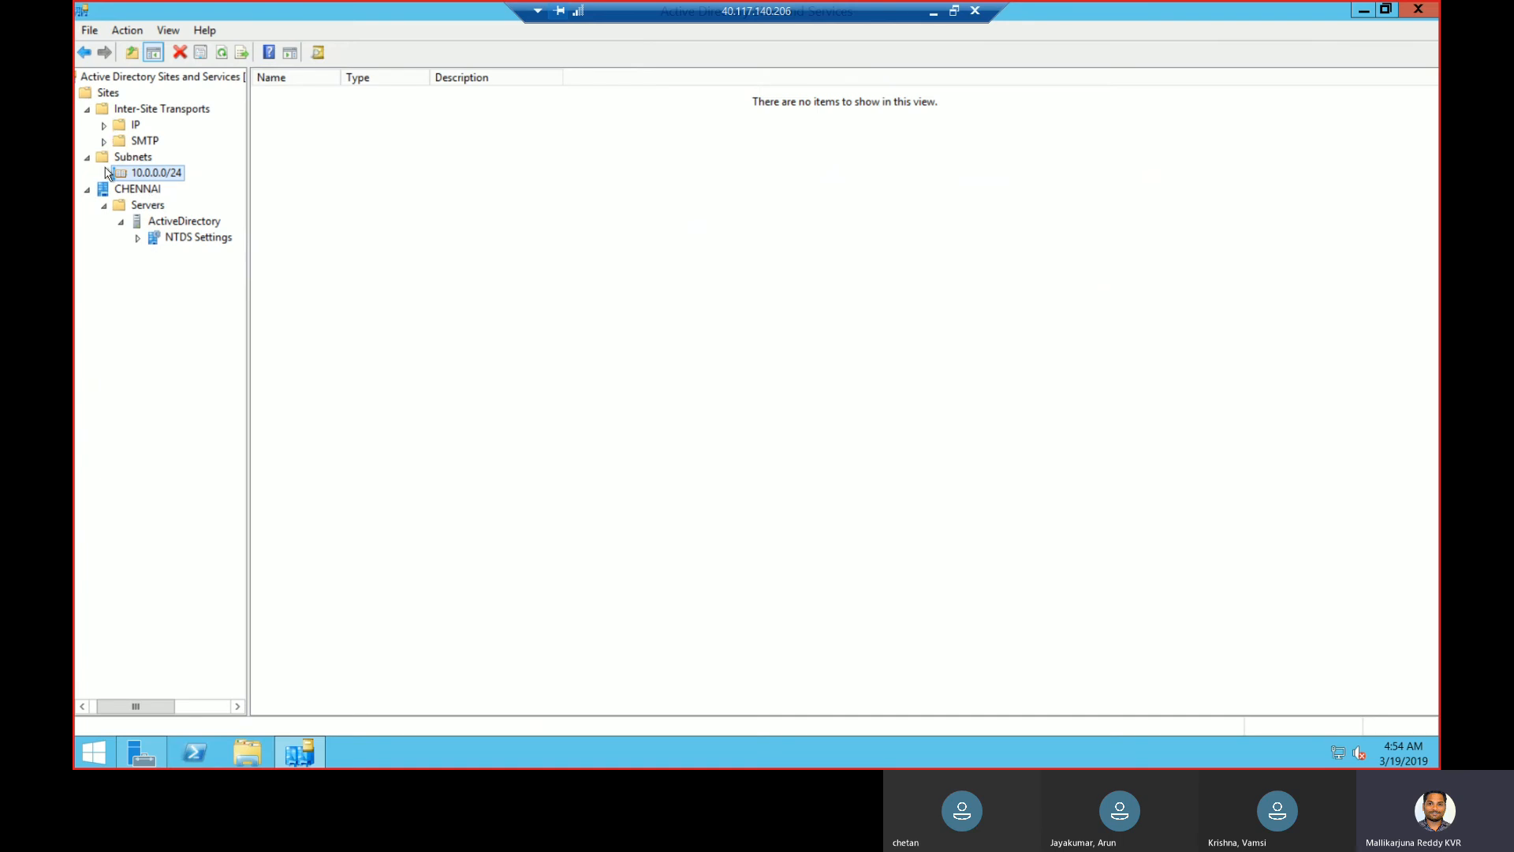
{"action": "right_click", "coordinate": [109, 93]}
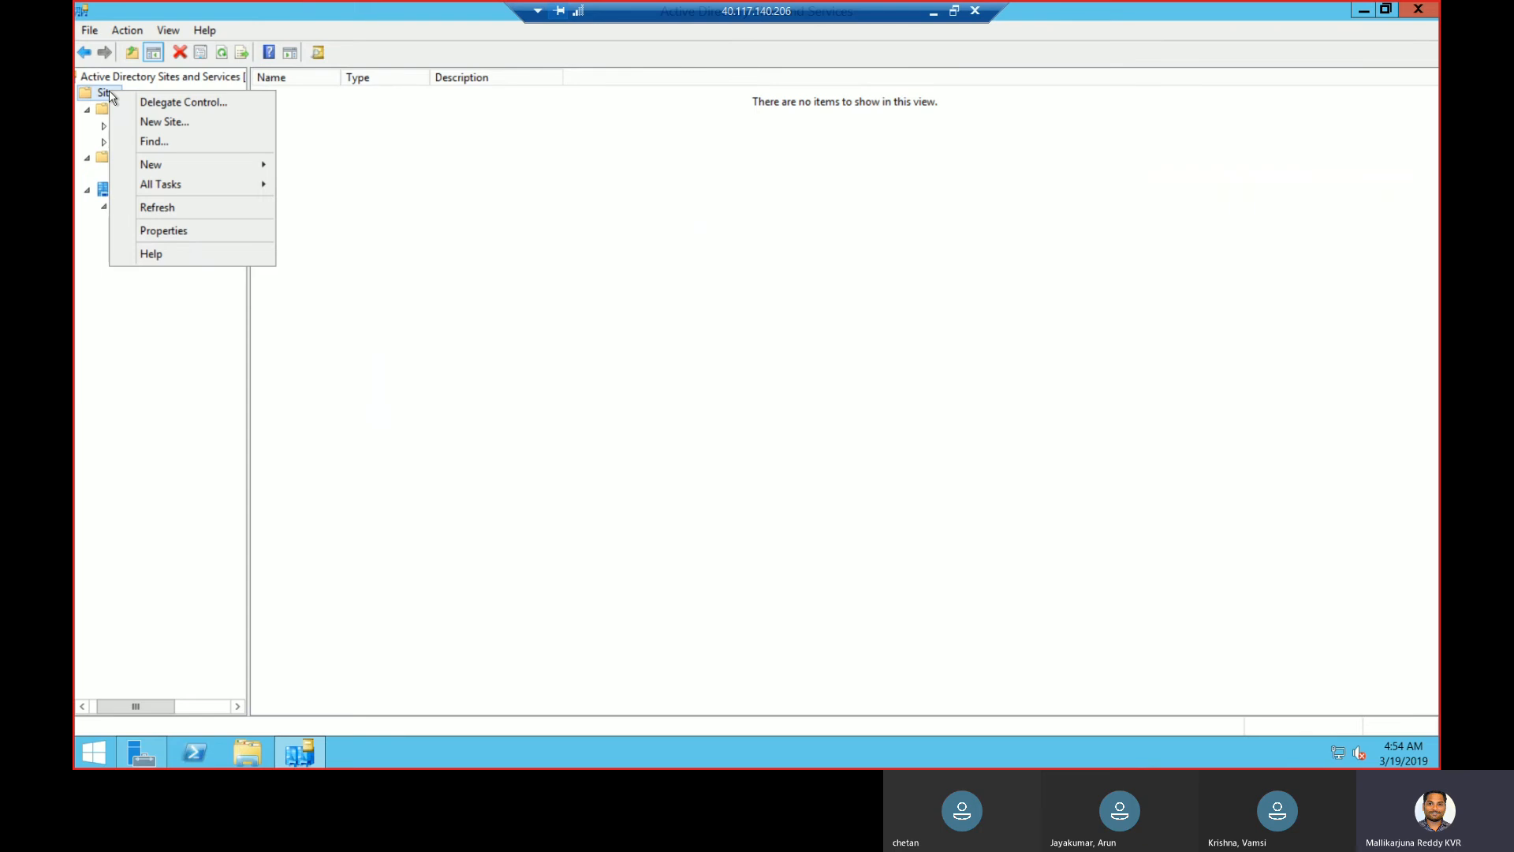
{"action": "left_click", "coordinate": [174, 123]}
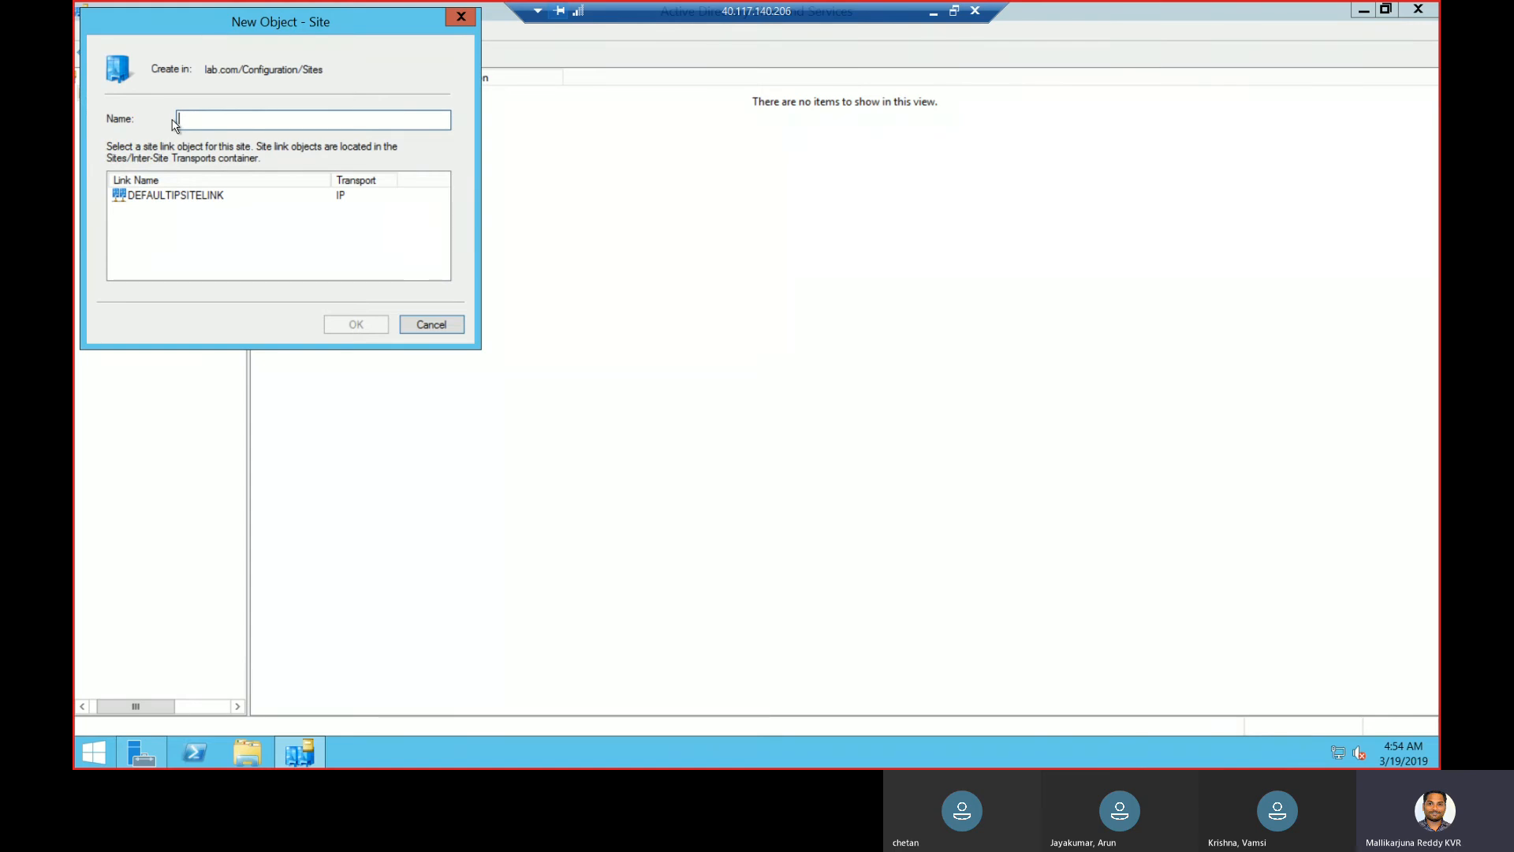
{"action": "type", "text": "HYDERABAD"}
{"action": "left_click", "coordinate": [232, 199]}
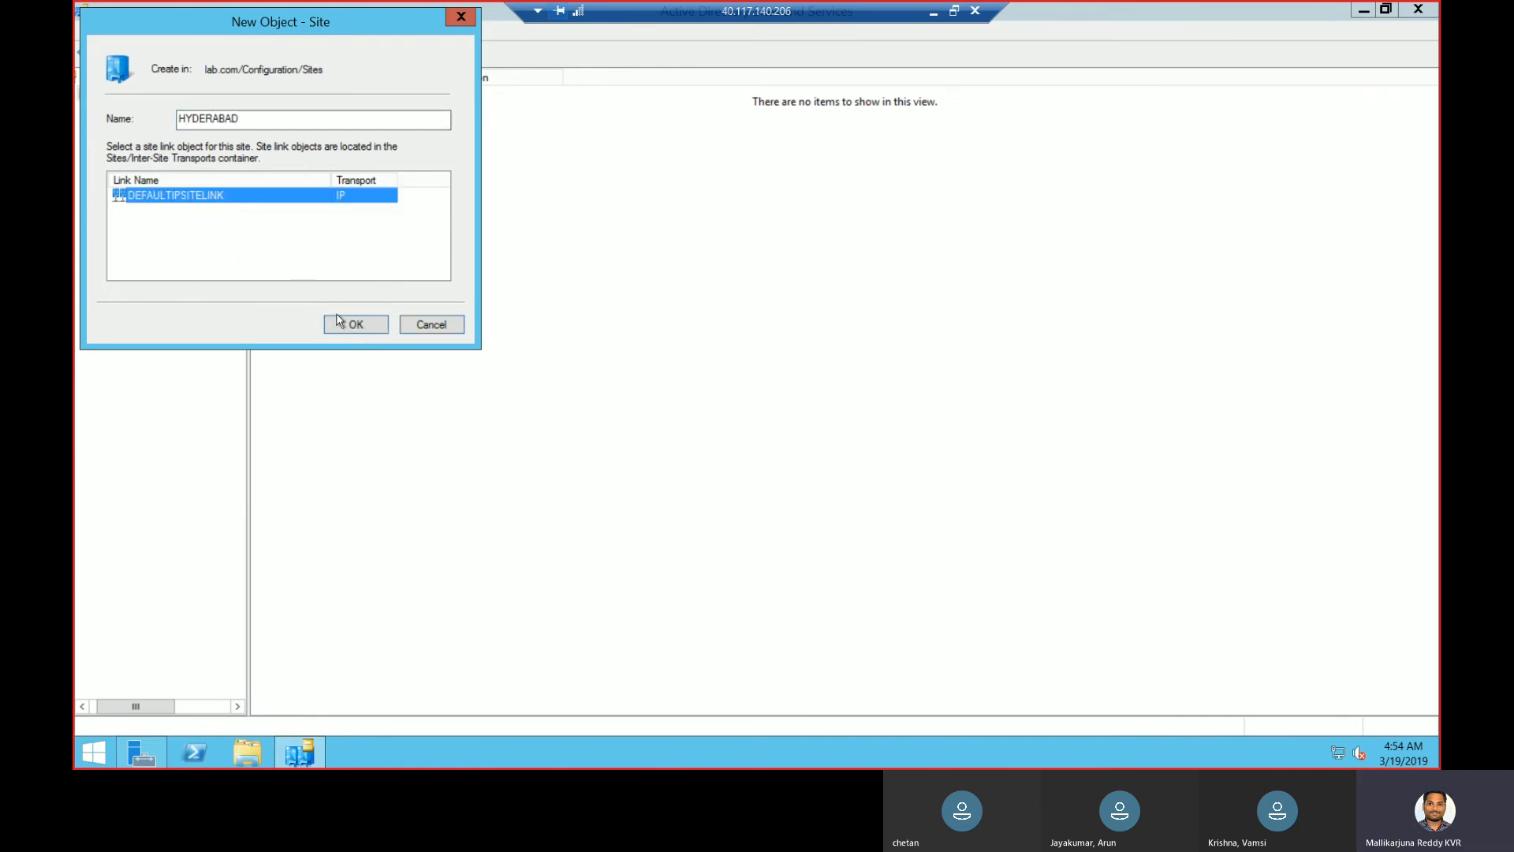
{"action": "left_click", "coordinate": [352, 325]}
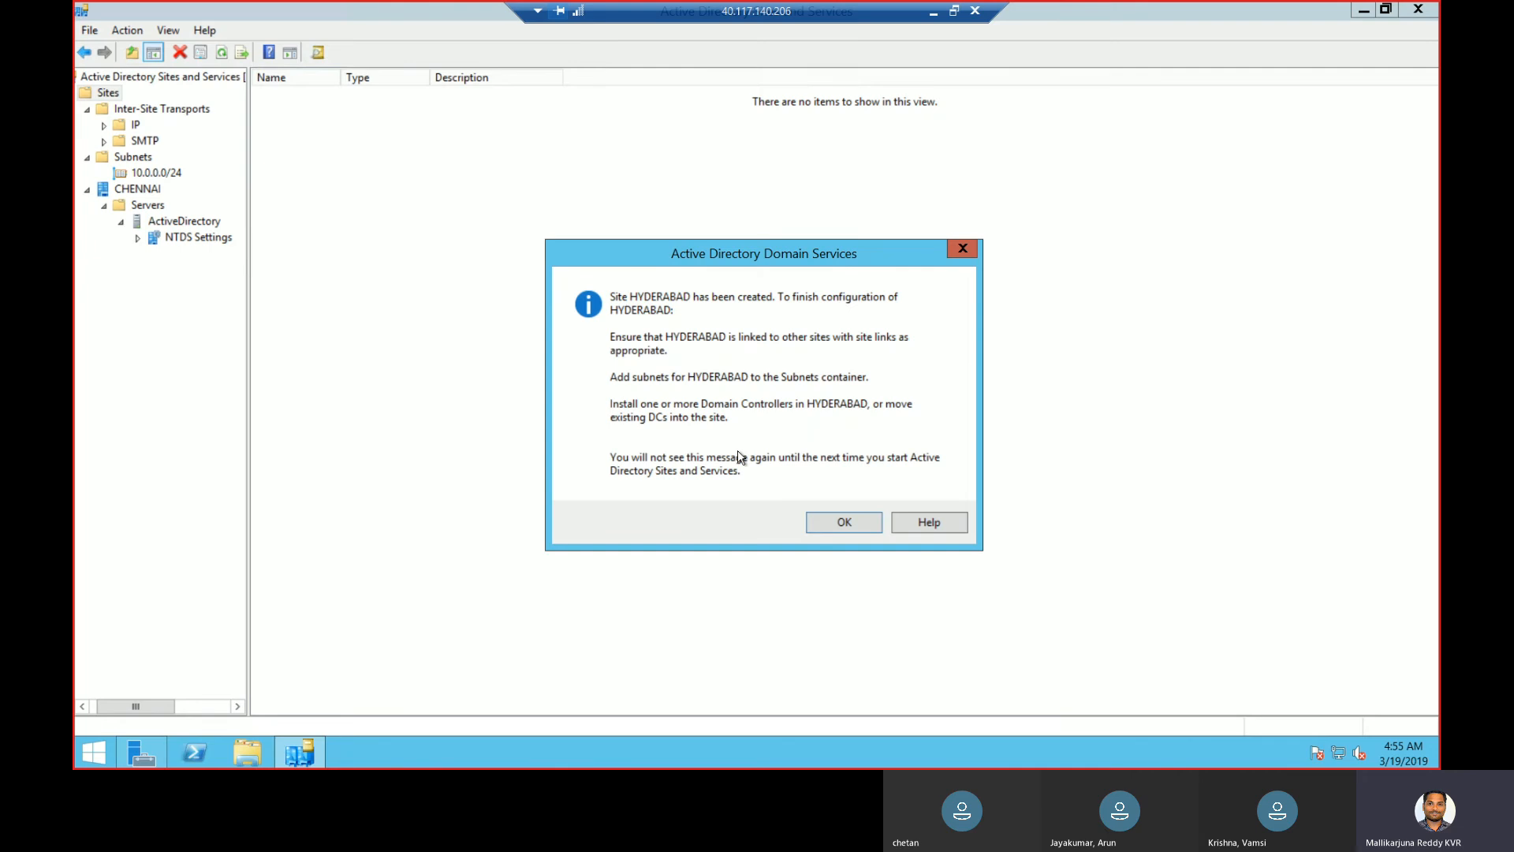
{"action": "left_click", "coordinate": [862, 530]}
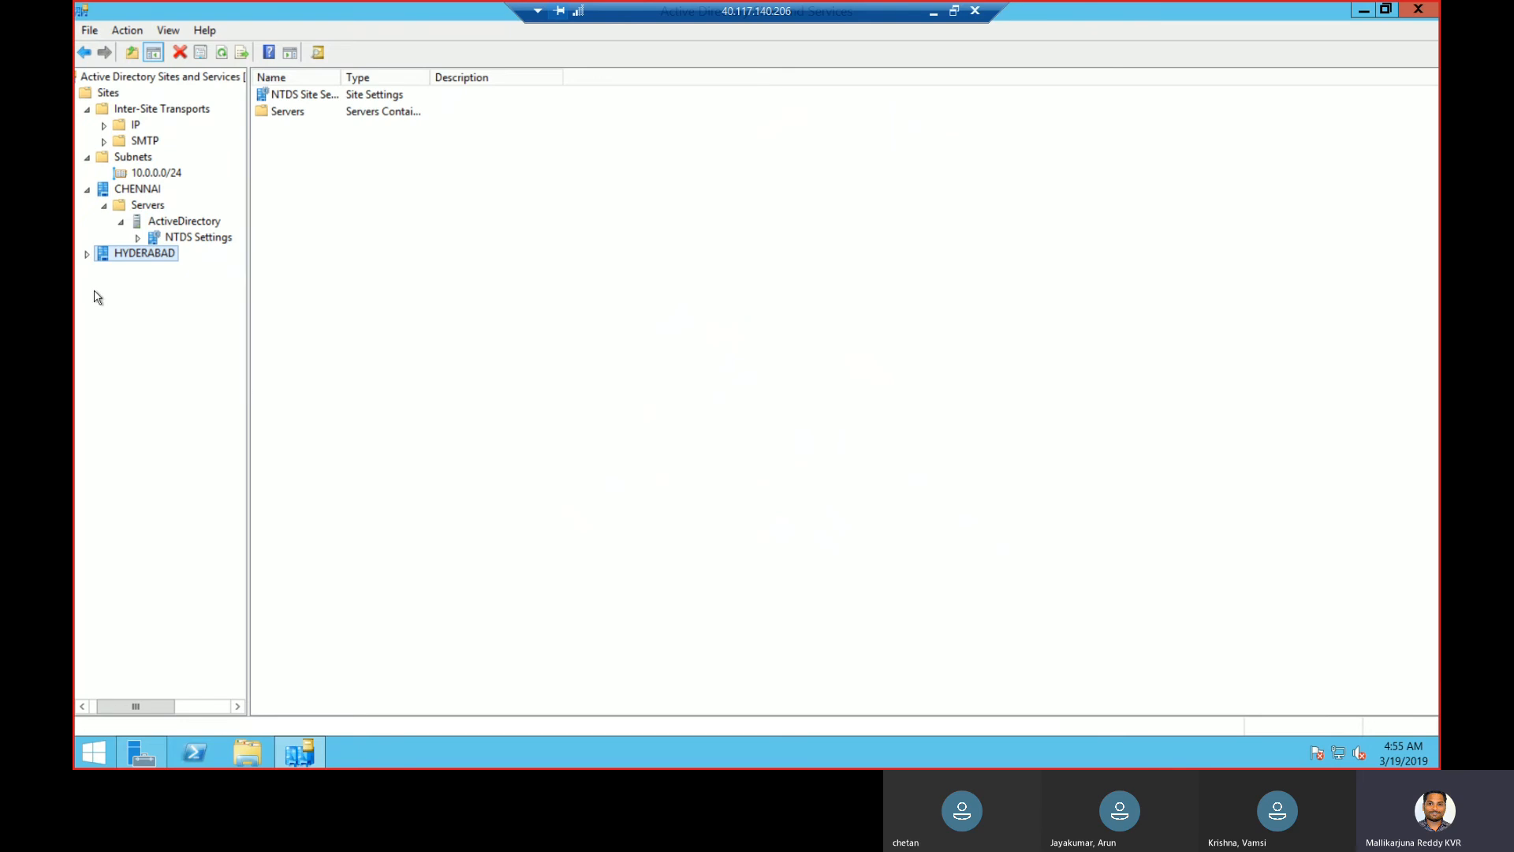
- Create subnet 192.168.0.0/24 assigned to the HYDERABAD site
{"action": "left_click", "coordinate": [87, 254]}
{"action": "left_click", "coordinate": [122, 159]}
{"action": "right_click", "coordinate": [122, 158]}
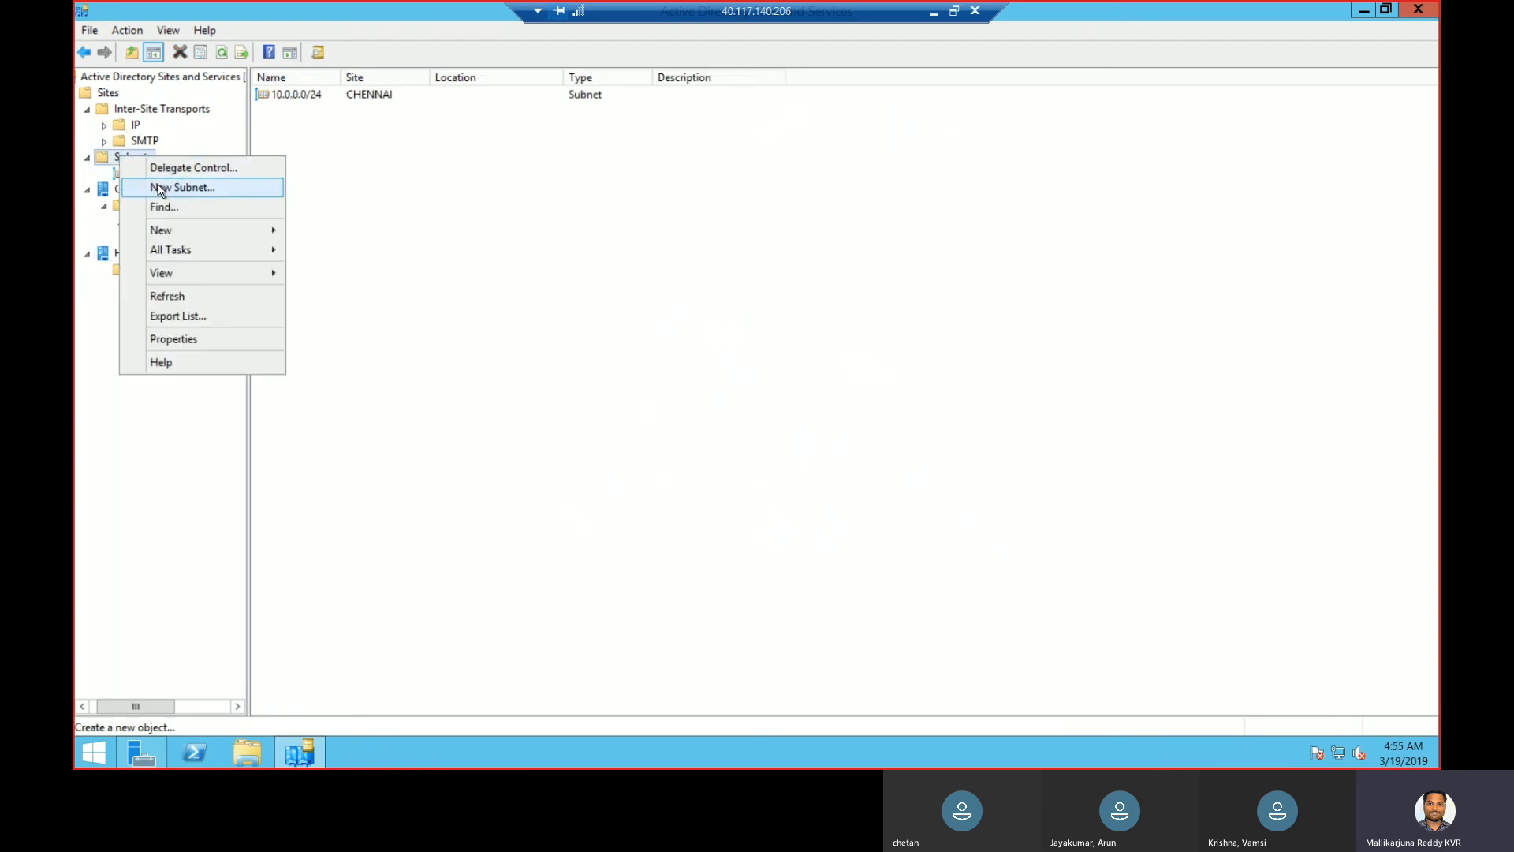
{"action": "left_click", "coordinate": [154, 186]}
{"action": "type", "text": "192.168.0."}
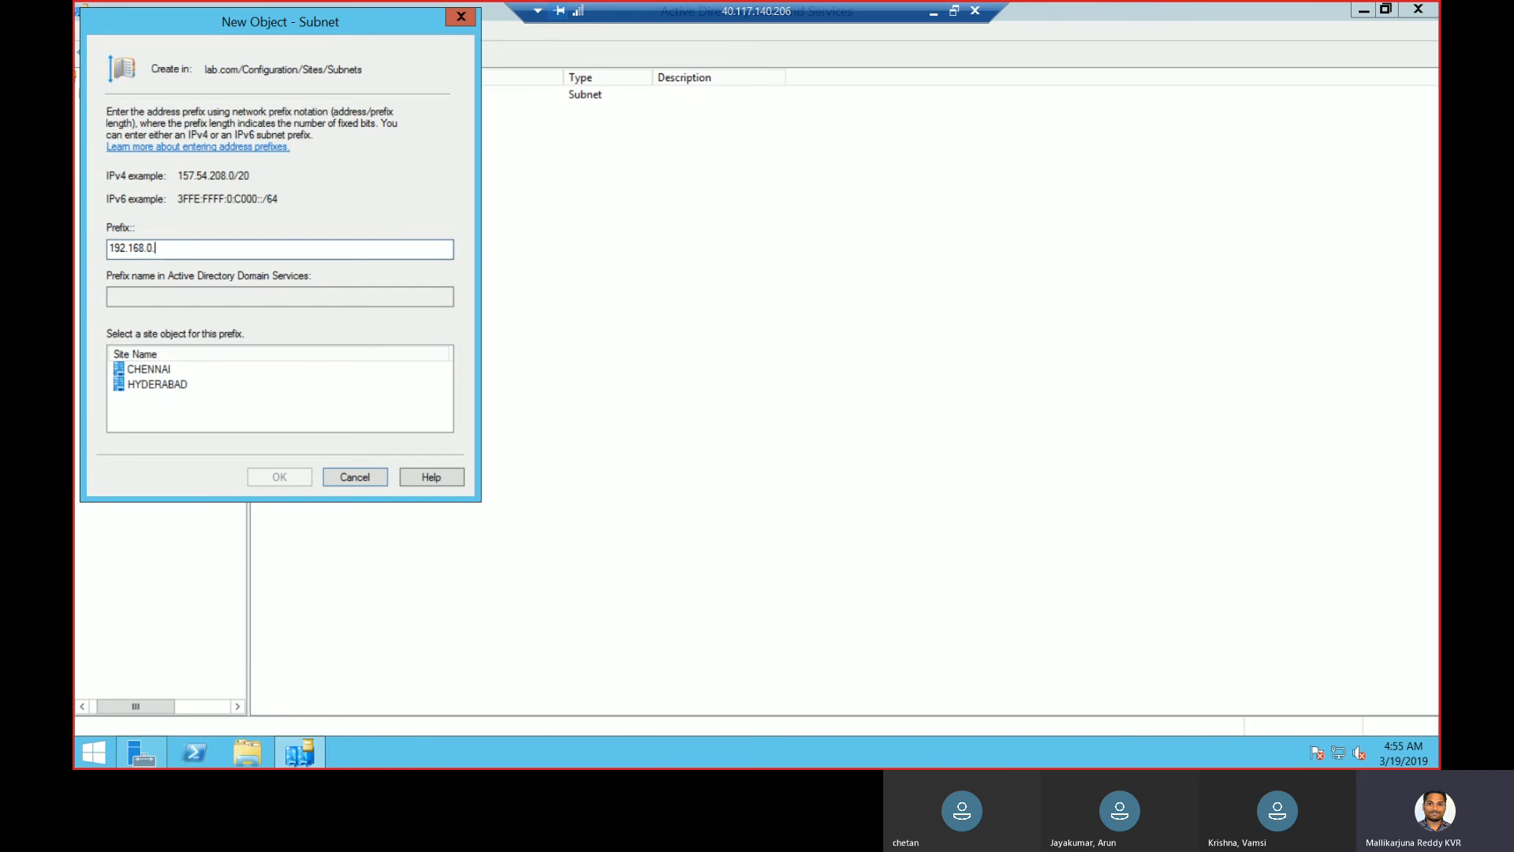
{"action": "type", "text": "0/24"}
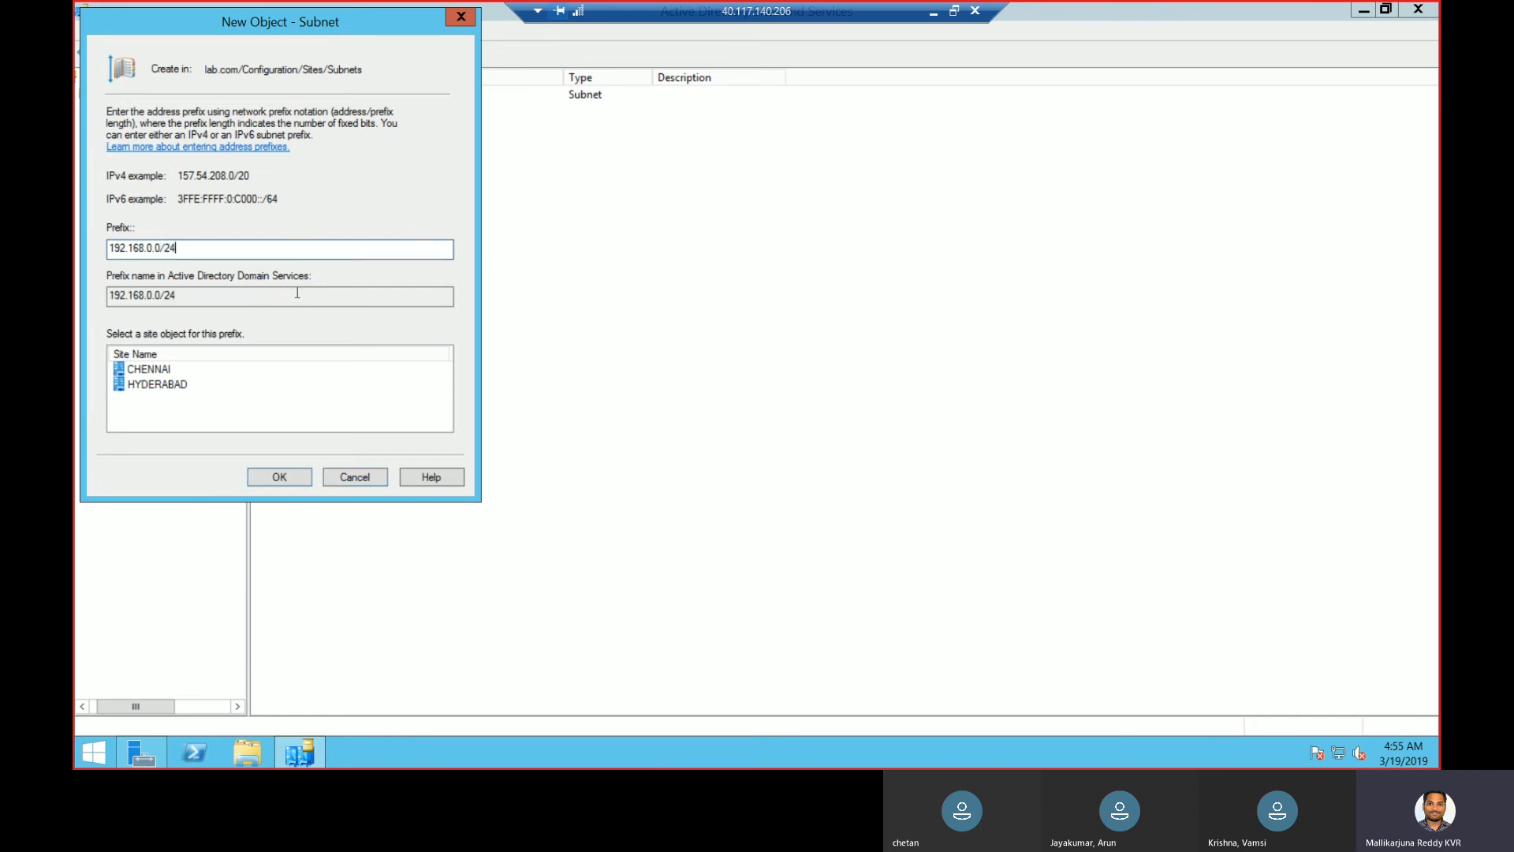
{"action": "left_click", "coordinate": [180, 388]}
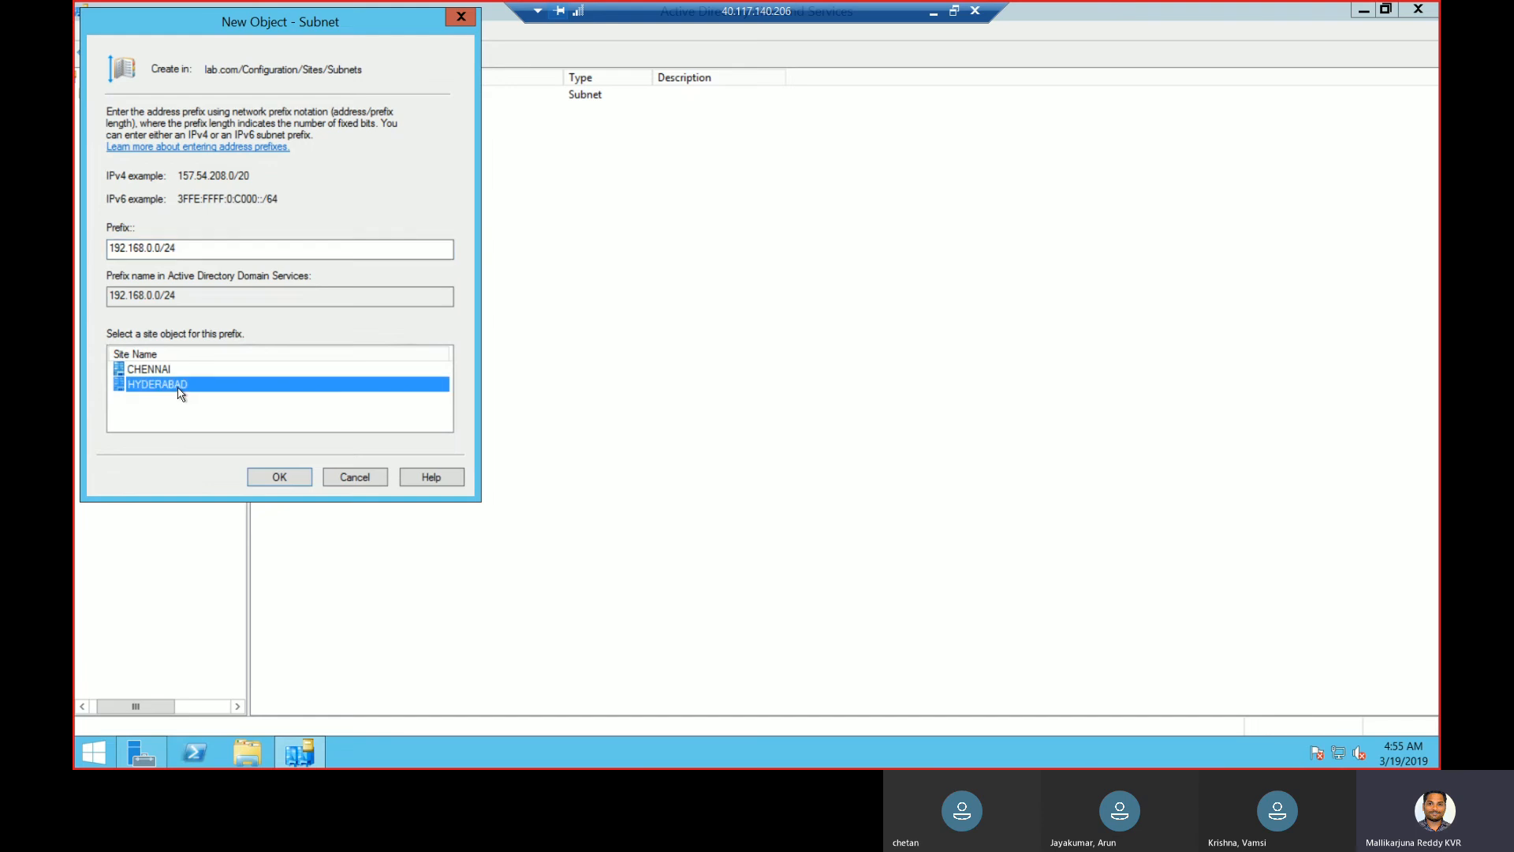
{"action": "left_click", "coordinate": [280, 478]}
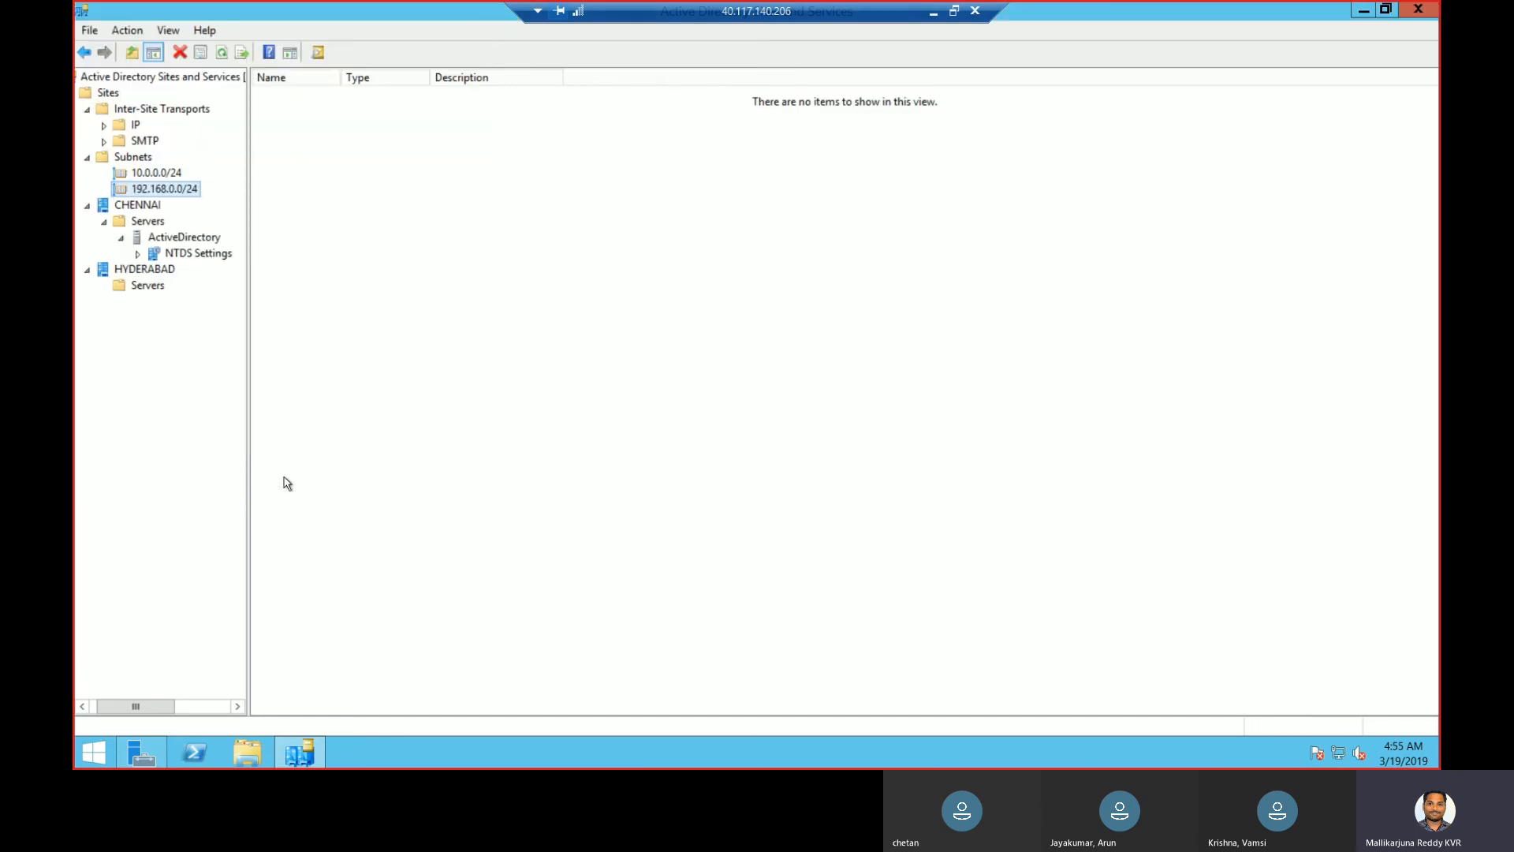
- Browse the HYDERABAD Servers container and the ActiveDirectory server's settings
{"action": "left_click", "coordinate": [140, 259]}
{"action": "left_click", "coordinate": [146, 288]}
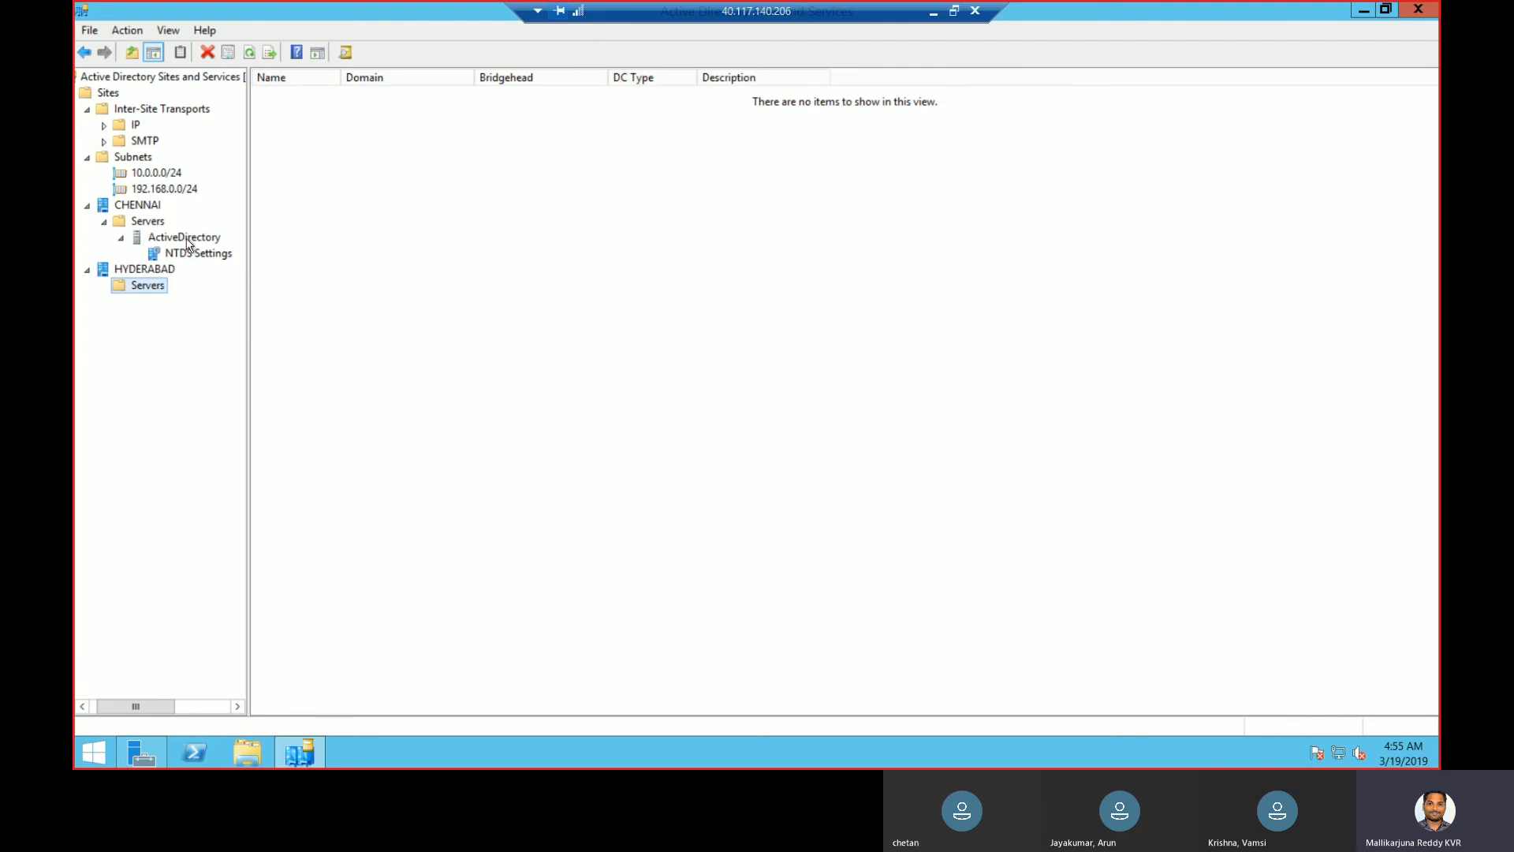
{"action": "left_click", "coordinate": [194, 240]}
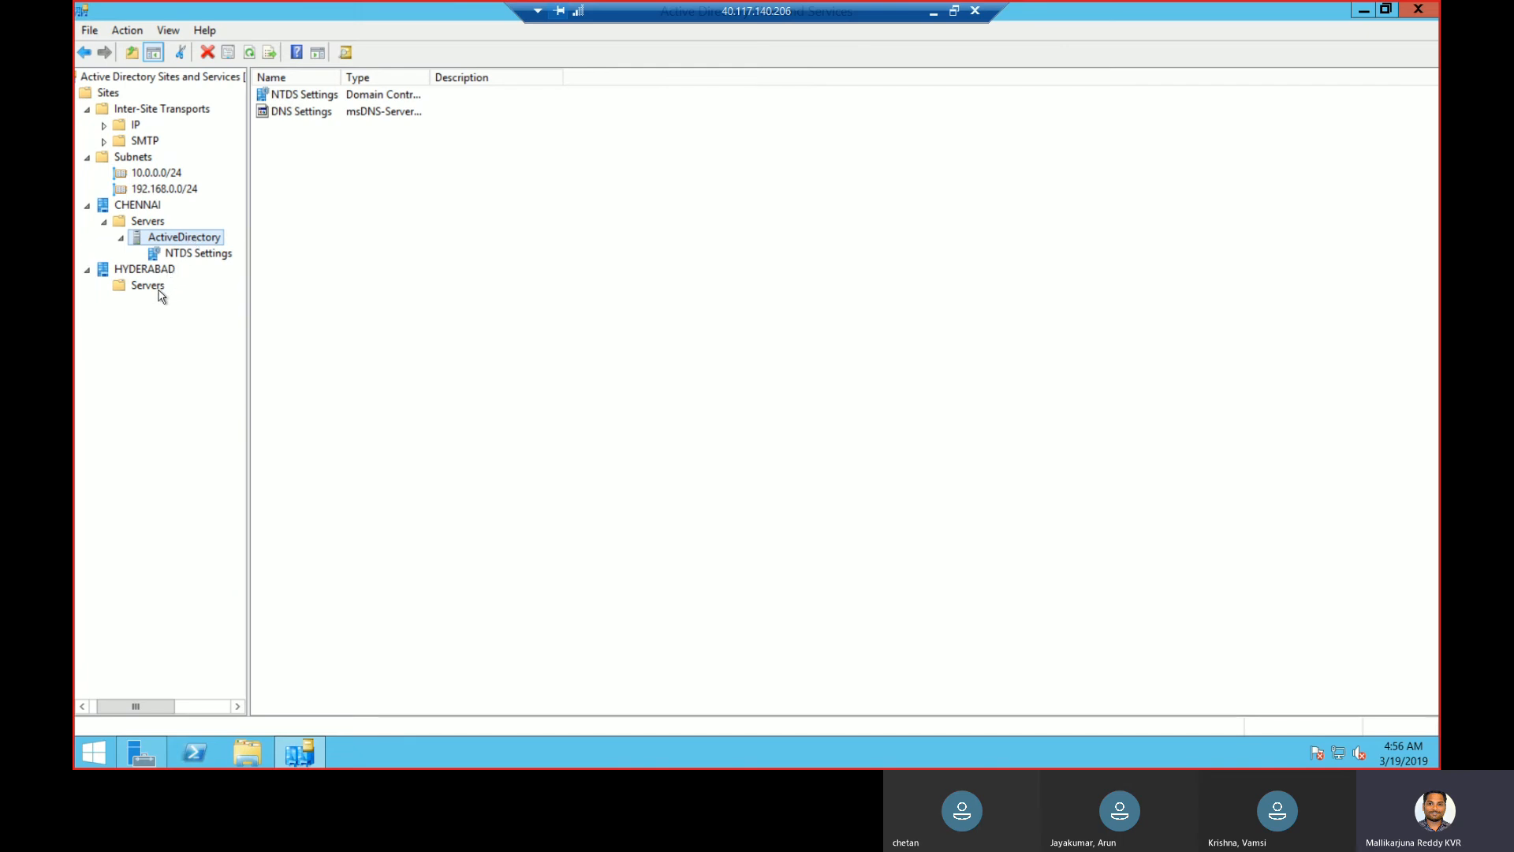
- Start a new IP site link named CHE-HYD covering CHENNAI and HYDERABAD
{"action": "left_click", "coordinate": [135, 127]}
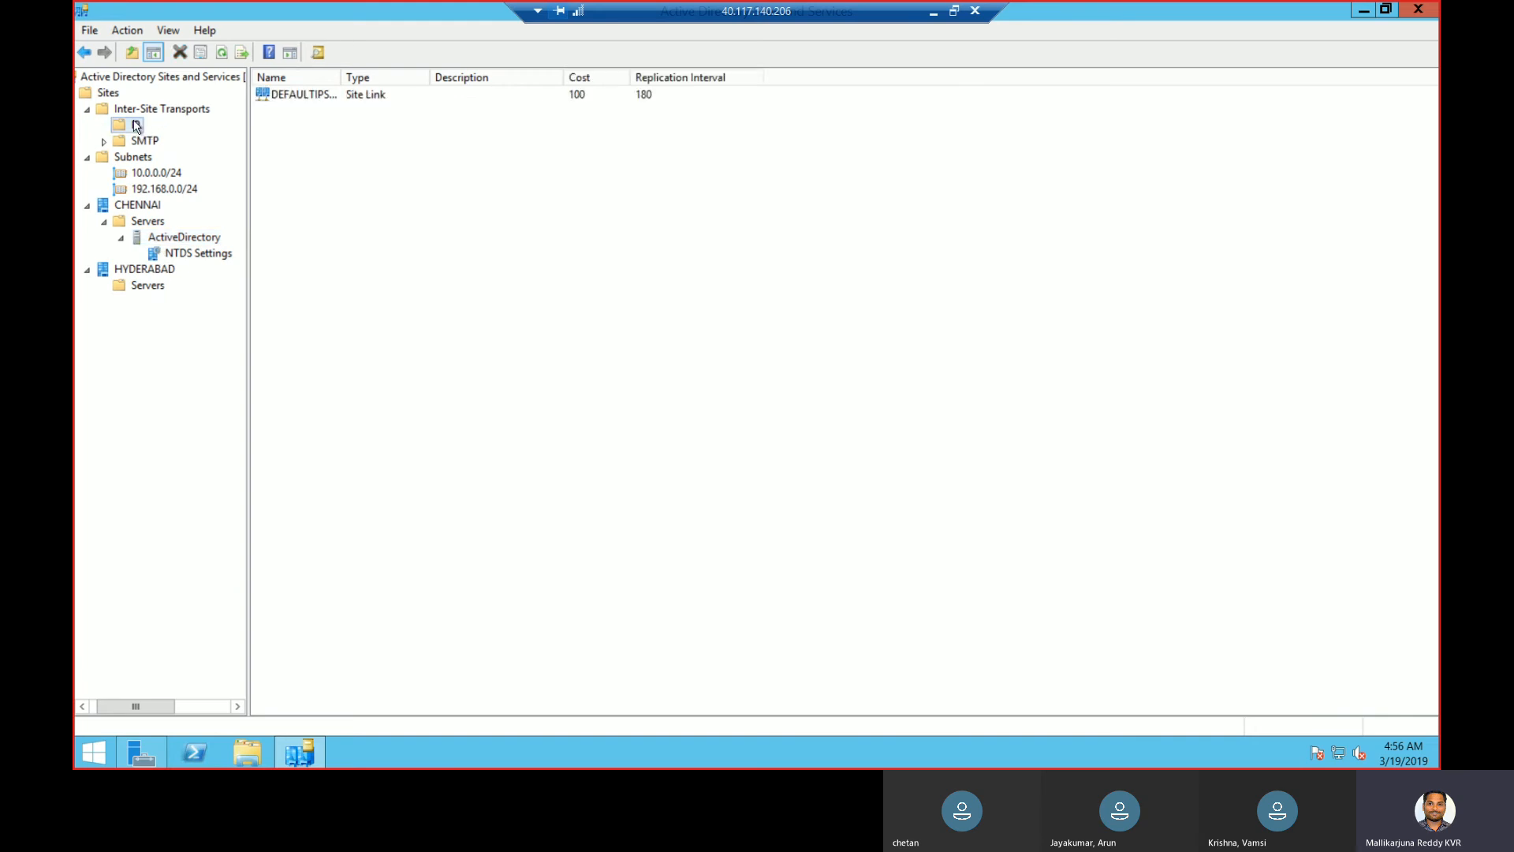
{"action": "left_click_drag", "start_coordinate": [339, 76], "coordinate": [483, 93]}
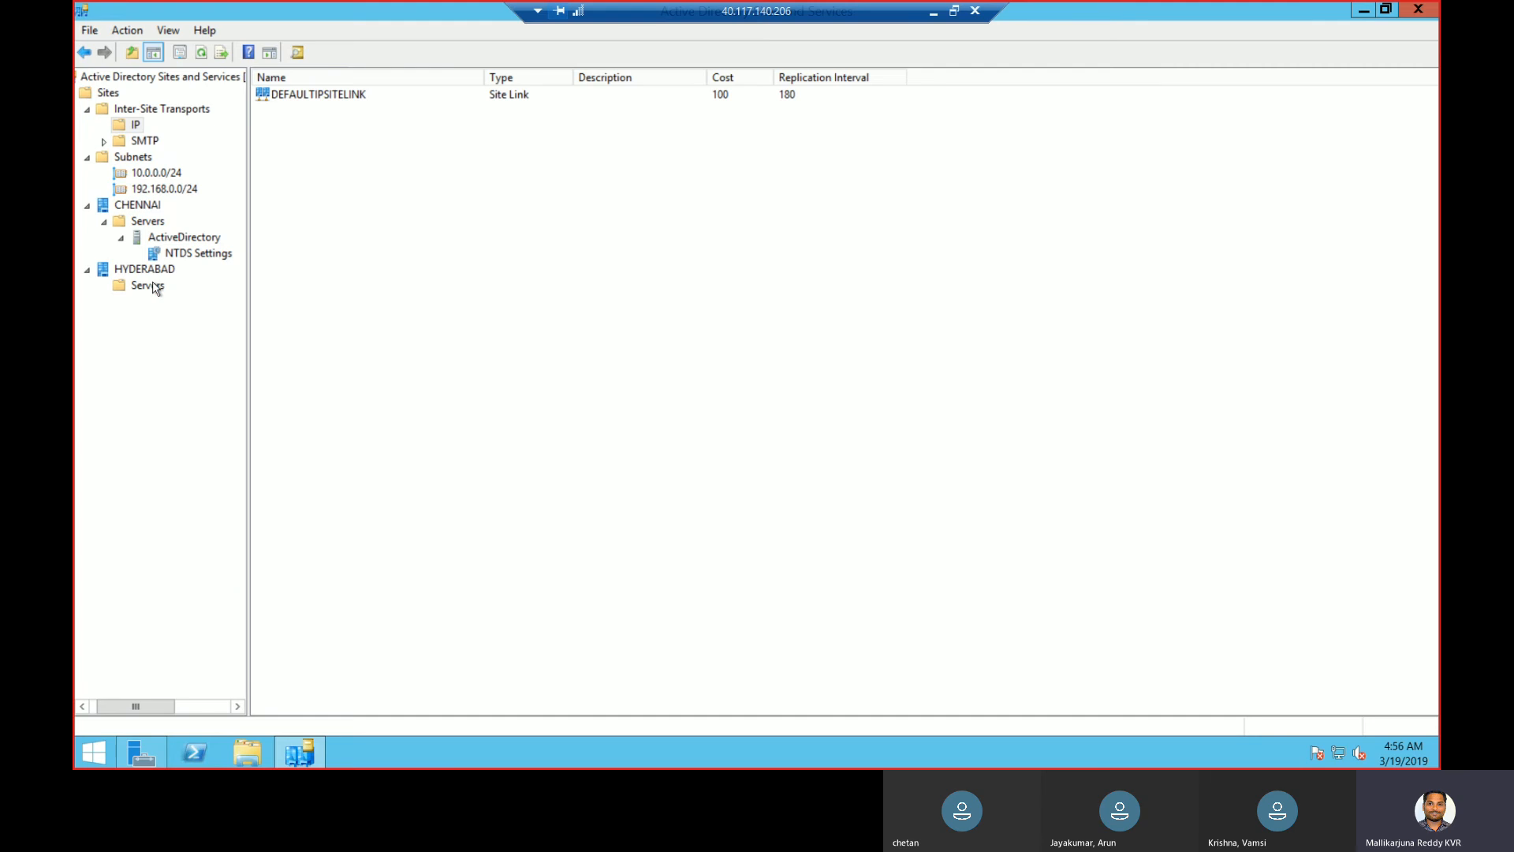
{"action": "right_click", "coordinate": [139, 125]}
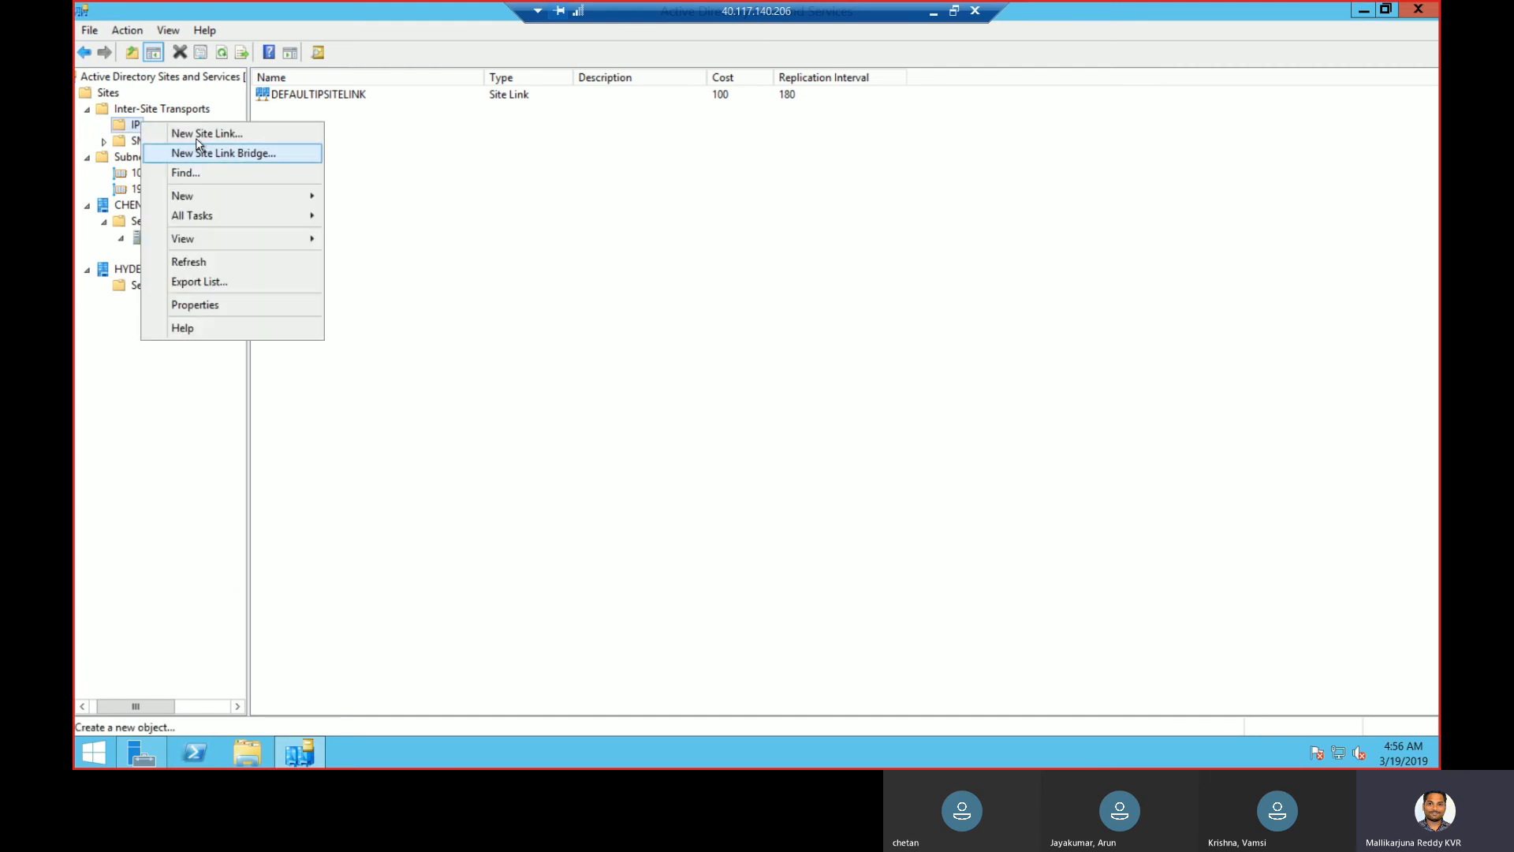
{"action": "left_click", "coordinate": [201, 134]}
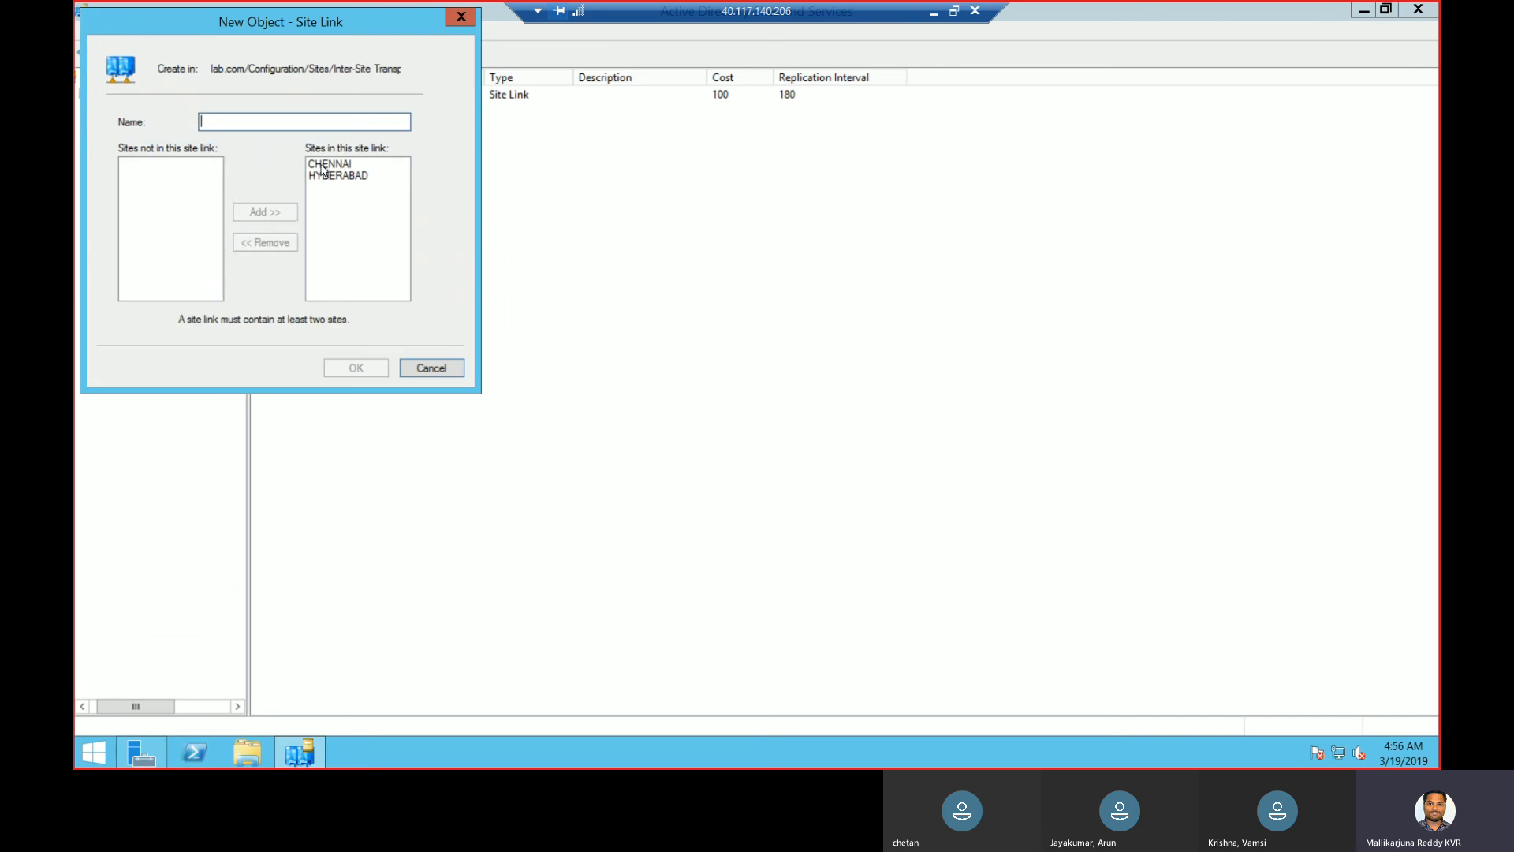
{"action": "left_click", "coordinate": [325, 166]}
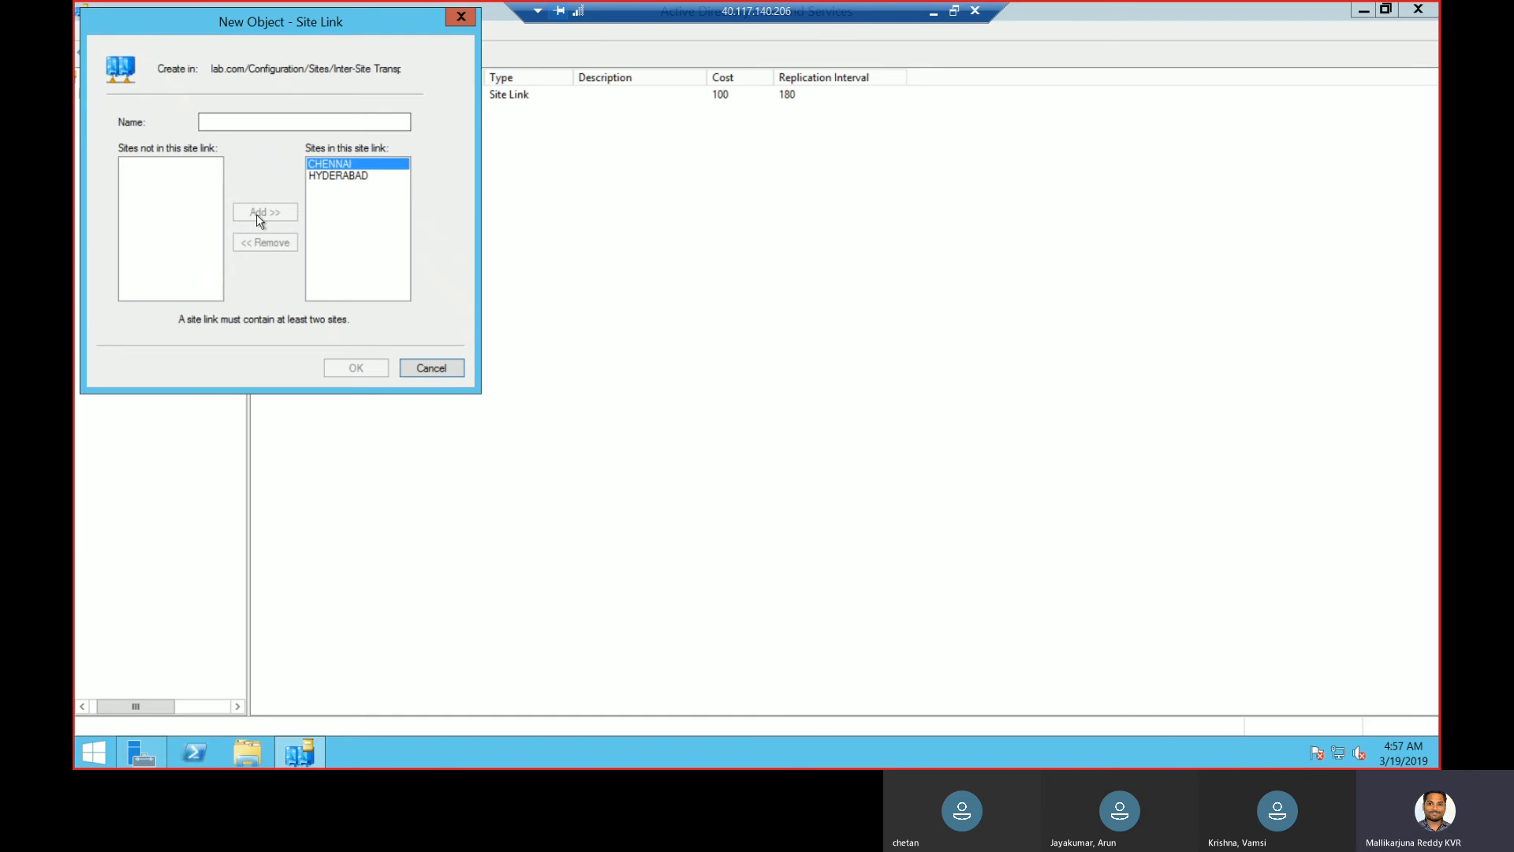
{"action": "left_click", "coordinate": [330, 120]}
{"action": "type", "text": "CHE-HYD"}
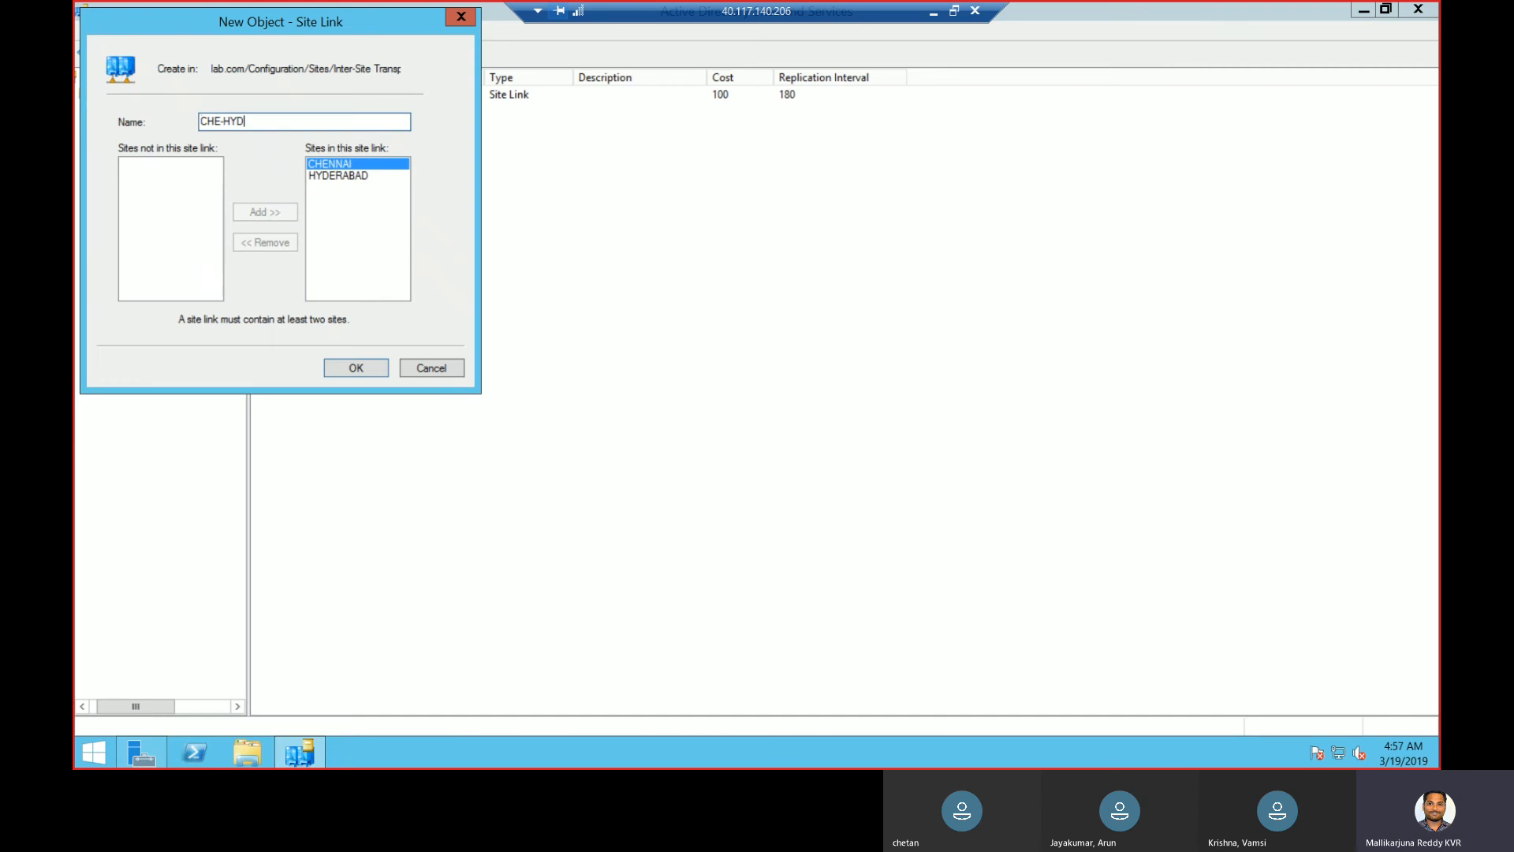
- Confirm the CHE-HYD link, delete DEFAULTIPSITELINK, and select CHE-HYD
{"action": "left_click", "coordinate": [362, 369]}
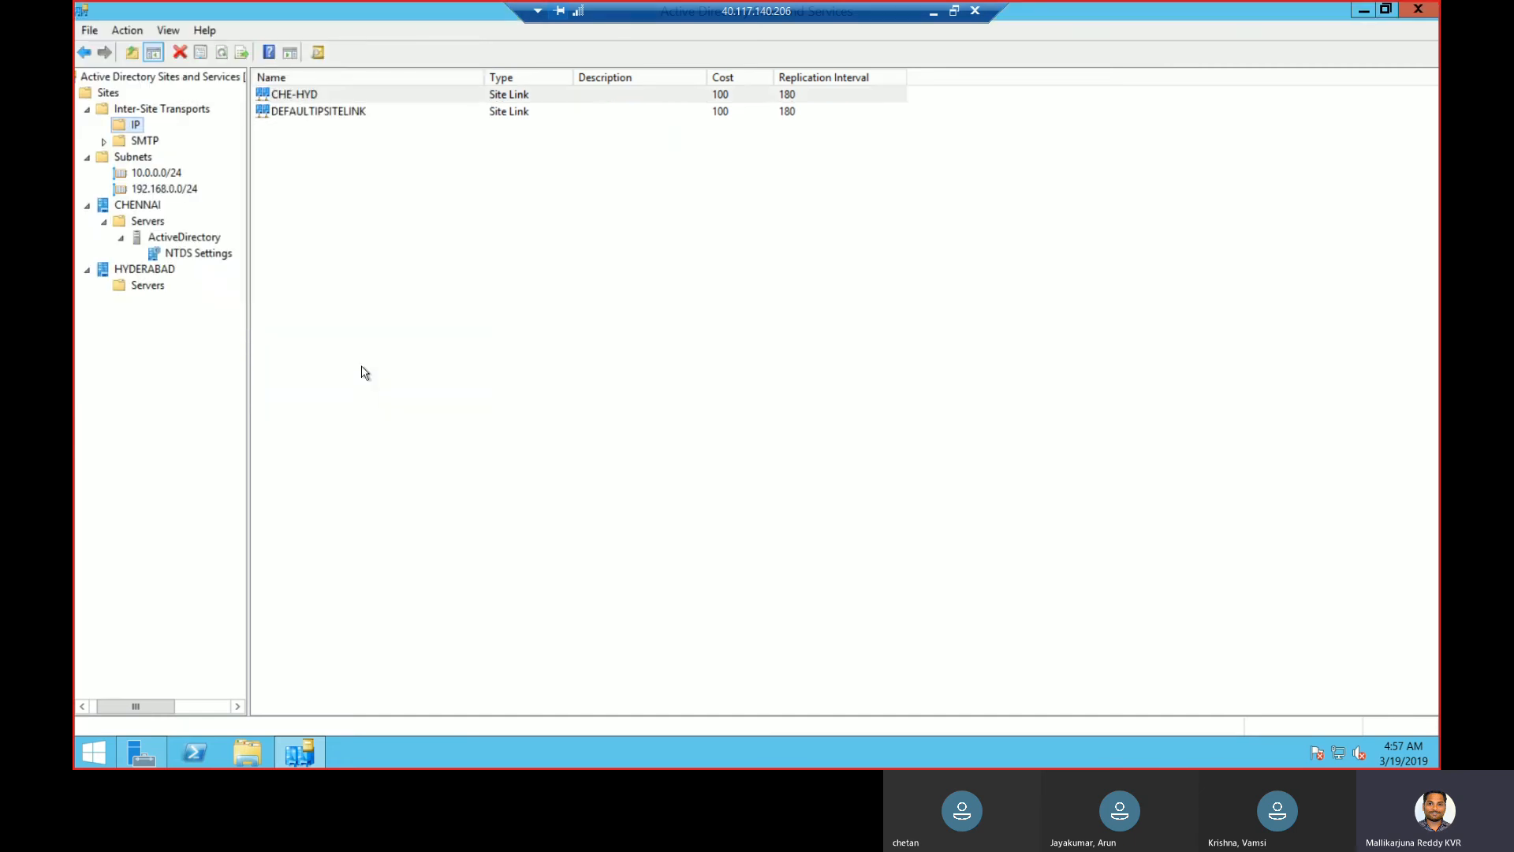
{"action": "left_click", "coordinate": [374, 118]}
{"action": "right_click", "coordinate": [372, 114]}
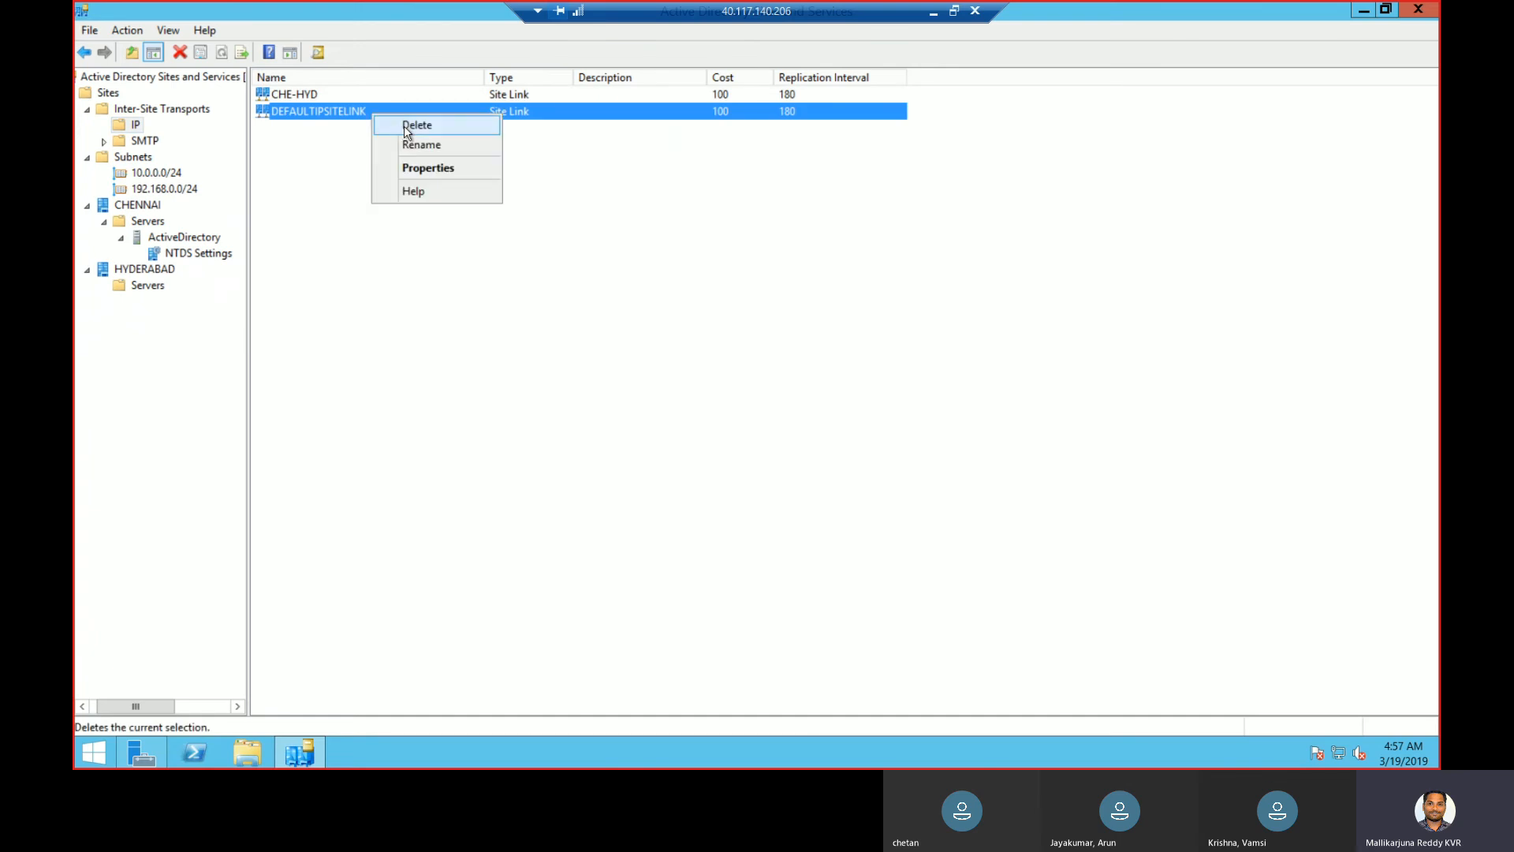
{"action": "left_click", "coordinate": [408, 126]}
{"action": "left_click", "coordinate": [803, 448]}
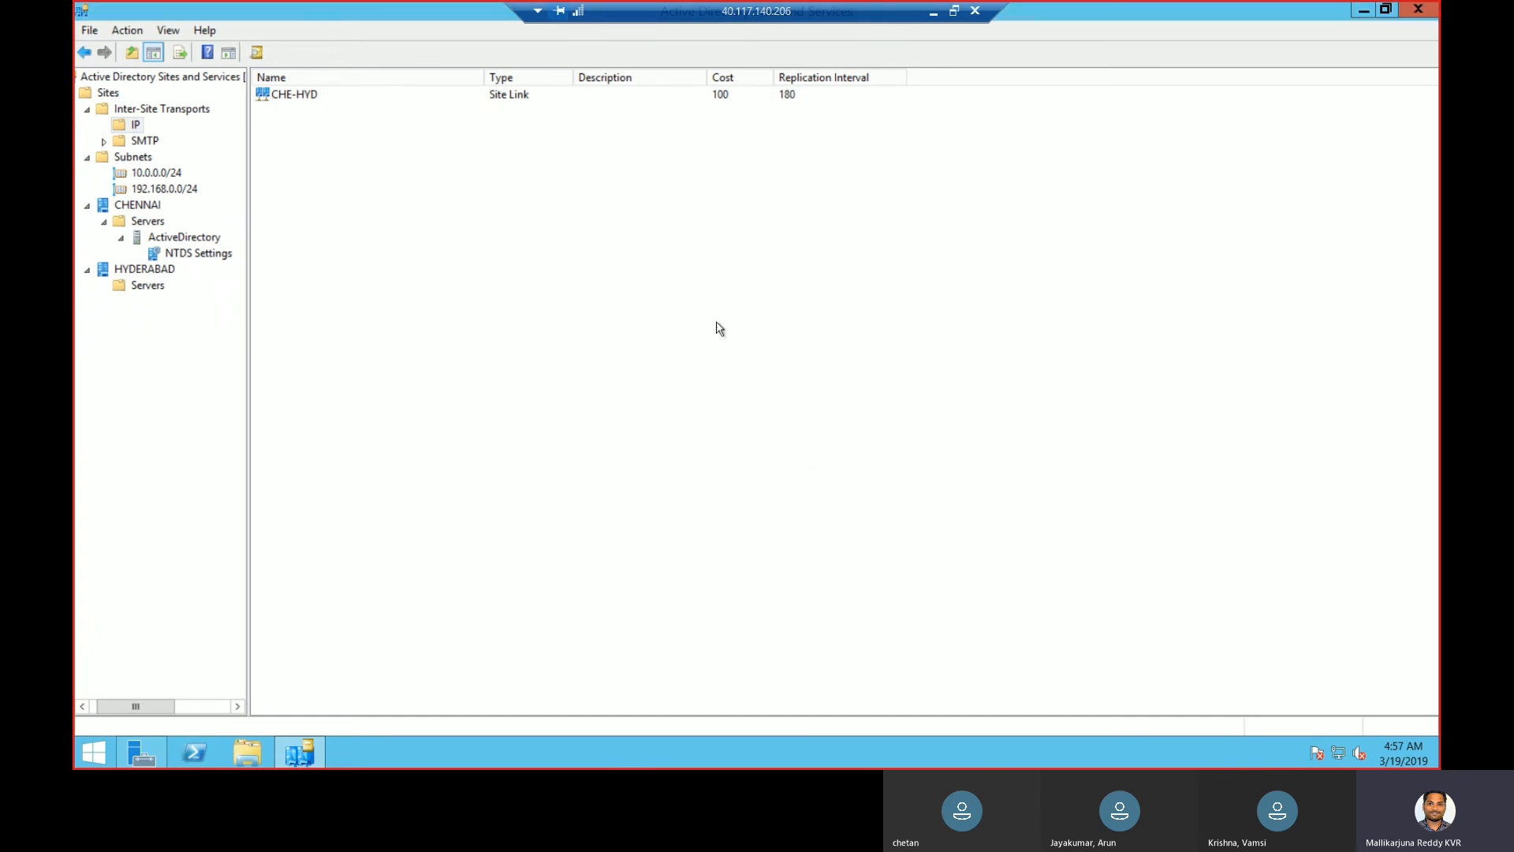
{"action": "left_click", "coordinate": [495, 97]}
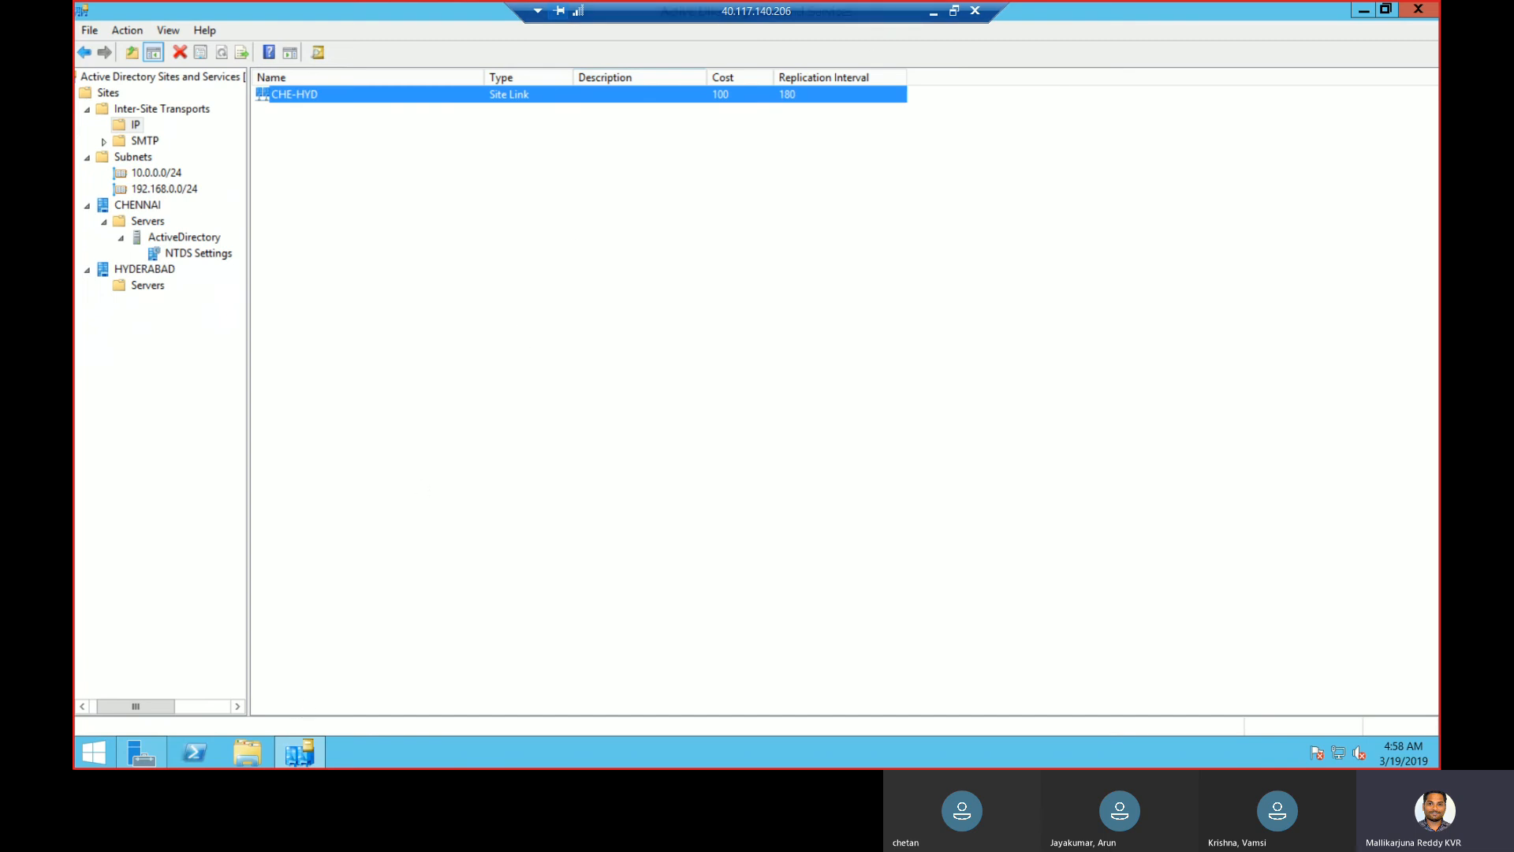
- Launch Active Directory Users and Computers by running dsa.msc
{"action": "right_click", "coordinate": [79, 754]}
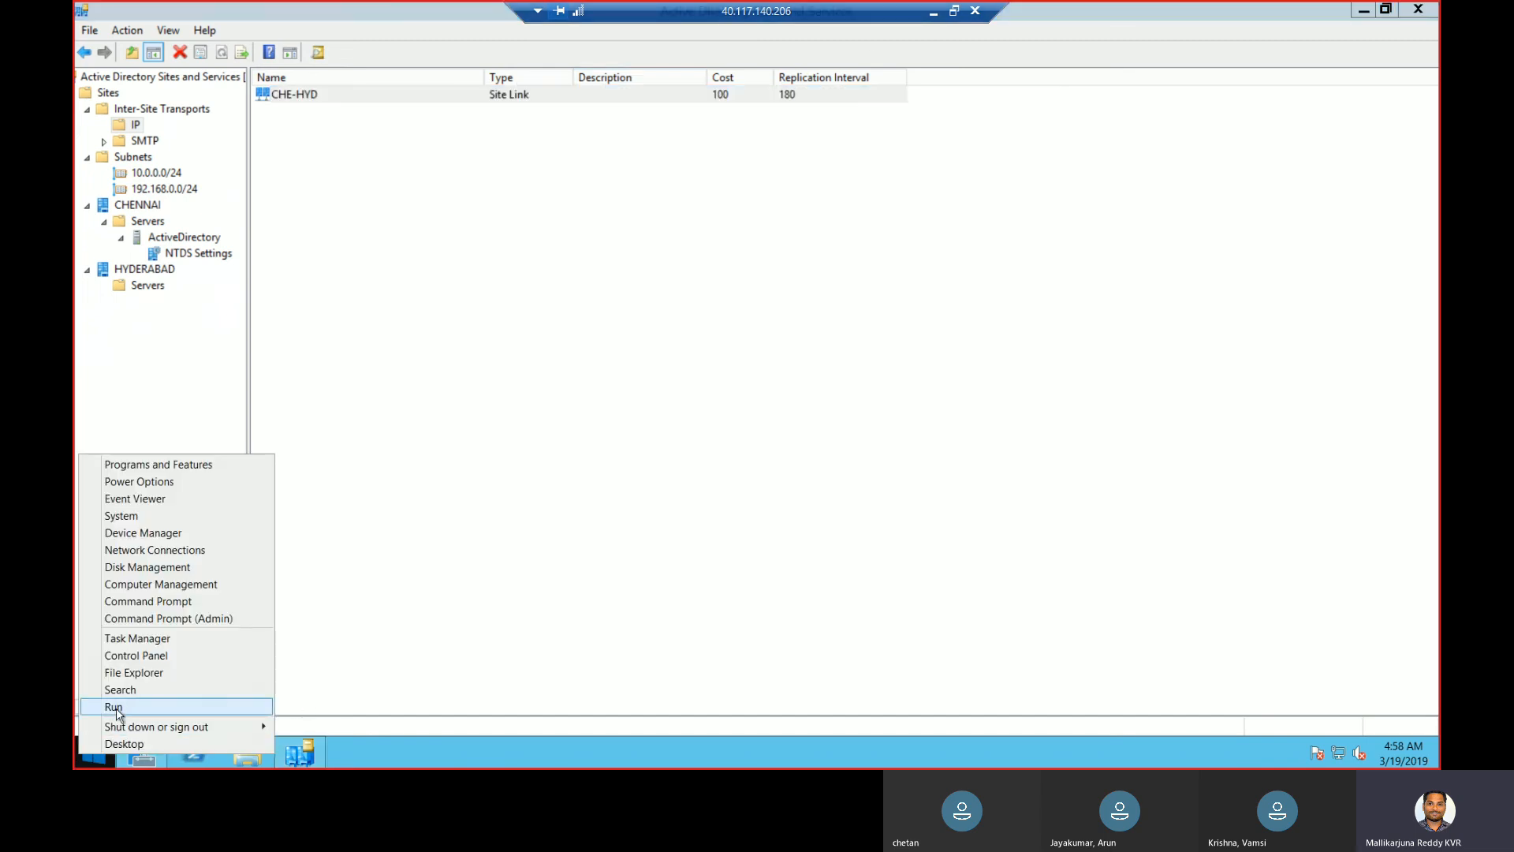
{"action": "left_click", "coordinate": [114, 708]}
{"action": "type", "text": "dsa.msc"}
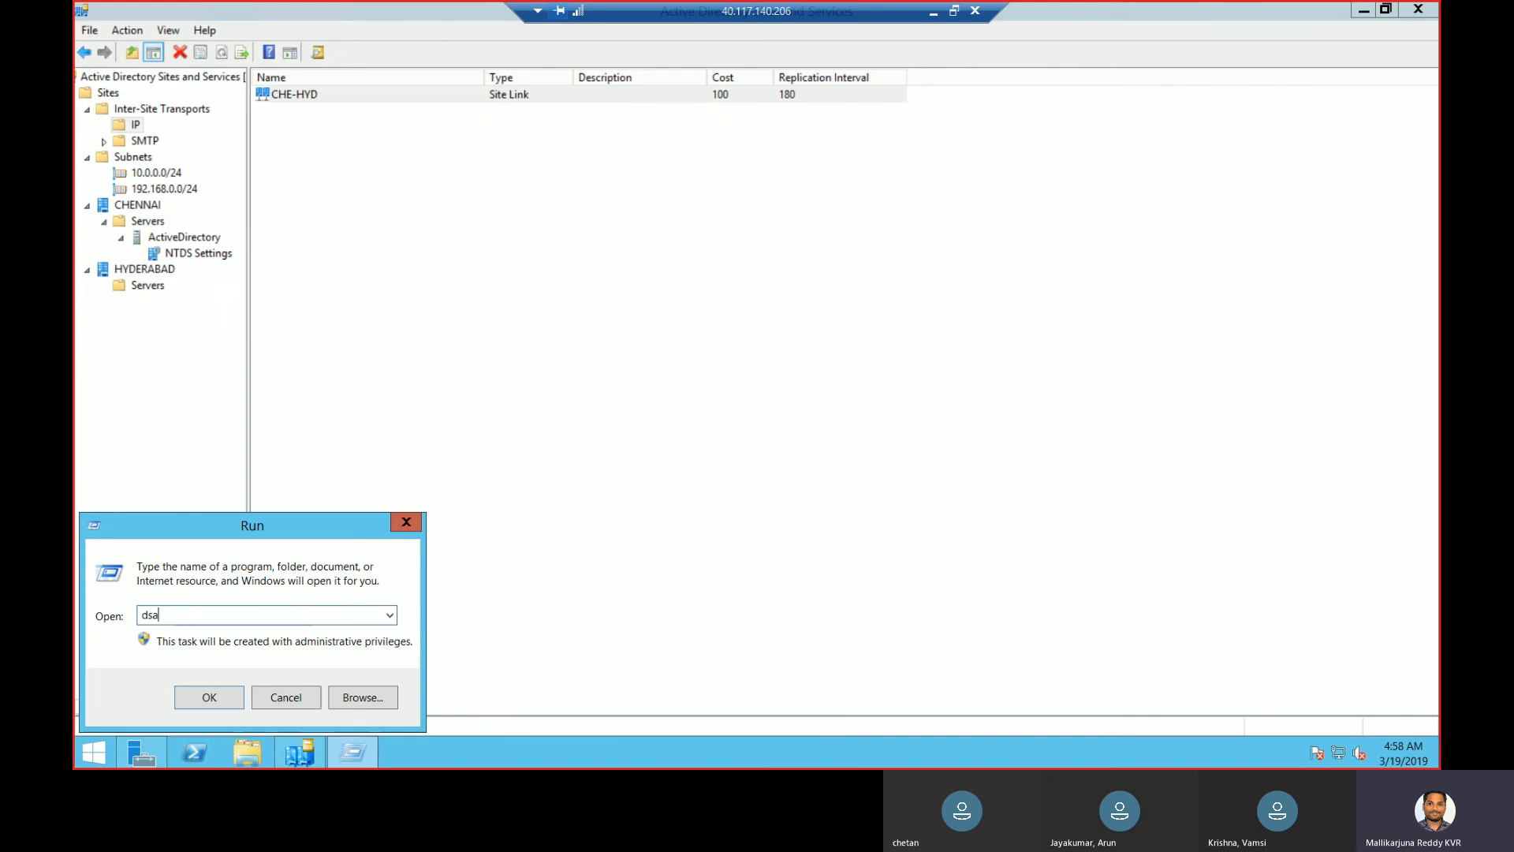
{"action": "key", "text": "Return"}
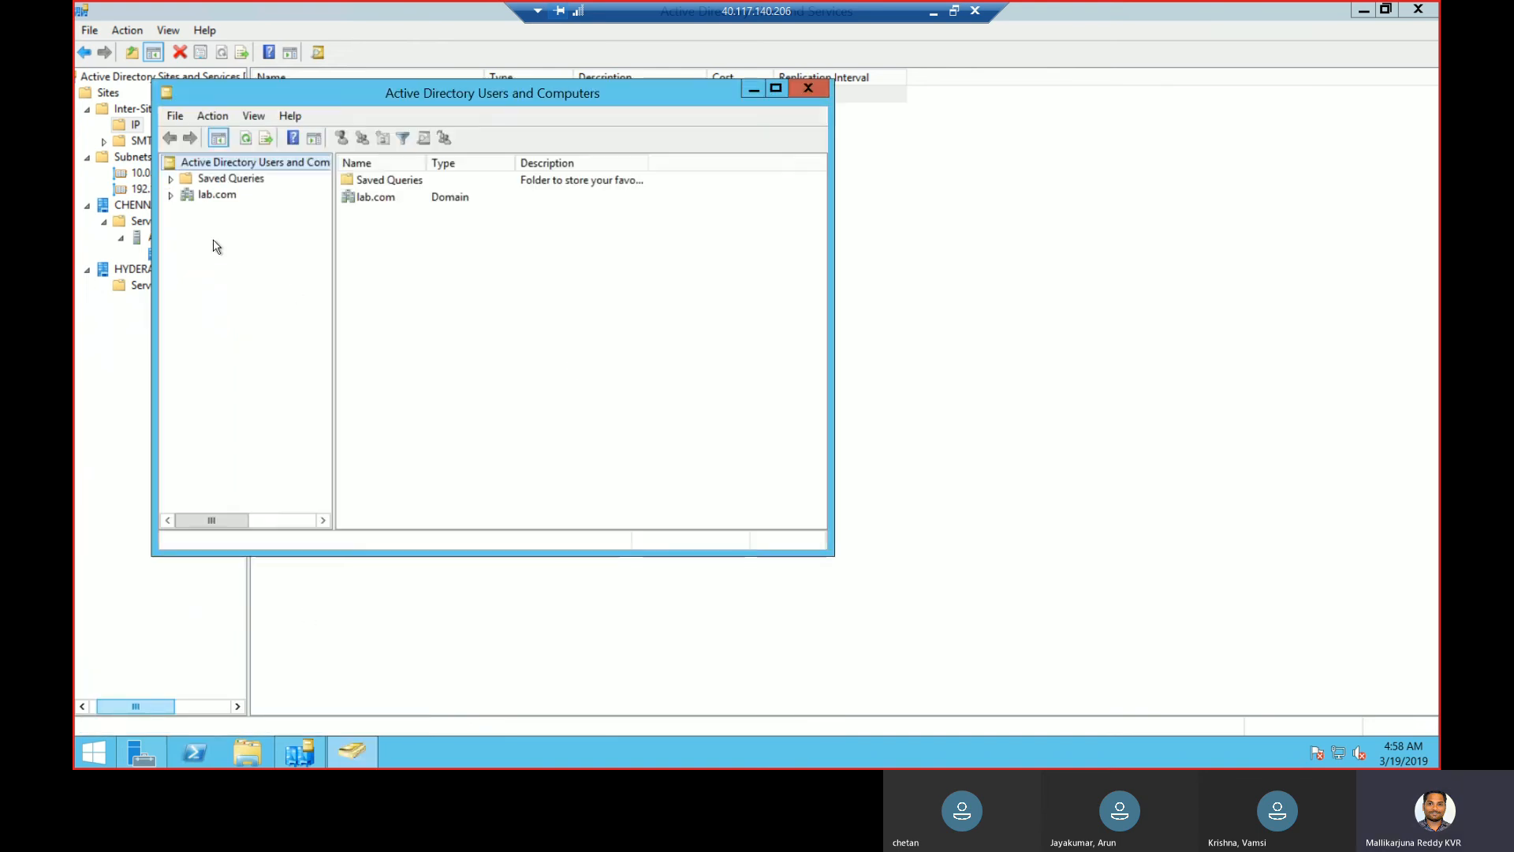
- Expand lab.com and browse the groups and accounts in its Users container
{"action": "left_click", "coordinate": [172, 196]}
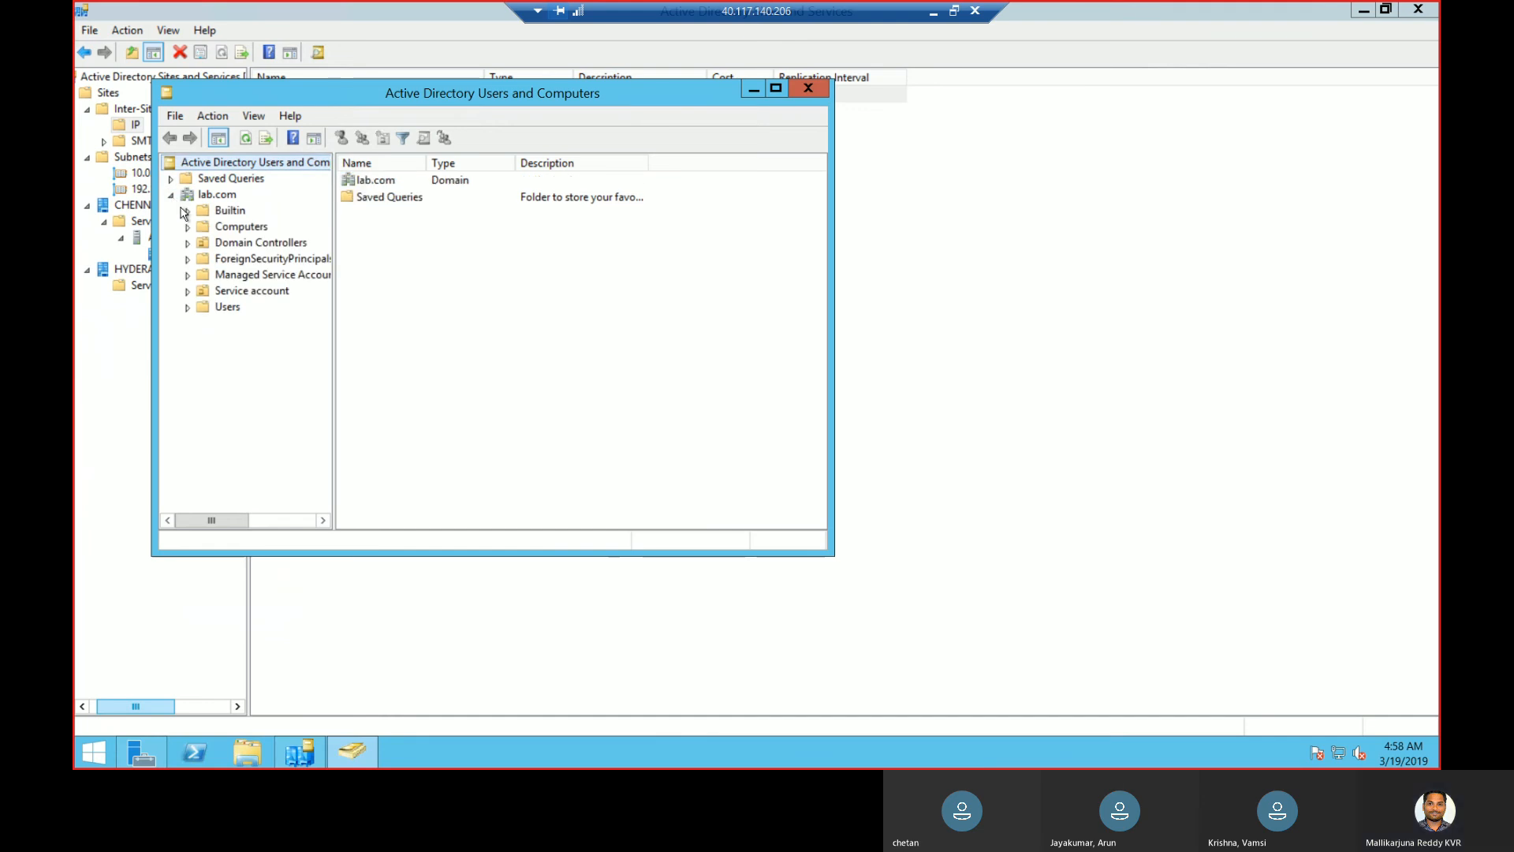
{"action": "left_click", "coordinate": [225, 307]}
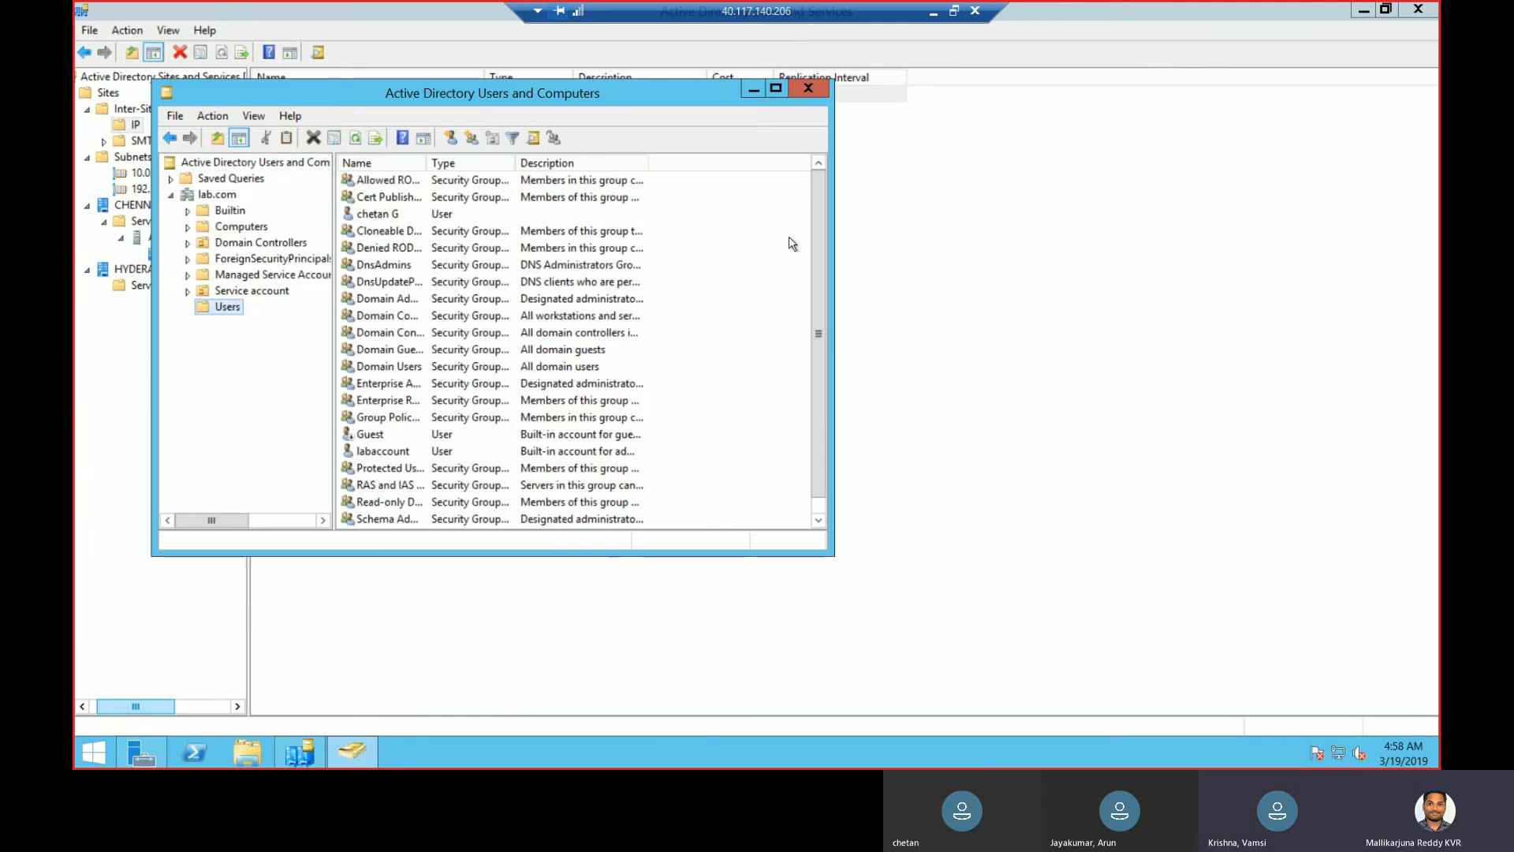
{"action": "scroll", "coordinate": [818, 418], "scroll_direction": "down", "scroll_amount": 1}
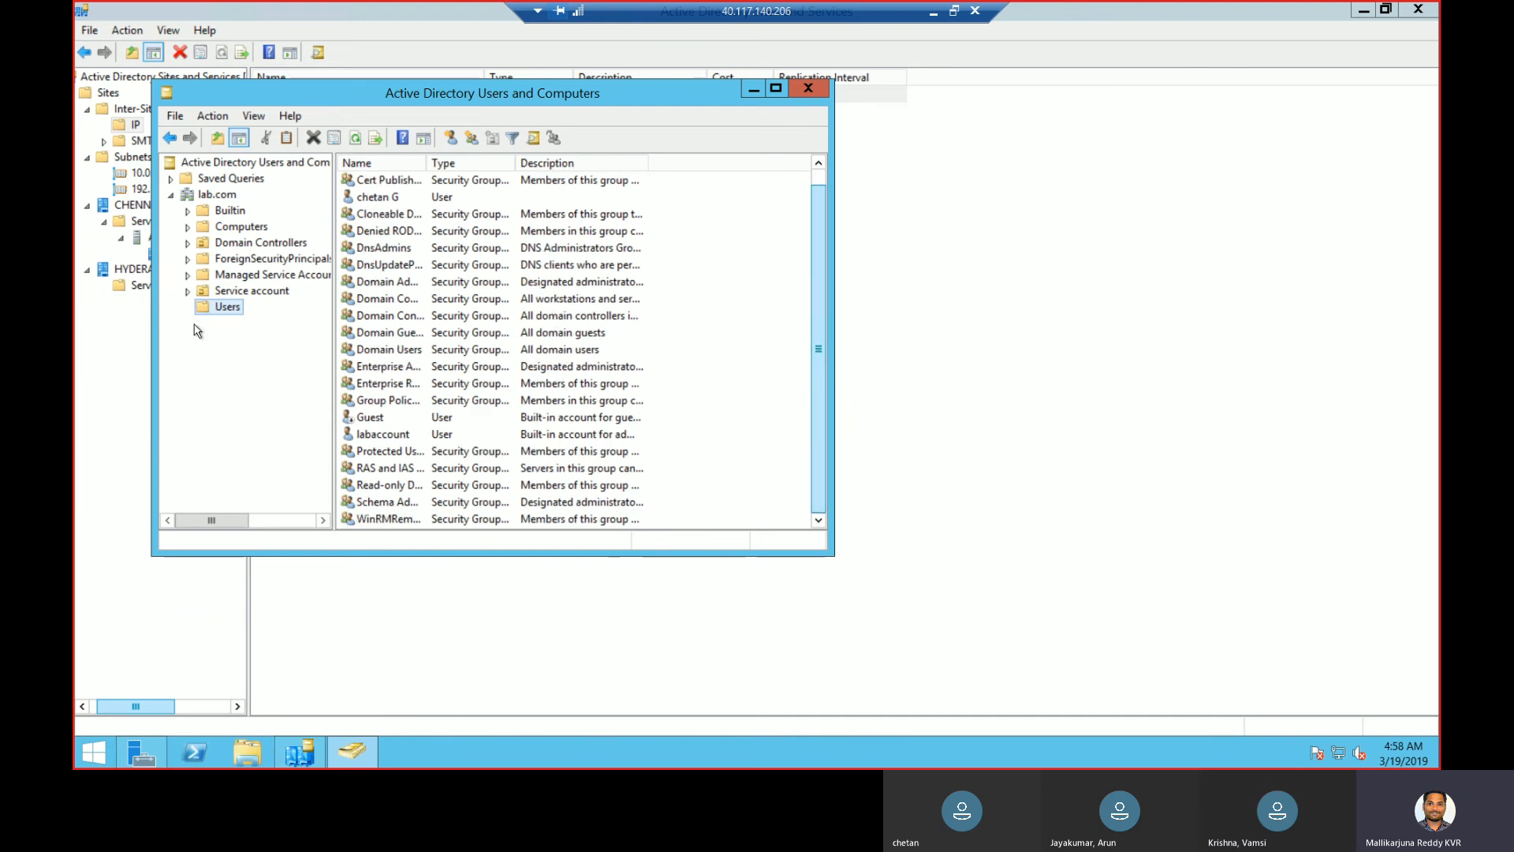
{"action": "right_click", "coordinate": [230, 196]}
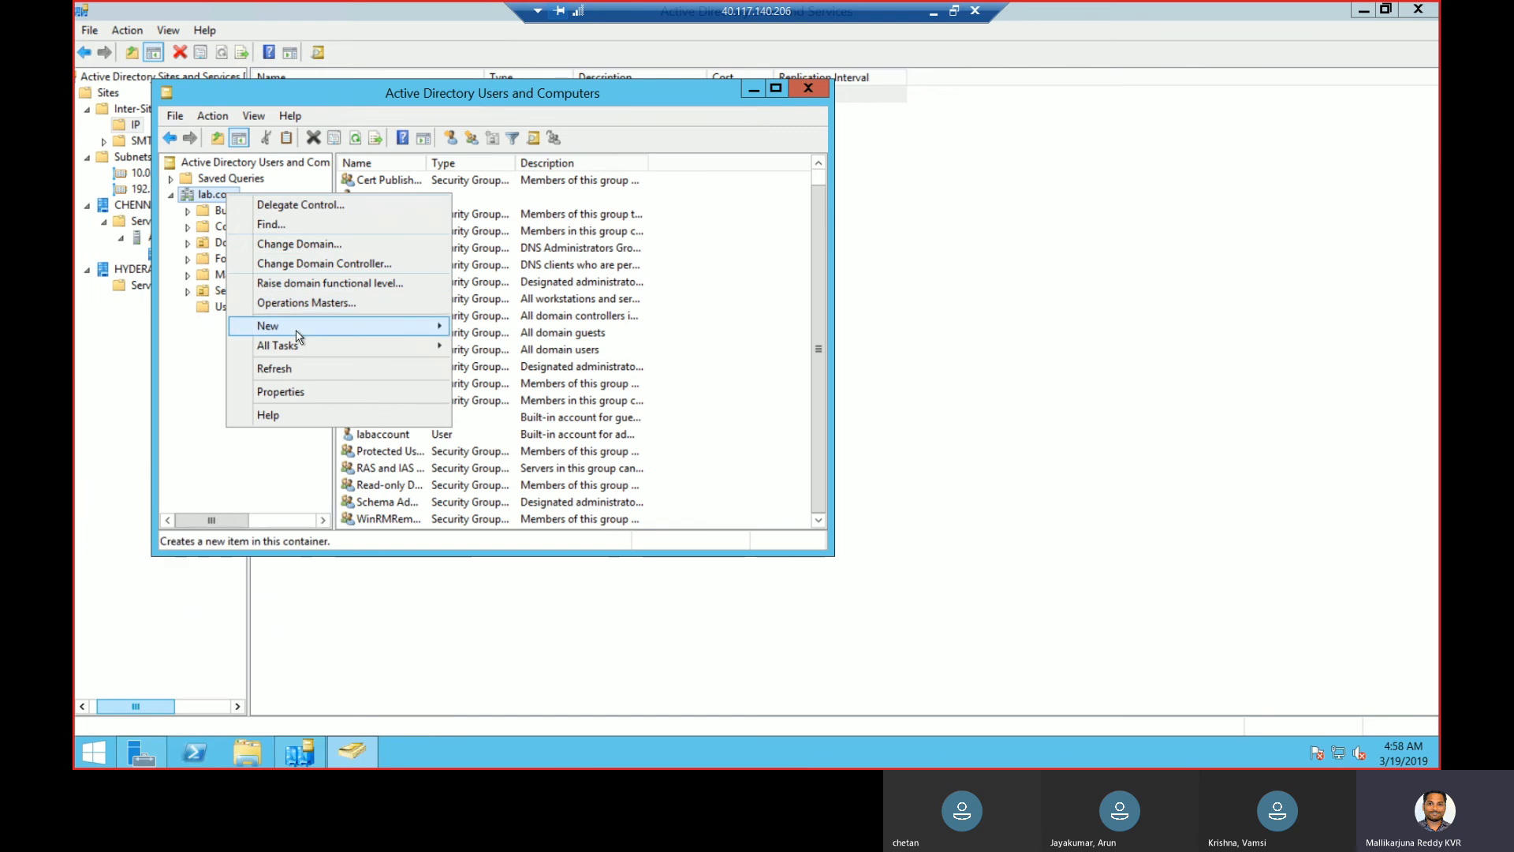
- Create a Corporate organizational unit directly under lab.com
{"action": "mouse_move", "coordinate": [298, 337]}
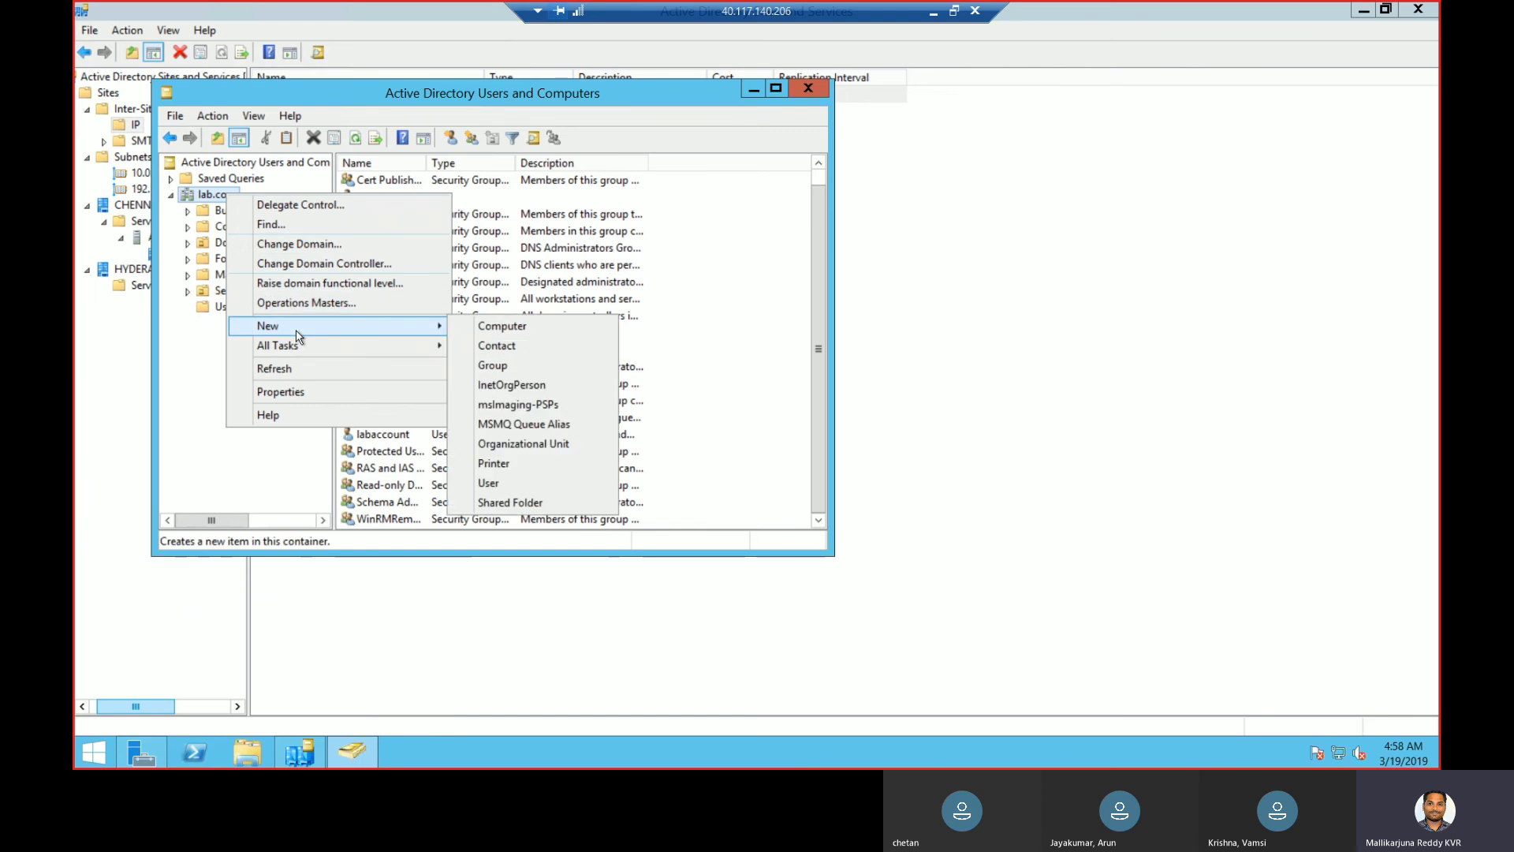
{"action": "left_click", "coordinate": [519, 444]}
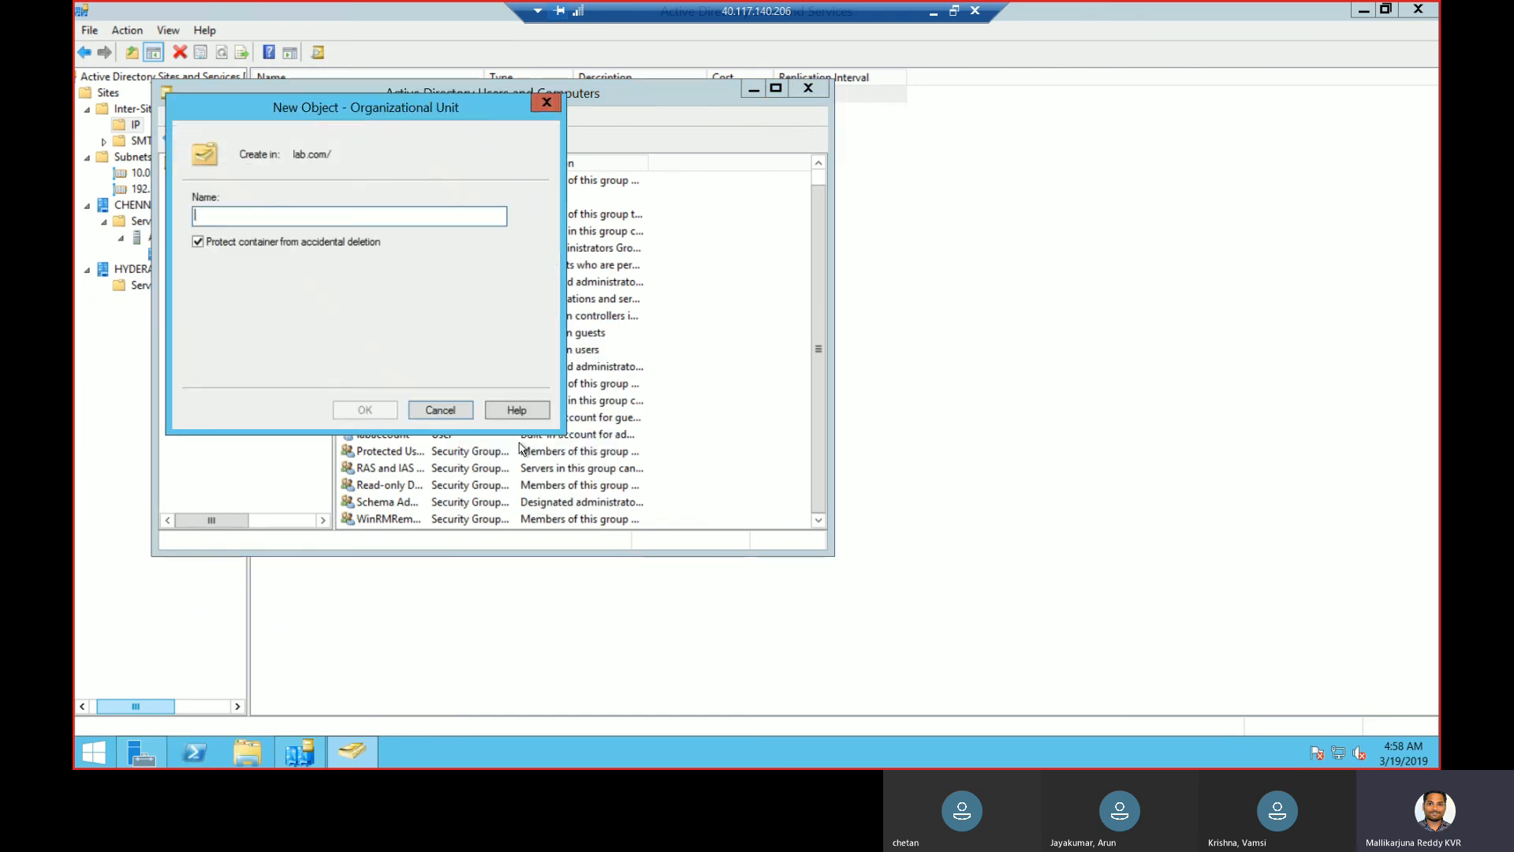
{"action": "type", "text": "Corporate"}
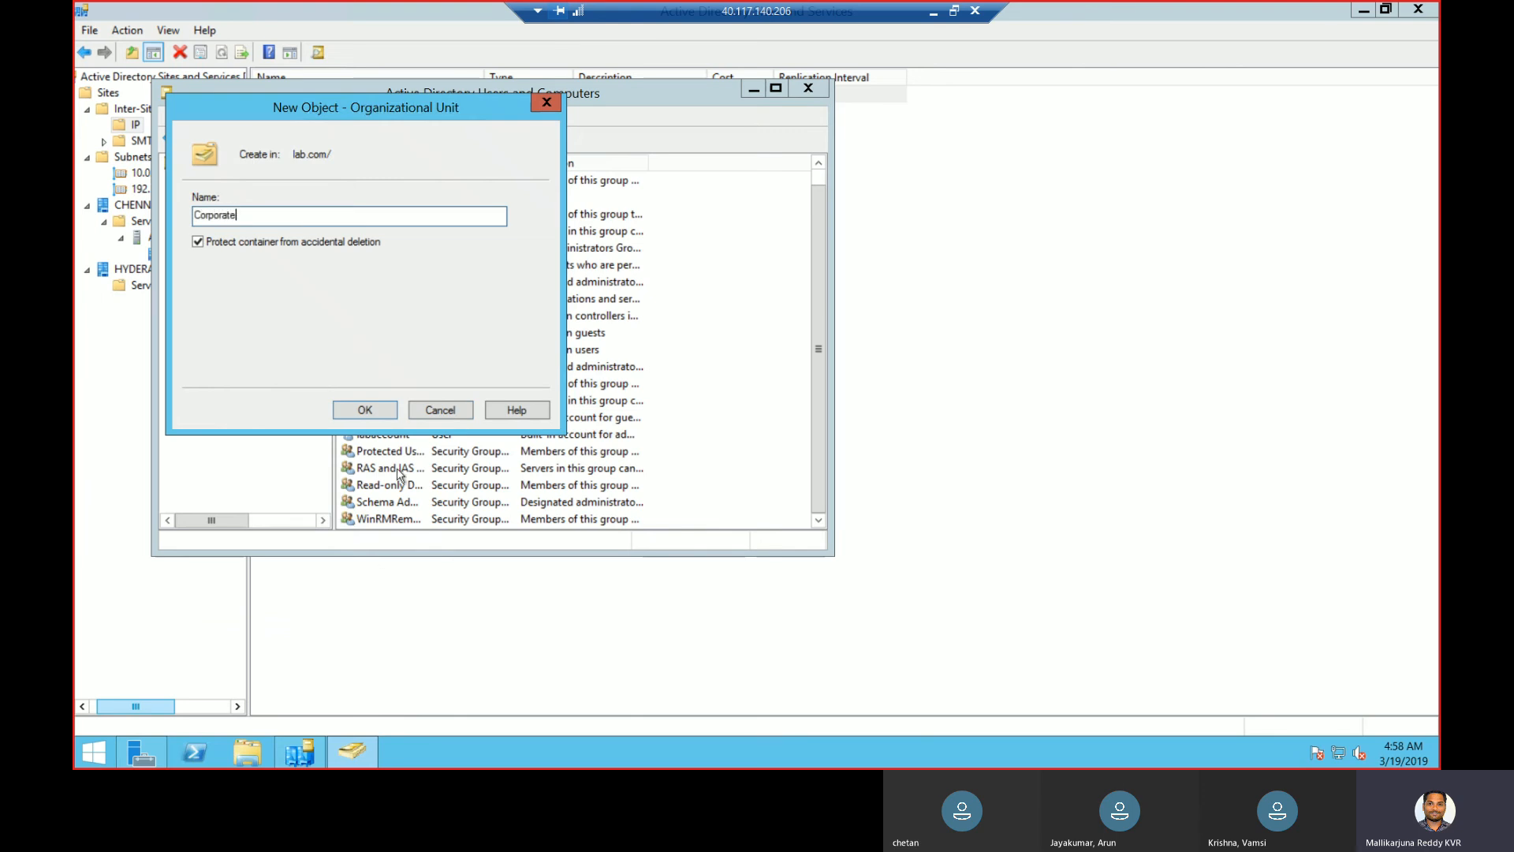
{"action": "left_click", "coordinate": [376, 412]}
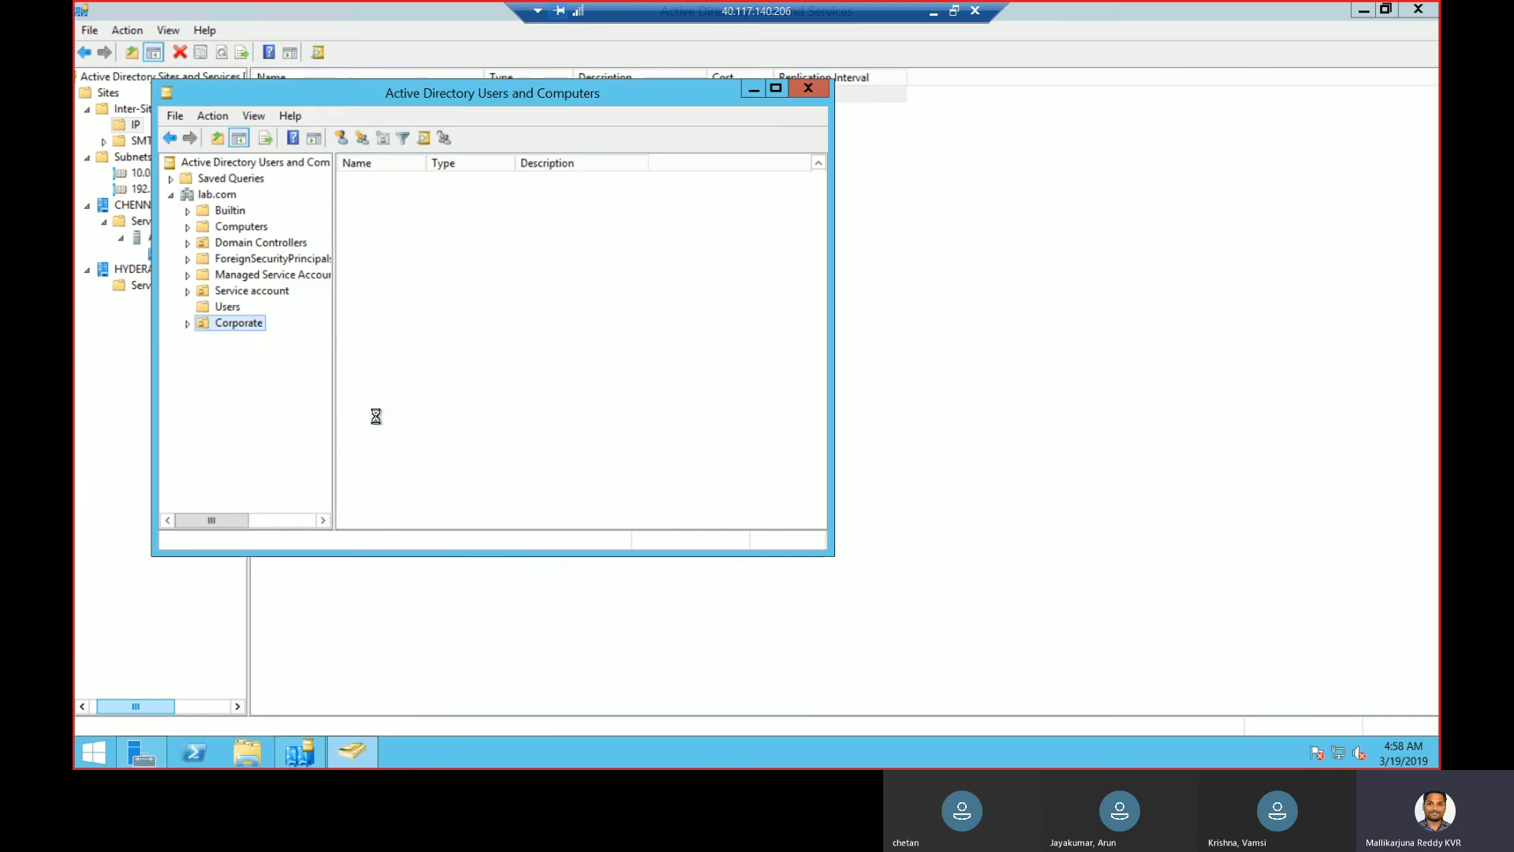
- Add a Human Resource OU inside Corporate
{"action": "right_click", "coordinate": [250, 330]}
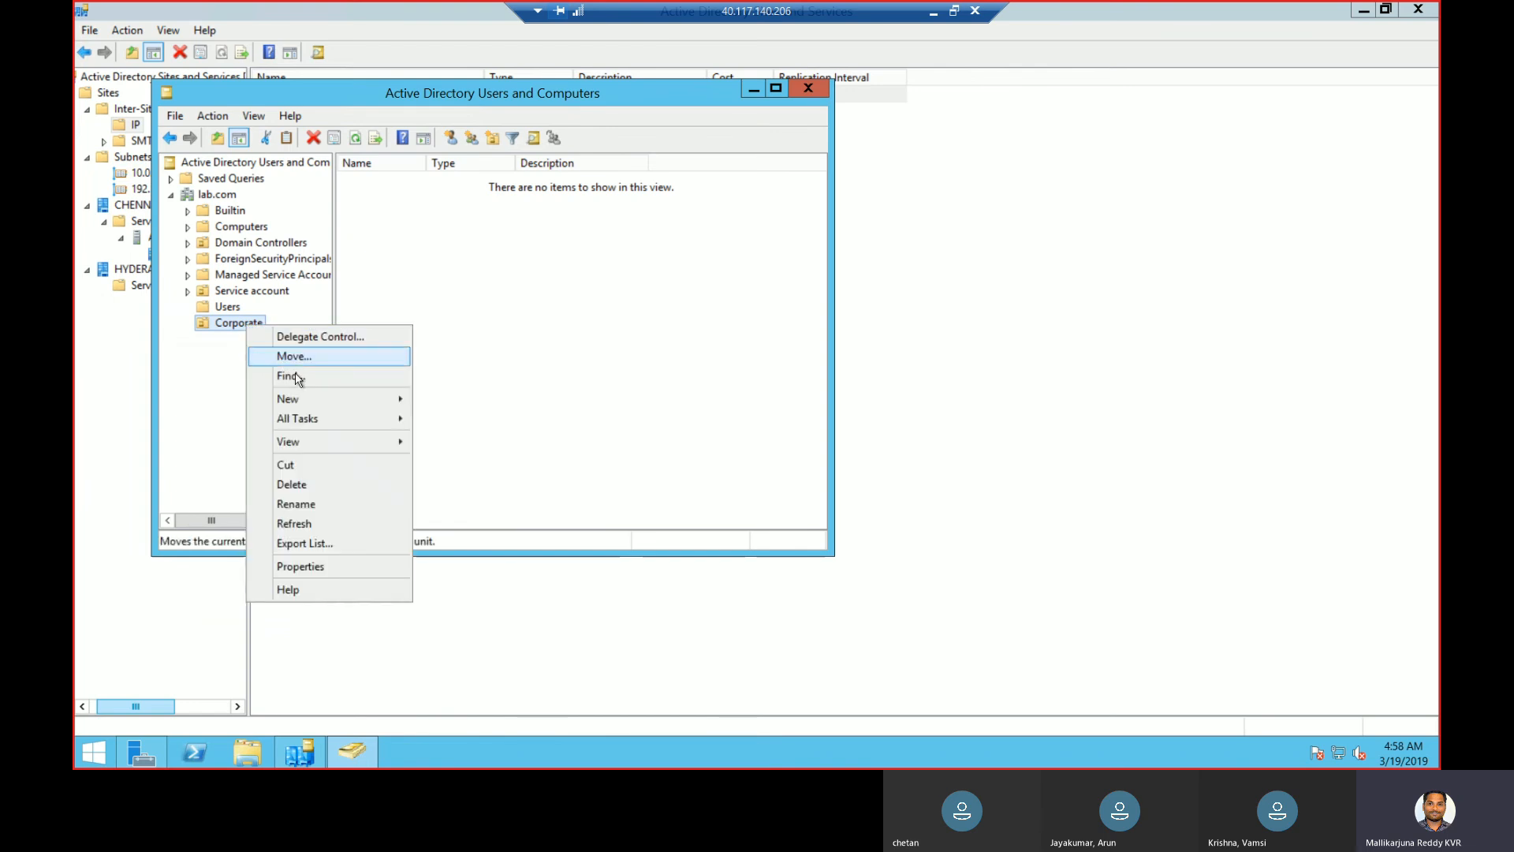
{"action": "mouse_move", "coordinate": [302, 401]}
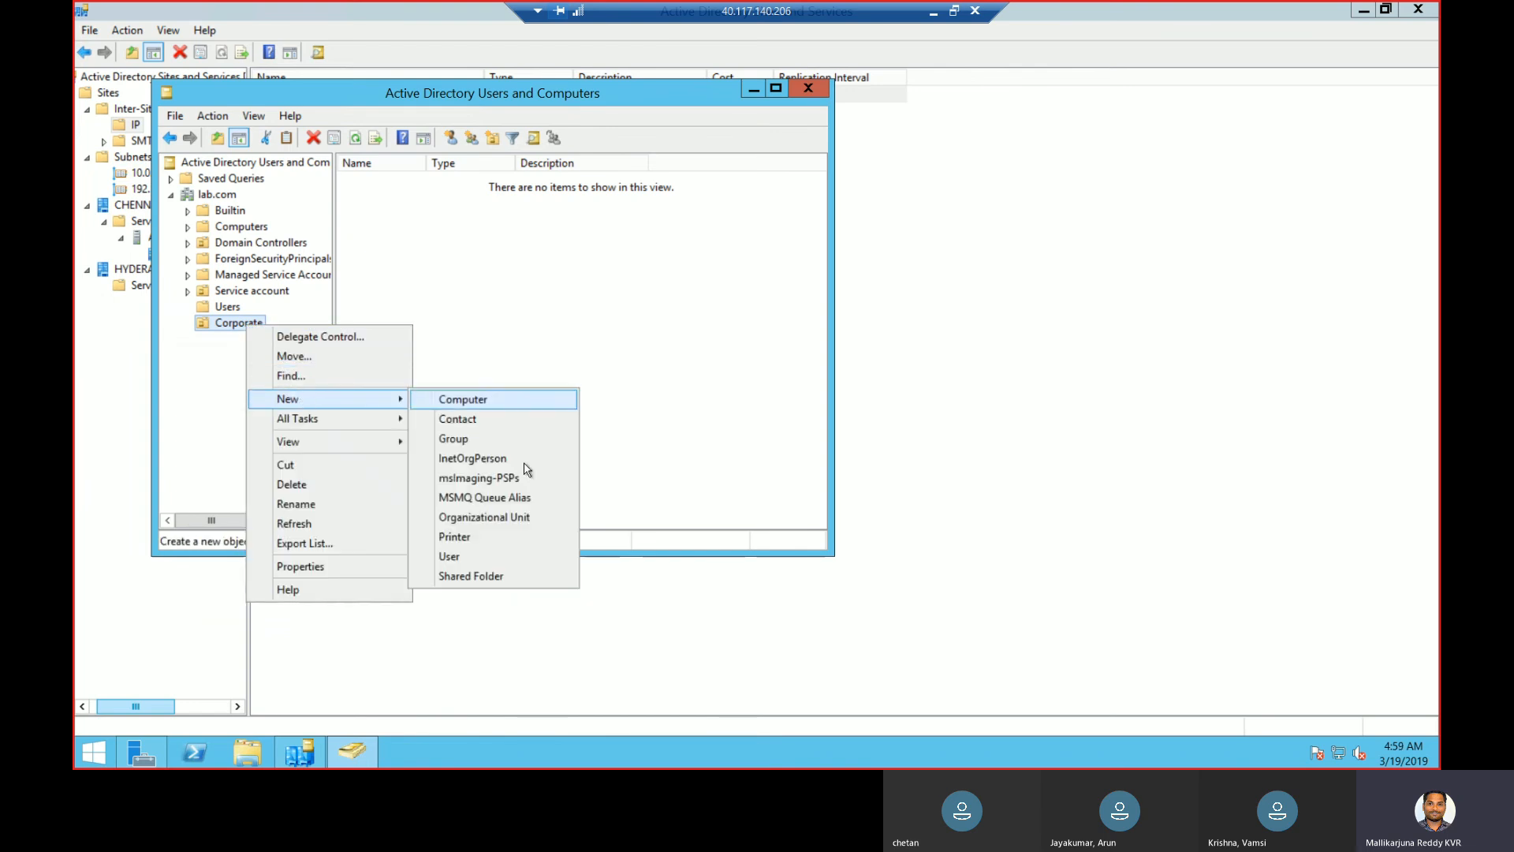
{"action": "left_click", "coordinate": [500, 518]}
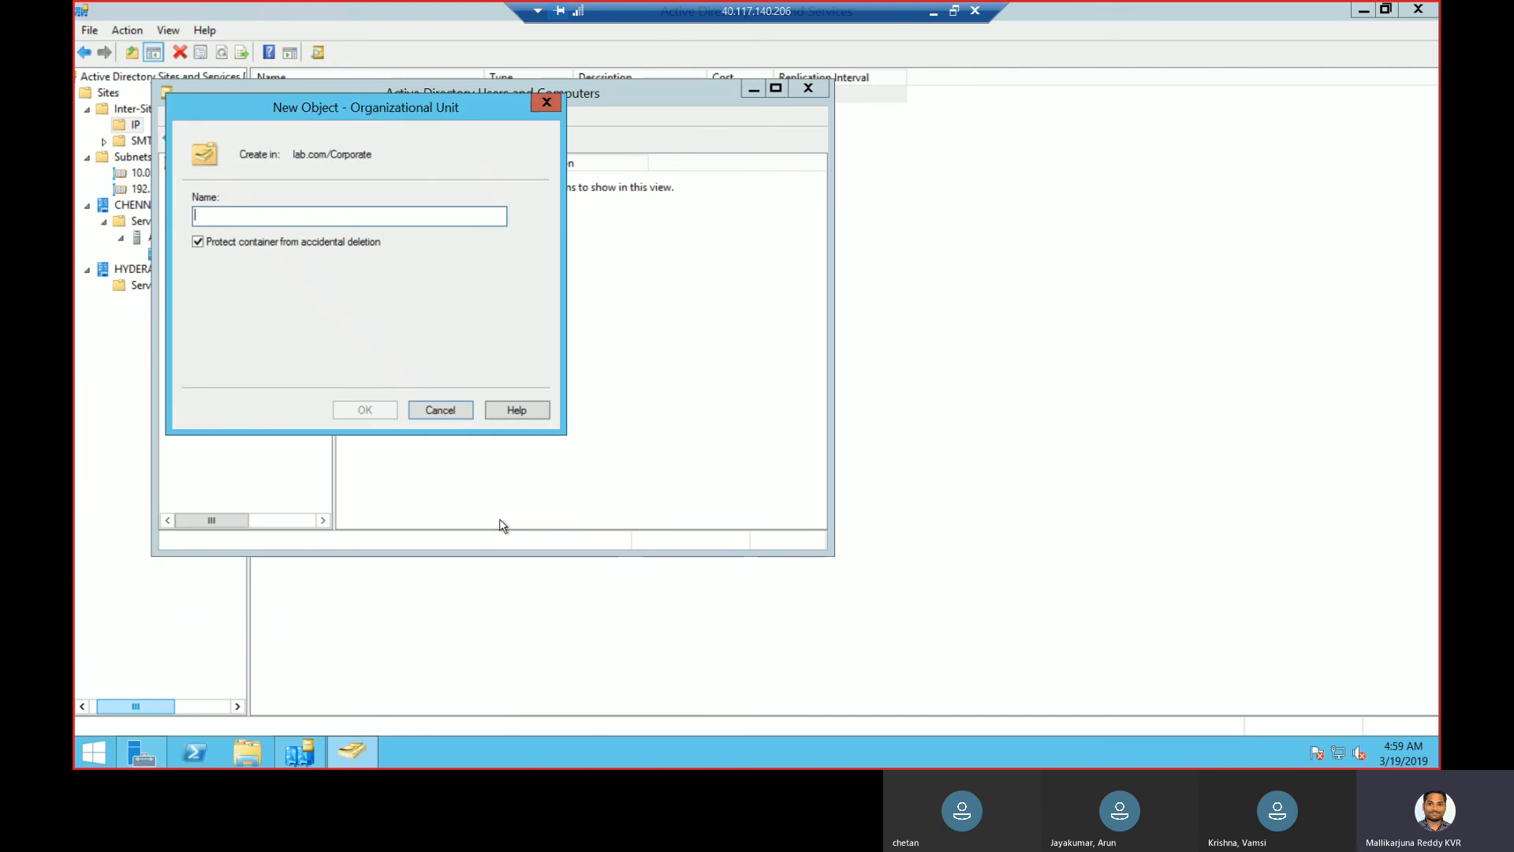
{"action": "type", "text": "Human Resource"}
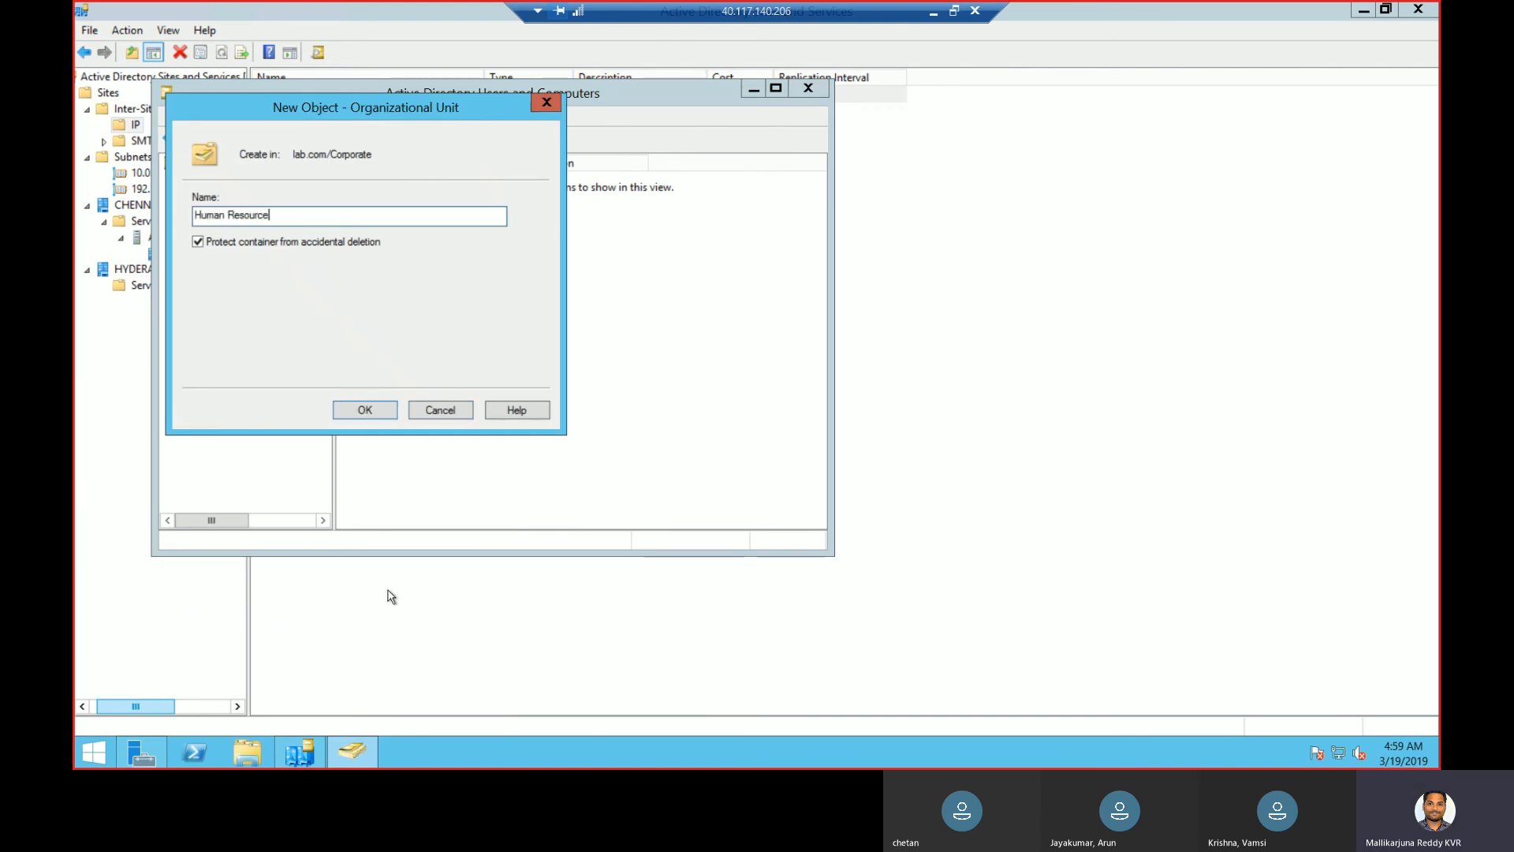
{"action": "left_click", "coordinate": [387, 410]}
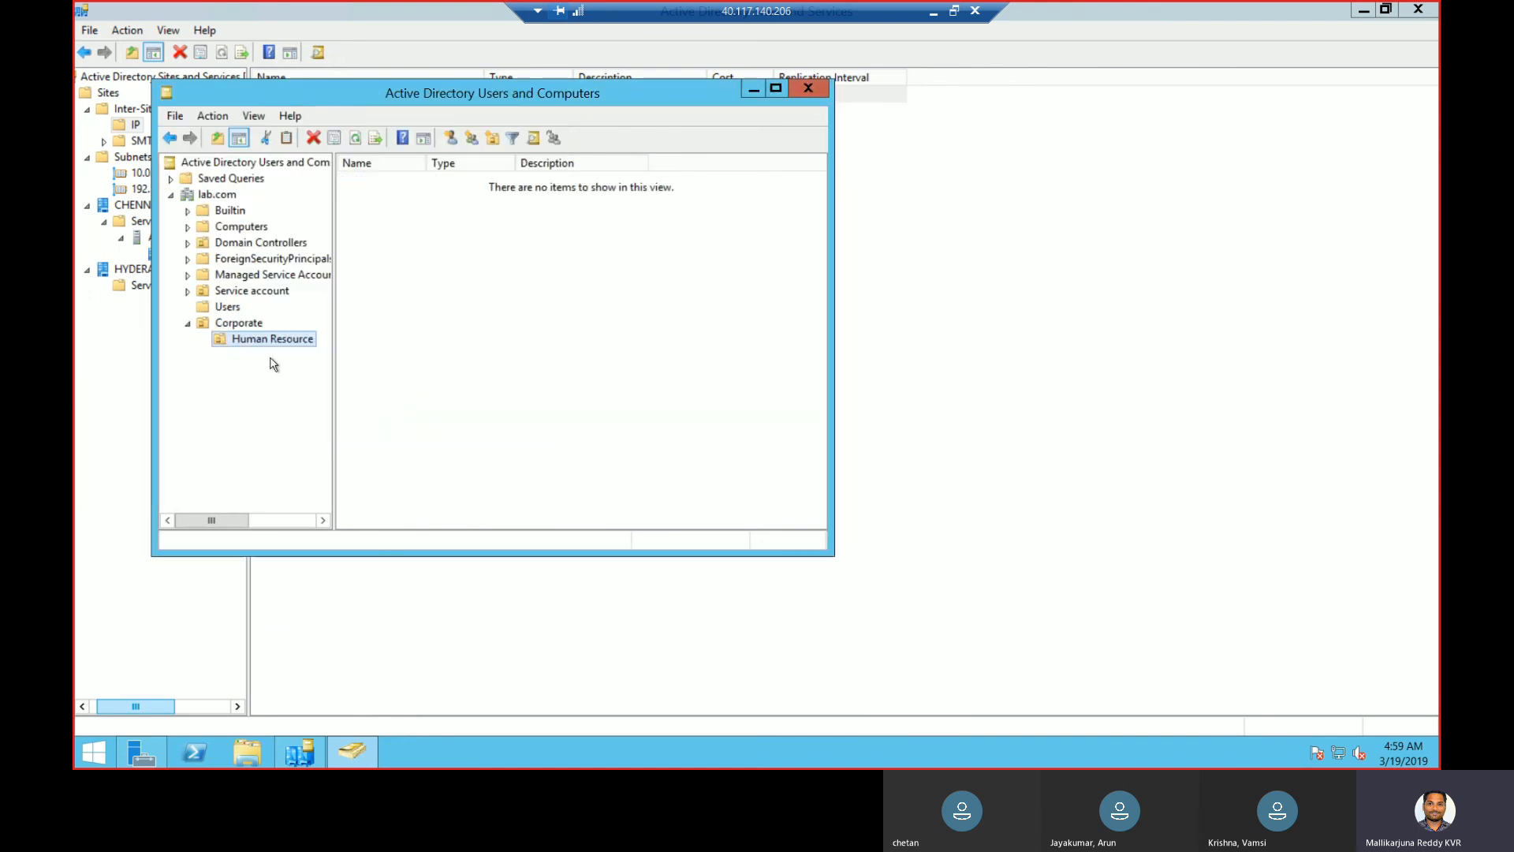
- Add a Users OU inside Human Resource
{"action": "right_click", "coordinate": [243, 346]}
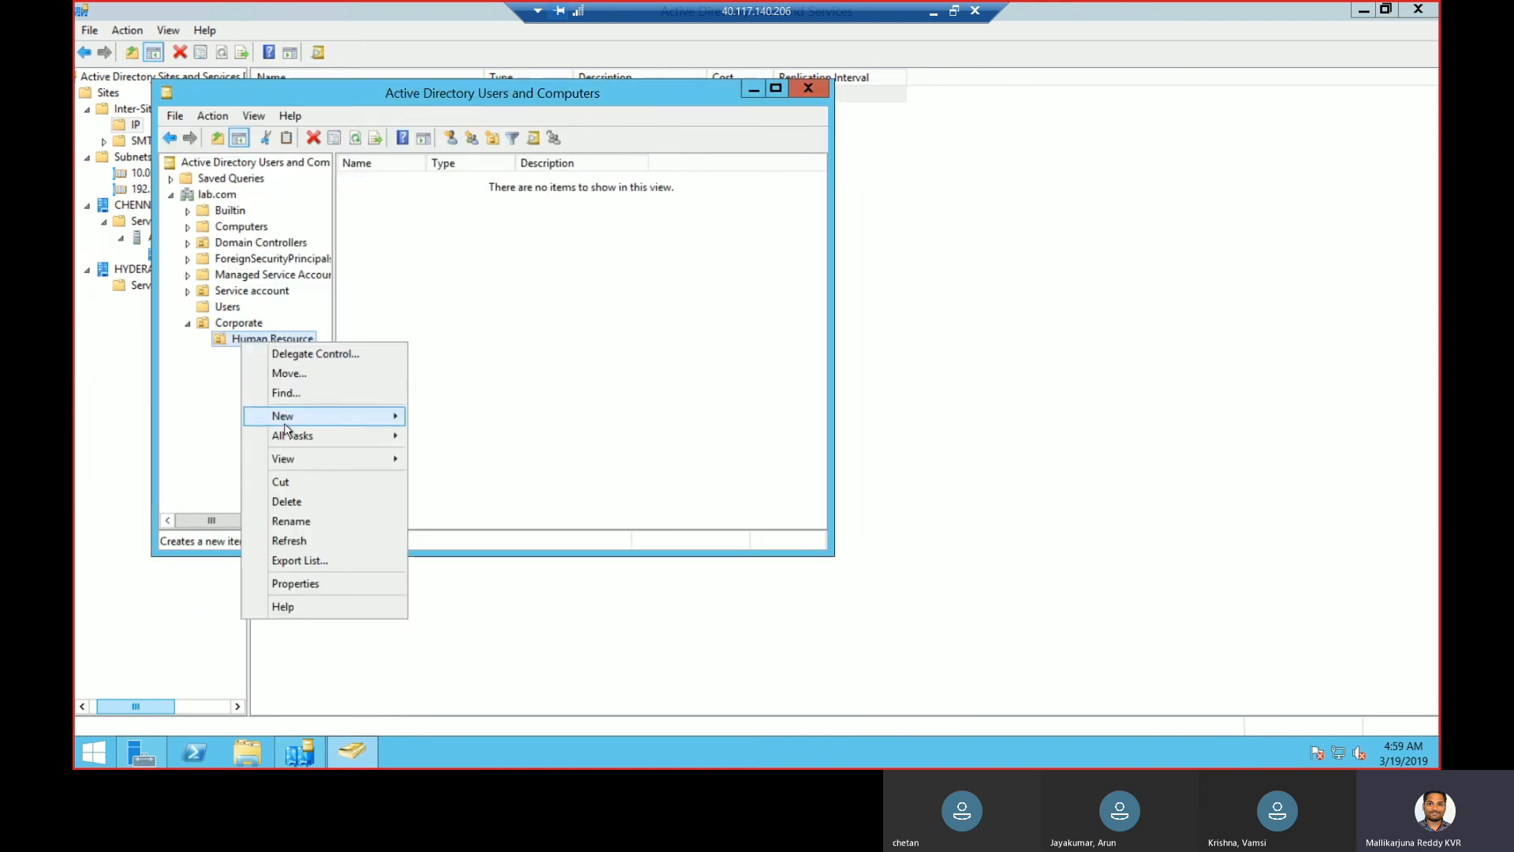
{"action": "mouse_move", "coordinate": [327, 415]}
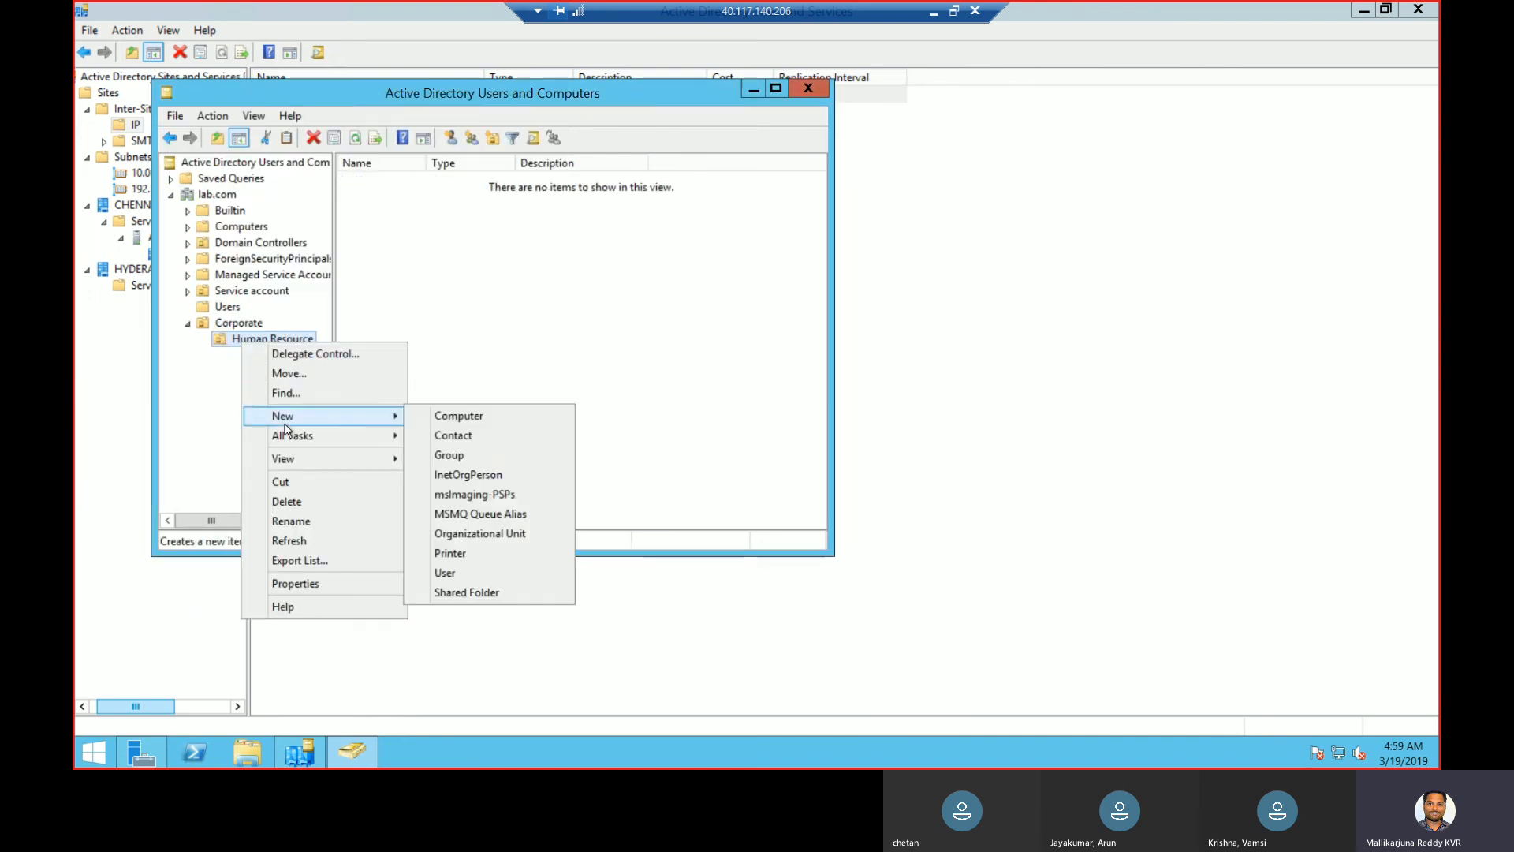
{"action": "left_click", "coordinate": [470, 535]}
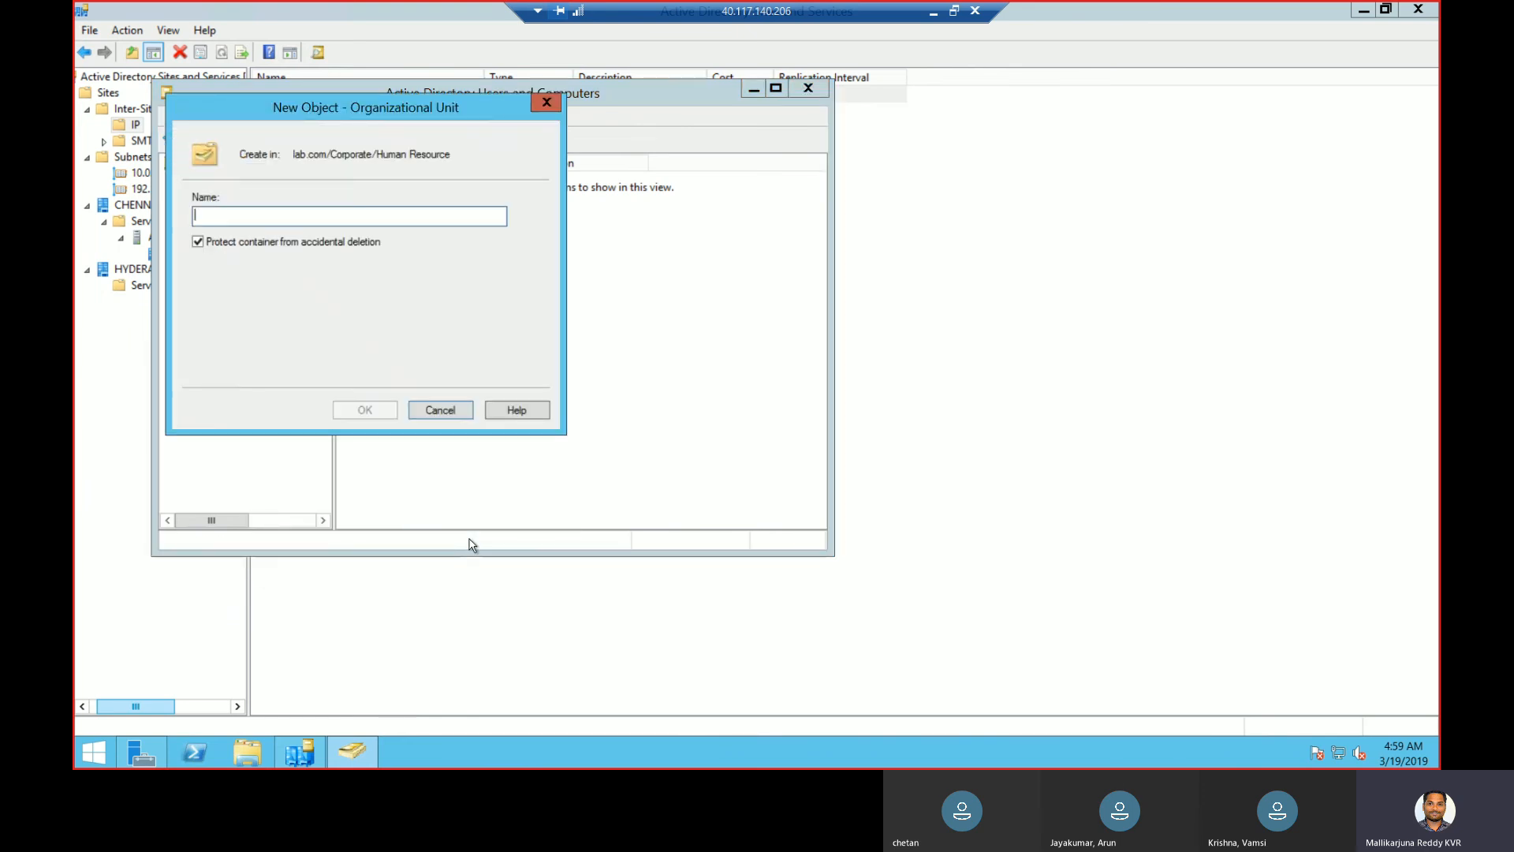
{"action": "type", "text": "Users"}
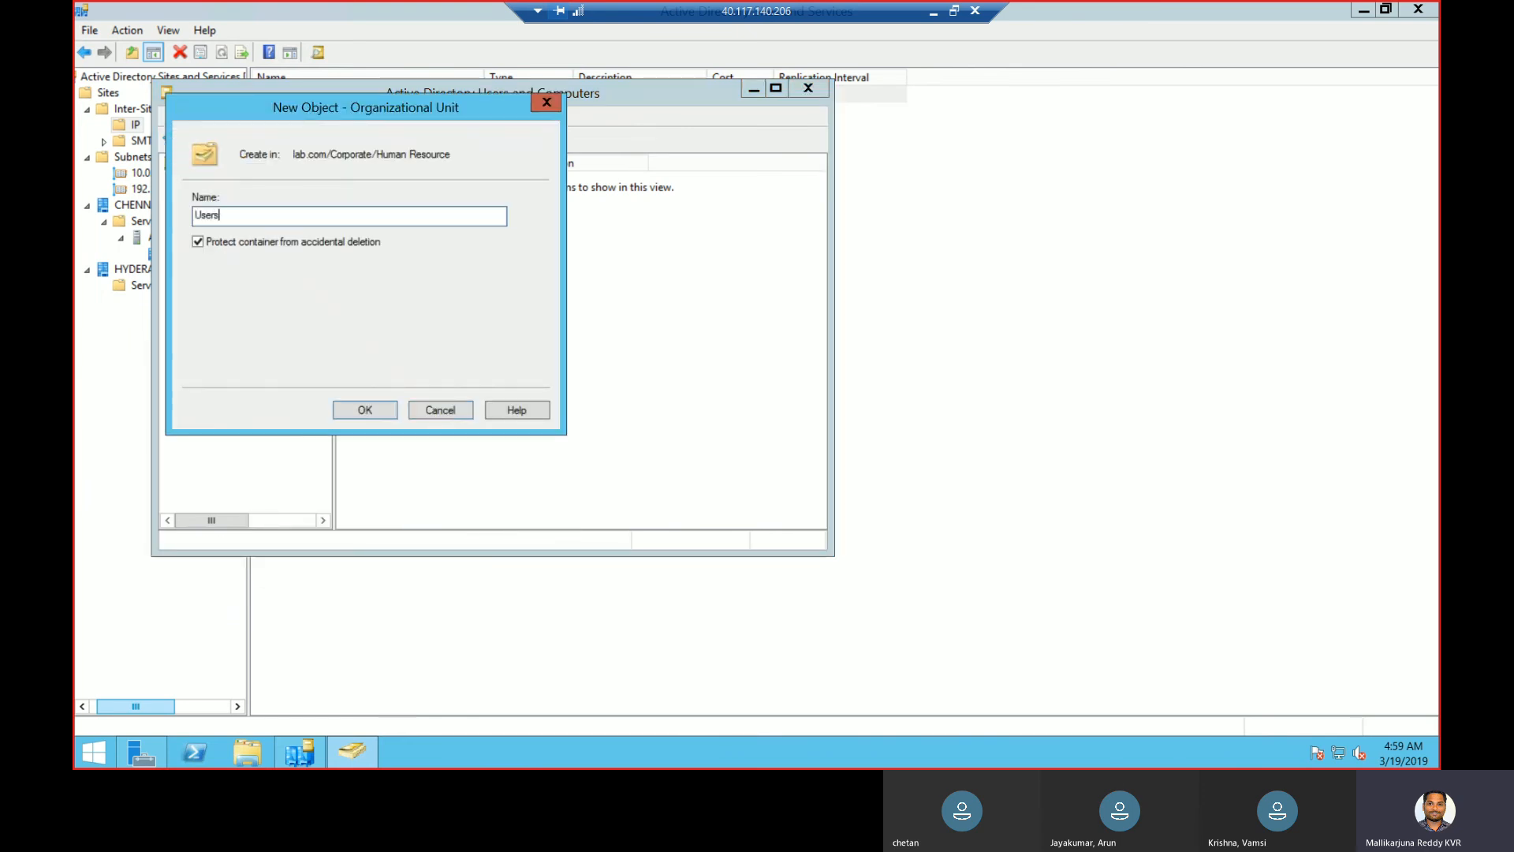
{"action": "left_click", "coordinate": [365, 410]}
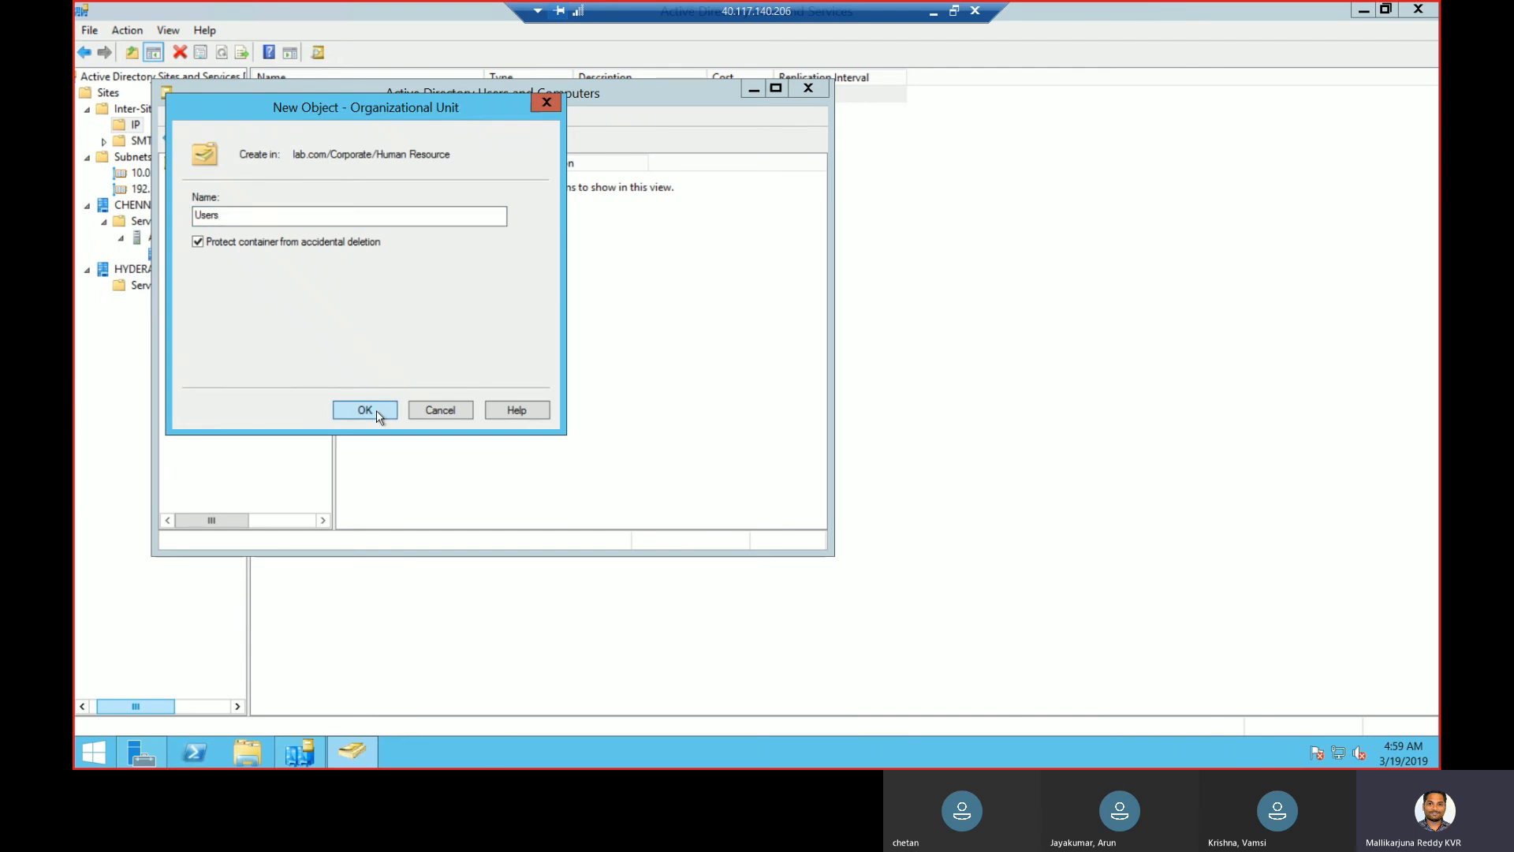
- Add a Computers OU inside Human Resource and view its contents
{"action": "right_click", "coordinate": [282, 339]}
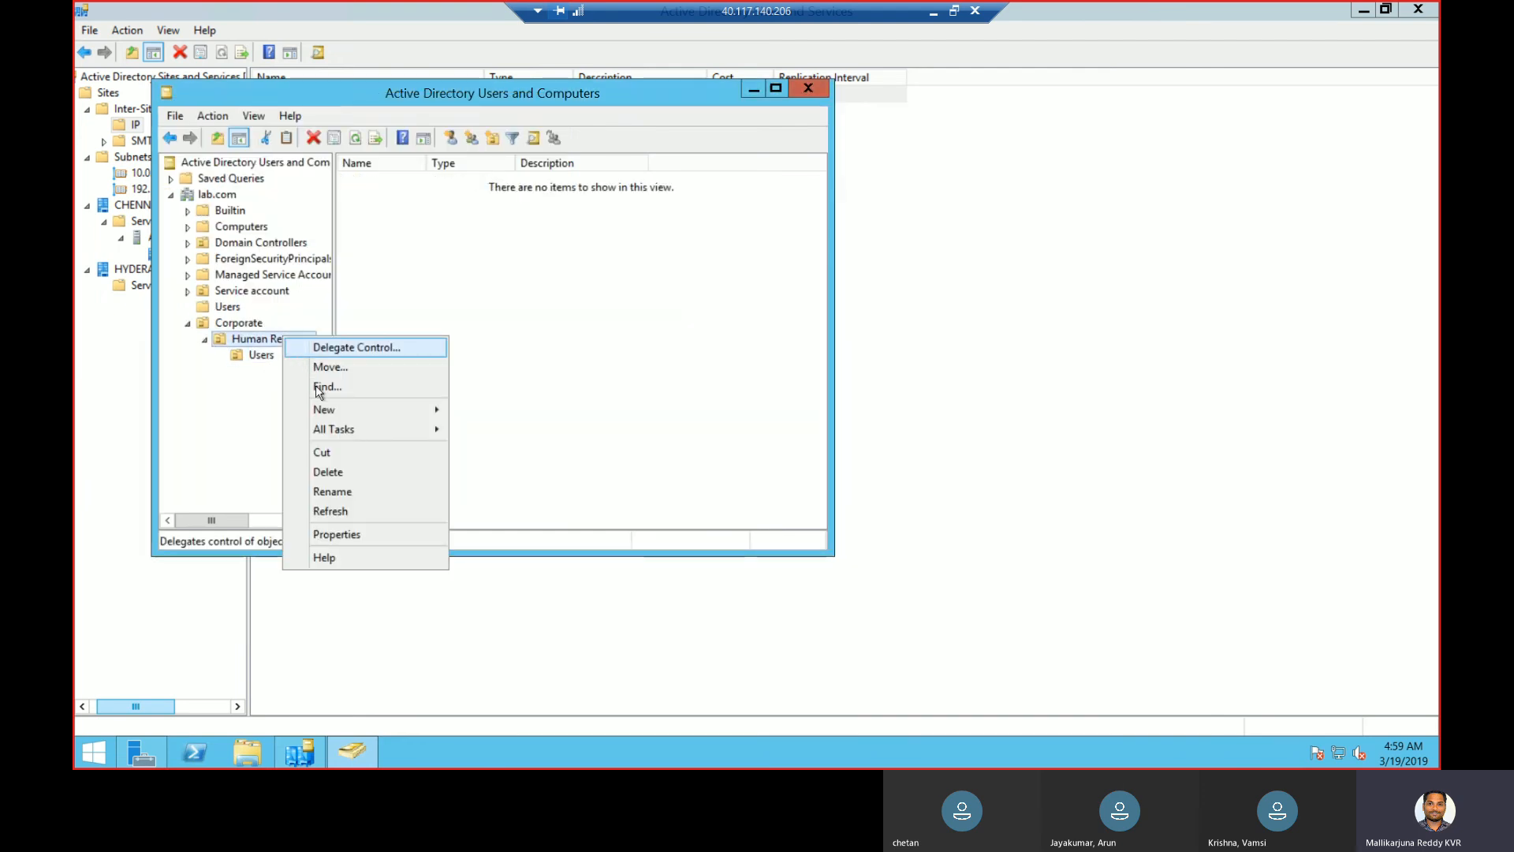
{"action": "mouse_move", "coordinate": [324, 409]}
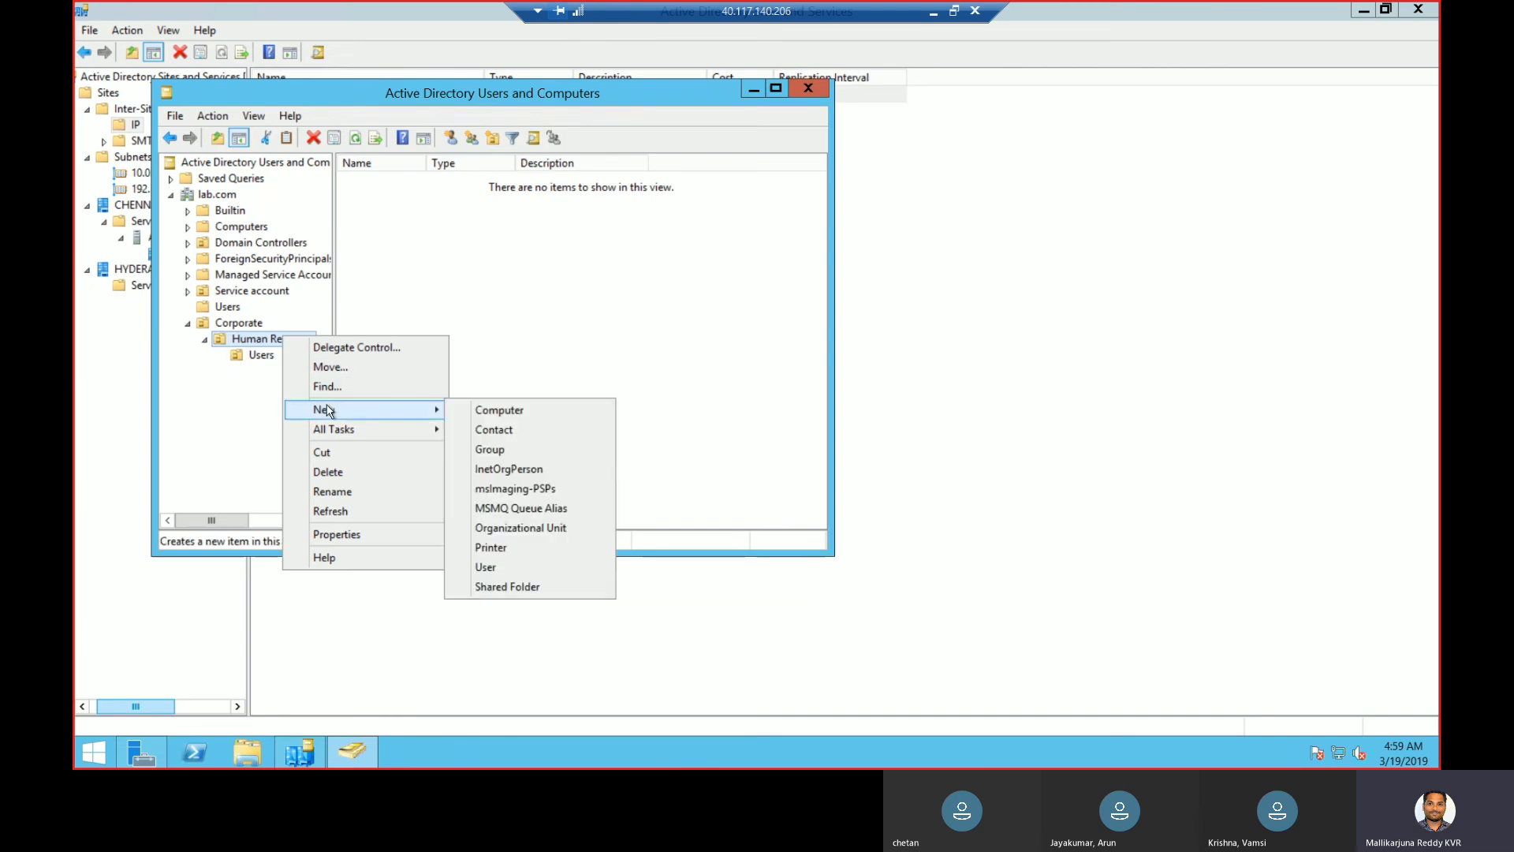
{"action": "left_click", "coordinate": [558, 533]}
{"action": "type", "text": "Computers"}
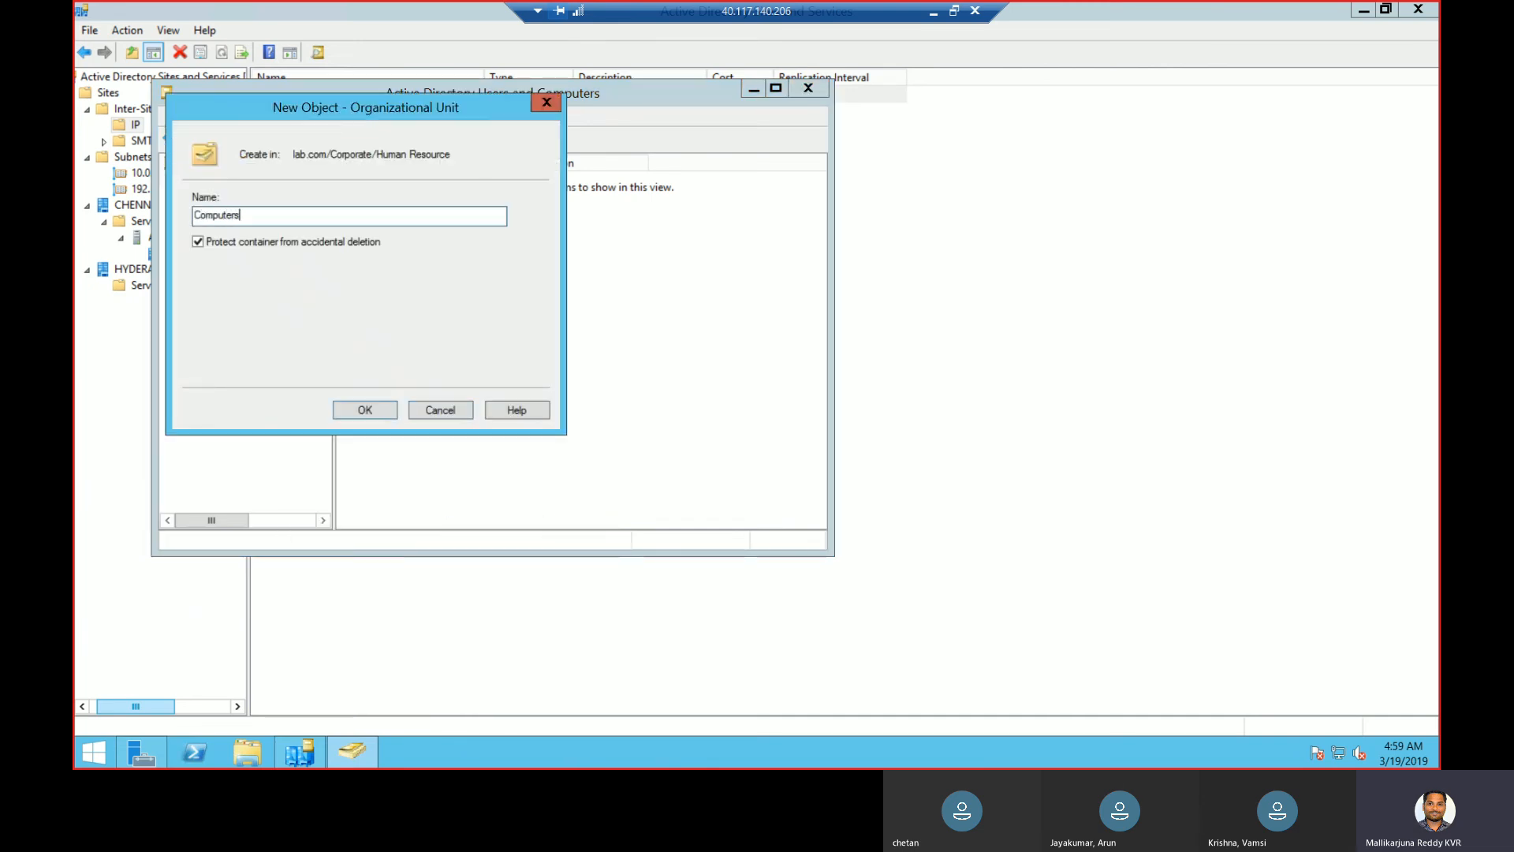
{"action": "left_click", "coordinate": [377, 409]}
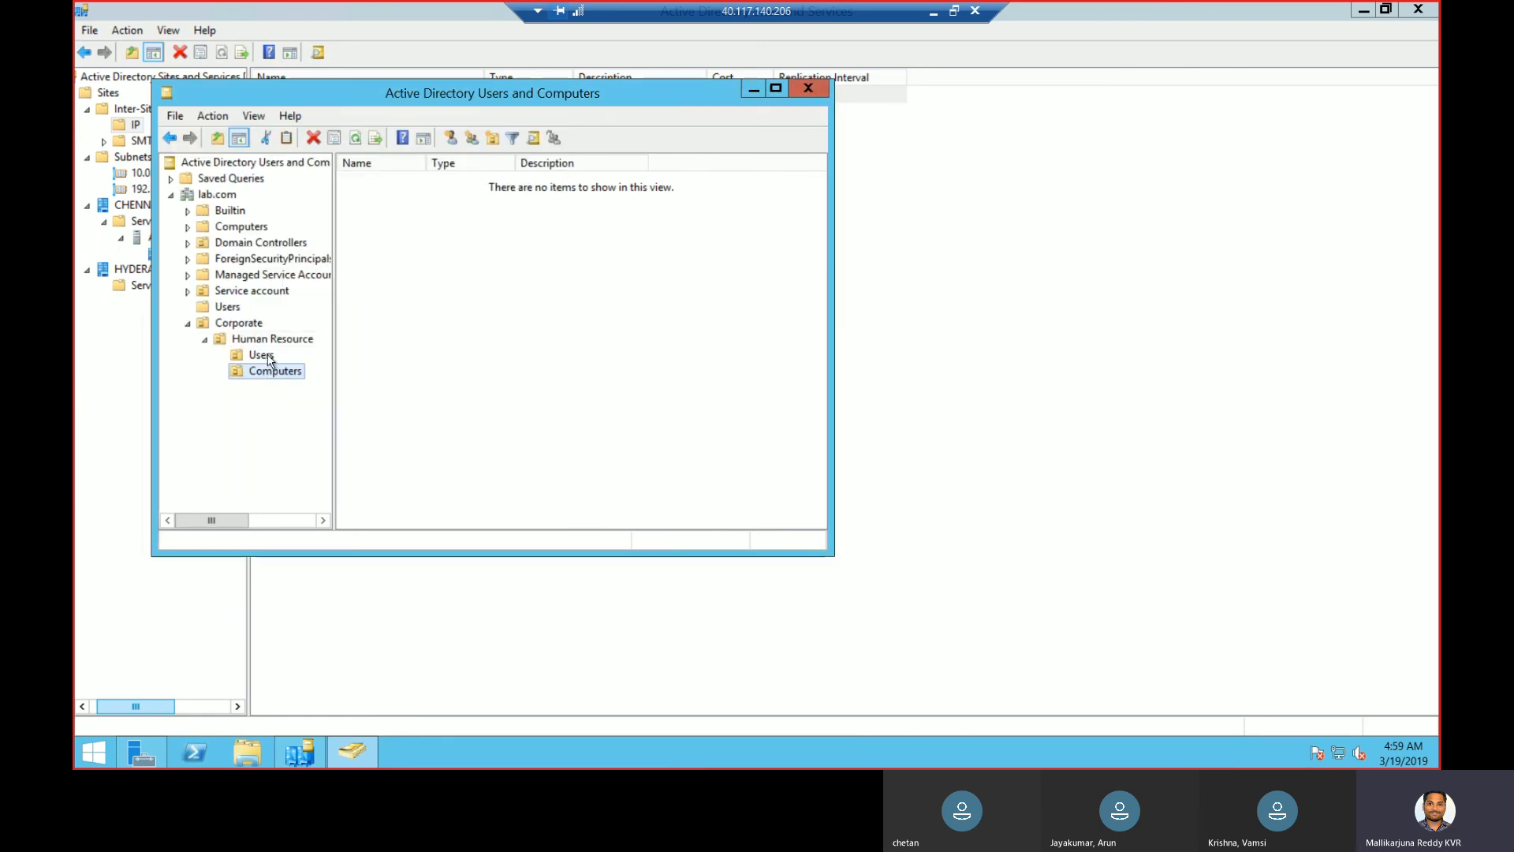
{"action": "left_click", "coordinate": [208, 341]}
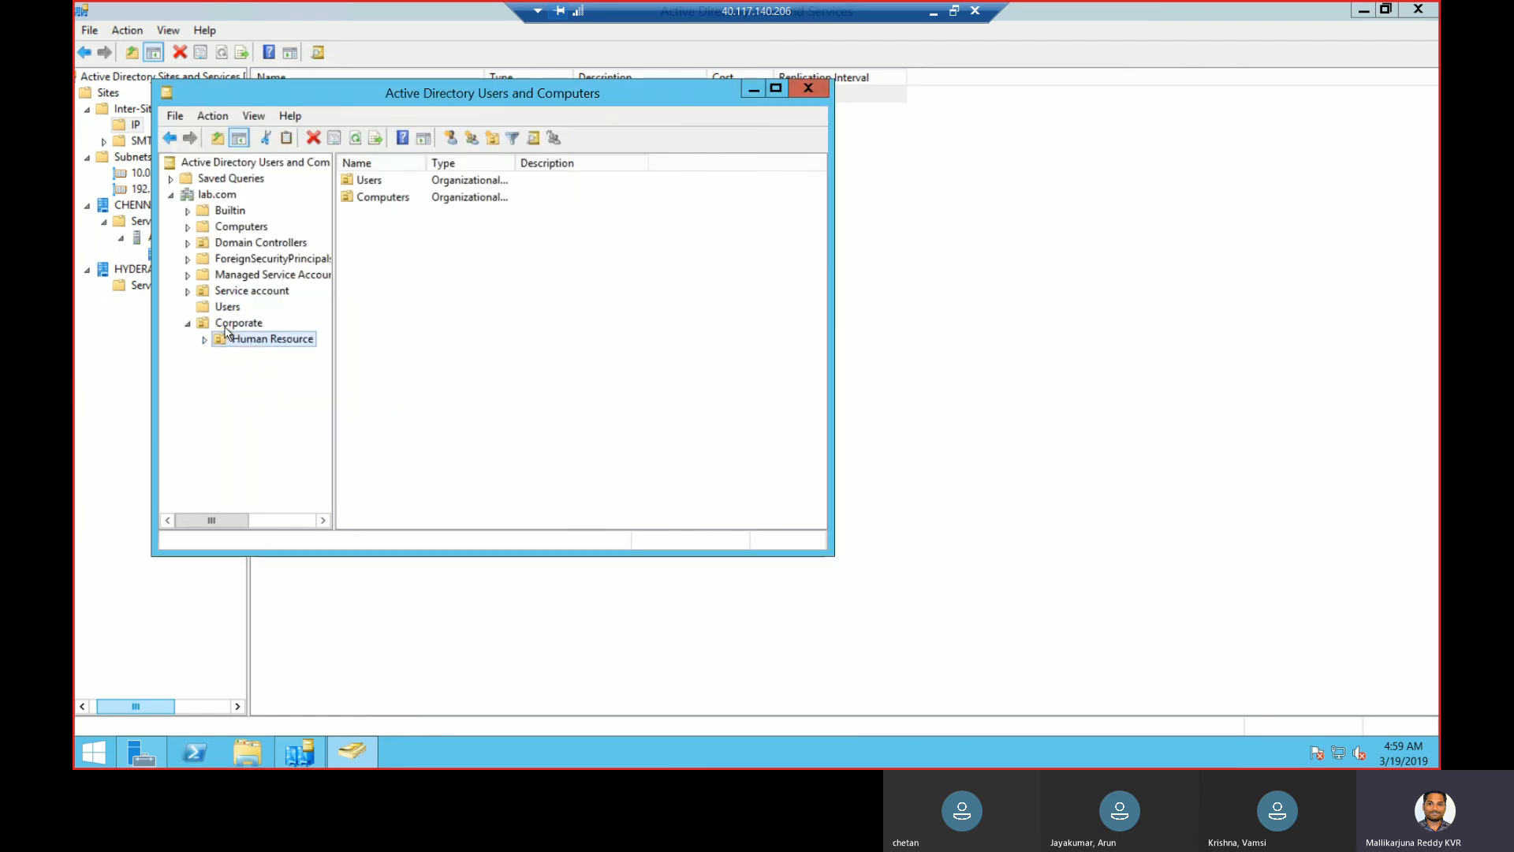
- Create a Sales OU under Corporate
{"action": "right_click", "coordinate": [228, 324]}
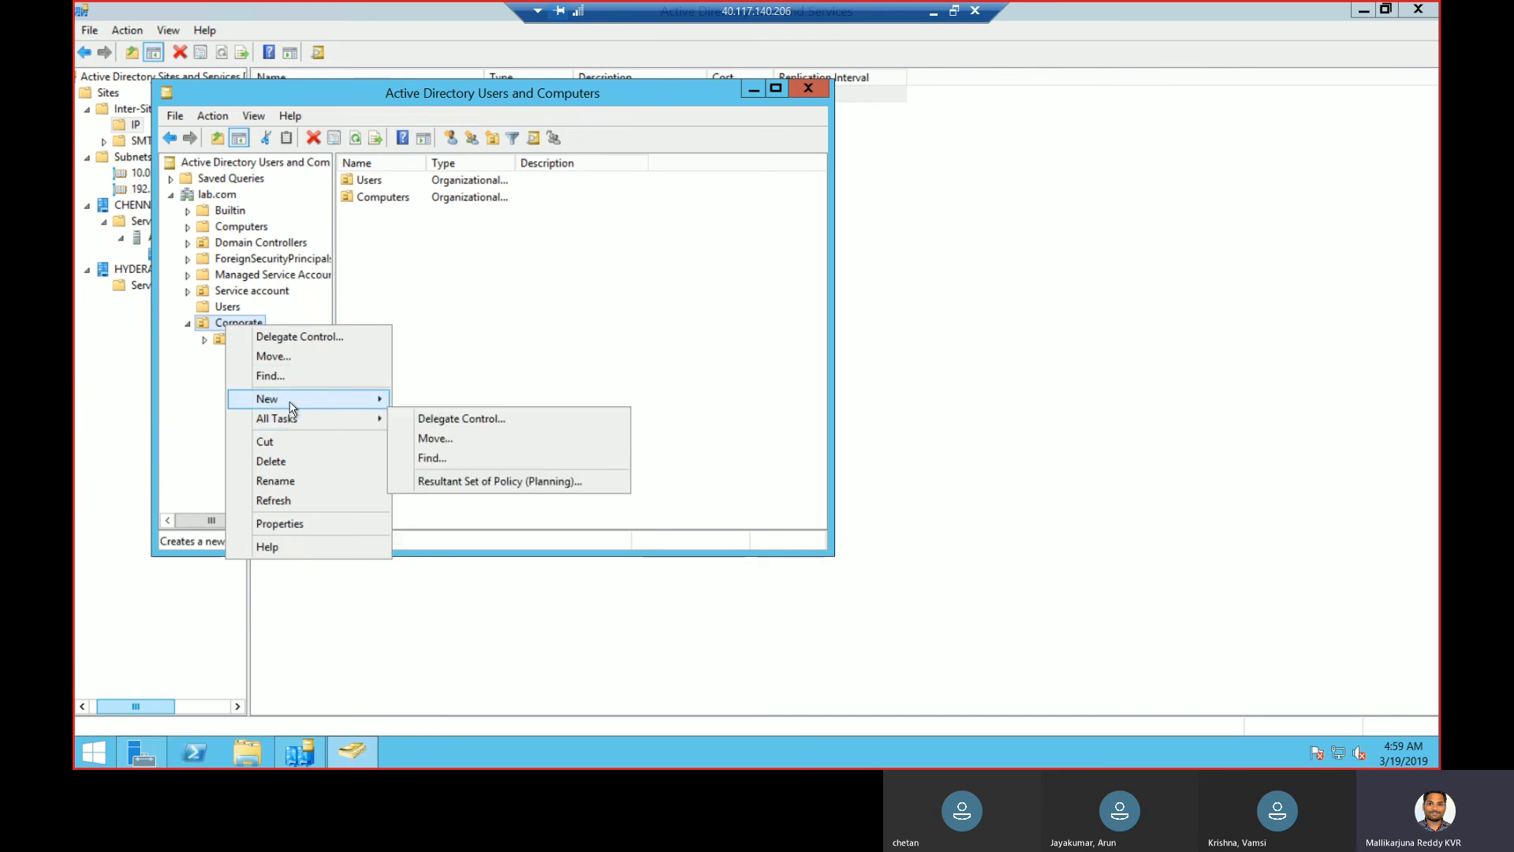
{"action": "mouse_move", "coordinate": [290, 400]}
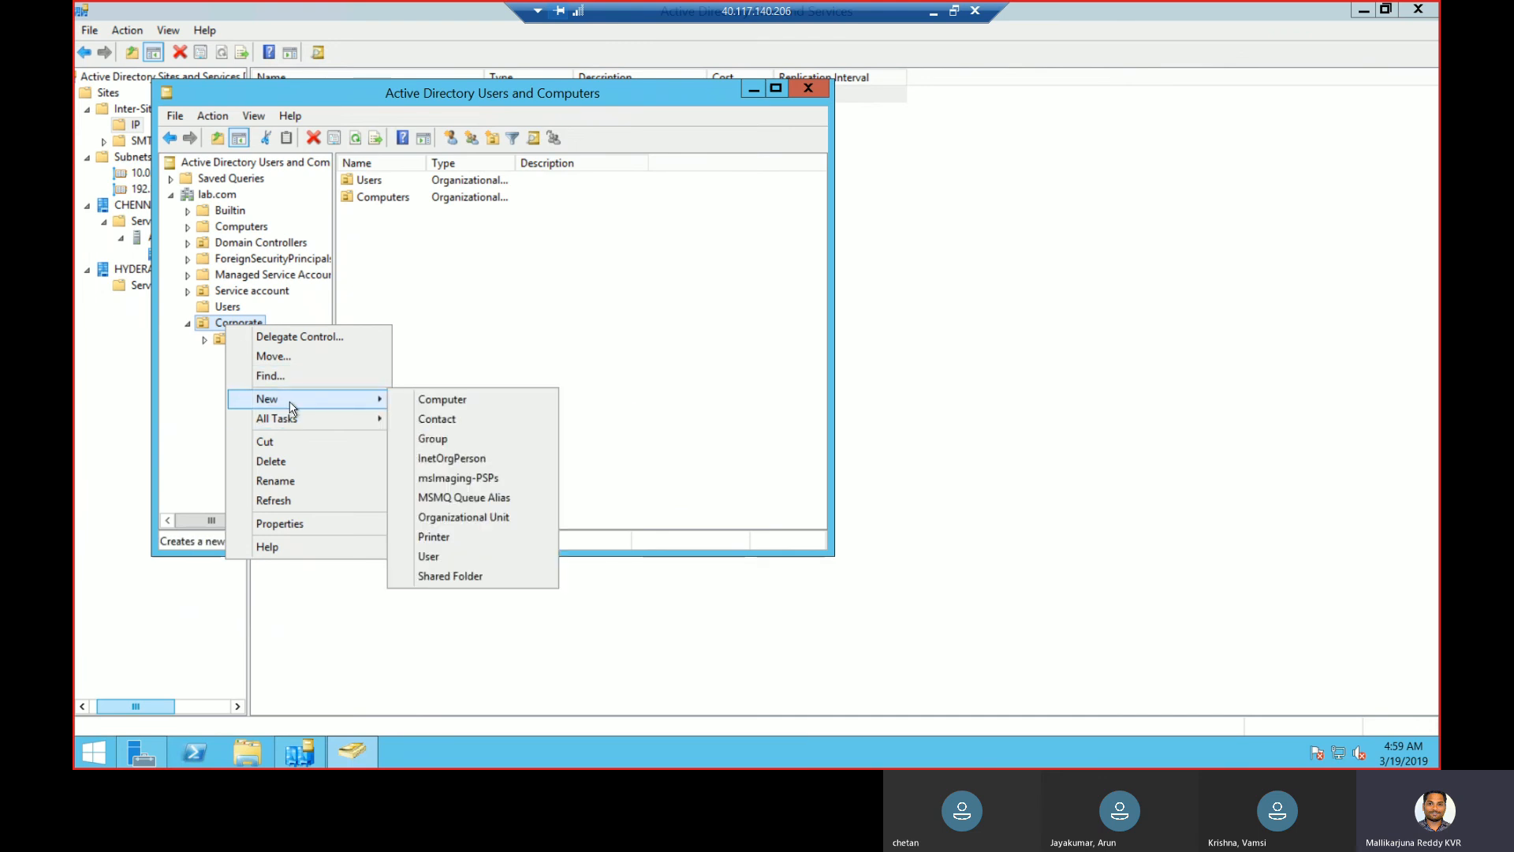
{"action": "left_click", "coordinate": [457, 518]}
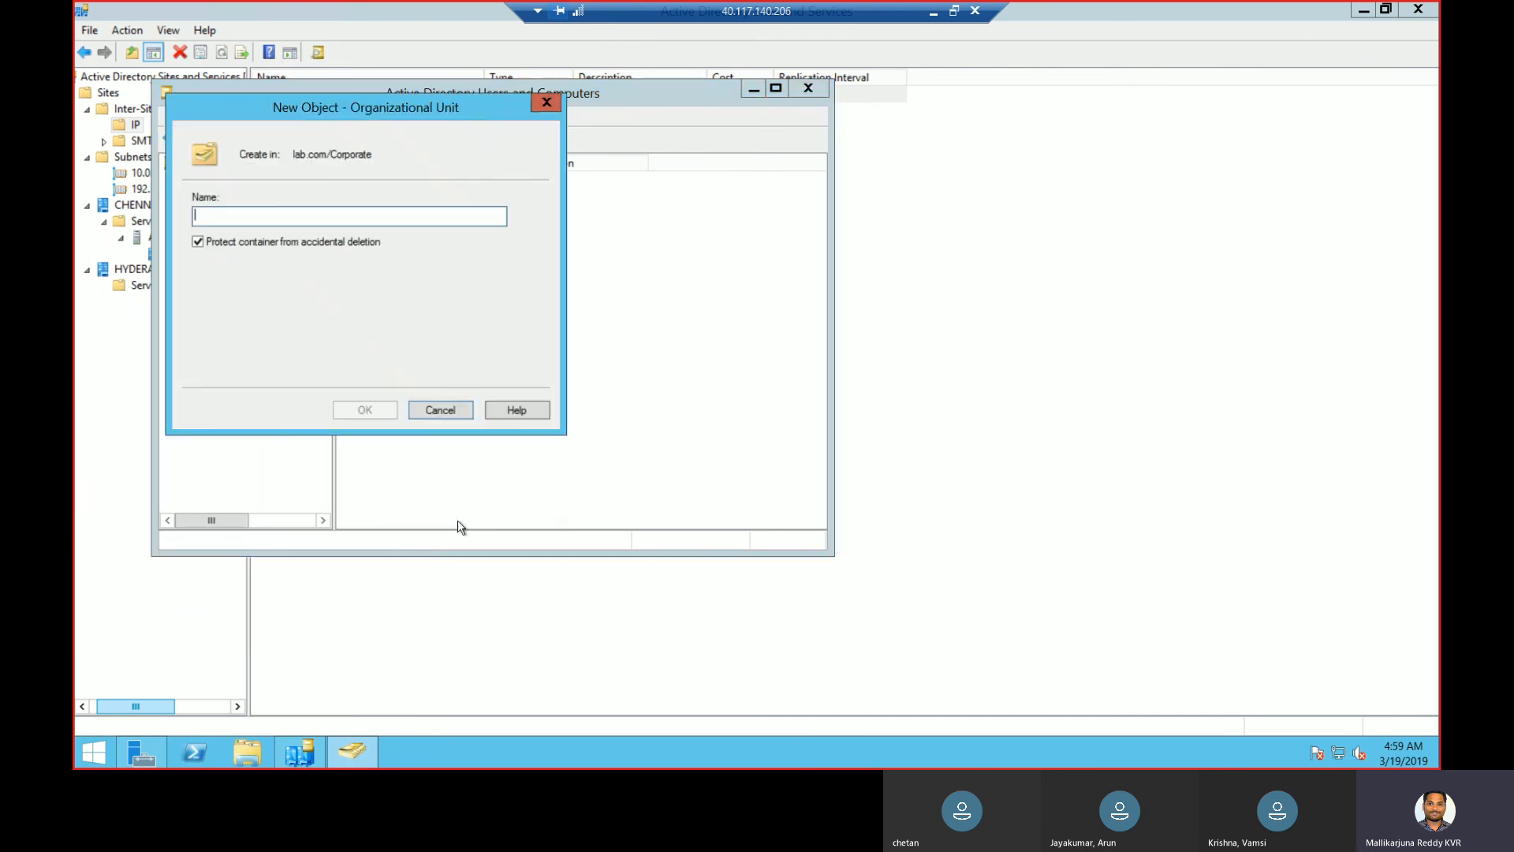
{"action": "type", "text": "Sales"}
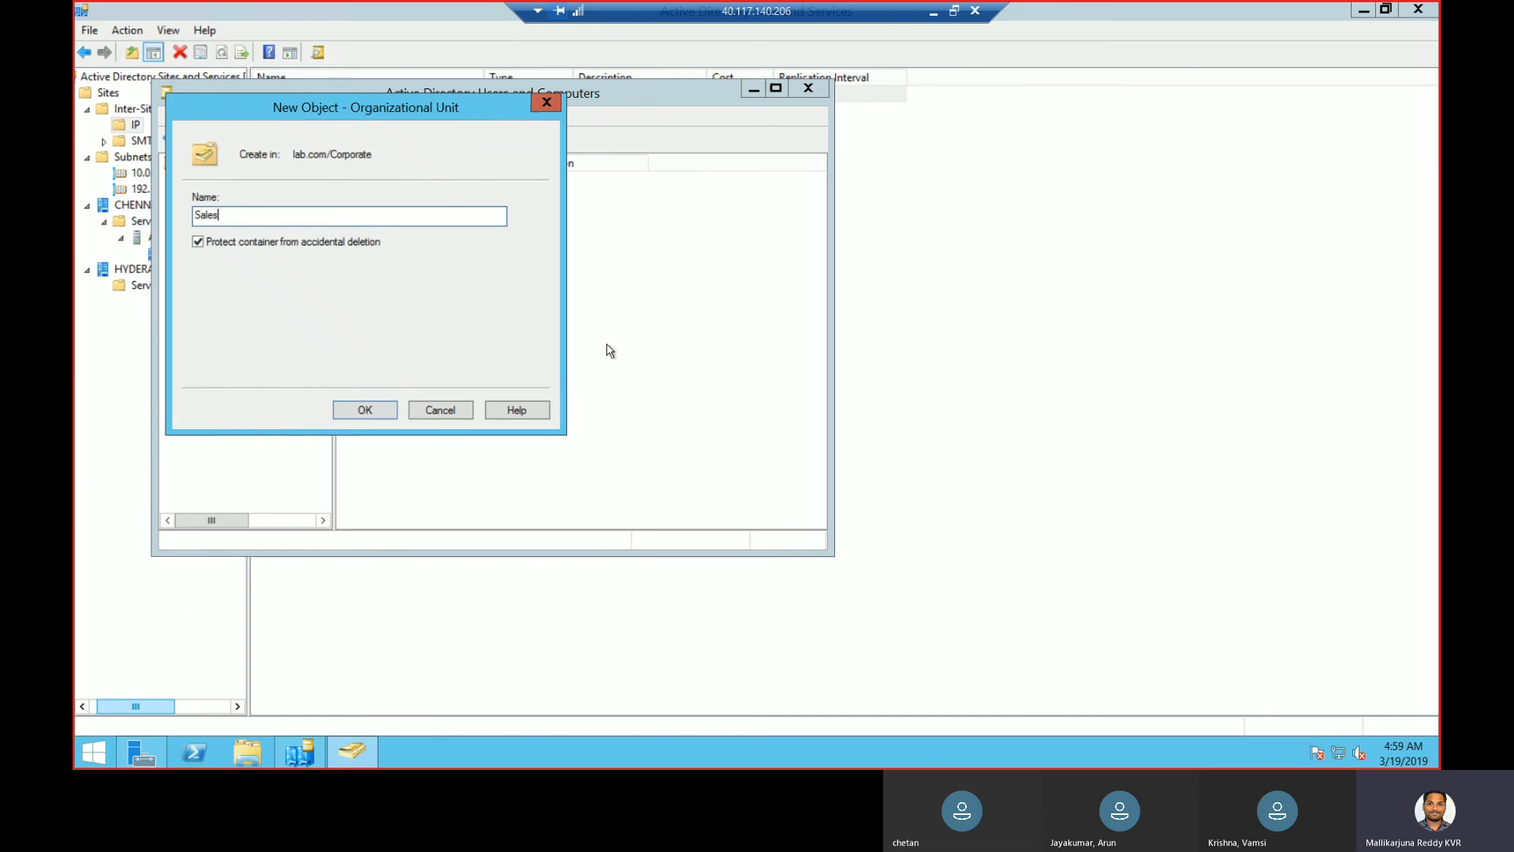
{"action": "left_click", "coordinate": [365, 410]}
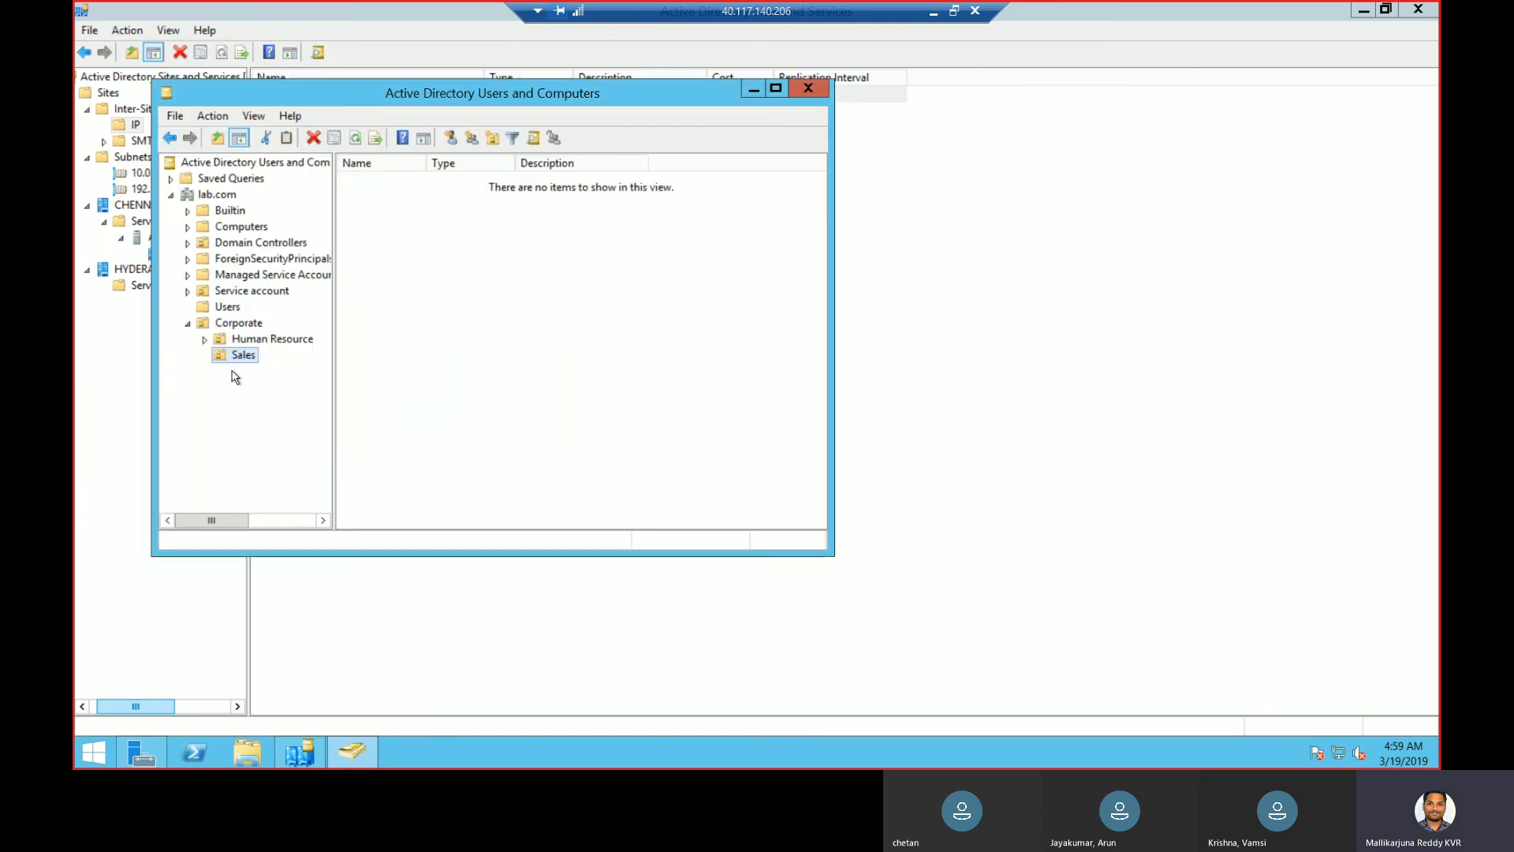
{"action": "left_click", "coordinate": [236, 359]}
{"action": "right_click", "coordinate": [238, 358]}
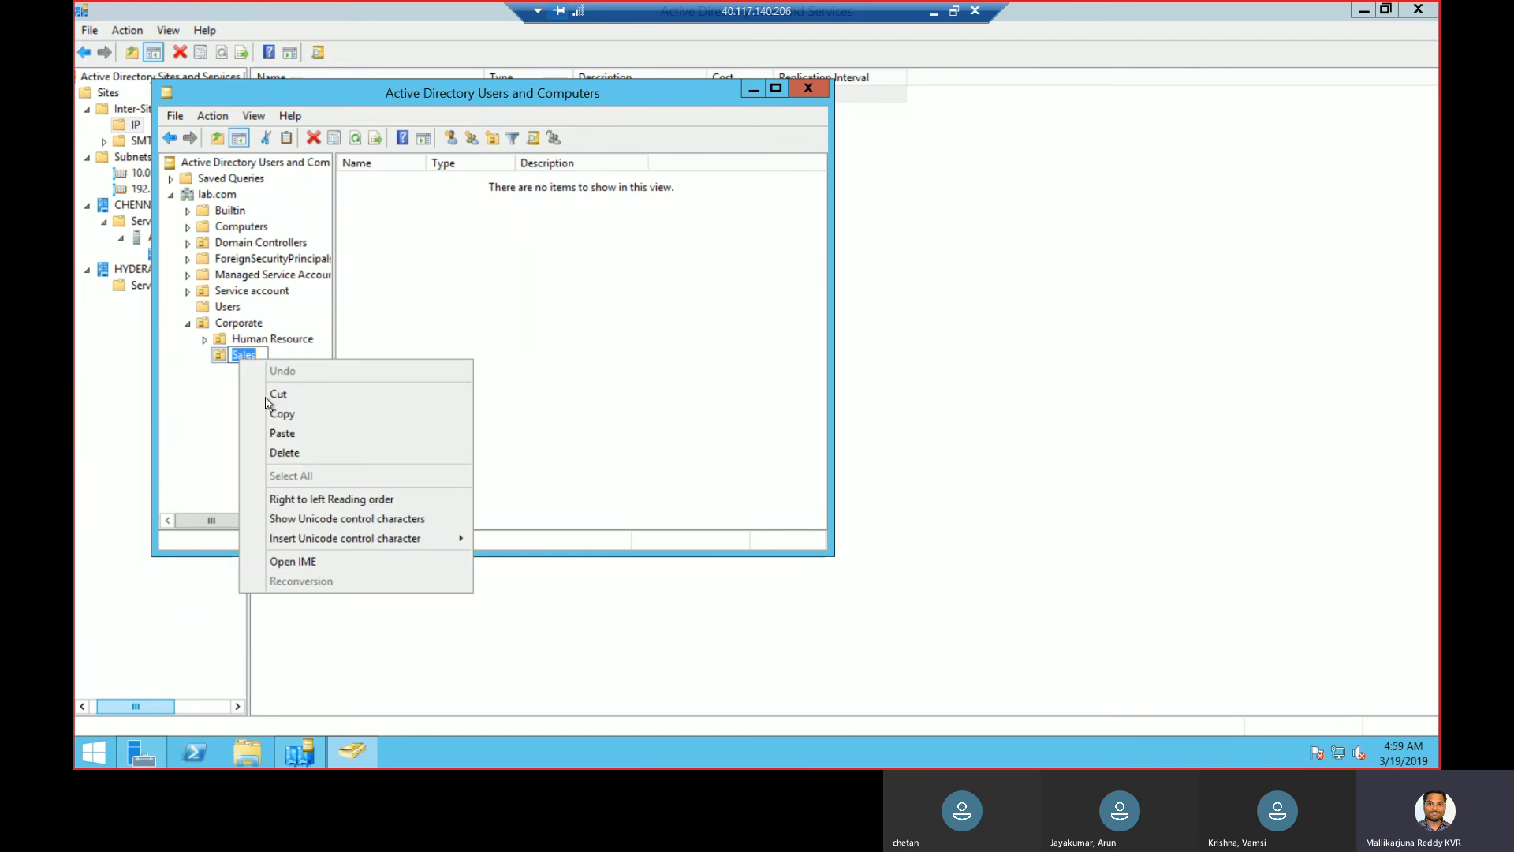
{"action": "left_click", "coordinate": [223, 360]}
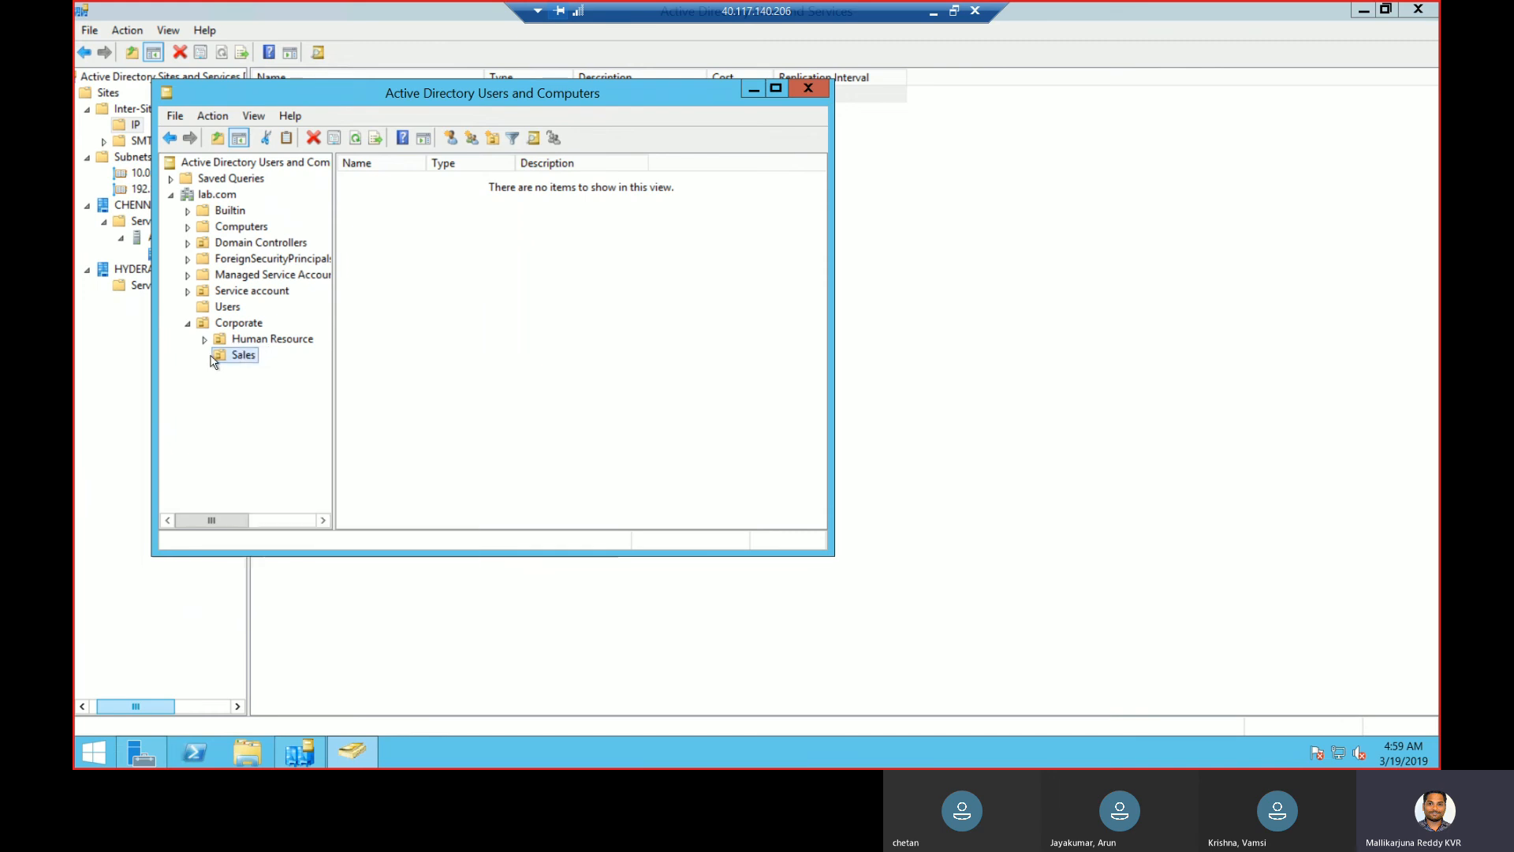
- Add a Users OU inside Sales
{"action": "right_click", "coordinate": [224, 361]}
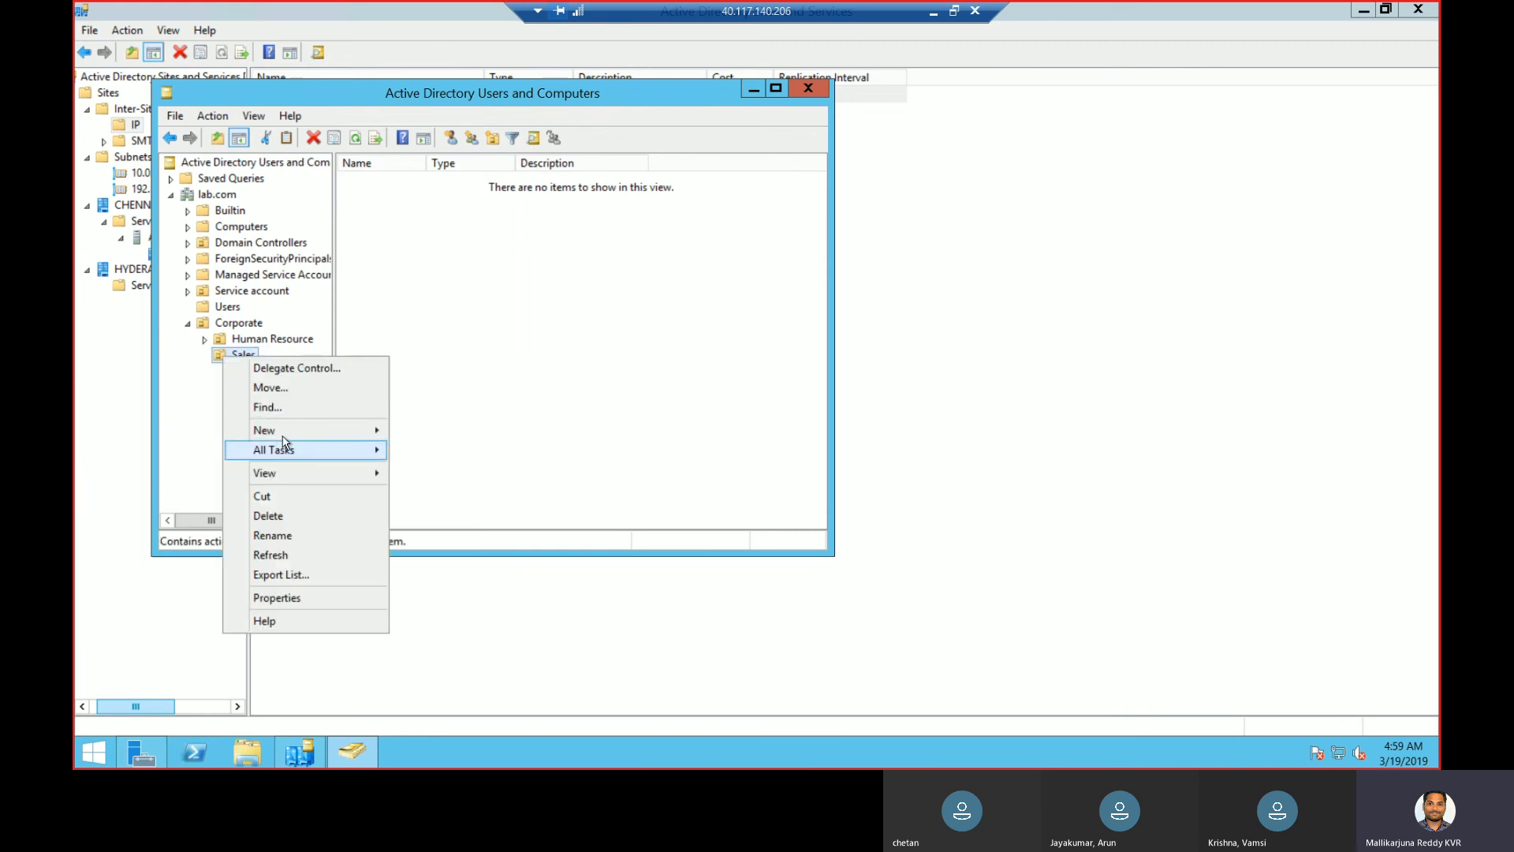
{"action": "mouse_move", "coordinate": [283, 440]}
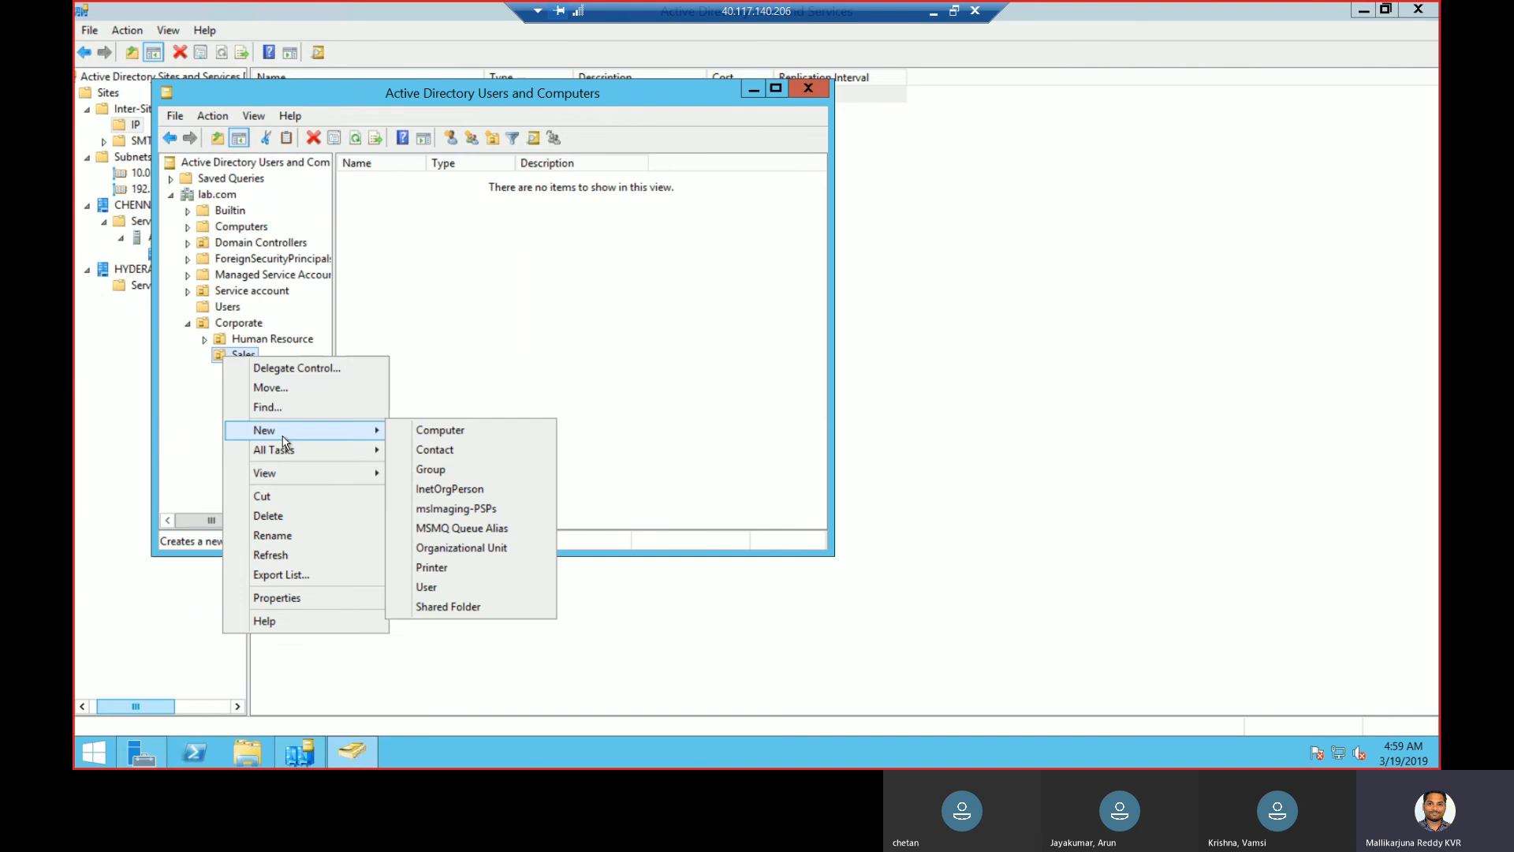
{"action": "left_click", "coordinate": [463, 549]}
{"action": "type", "text": "Us"}
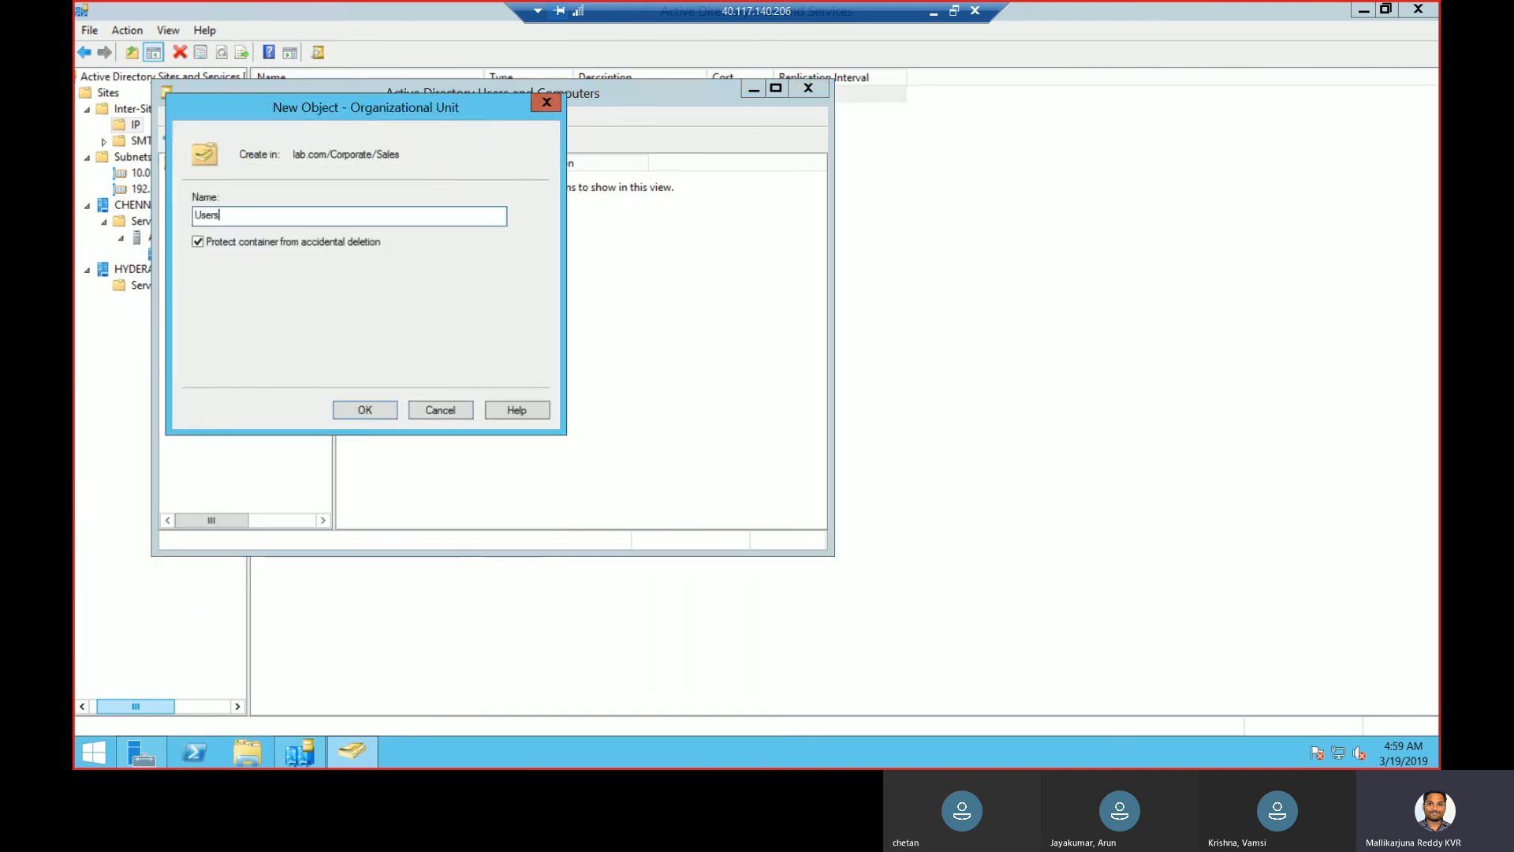
{"action": "type", "text": "ers"}
{"action": "left_click", "coordinate": [373, 413]}
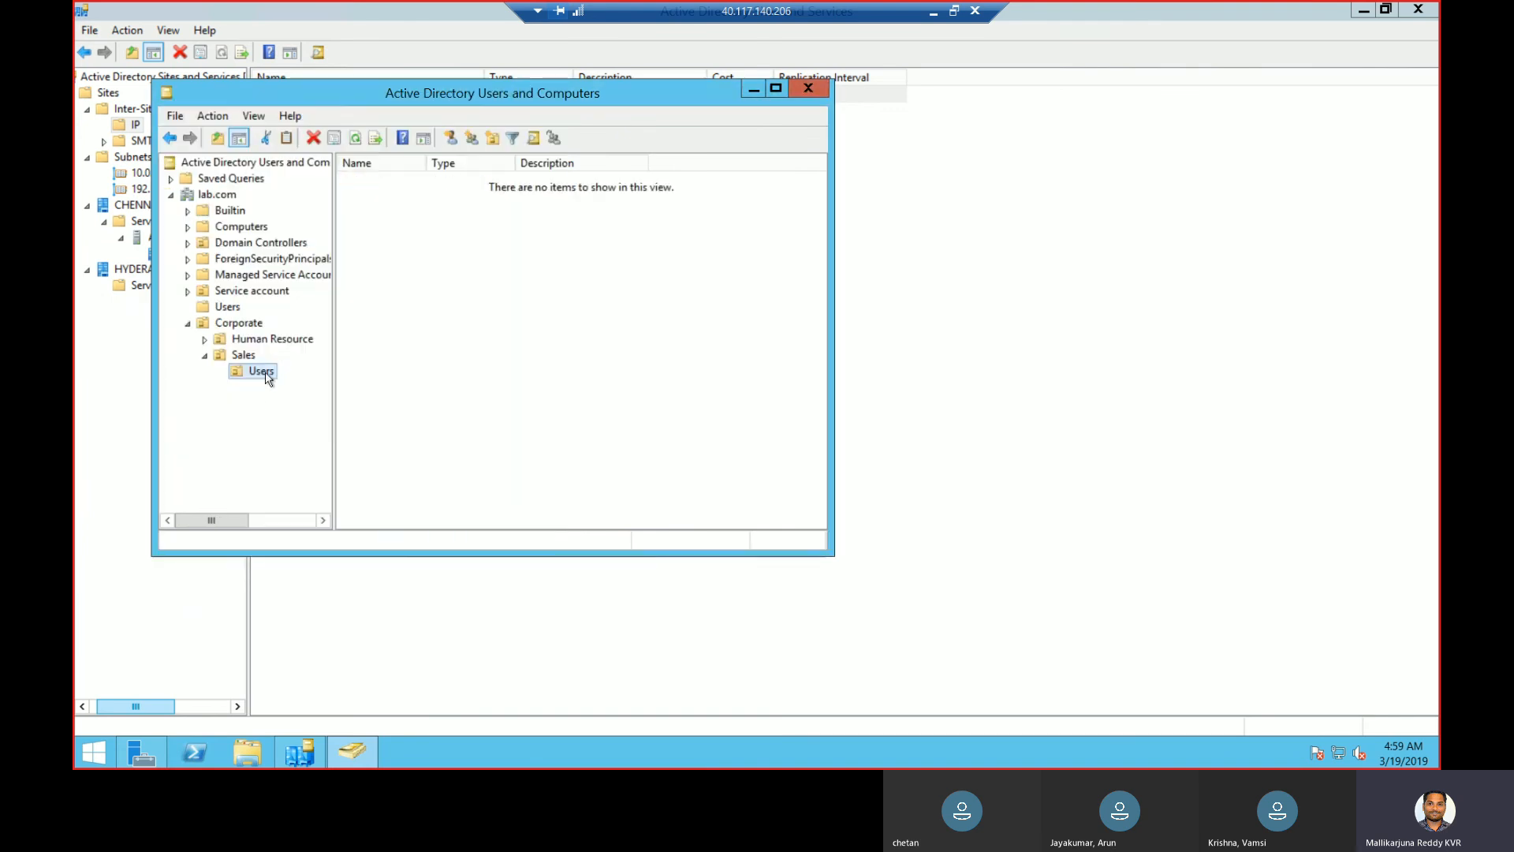
- Add a computers OU inside Sales
{"action": "right_click", "coordinate": [255, 361]}
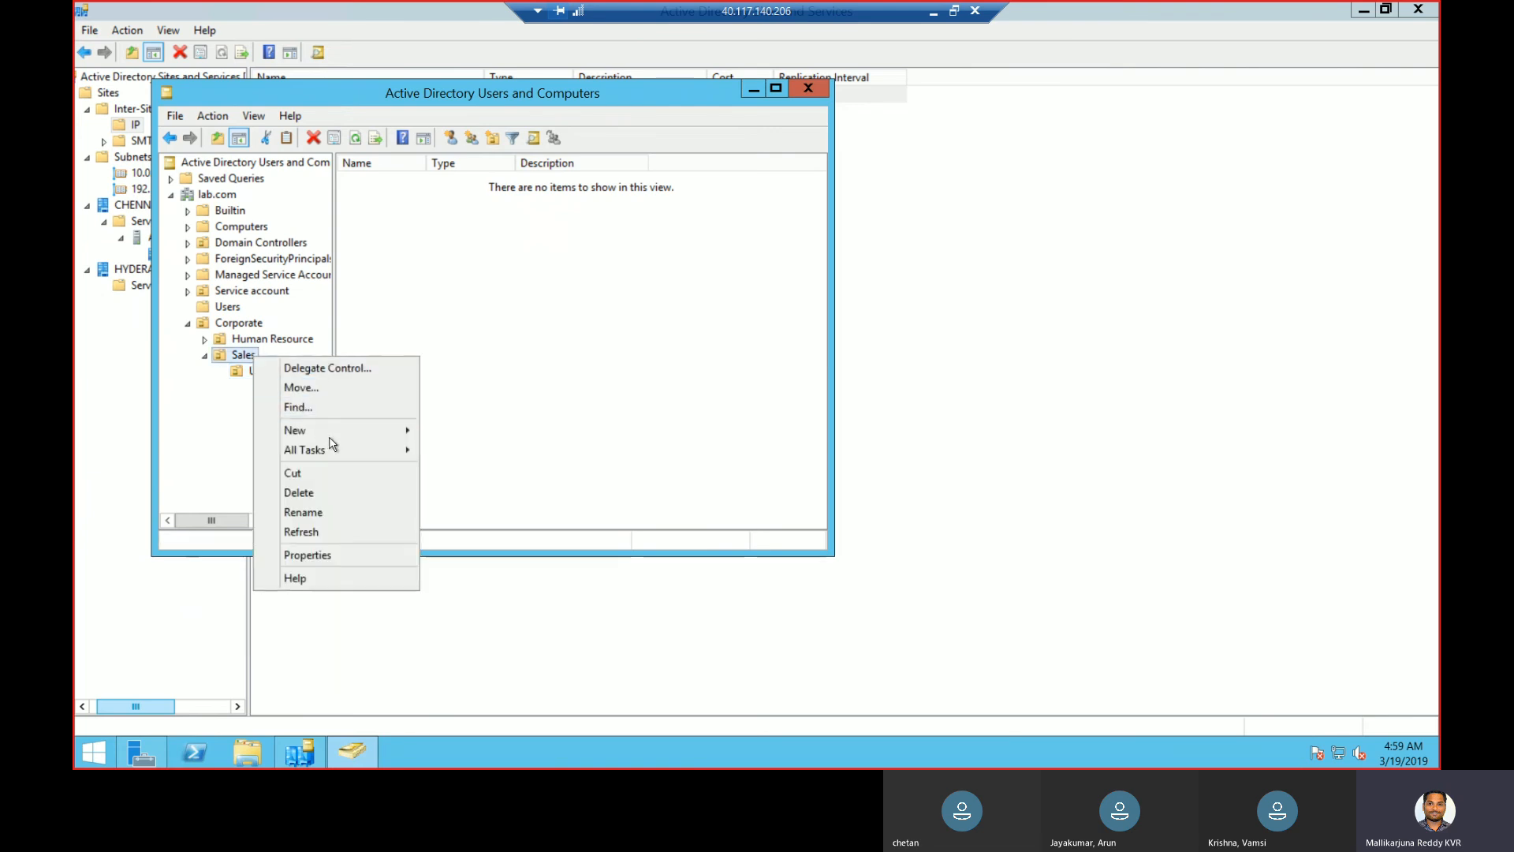
{"action": "mouse_move", "coordinate": [387, 431]}
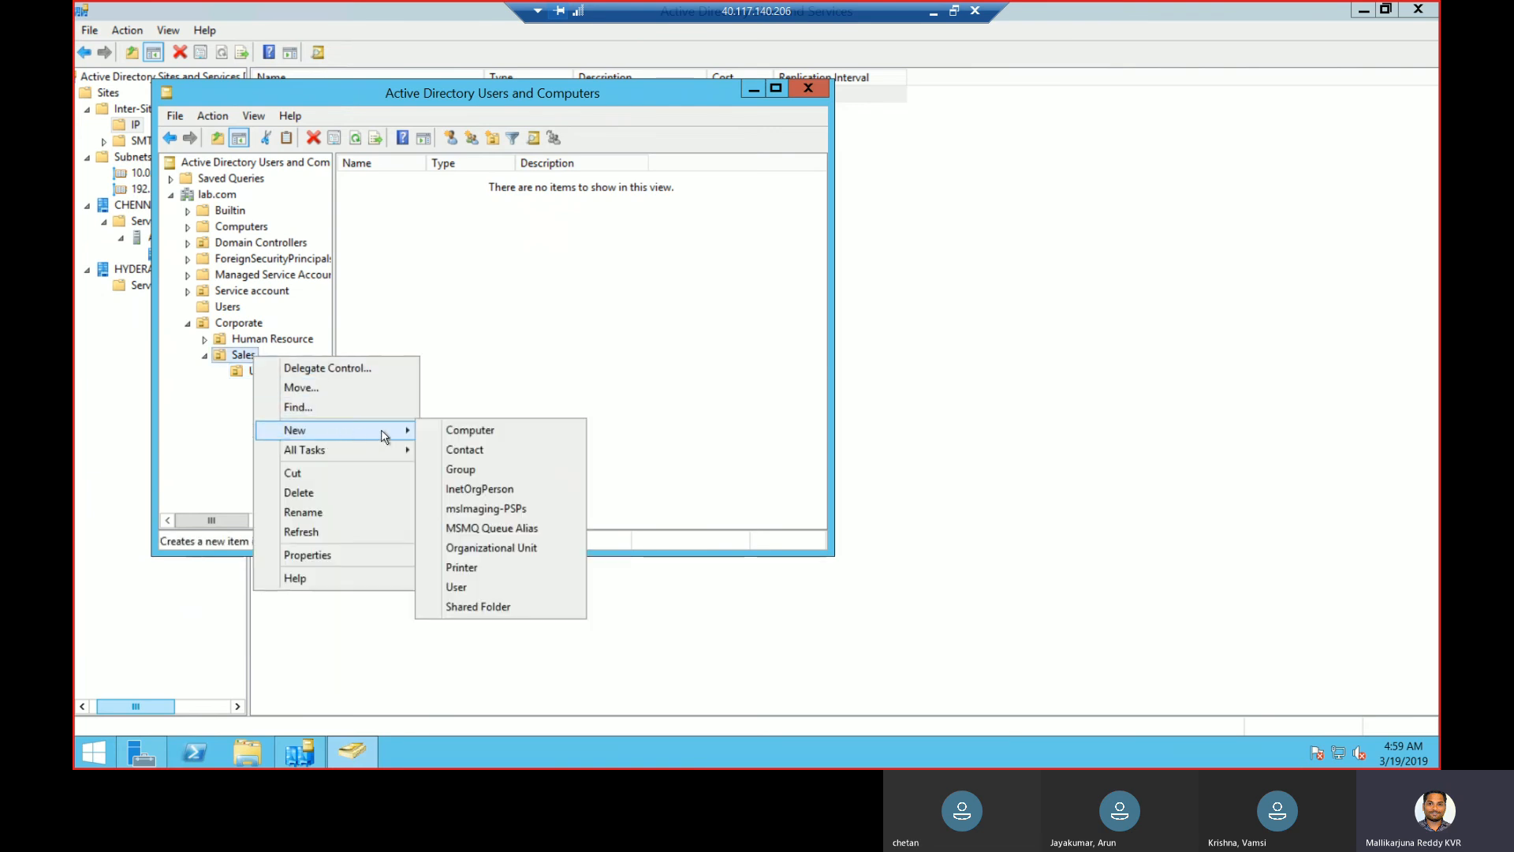
{"action": "left_click", "coordinate": [494, 541]}
{"action": "type", "text": "computer"}
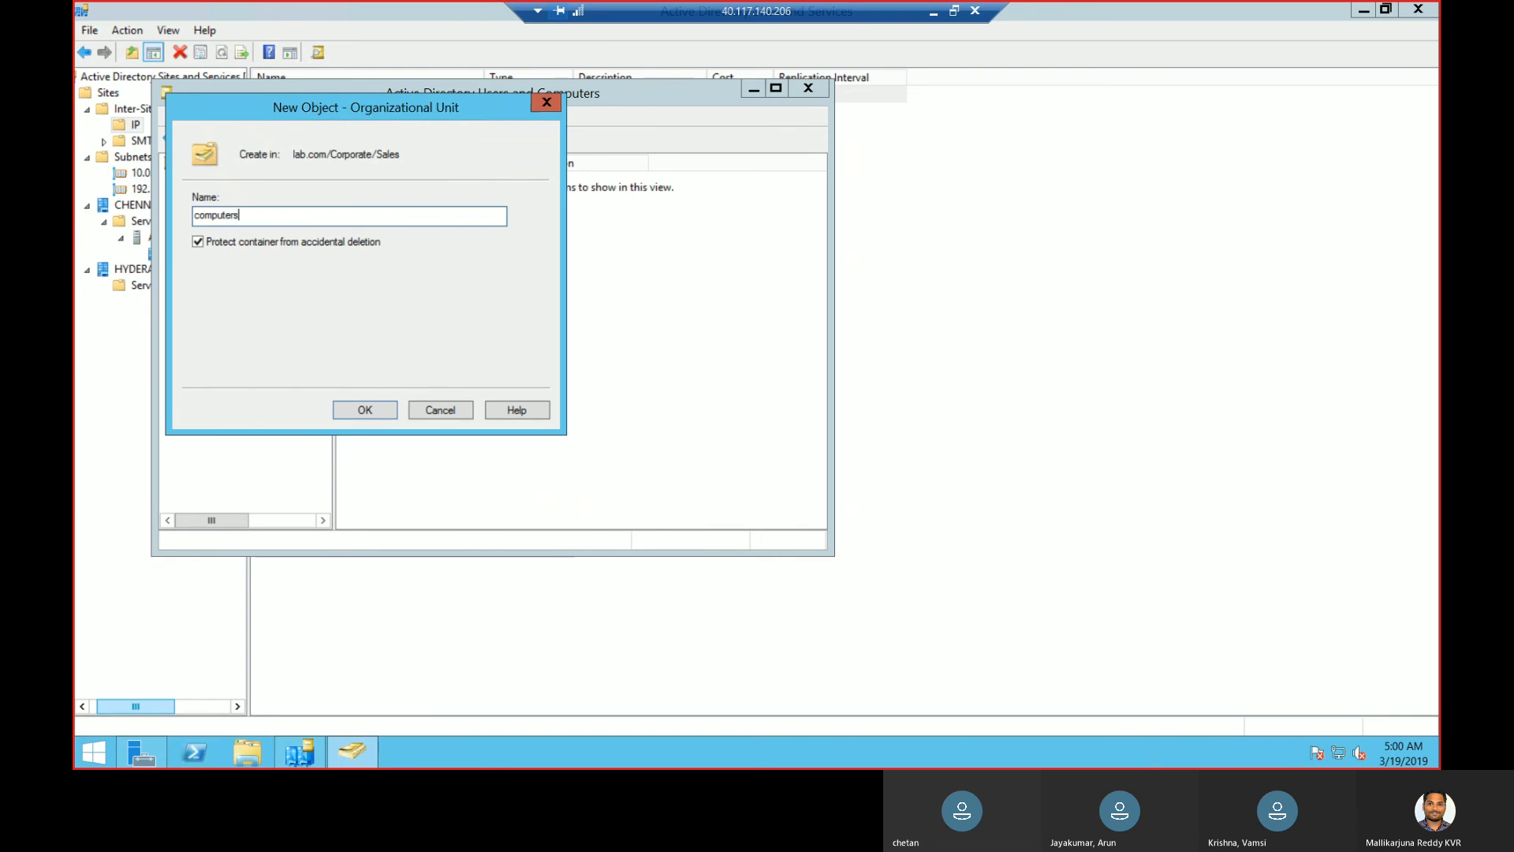
{"action": "type", "text": "s"}
{"action": "left_click", "coordinate": [381, 408]}
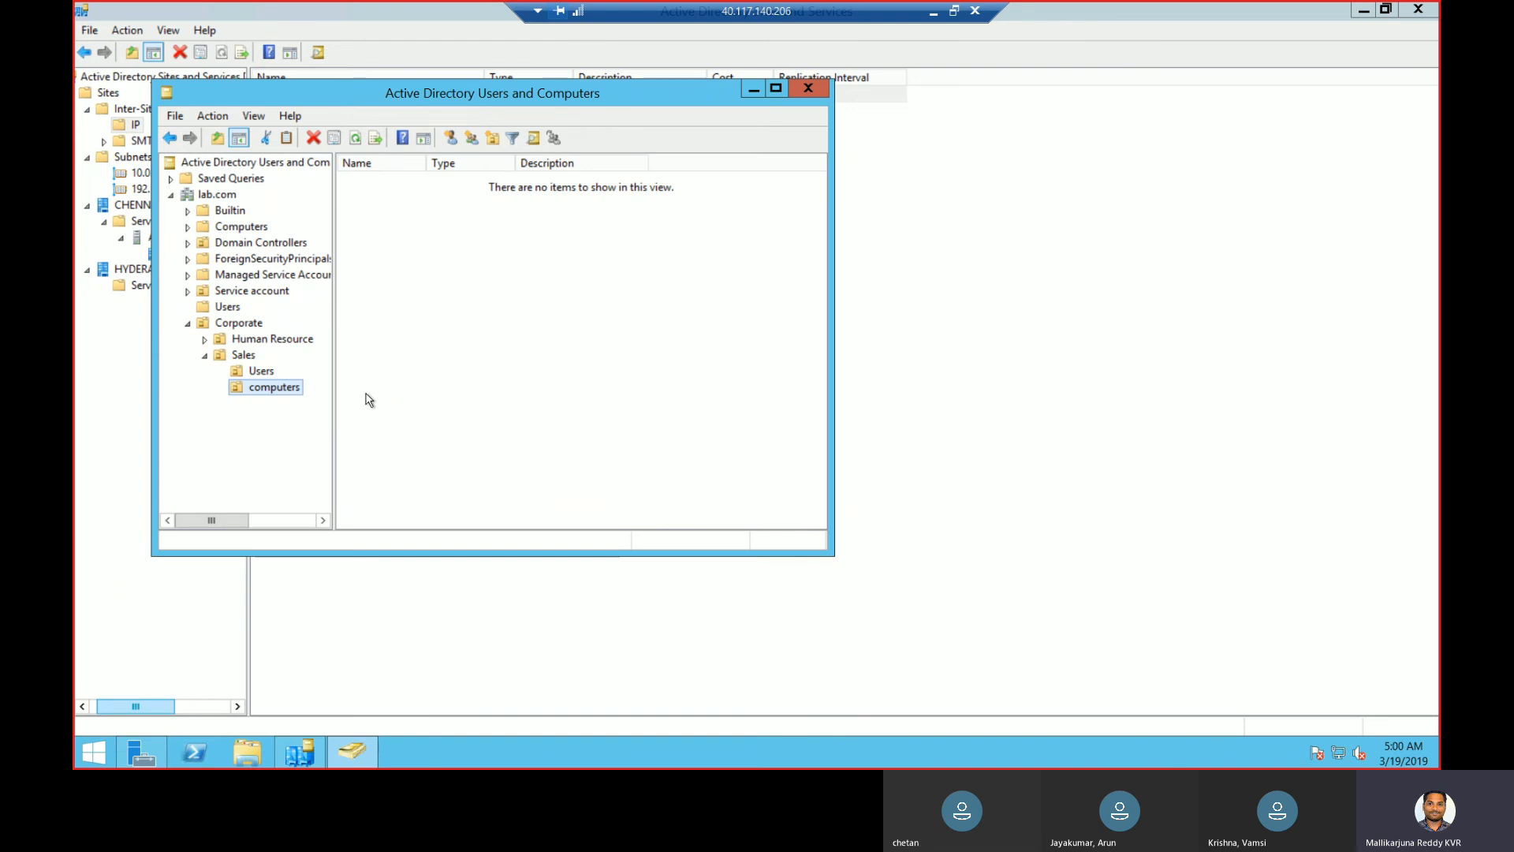
{"action": "left_click", "coordinate": [228, 196]}
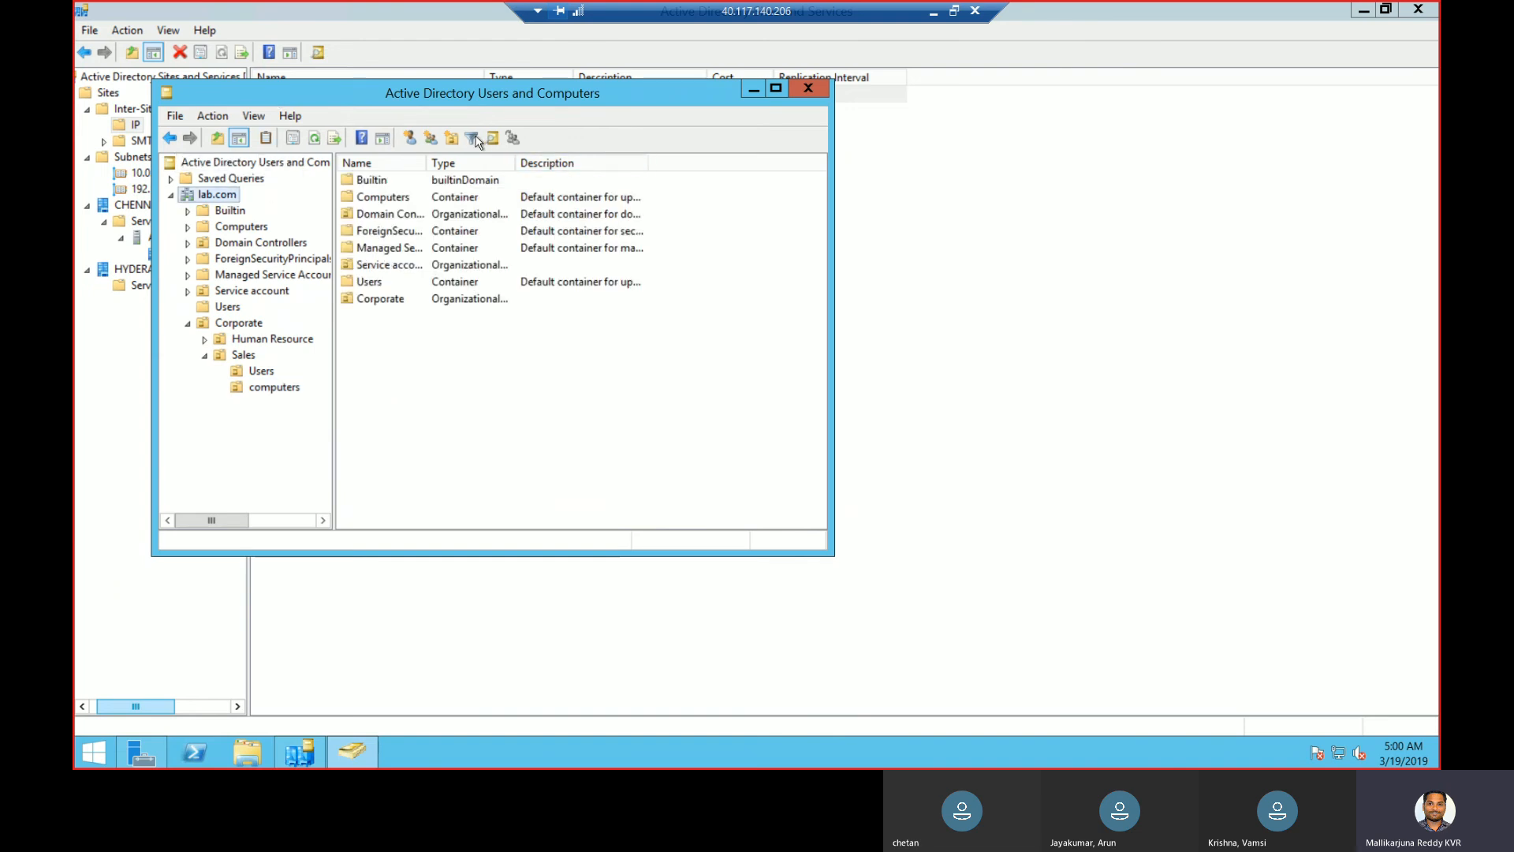
{"action": "left_click", "coordinate": [493, 139]}
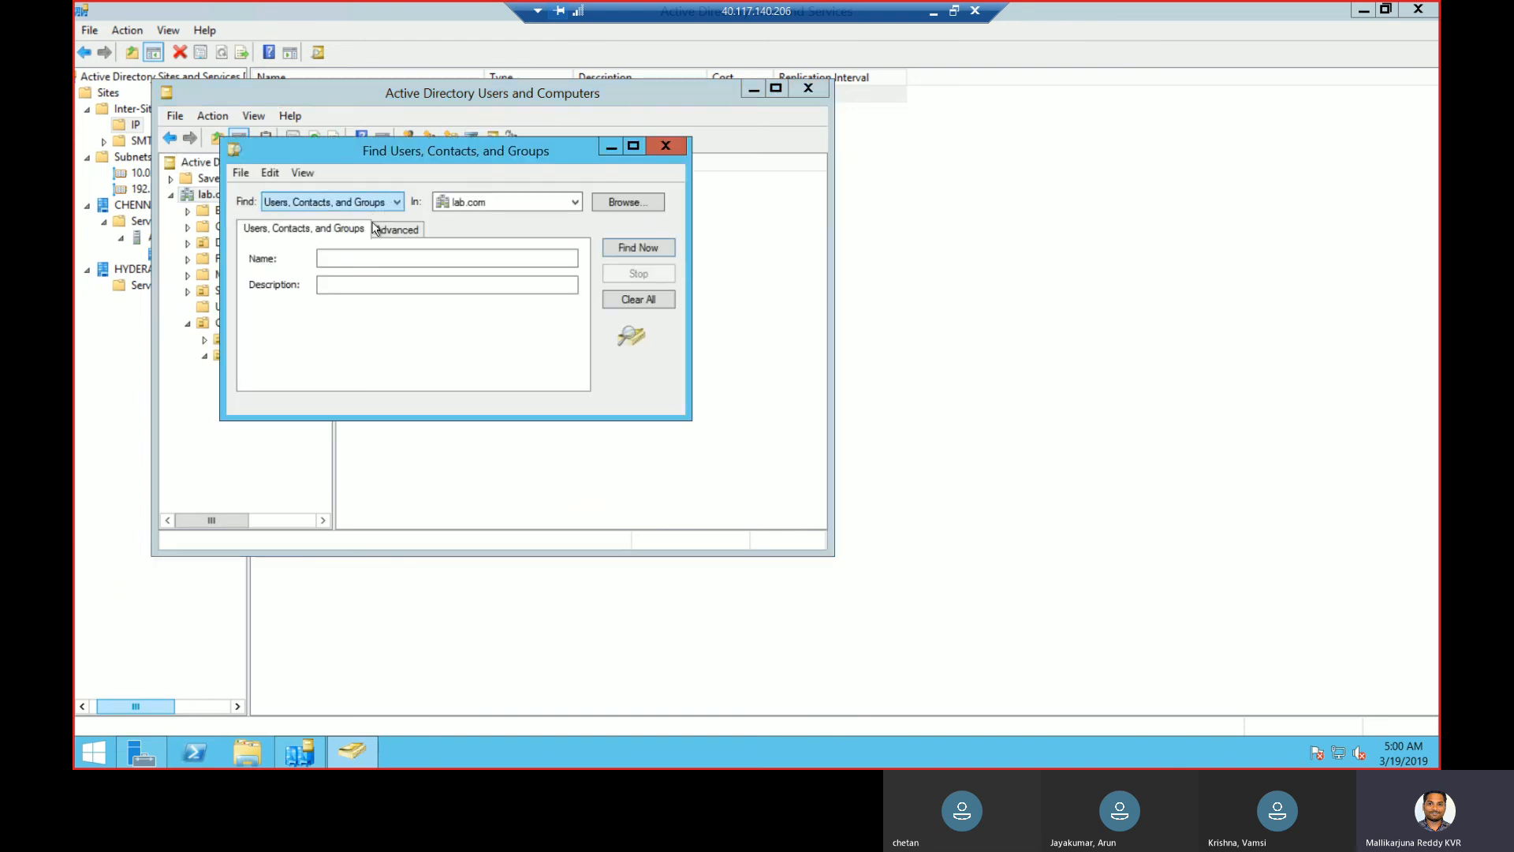
{"action": "left_click", "coordinate": [378, 203]}
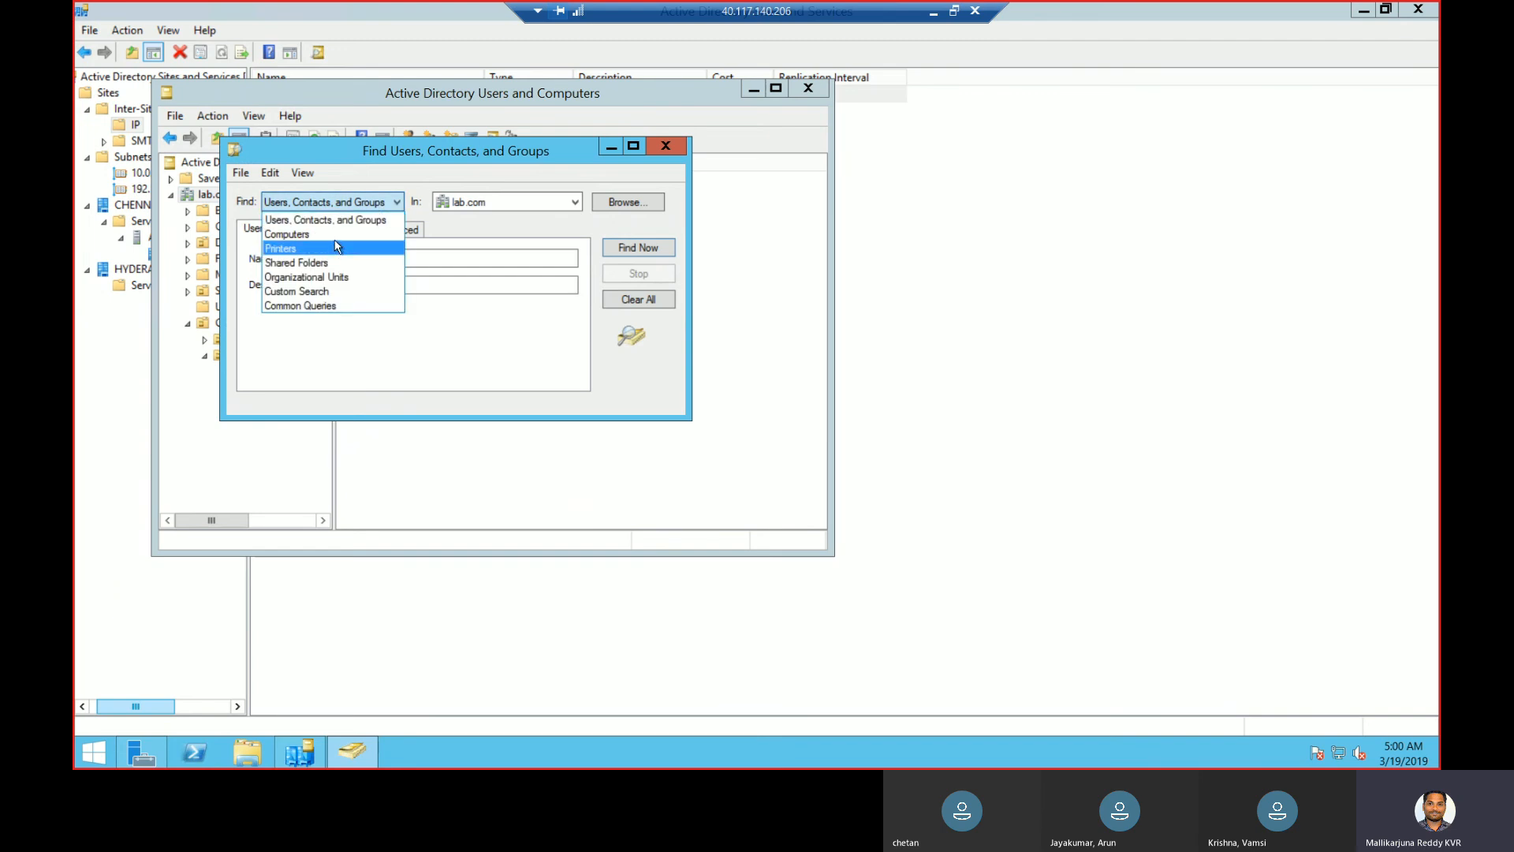
{"action": "left_click", "coordinate": [335, 234]}
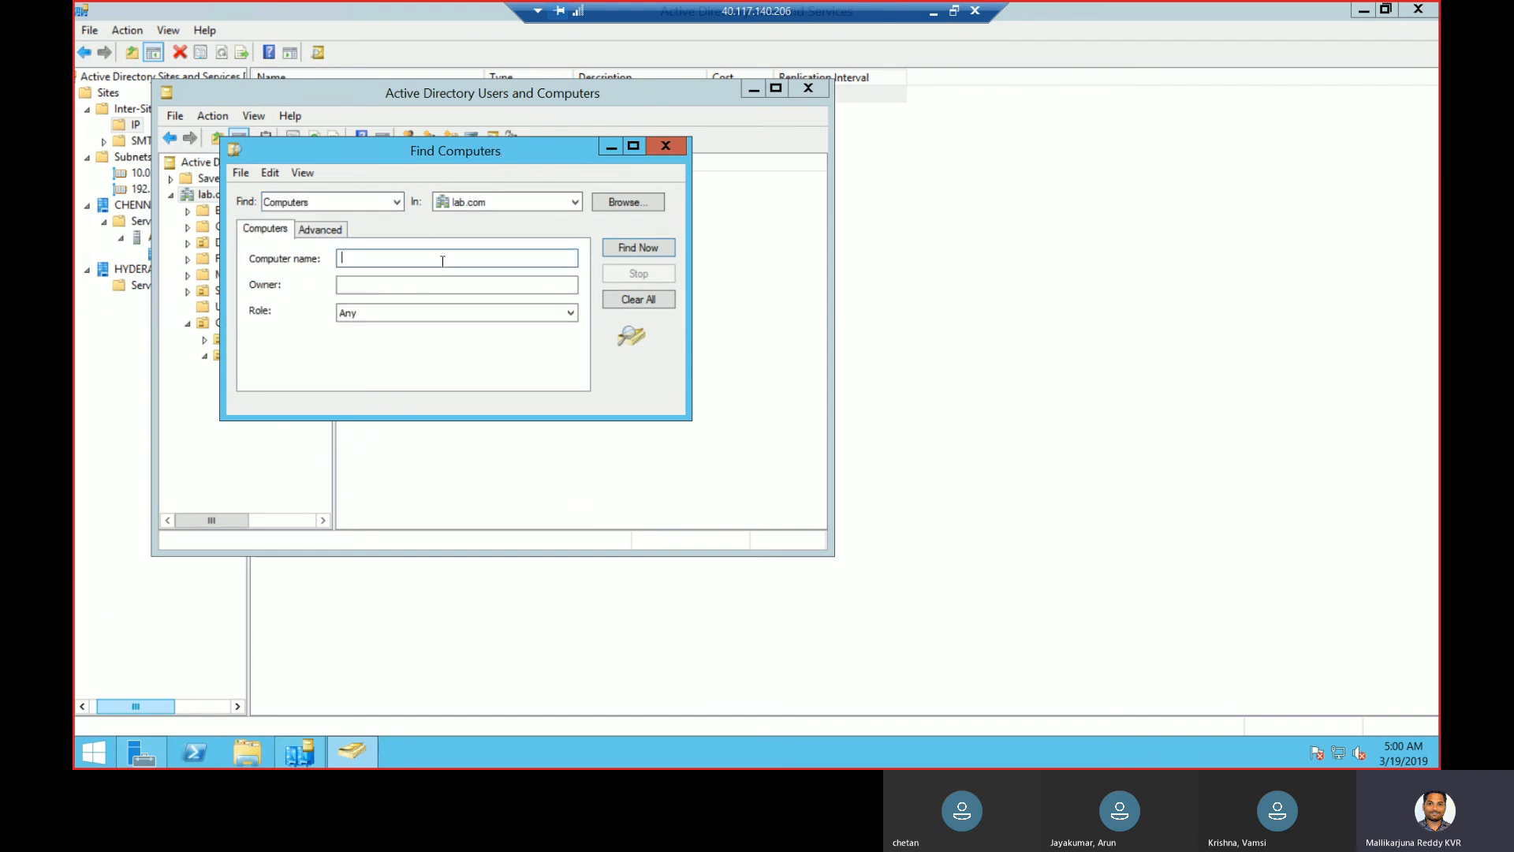
{"action": "type", "text": "client"}
{"action": "key", "text": "Return"}
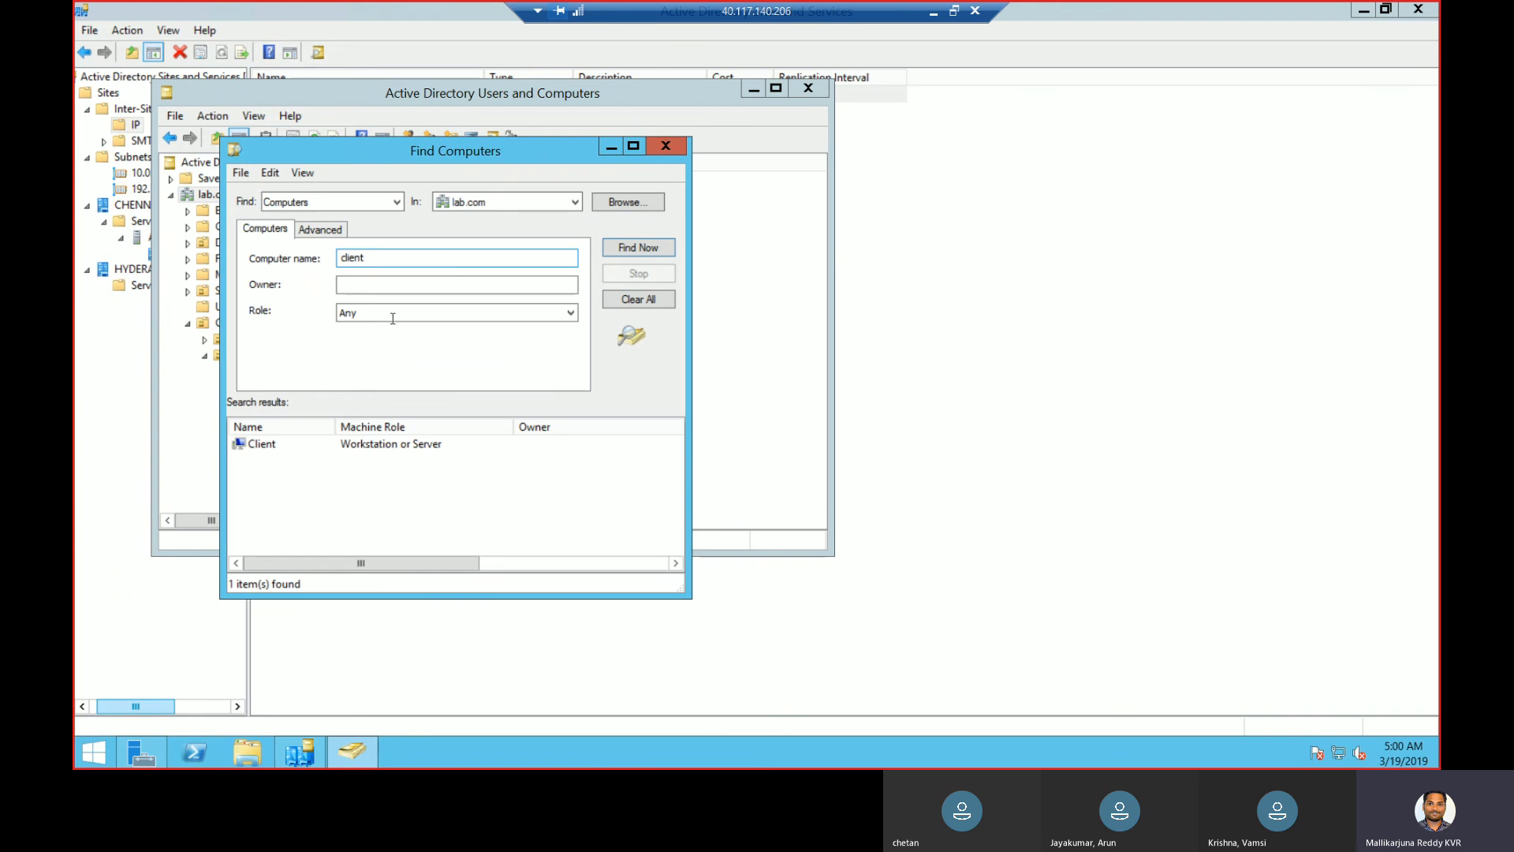
{"action": "left_click", "coordinate": [265, 447]}
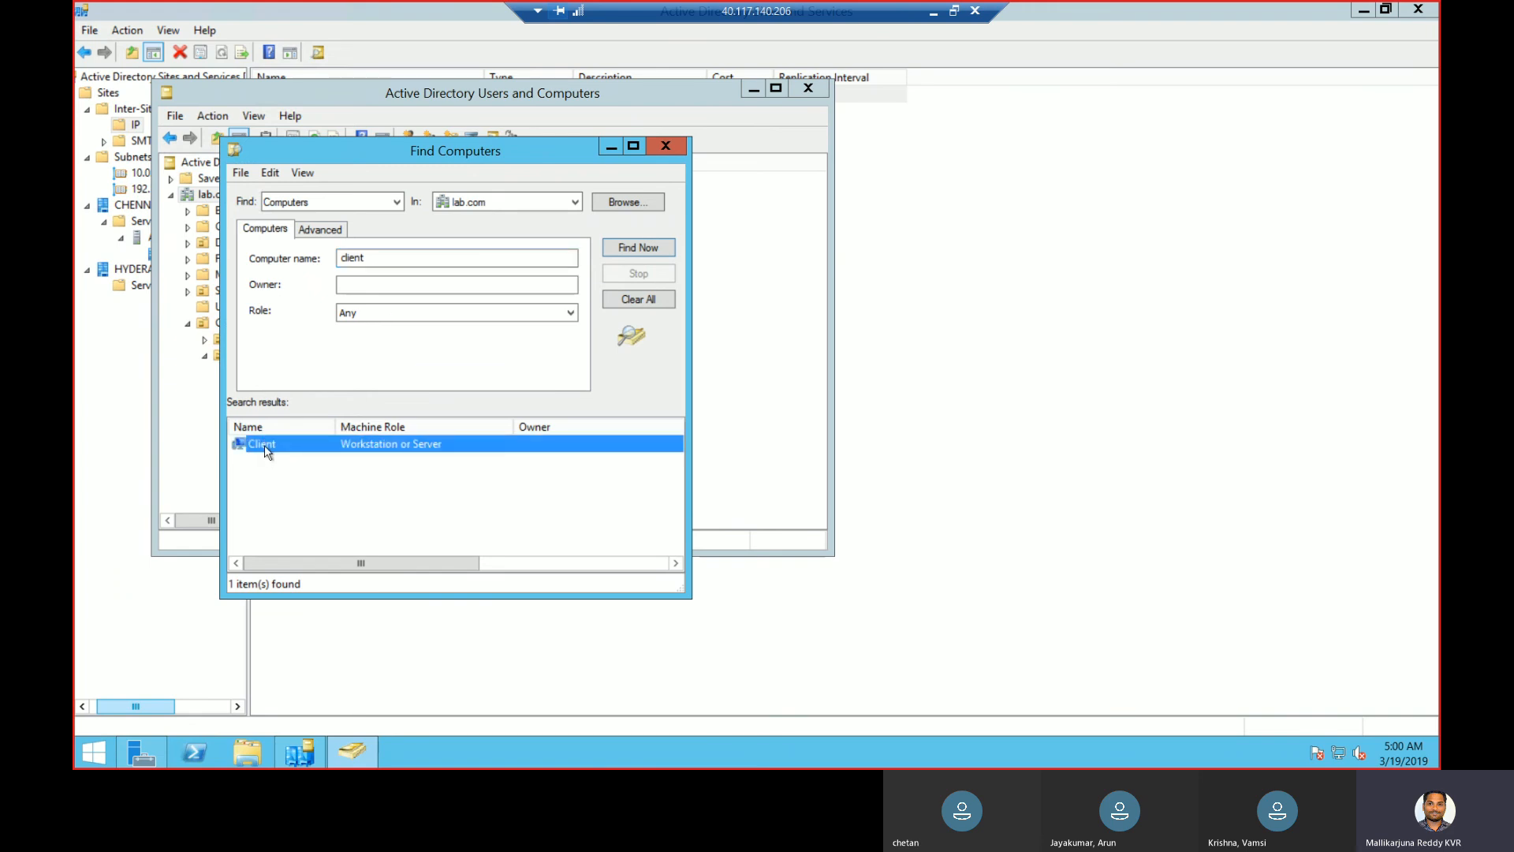
{"action": "double_click", "coordinate": [263, 445]}
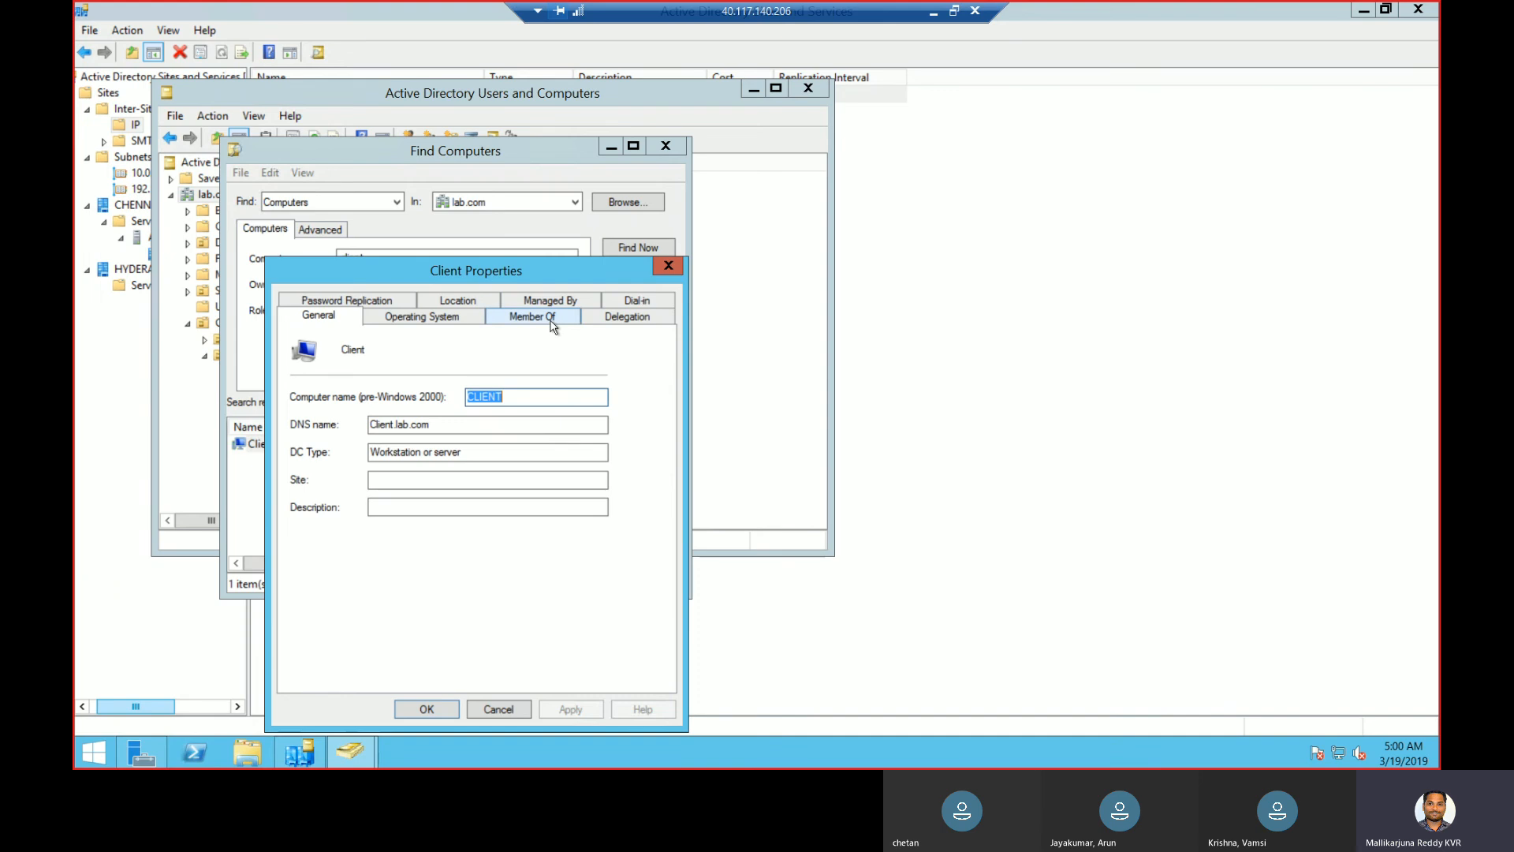
{"action": "left_click", "coordinate": [668, 266]}
{"action": "left_click", "coordinate": [666, 147]}
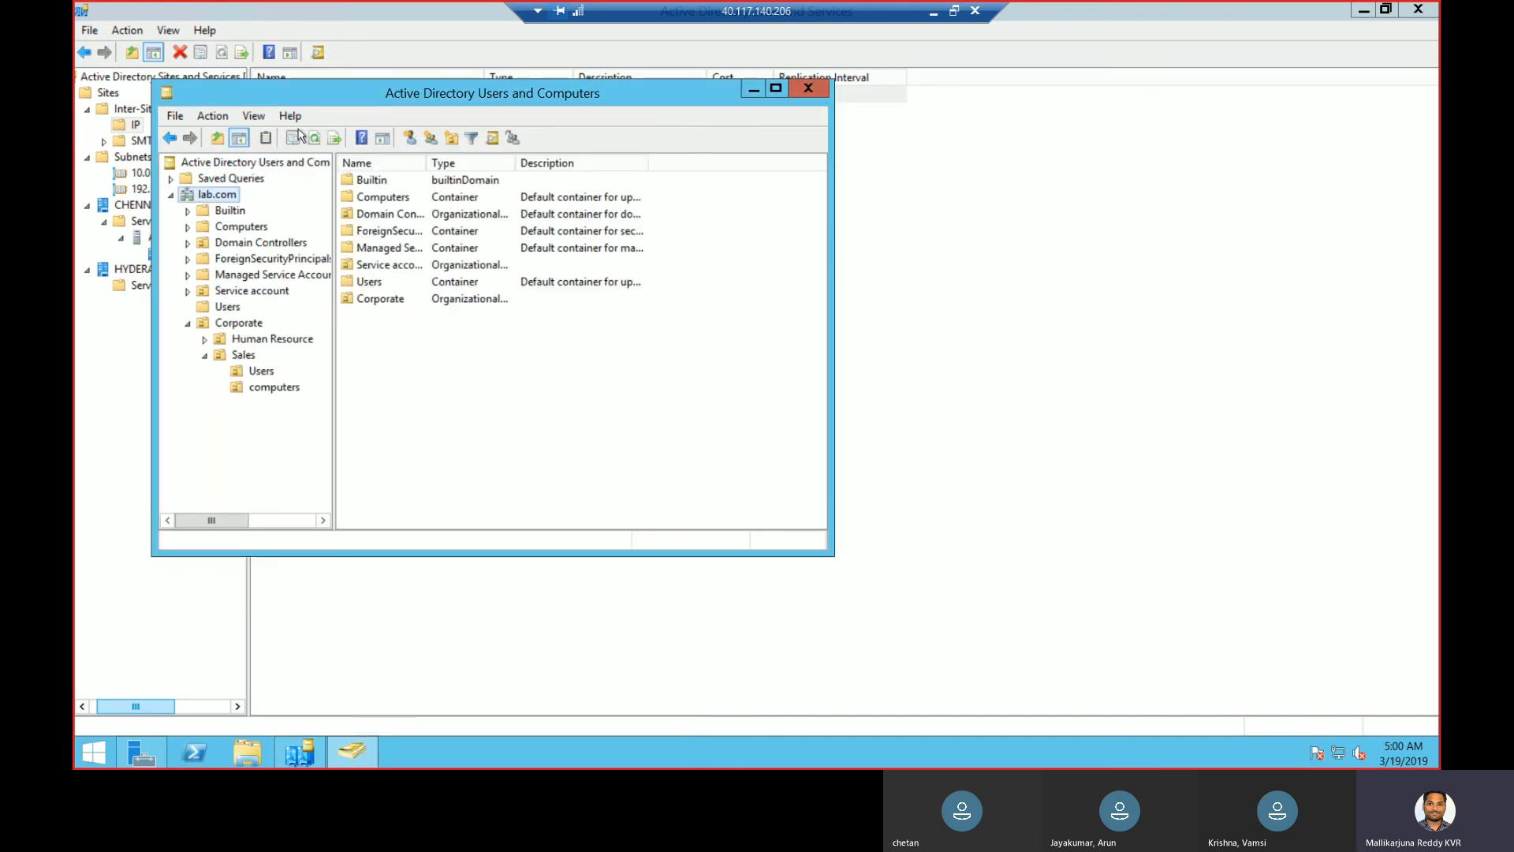
- Turn on Advanced Features and search the directory for computers named 'client'
{"action": "left_click", "coordinate": [254, 116]}
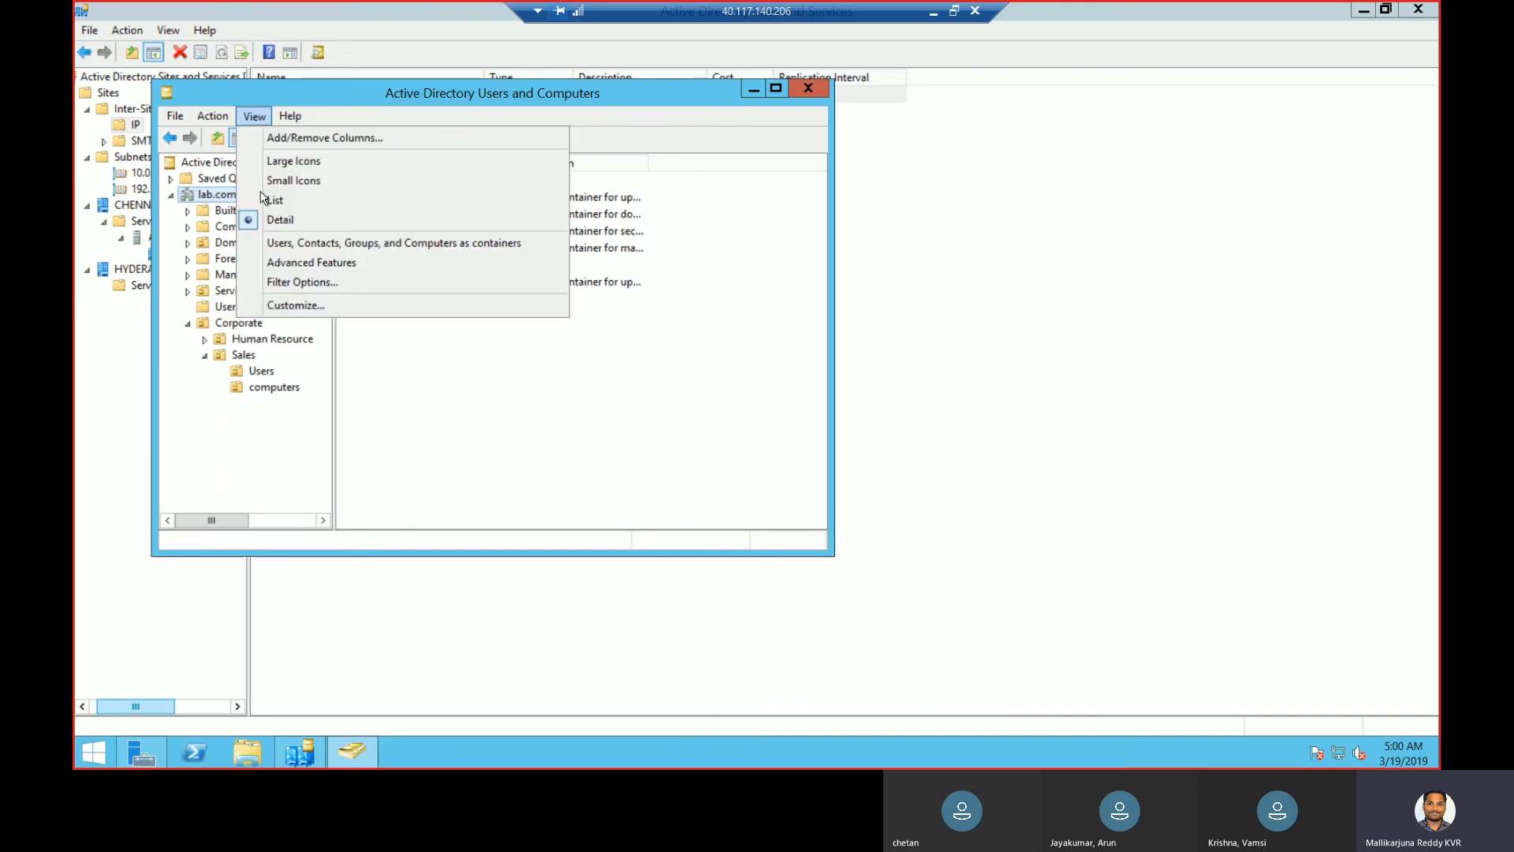
{"action": "left_click", "coordinate": [287, 262]}
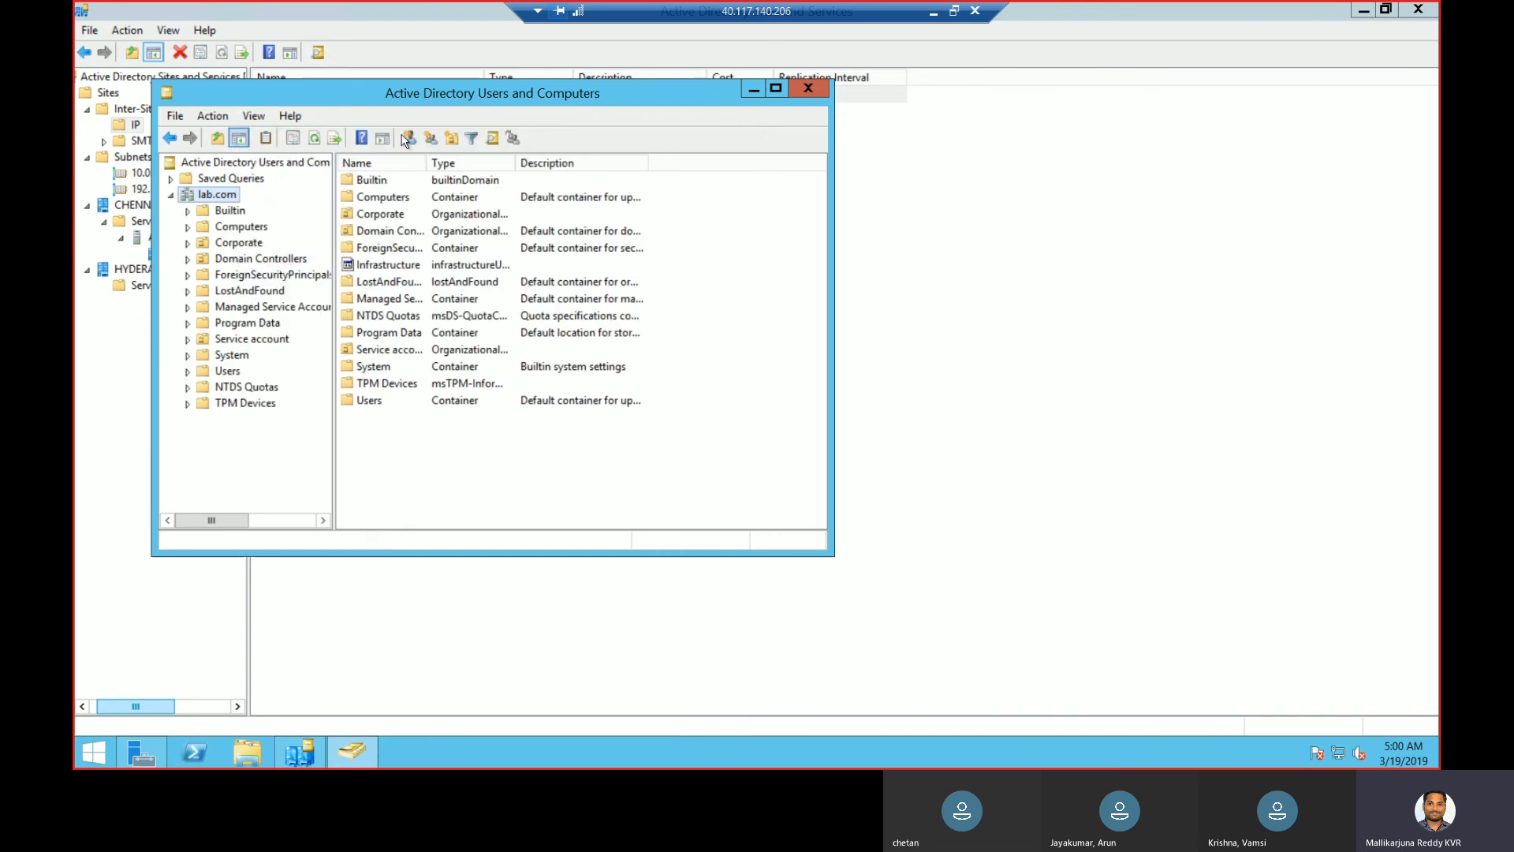
{"action": "left_click", "coordinate": [492, 140]}
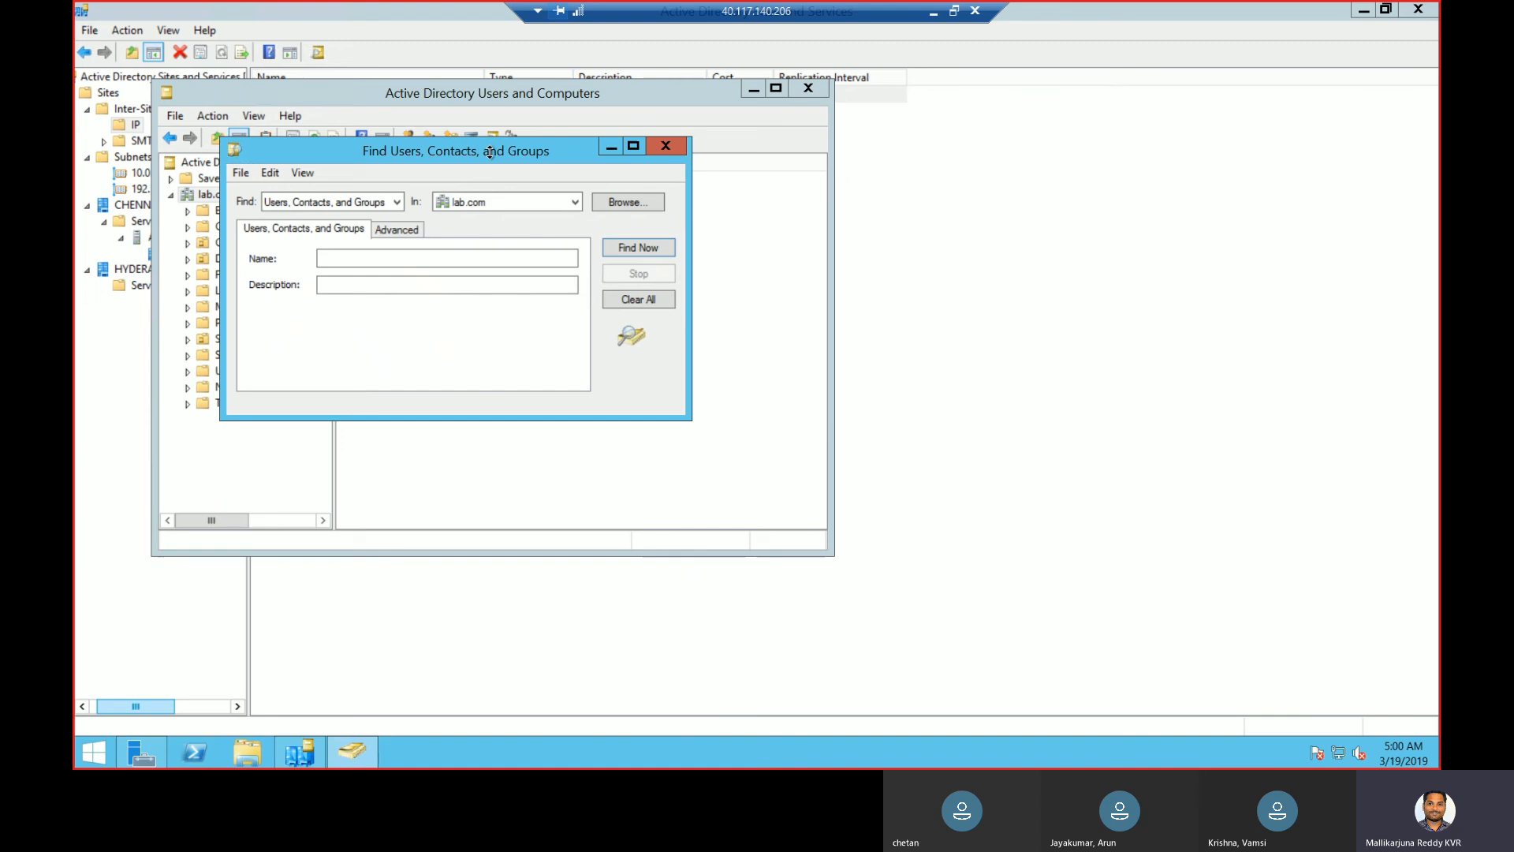
{"action": "left_click", "coordinate": [364, 205]}
{"action": "left_click", "coordinate": [340, 234]}
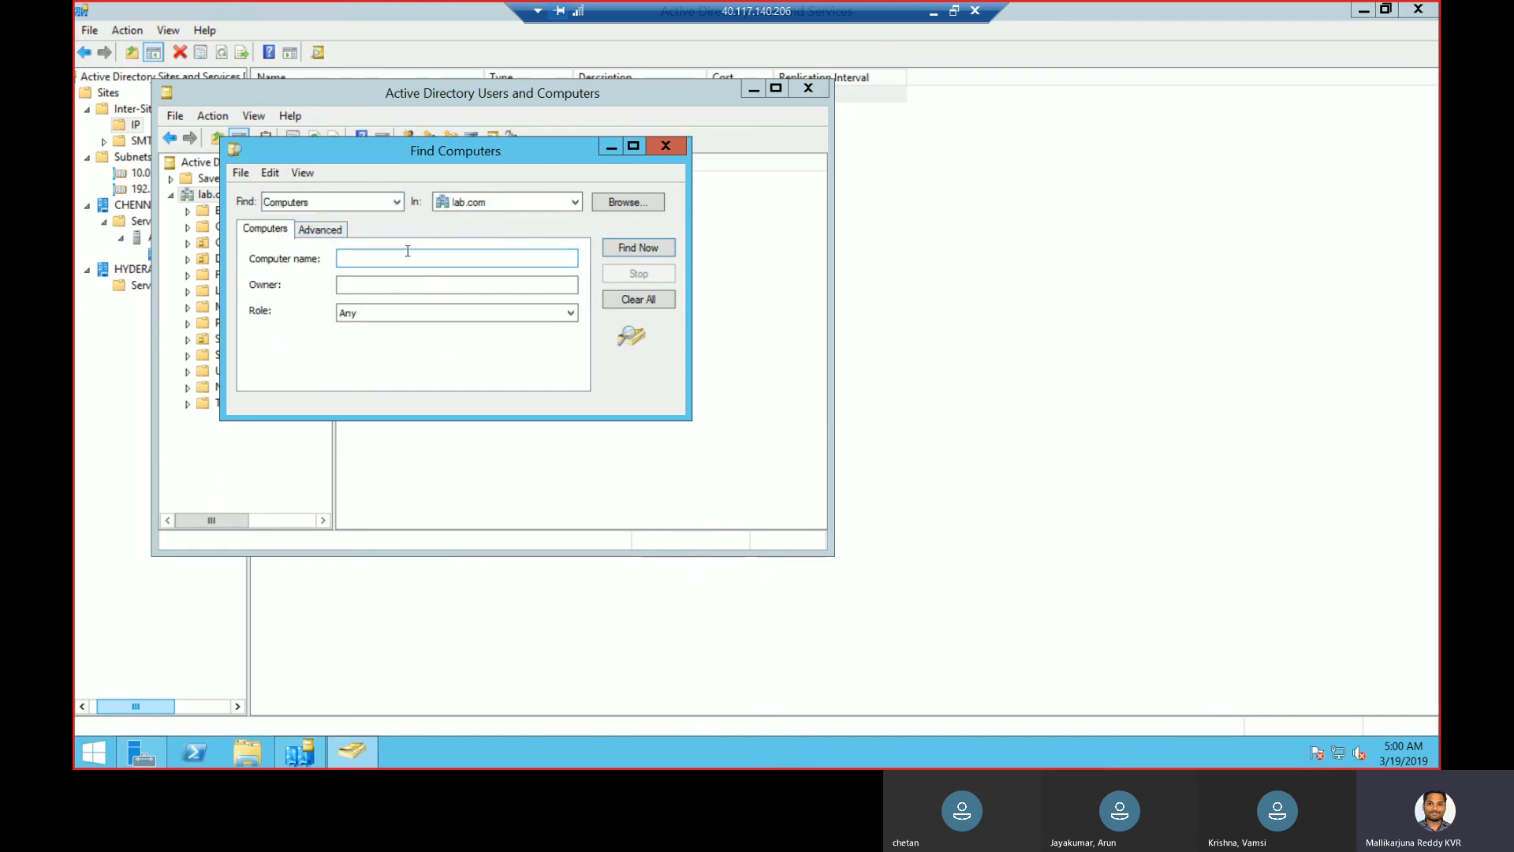
{"action": "left_click", "coordinate": [408, 258]}
{"action": "key", "text": "BackSpace"}
{"action": "key", "text": "BackSpace"}
{"action": "key", "text": "BackSpace"}
{"action": "key", "text": "BackSpace"}
{"action": "key", "text": "BackSpace"}
{"action": "key", "text": "BackSpace"}
{"action": "key", "text": "Return"}
- Confirm the Client object's canonical name is lab.com/Computers/Client, then close both dialogs
{"action": "left_click", "coordinate": [266, 442]}
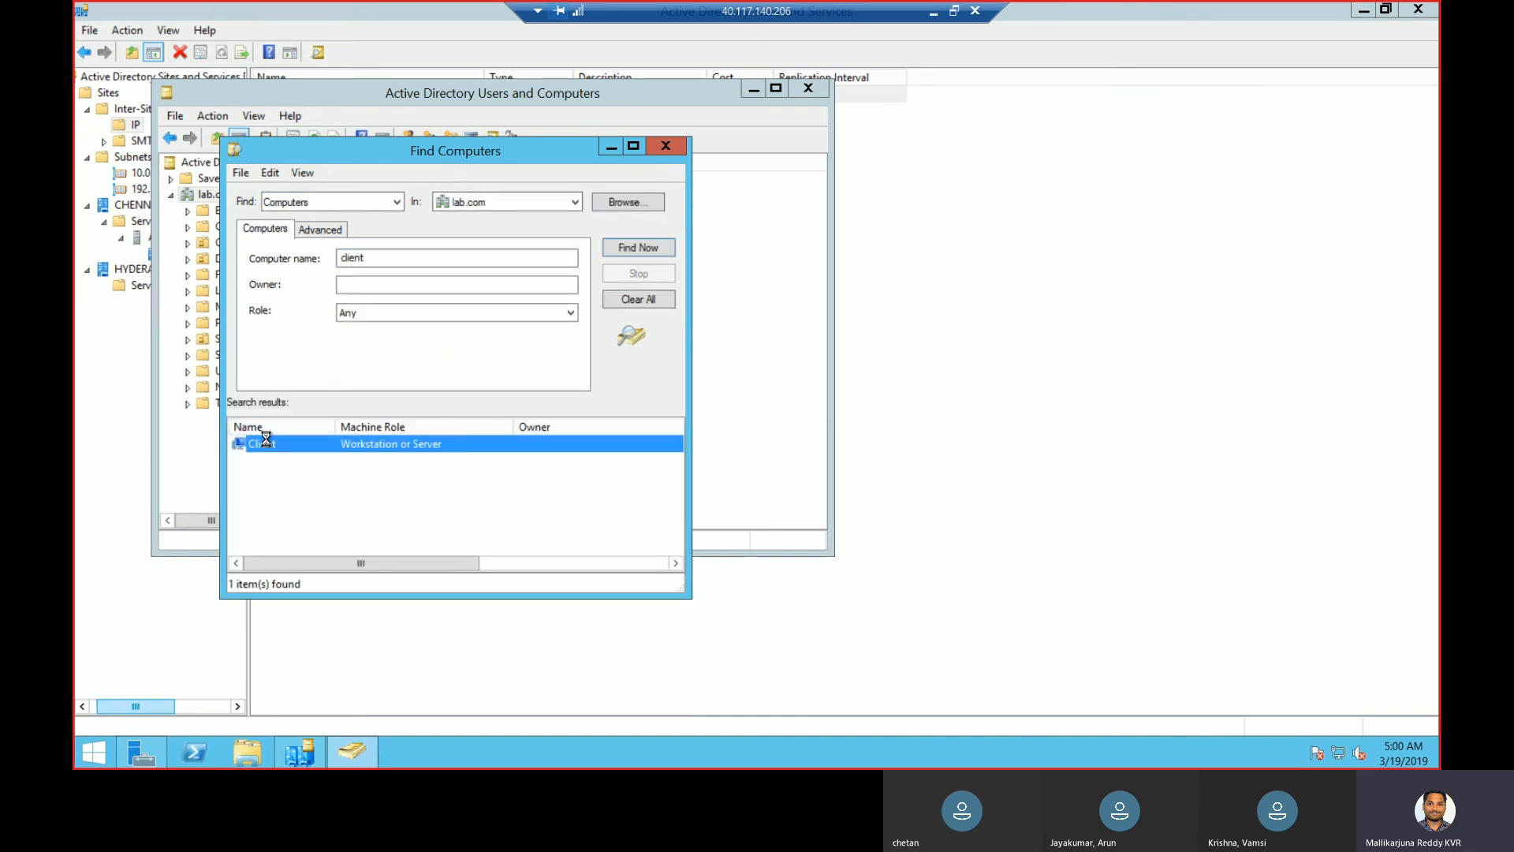
{"action": "double_click", "coordinate": [267, 444]}
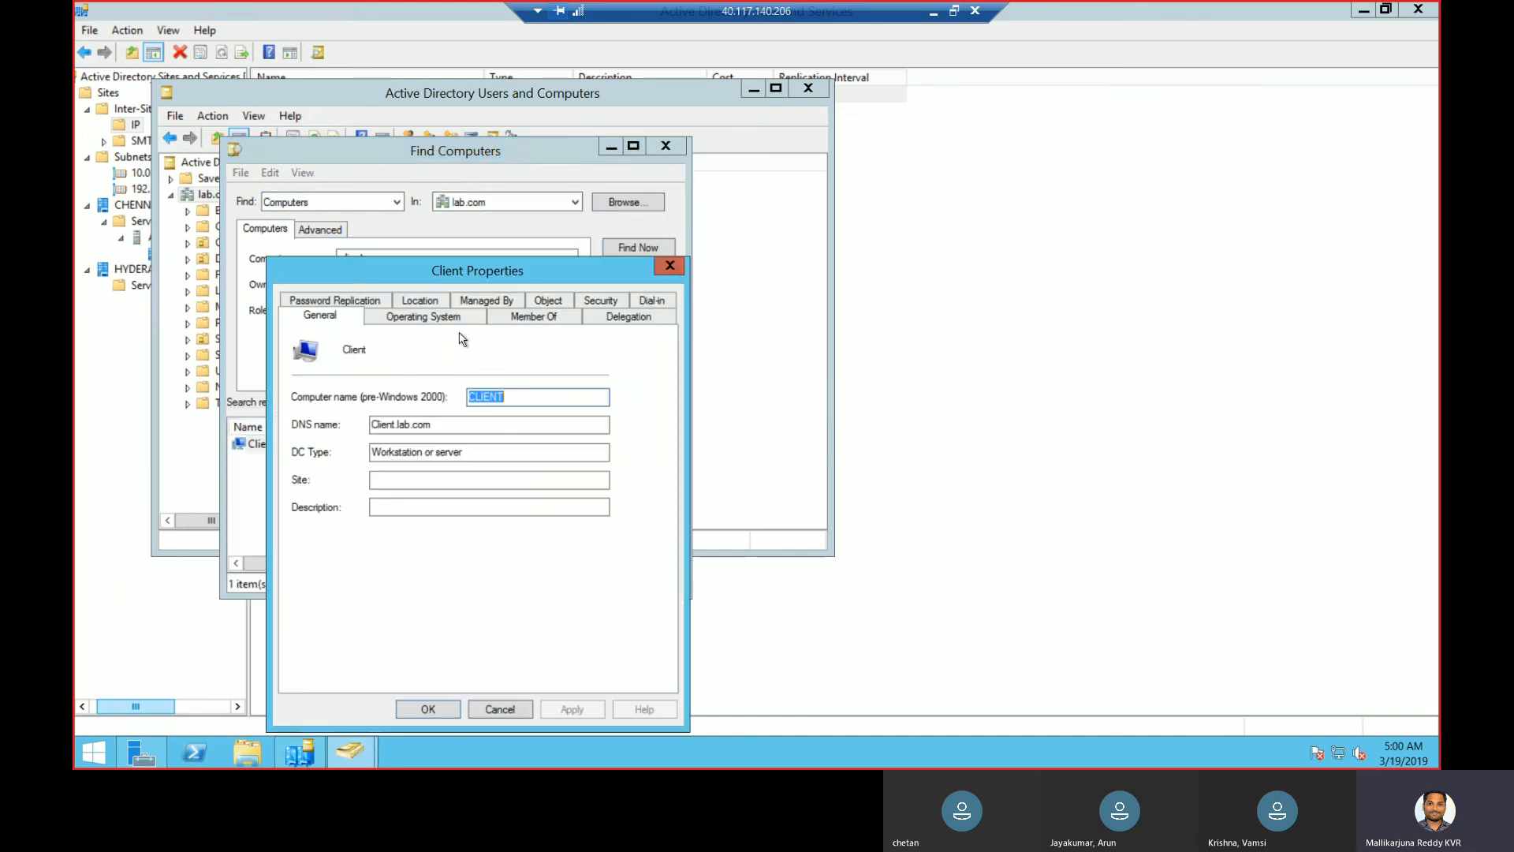
{"action": "left_click", "coordinate": [562, 301]}
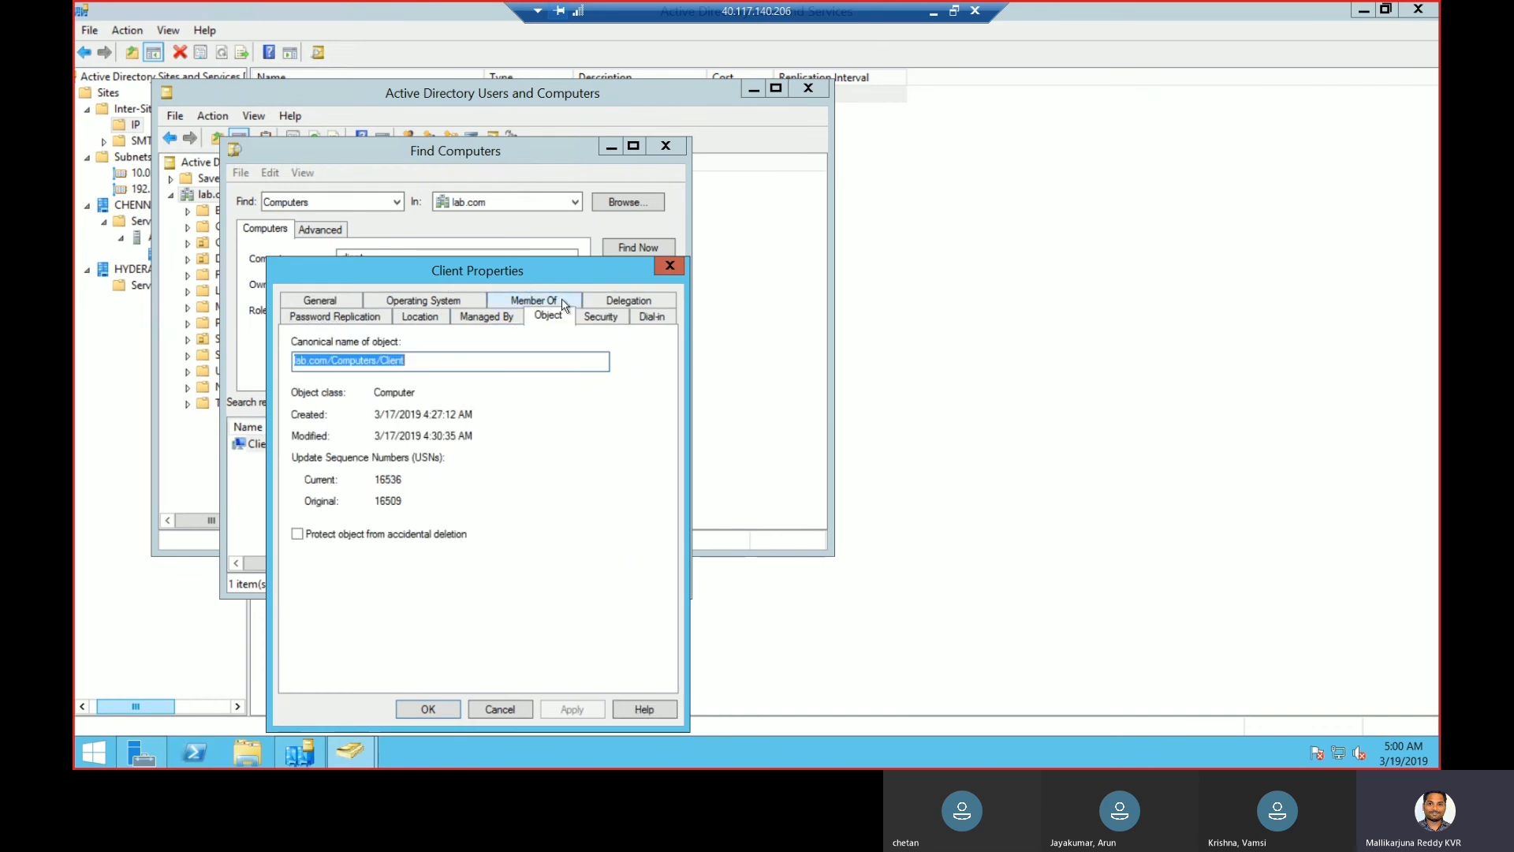
{"action": "left_click", "coordinate": [670, 268]}
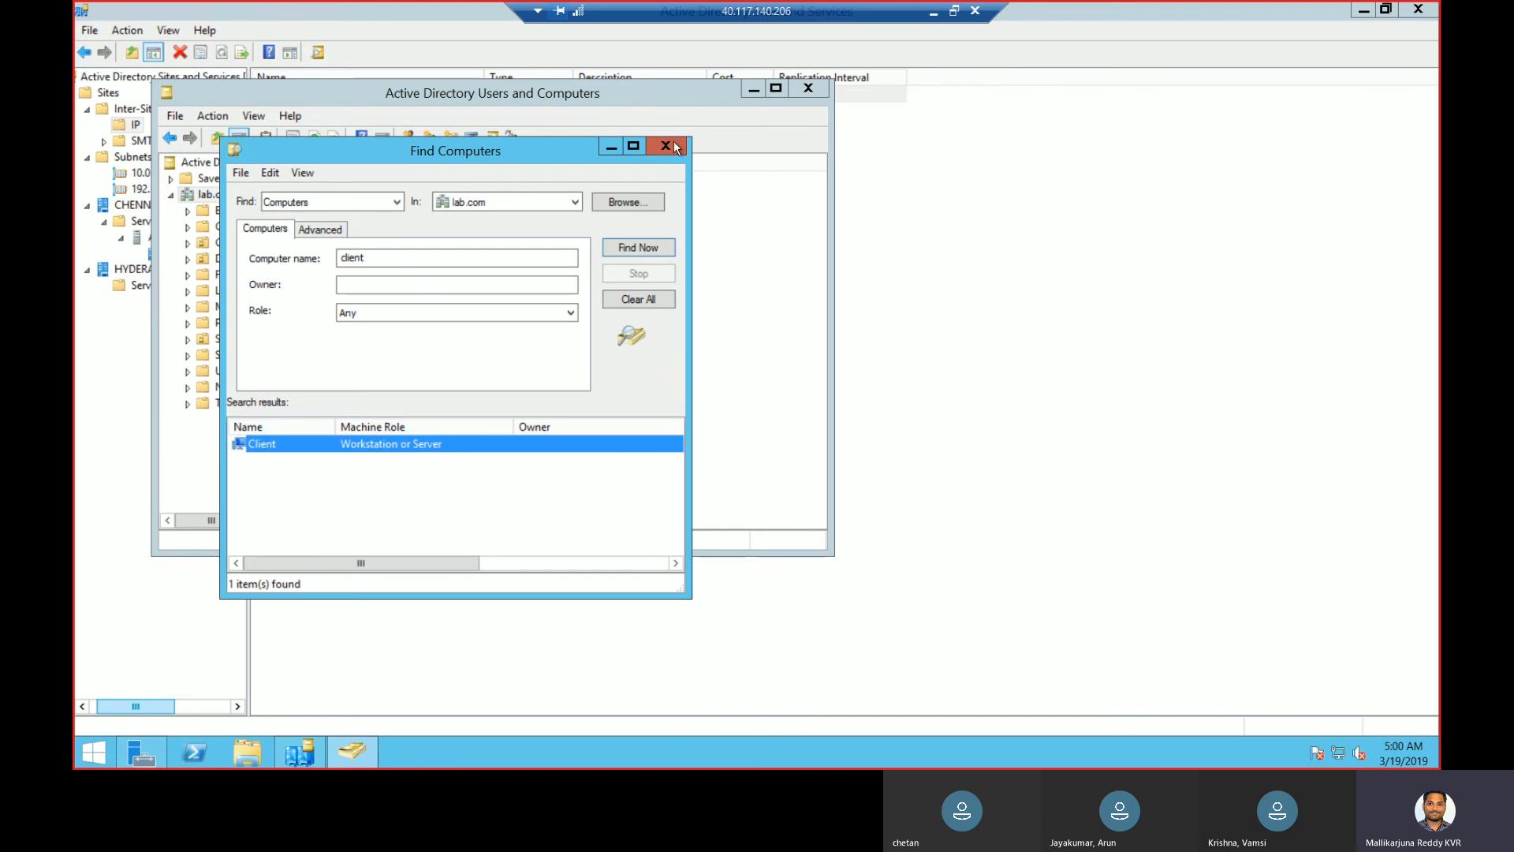
{"action": "left_click", "coordinate": [666, 146]}
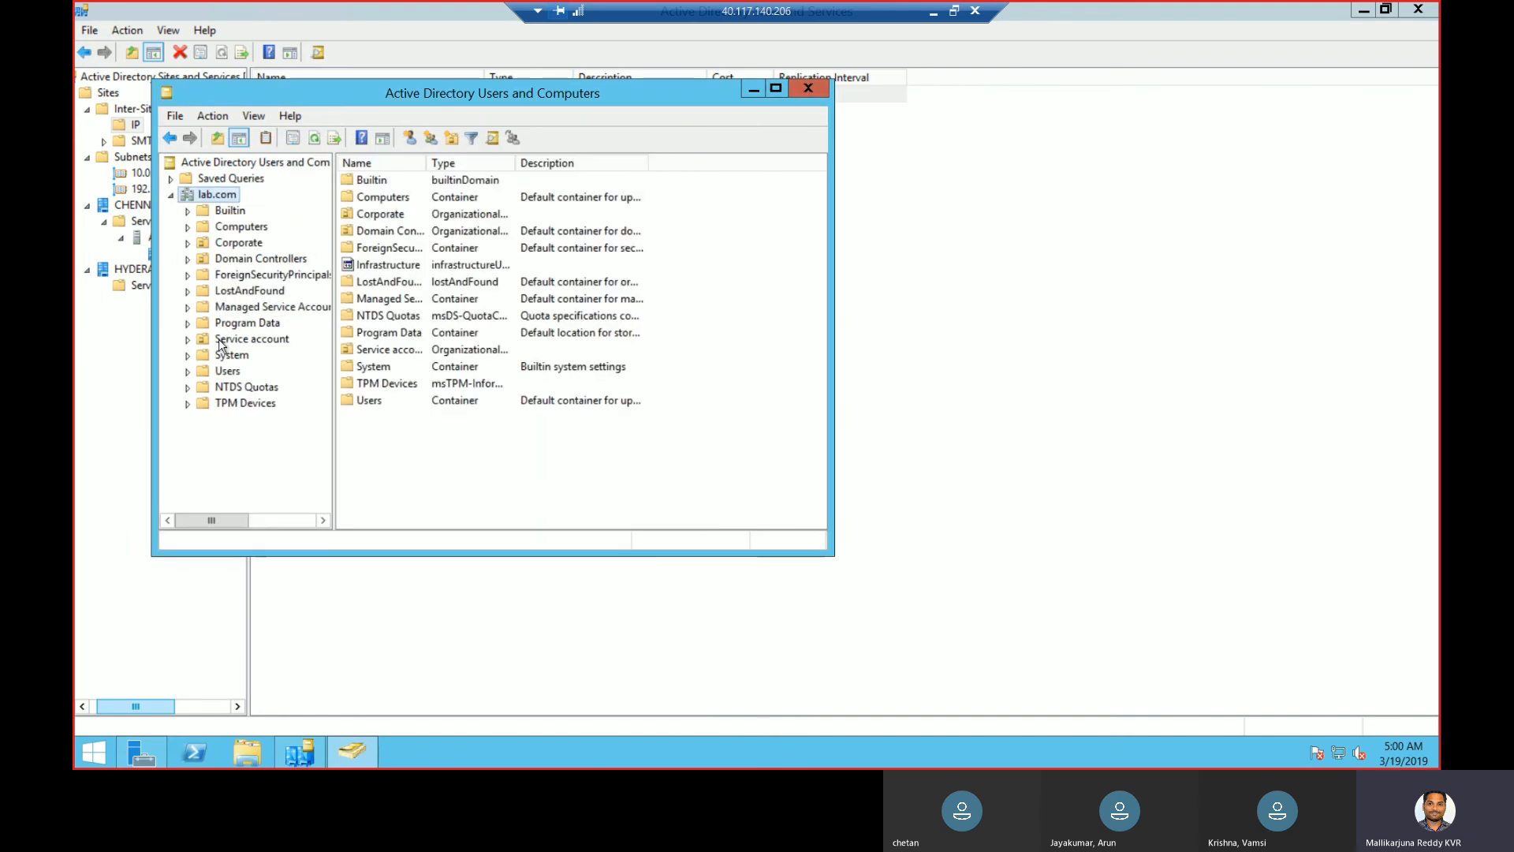
- Expand Corporate and Human Resource, and review the Client computer's properties
{"action": "left_click", "coordinate": [237, 227]}
{"action": "left_click", "coordinate": [188, 242]}
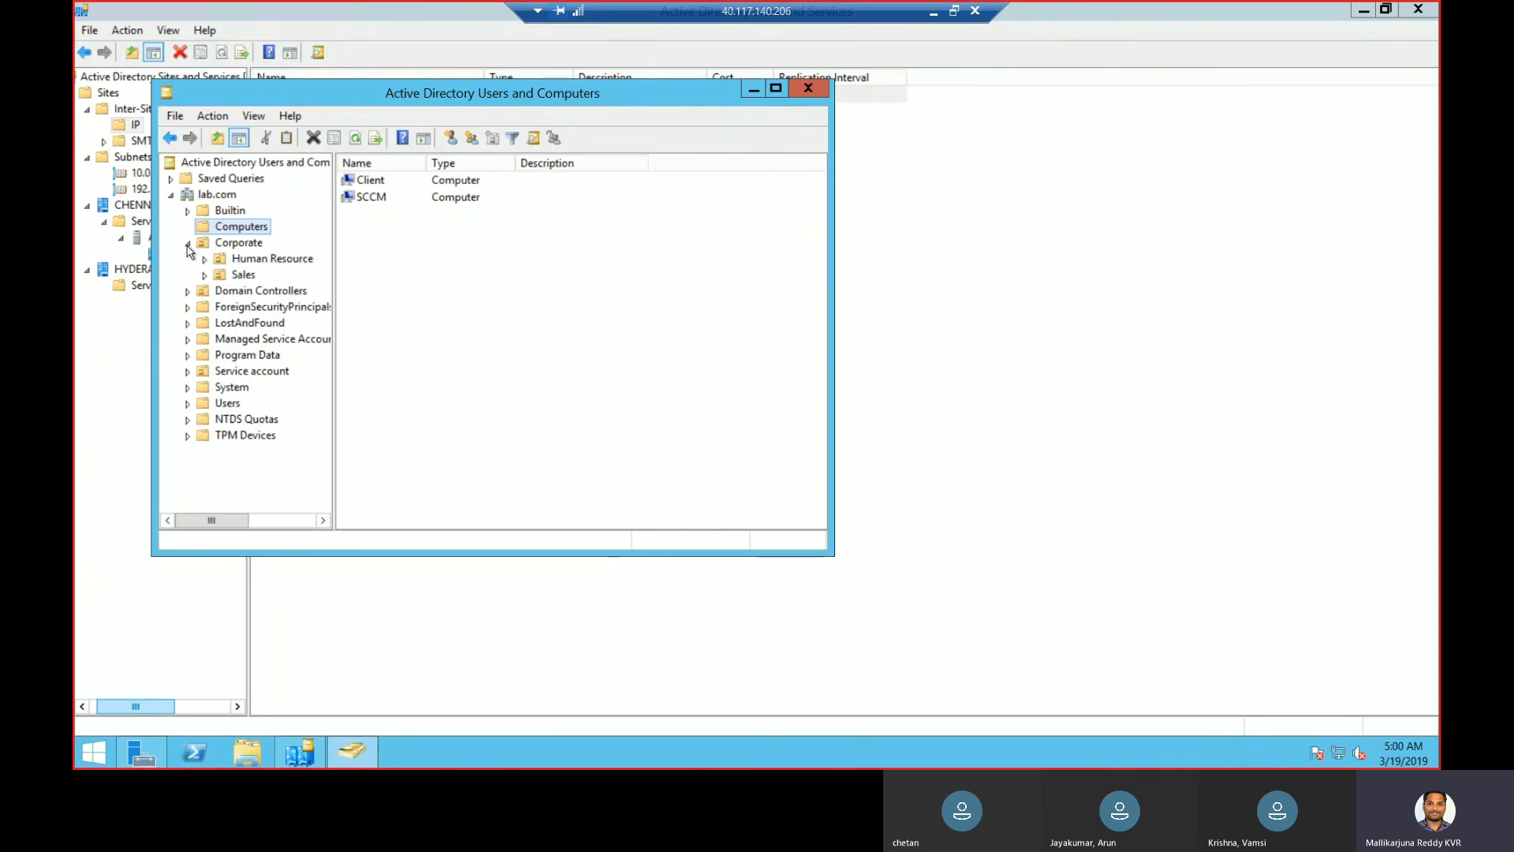
{"action": "left_click", "coordinate": [381, 183]}
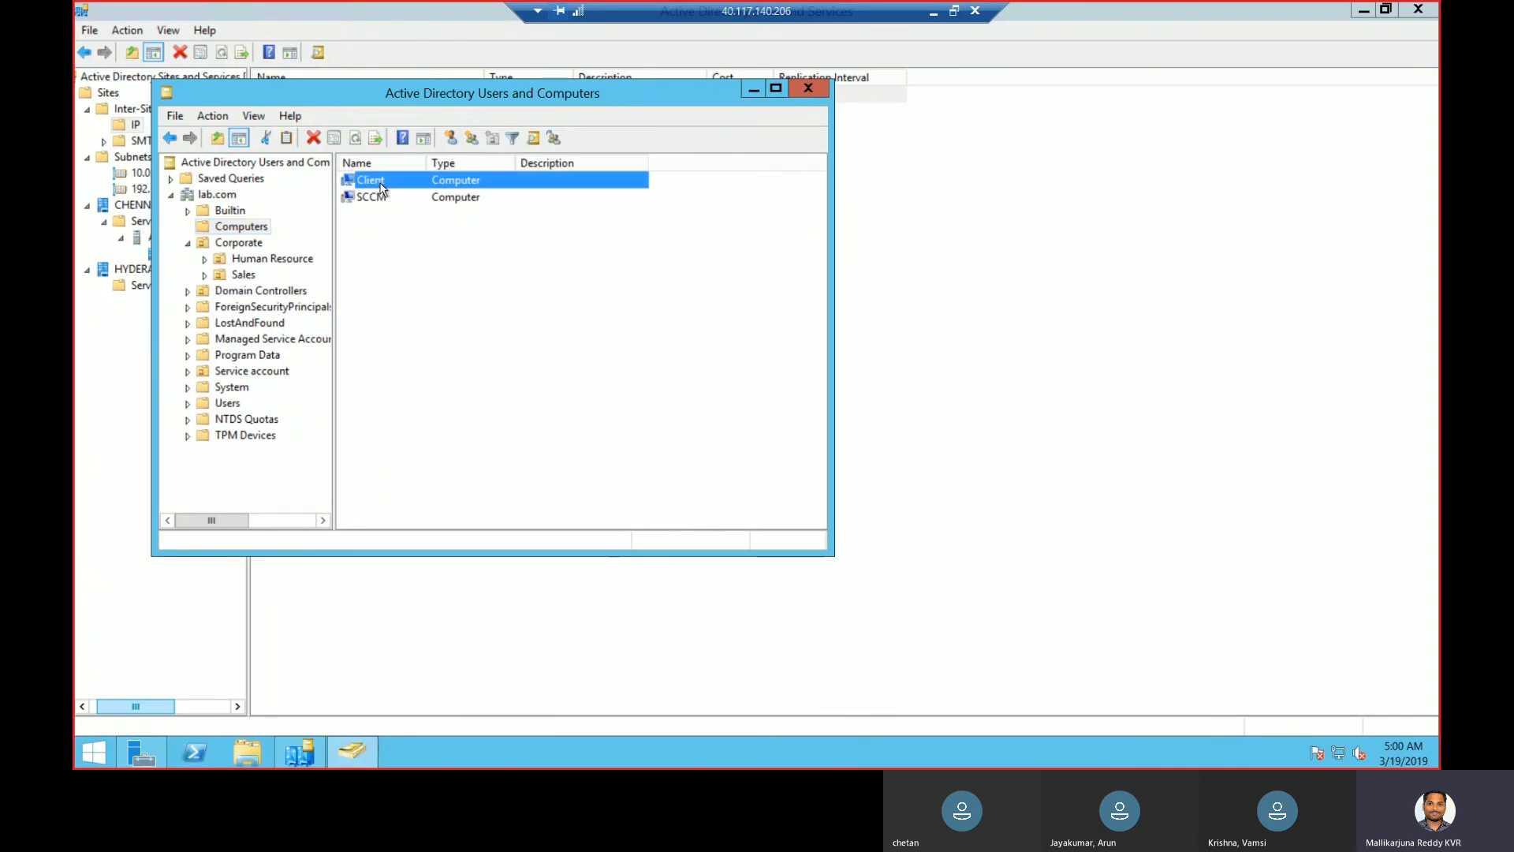
{"action": "double_click", "coordinate": [380, 187]}
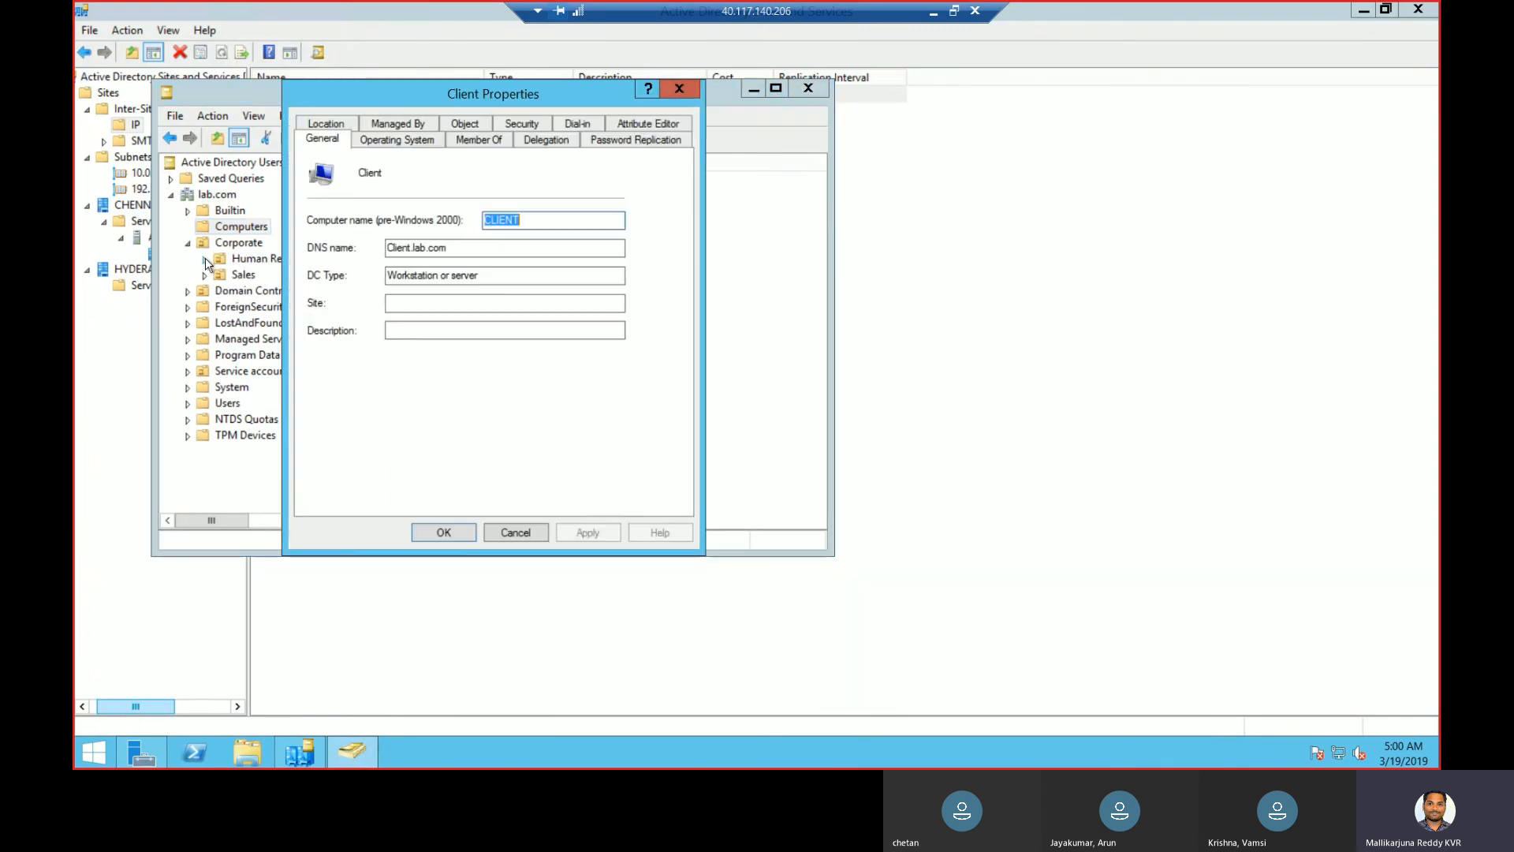
{"action": "key", "text": "Escape"}
{"action": "left_click", "coordinate": [205, 261]}
{"action": "double_click", "coordinate": [603, 179]}
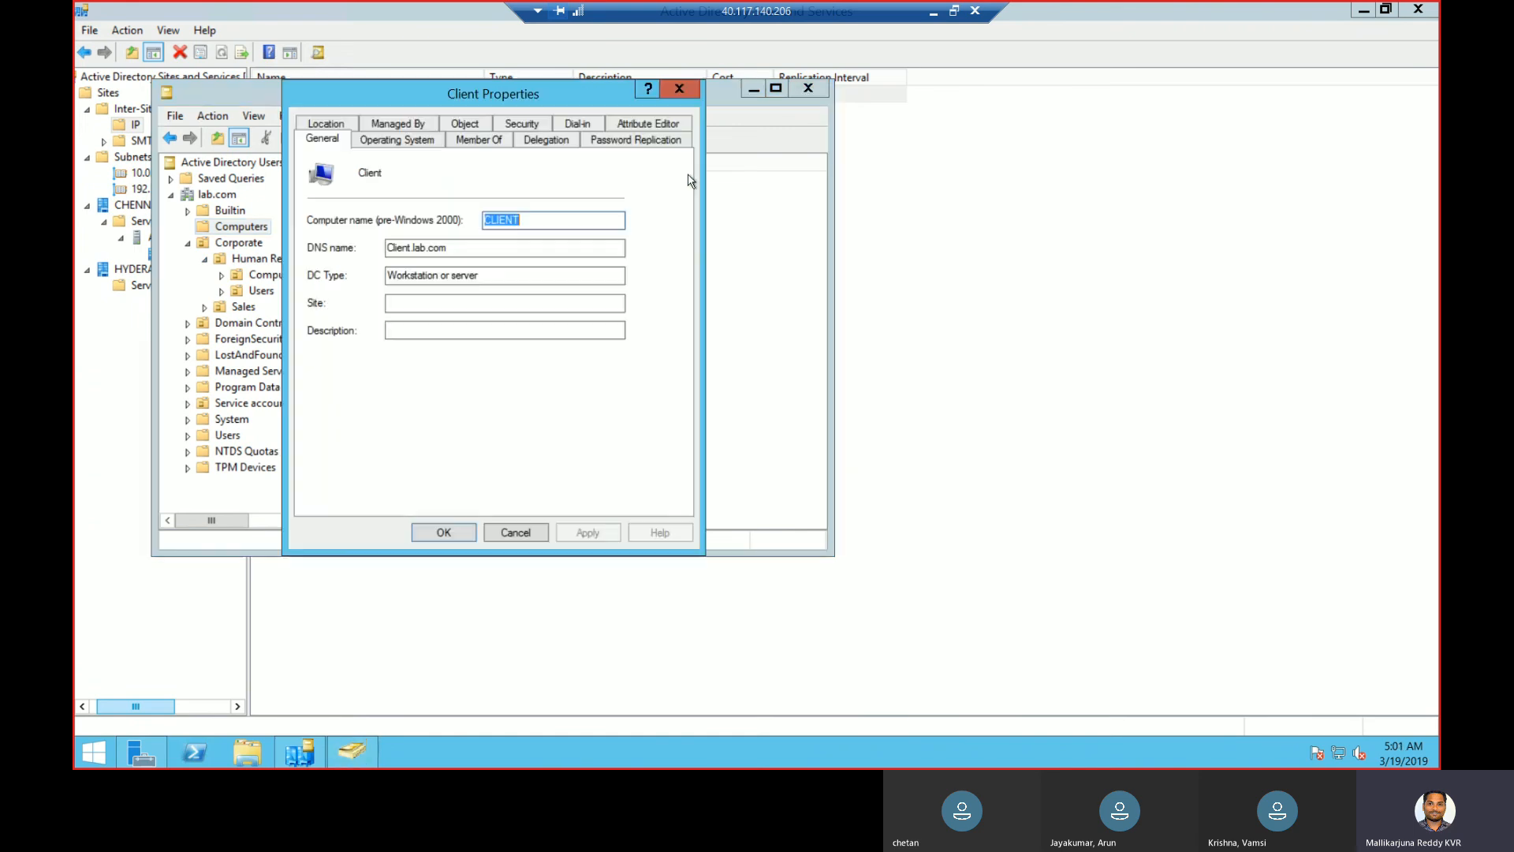
{"action": "key", "text": "Escape"}
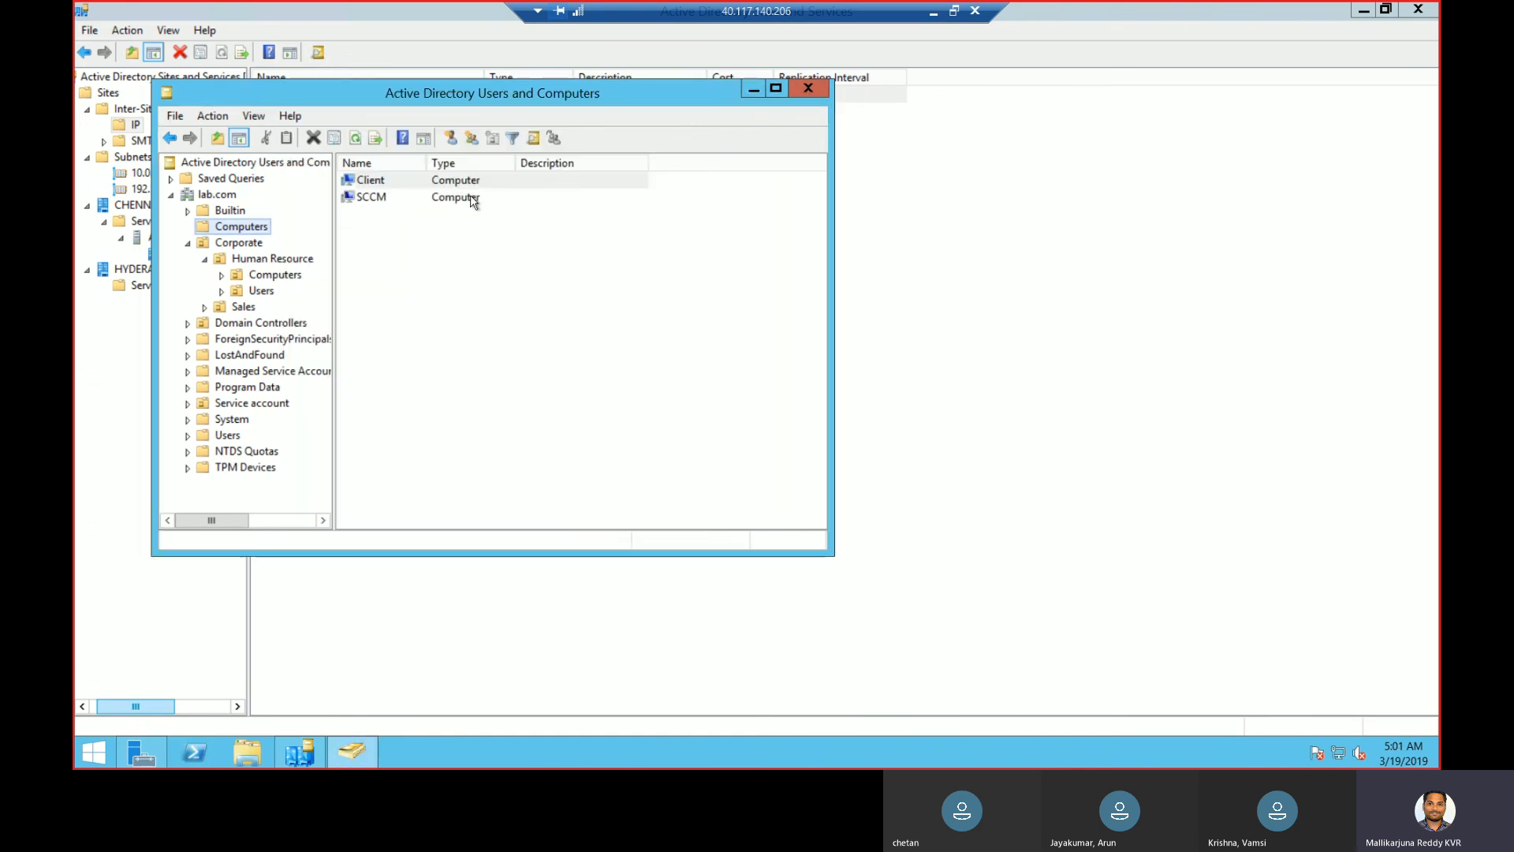
- Move Client from lab.com/Computers into Corporate/Human Resource/Computers and verify it landed there
{"action": "left_click", "coordinate": [221, 275]}
{"action": "left_click", "coordinate": [275, 276]}
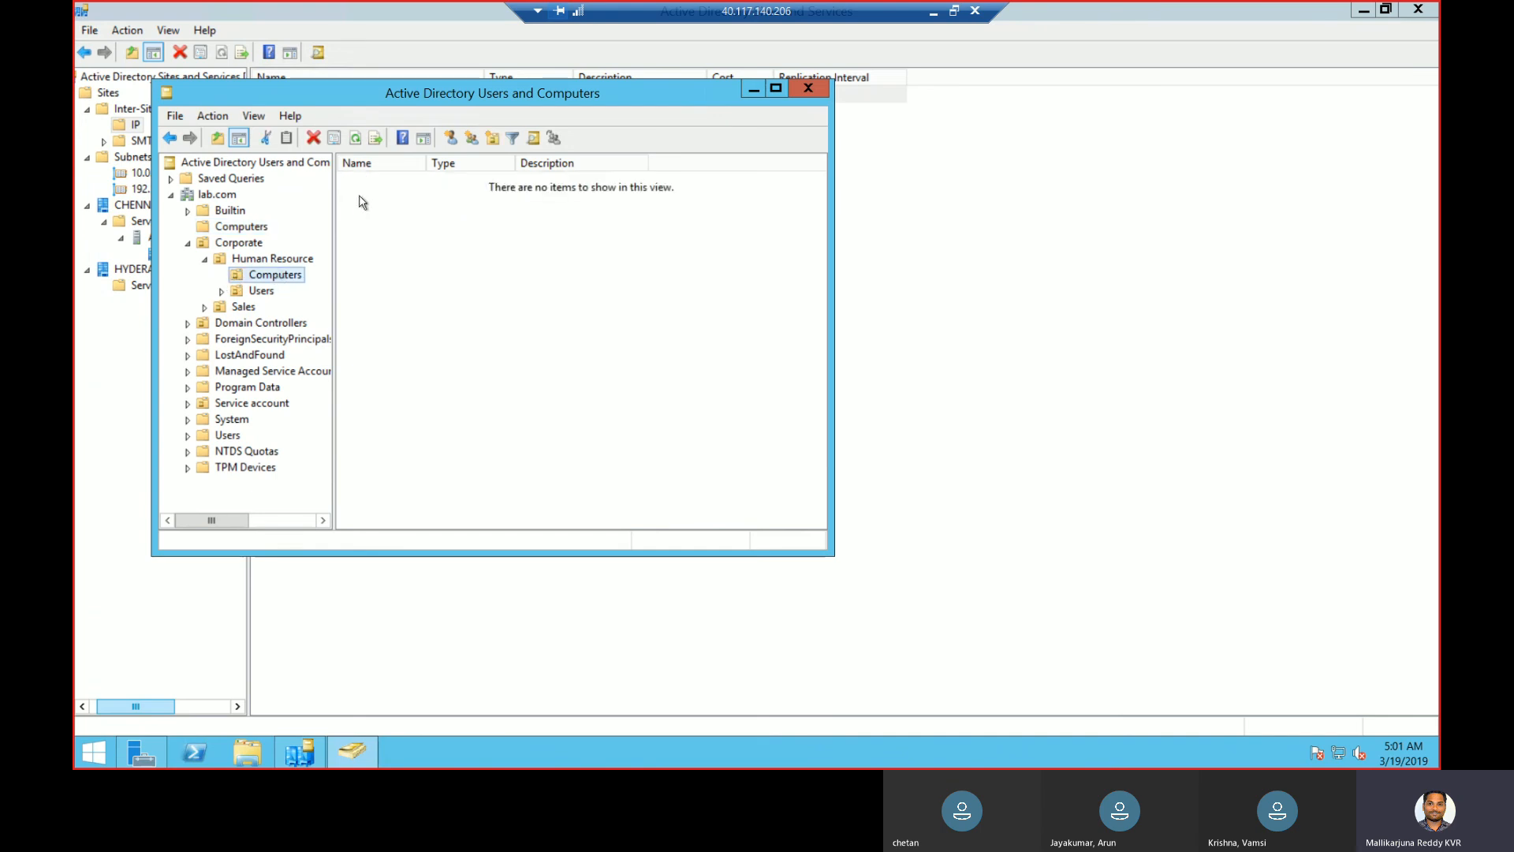
{"action": "left_click", "coordinate": [241, 228]}
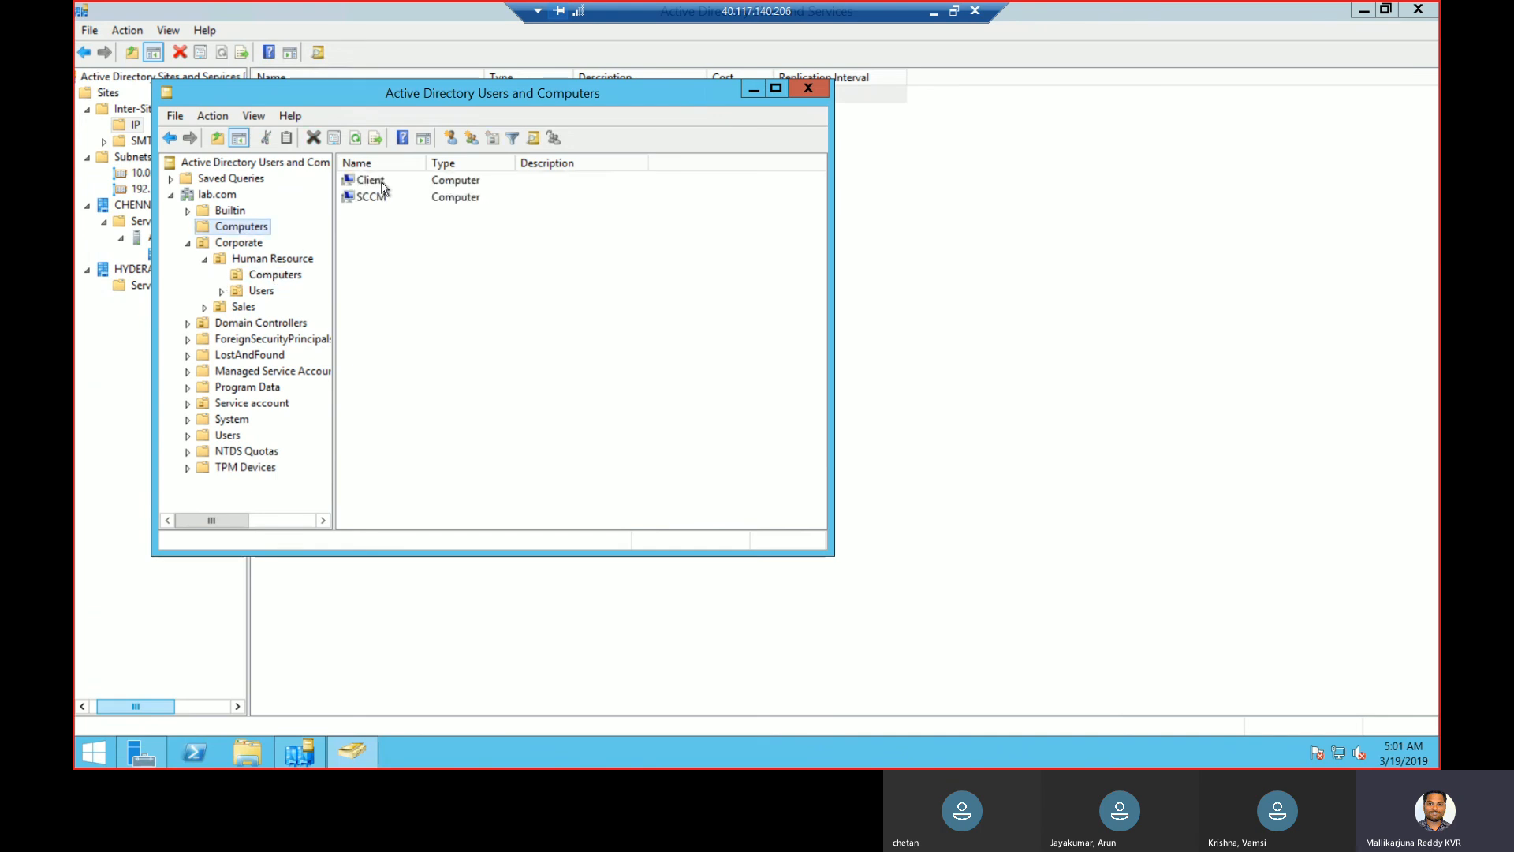
{"action": "left_click_drag", "start_coordinate": [379, 187], "coordinate": [293, 276]}
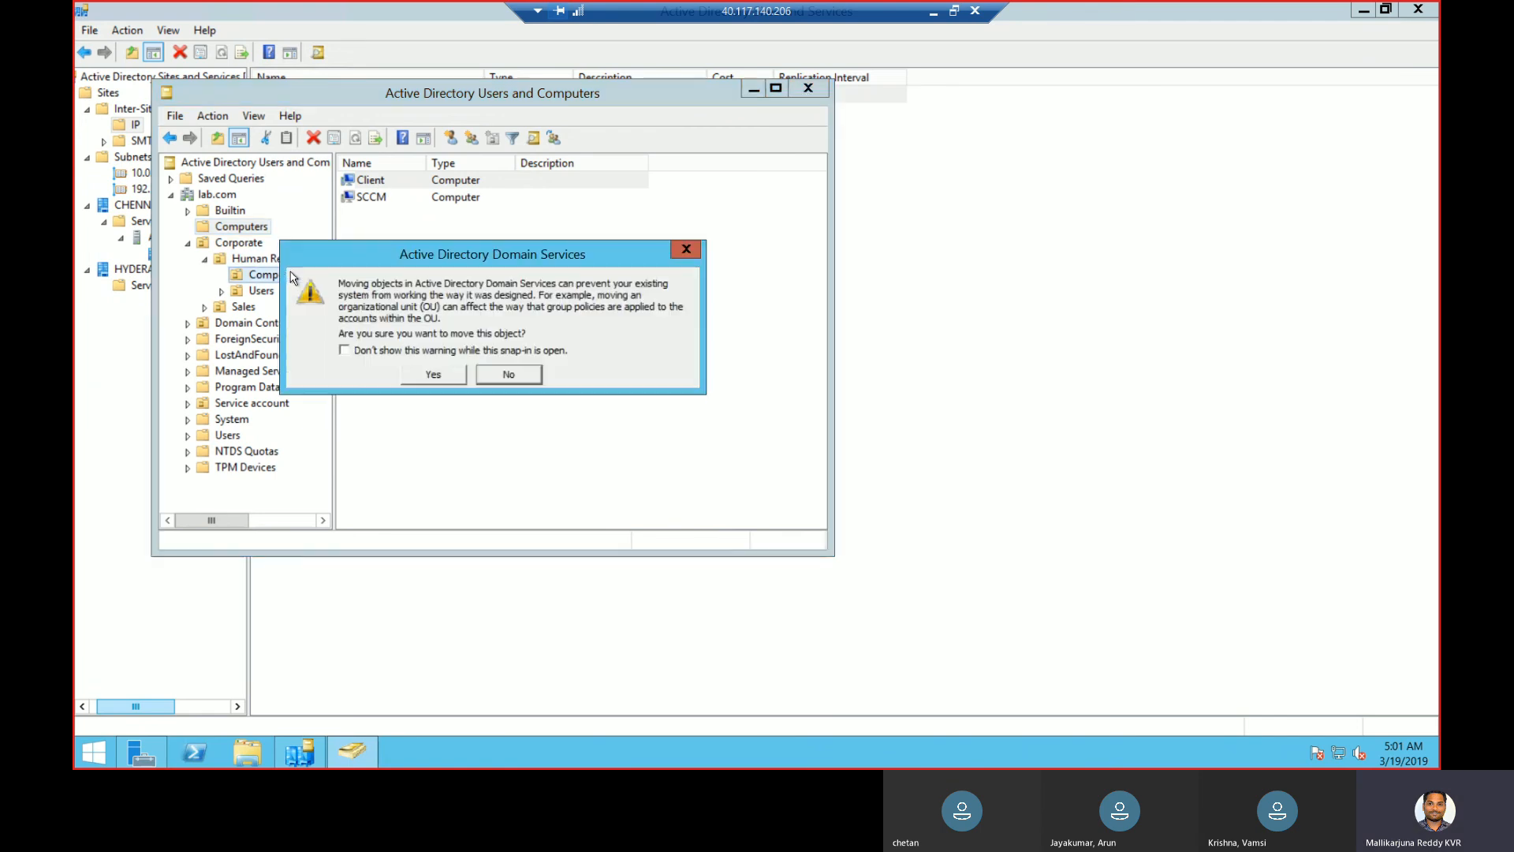
{"action": "left_click", "coordinate": [431, 374]}
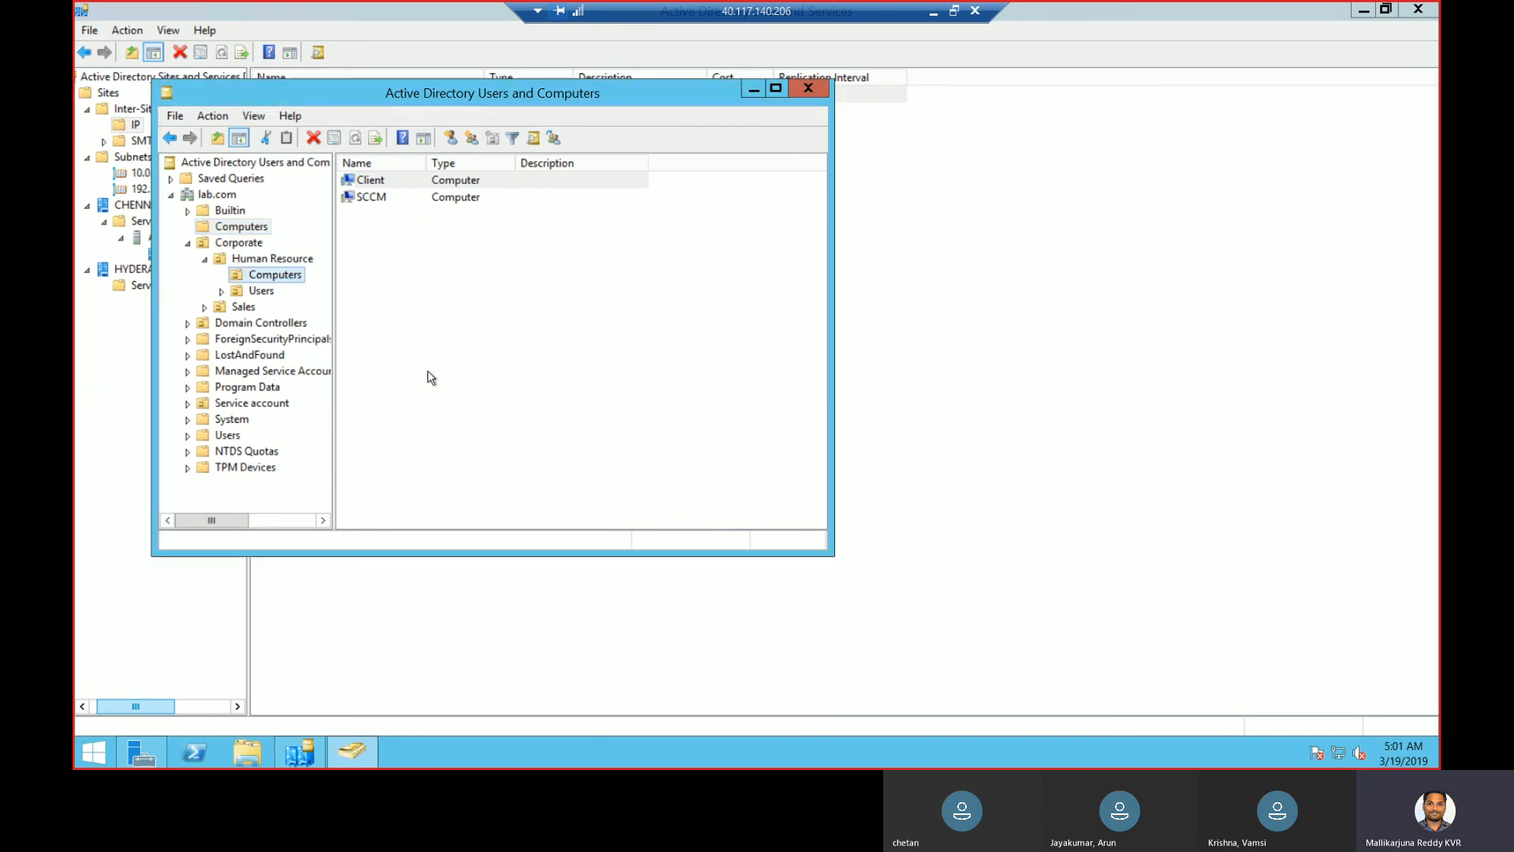
{"action": "left_click", "coordinate": [276, 276]}
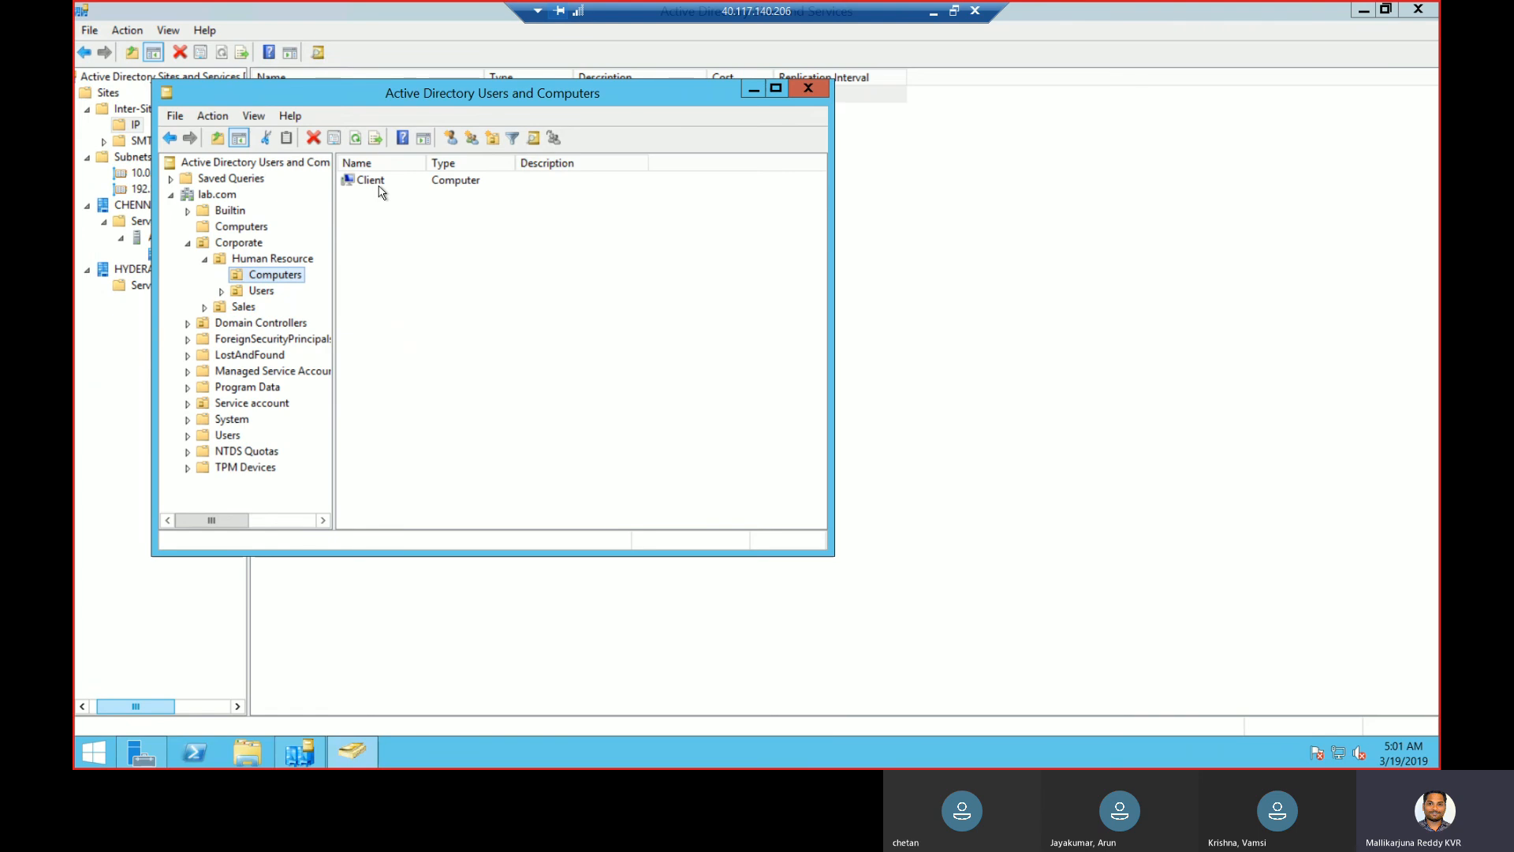
- Begin creating a new user in Human Resource's Users OU
{"action": "left_click", "coordinate": [261, 291]}
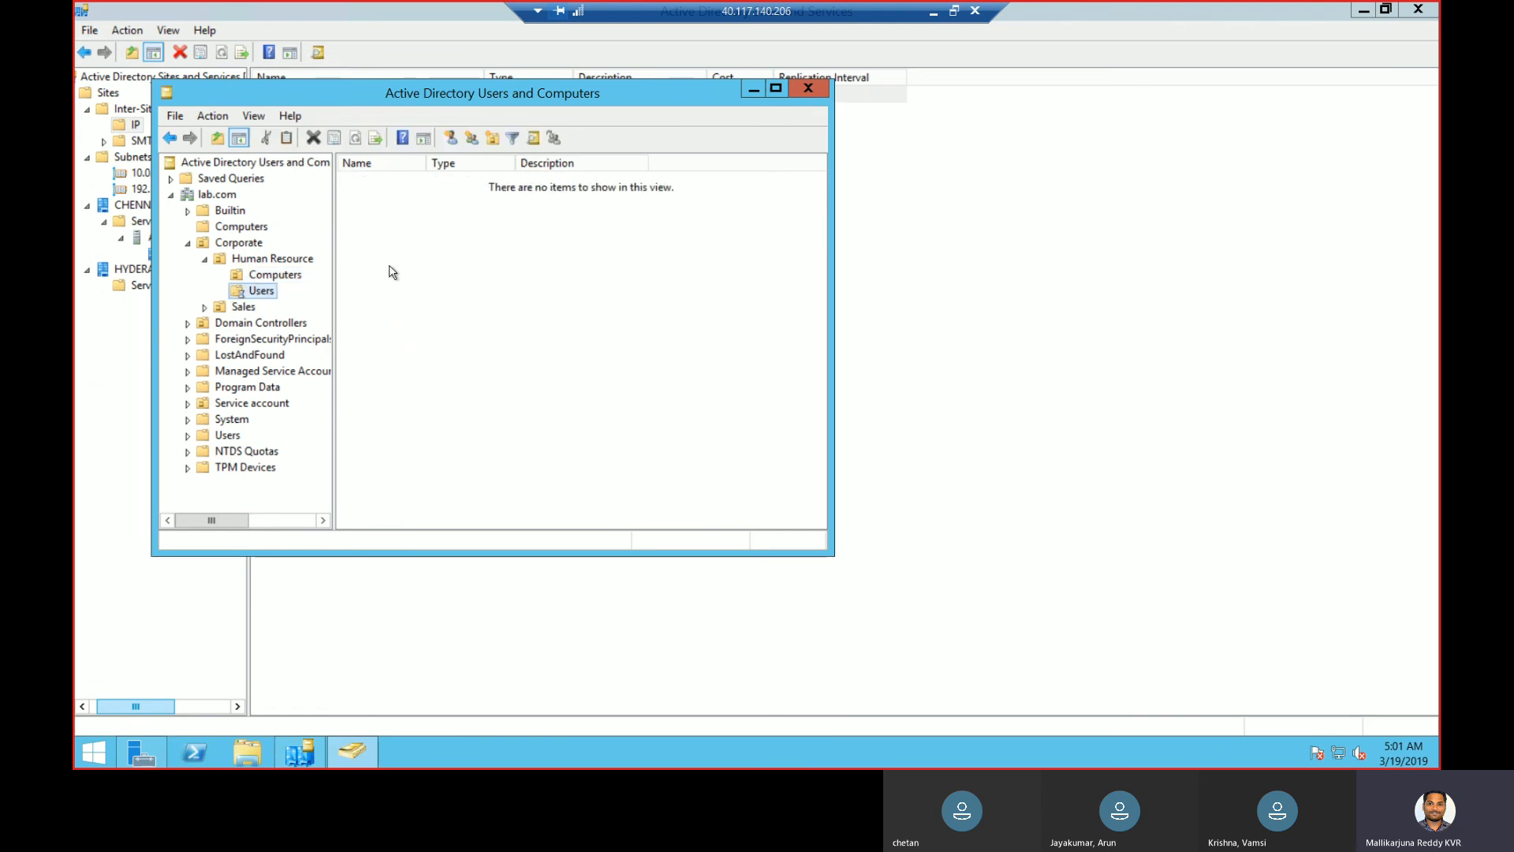
{"action": "right_click", "coordinate": [271, 293]}
{"action": "mouse_move", "coordinate": [341, 365]}
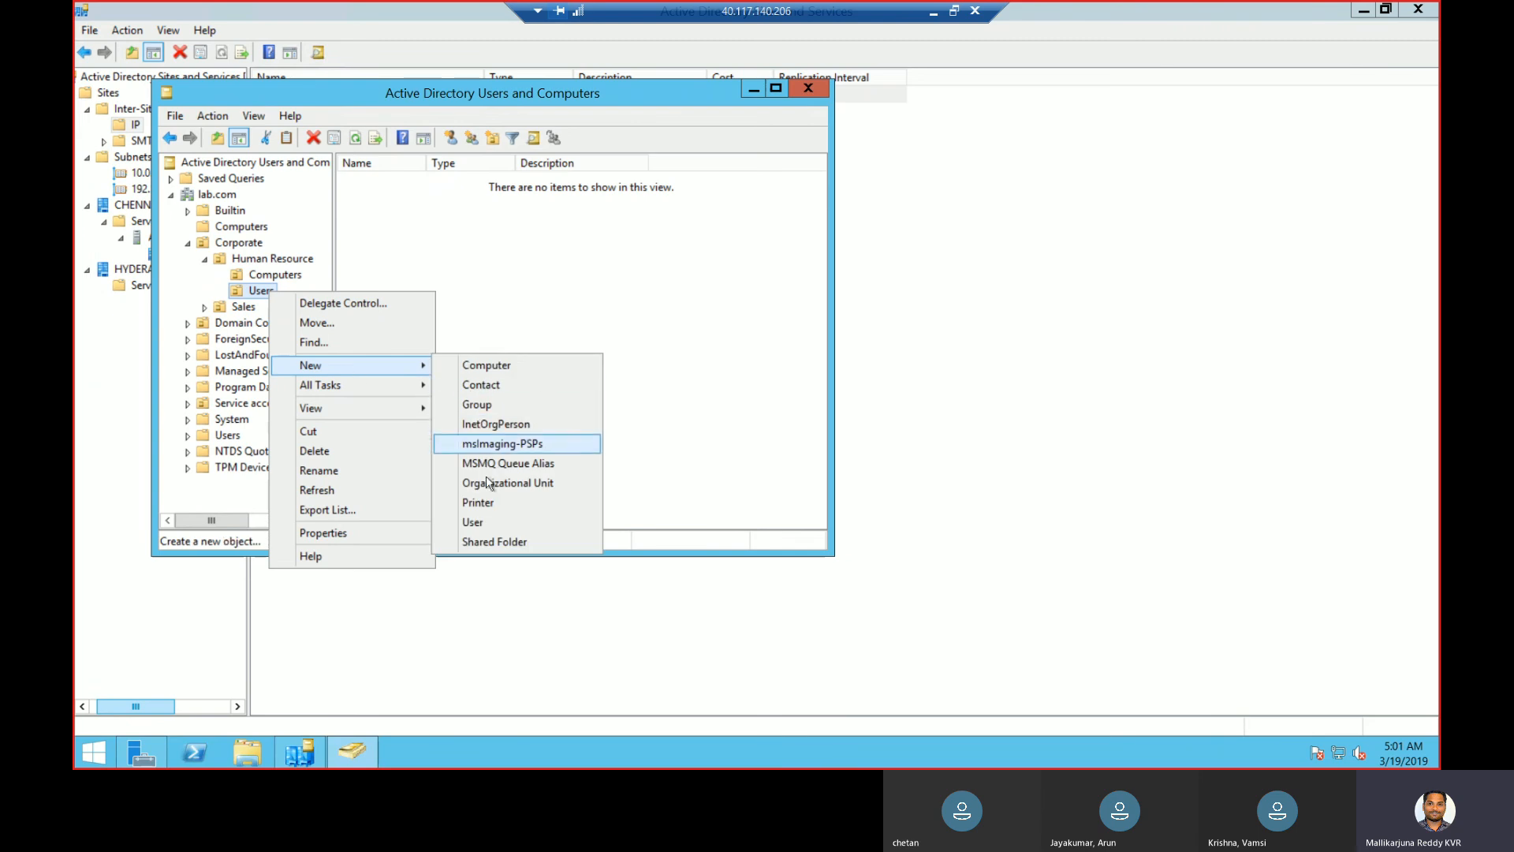
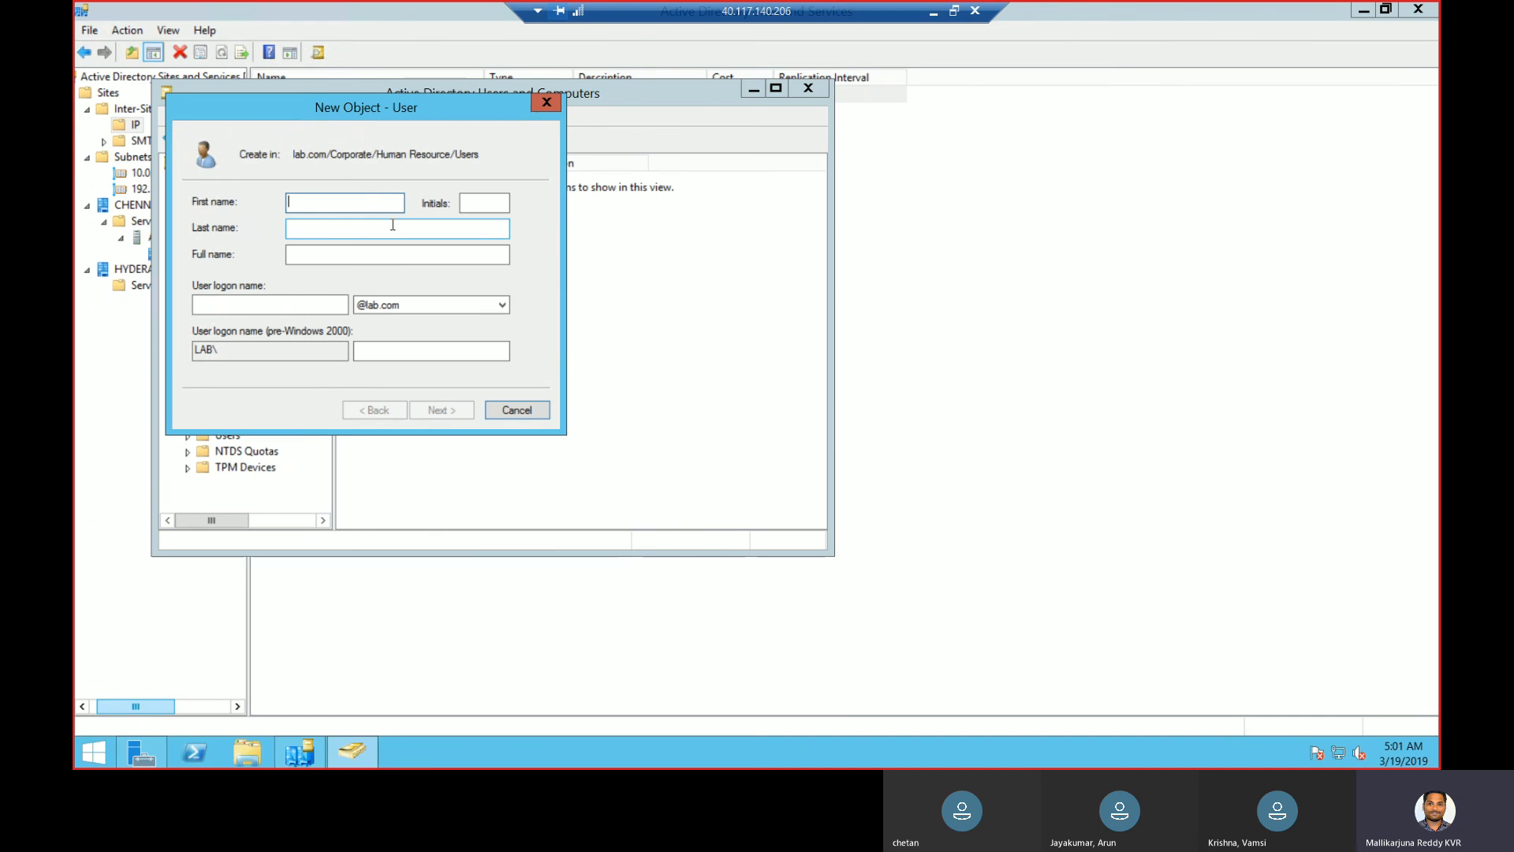
- Enter the new user's first name, last name and logon name, fixing the typos
{"action": "type", "text": "AJay"}
{"action": "key", "text": "shift+Home"}
{"action": "key", "text": "Tab"}
{"action": "key", "text": "Tab"}
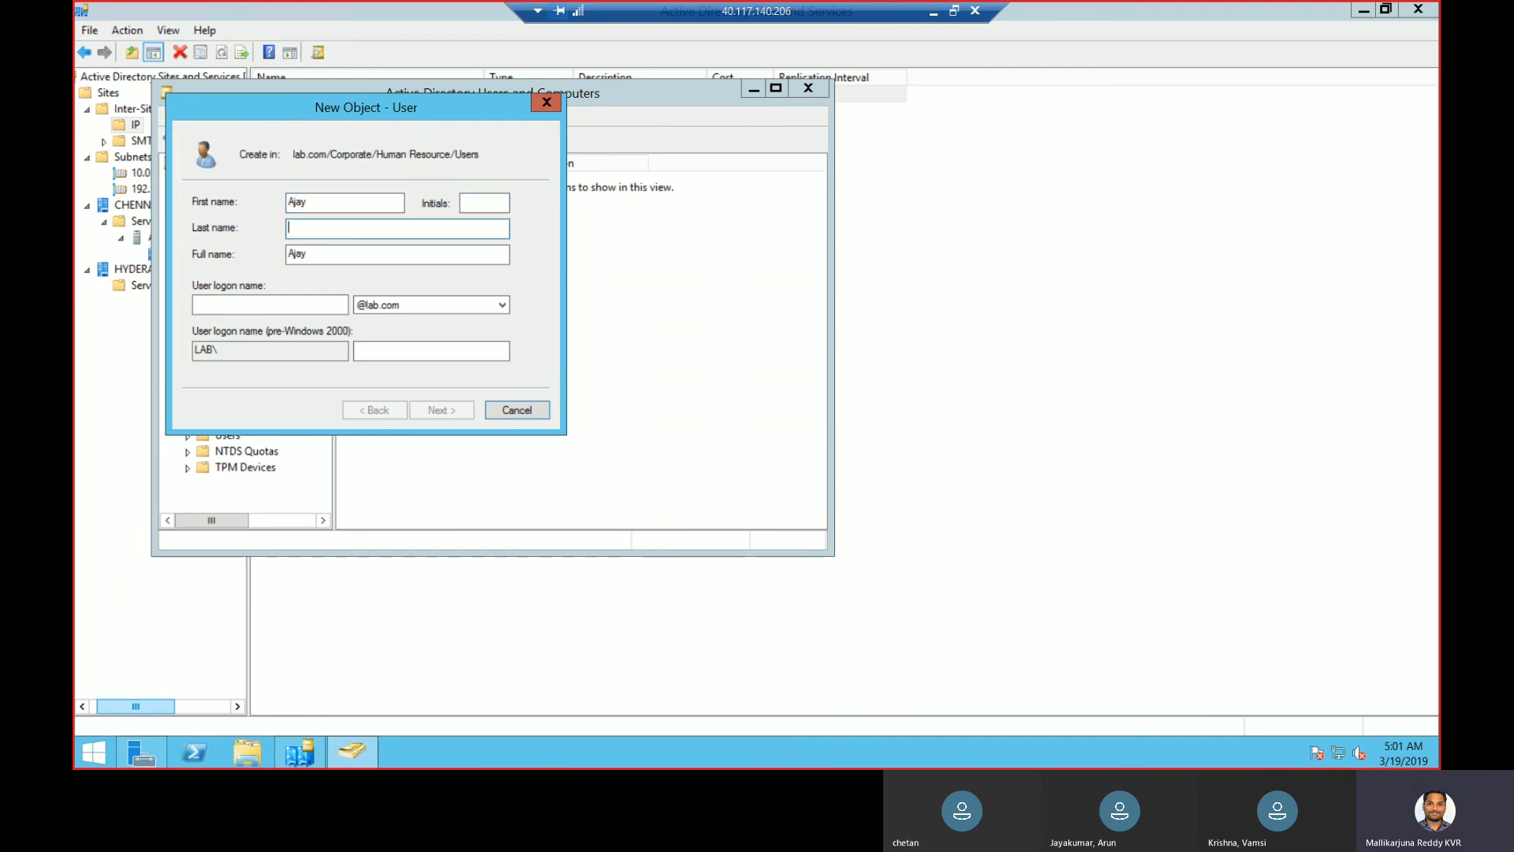
{"action": "key", "text": "Tab"}
{"action": "key", "text": "Tab"}
{"action": "type", "text": "AJA"}
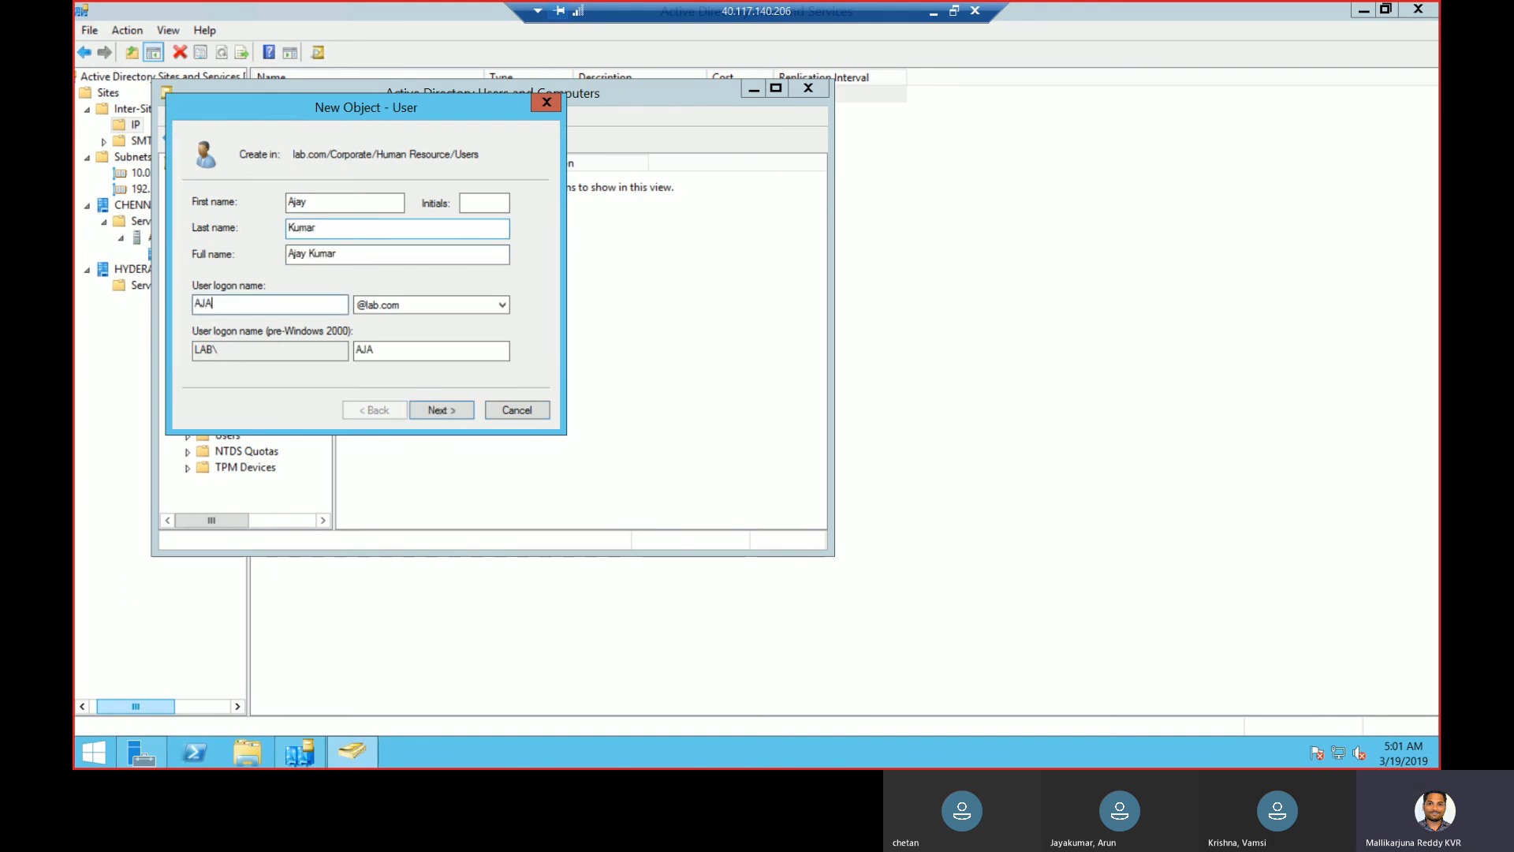
{"action": "key", "text": "BackSpace"}
{"action": "key", "text": "BackSpace"}
{"action": "type", "text": "jaly"}
{"action": "key", "text": "BackSpace"}
{"action": "key", "text": "BackSpace"}
- Set and confirm a password with every password checkbox cleared, and finish creating the user
{"action": "left_click", "coordinate": [448, 415]}
{"action": "left_click", "coordinate": [319, 262]}
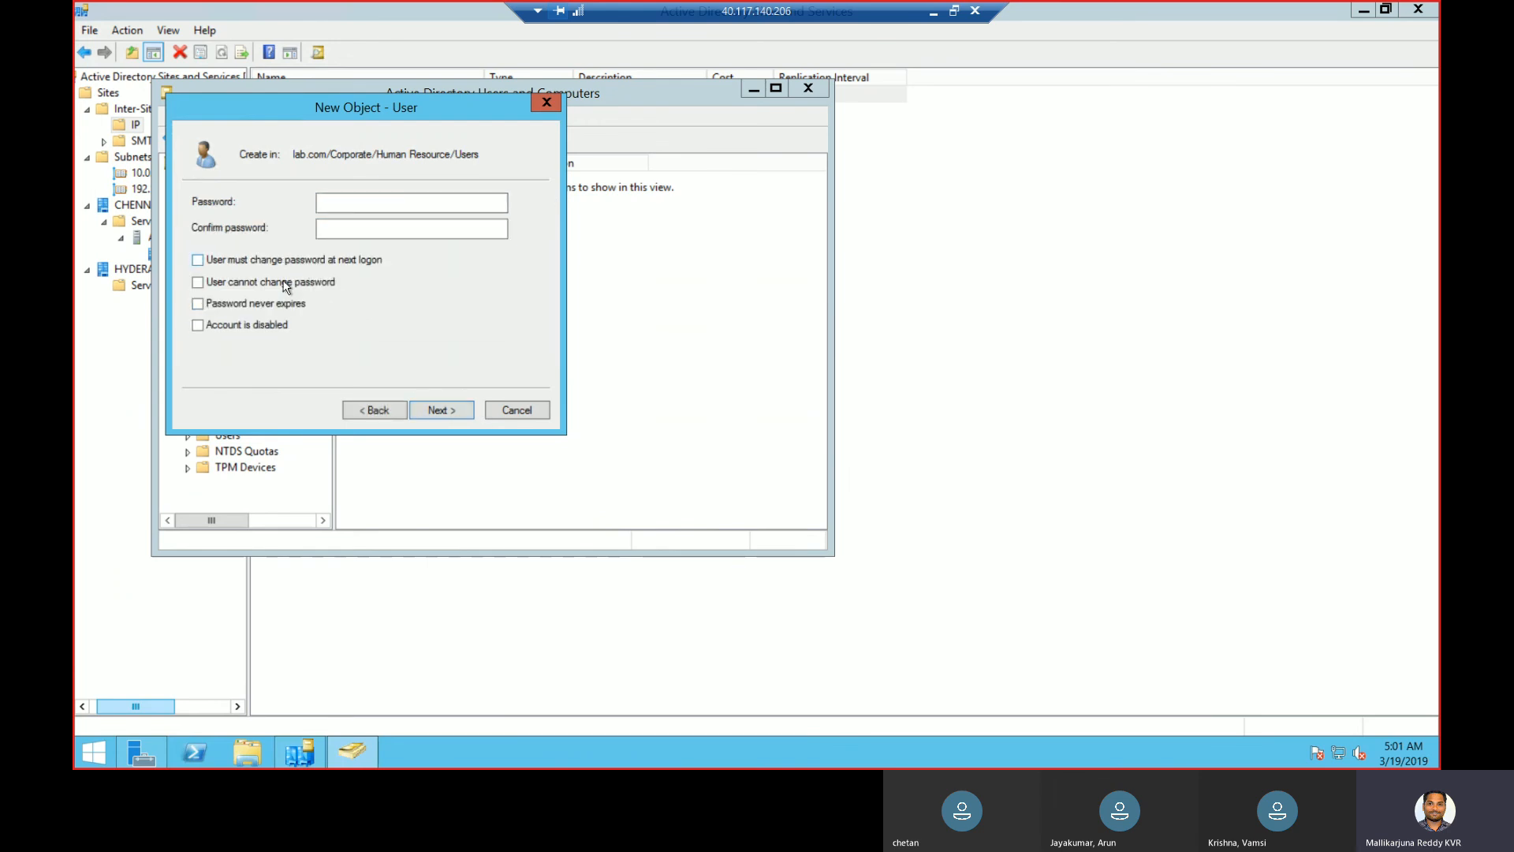
{"action": "left_click", "coordinate": [286, 285]}
{"action": "left_click", "coordinate": [407, 201]}
{"action": "key", "text": "Tab"}
{"action": "type", "text": "•••••••••"}
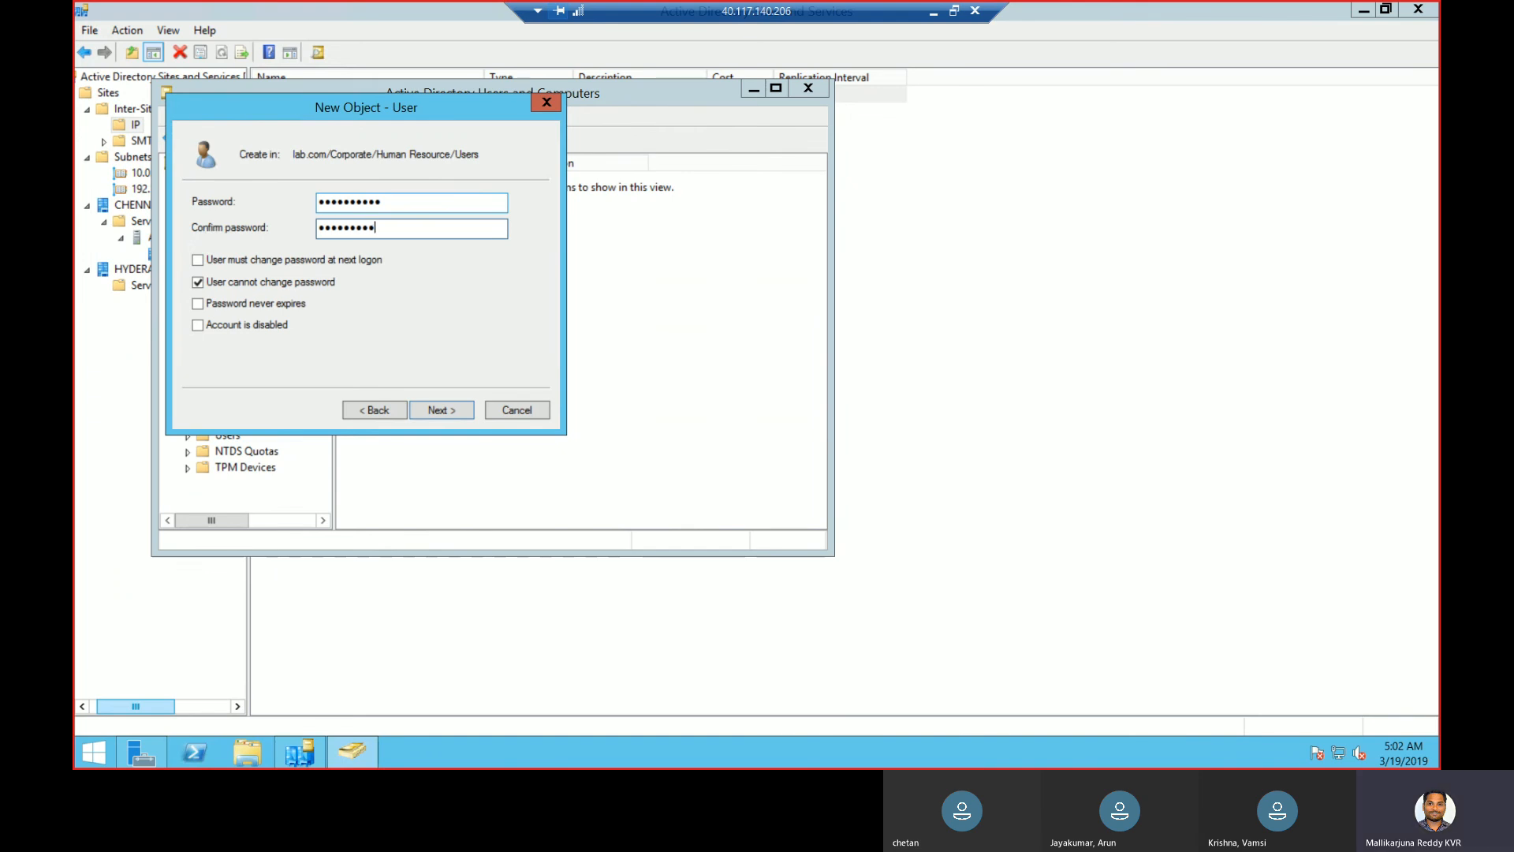
{"action": "left_click", "coordinate": [261, 284]}
{"action": "left_click", "coordinate": [300, 264]}
{"action": "left_click", "coordinate": [301, 264]}
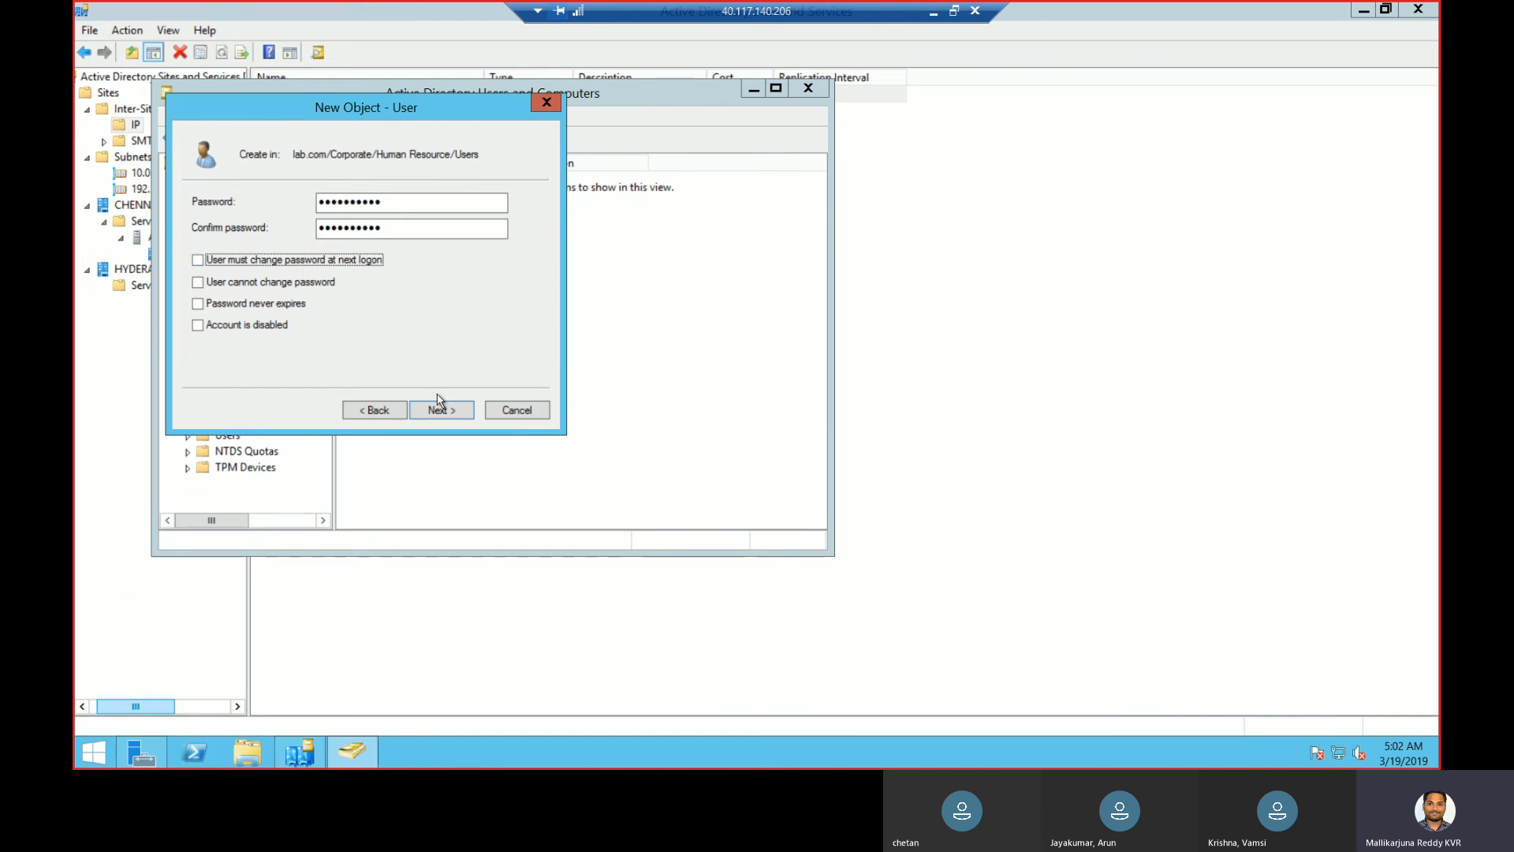
{"action": "left_click", "coordinate": [433, 411]}
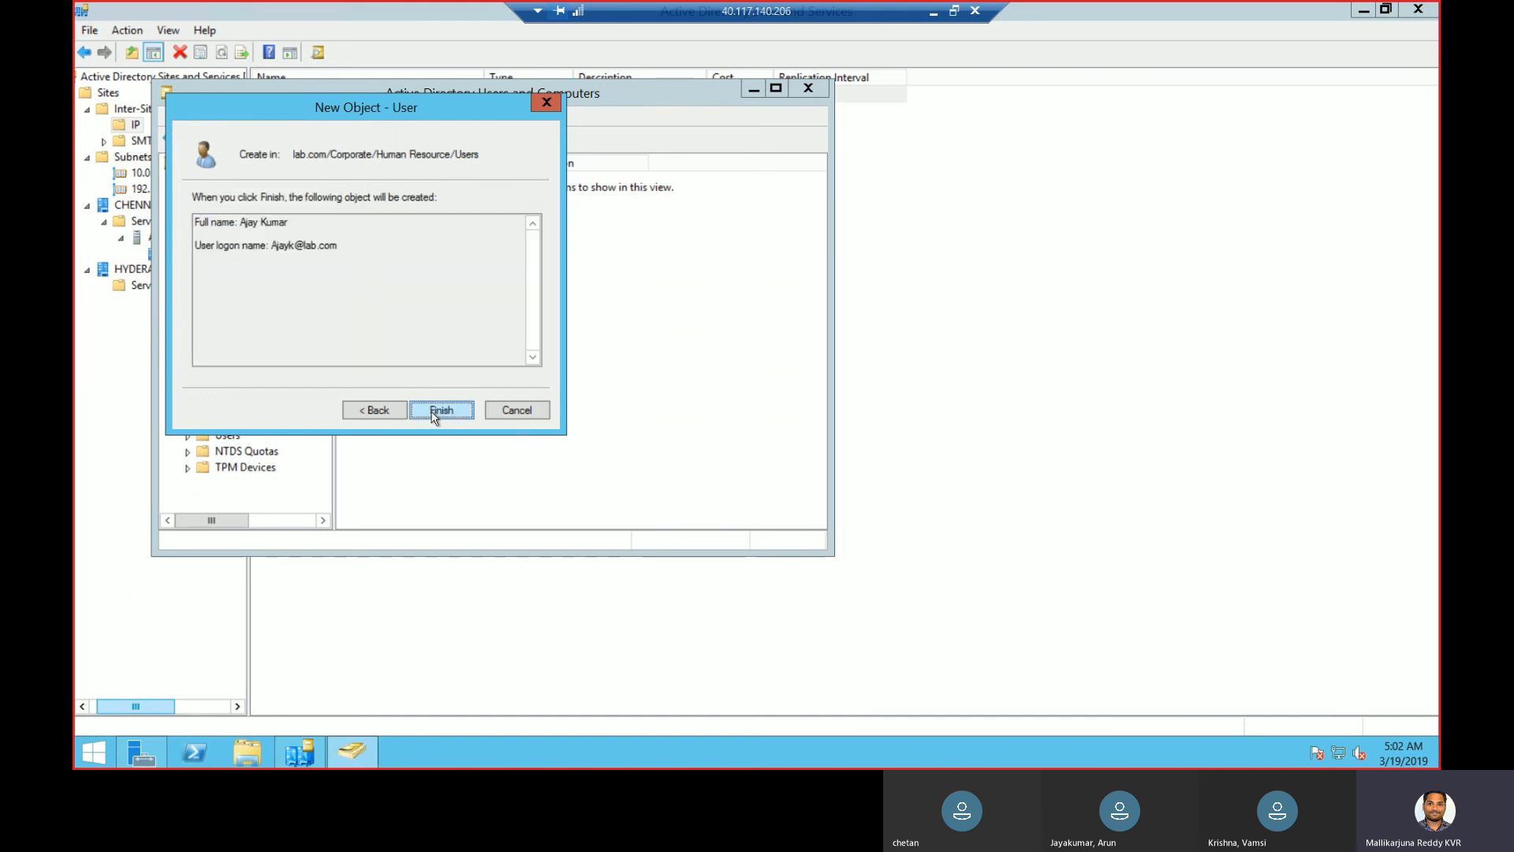
{"action": "left_click", "coordinate": [435, 413]}
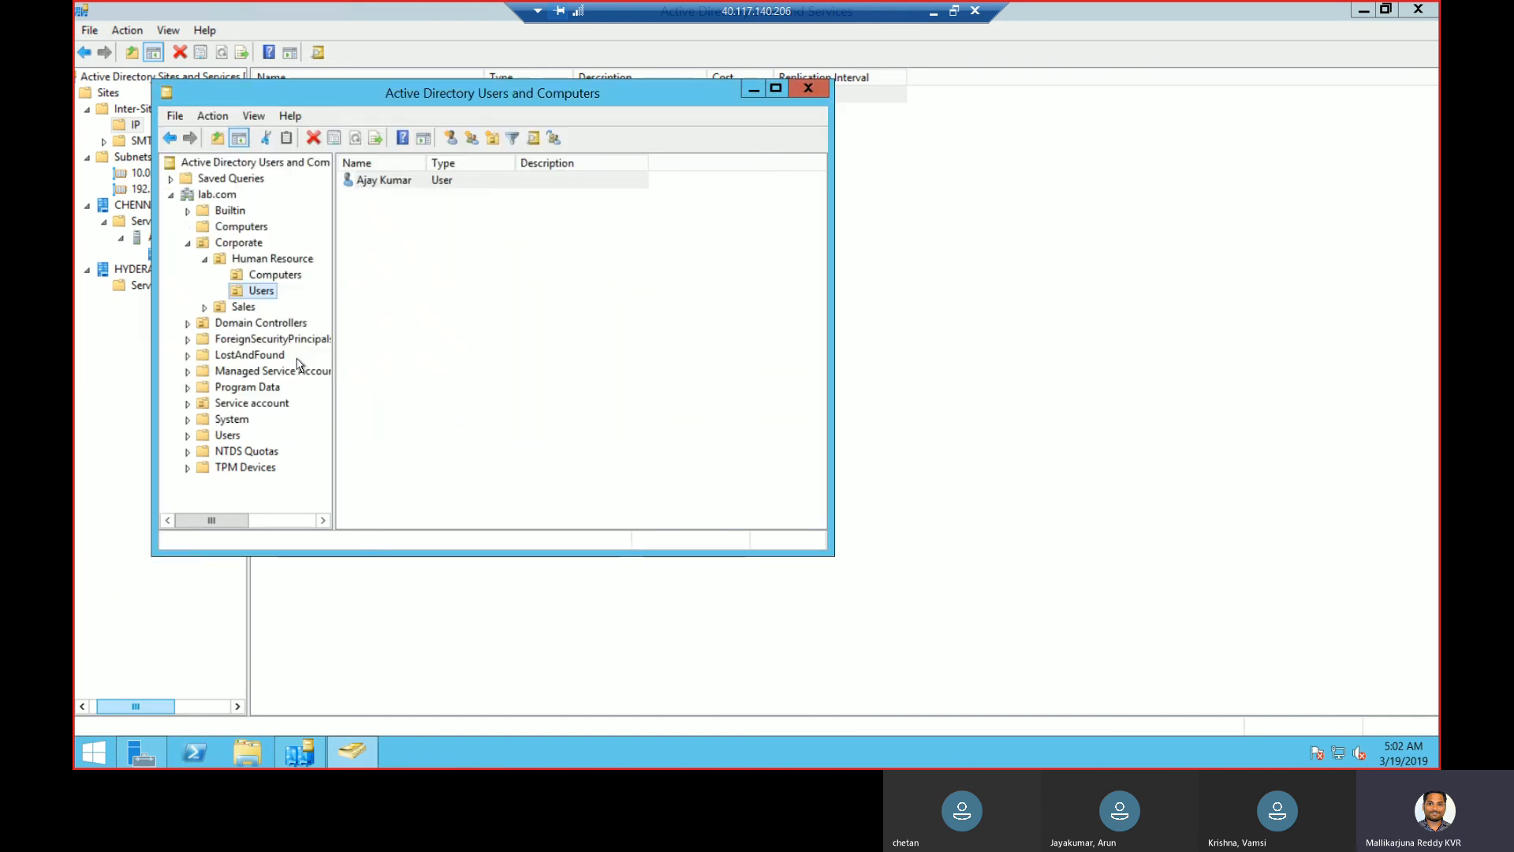
- Start a new user in Human Resource Users and fill in the user's first, last and logon names
{"action": "right_click", "coordinate": [267, 291]}
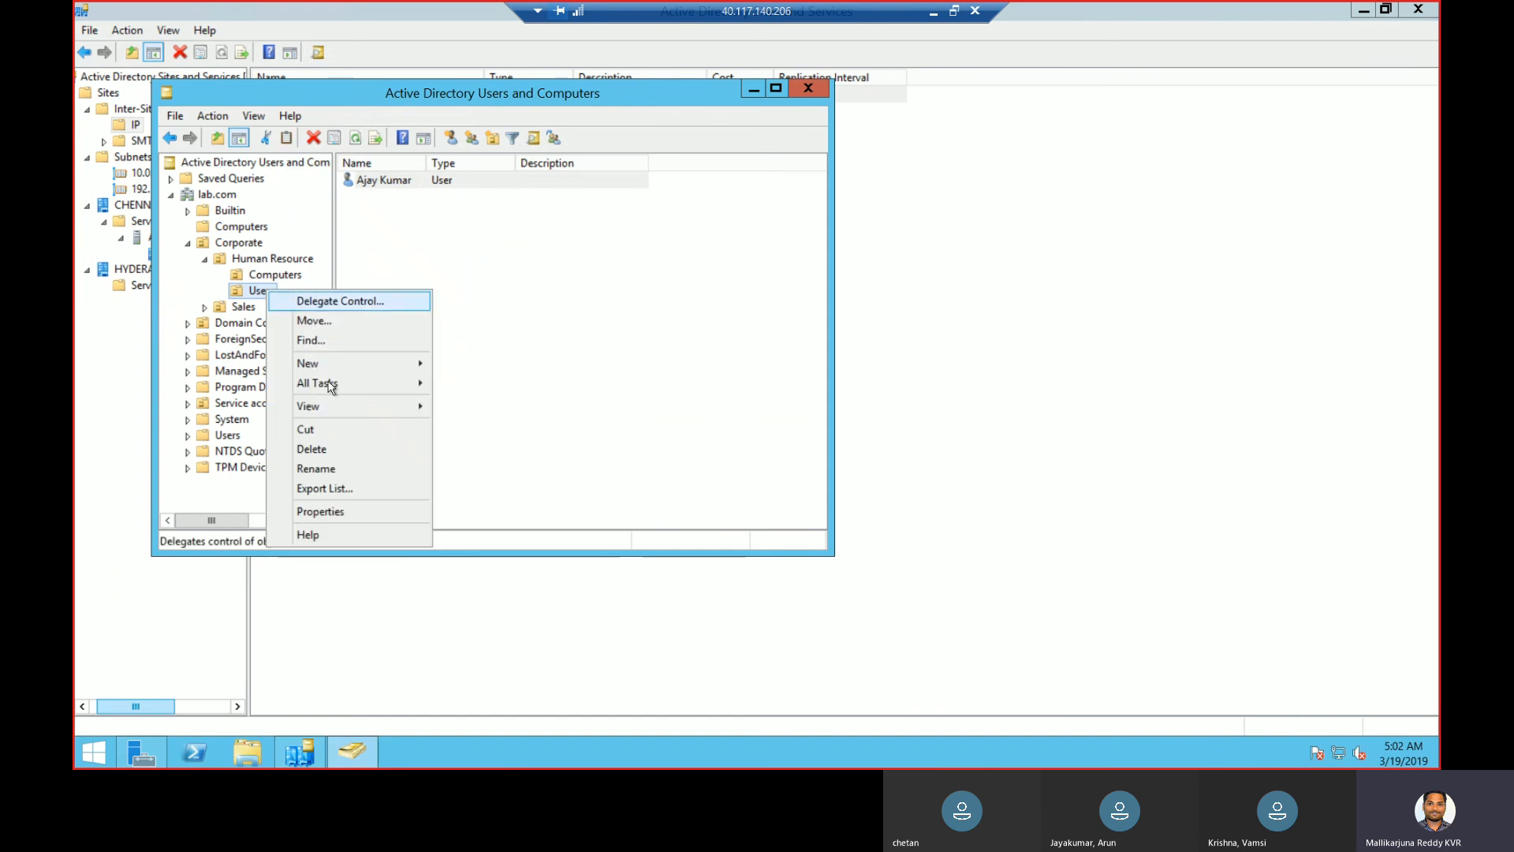
{"action": "mouse_move", "coordinate": [350, 364]}
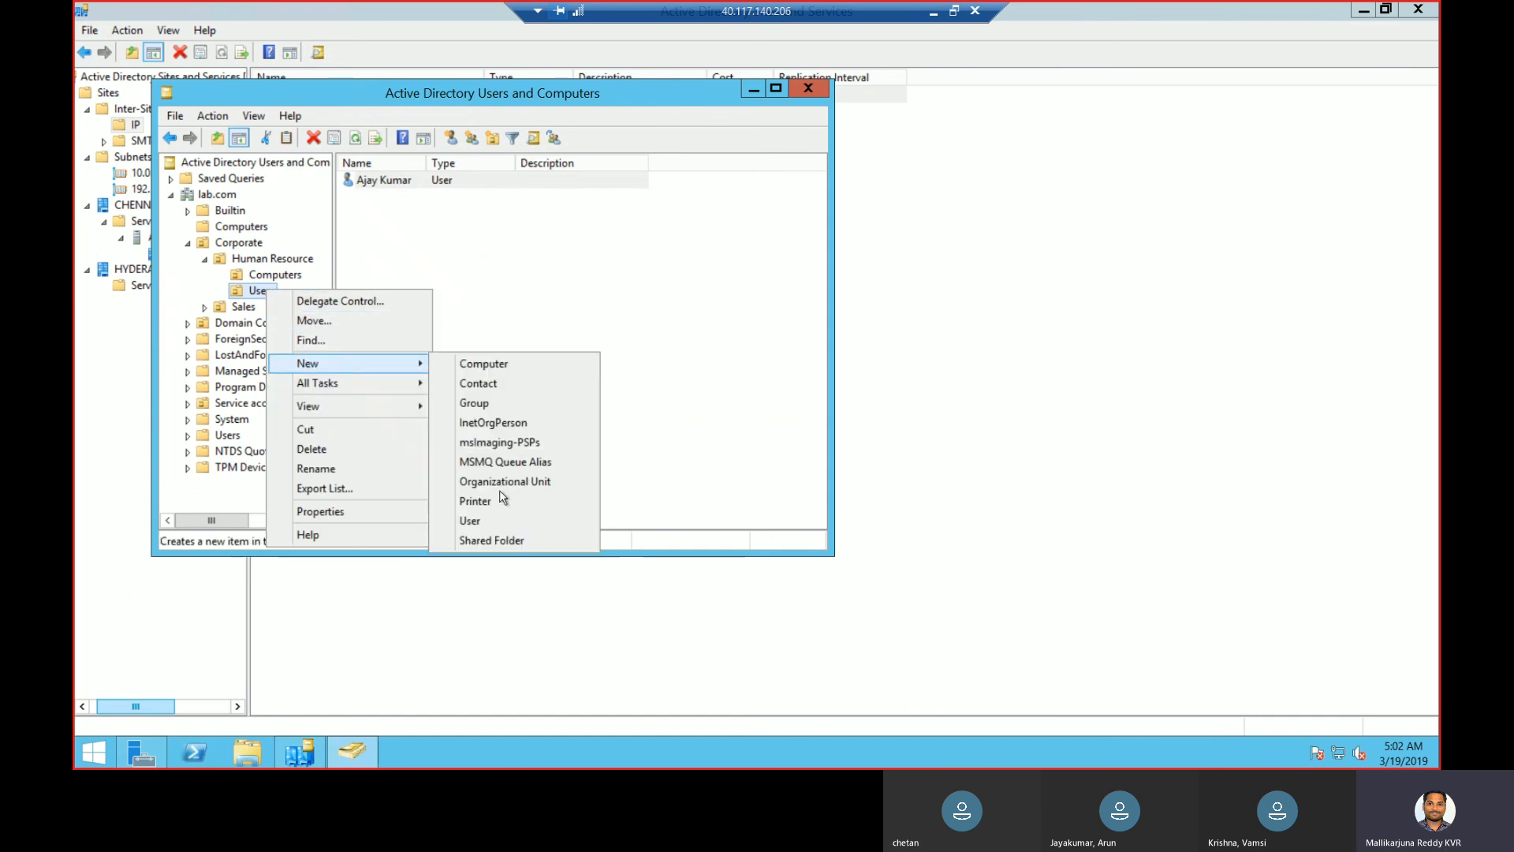
{"action": "left_click", "coordinate": [477, 522]}
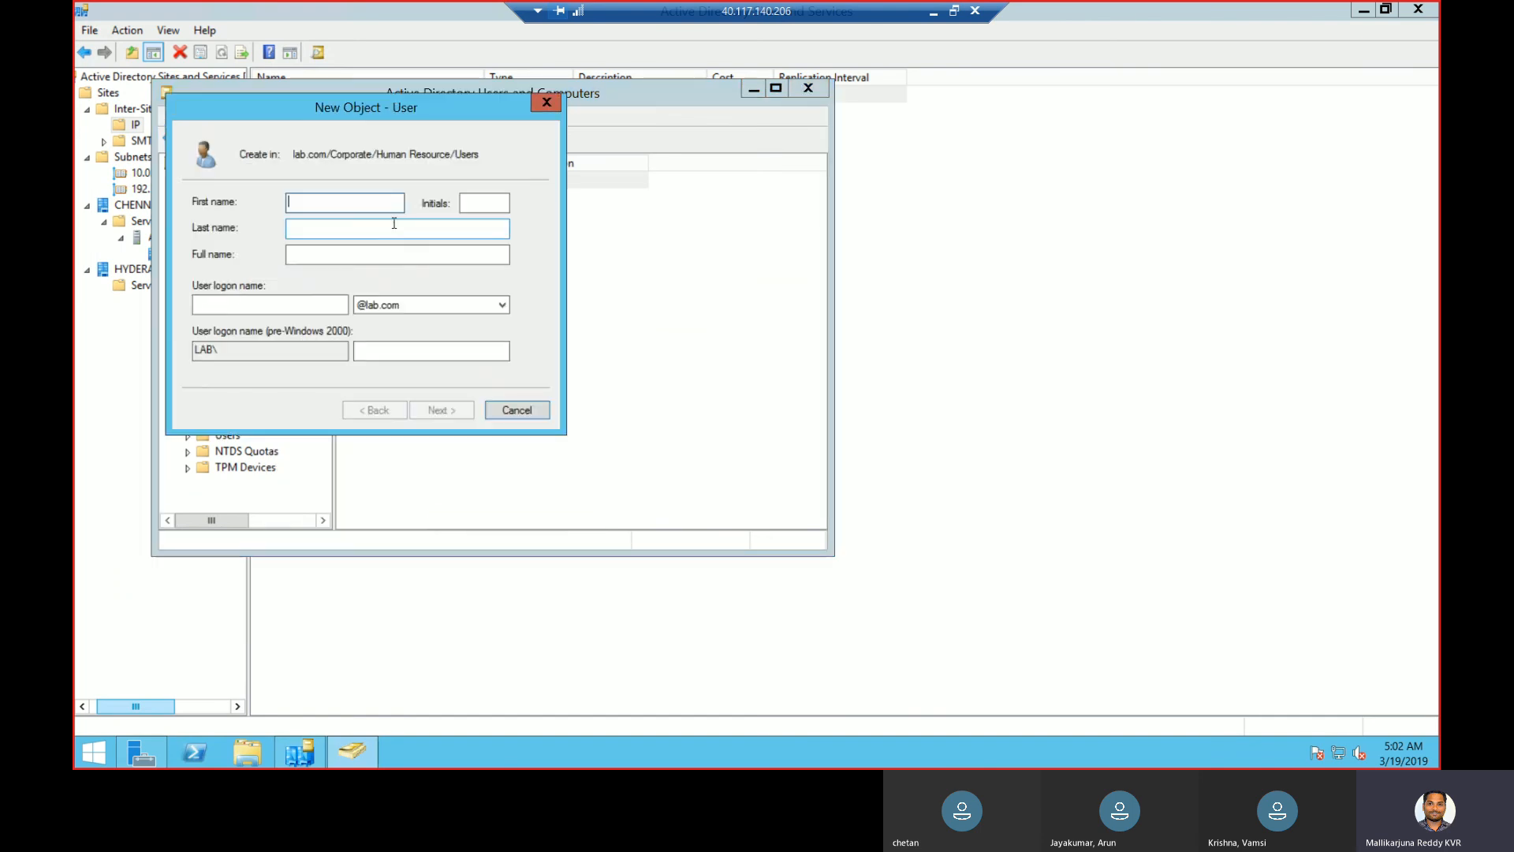
{"action": "key", "text": "Tab"}
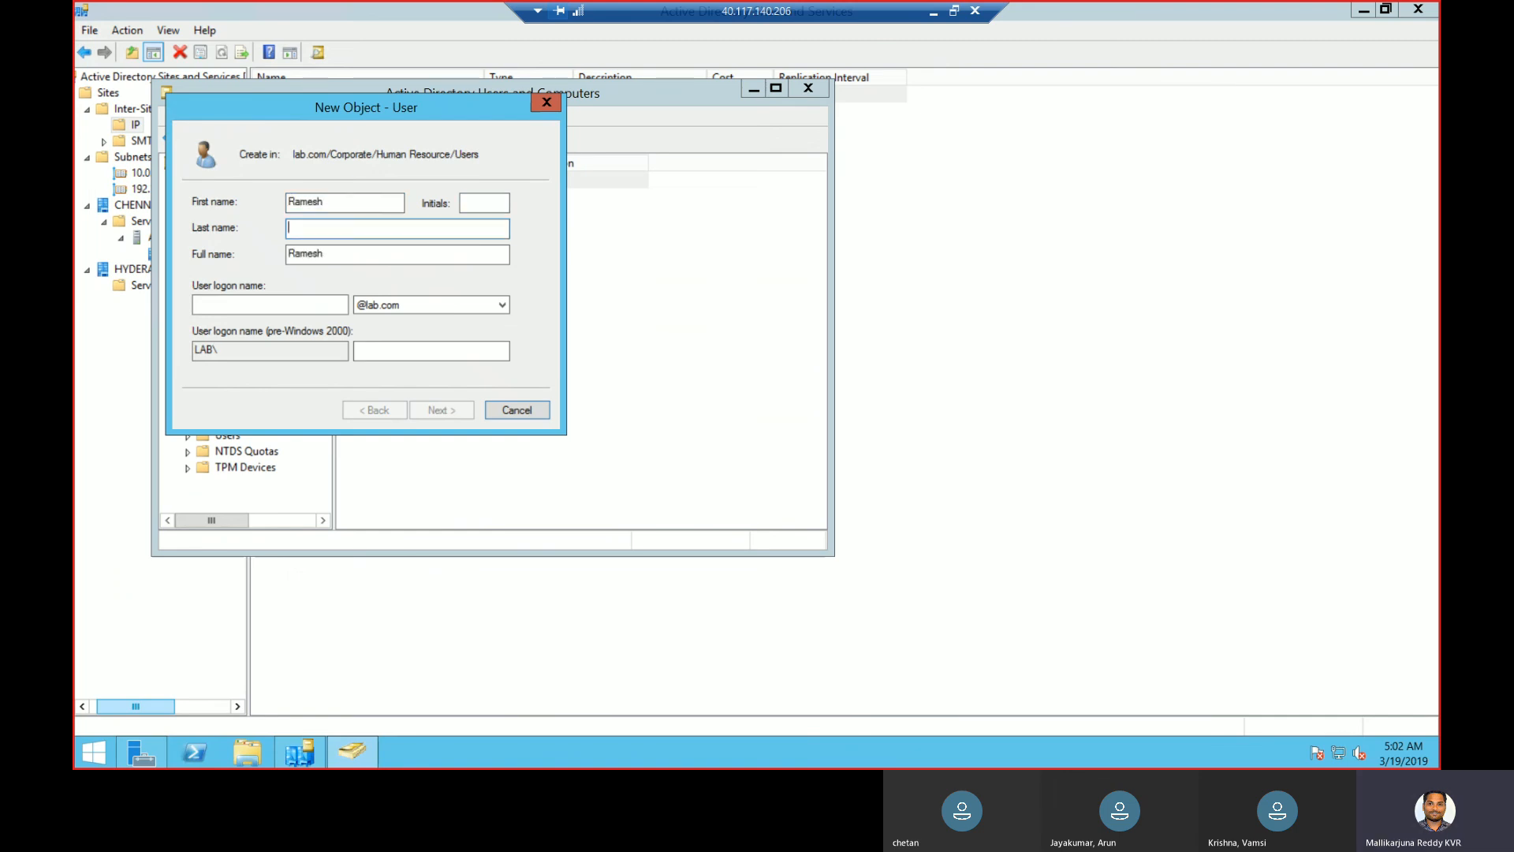
{"action": "key", "text": "Tab"}
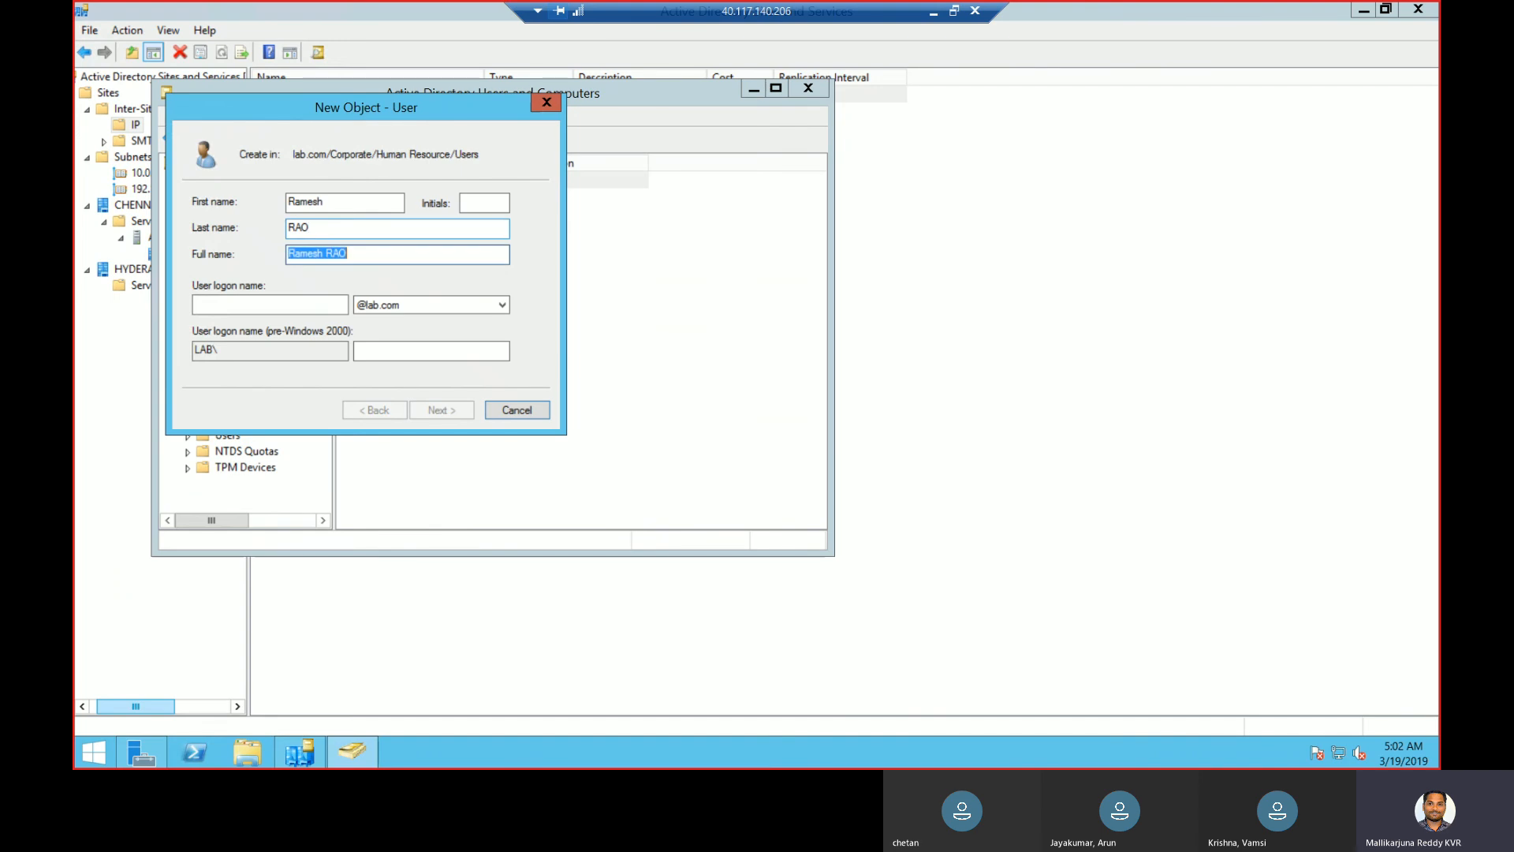
{"action": "key", "text": "Tab"}
{"action": "type", "text": "RameshR"}
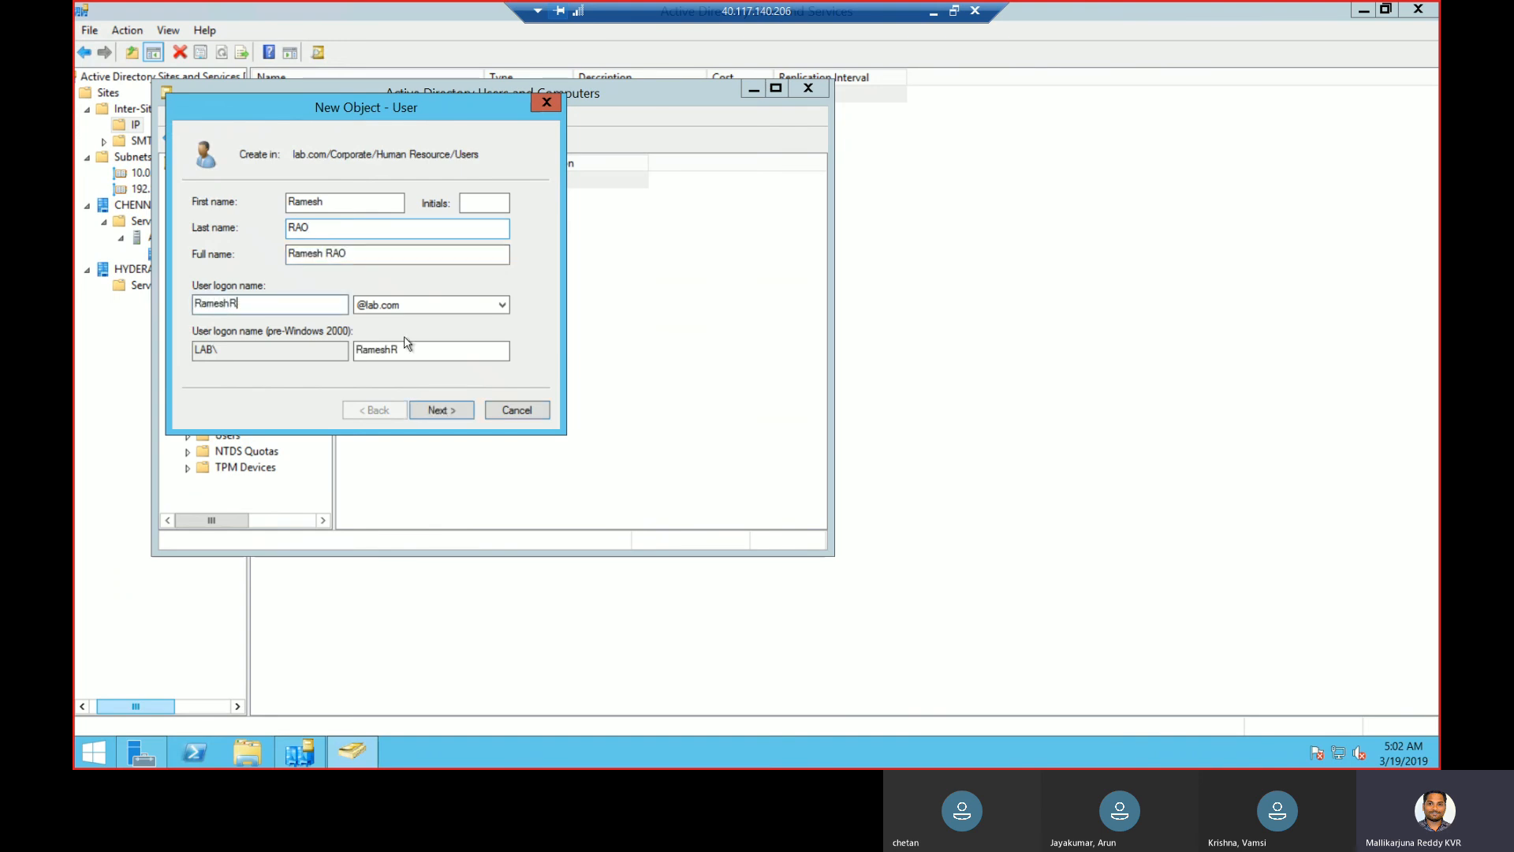
- Enter and confirm the password with next-logon change turned off, and finish the second user
{"action": "left_click", "coordinate": [437, 411]}
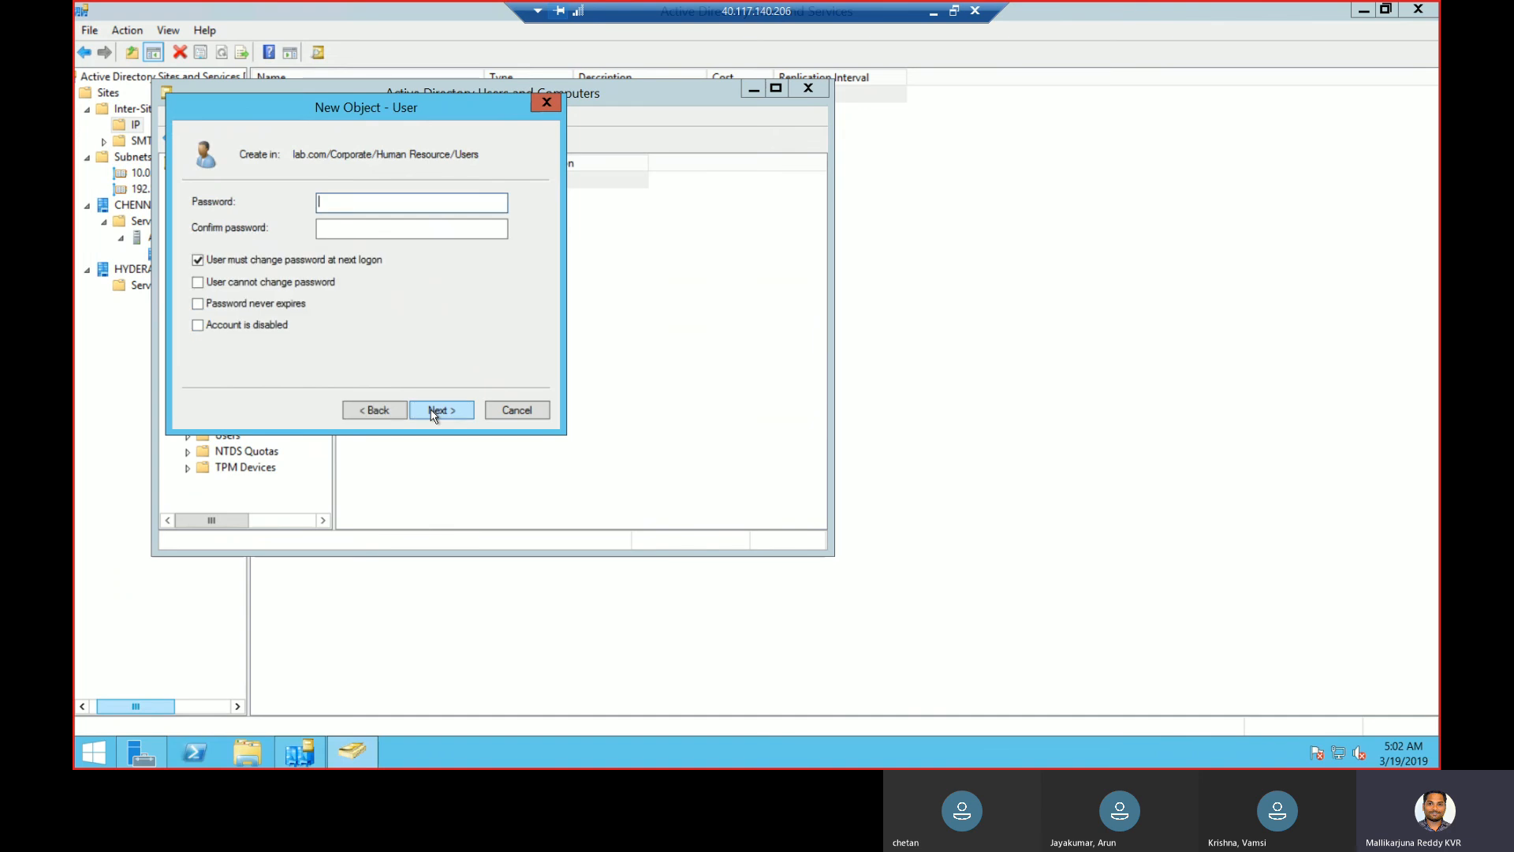
{"action": "left_click", "coordinate": [299, 263]}
{"action": "left_click", "coordinate": [369, 206]}
{"action": "type", "text": "••••••••"}
{"action": "key", "text": "Tab"}
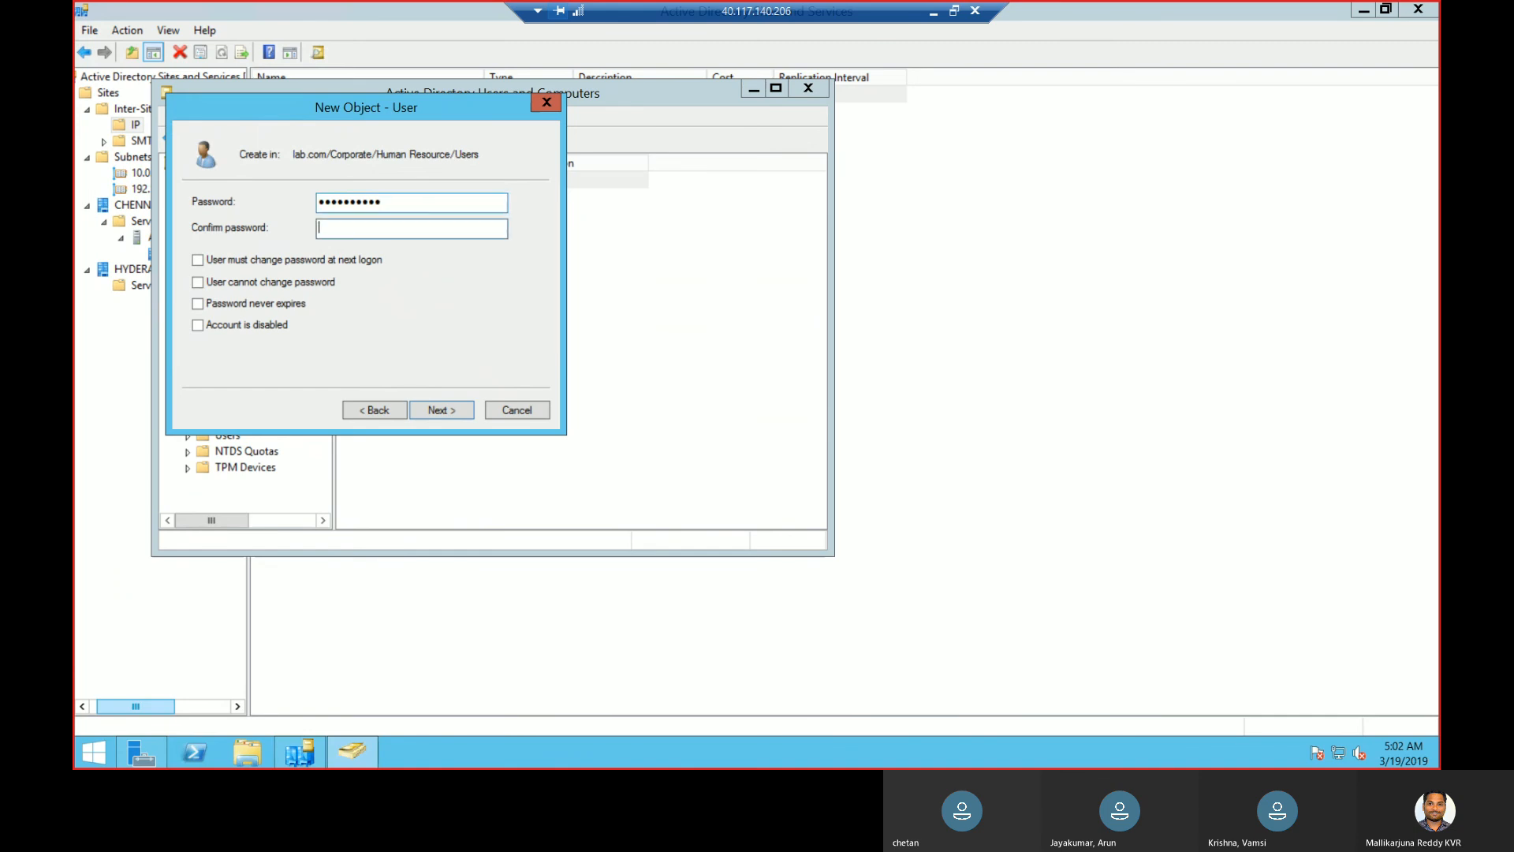
{"action": "type", "text": "••••••••••"}
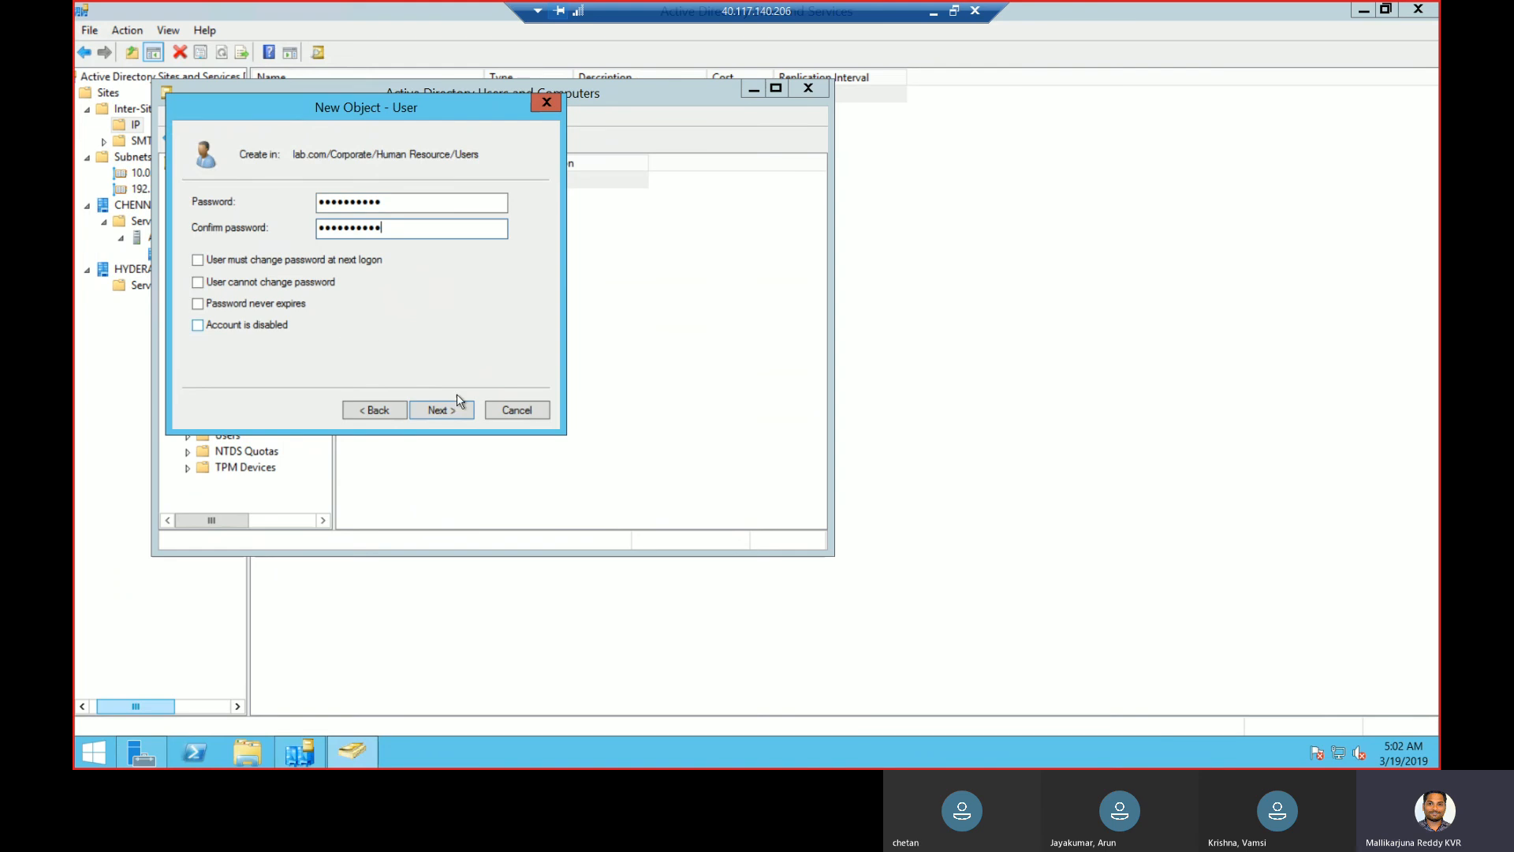
{"action": "left_click", "coordinate": [441, 410]}
{"action": "left_click", "coordinate": [443, 410]}
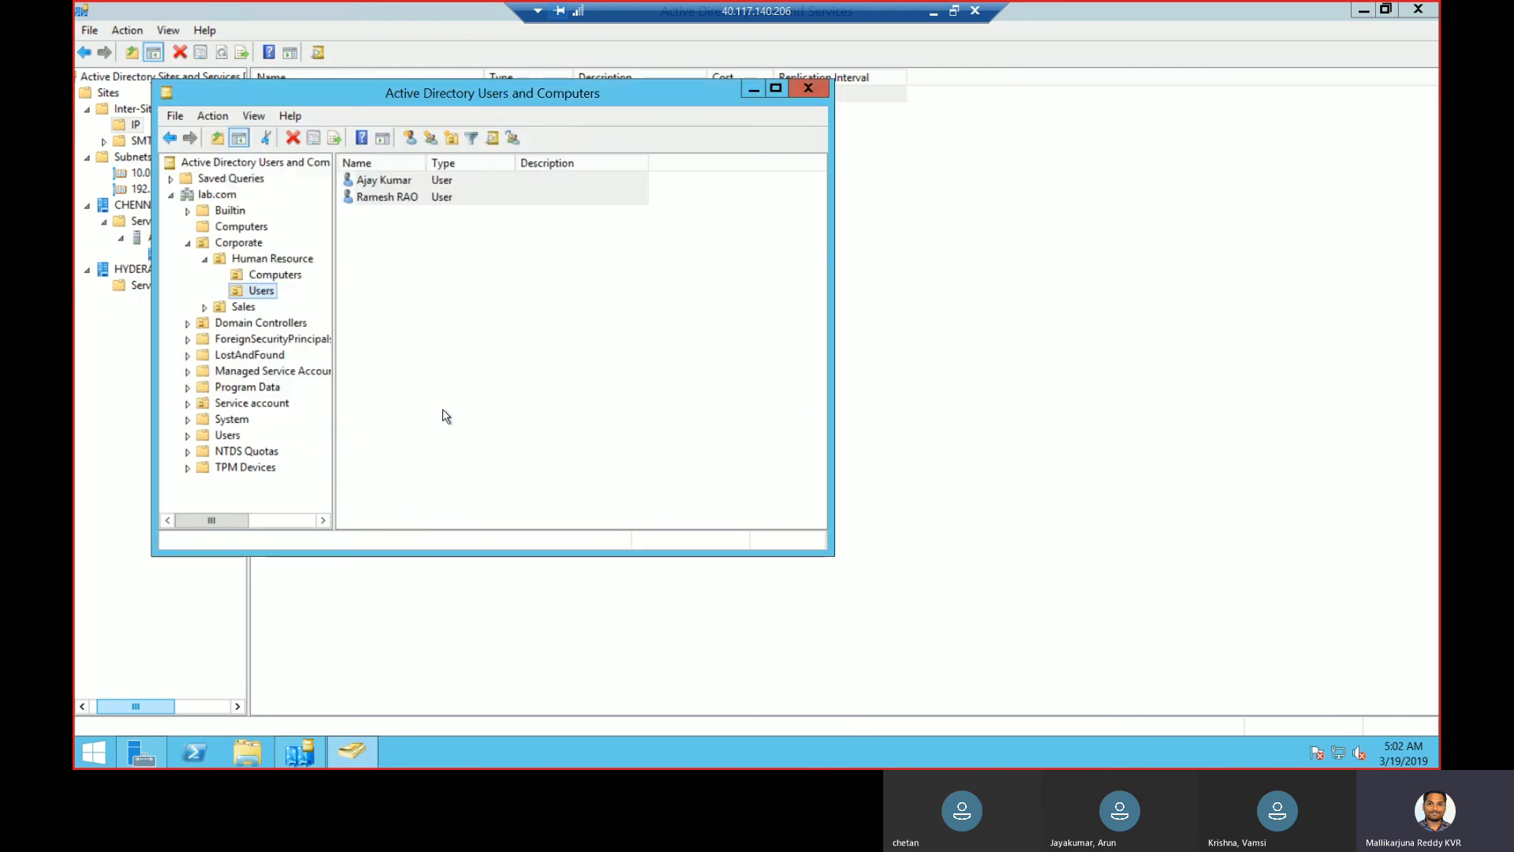
- Create the Client1 computer account in the Human Resource Computers container
{"action": "left_click", "coordinate": [273, 276]}
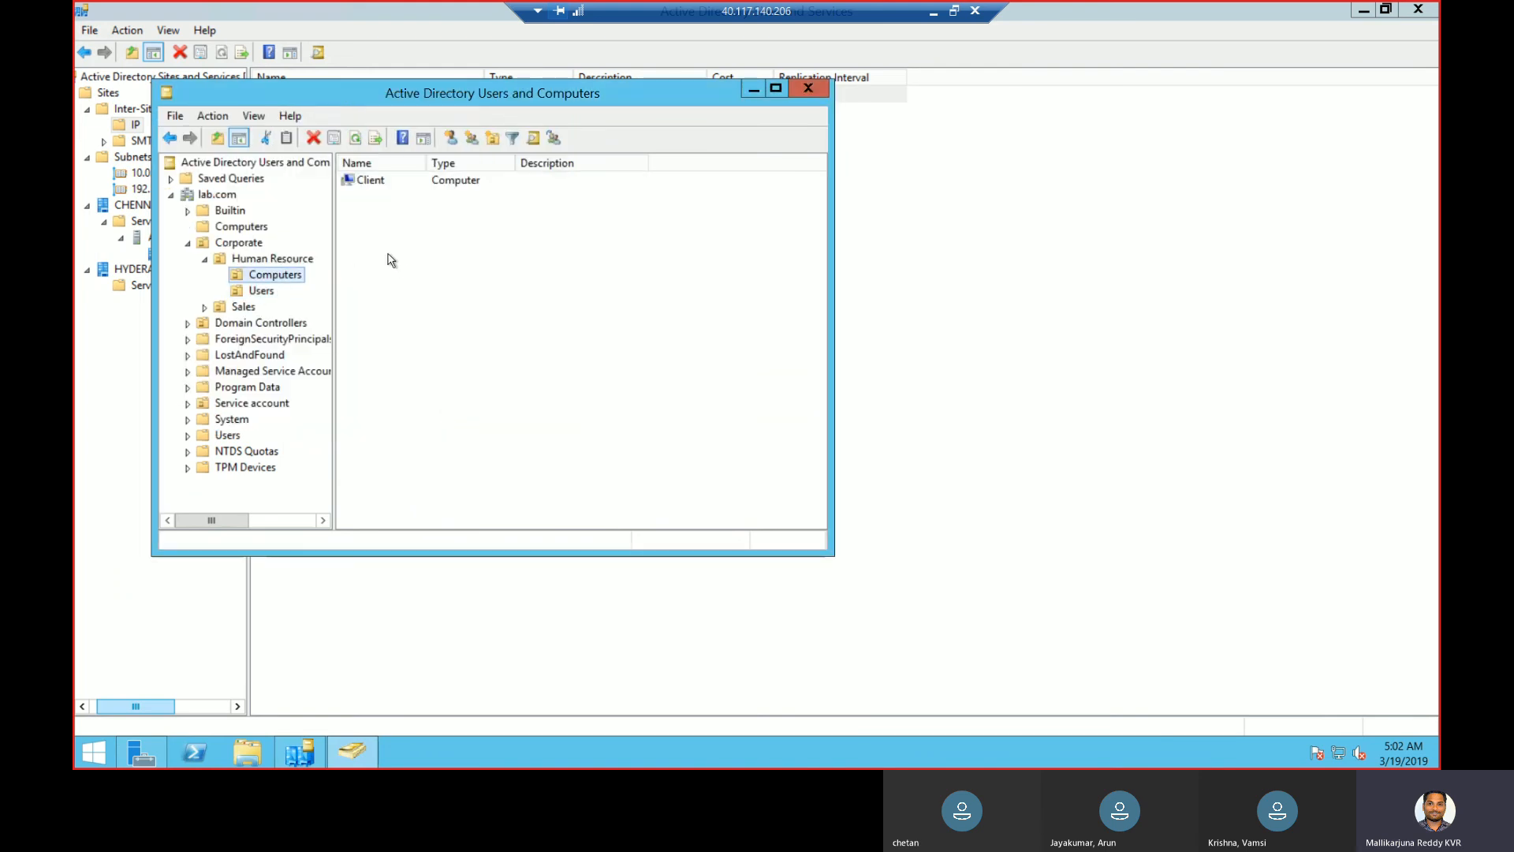
{"action": "right_click", "coordinate": [388, 254]}
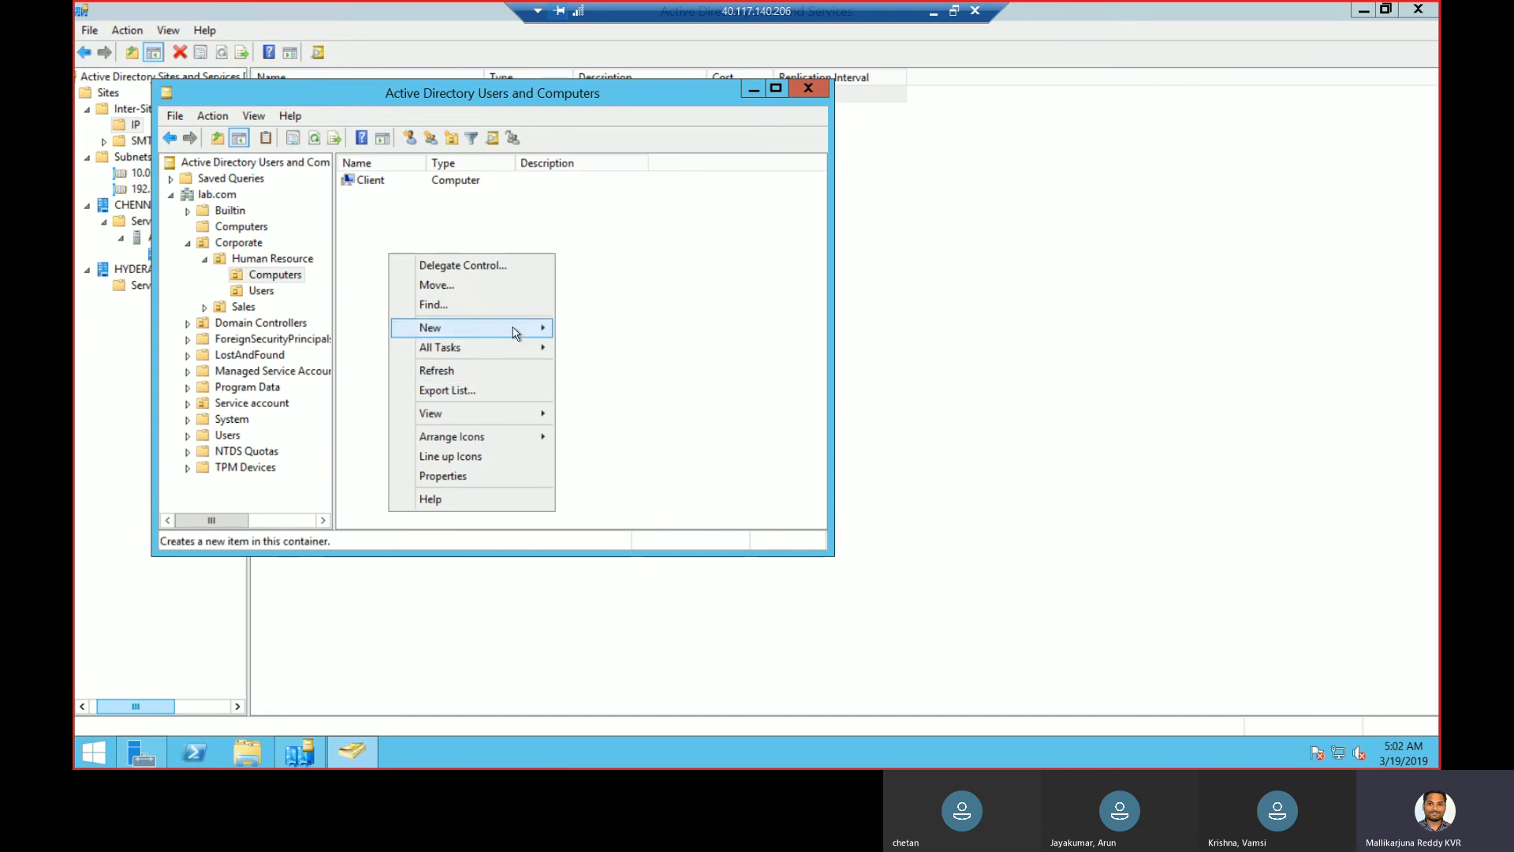
{"action": "mouse_move", "coordinate": [515, 328]}
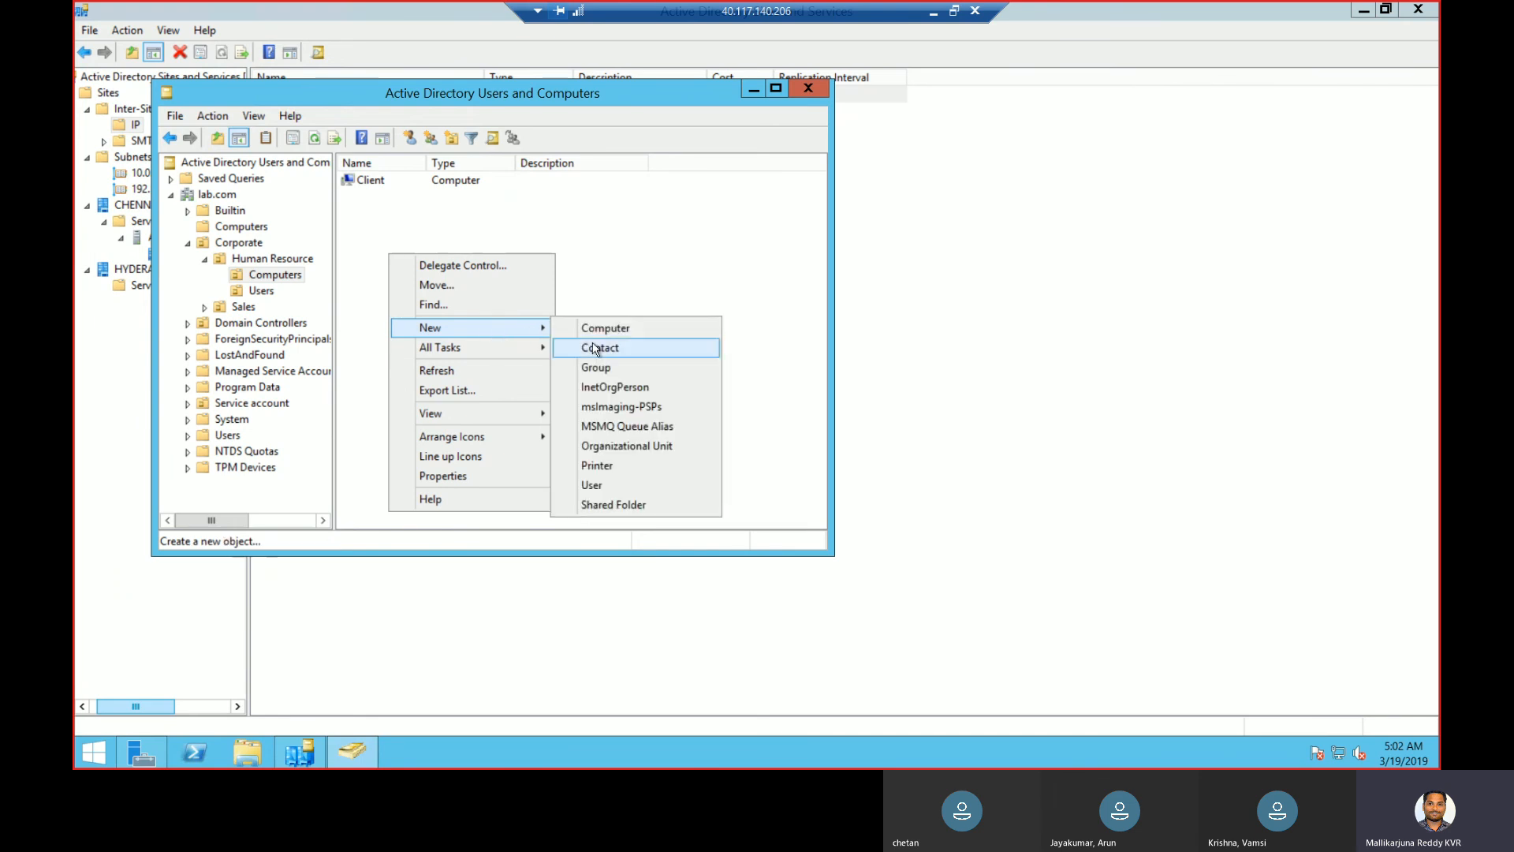
{"action": "left_click", "coordinate": [612, 330]}
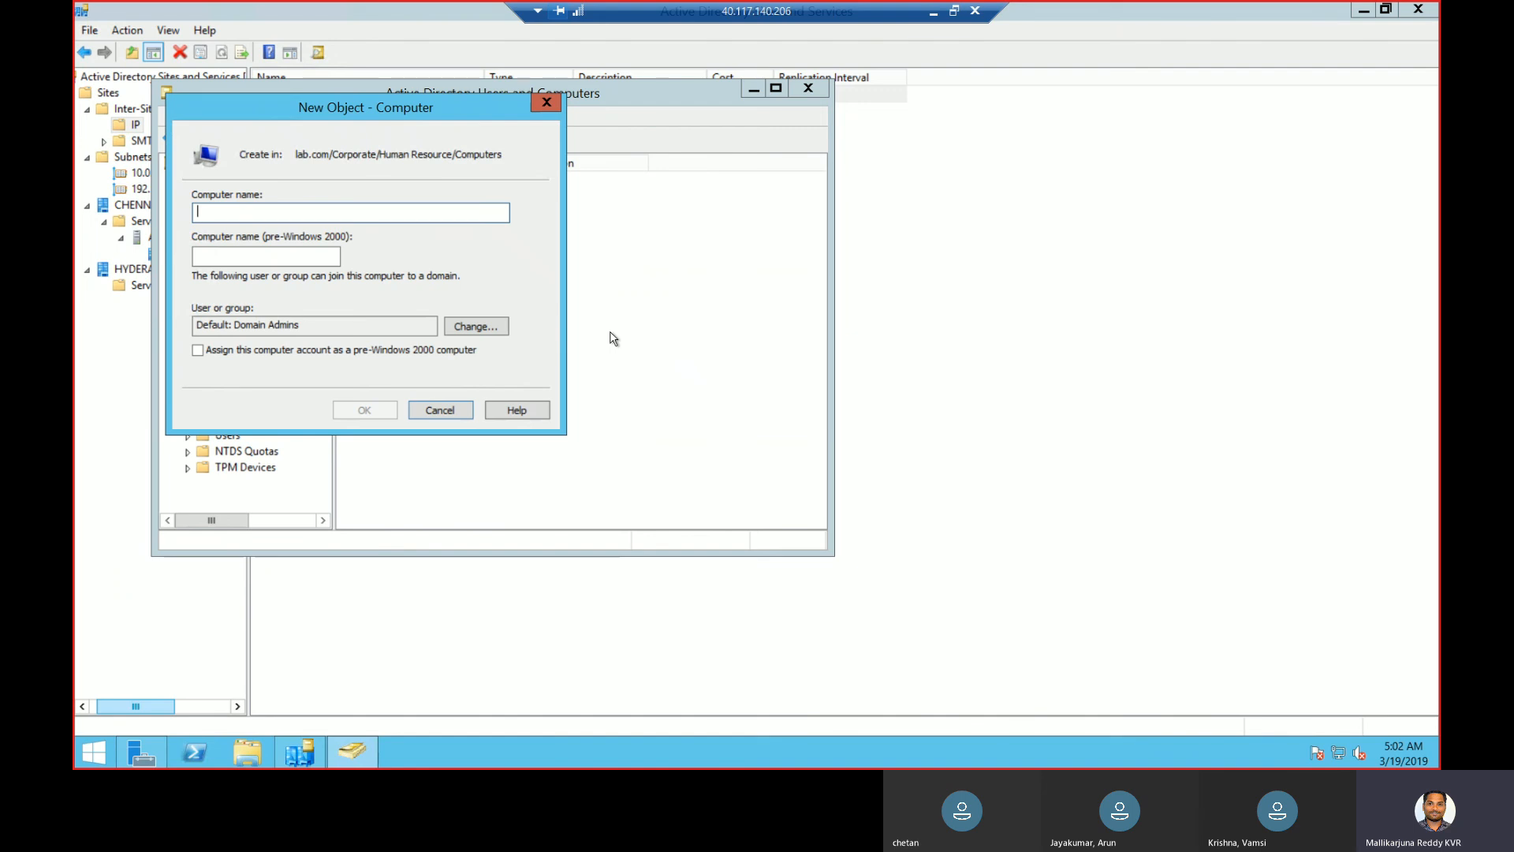
{"action": "type", "text": "Client1"}
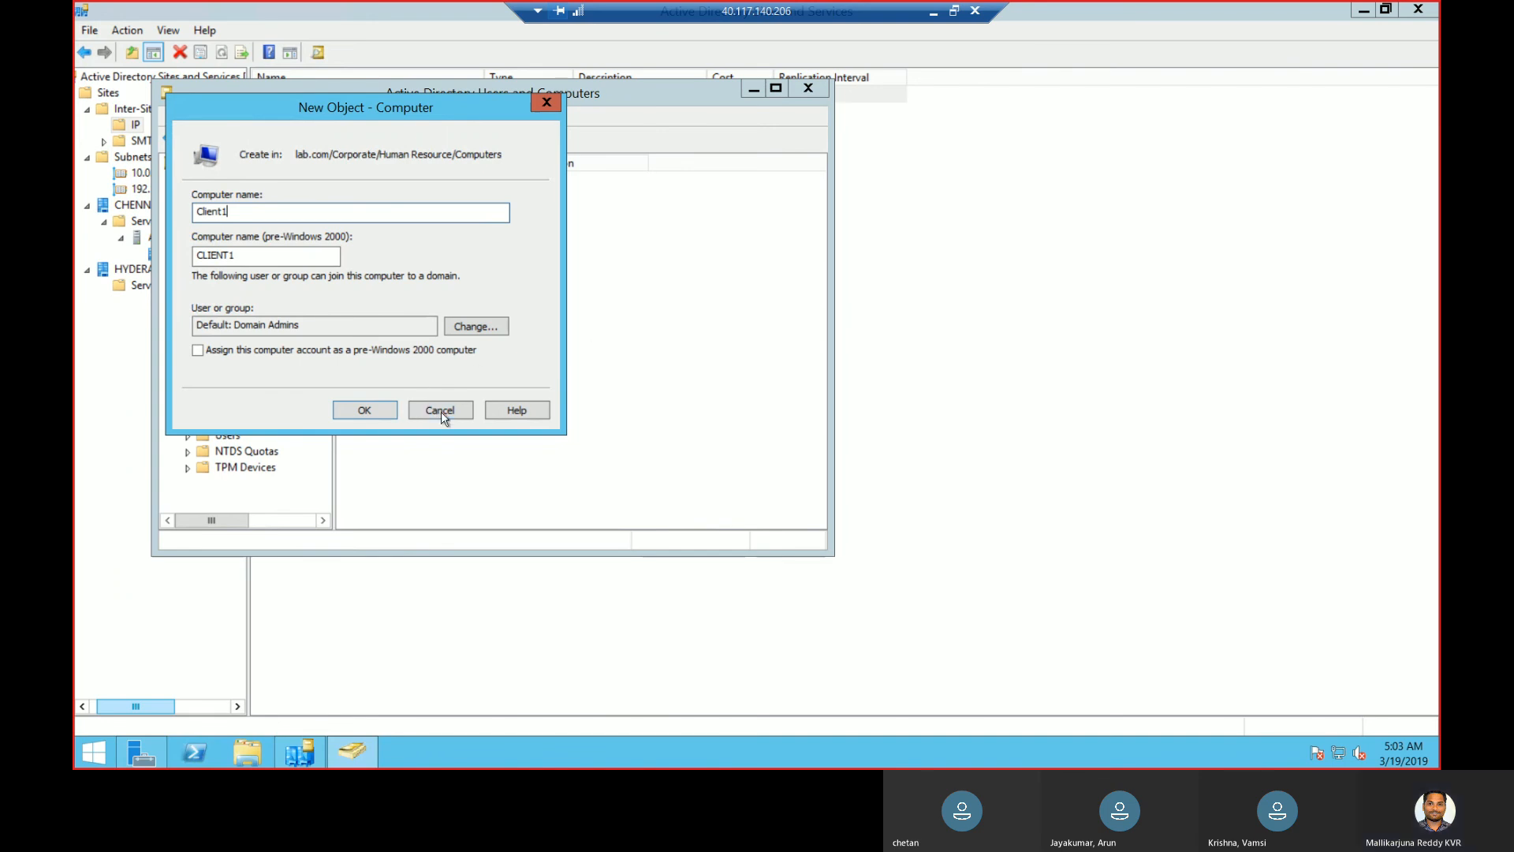
{"action": "left_click", "coordinate": [378, 417]}
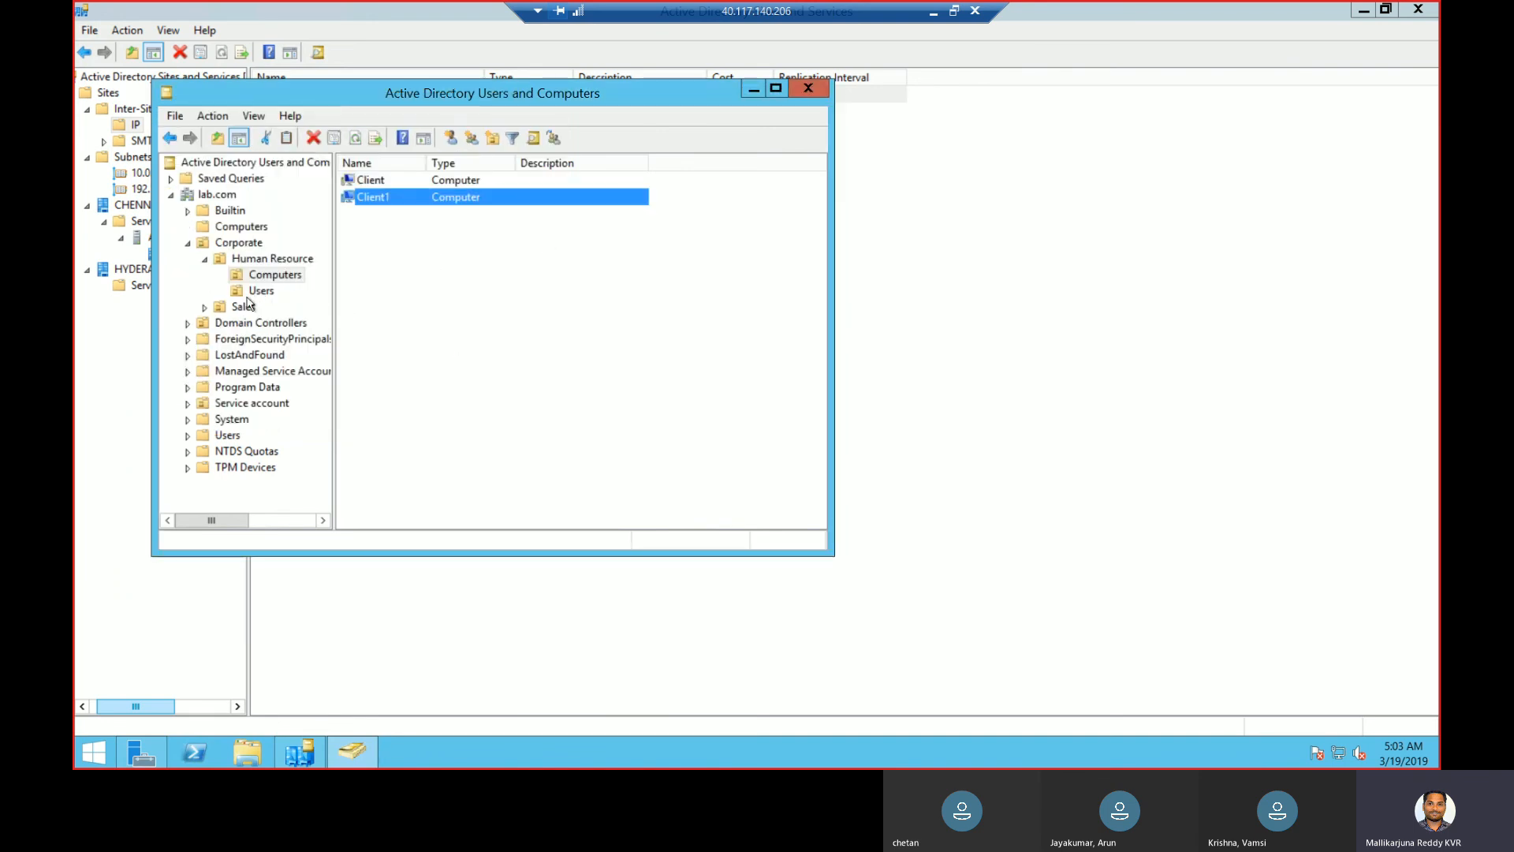
- Expand Sales and create the Sales1 computer account in its computers container
{"action": "left_click", "coordinate": [204, 306]}
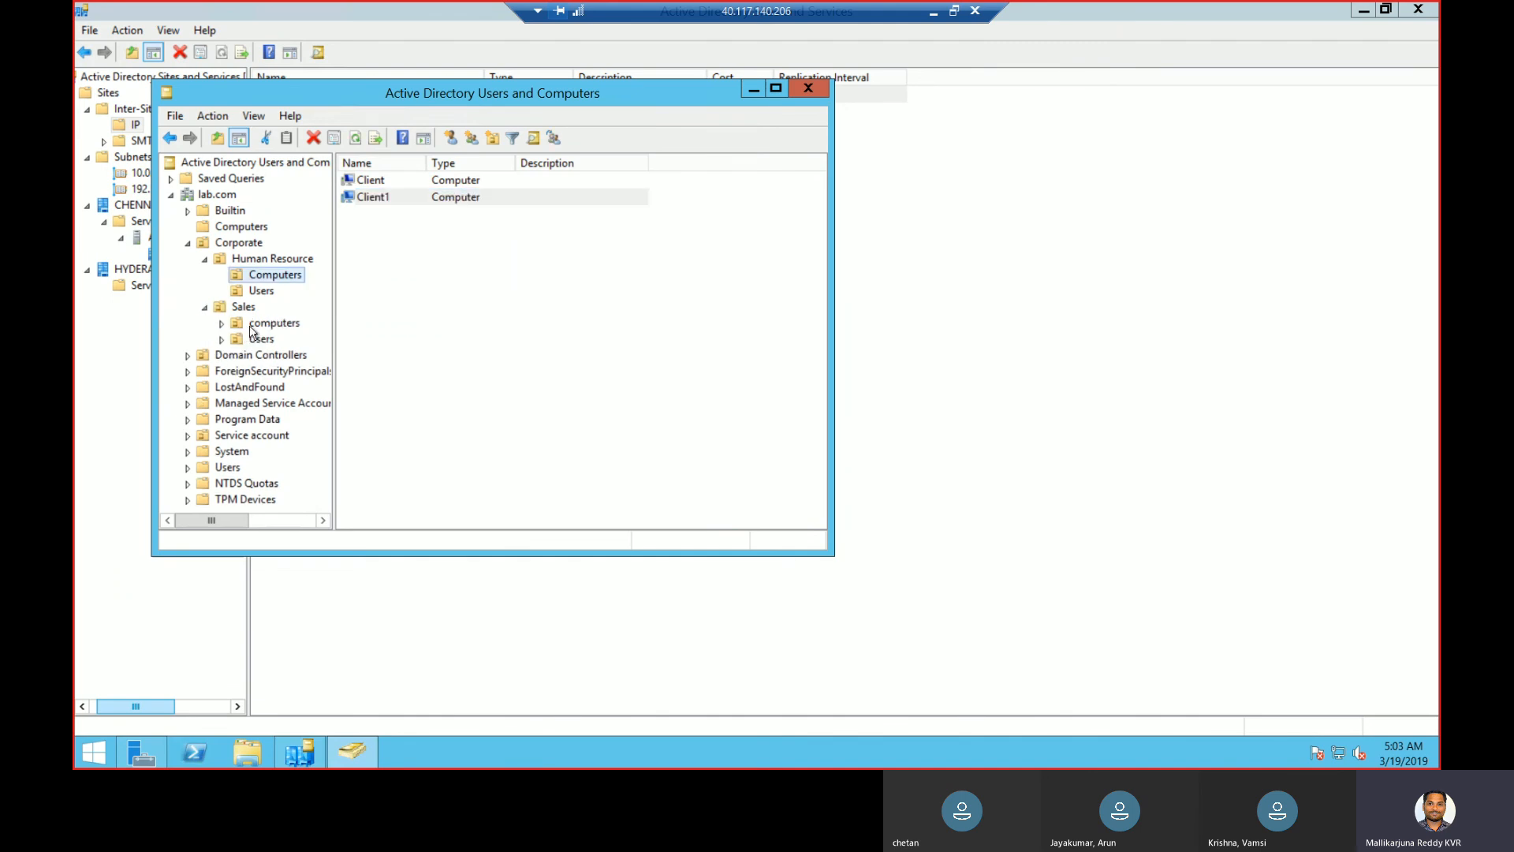
{"action": "left_click", "coordinate": [249, 324]}
{"action": "right_click", "coordinate": [249, 325]}
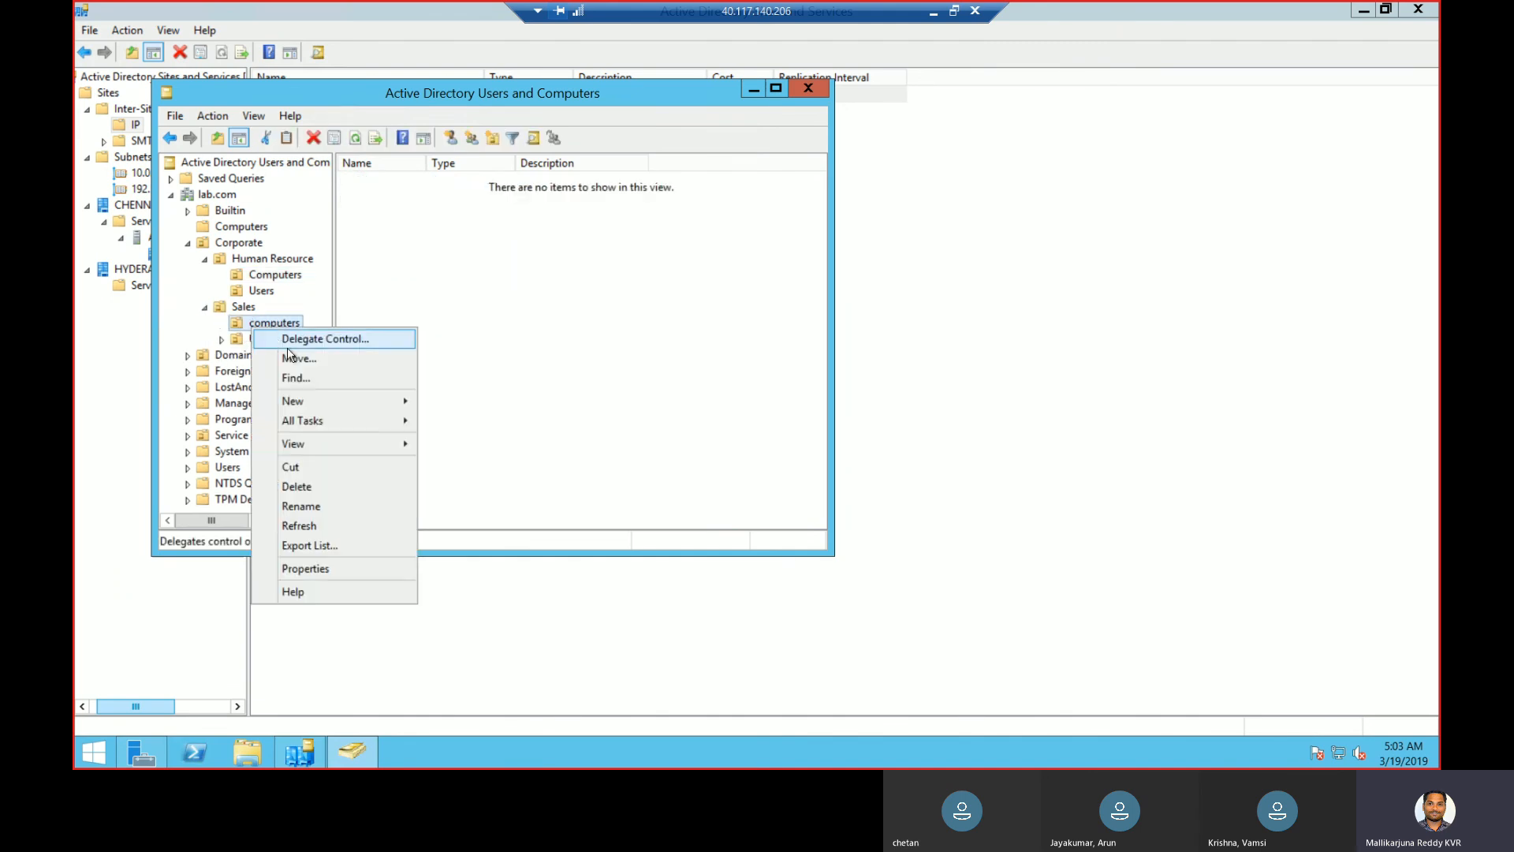
{"action": "mouse_move", "coordinate": [306, 406]}
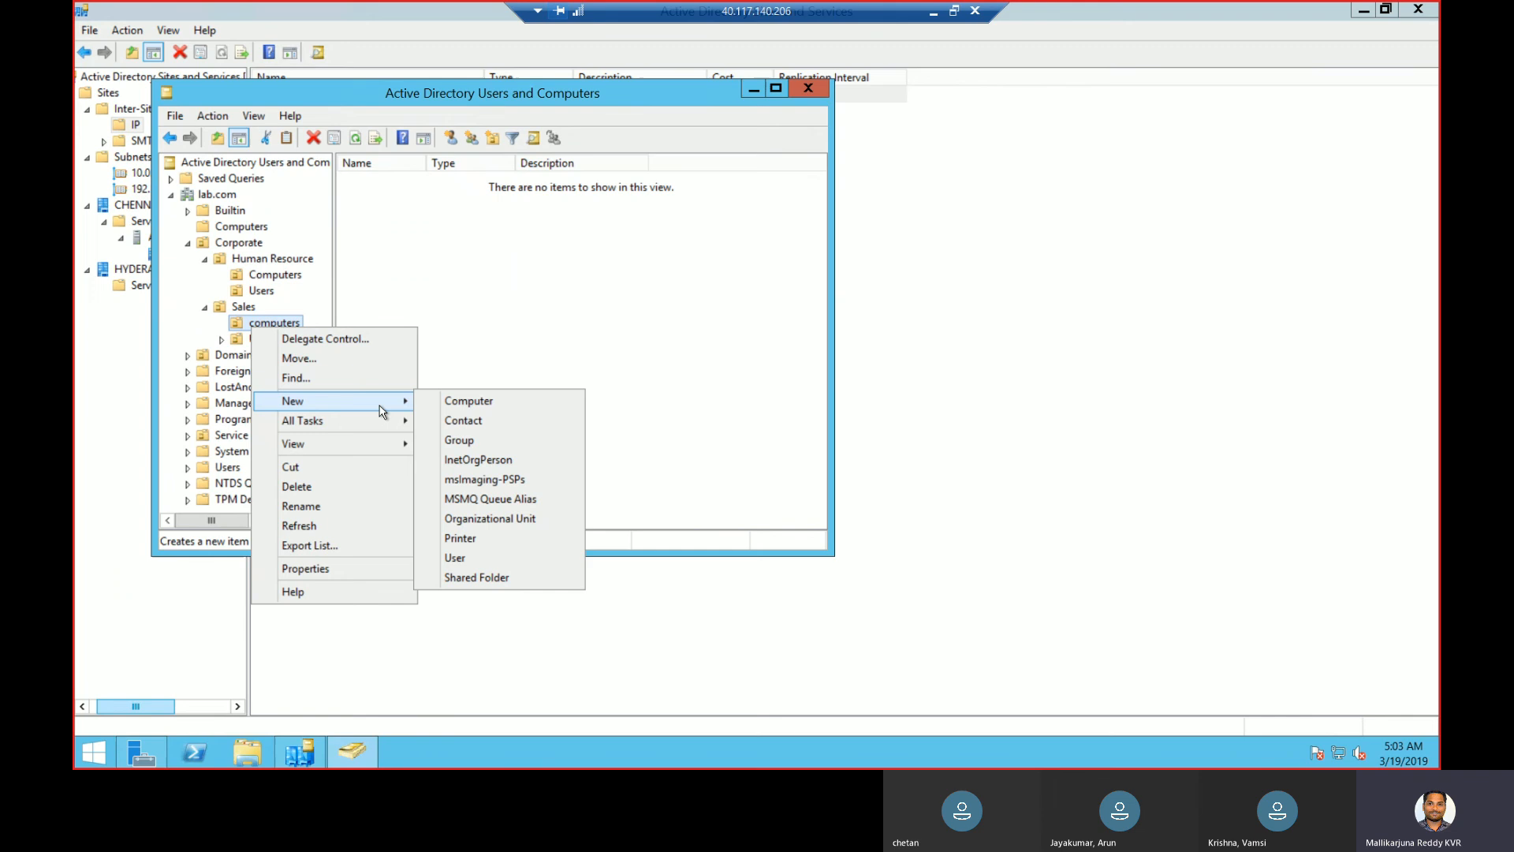
{"action": "left_click", "coordinate": [474, 403]}
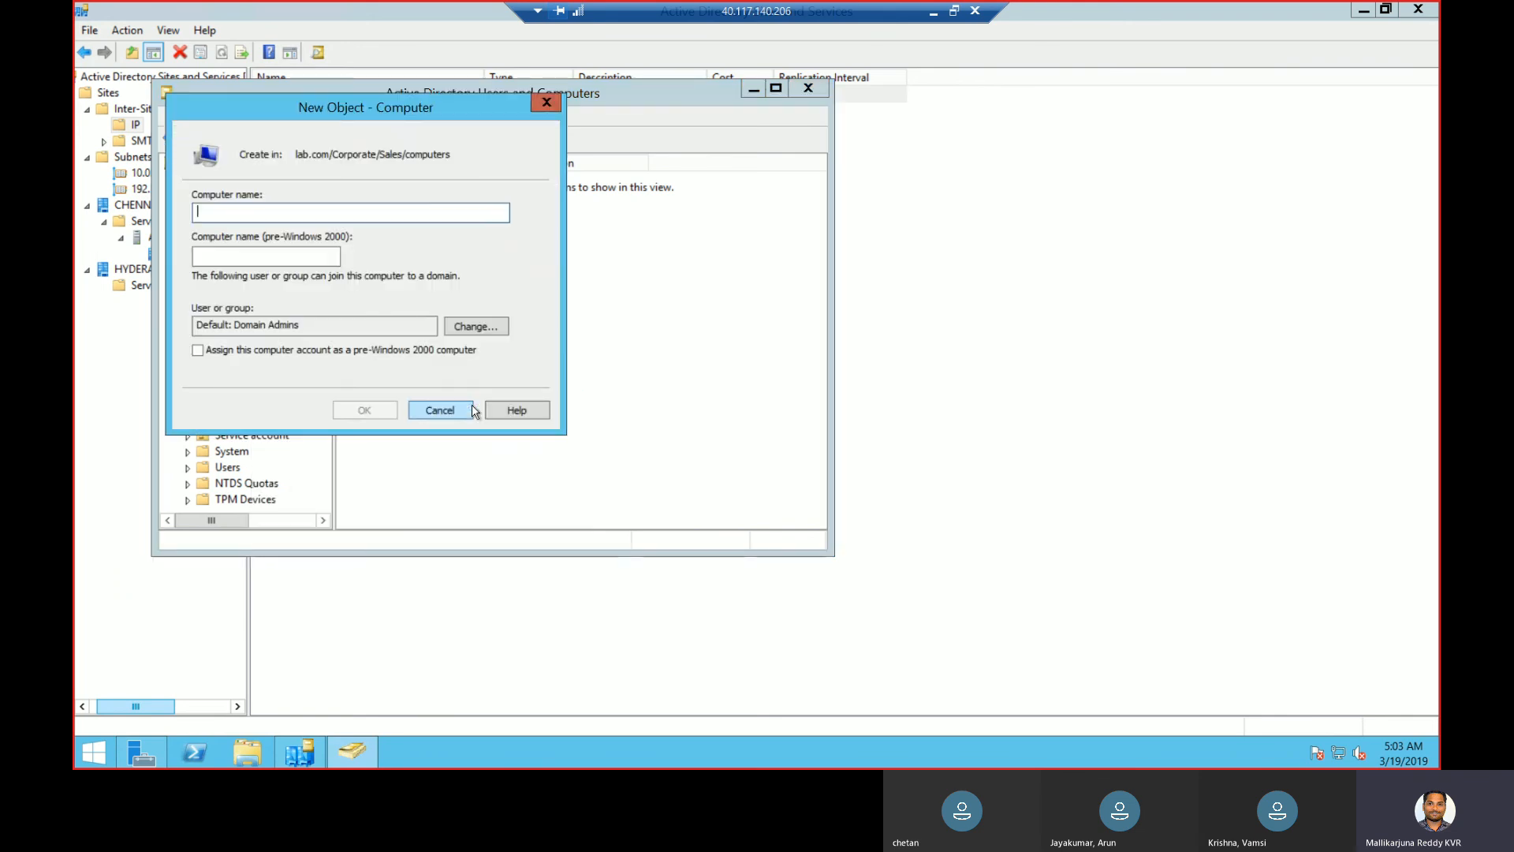
{"action": "type", "text": "S"}
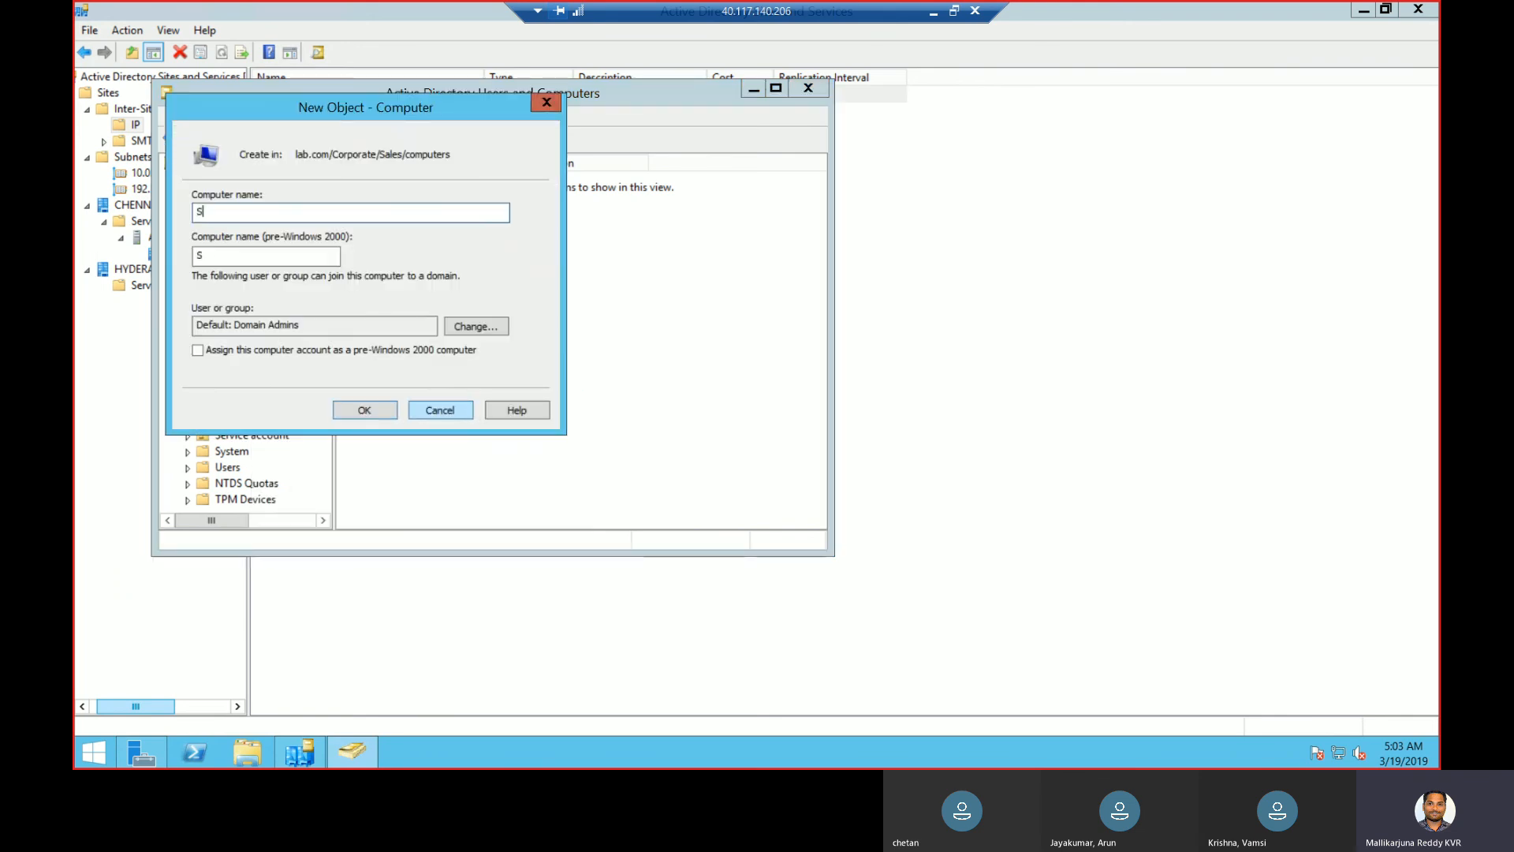
{"action": "type", "text": "ales1"}
{"action": "left_click", "coordinate": [377, 410]}
- Add a second computer account, Sales2, to the same Sales computers container
{"action": "right_click", "coordinate": [292, 323]}
{"action": "mouse_move", "coordinate": [352, 395]}
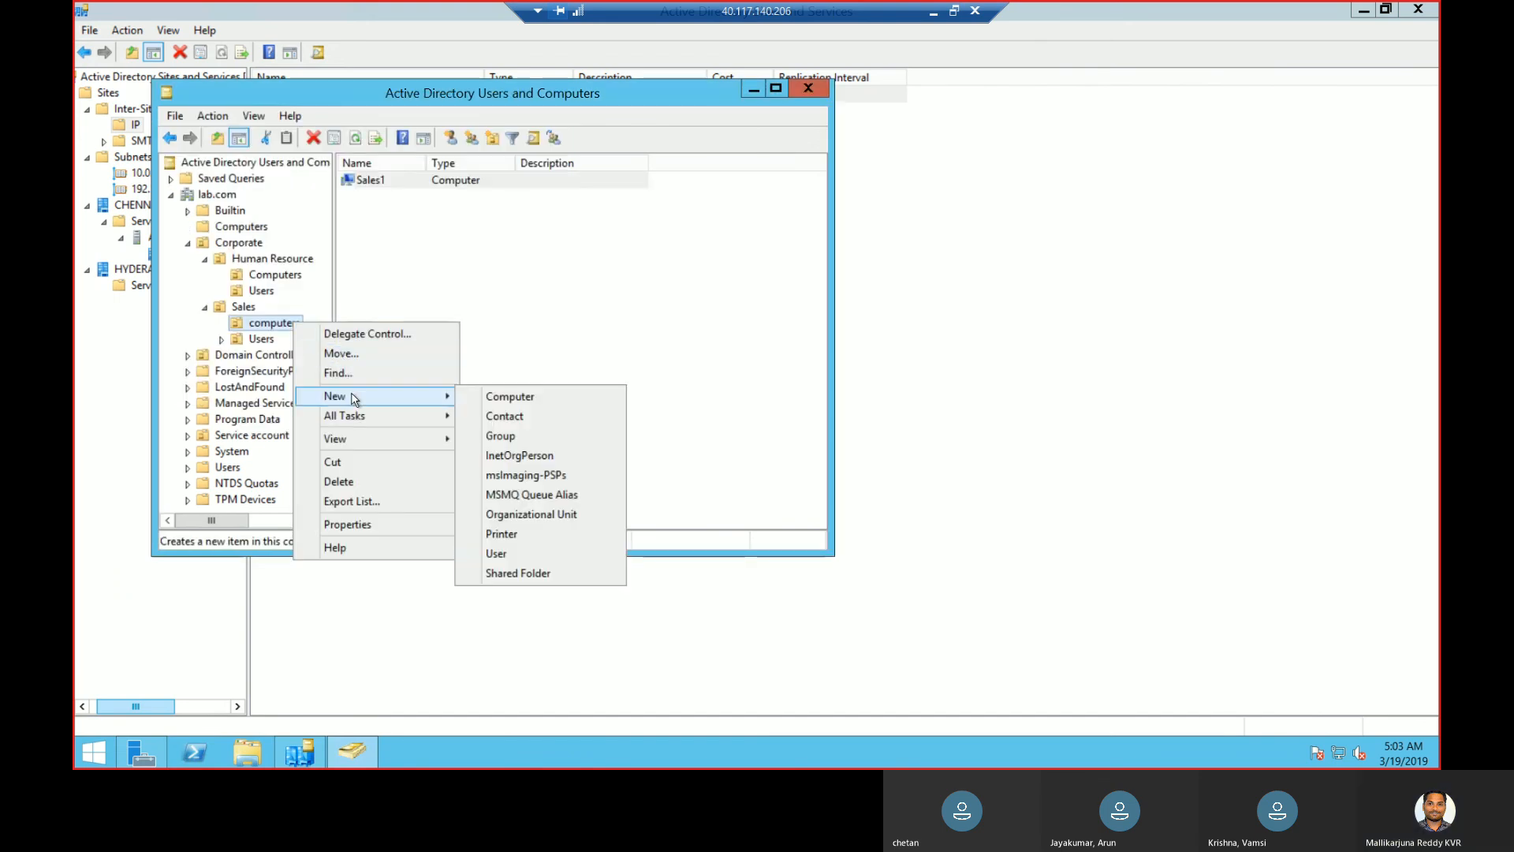
{"action": "left_click", "coordinate": [512, 397]}
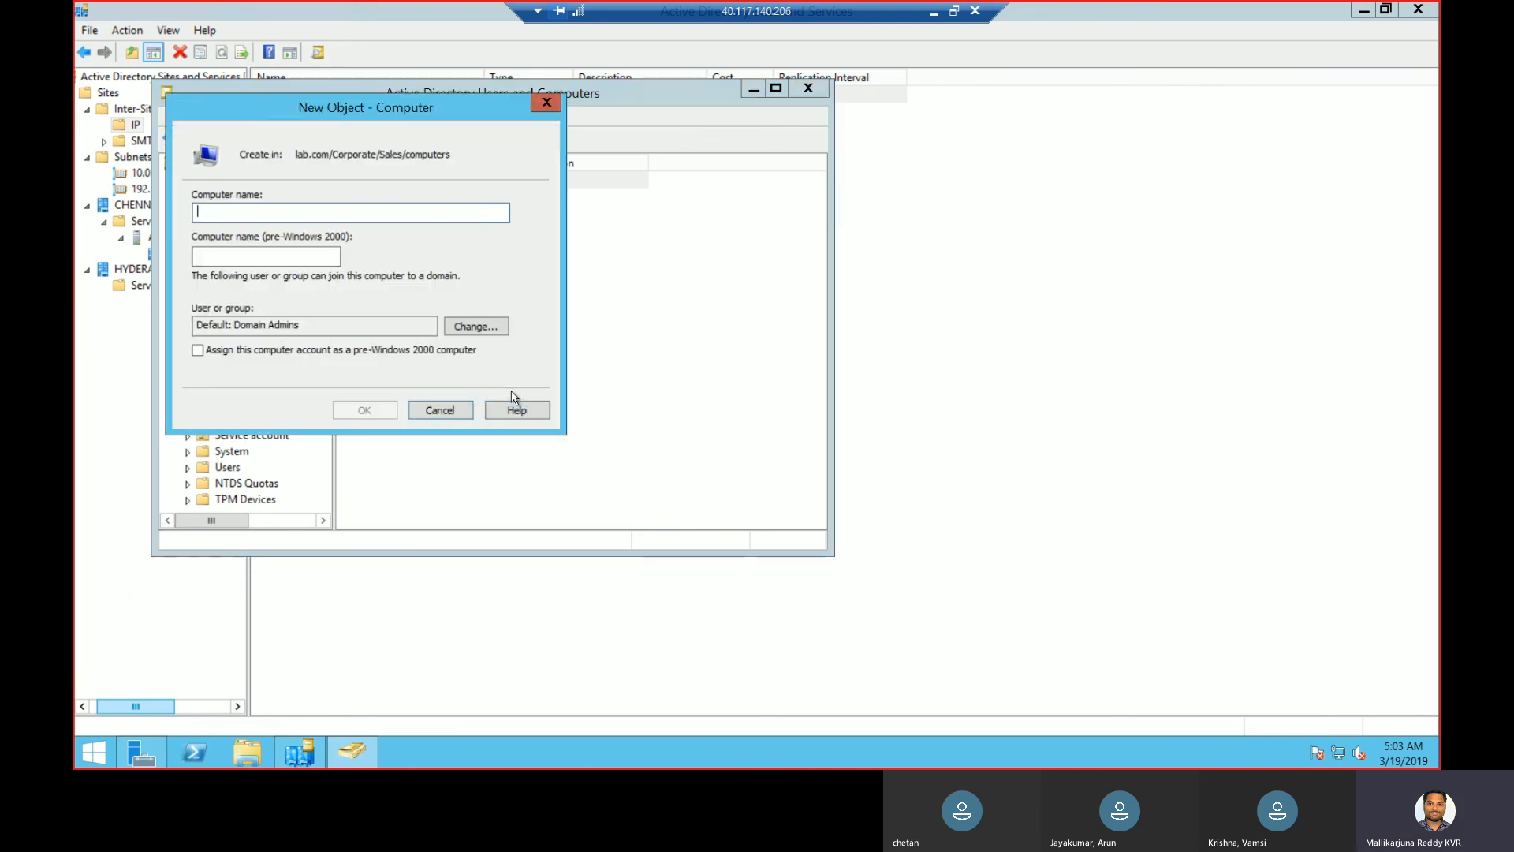
{"action": "type", "text": "Sales2"}
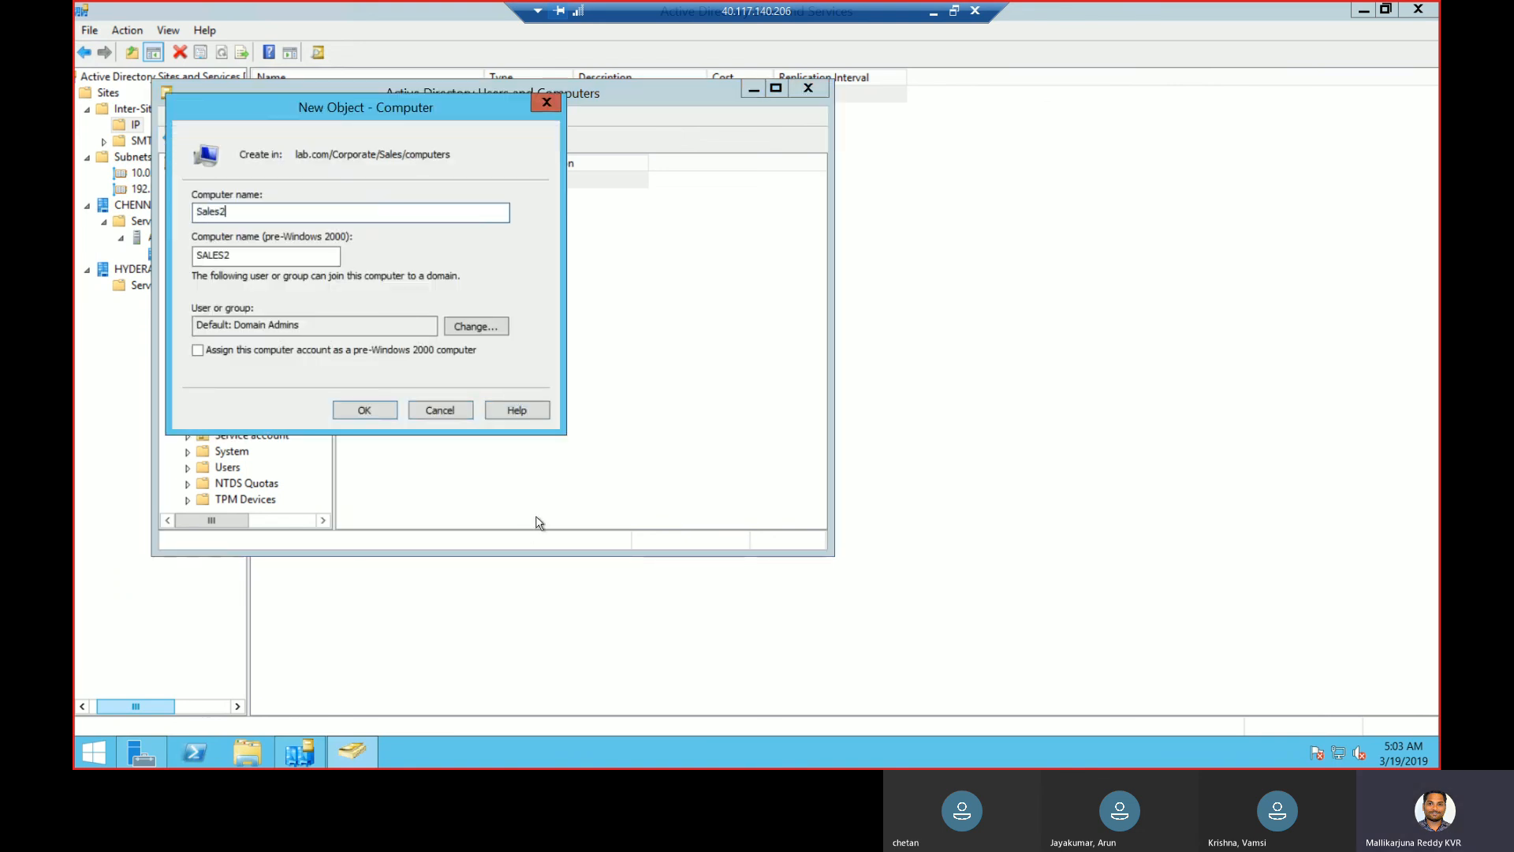
{"action": "left_click", "coordinate": [382, 405]}
{"action": "left_click", "coordinate": [262, 339]}
- Start a new user in Sales Users and enter the user's first, last and logon names
{"action": "right_click", "coordinate": [263, 344]}
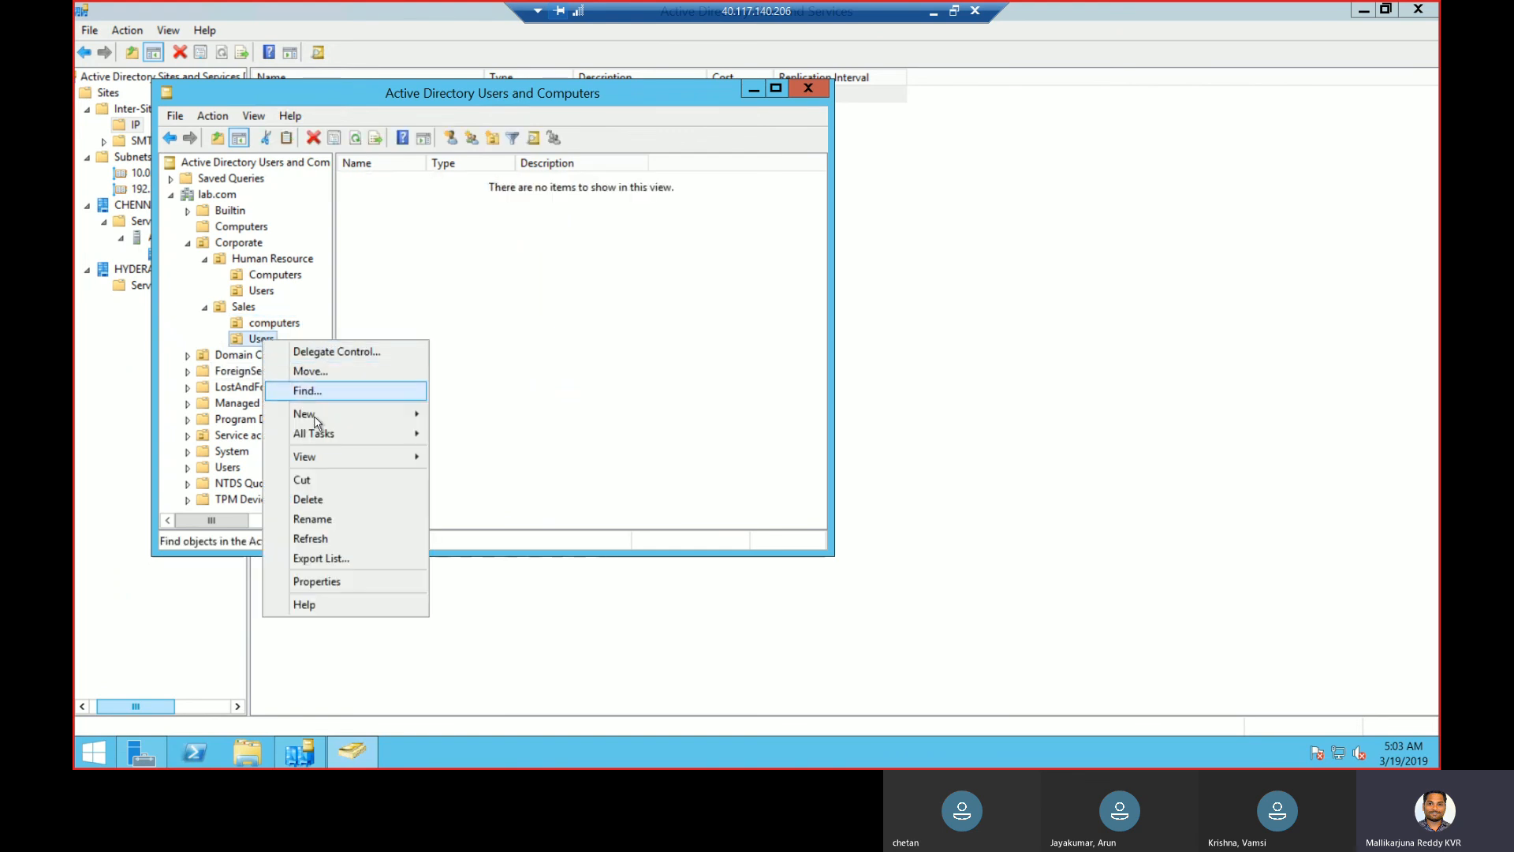
{"action": "mouse_move", "coordinate": [315, 415]}
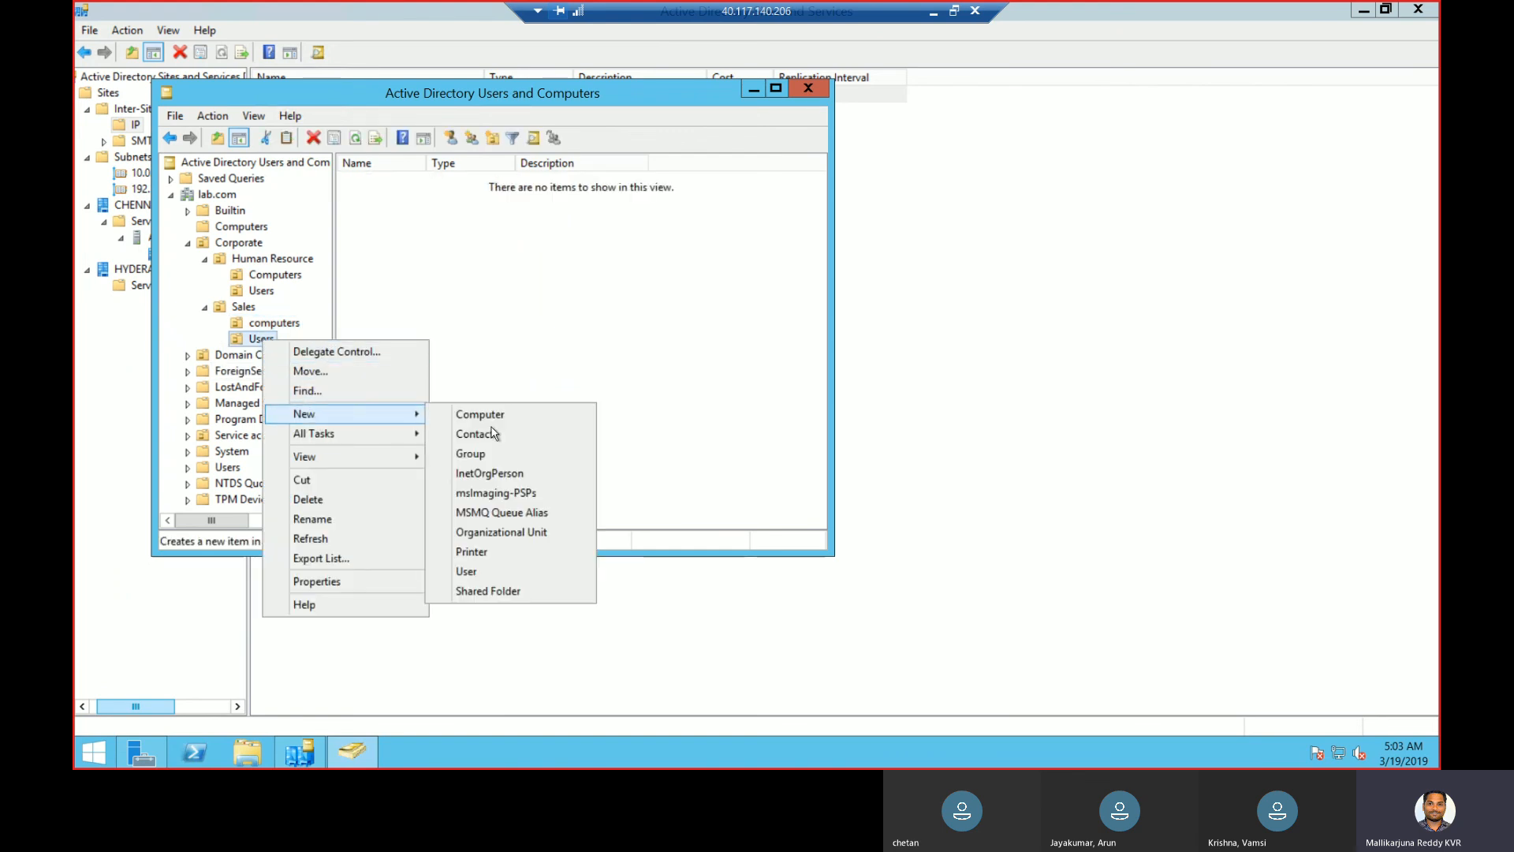
{"action": "left_click", "coordinate": [476, 575]}
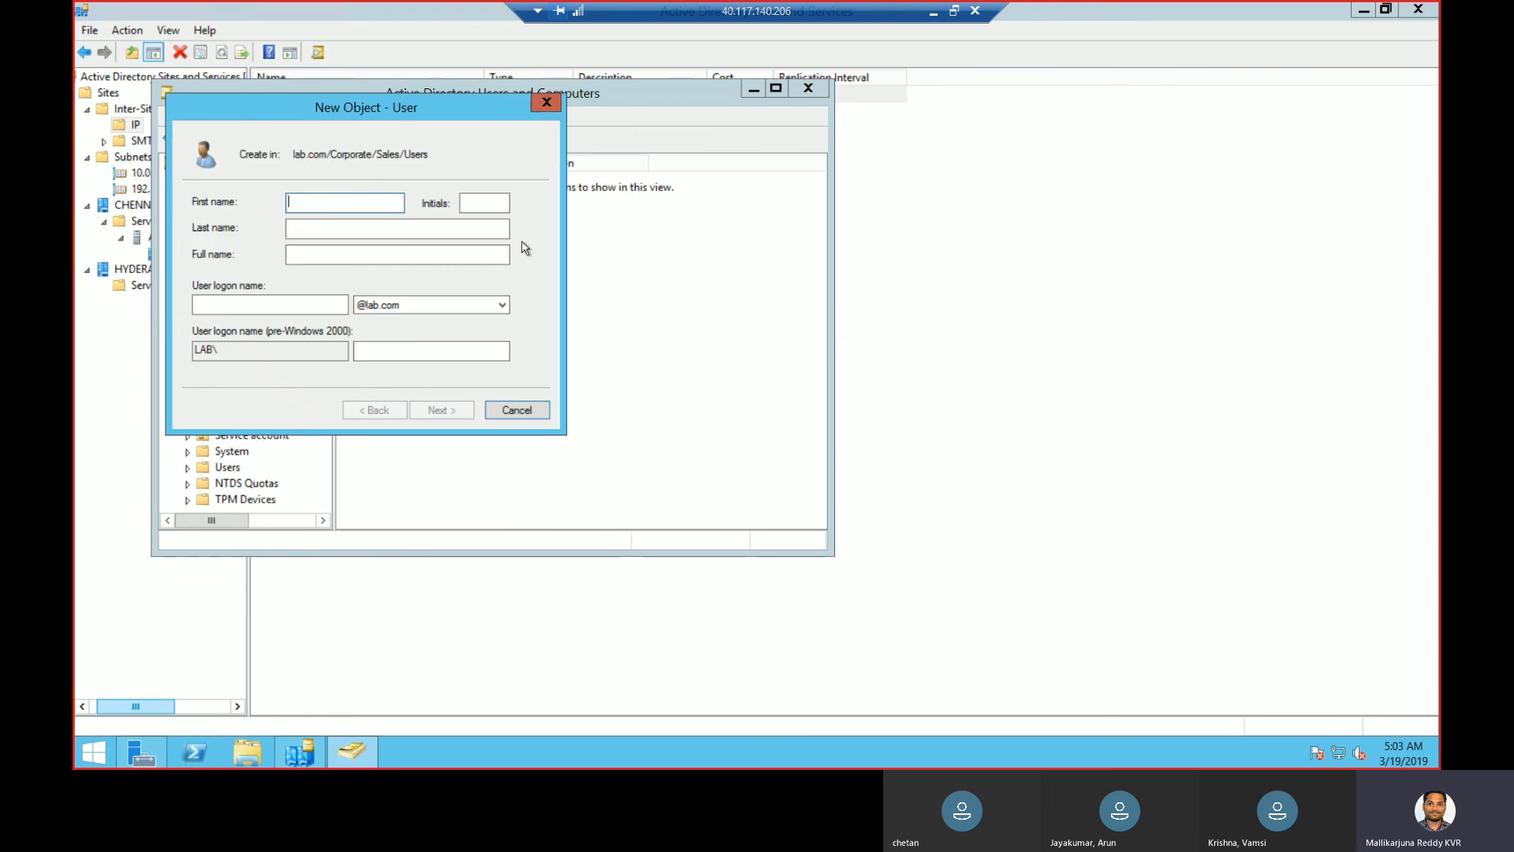
{"action": "key", "text": "Tab"}
{"action": "key", "text": "Tab"}
{"action": "key", "text": "shift+Tab"}
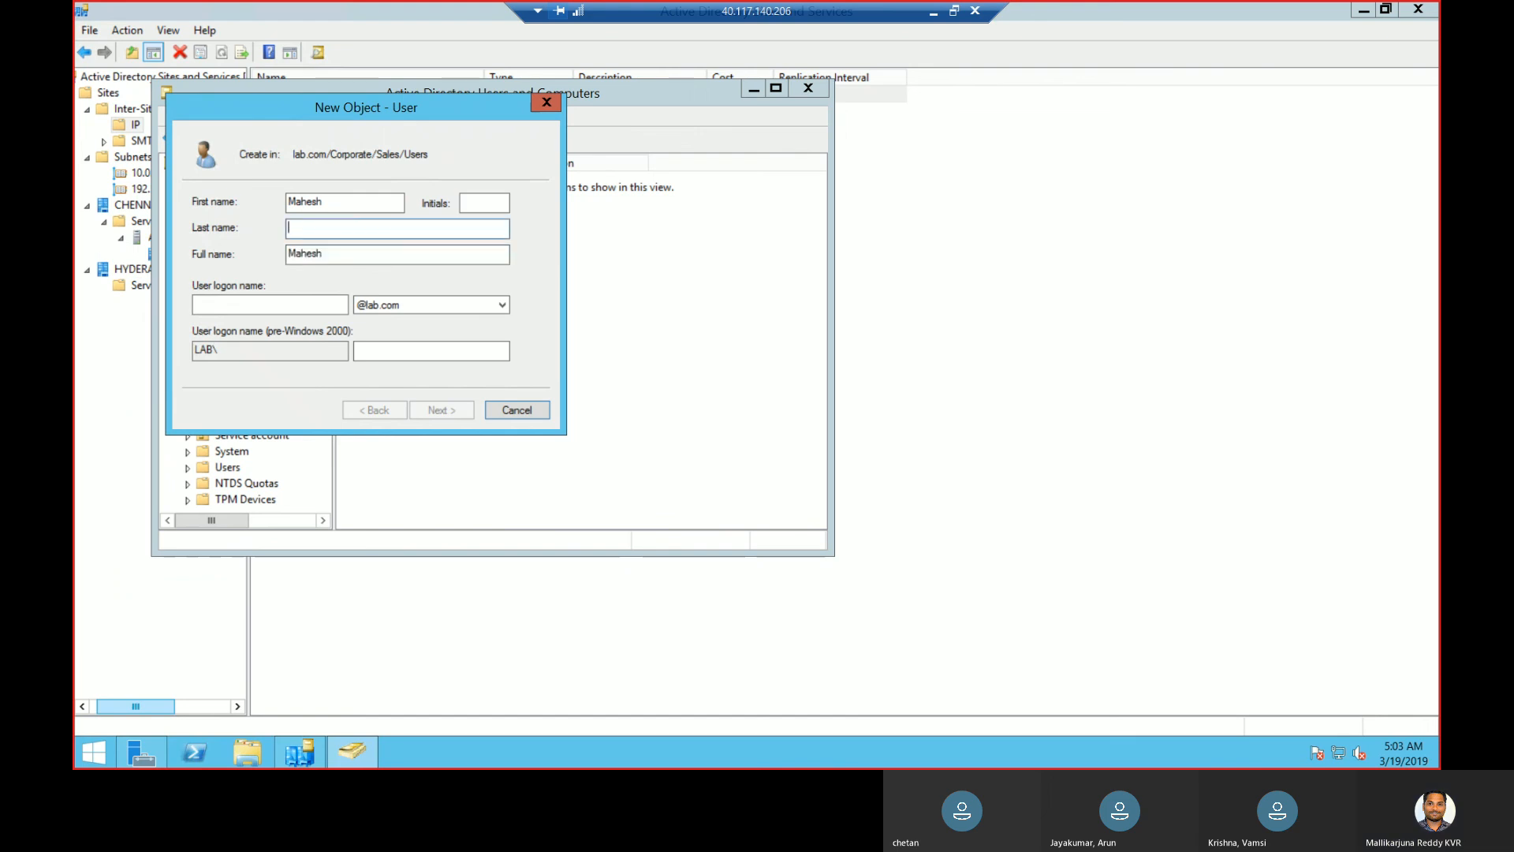
{"action": "key", "text": "Tab"}
{"action": "key", "text": "Tab"}
{"action": "type", "text": "Mahesg"}
- Clear the must-change-password option and type the account password
{"action": "left_click", "coordinate": [440, 411]}
{"action": "left_click", "coordinate": [286, 260]}
{"action": "left_click", "coordinate": [390, 205]}
{"action": "type", "text": "P@"}
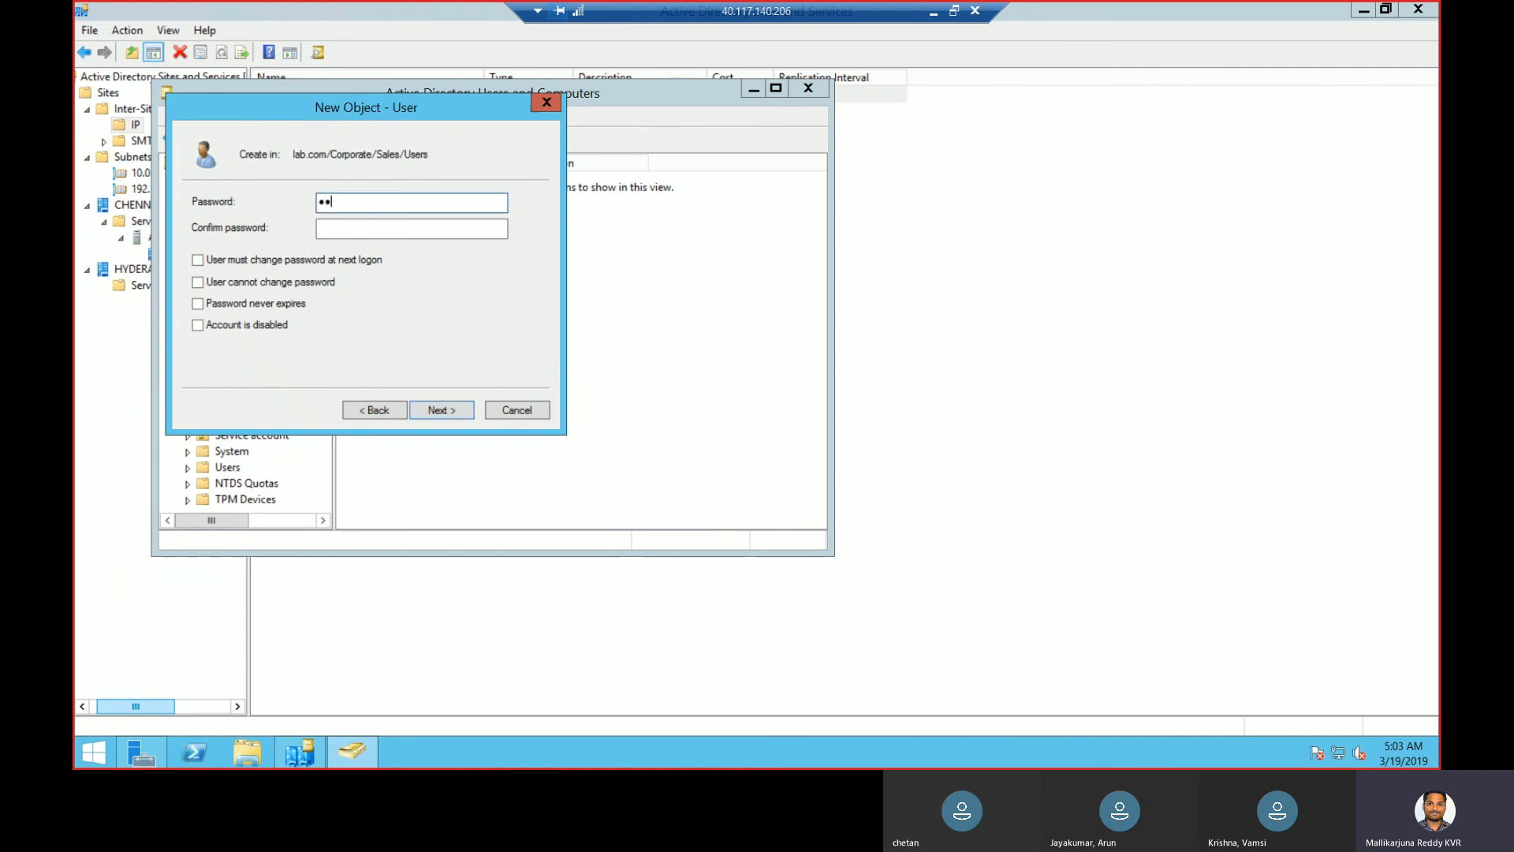
{"action": "type", "text": "1"}
{"action": "left_click", "coordinate": [414, 221]}
- Finish the first Sales user, then start another and enter their first, last and logon names
{"action": "left_click", "coordinate": [433, 404]}
{"action": "left_click", "coordinate": [439, 411]}
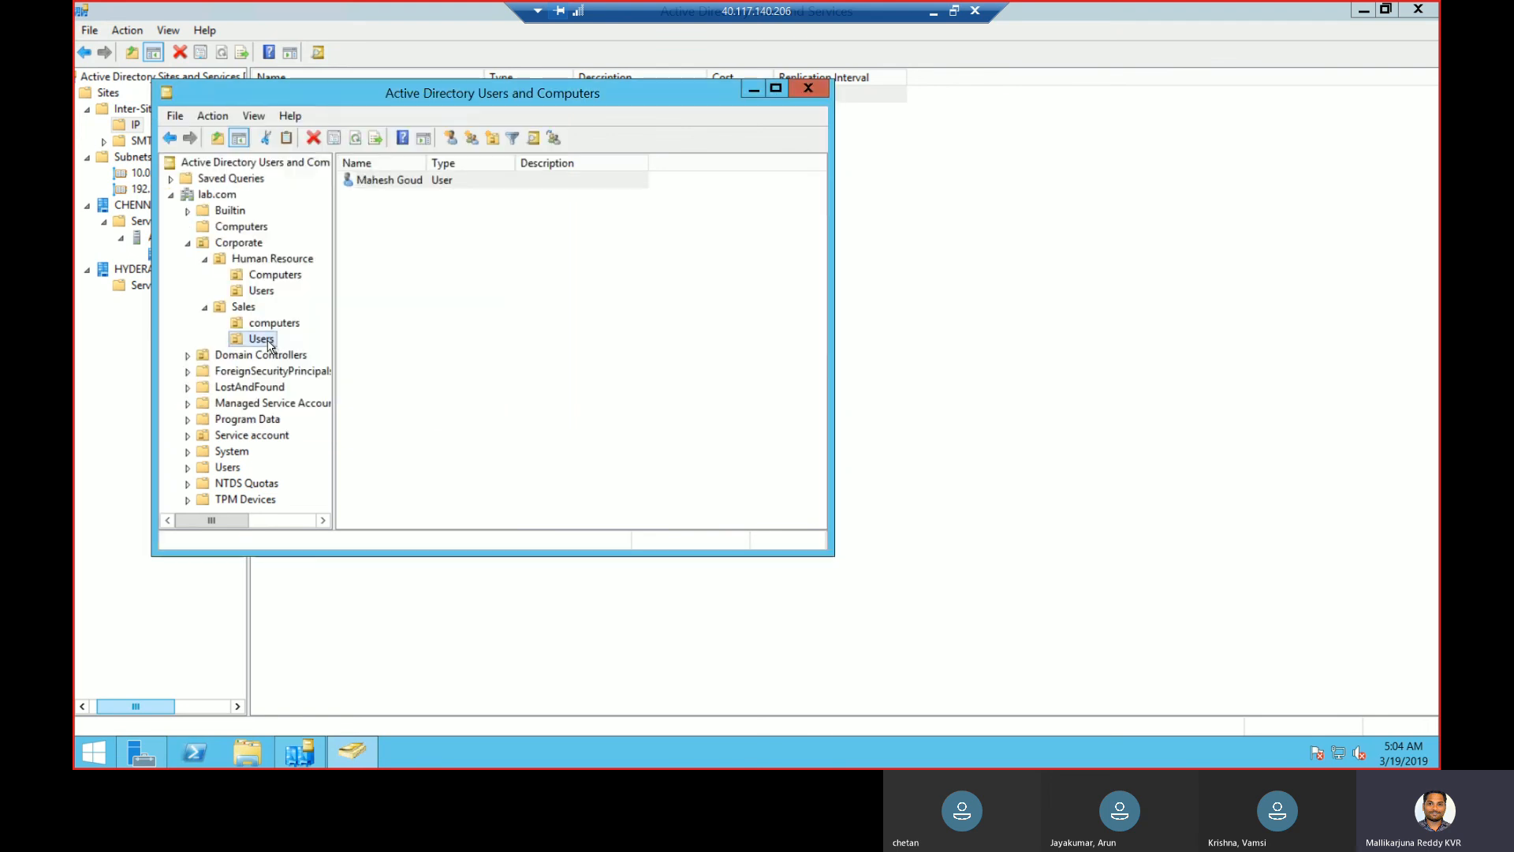
{"action": "right_click", "coordinate": [269, 346]}
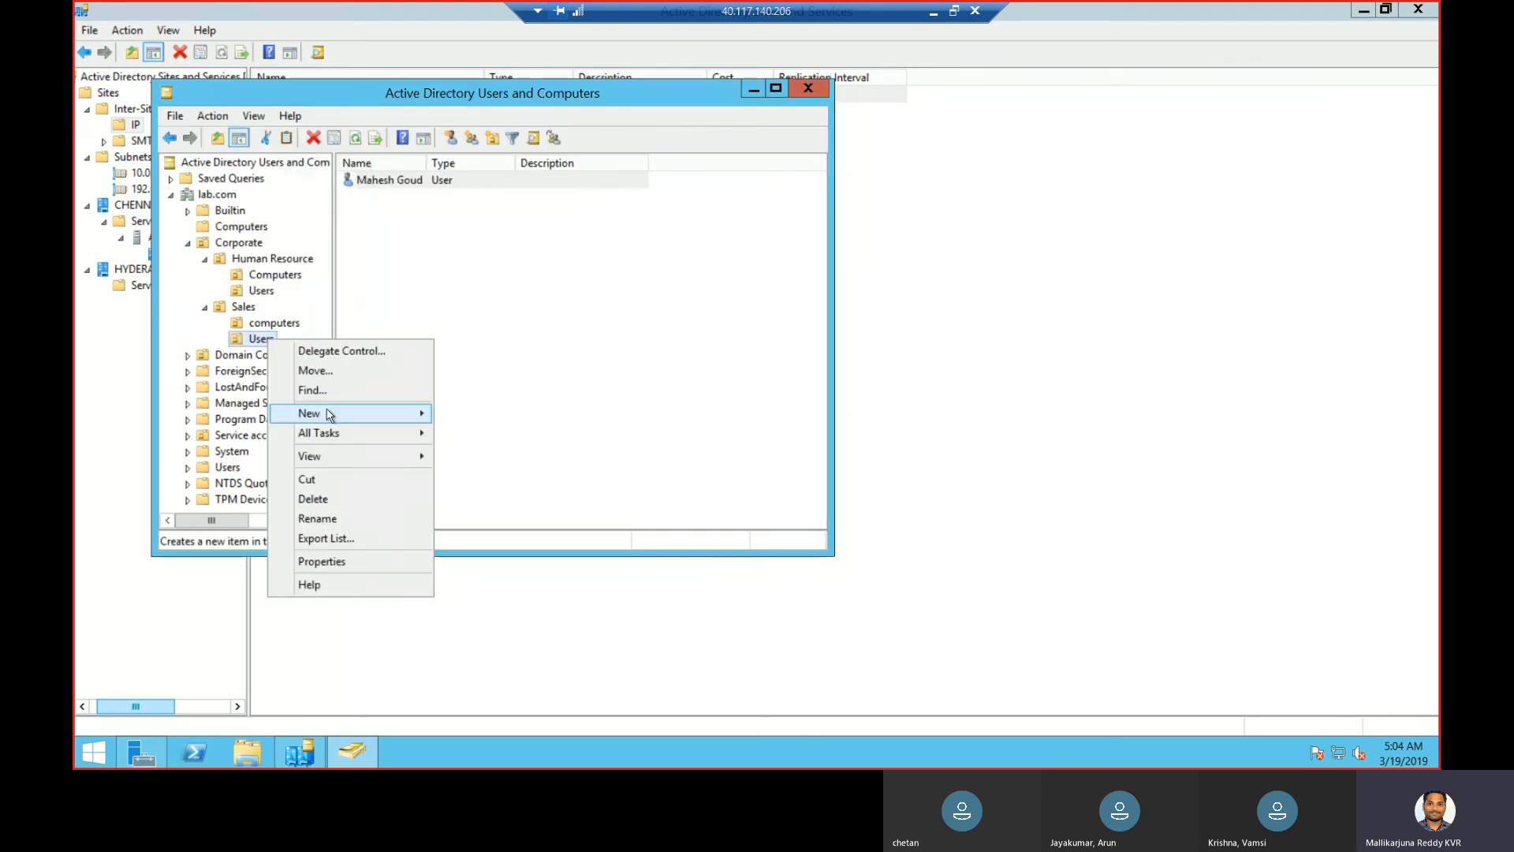
{"action": "mouse_move", "coordinate": [316, 414]}
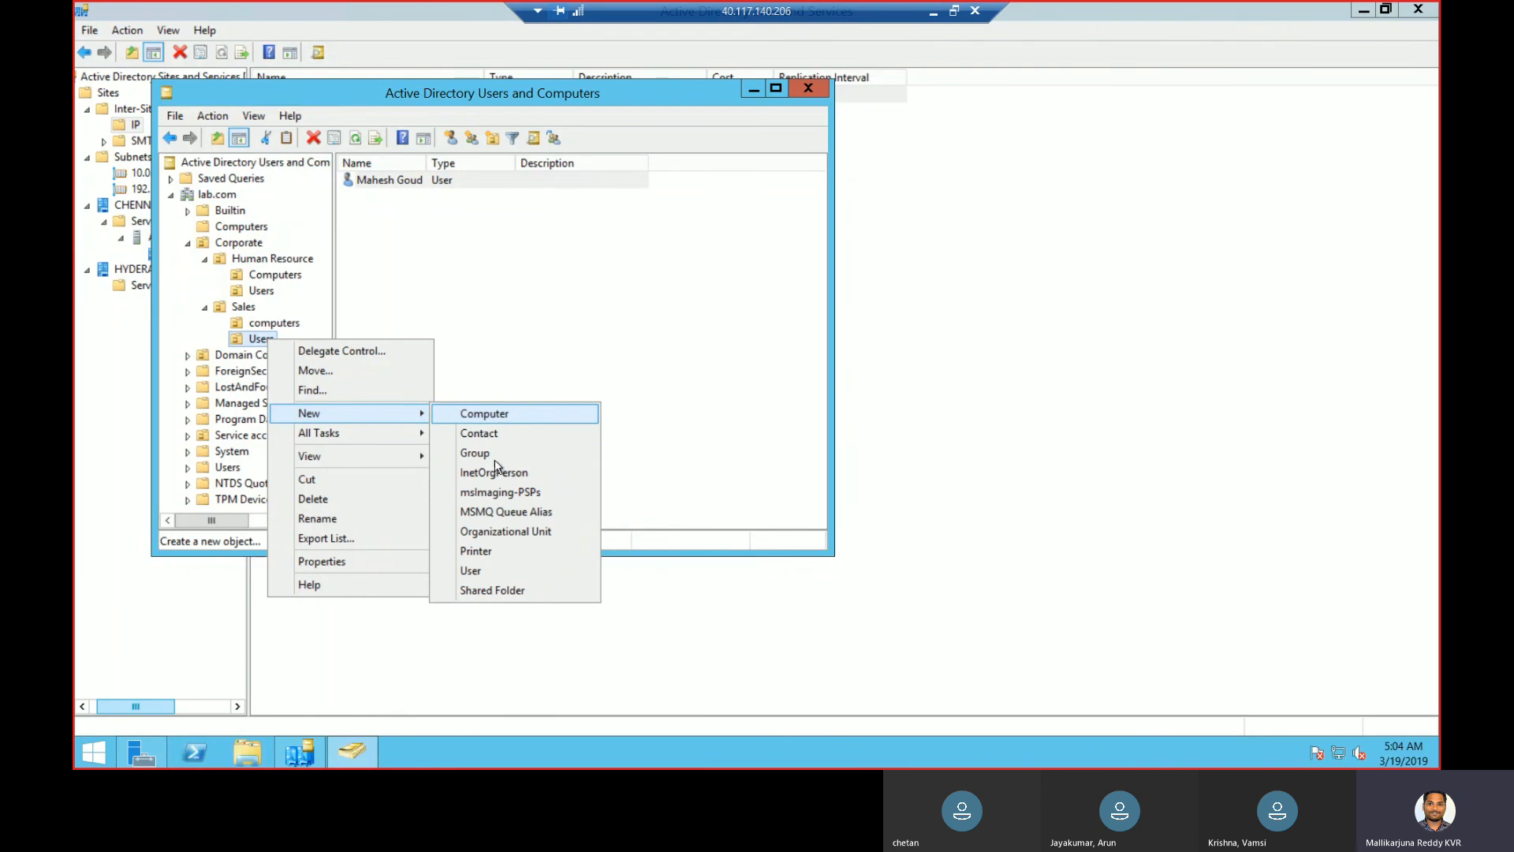
{"action": "left_click", "coordinate": [490, 569]}
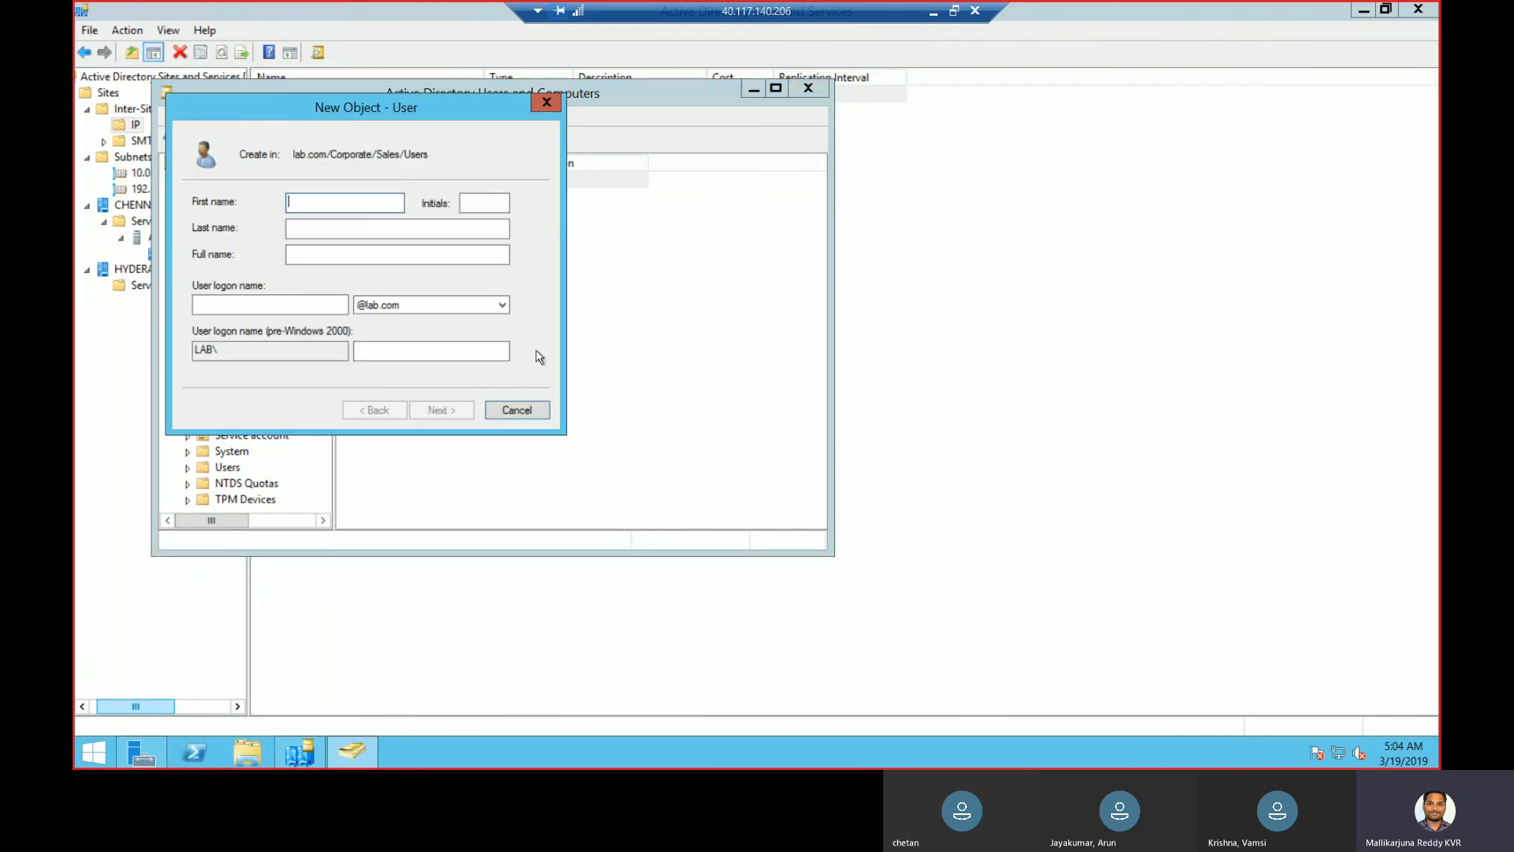
{"action": "key", "text": "Tab"}
{"action": "key", "text": "Tab"}
{"action": "key", "text": "Tab"}
{"action": "key", "text": "Tab"}
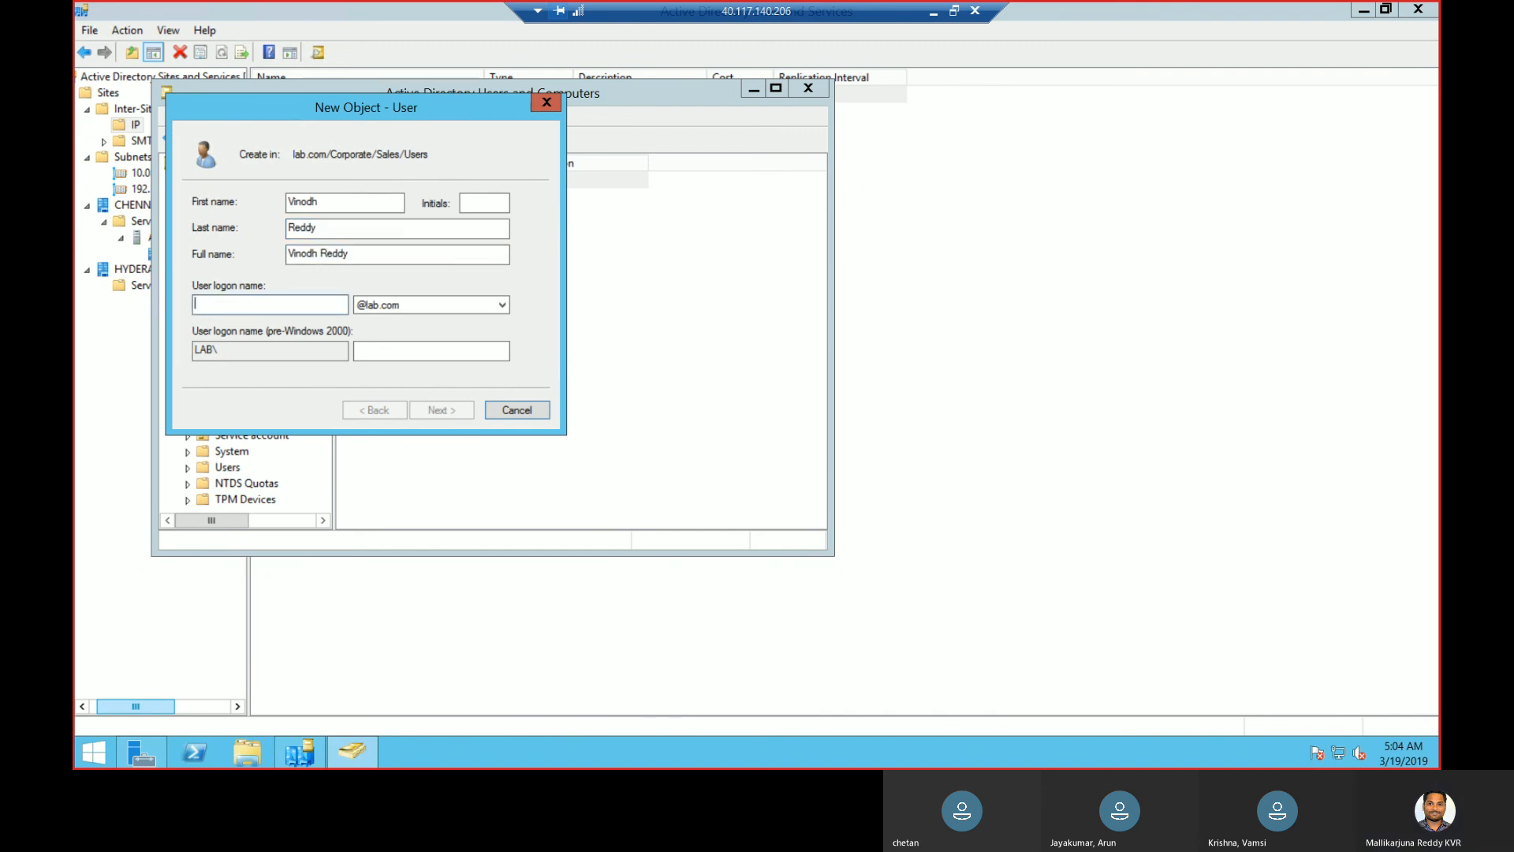
{"action": "type", "text": "VindohR"}
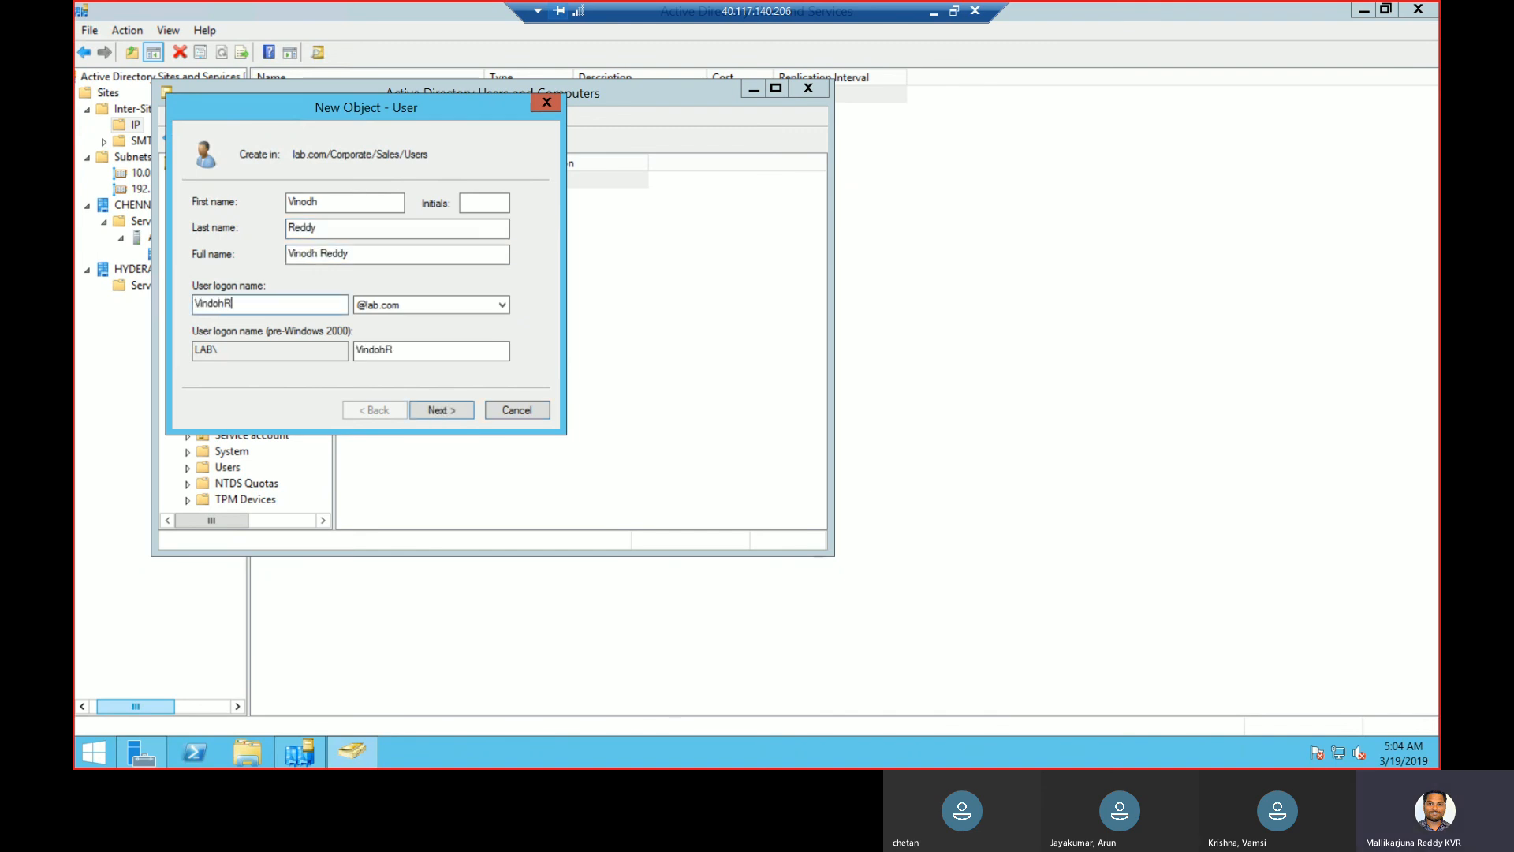
- Set and confirm the second user's password, clear the next-logon change, and finish
{"action": "left_click", "coordinate": [436, 411]}
{"action": "type", "text": "Pa"}
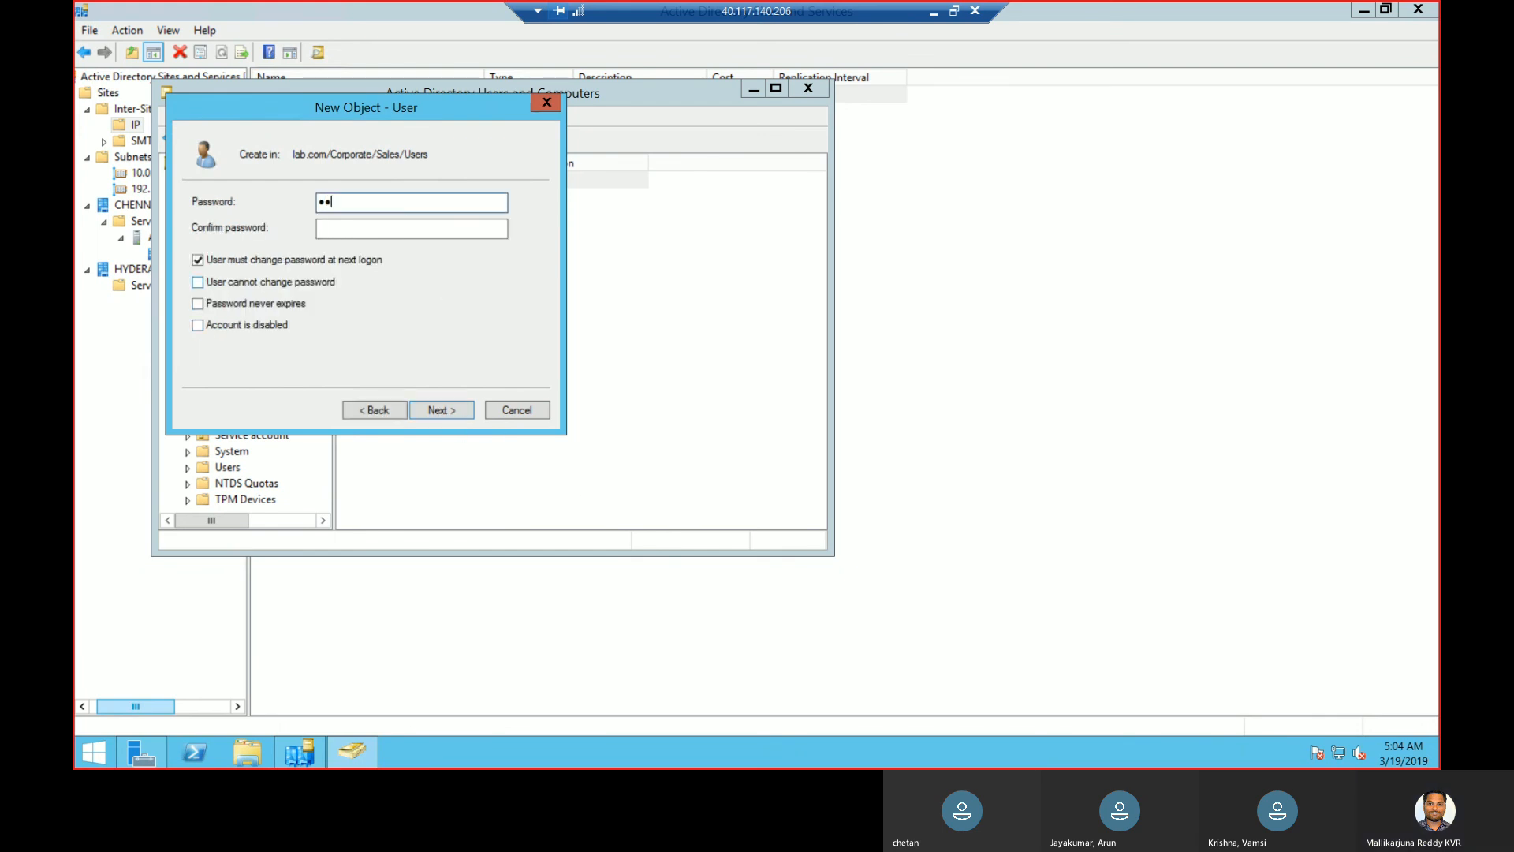
{"action": "key", "text": "Tab"}
{"action": "type", "text": "Pa"}
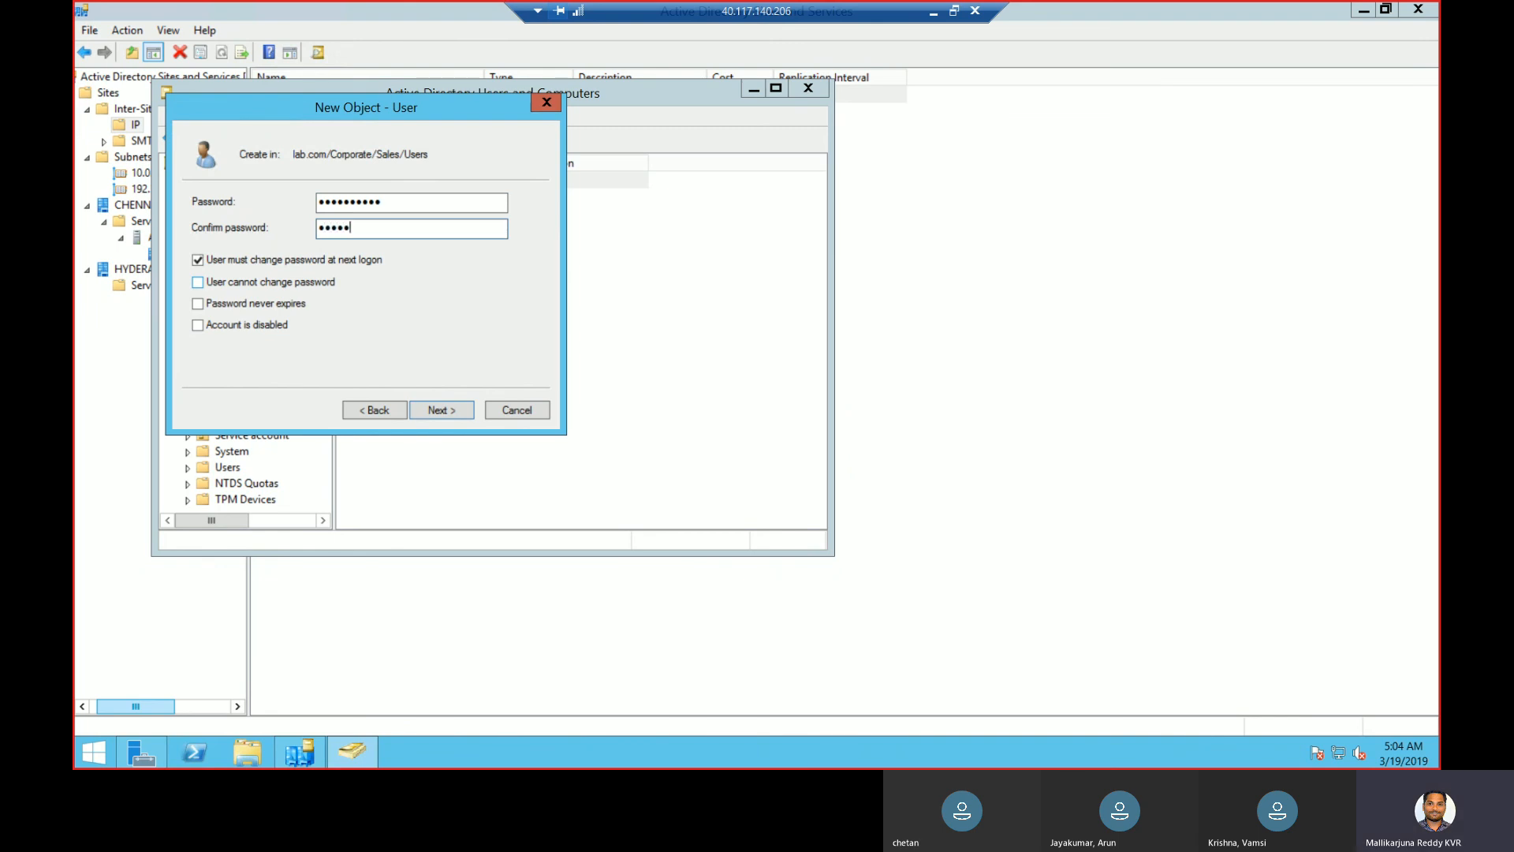
{"action": "type", "text": "2"}
{"action": "left_click", "coordinate": [293, 260]}
{"action": "left_click", "coordinate": [439, 410]}
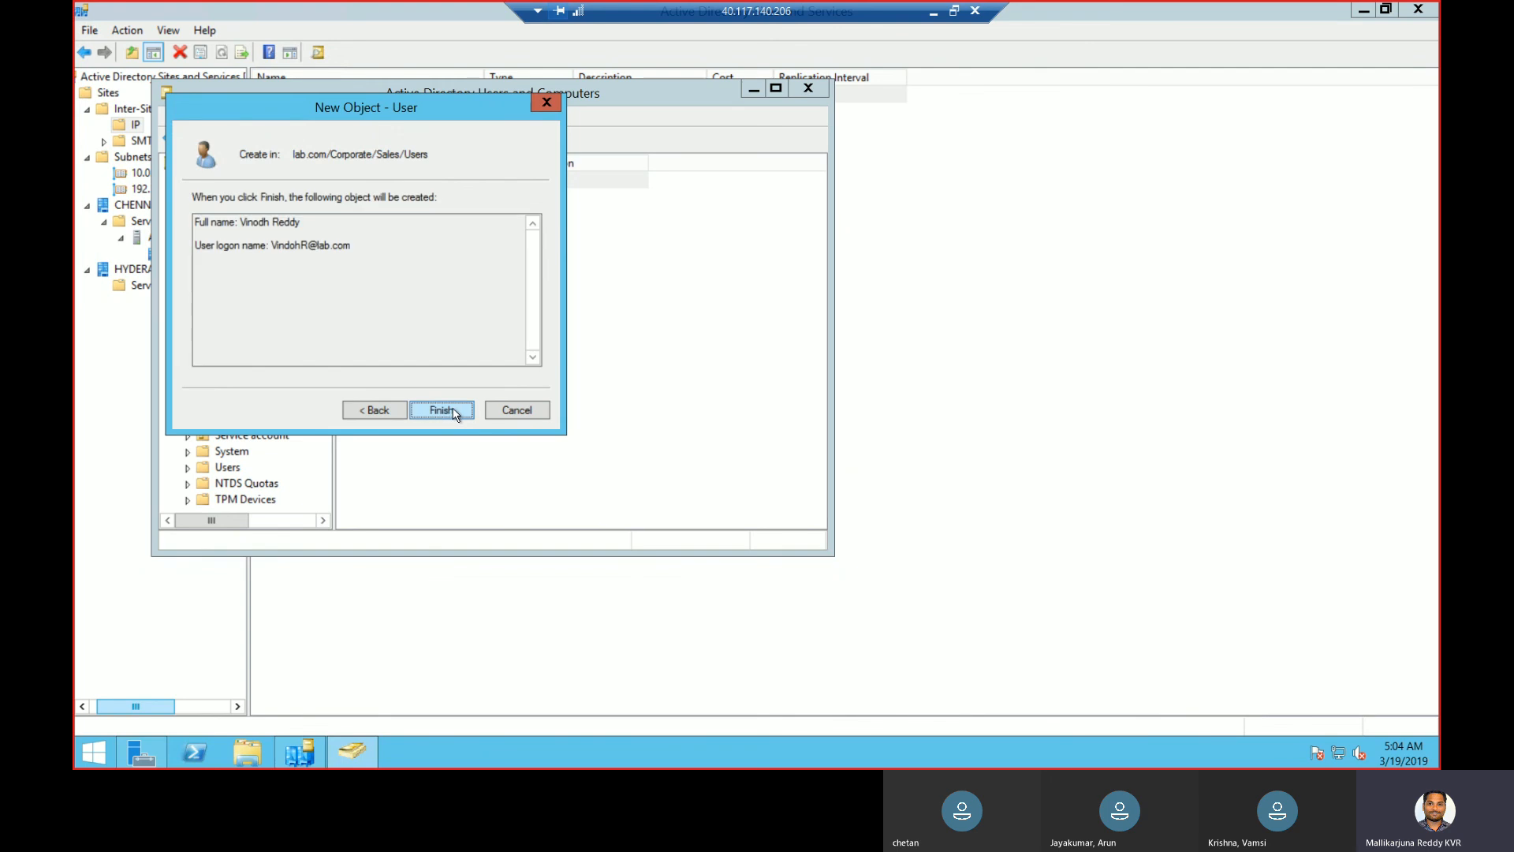
{"action": "left_click", "coordinate": [444, 410]}
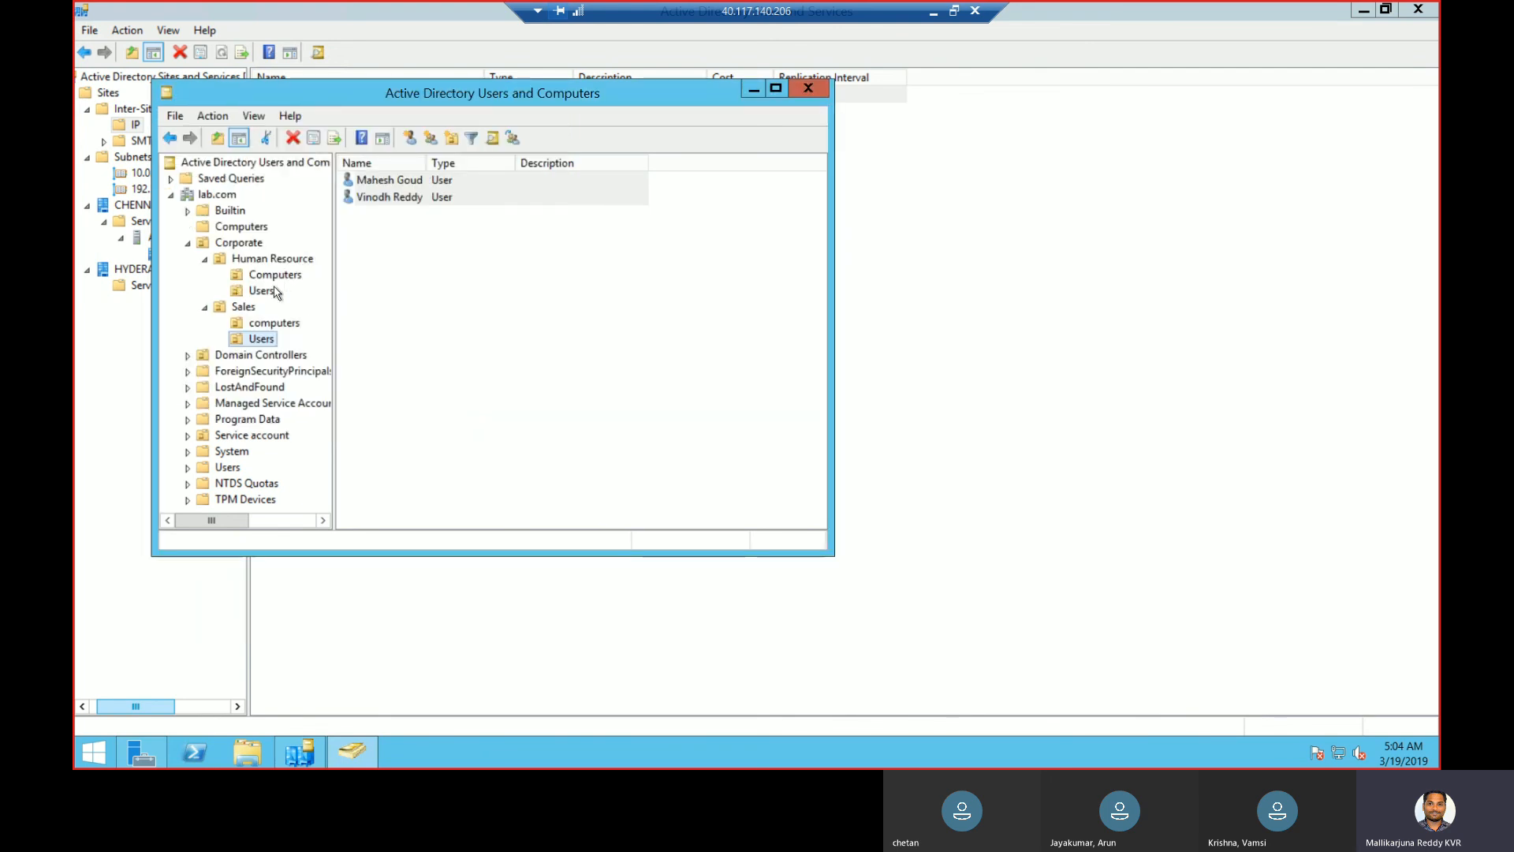
- Collapse Corporate and open the New Object – Group form on the lab.com domain
{"action": "left_click", "coordinate": [188, 245]}
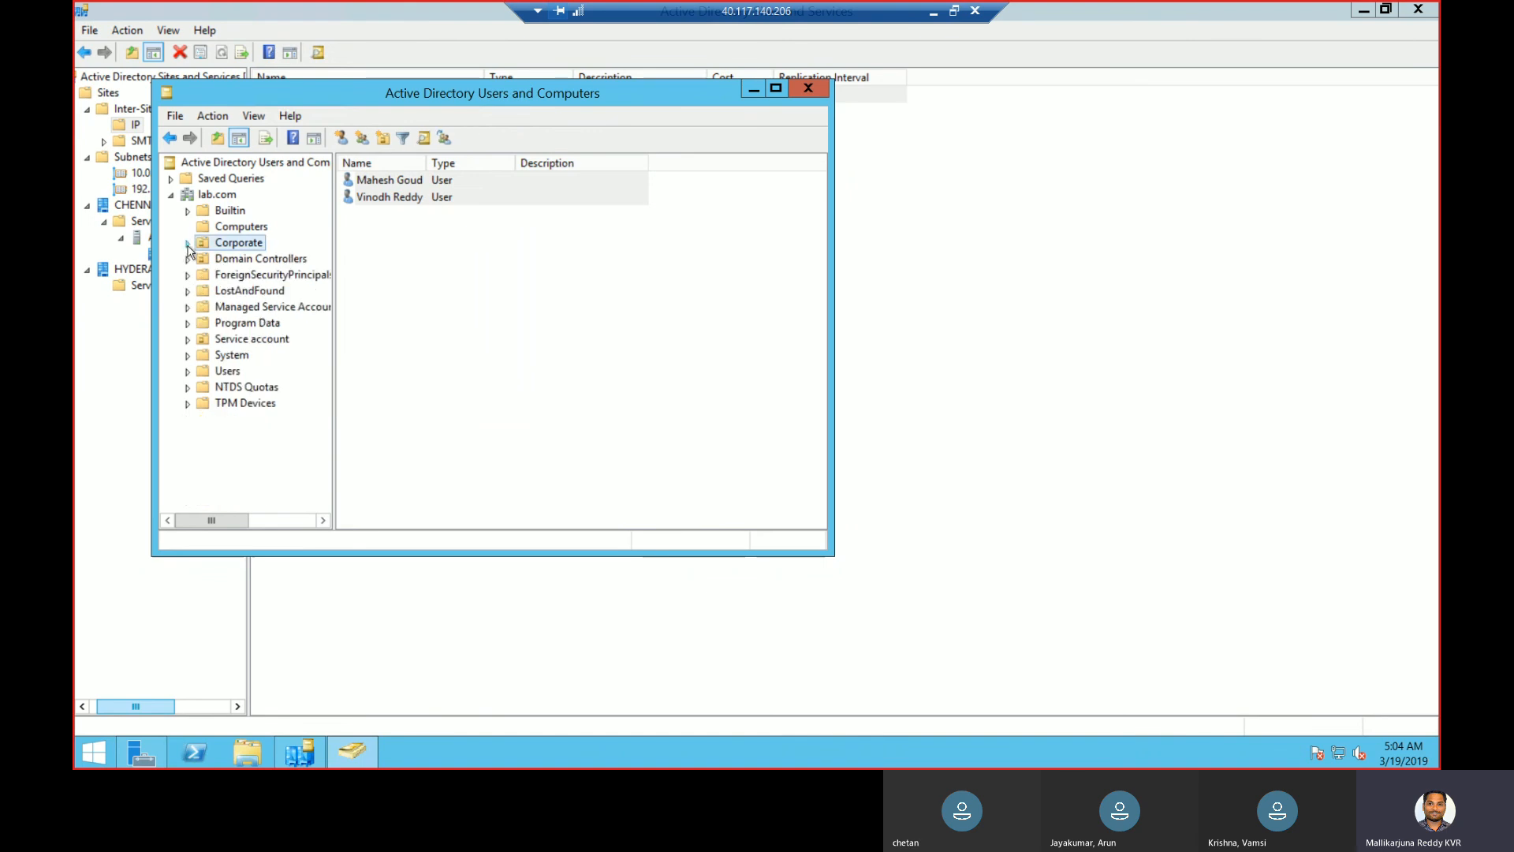
{"action": "right_click", "coordinate": [222, 196]}
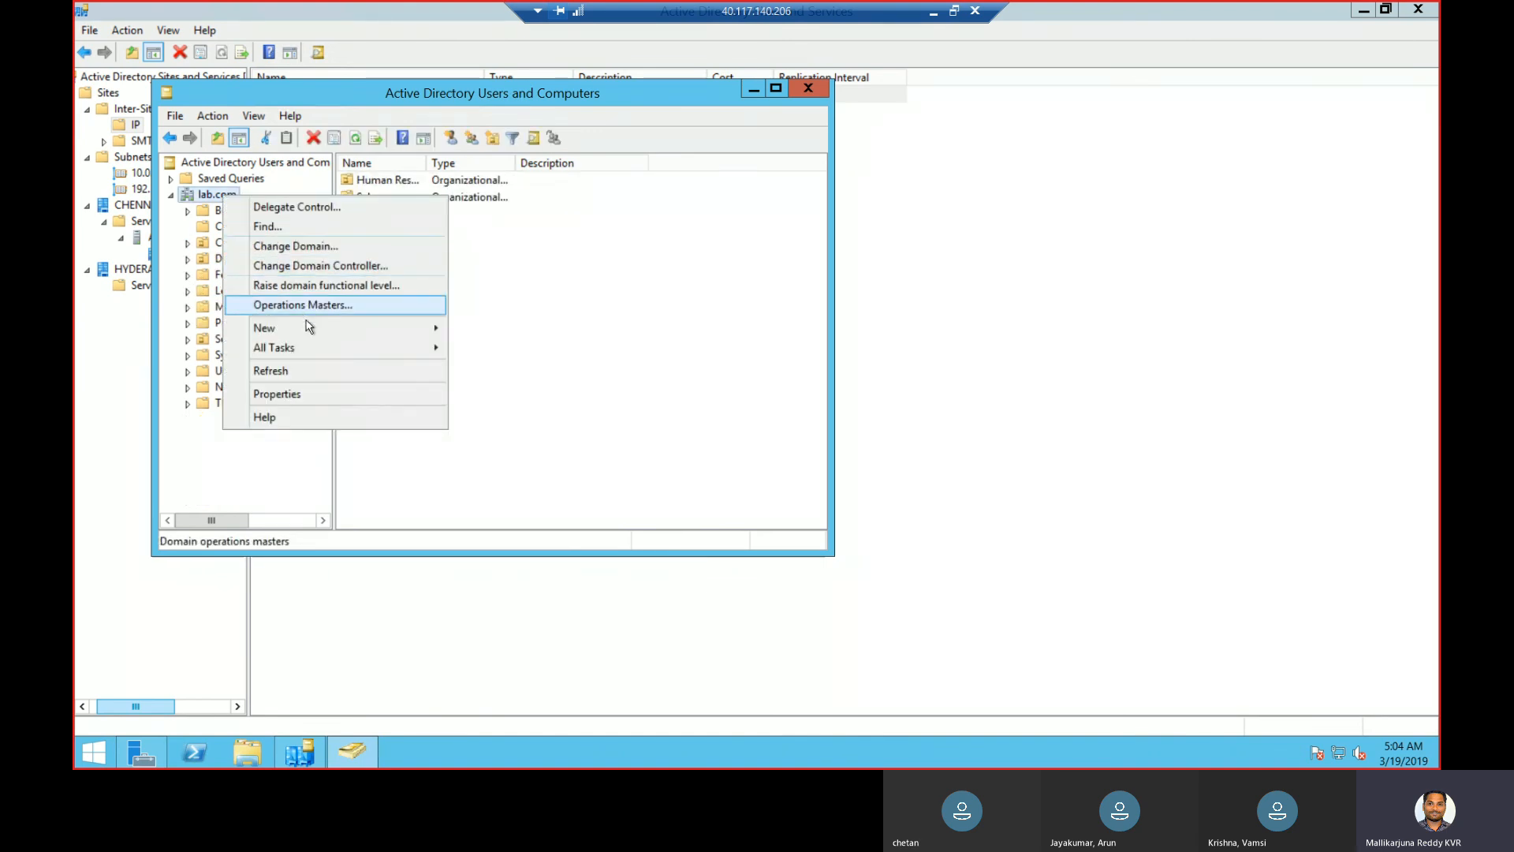
{"action": "mouse_move", "coordinate": [308, 325]}
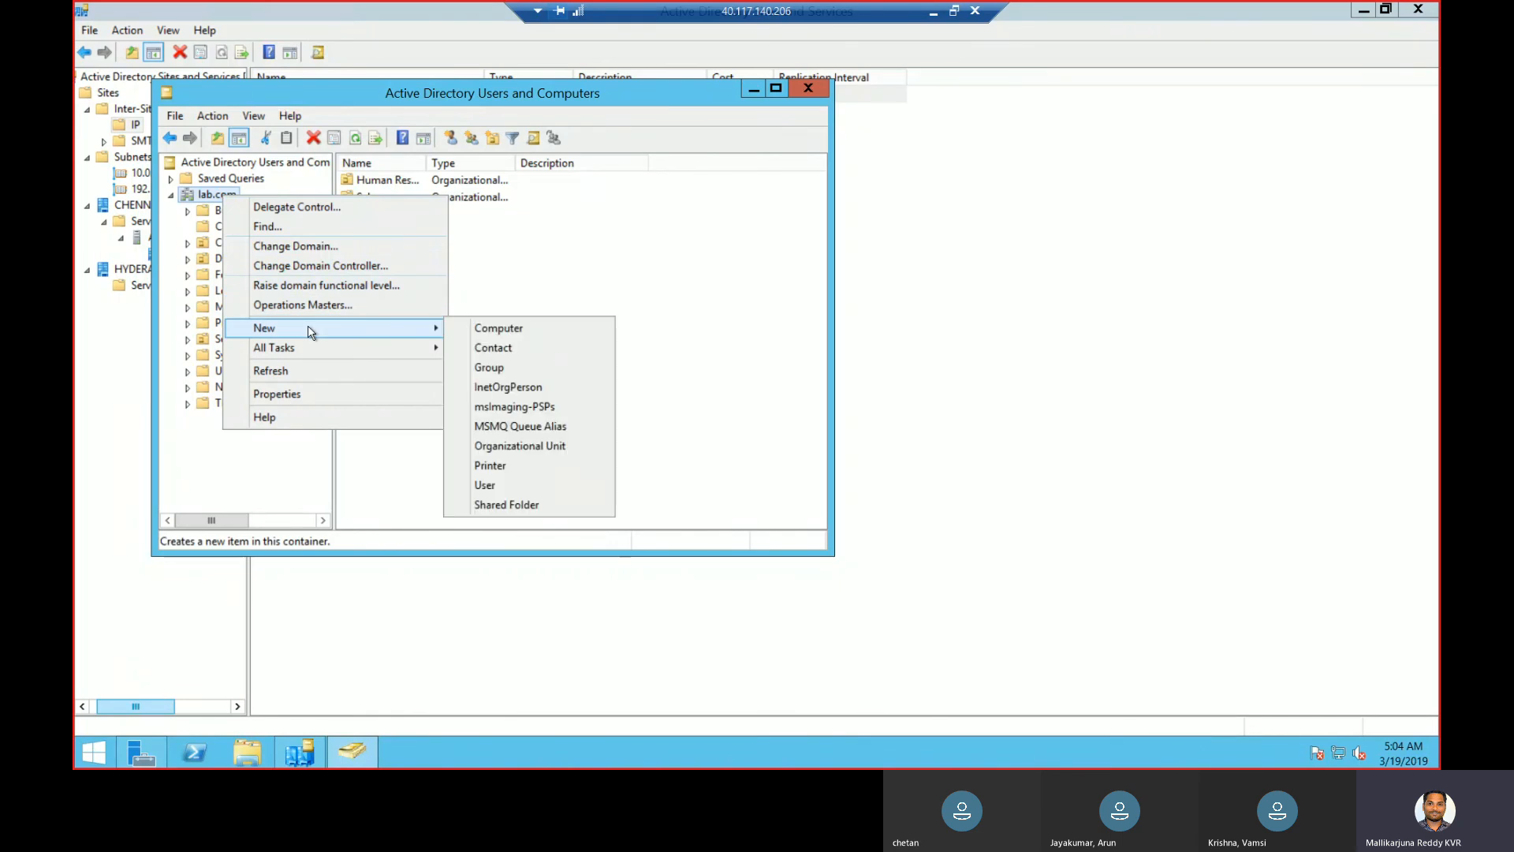
{"action": "left_click", "coordinate": [491, 368]}
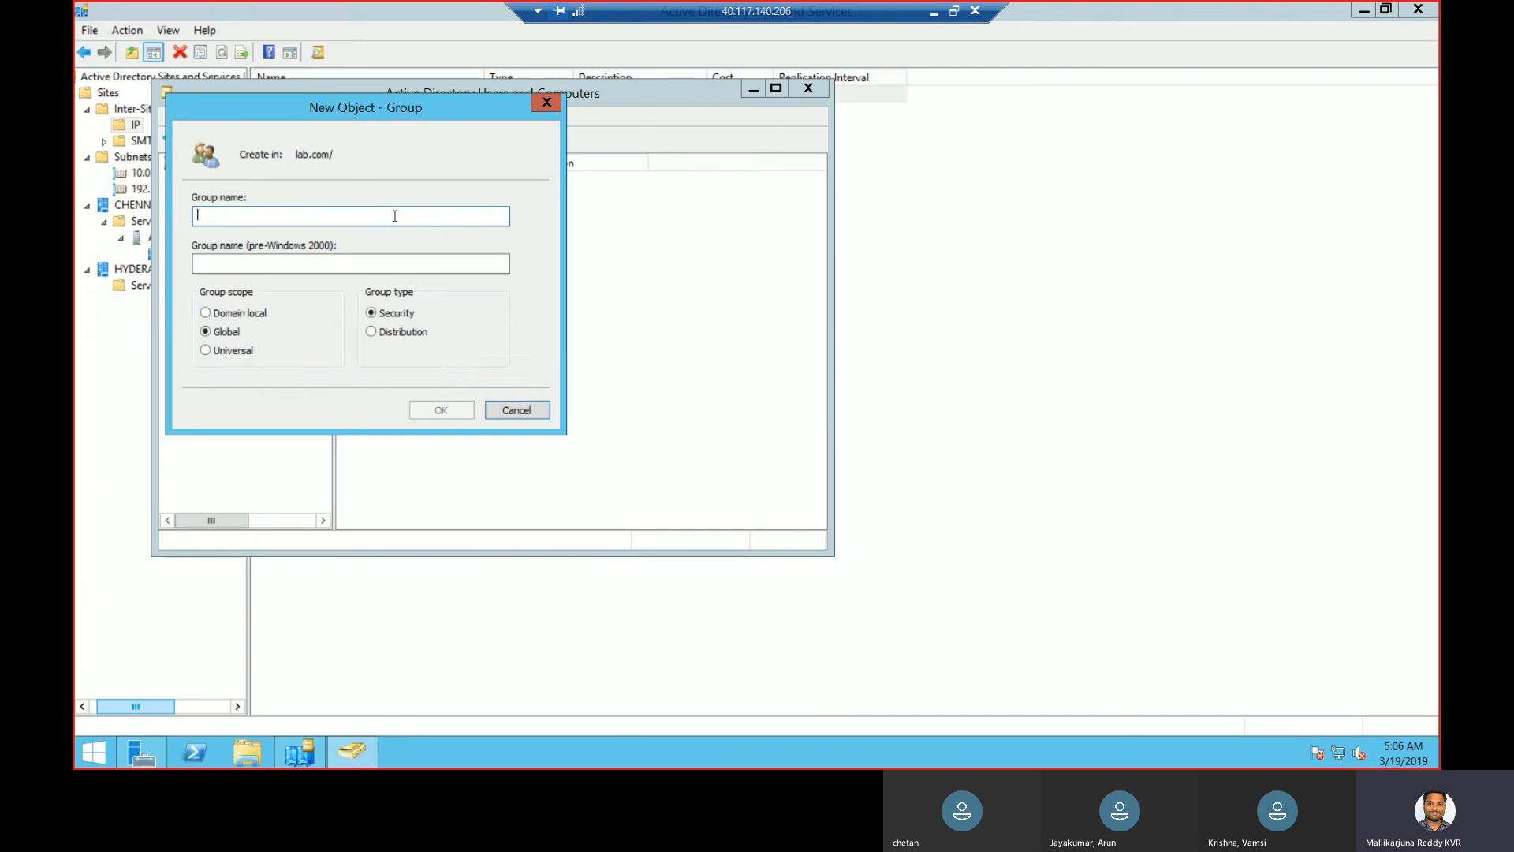
- Name the new group 'Access List', create it, and browse lab.com to find it
{"action": "type", "text": "A"}
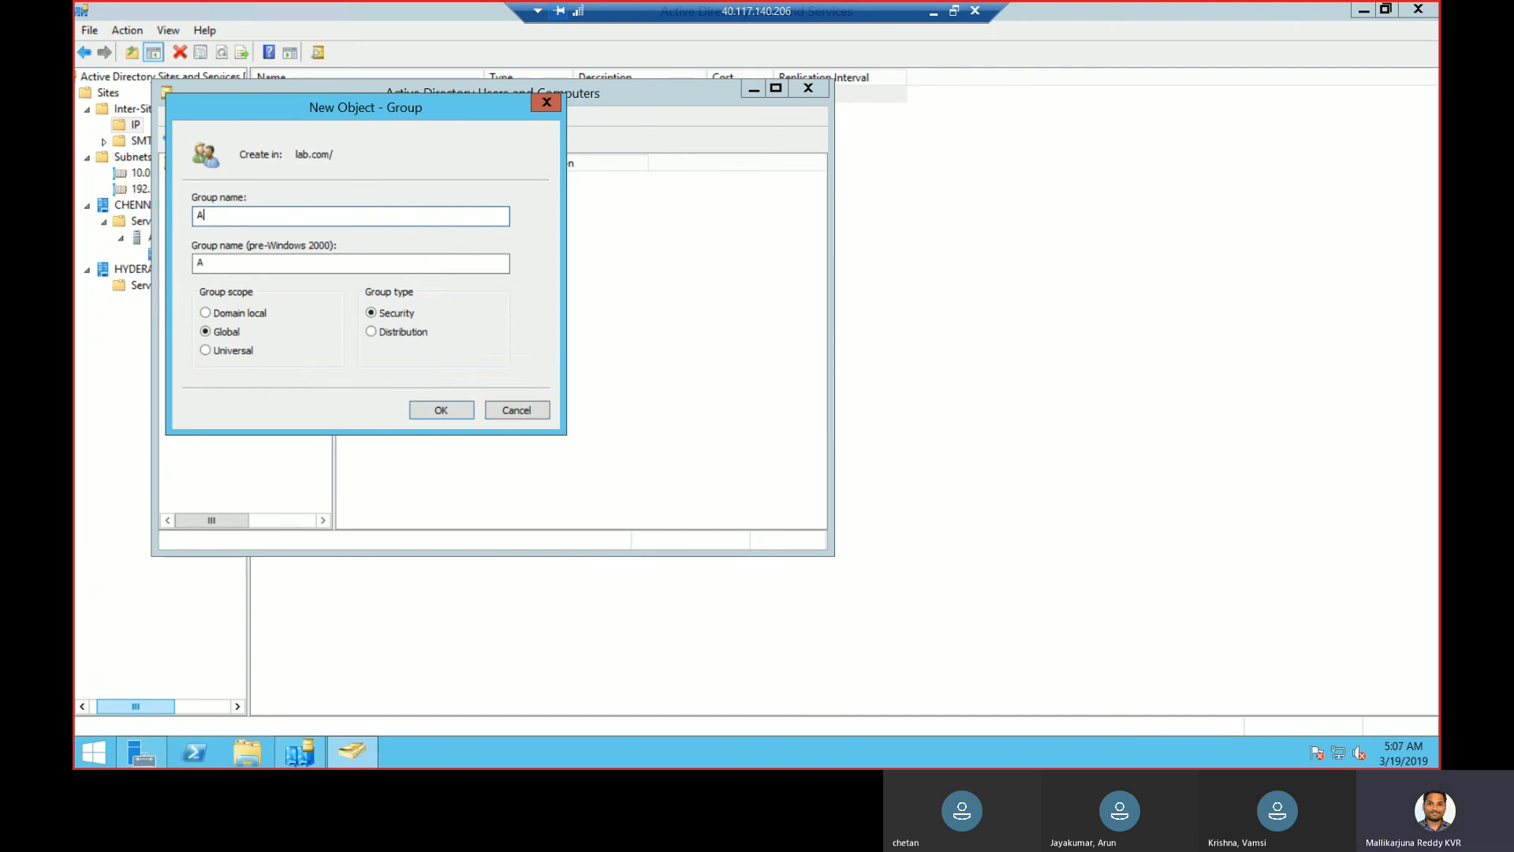
{"action": "type", "text": "ccess List"}
{"action": "left_click", "coordinate": [439, 410]}
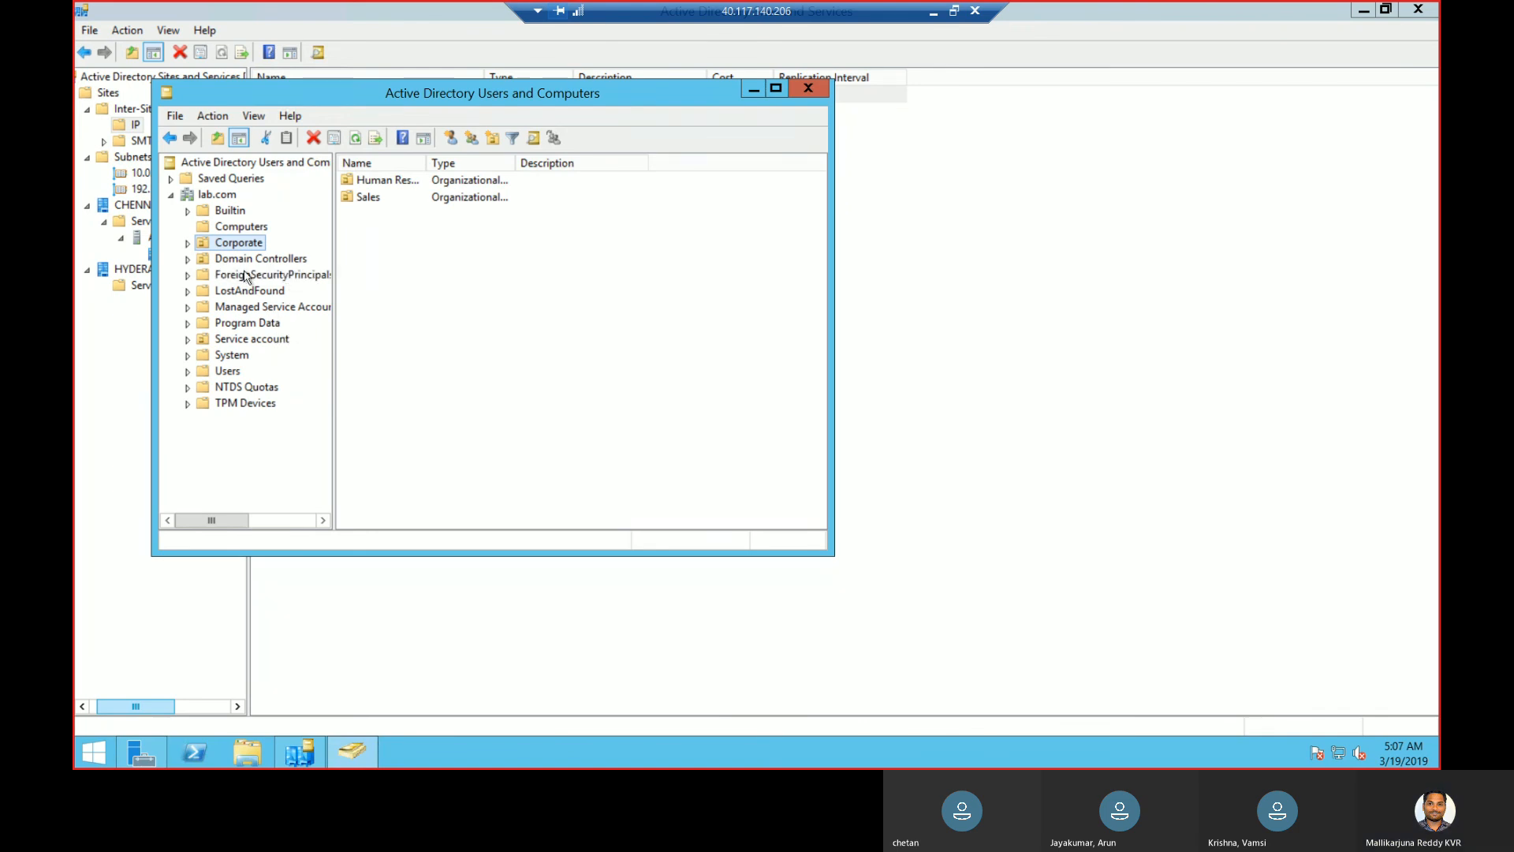
{"action": "left_click", "coordinate": [215, 194]}
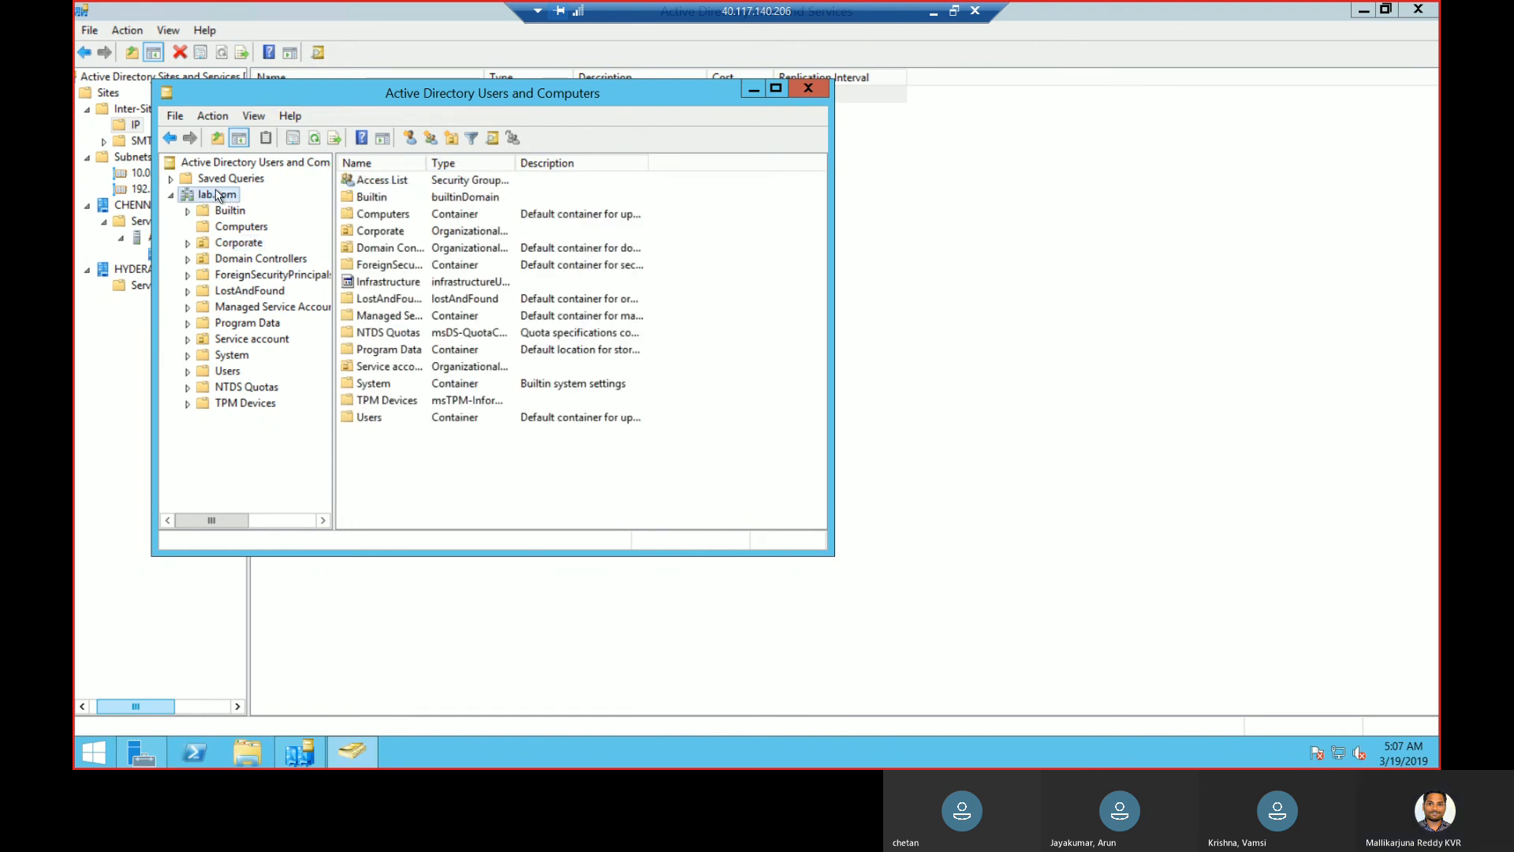
{"action": "left_click", "coordinate": [494, 137]}
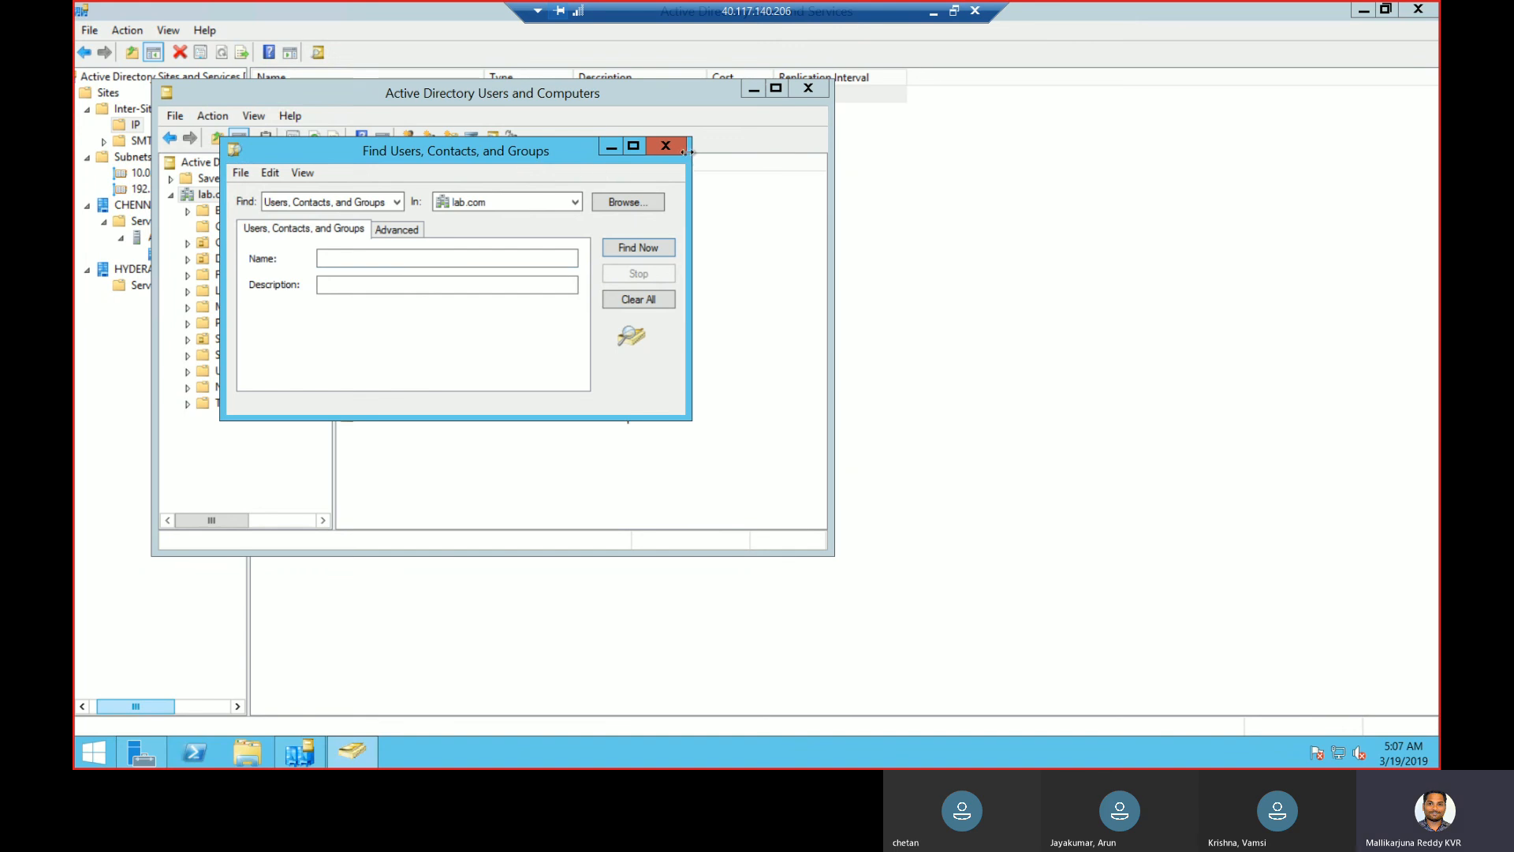
{"action": "left_click", "coordinate": [665, 146]}
- Check the Access List group's properties, then delete the group and confirm
{"action": "double_click", "coordinate": [386, 181]}
{"action": "left_click", "coordinate": [624, 88]}
{"action": "right_click", "coordinate": [425, 190]}
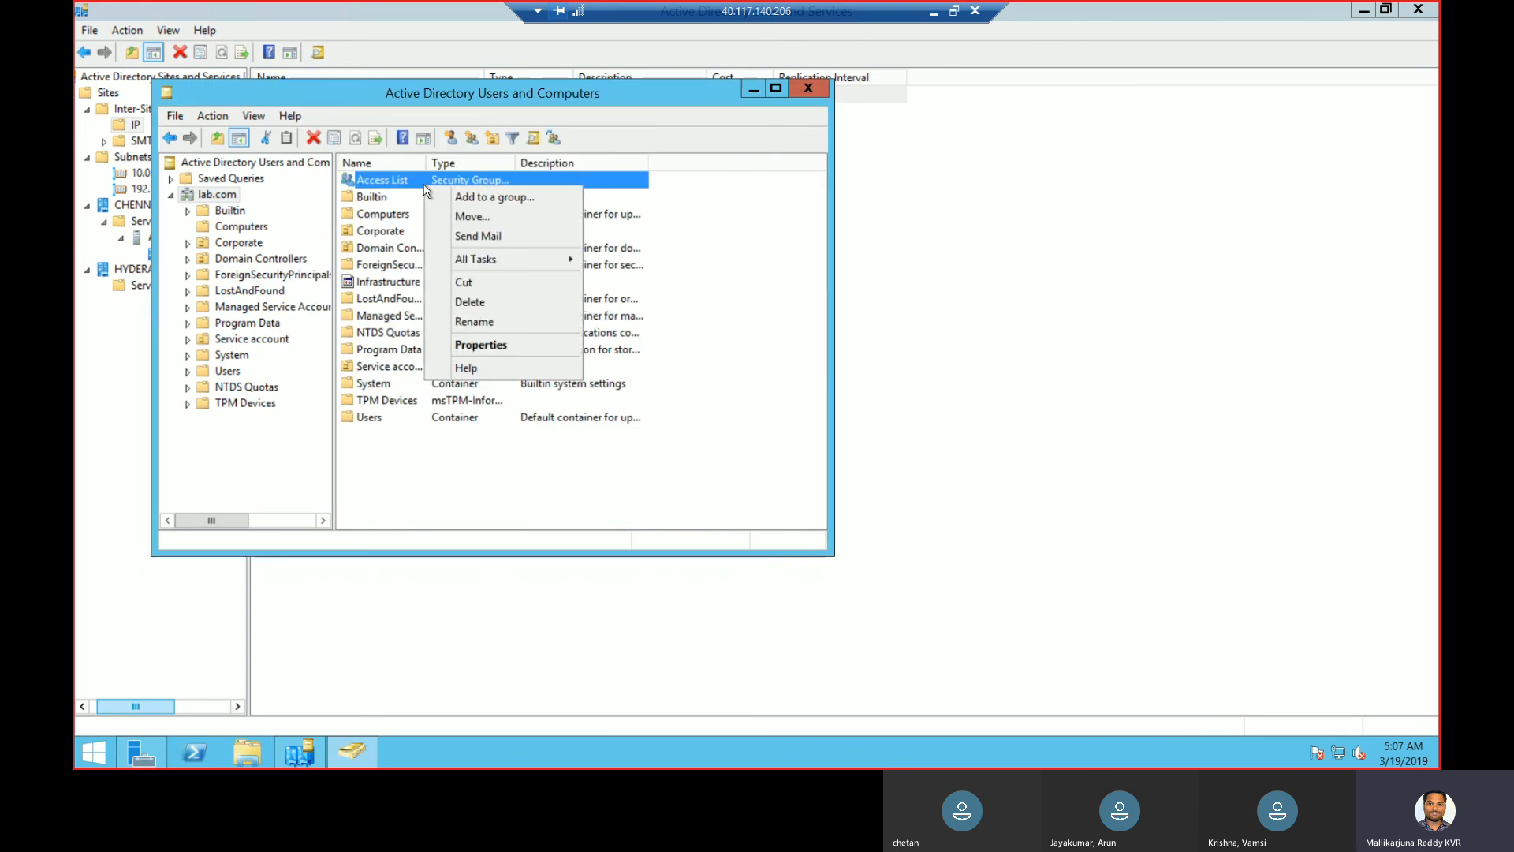
{"action": "left_click", "coordinate": [505, 304]}
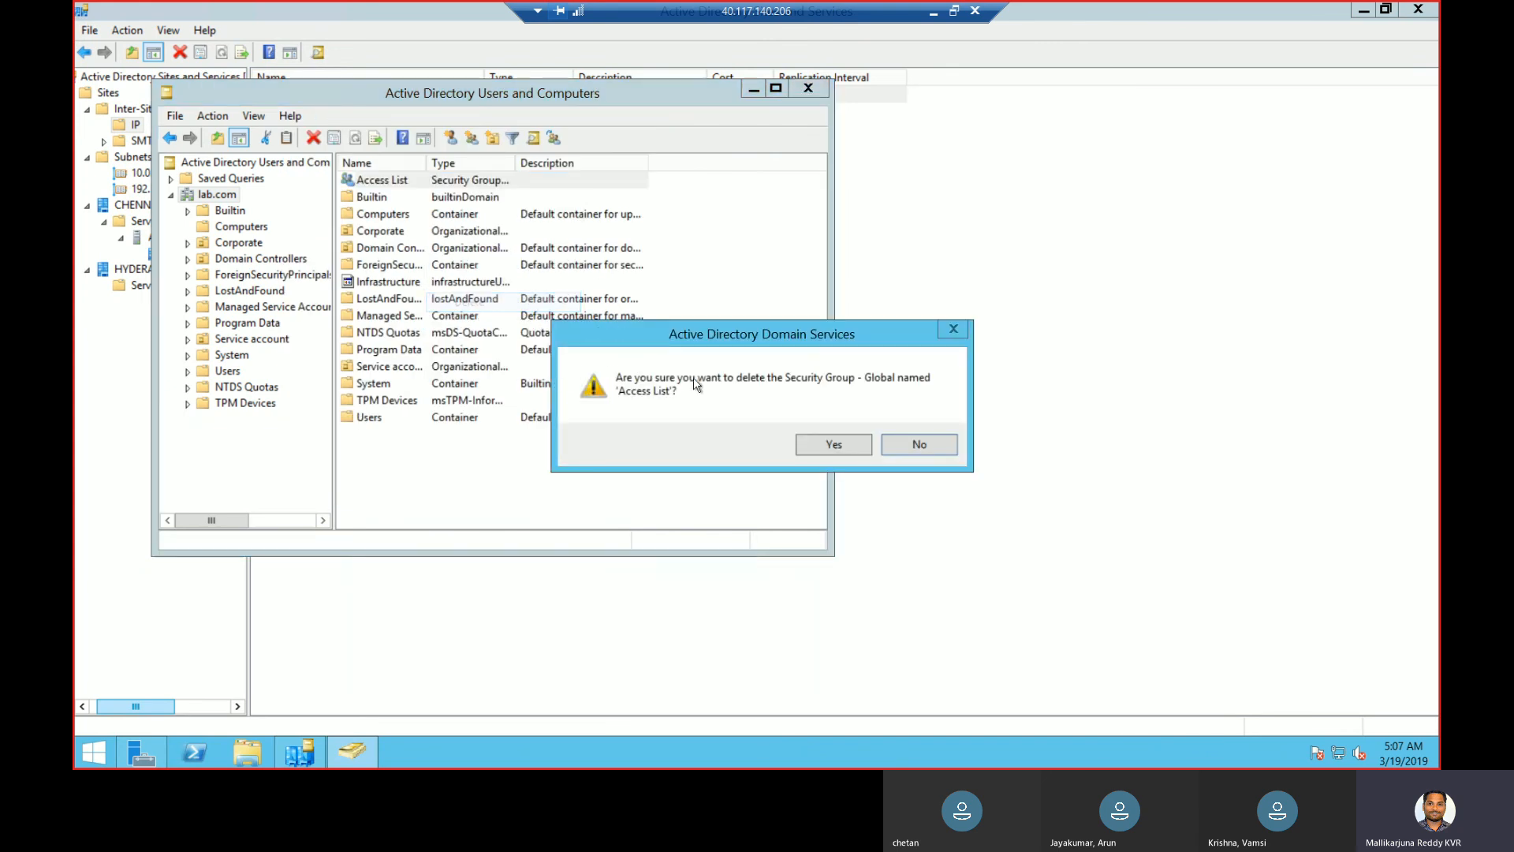
{"action": "left_click", "coordinate": [848, 451]}
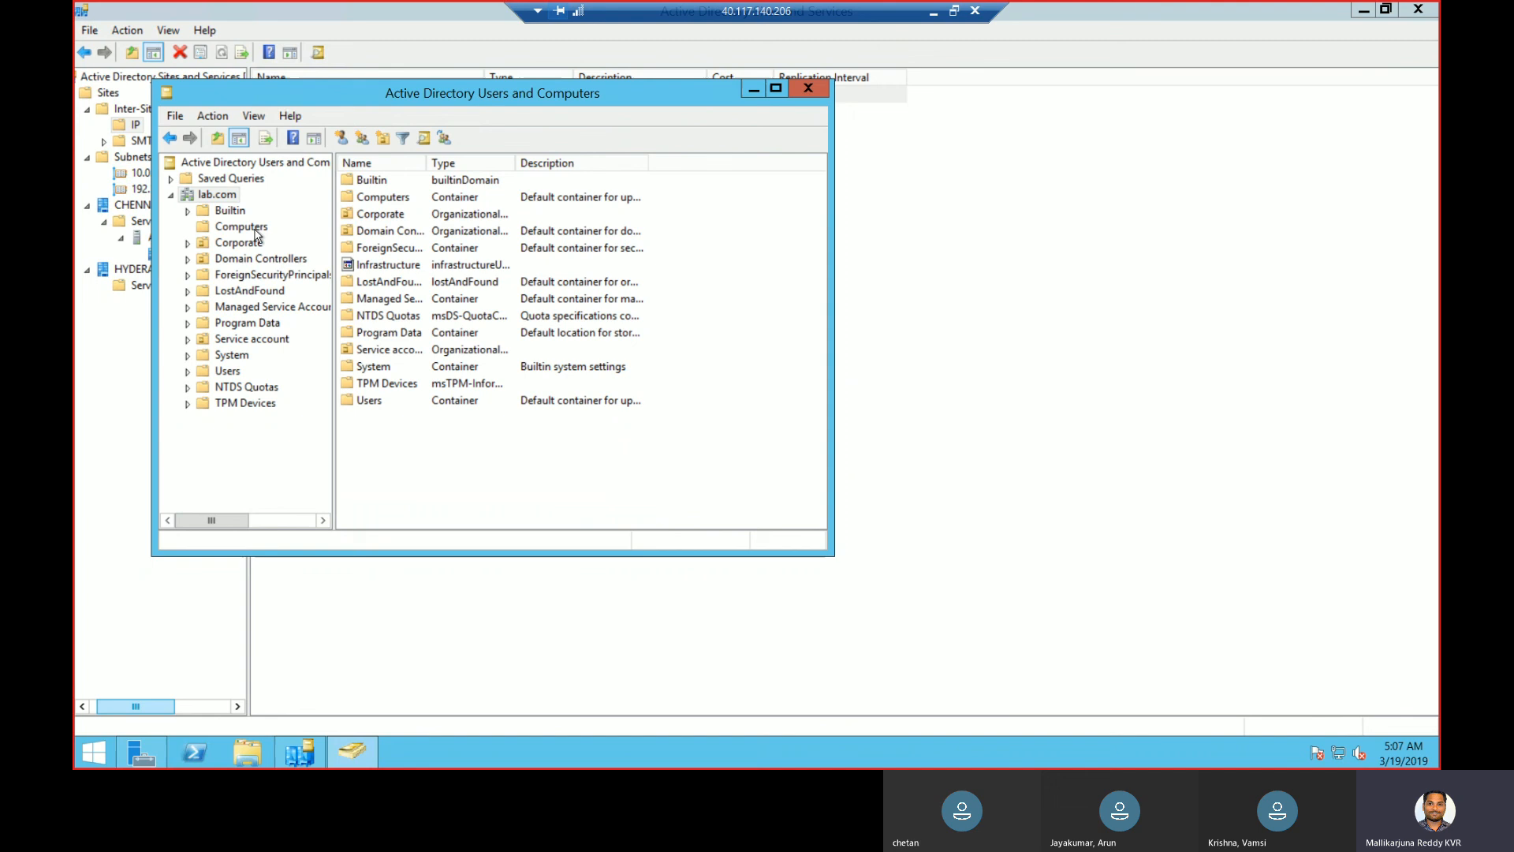
- Add an organizational unit named 'Corporate Groups' under lab.com, replacing a mistyped name
{"action": "right_click", "coordinate": [215, 193]}
{"action": "mouse_move", "coordinate": [330, 337]}
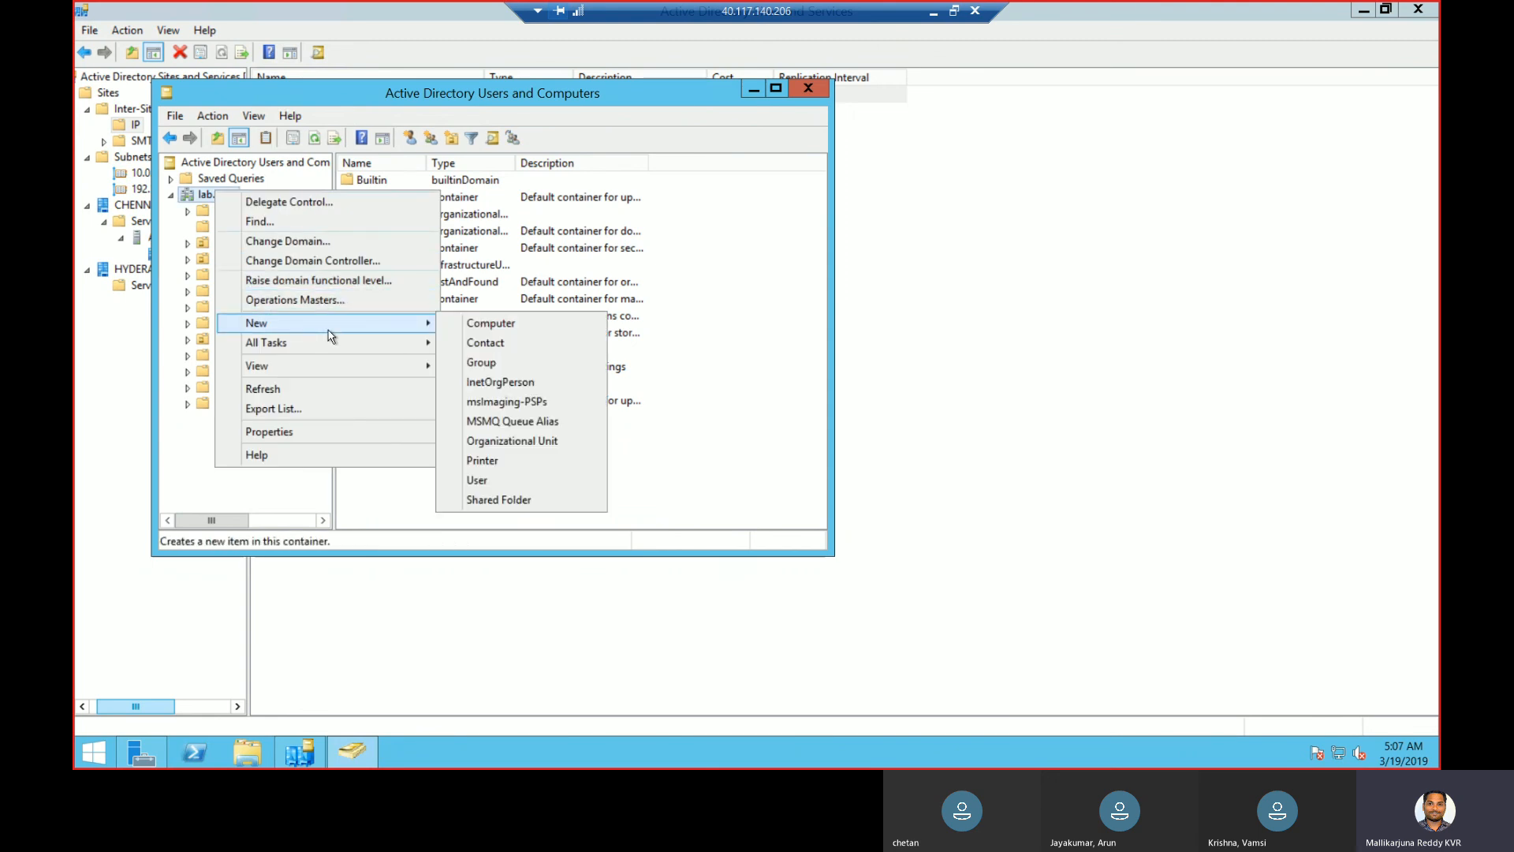
{"action": "left_click", "coordinate": [505, 441]}
{"action": "type", "text": "Finan"}
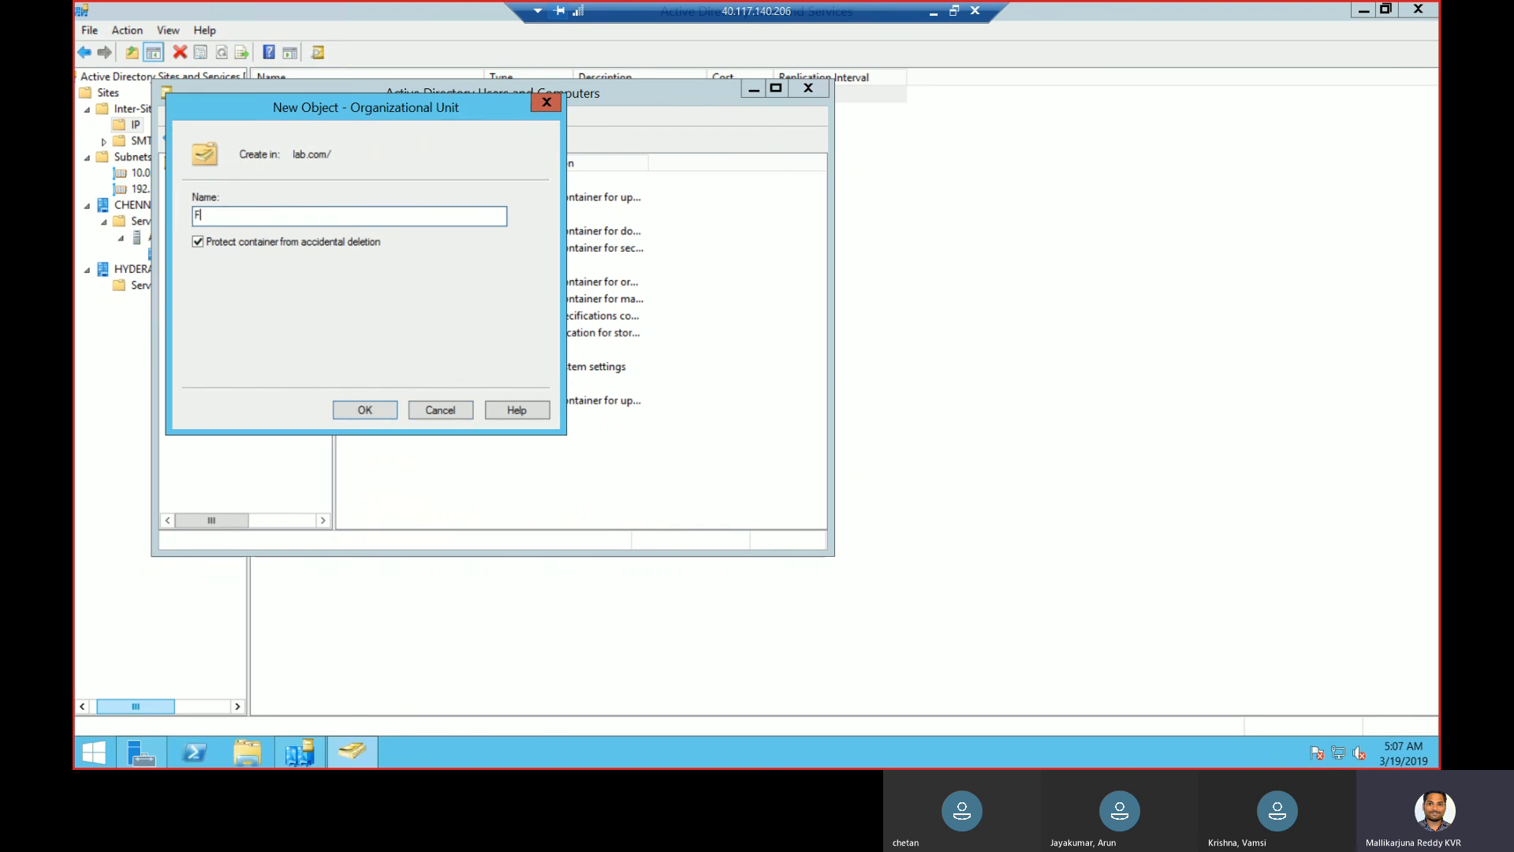
{"action": "key", "text": "BackSpace"}
{"action": "key", "text": "BackSpace"}
{"action": "key", "text": "BackSpace"}
{"action": "key", "text": "BackSpace"}
{"action": "key", "text": "BackSpace"}
{"action": "type", "text": "Corporat"}
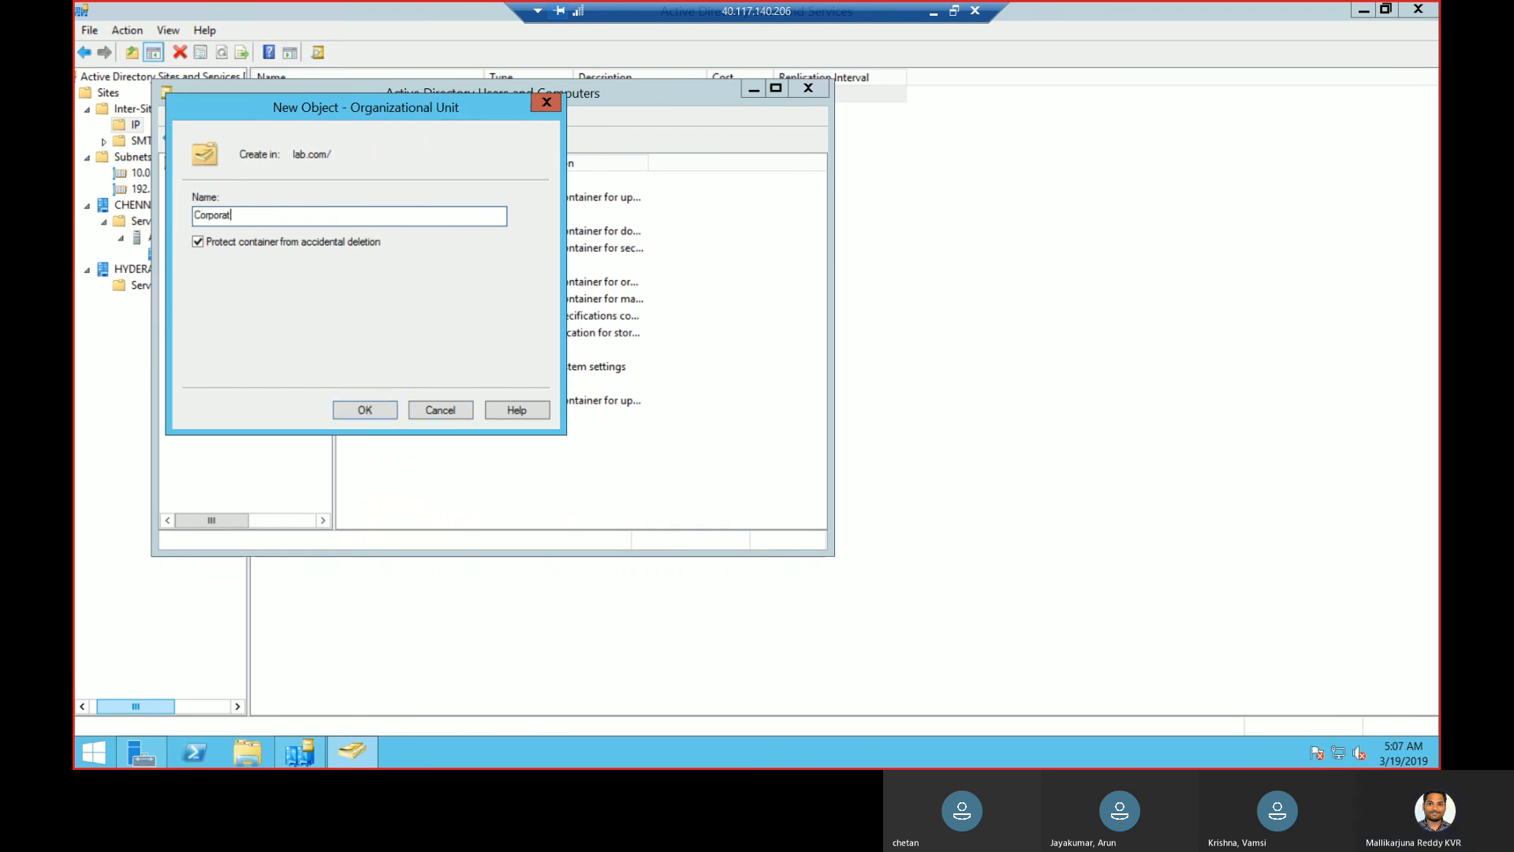
{"action": "type", "text": "e Groups"}
{"action": "left_click", "coordinate": [359, 410]}
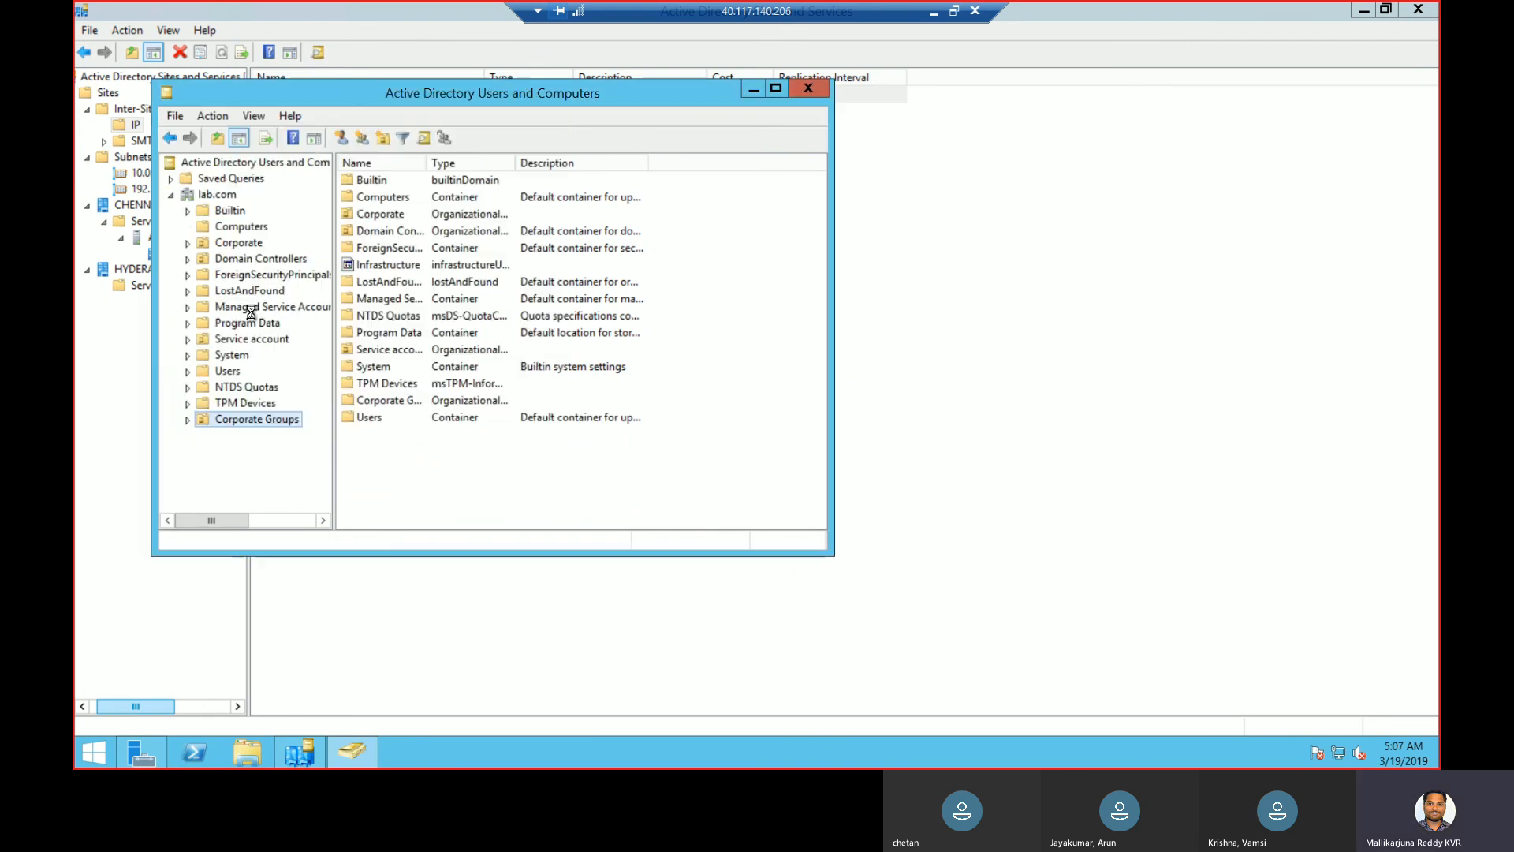
- Create the group 'user access' in the Corporate Groups OU
{"action": "right_click", "coordinate": [235, 423]}
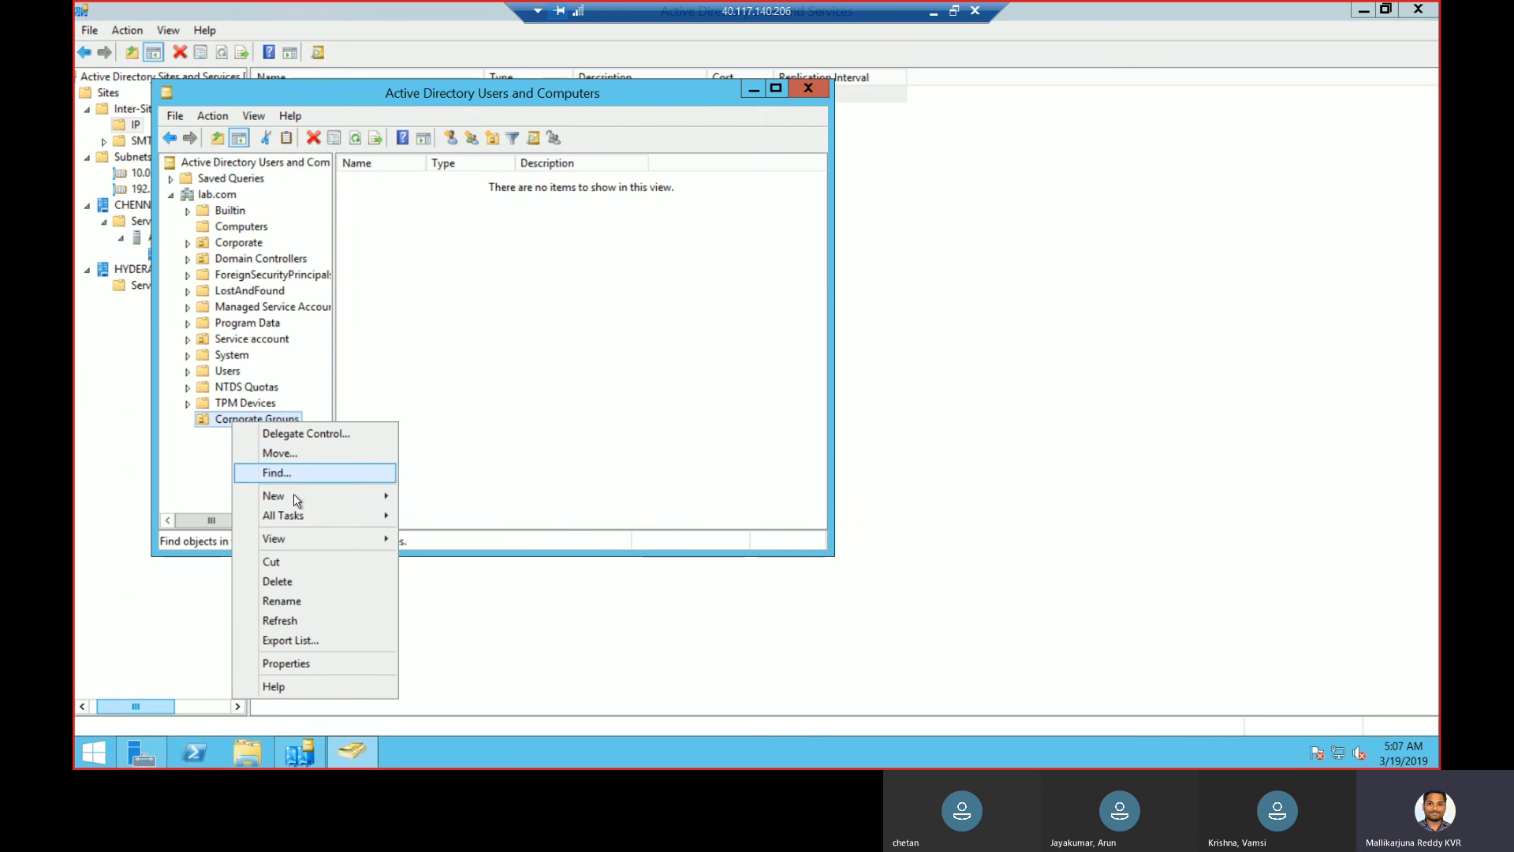
{"action": "mouse_move", "coordinate": [293, 497]}
{"action": "left_click", "coordinate": [436, 535]}
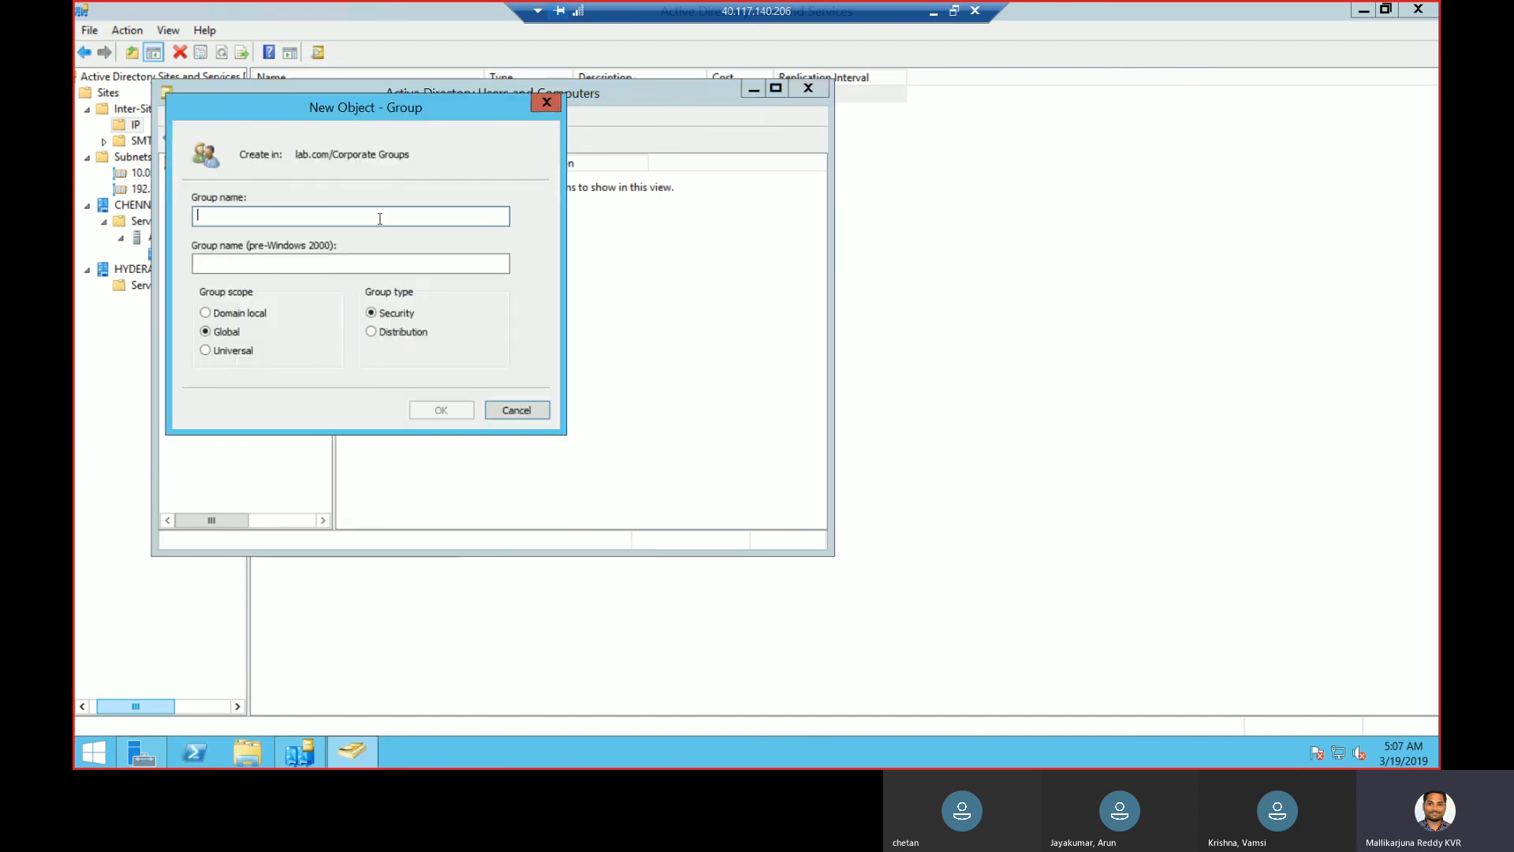
{"action": "type", "text": "Acc"}
{"action": "key", "text": "BackSpace"}
{"action": "key", "text": "BackSpace"}
{"action": "key", "text": "BackSpace"}
{"action": "type", "text": "user access"}
{"action": "left_click", "coordinate": [433, 405]}
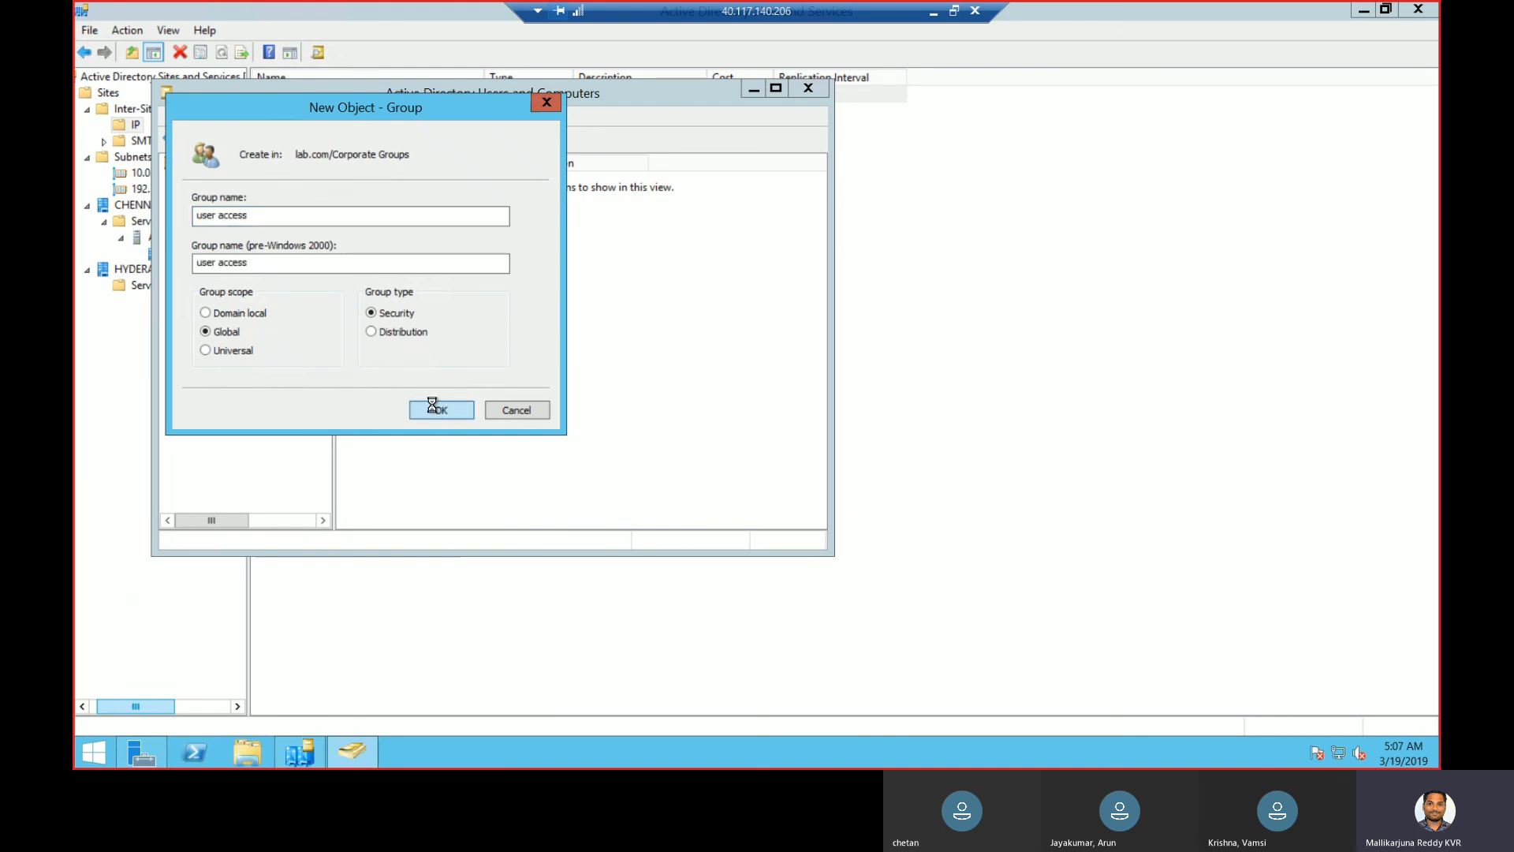
- Create a second group named 'computers access' in Corporate Groups
{"action": "right_click", "coordinate": [276, 419]}
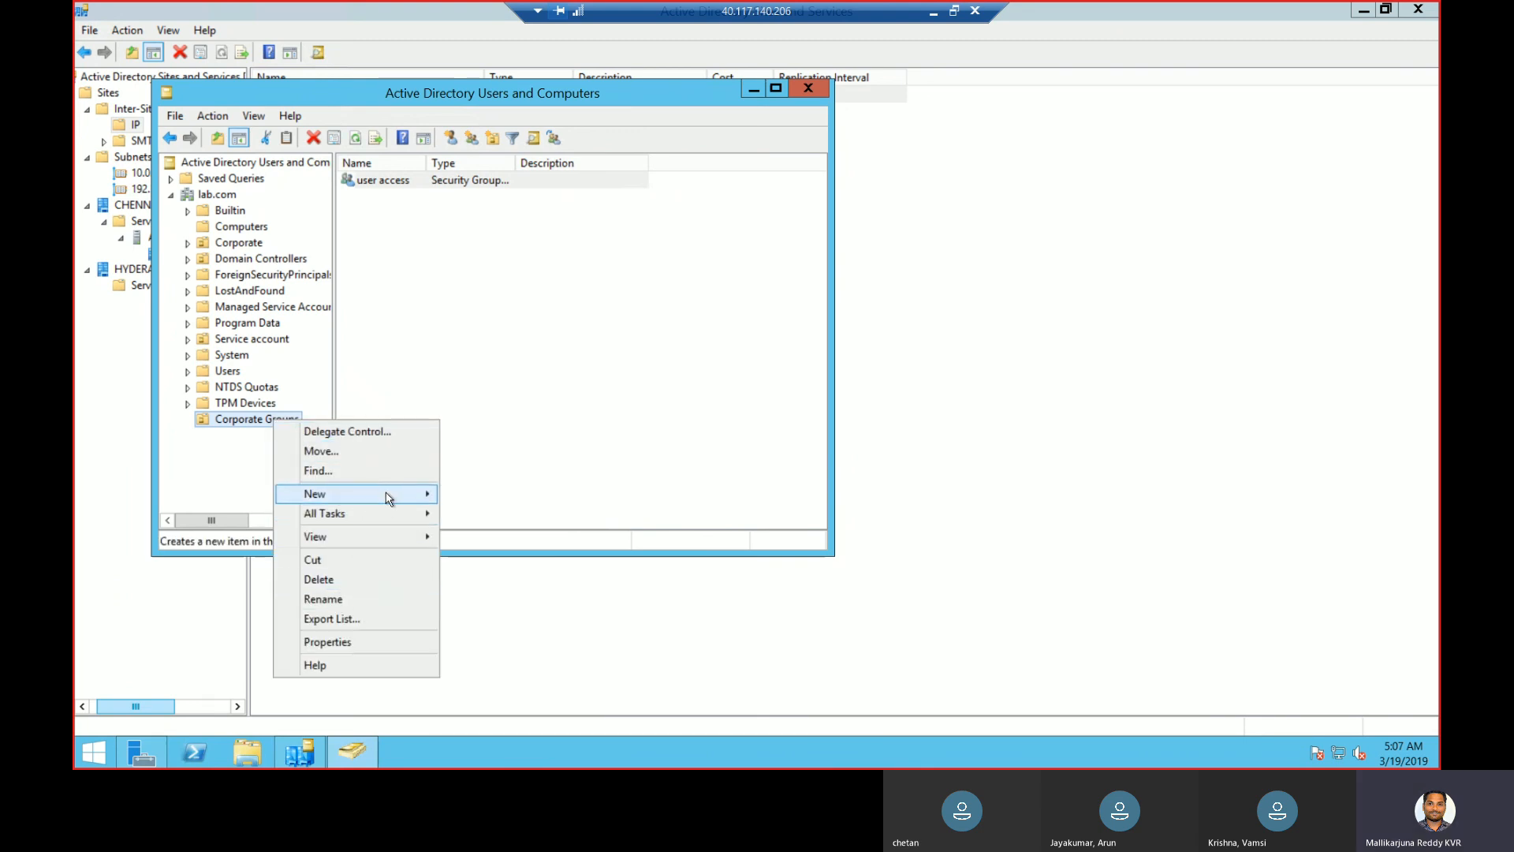
{"action": "mouse_move", "coordinate": [389, 498]}
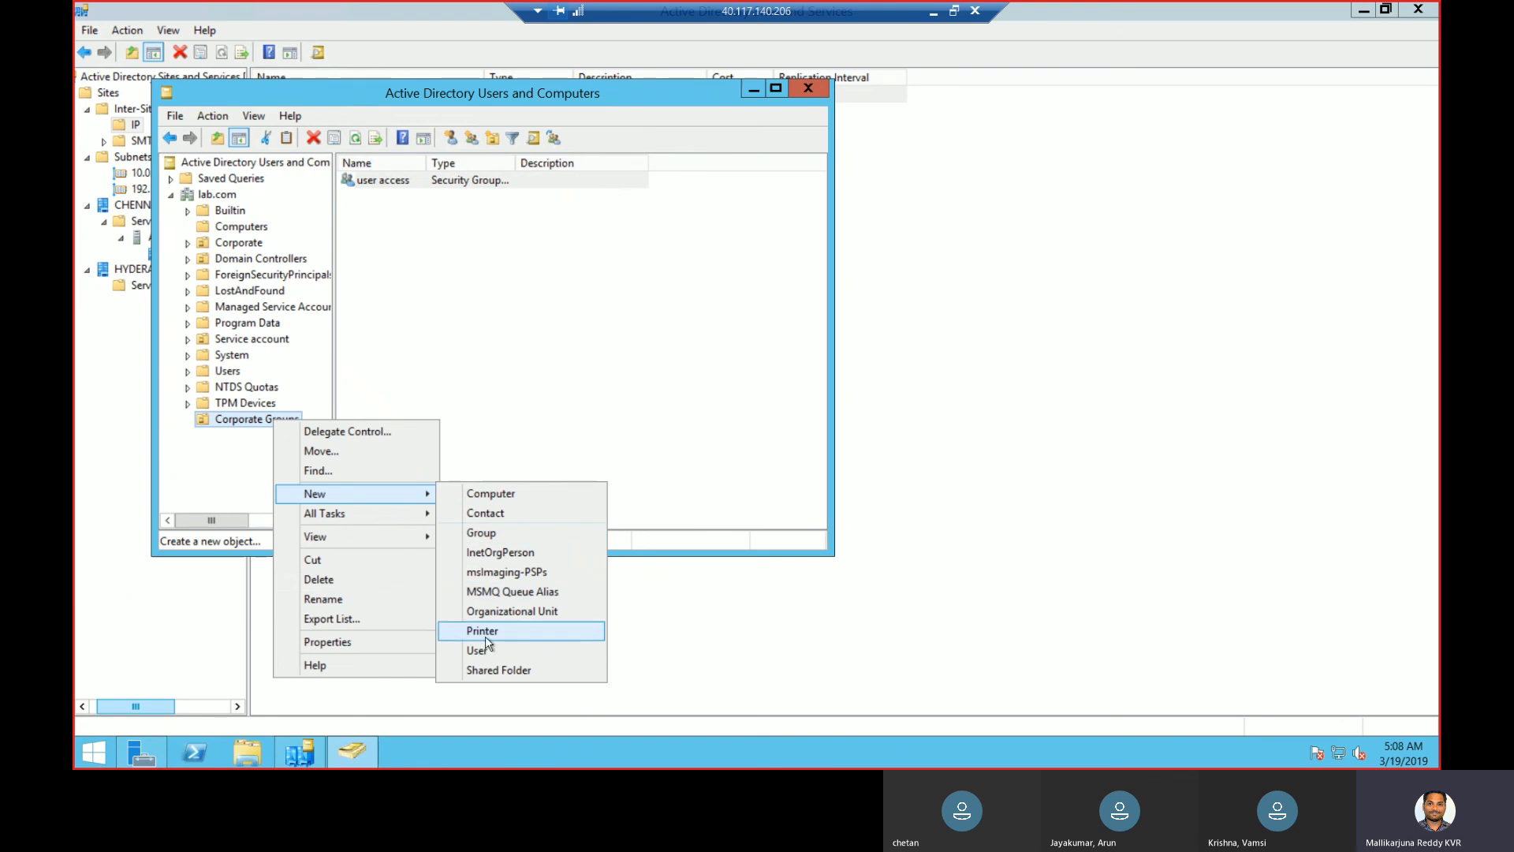
{"action": "left_click", "coordinate": [513, 533]}
{"action": "type", "text": "computers access"}
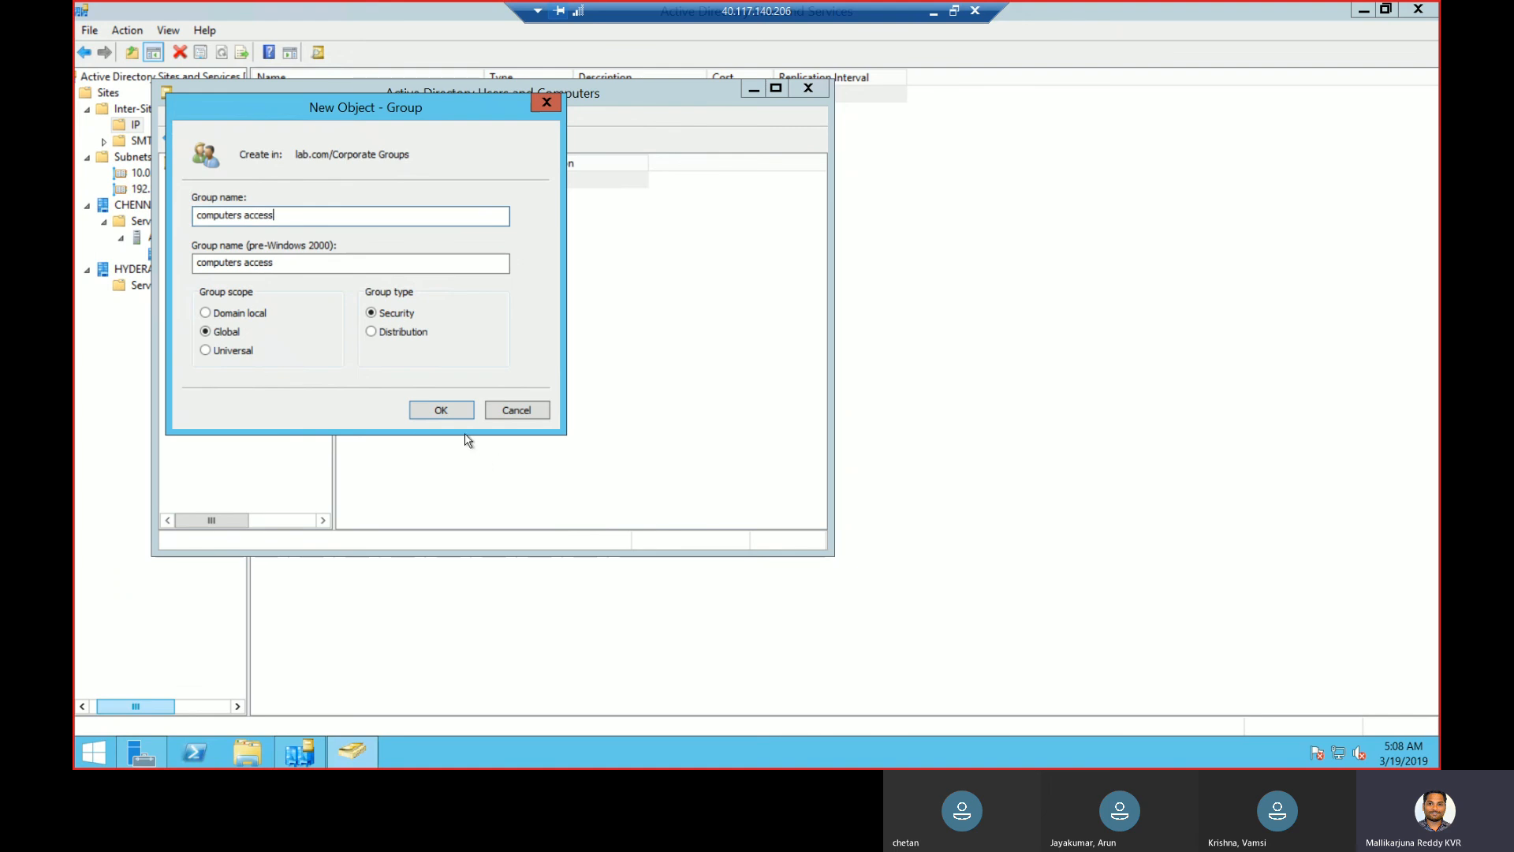
{"action": "left_click", "coordinate": [455, 411]}
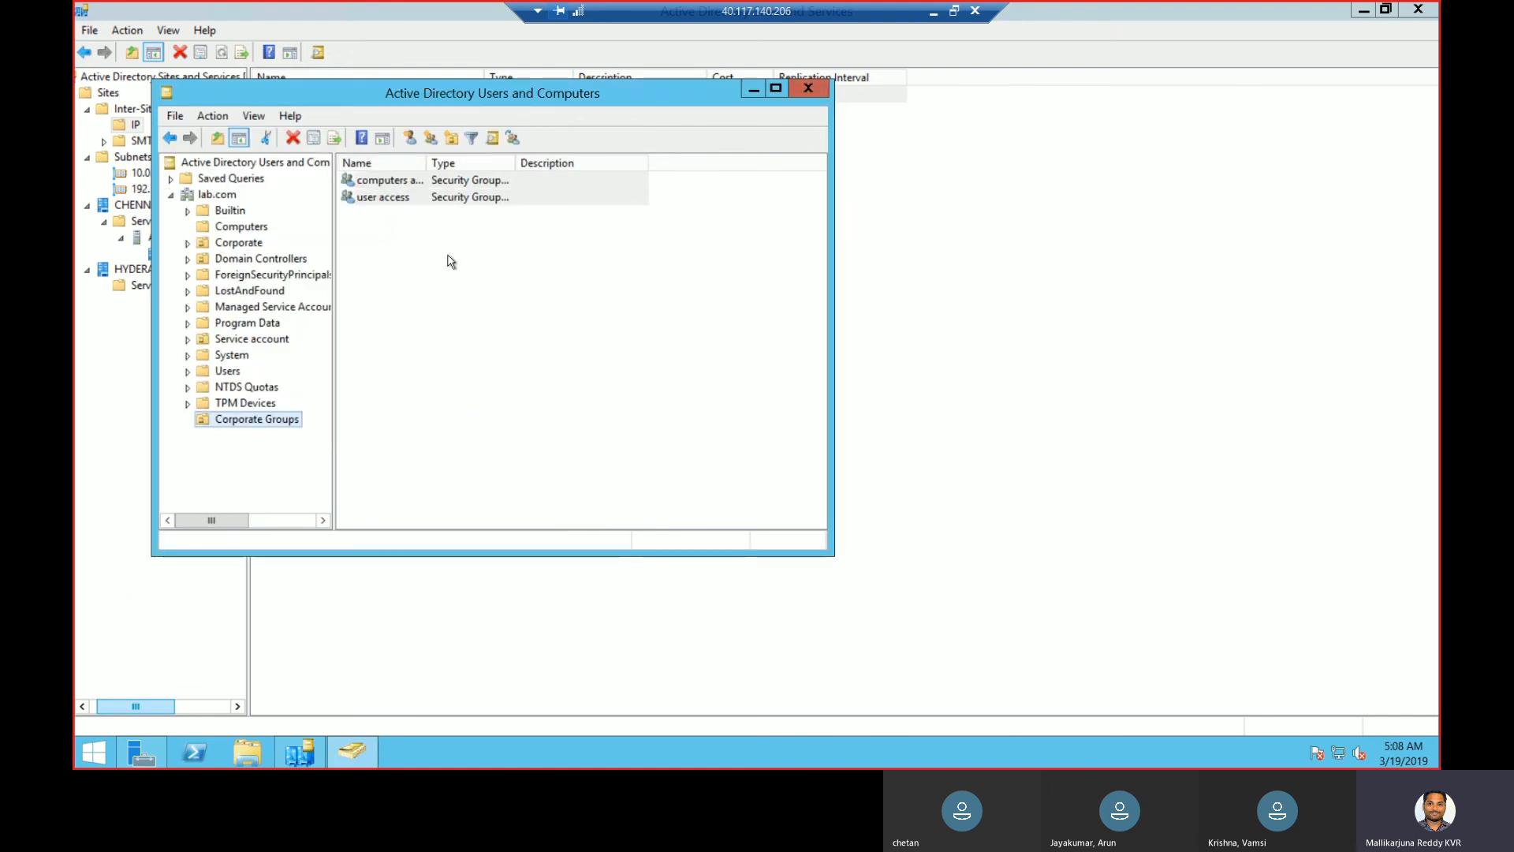
- Add the computer Client to the computers access group, with Computers enabled as a search object type
{"action": "left_click", "coordinate": [405, 186]}
{"action": "double_click", "coordinate": [406, 188]}
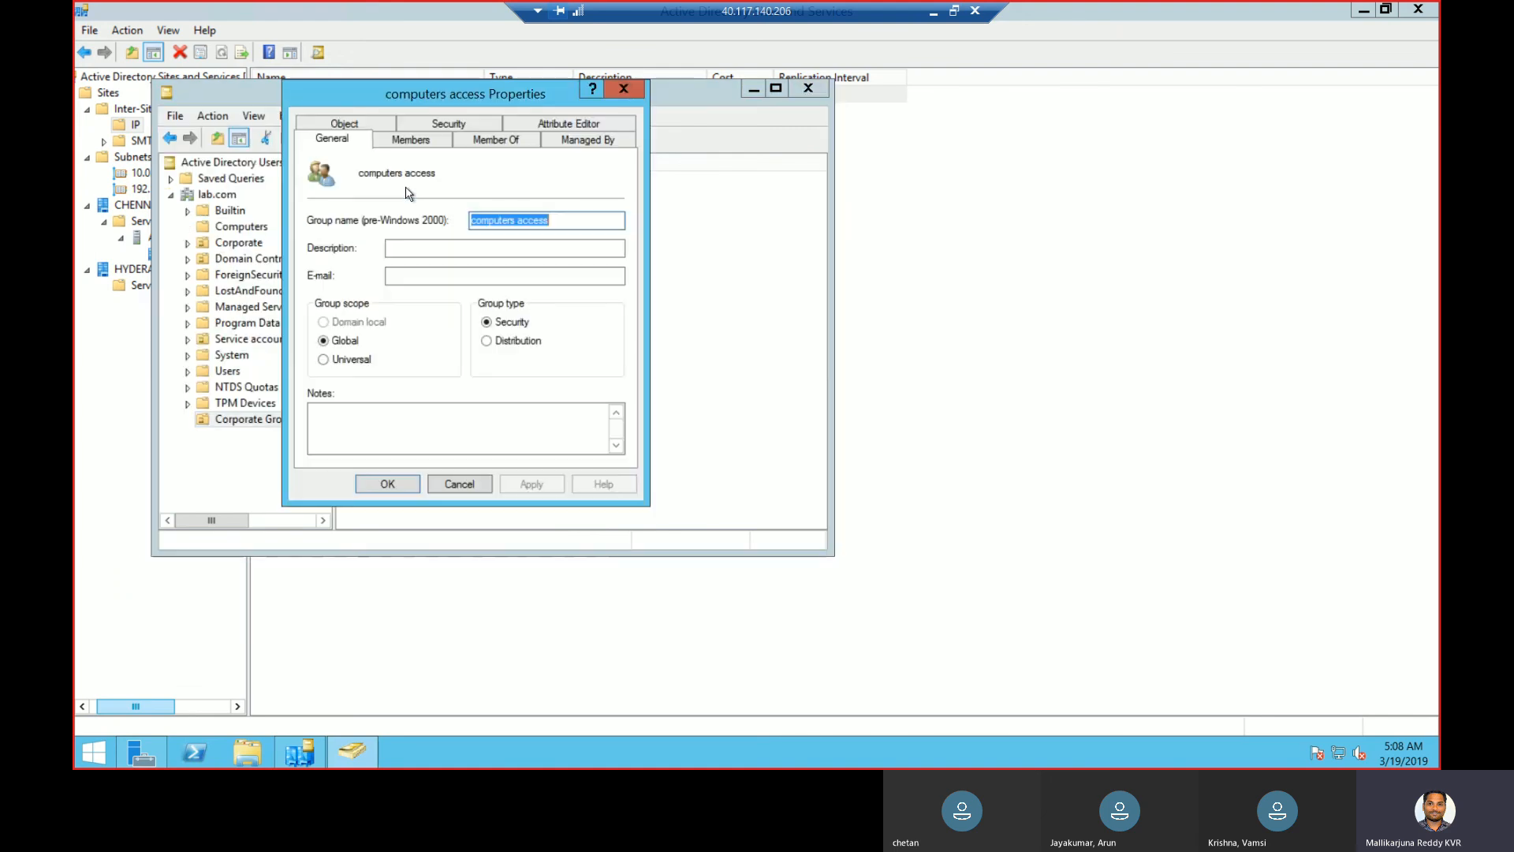
{"action": "left_click", "coordinate": [411, 140]}
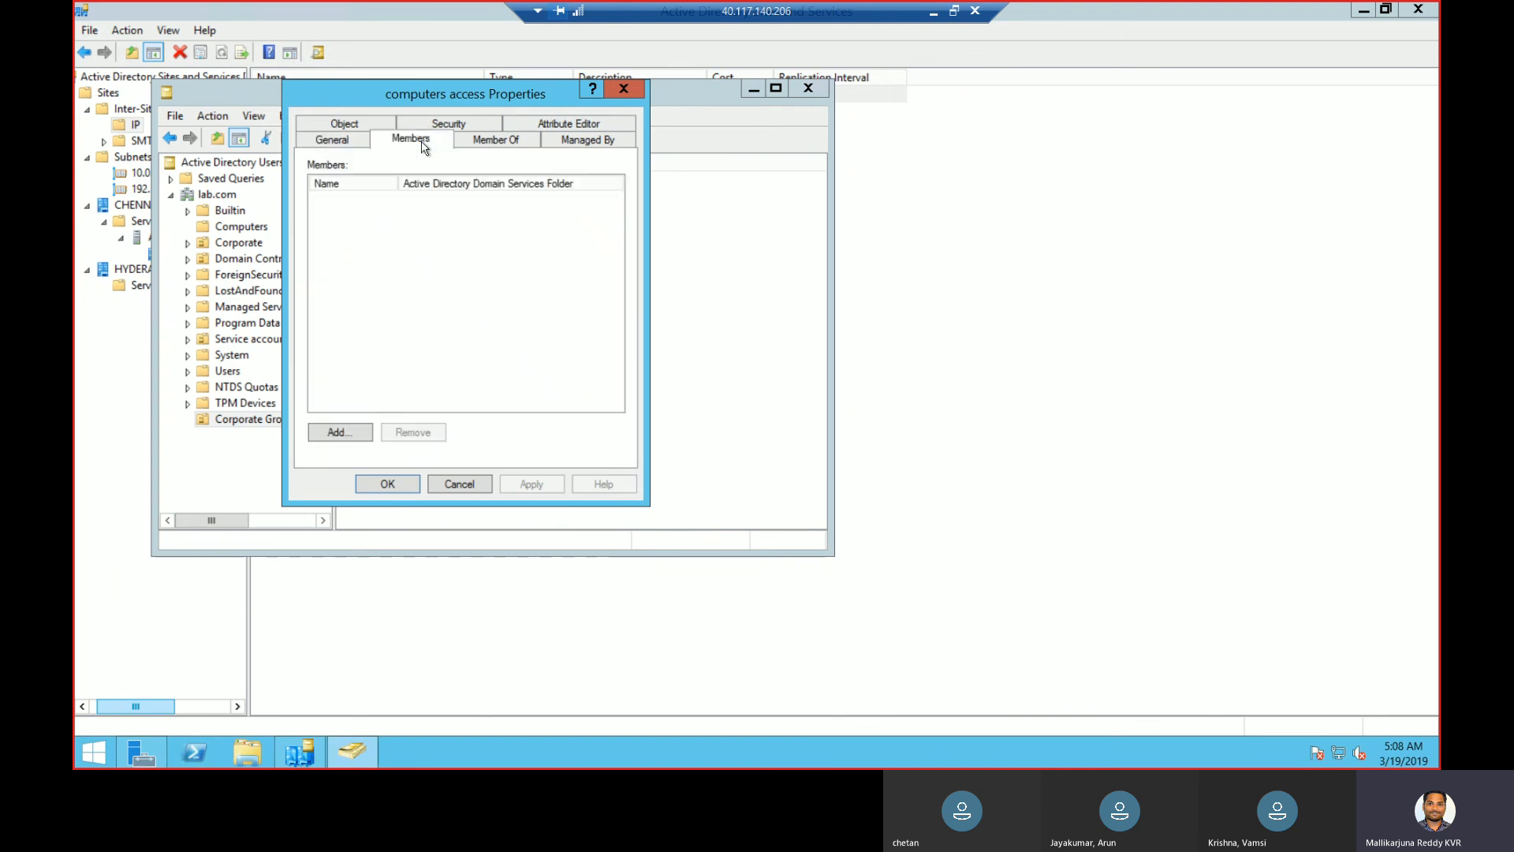
{"action": "left_click", "coordinate": [344, 439]}
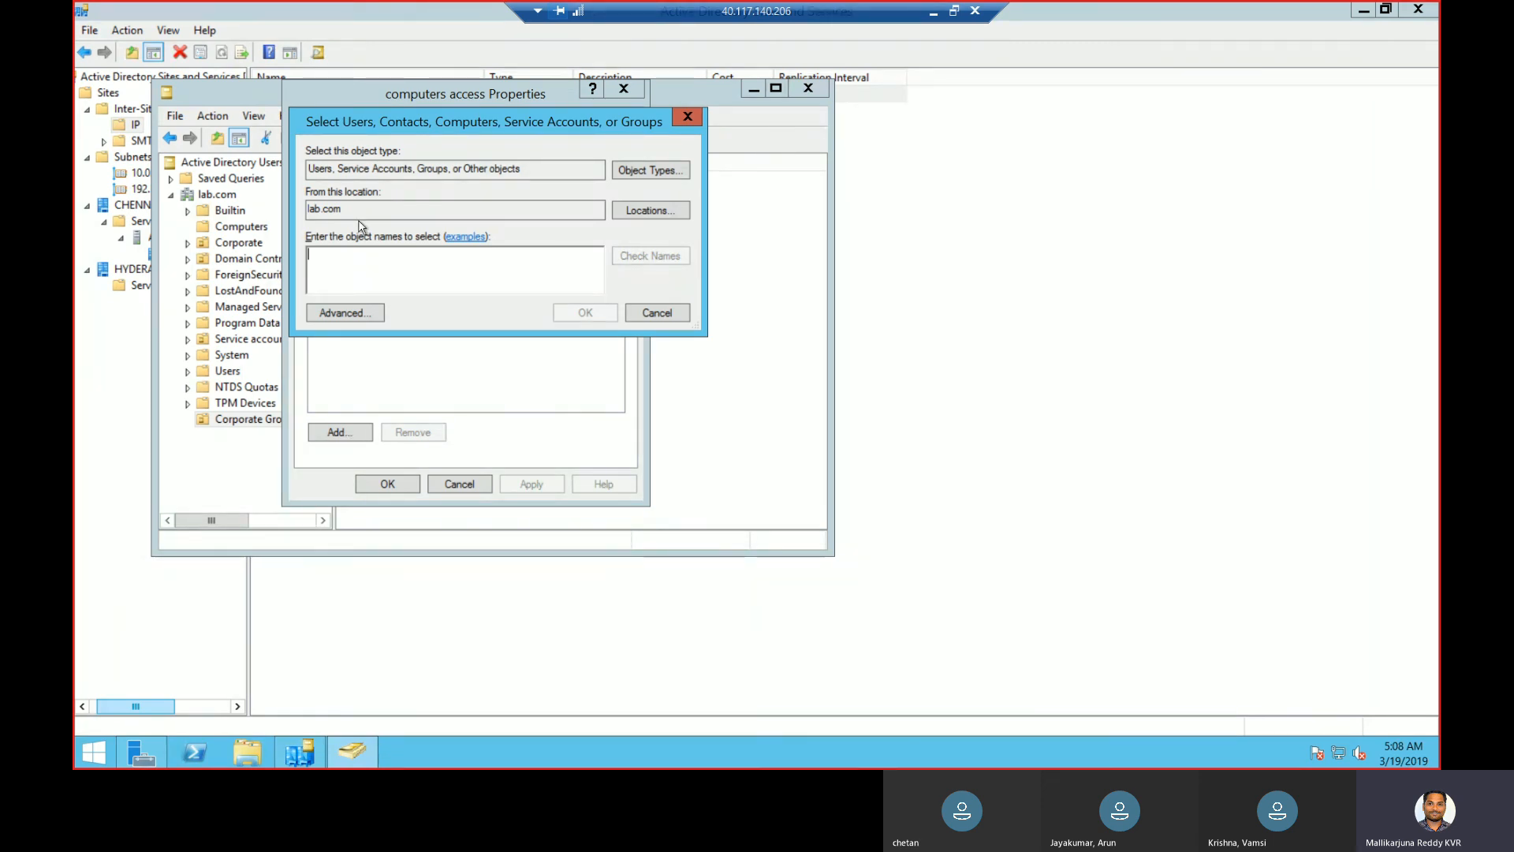
{"action": "type", "text": "clie"}
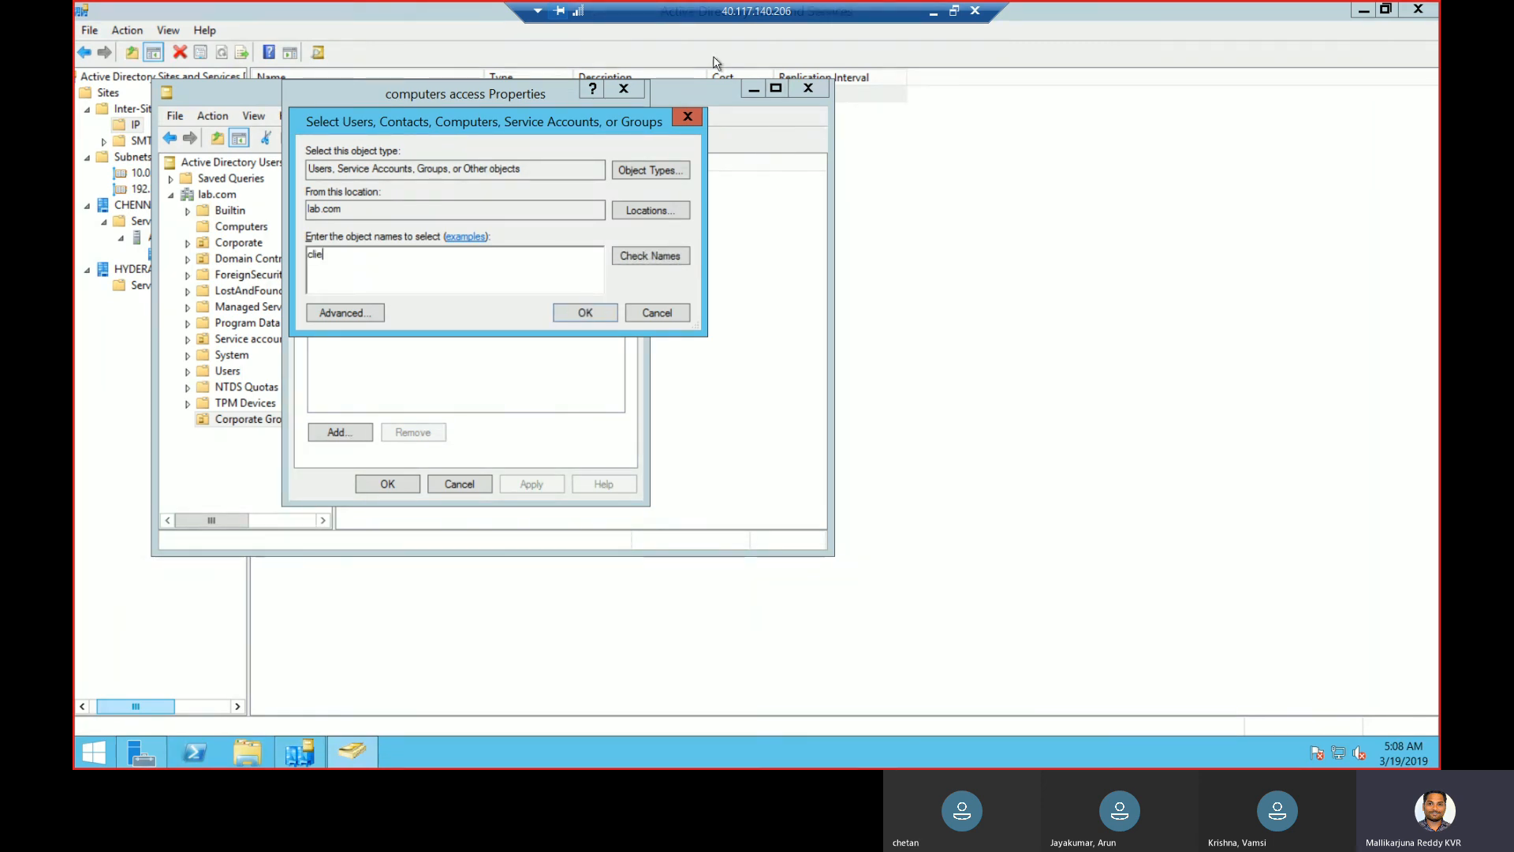
{"action": "left_click", "coordinate": [662, 169]}
{"action": "left_click", "coordinate": [323, 271]}
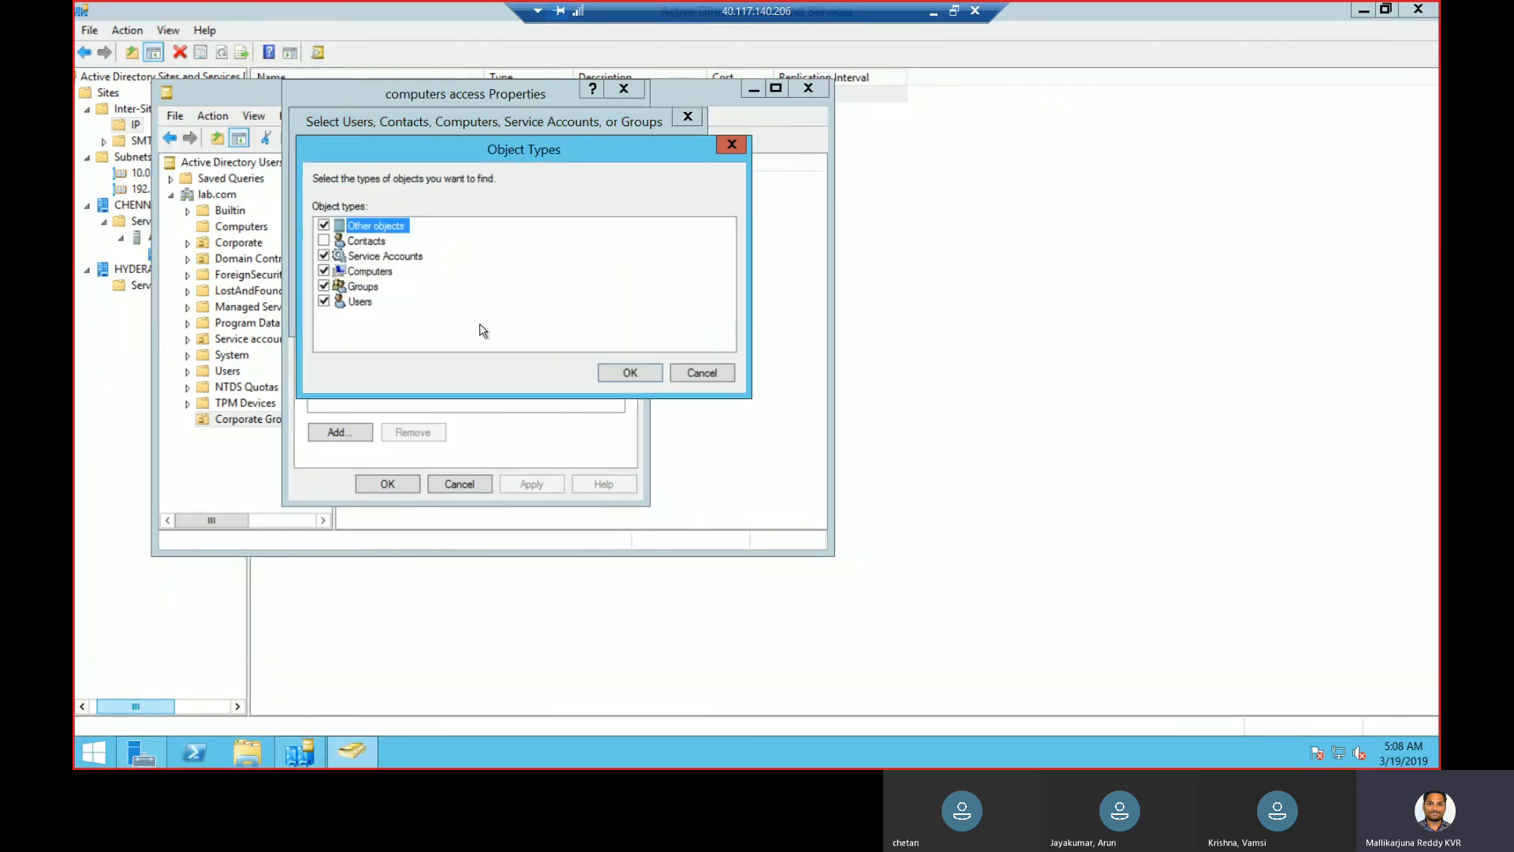
{"action": "left_click", "coordinate": [627, 377]}
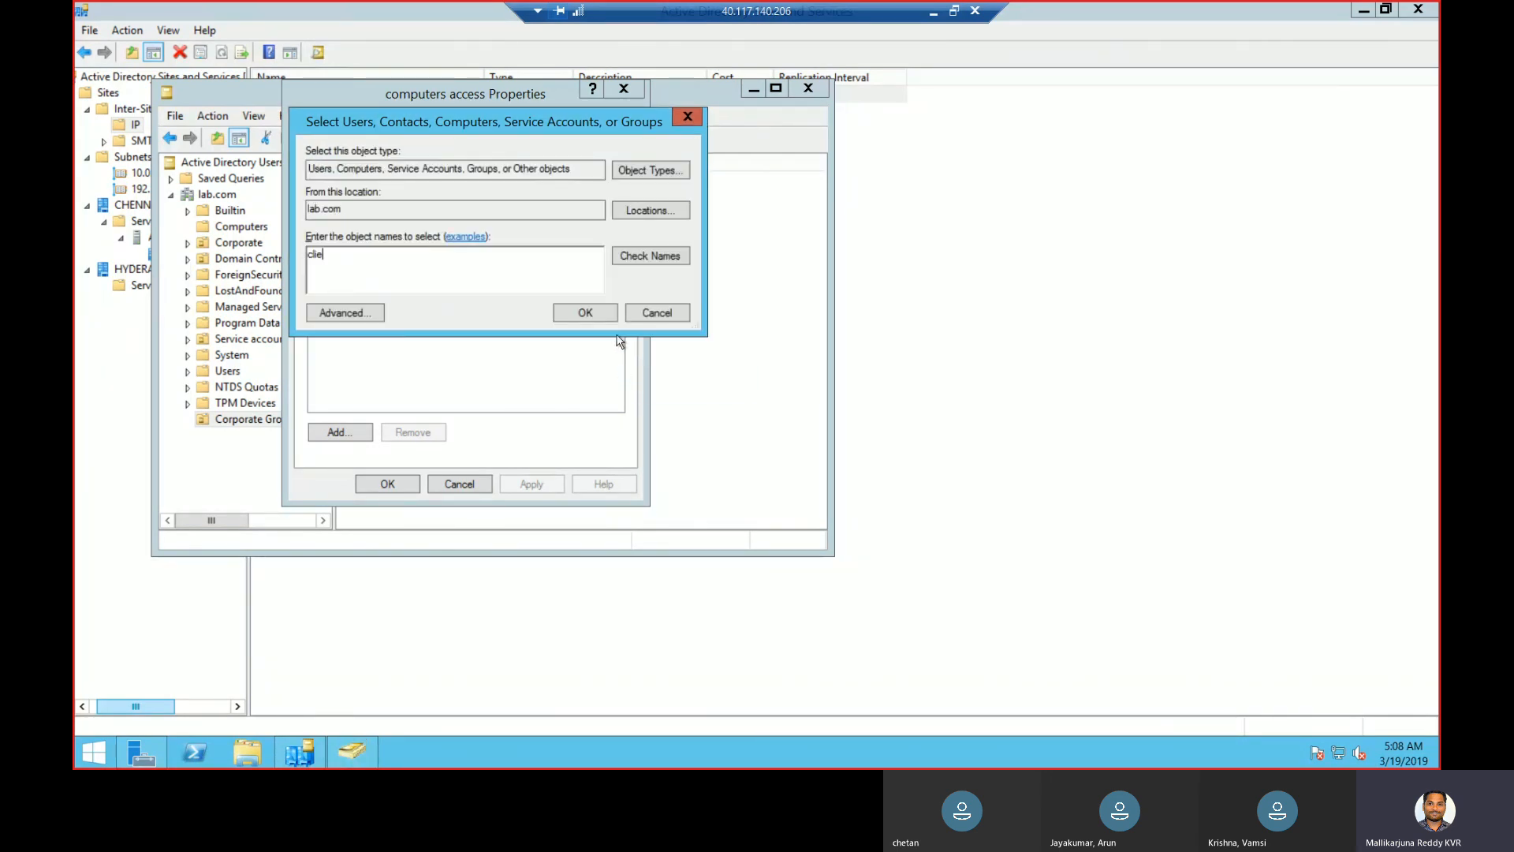
{"action": "left_click", "coordinate": [664, 257]}
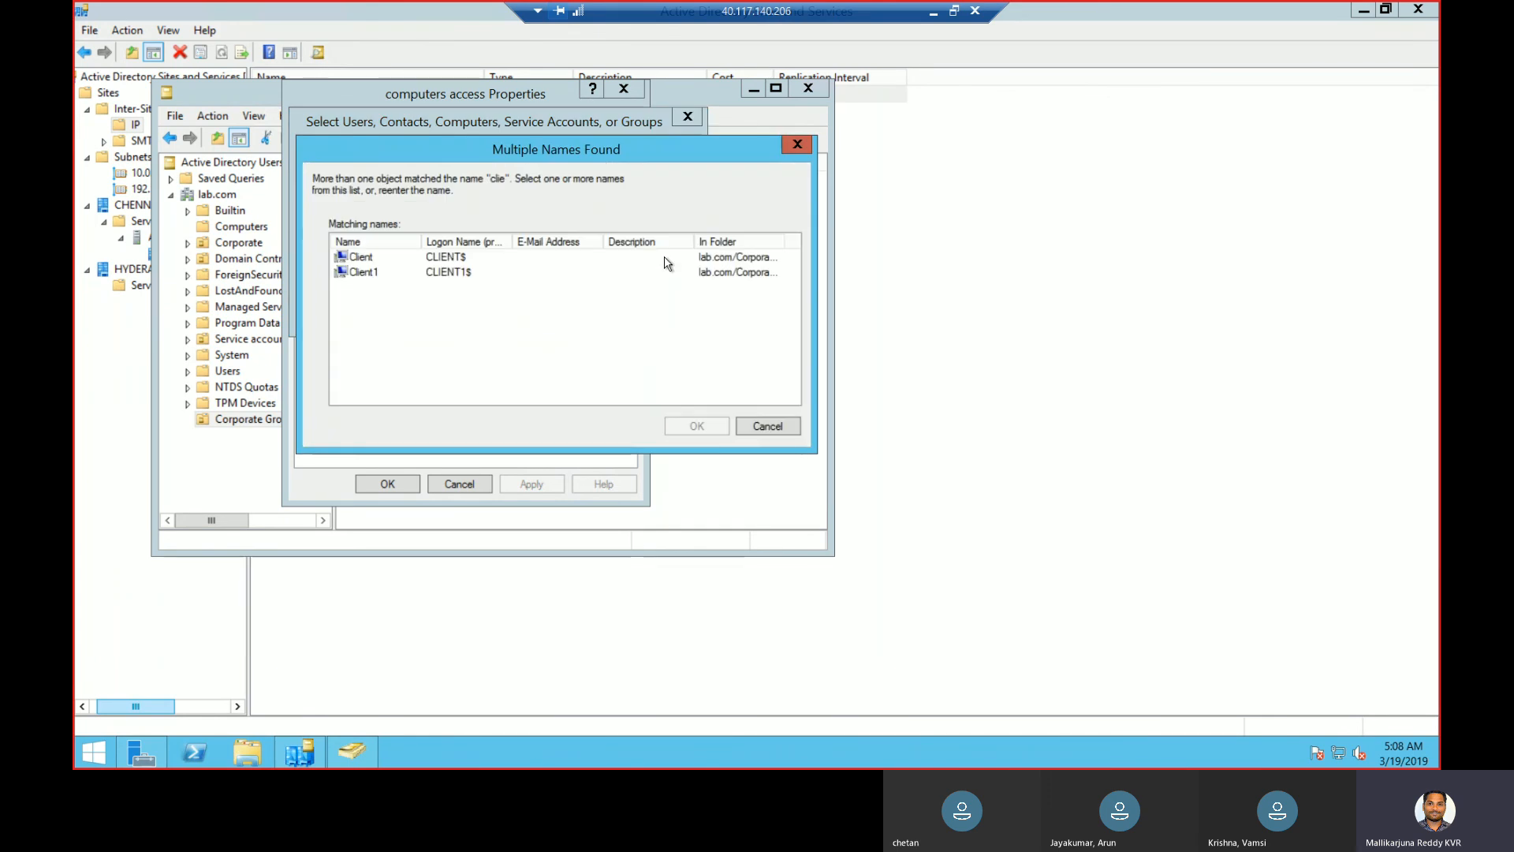
{"action": "left_click", "coordinate": [385, 258]}
{"action": "left_click", "coordinate": [695, 426]}
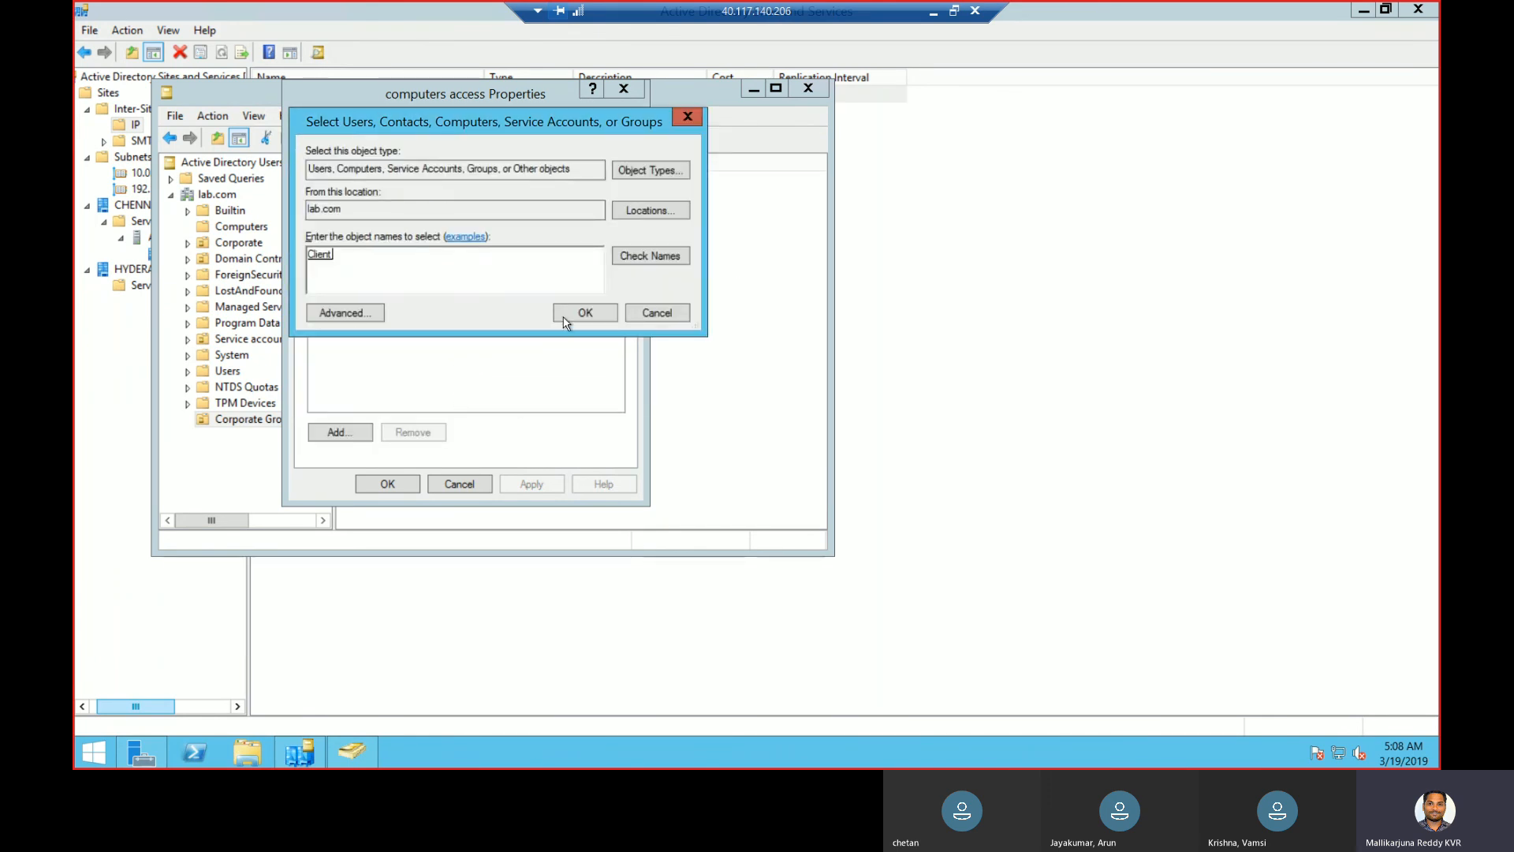
{"action": "left_click", "coordinate": [596, 322]}
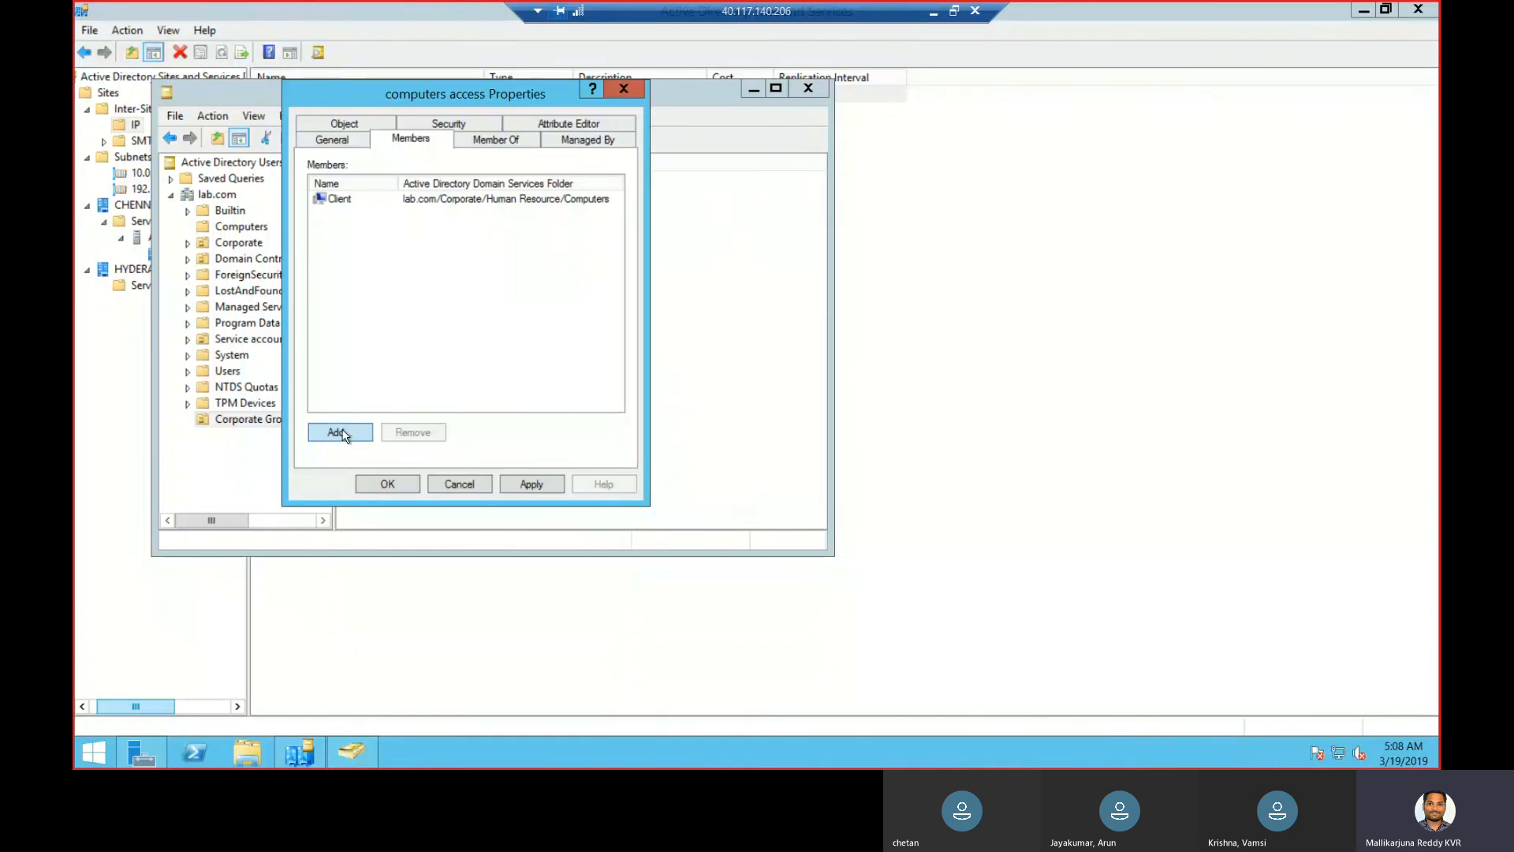
- Add the computer Client1 to the computers access group too, and apply the membership changes
{"action": "left_click", "coordinate": [340, 433]}
{"action": "type", "text": "c"}
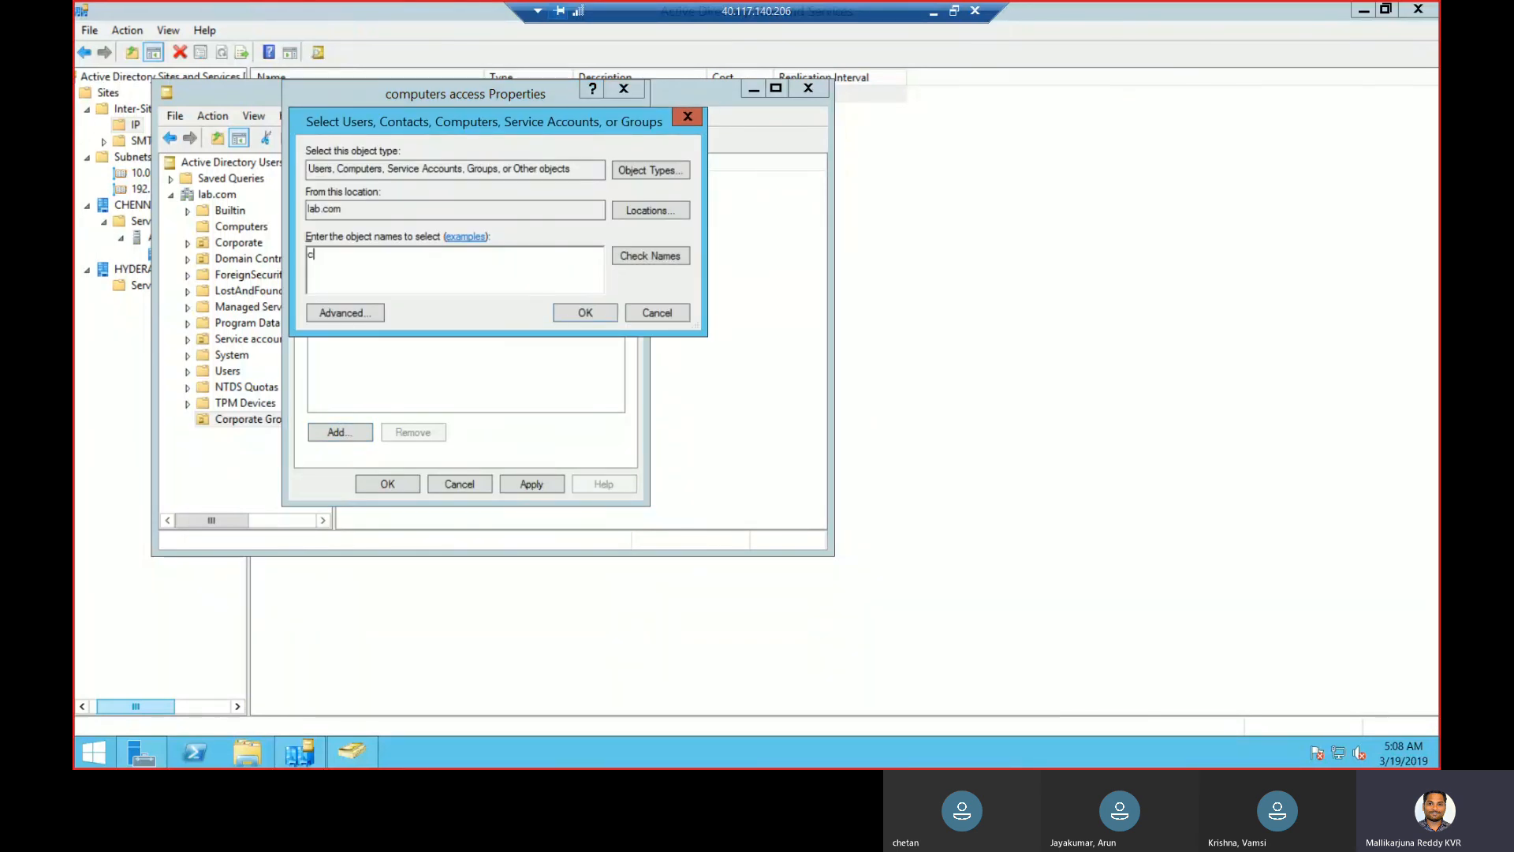
{"action": "type", "text": "lient"}
{"action": "left_click", "coordinate": [668, 260]}
{"action": "left_click", "coordinate": [469, 272]}
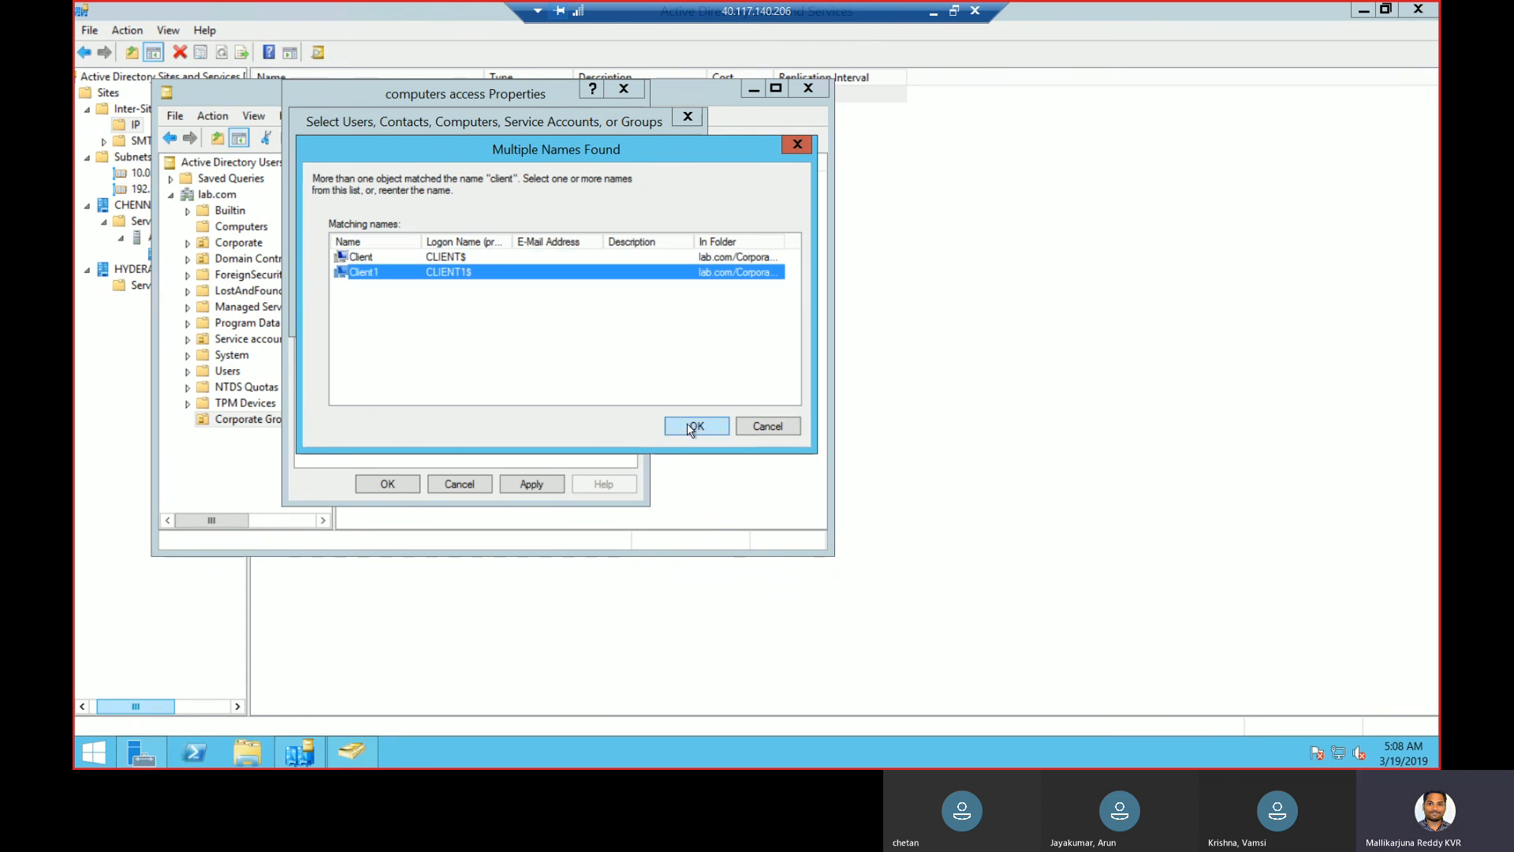
{"action": "left_click", "coordinate": [693, 426]}
{"action": "left_click", "coordinate": [593, 314]}
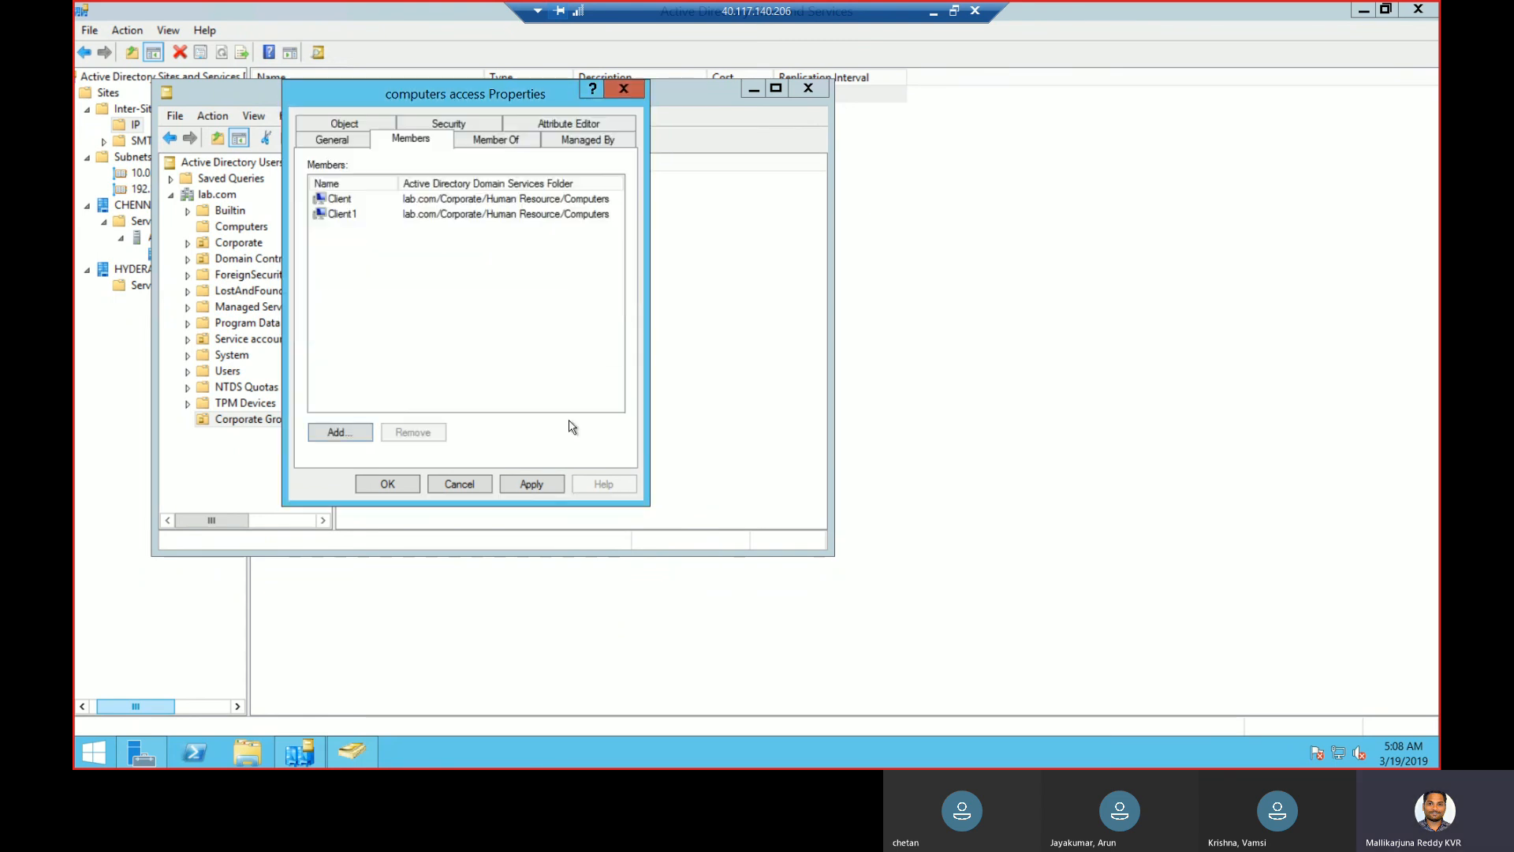
{"action": "left_click", "coordinate": [551, 486]}
{"action": "left_click", "coordinate": [401, 485]}
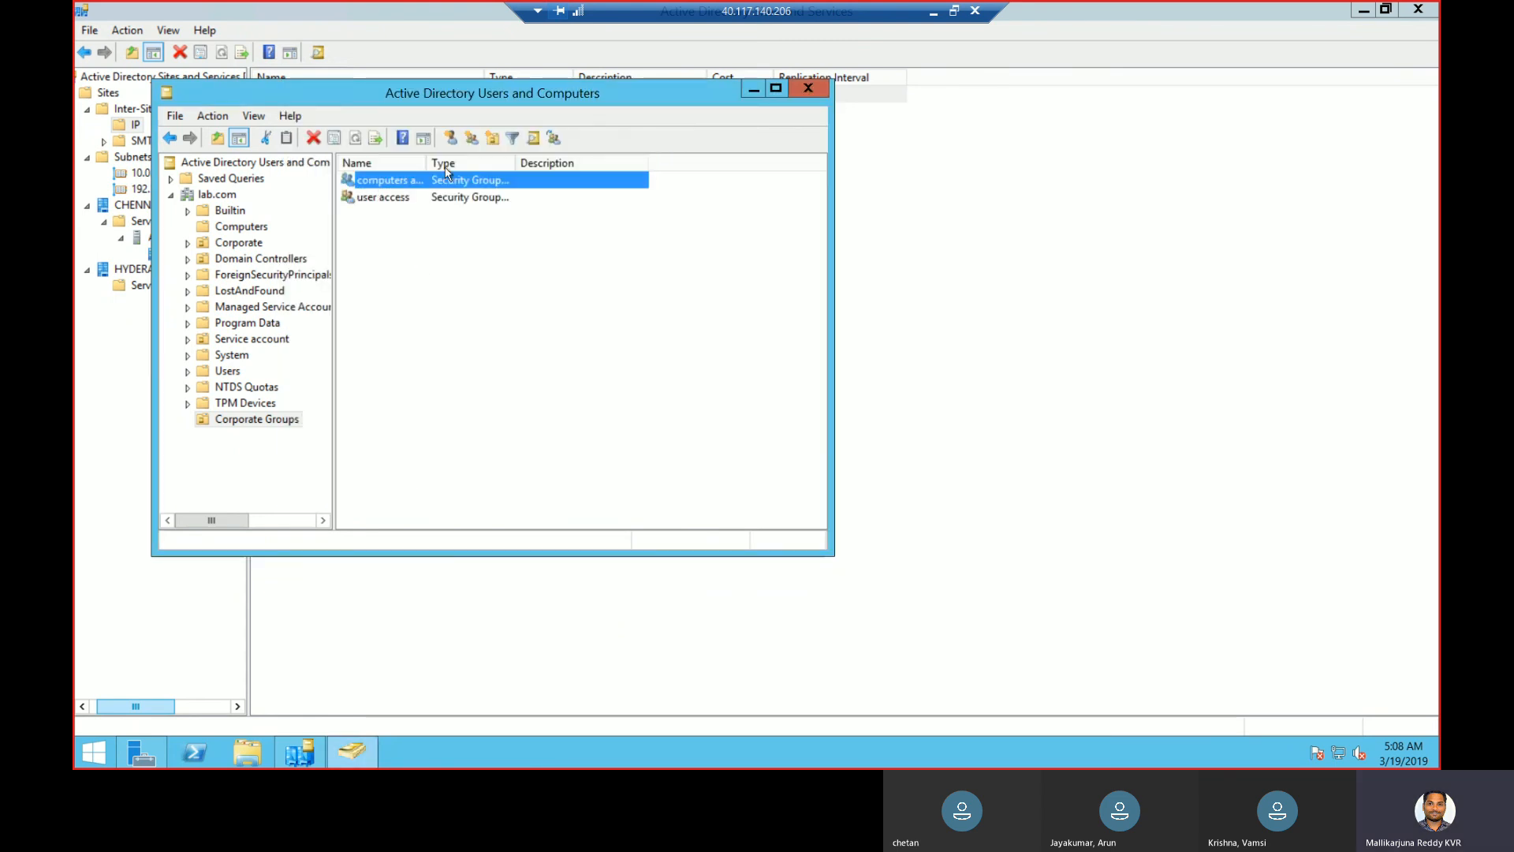
{"action": "left_click", "coordinate": [411, 199]}
- Add a Sales user to the user access group by resolving the partial name 'v'
{"action": "double_click", "coordinate": [411, 199]}
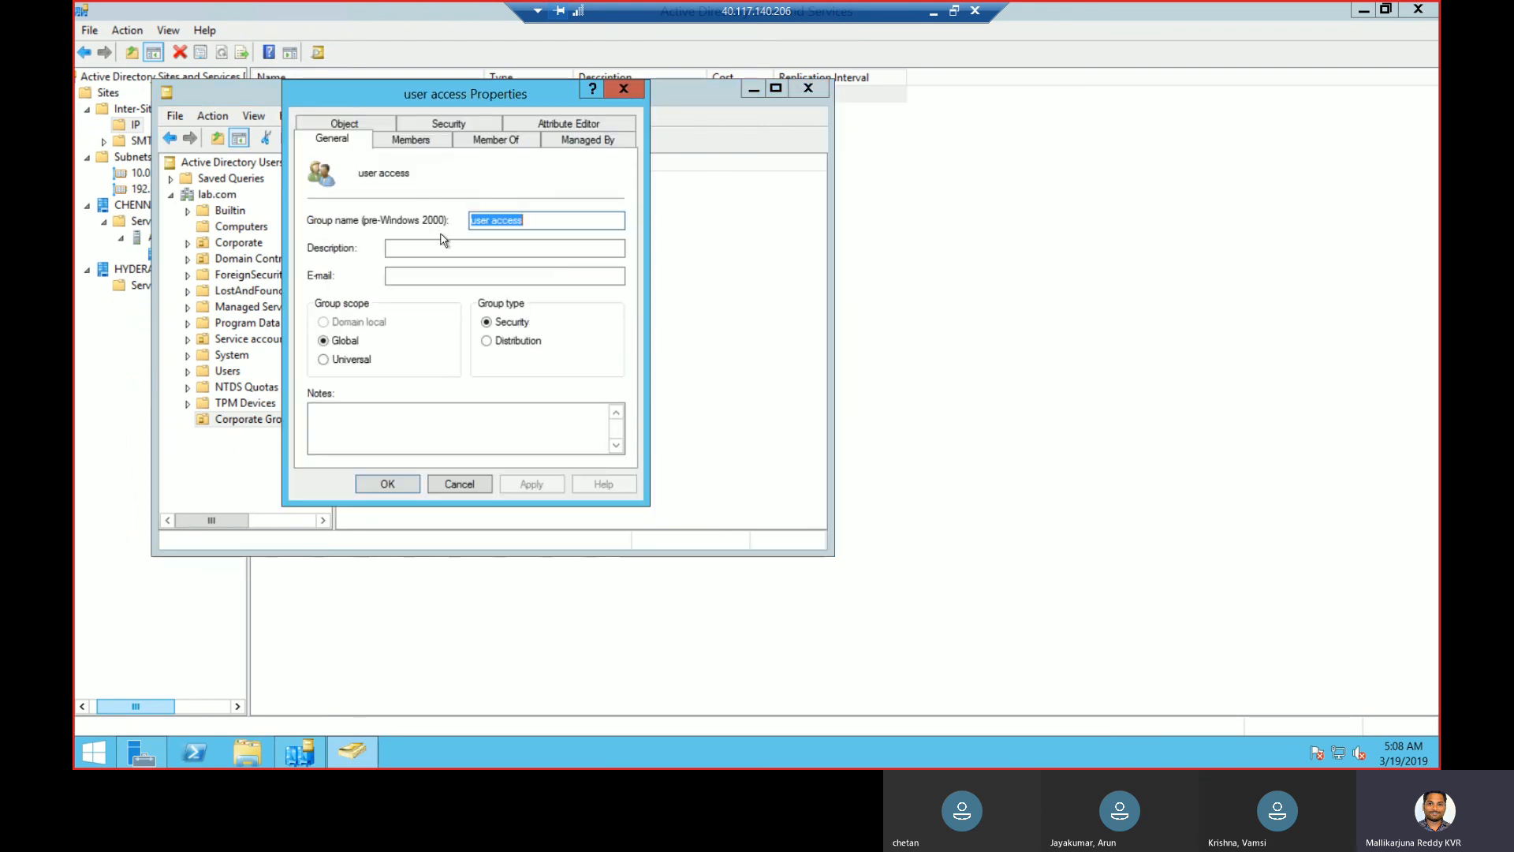
{"action": "left_click", "coordinate": [404, 142]}
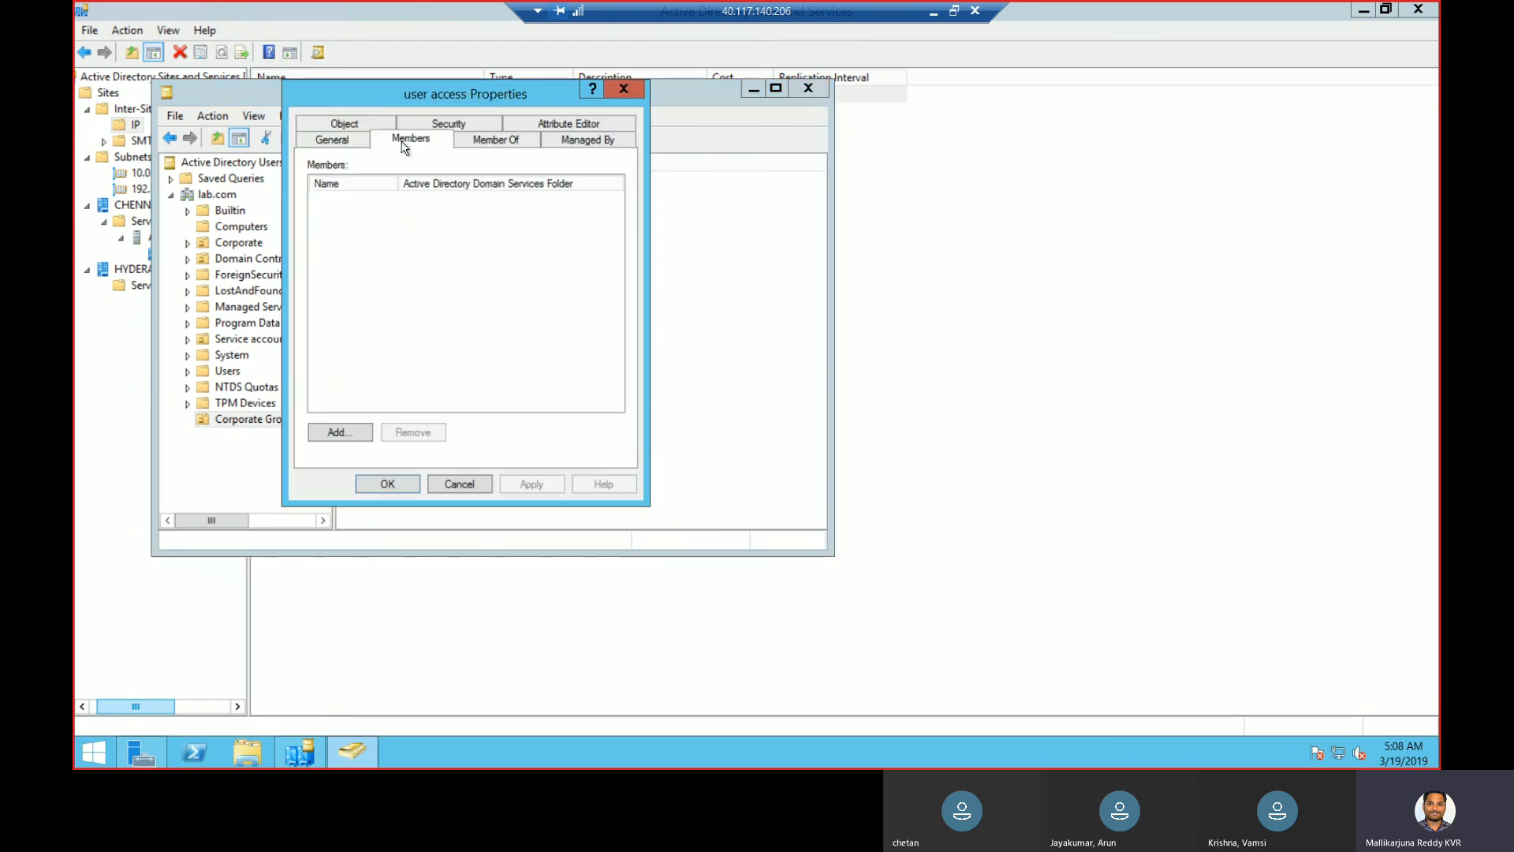
{"action": "left_click", "coordinate": [358, 432]}
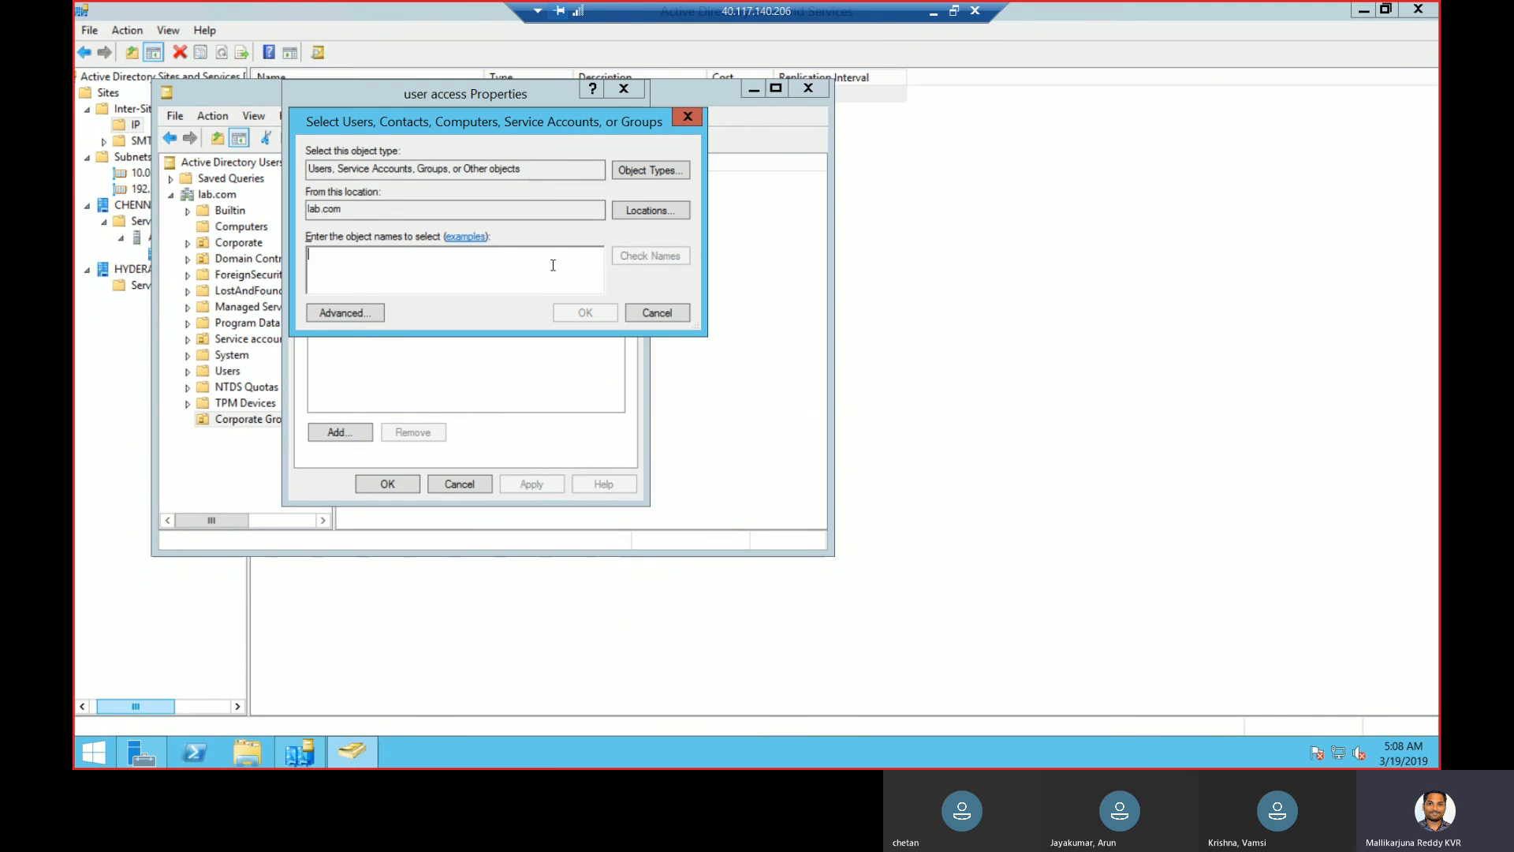
{"action": "type", "text": "v"}
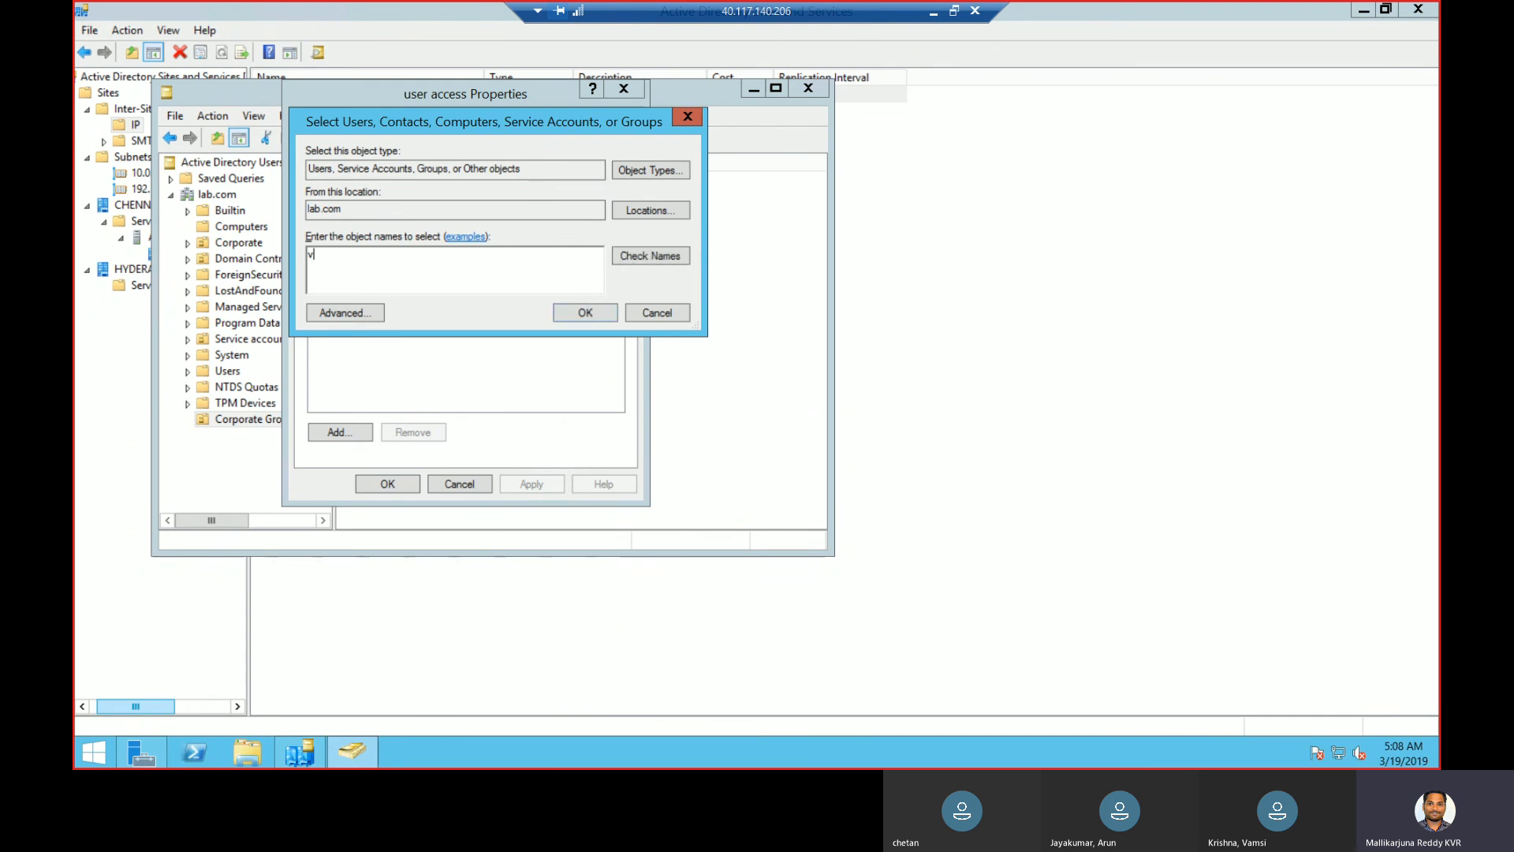
{"action": "left_click", "coordinate": [671, 254]}
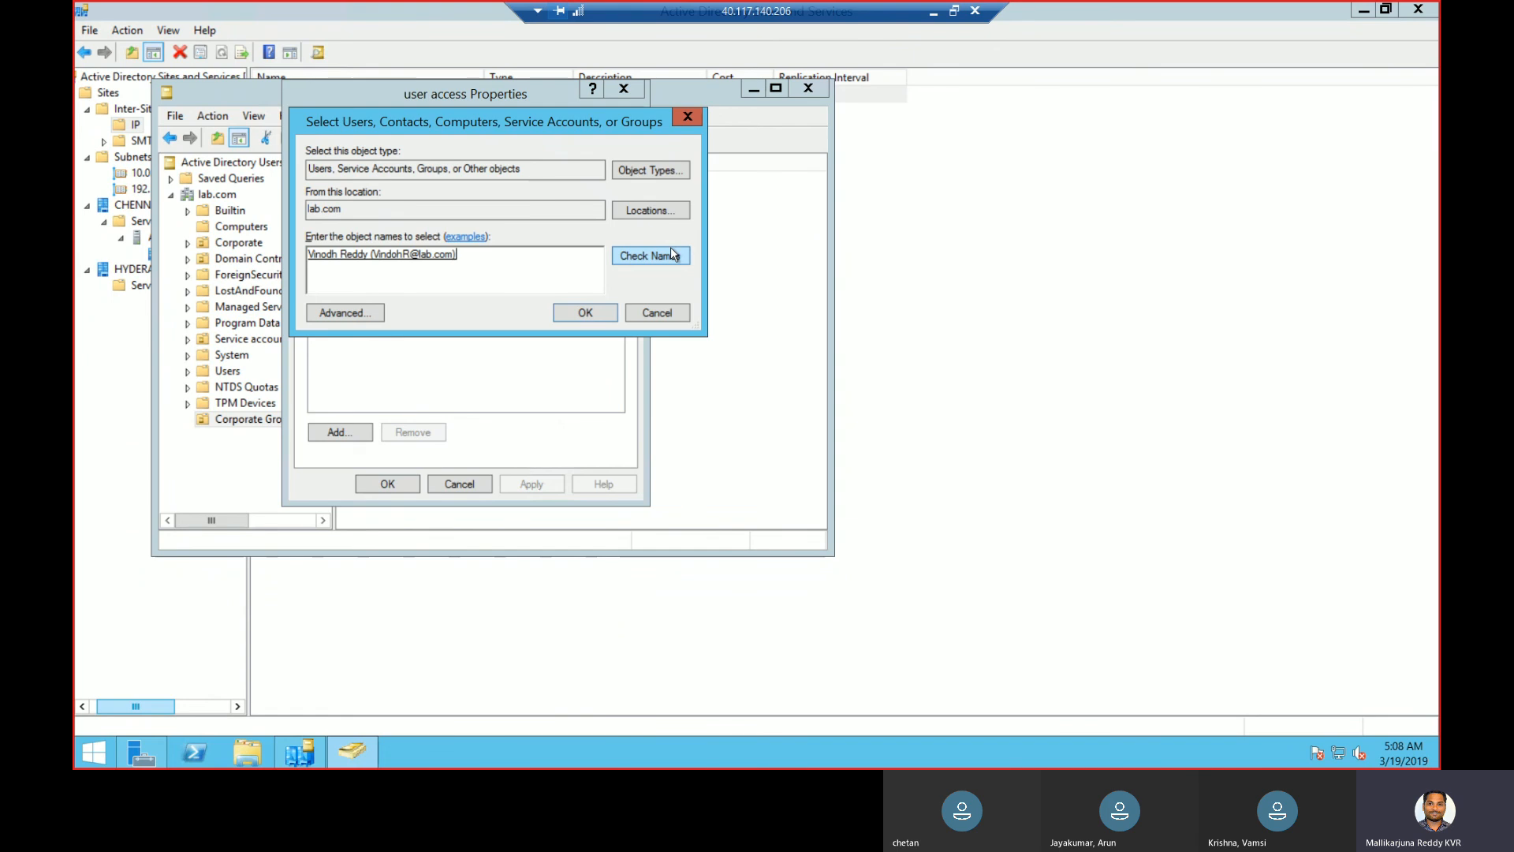
{"action": "left_click", "coordinate": [596, 313]}
- Add the Human Resource user matching 'r' to user access, then apply and close
{"action": "left_click", "coordinate": [336, 430]}
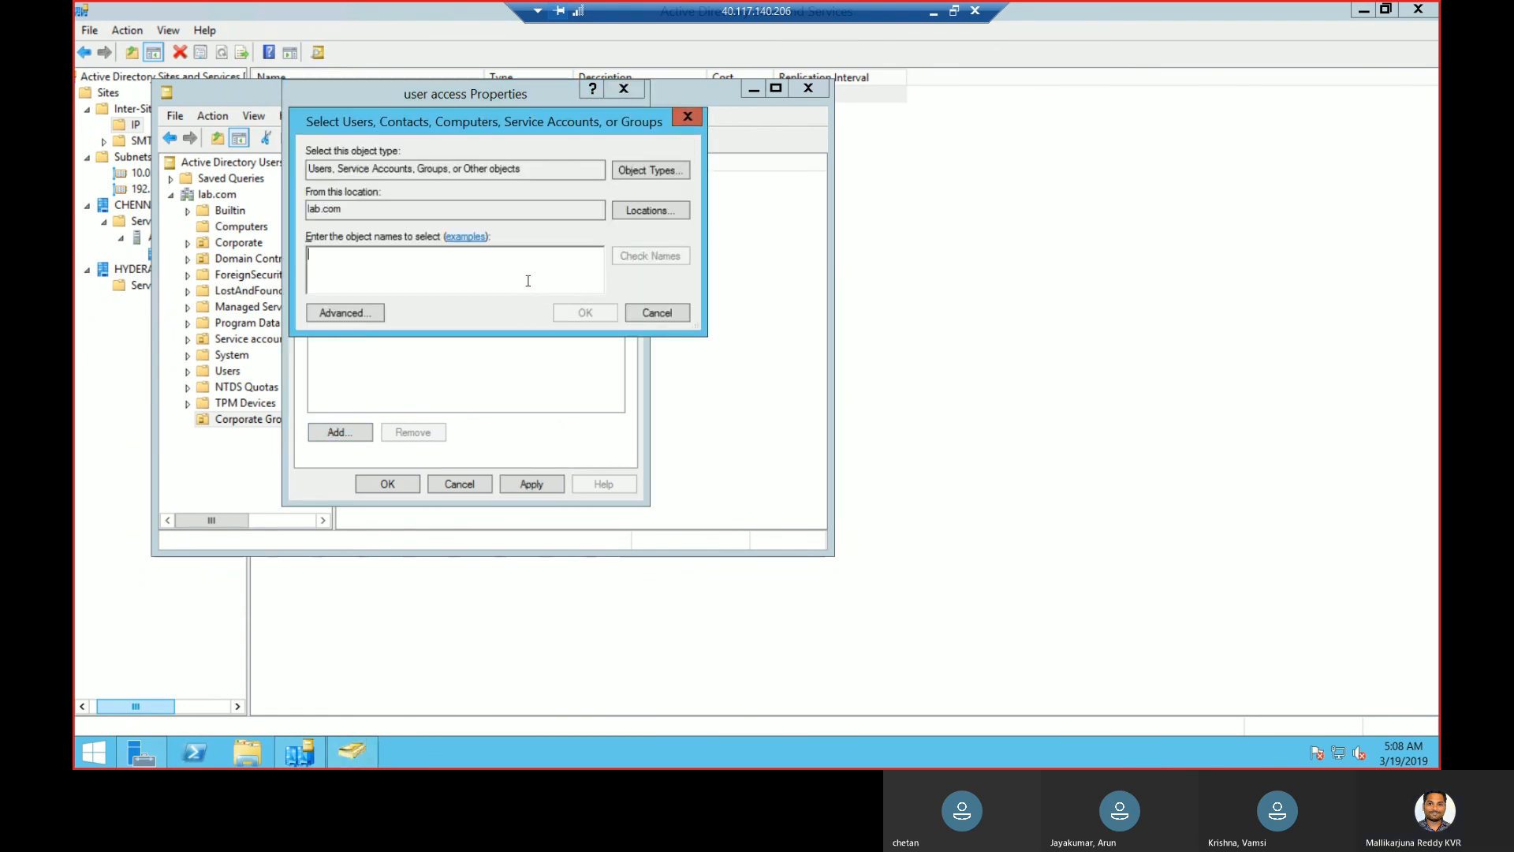
{"action": "type", "text": "r"}
{"action": "left_click", "coordinate": [668, 254]}
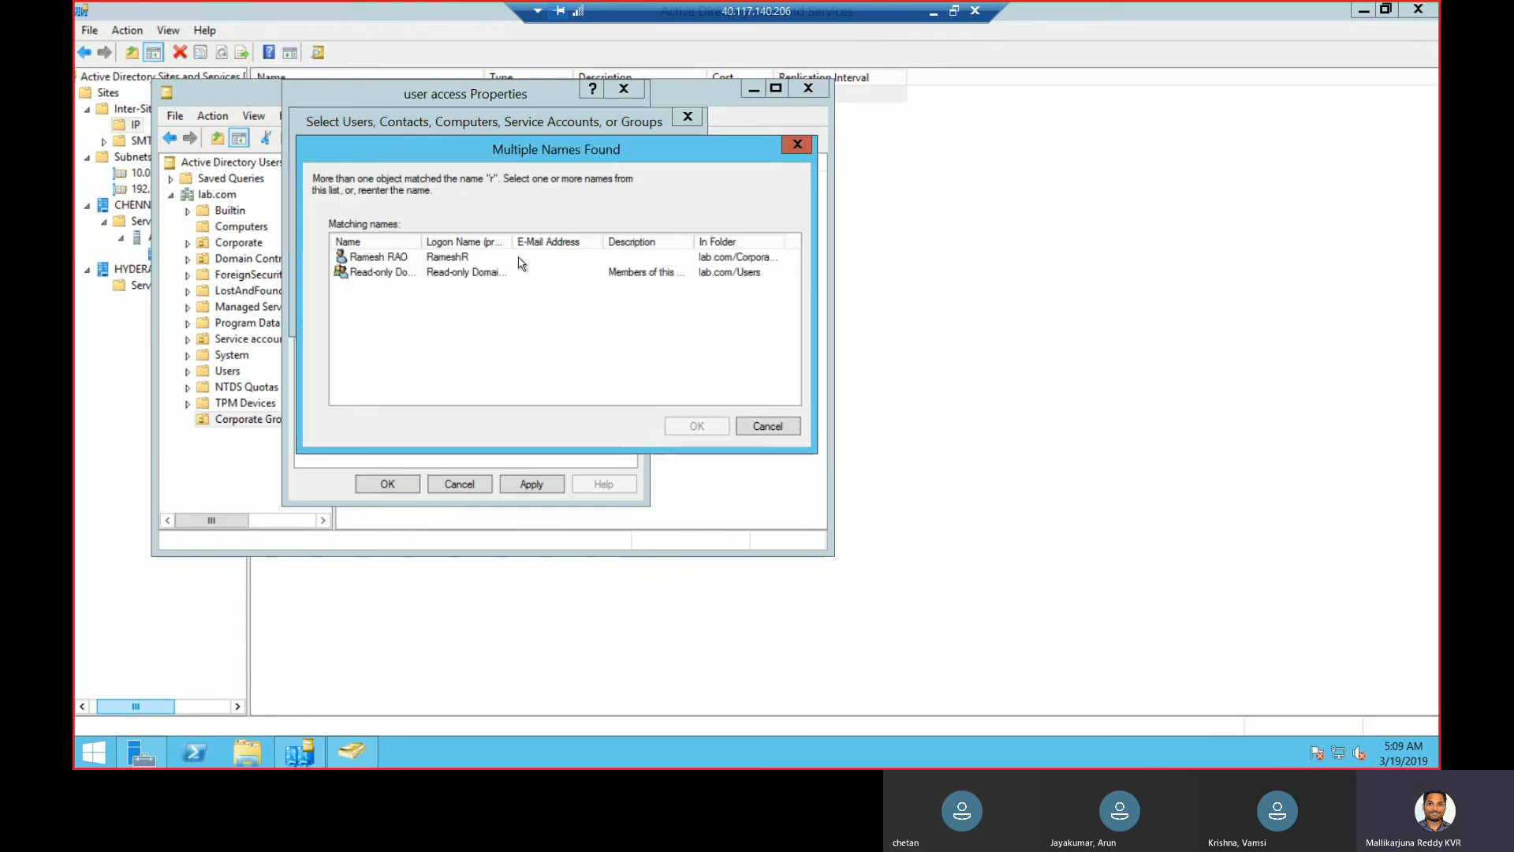
{"action": "left_click", "coordinate": [515, 259]}
{"action": "left_click", "coordinate": [693, 426]}
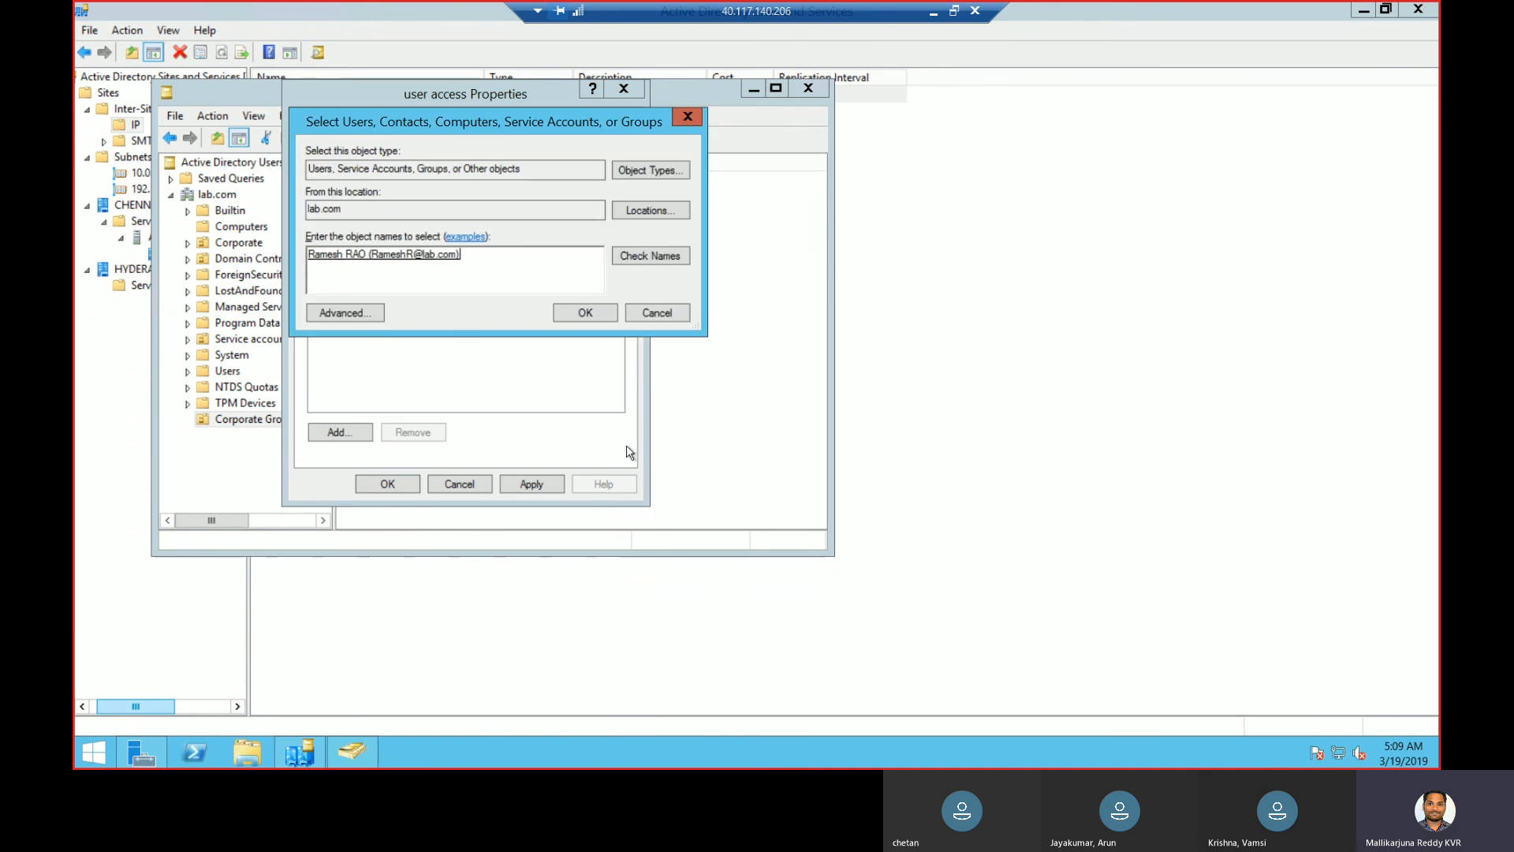
{"action": "left_click", "coordinate": [585, 313]}
{"action": "left_click", "coordinate": [553, 484]}
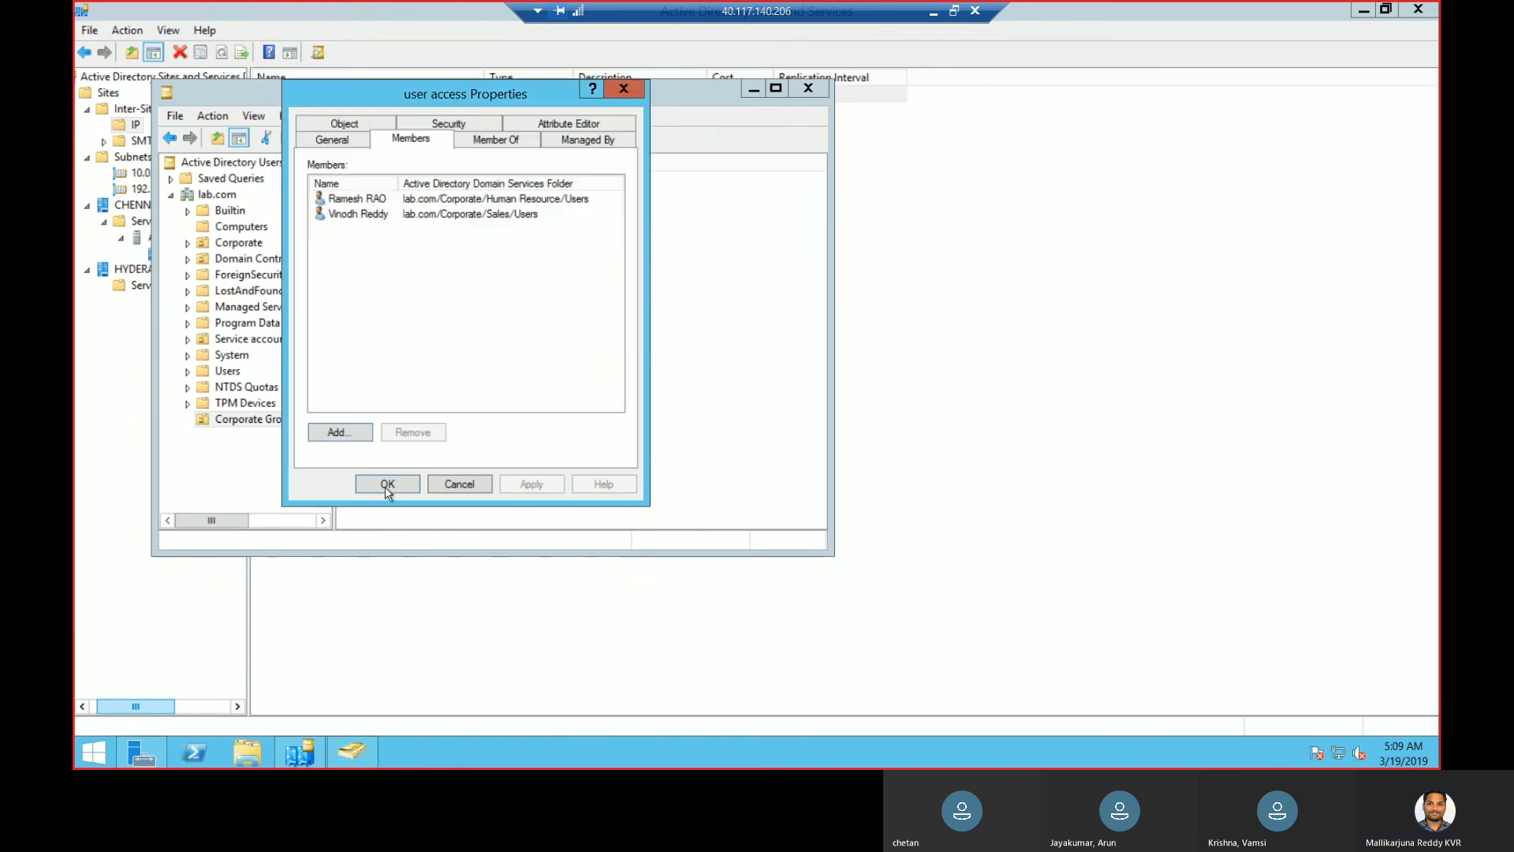
{"action": "left_click", "coordinate": [387, 485]}
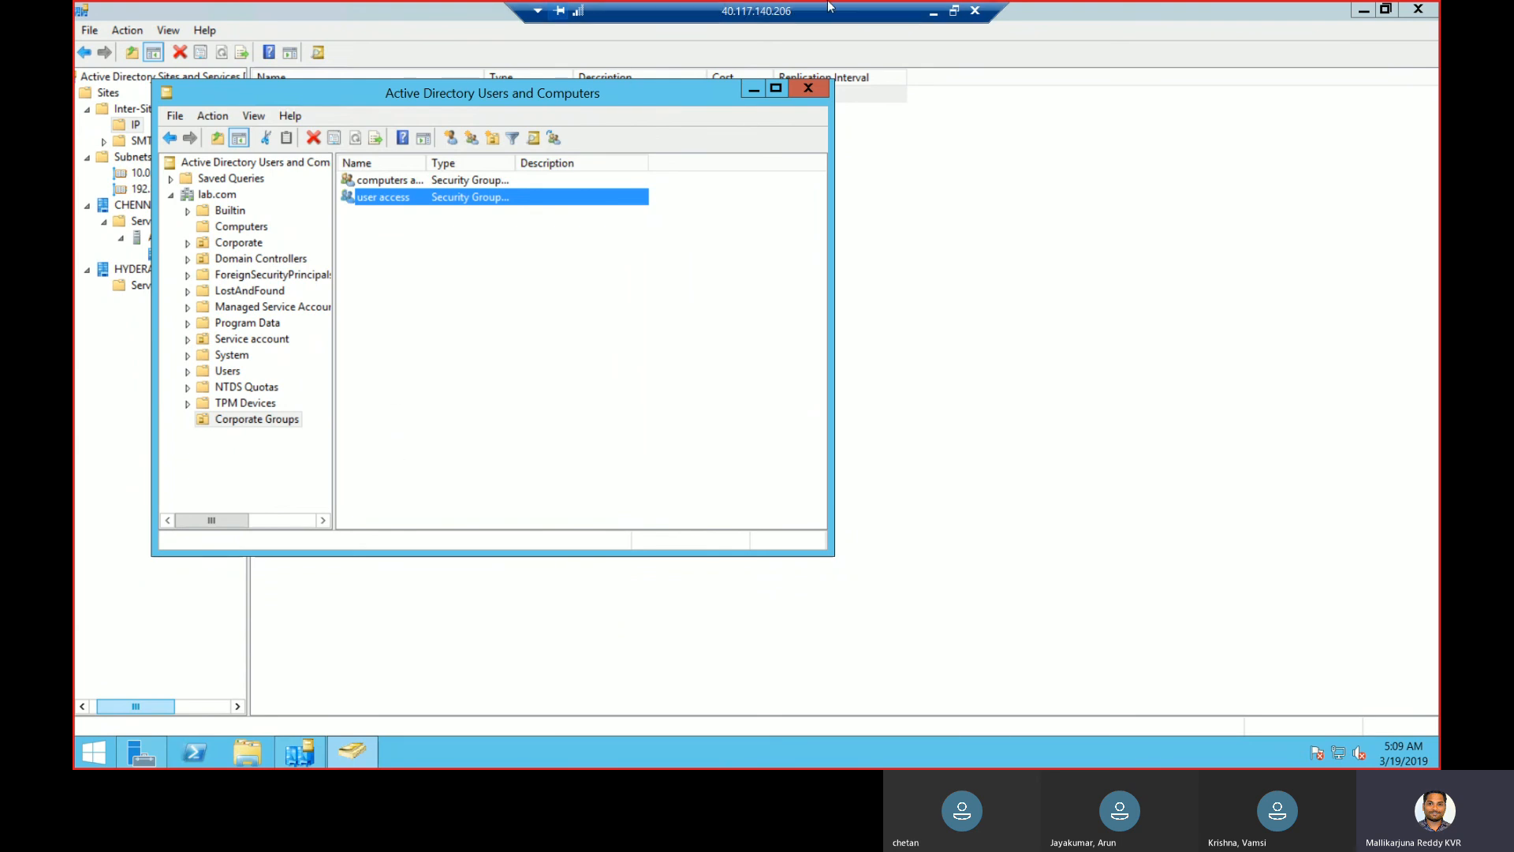
{"action": "left_click", "coordinate": [932, 13]}
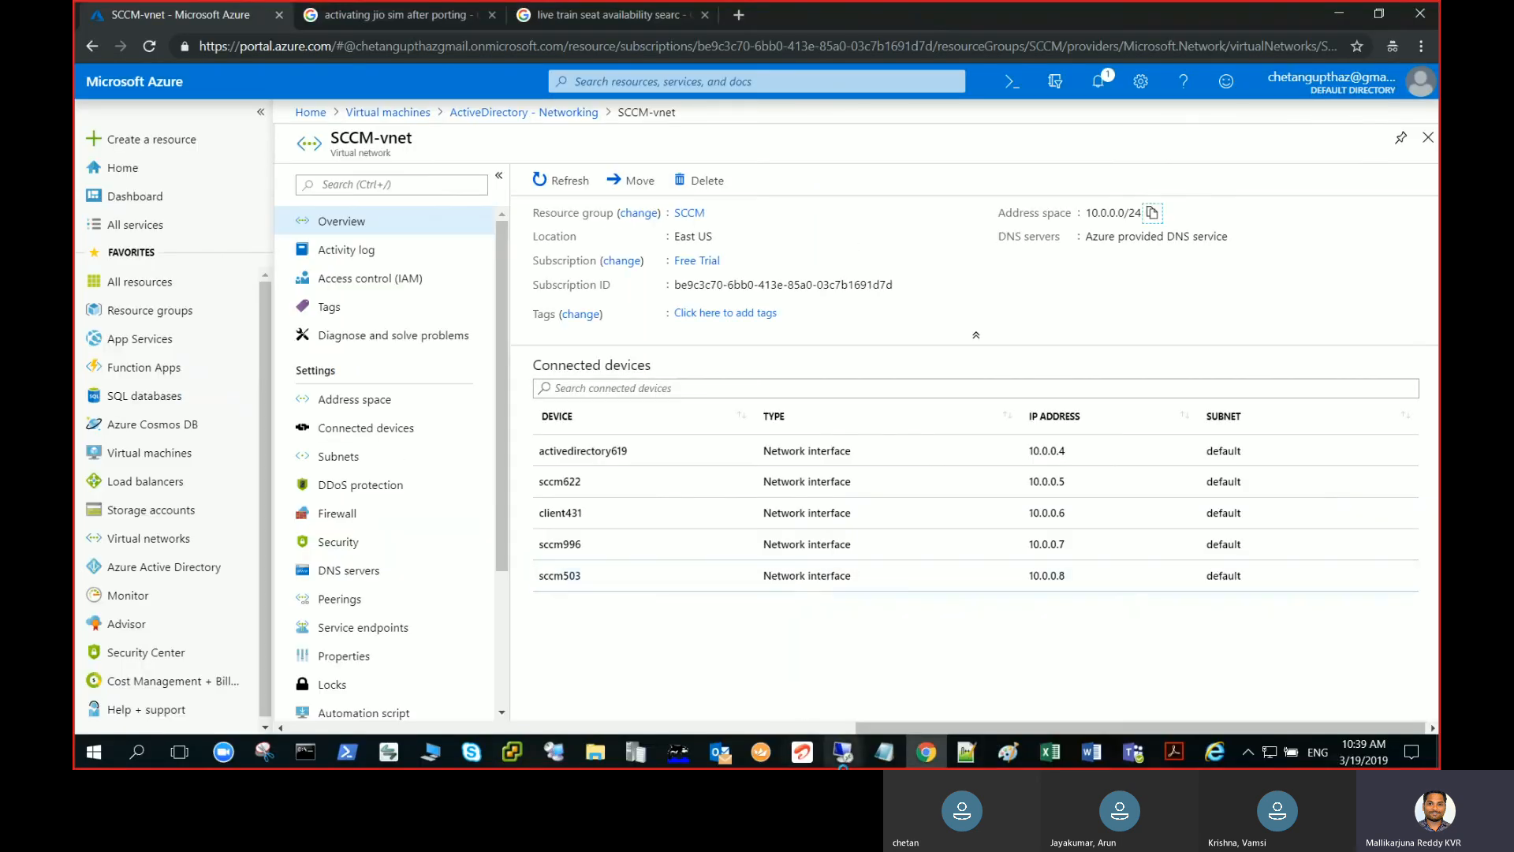
{"action": "mouse_move", "coordinate": [840, 758]}
{"action": "left_click", "coordinate": [811, 703]}
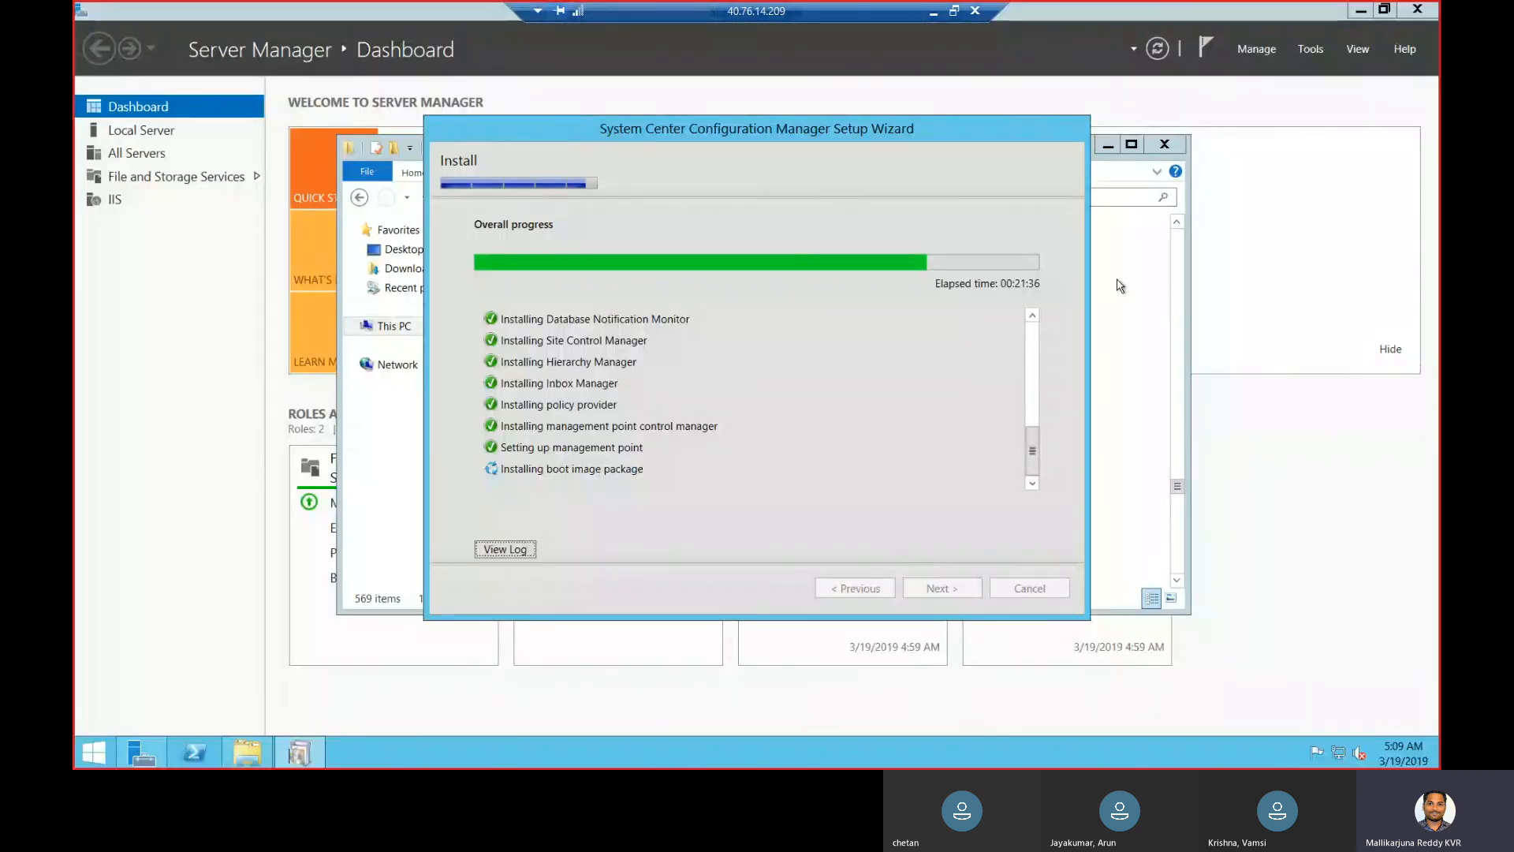
{"action": "left_click", "coordinate": [932, 13]}
{"action": "mouse_move", "coordinate": [842, 753]}
{"action": "left_click", "coordinate": [764, 695]}
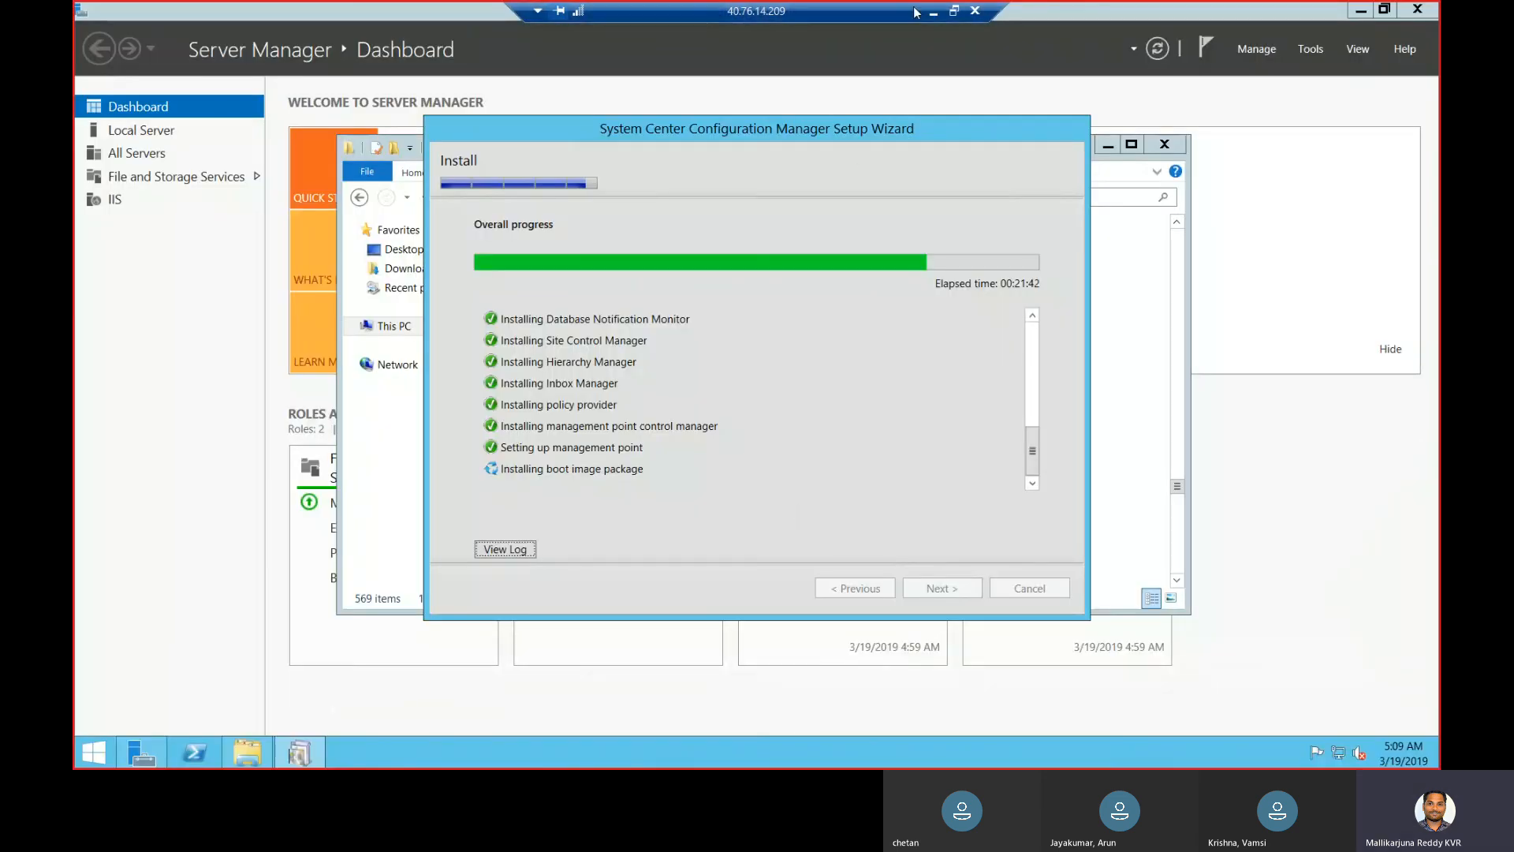
{"action": "left_click", "coordinate": [933, 12]}
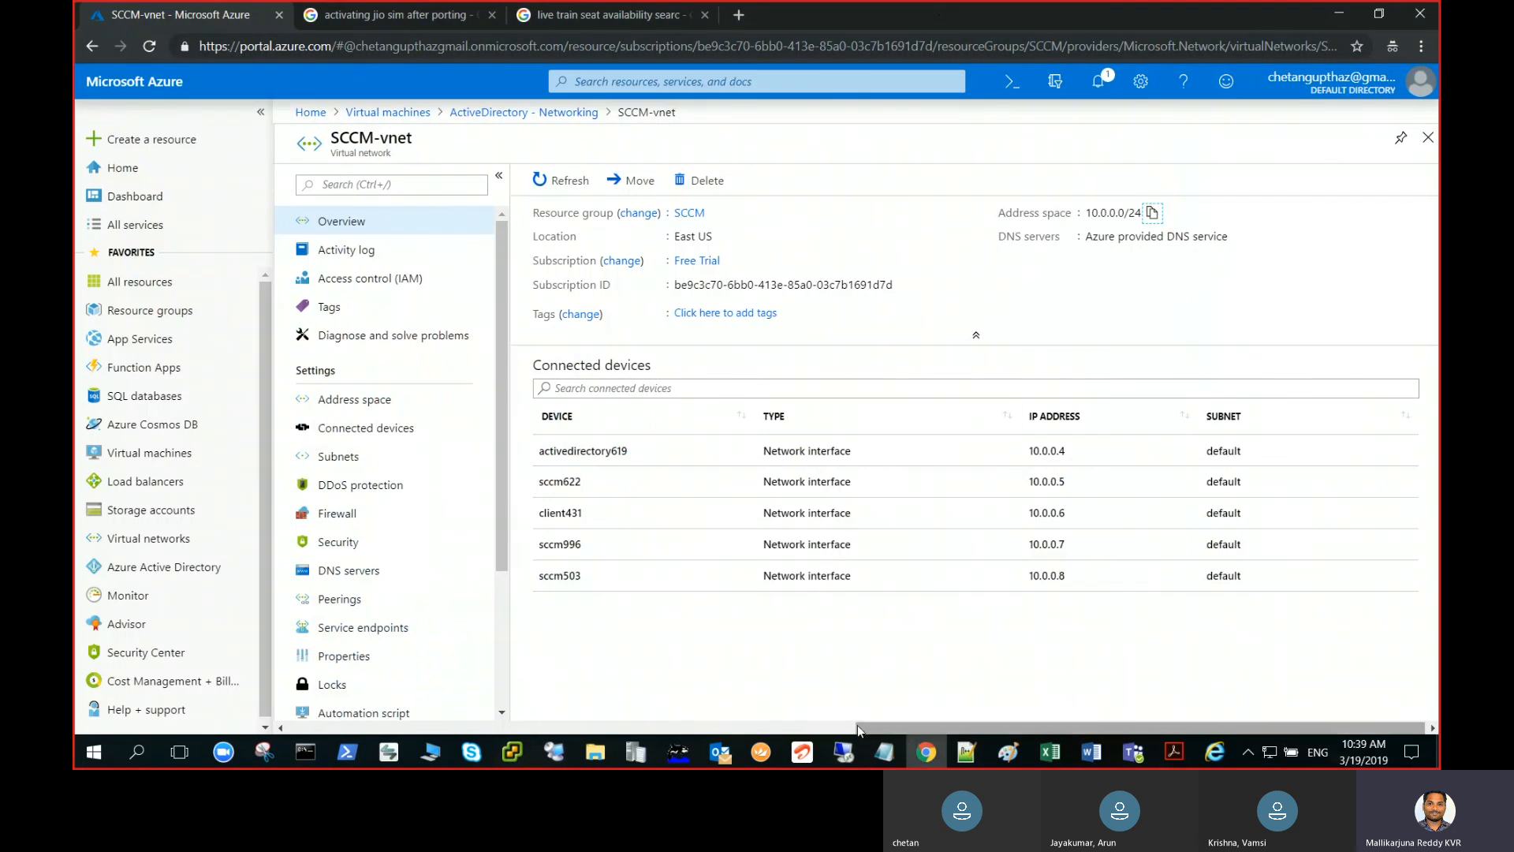
{"action": "mouse_move", "coordinate": [842, 754]}
{"action": "left_click", "coordinate": [947, 713]}
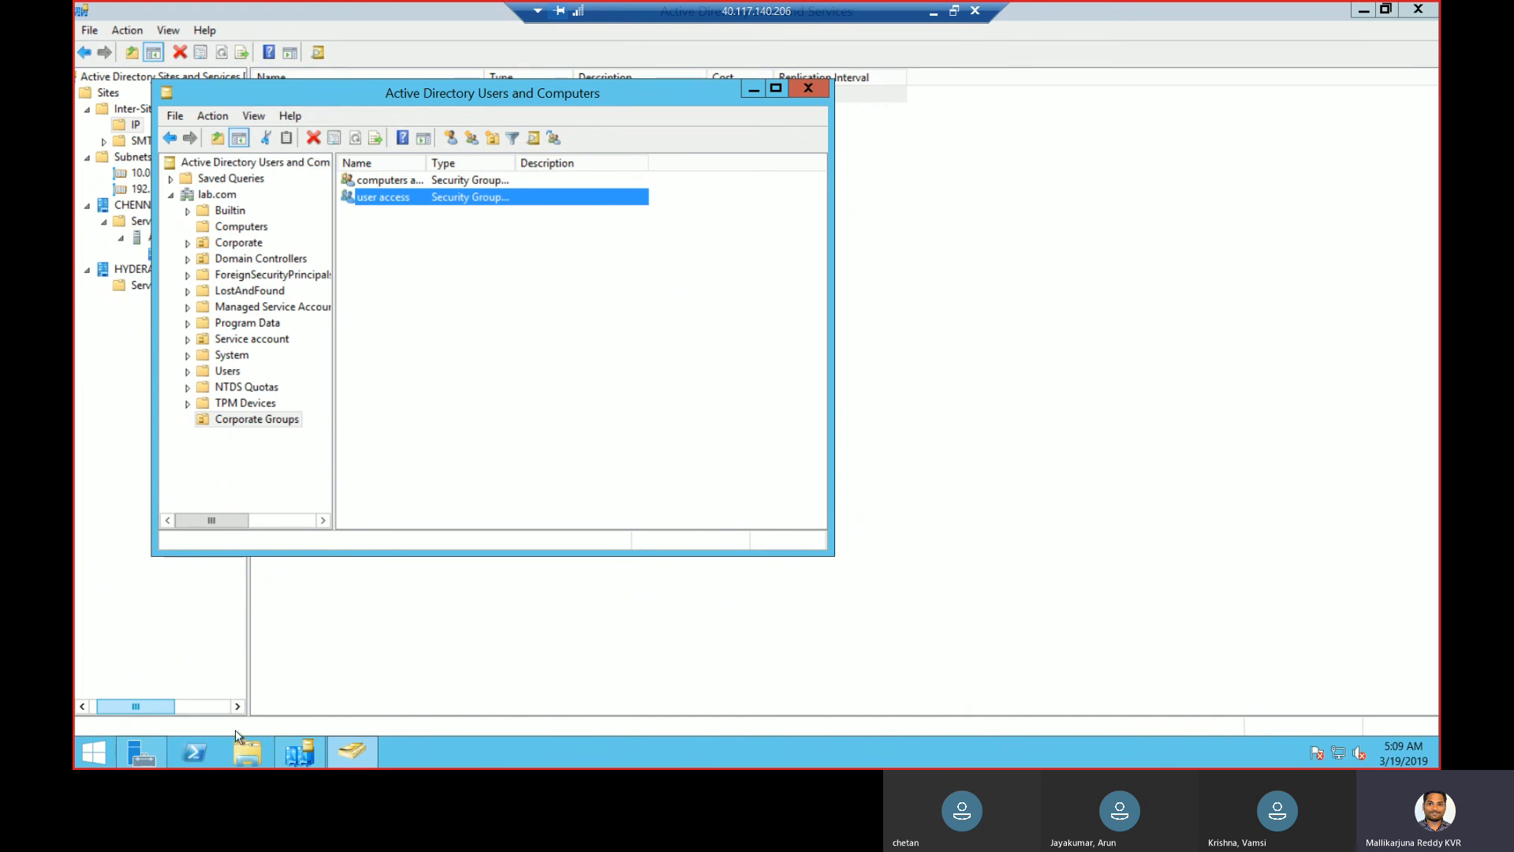
{"action": "left_click", "coordinate": [197, 750]}
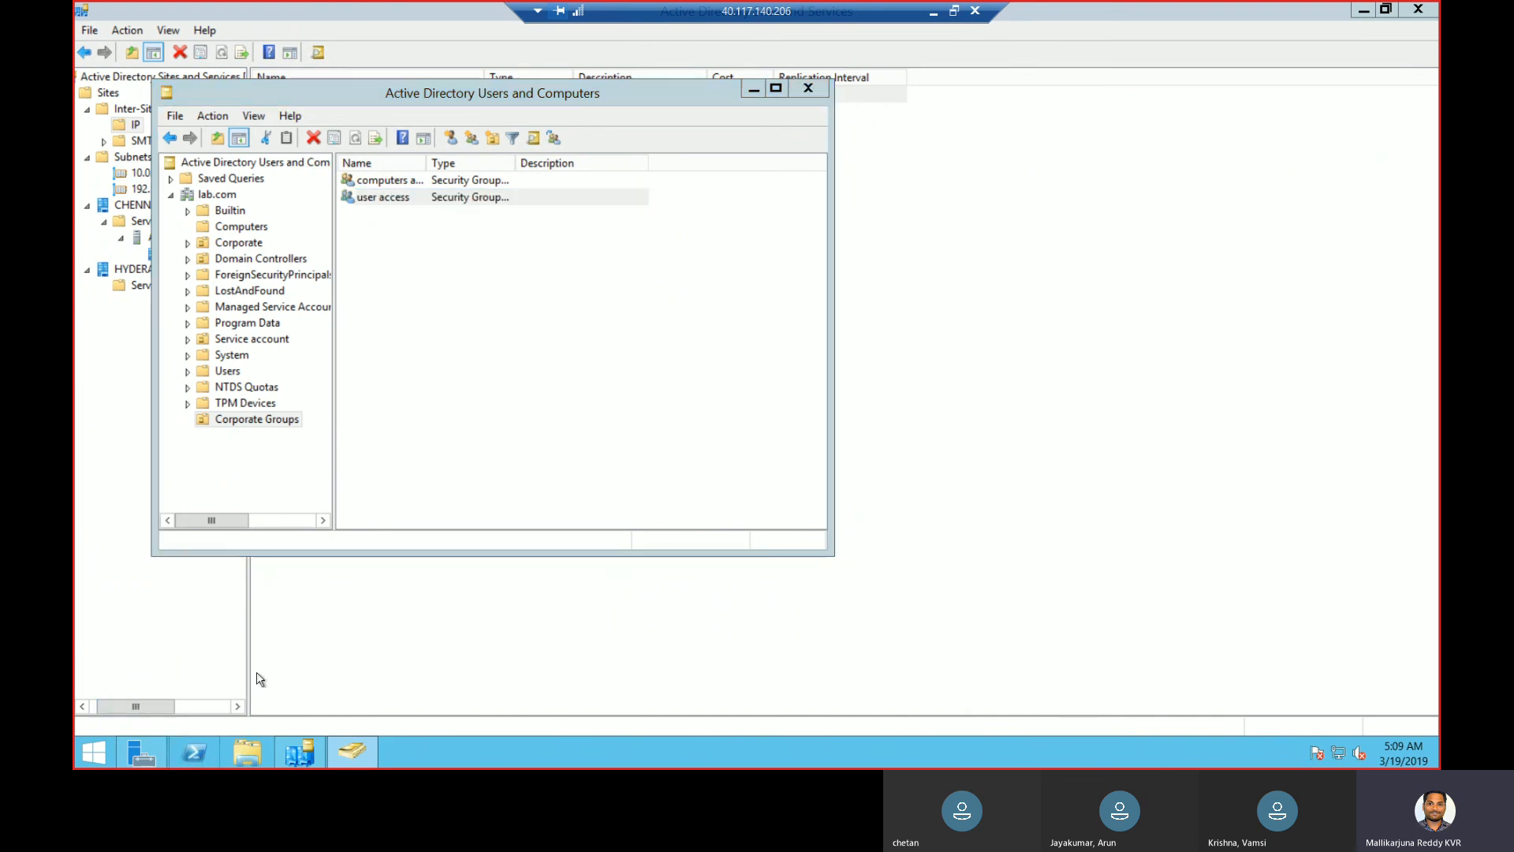
{"action": "left_click_drag", "start_coordinate": [396, 12], "coordinate": [844, 167]}
{"action": "left_click", "coordinate": [803, 268]}
{"action": "type", "text": "get-a"}
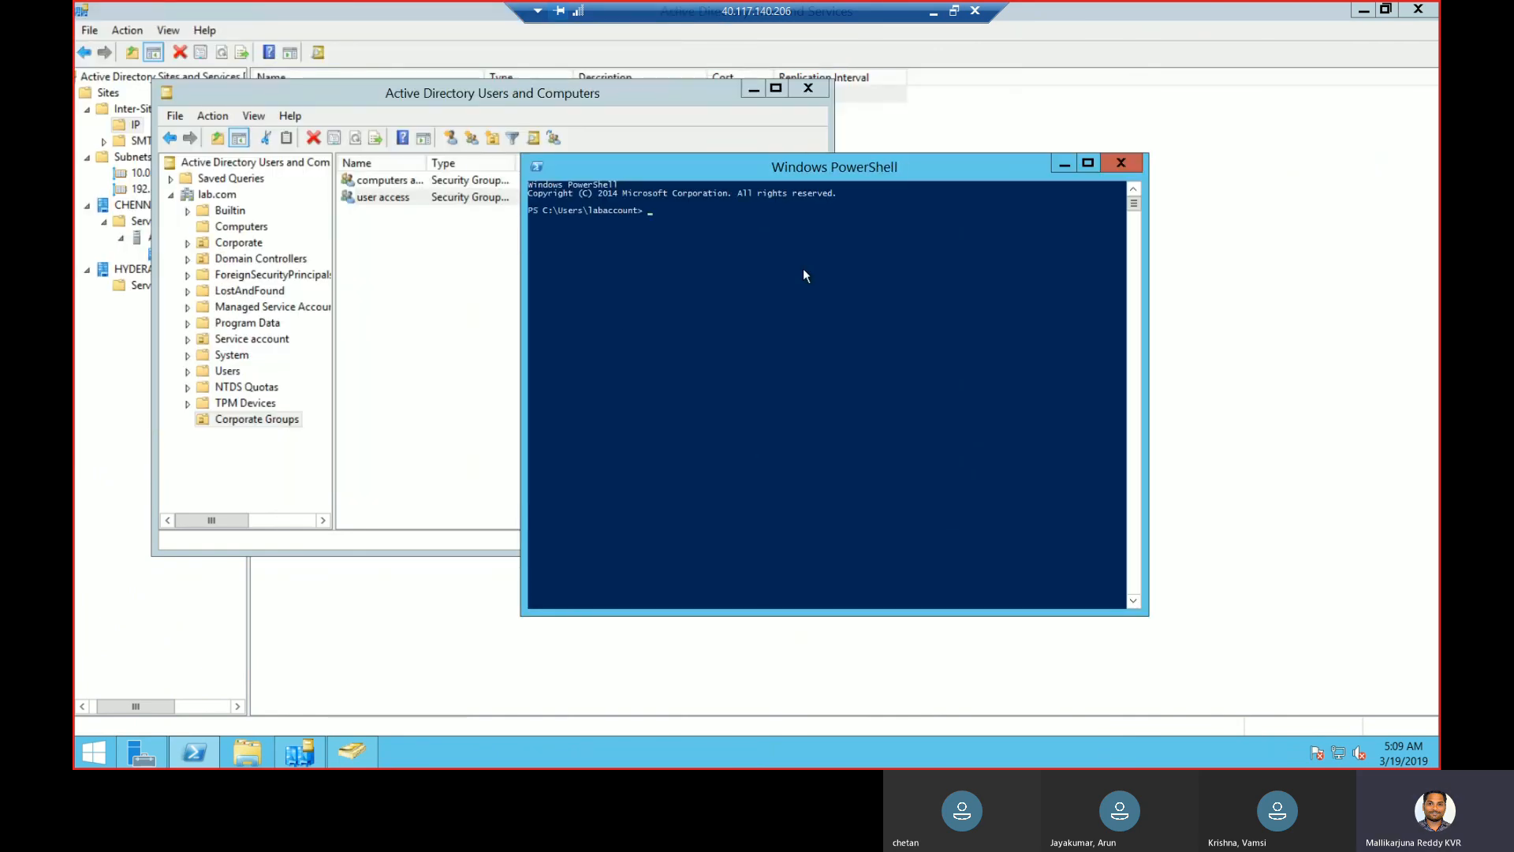
{"action": "type", "text": "dcom"}
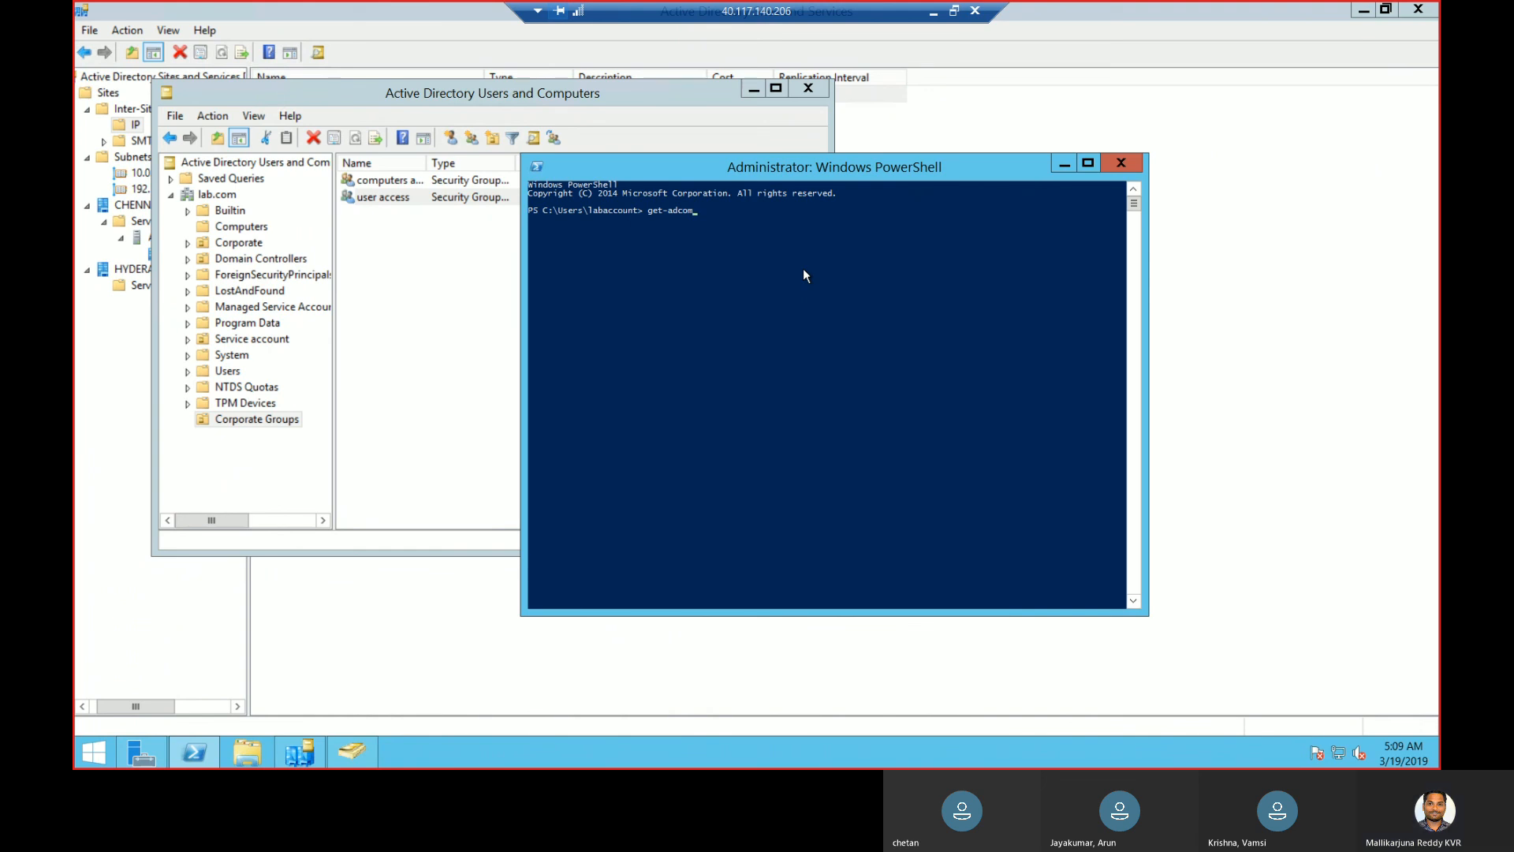
{"action": "left_click", "coordinate": [735, 273]}
{"action": "key", "text": "Escape"}
{"action": "key", "text": "Tab"}
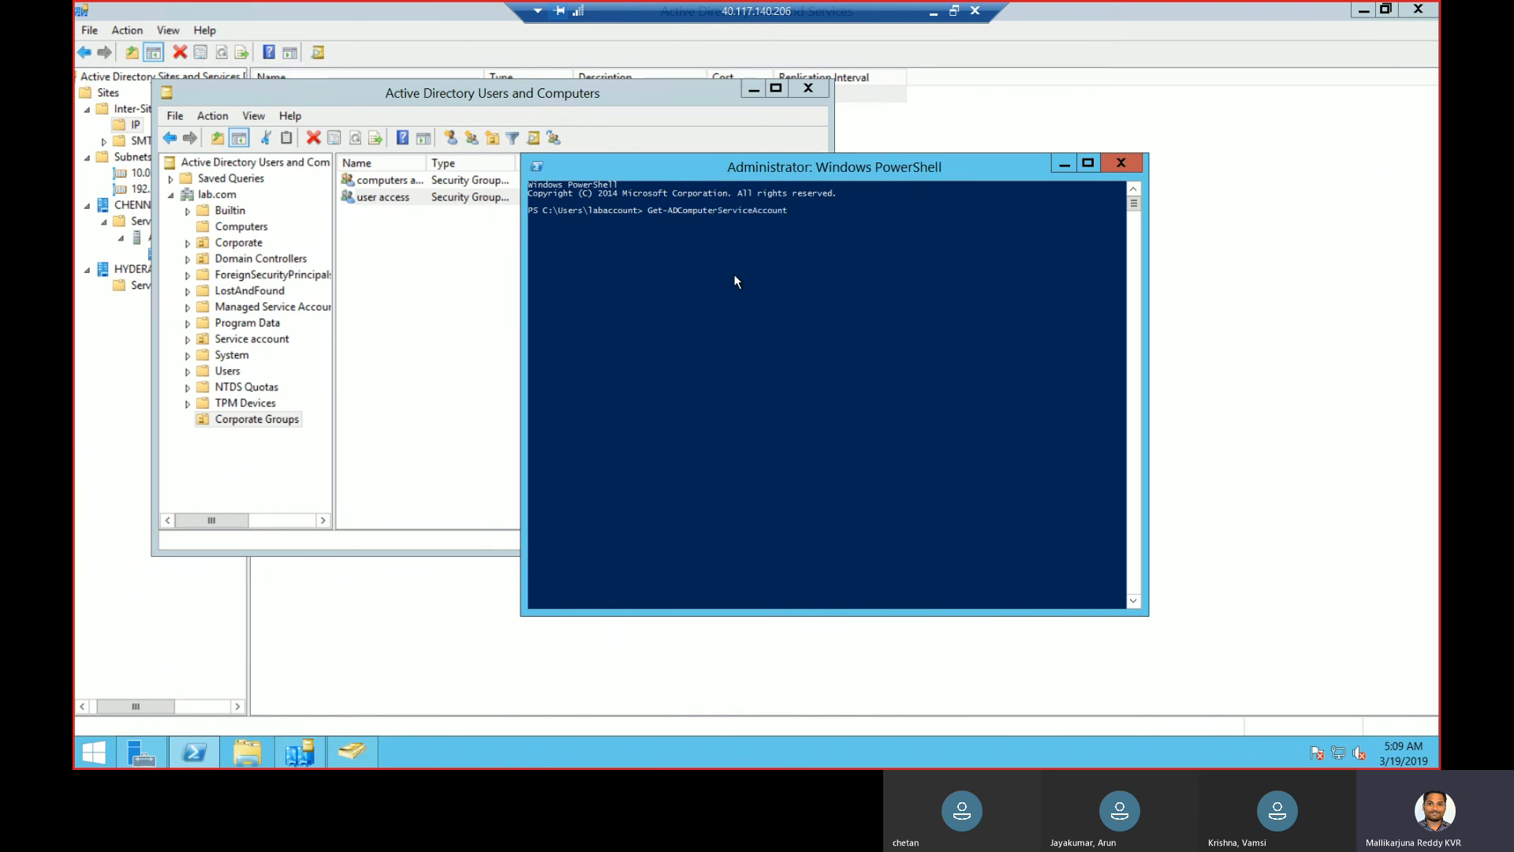
{"action": "key", "text": "BackSpace"}
{"action": "key", "text": "BackSpace"}
{"action": "key", "text": "BackSpace"}
{"action": "key", "text": "BackSpace"}
{"action": "key", "text": "BackSpace"}
{"action": "key", "text": "BackSpace"}
{"action": "key", "text": "BackSpace"}
{"action": "key", "text": "BackSpace"}
{"action": "key", "text": "BackSpace"}
{"action": "key", "text": "BackSpace"}
{"action": "key", "text": "BackSpace"}
{"action": "key", "text": "BackSpace"}
{"action": "key", "text": "BackSpace"}
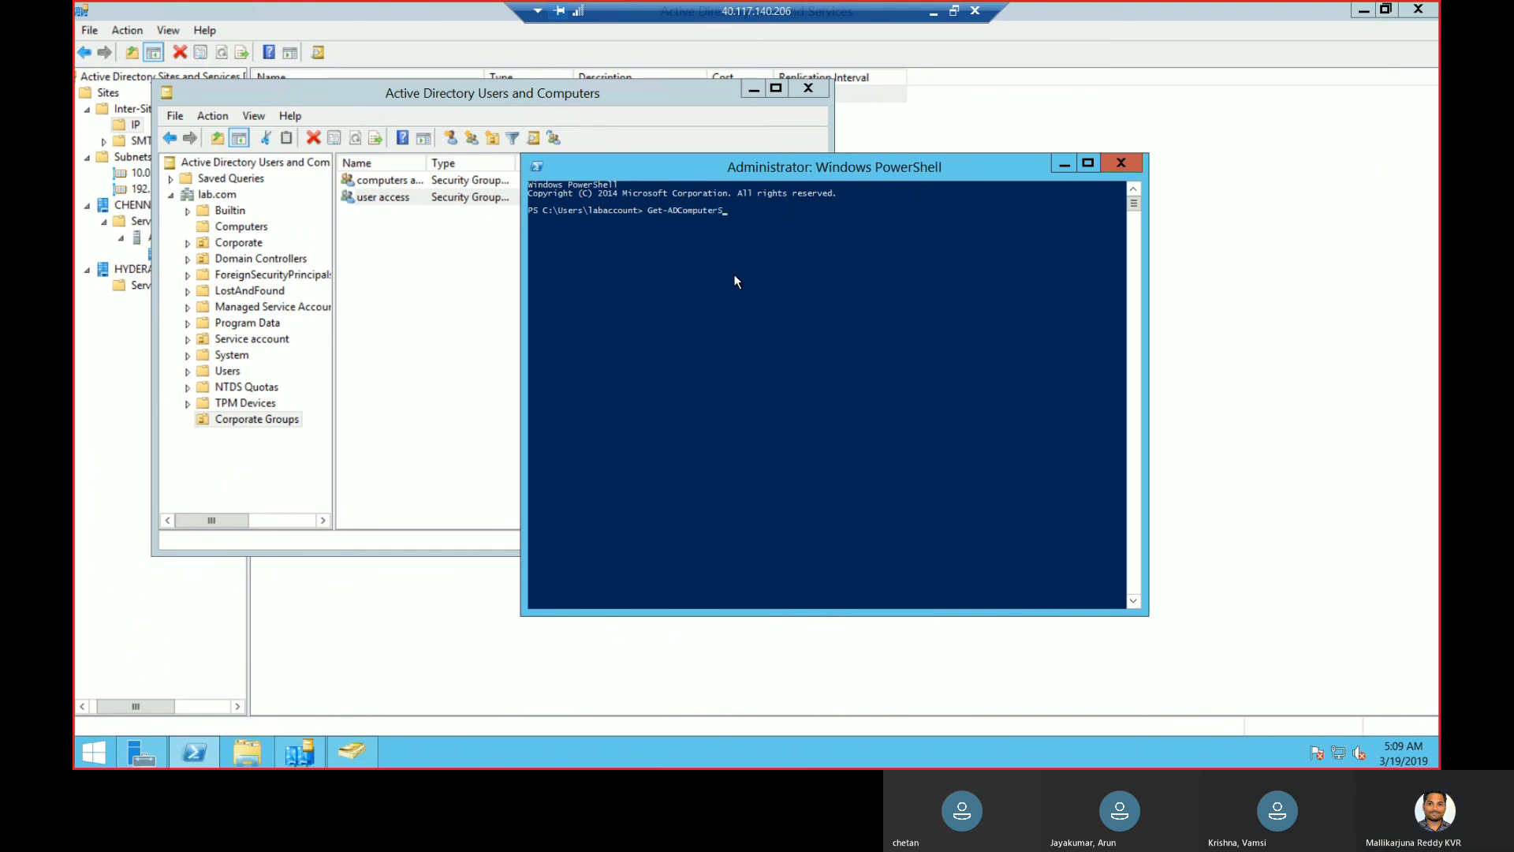
{"action": "type", "text": "client"}
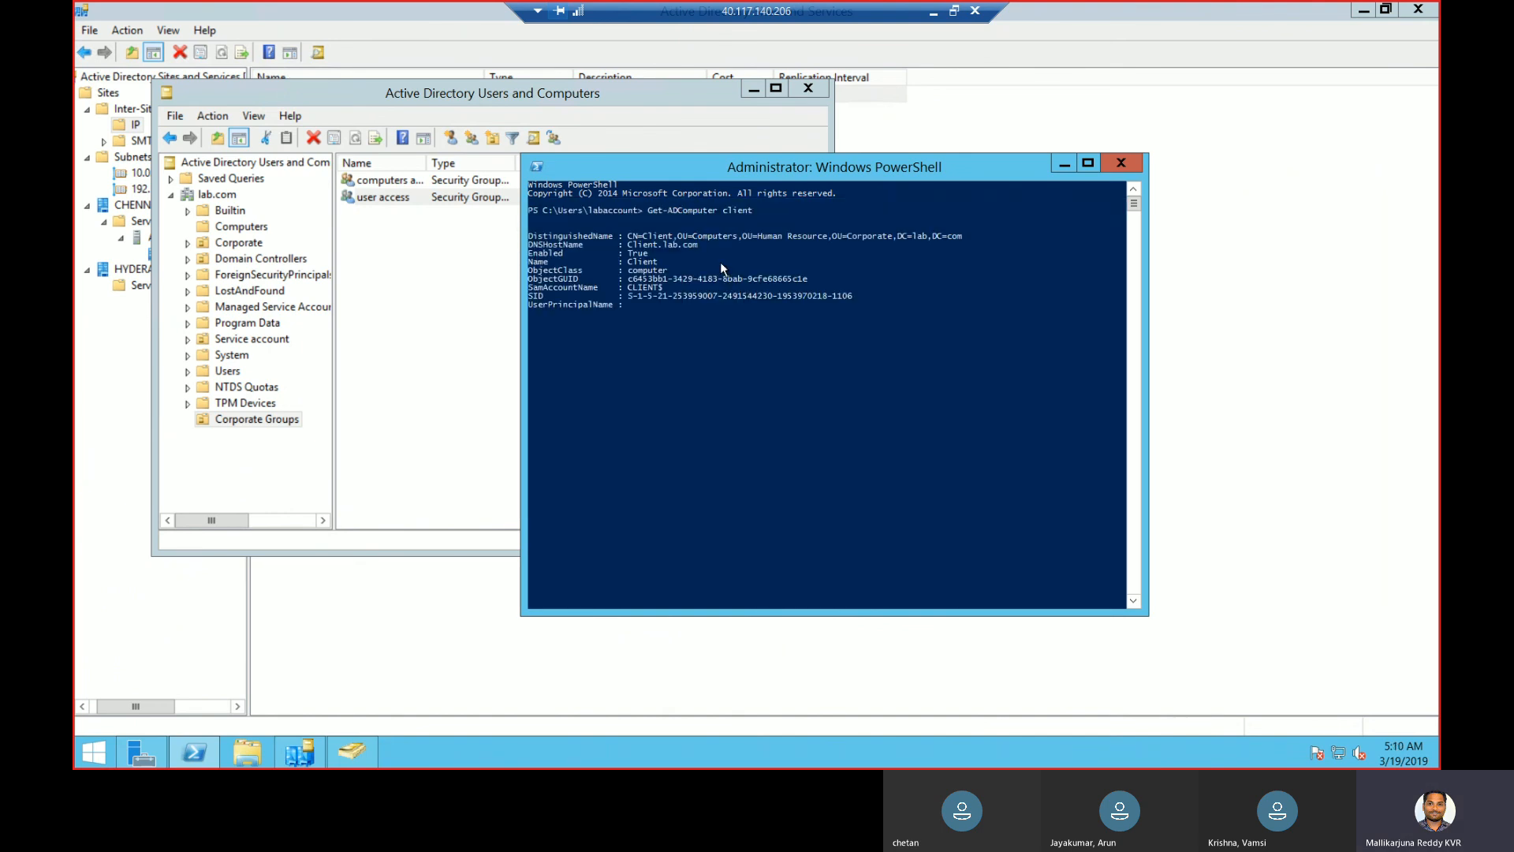
{"action": "left_click", "coordinate": [541, 237]}
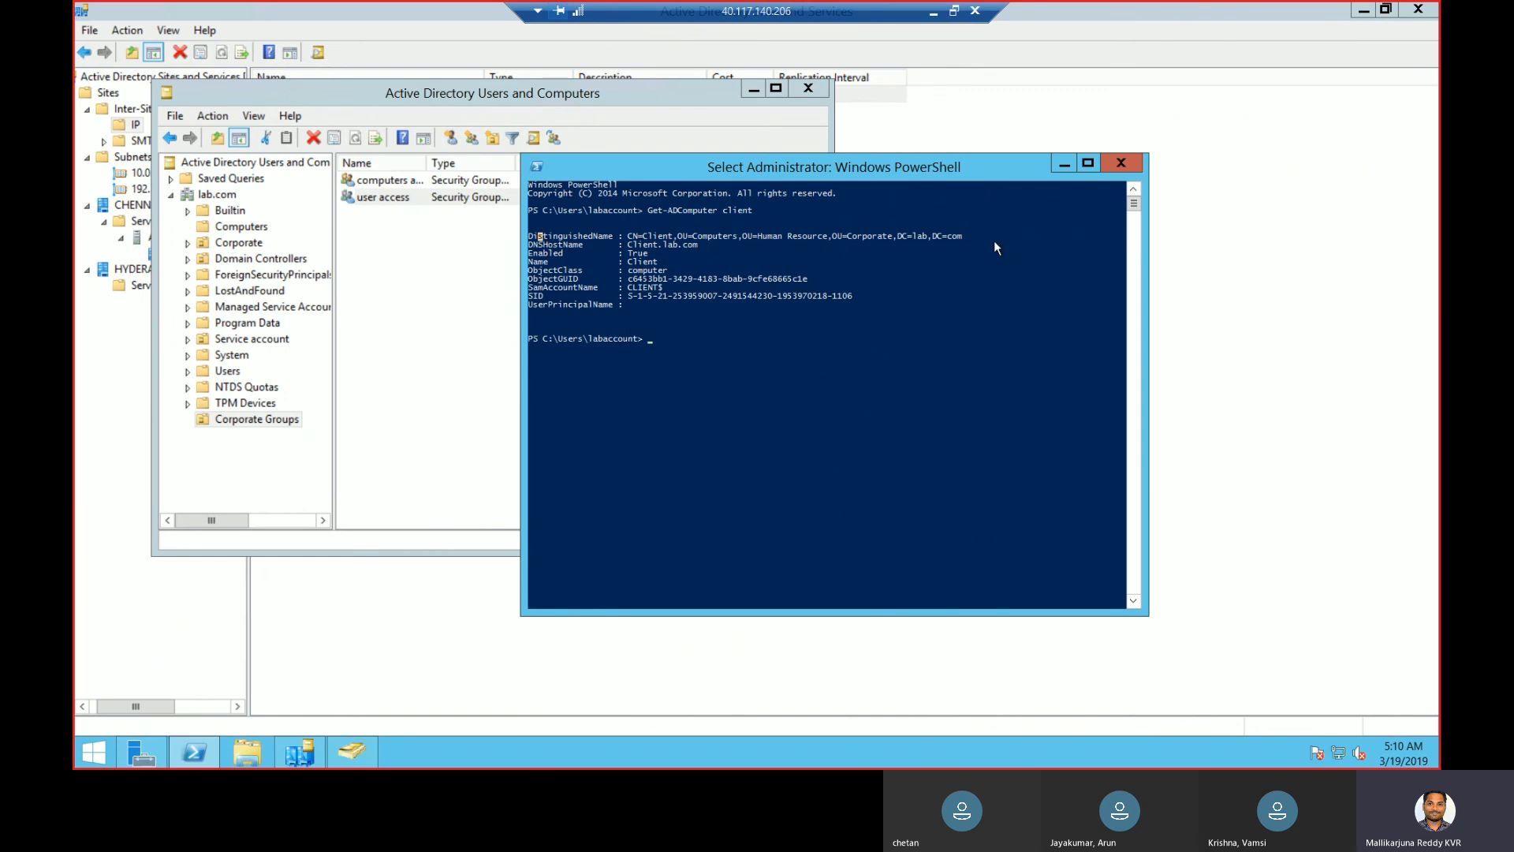
{"action": "left_click_drag", "start_coordinate": [974, 243], "coordinate": [709, 227]}
{"action": "left_click_drag", "start_coordinate": [551, 244], "coordinate": [530, 241]}
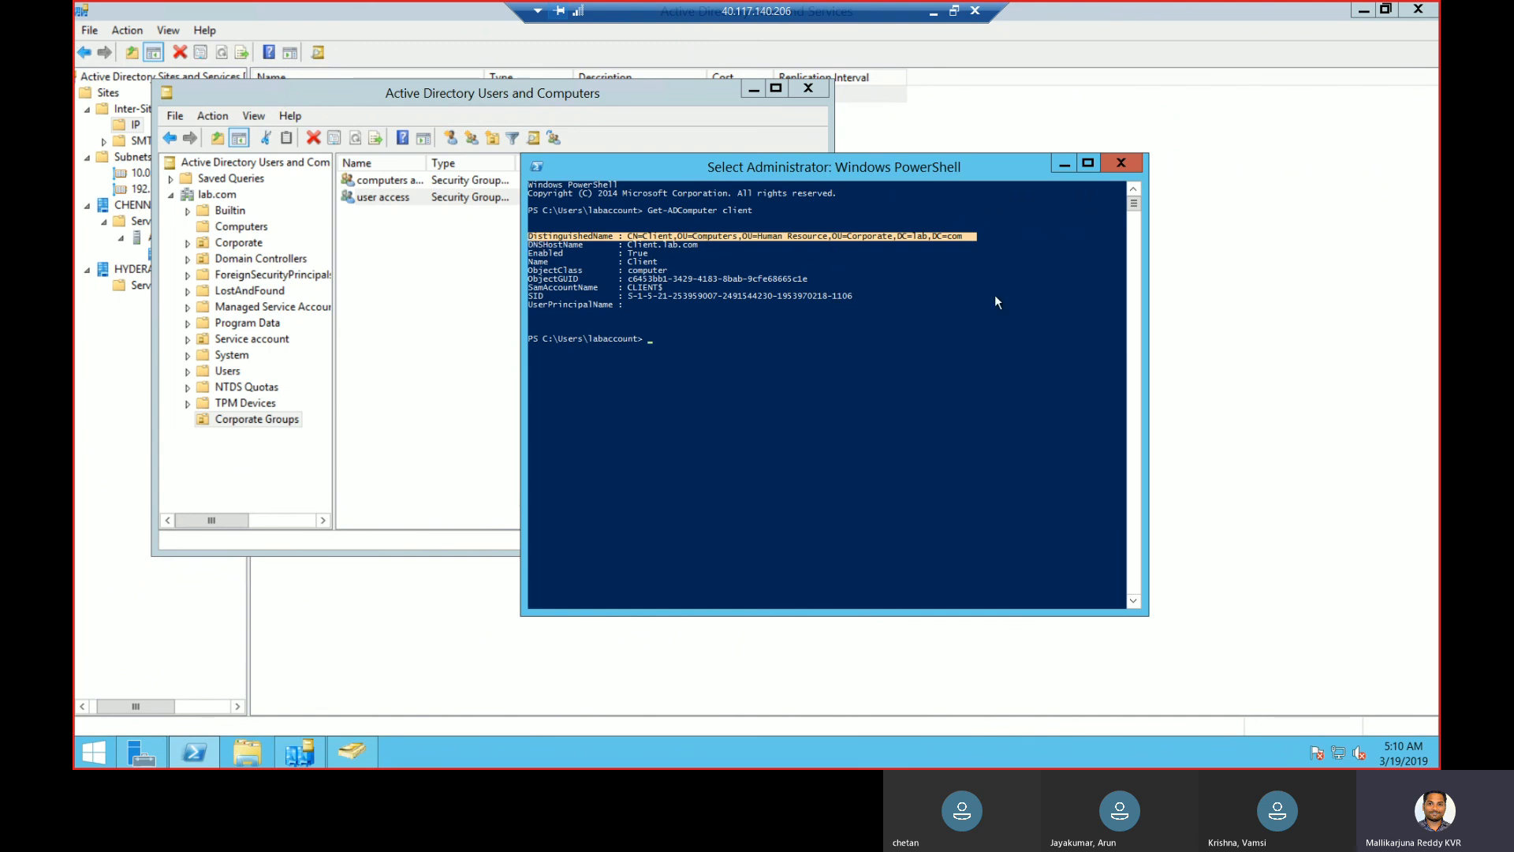
{"action": "scroll", "coordinate": [1033, 319], "scroll_direction": "down", "scroll_amount": 6}
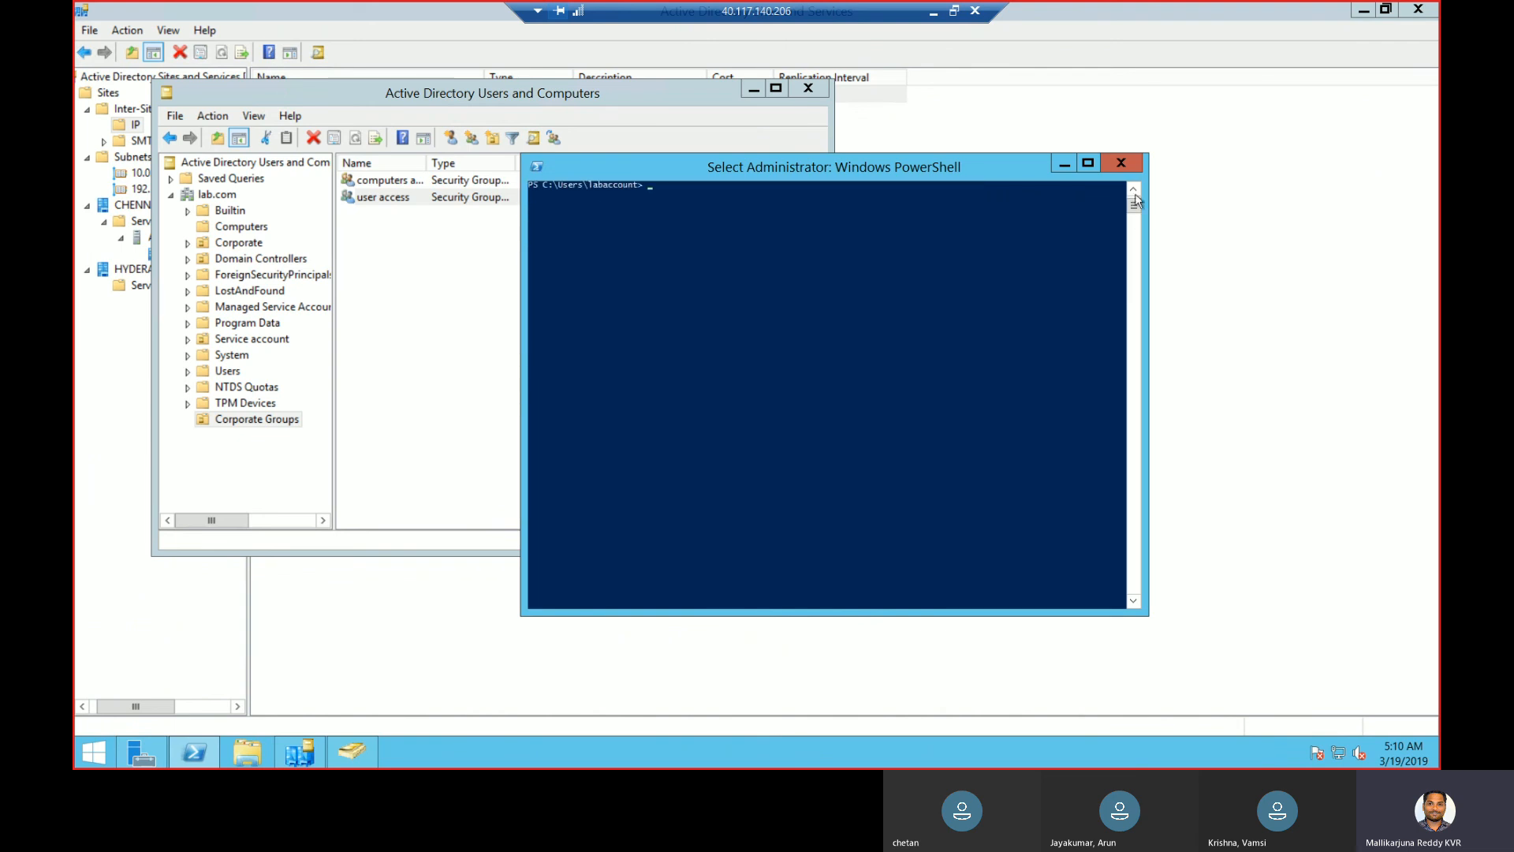
{"action": "scroll", "coordinate": [1135, 193], "scroll_direction": "up", "scroll_amount": 4}
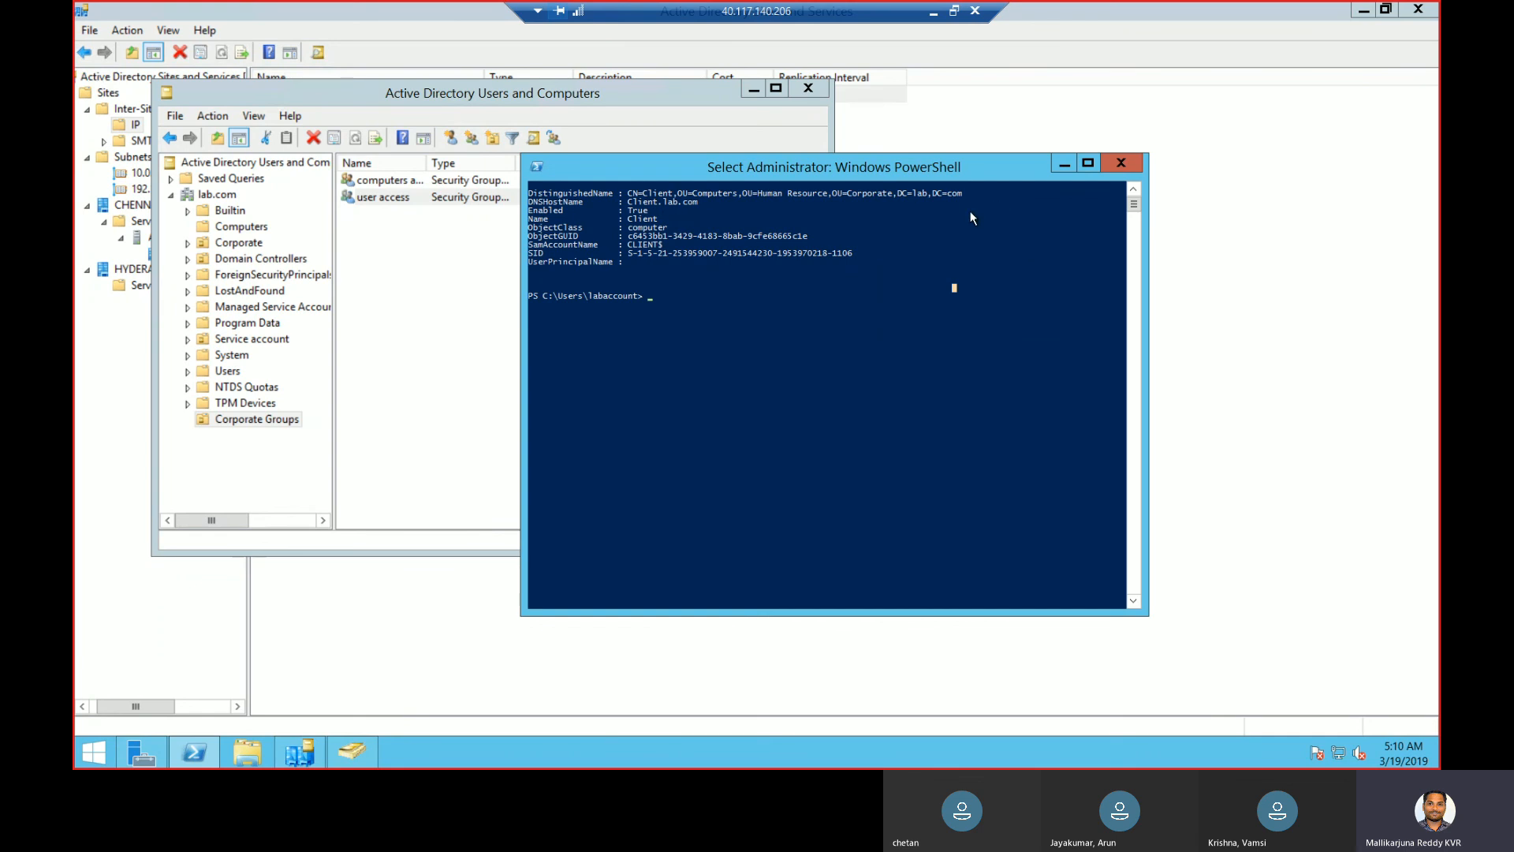
{"action": "left_click", "coordinate": [1124, 165]}
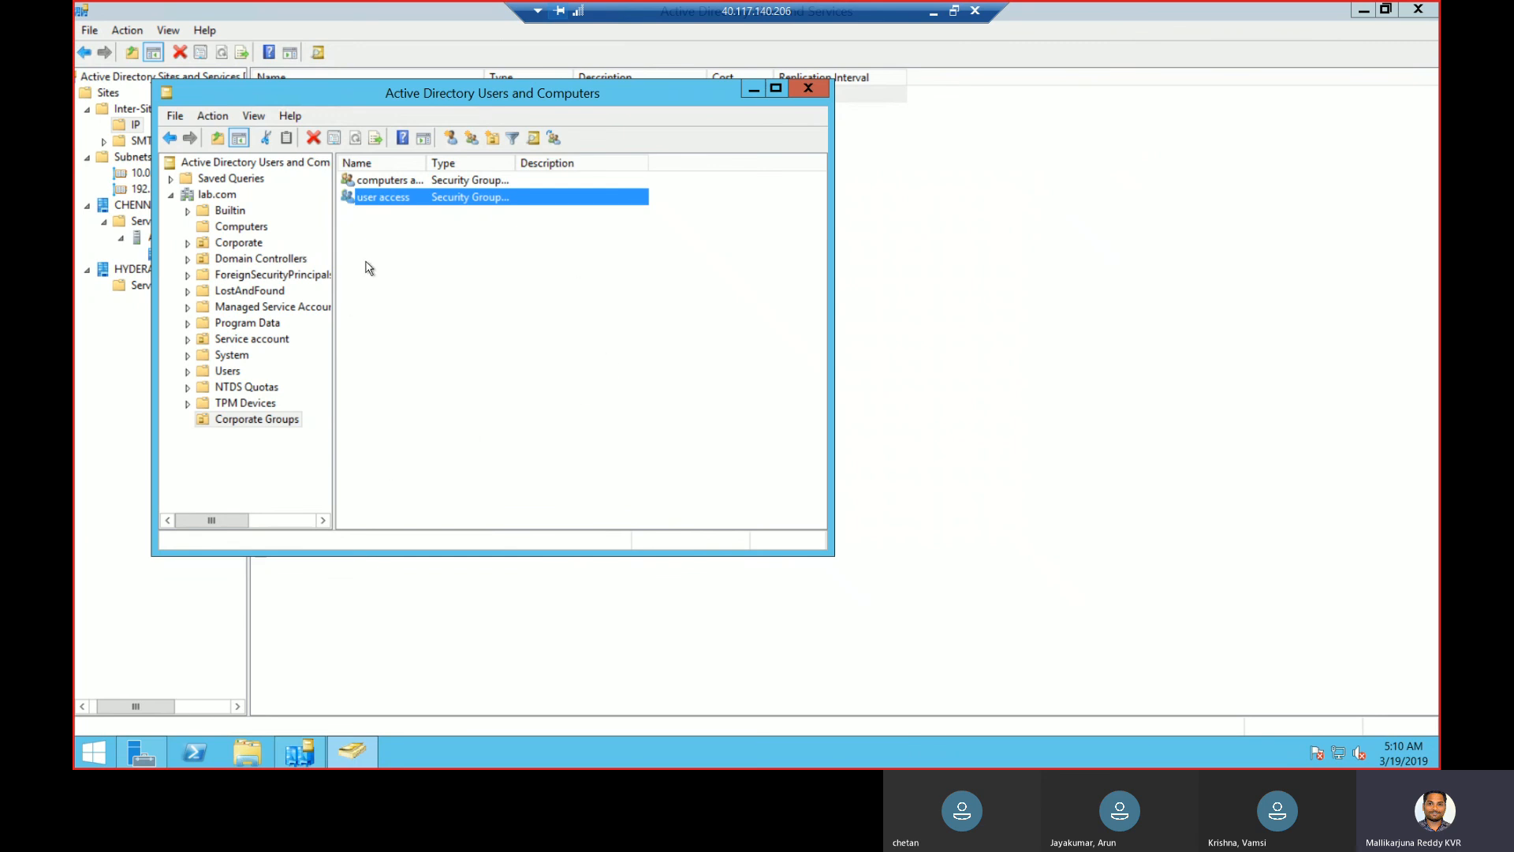
- Switch from the domain controller to the SCCM server's Remote Desktop session at 40.76.14.209
{"action": "left_click", "coordinate": [934, 15]}
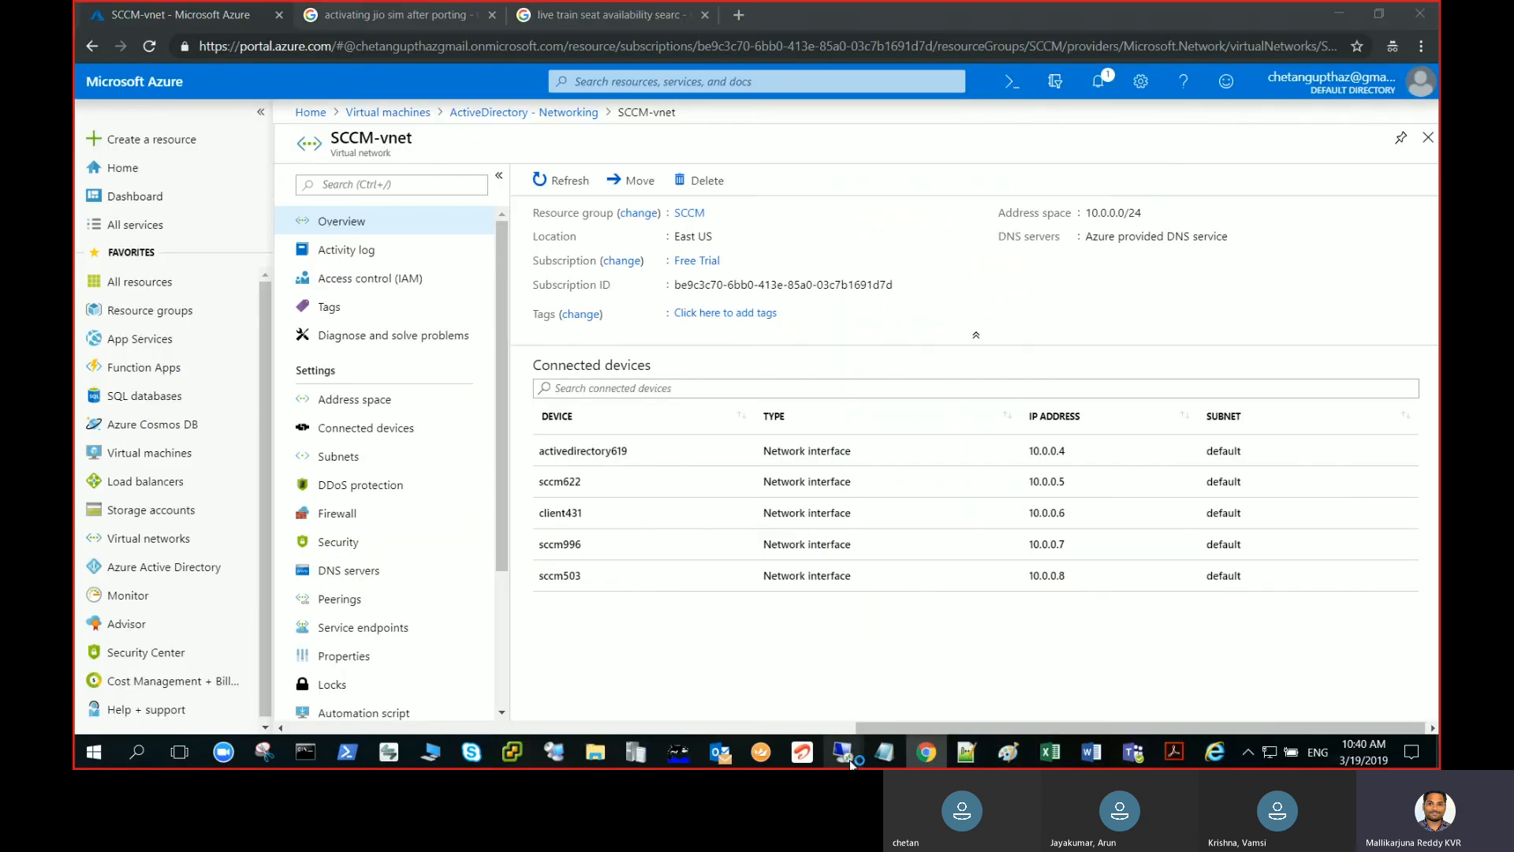
{"action": "mouse_move", "coordinate": [843, 752]}
{"action": "left_click", "coordinate": [796, 714]}
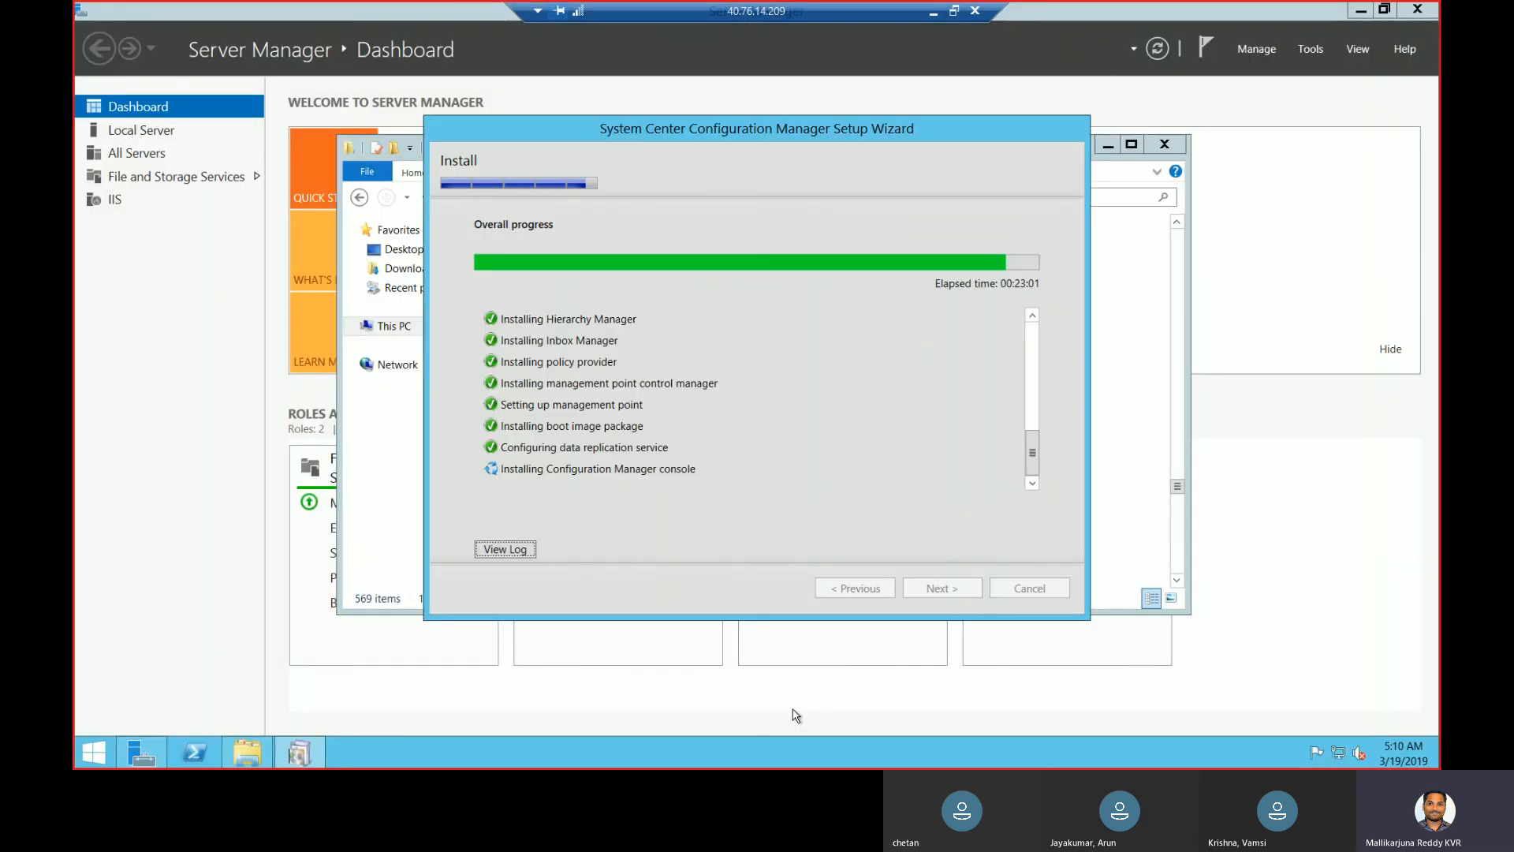